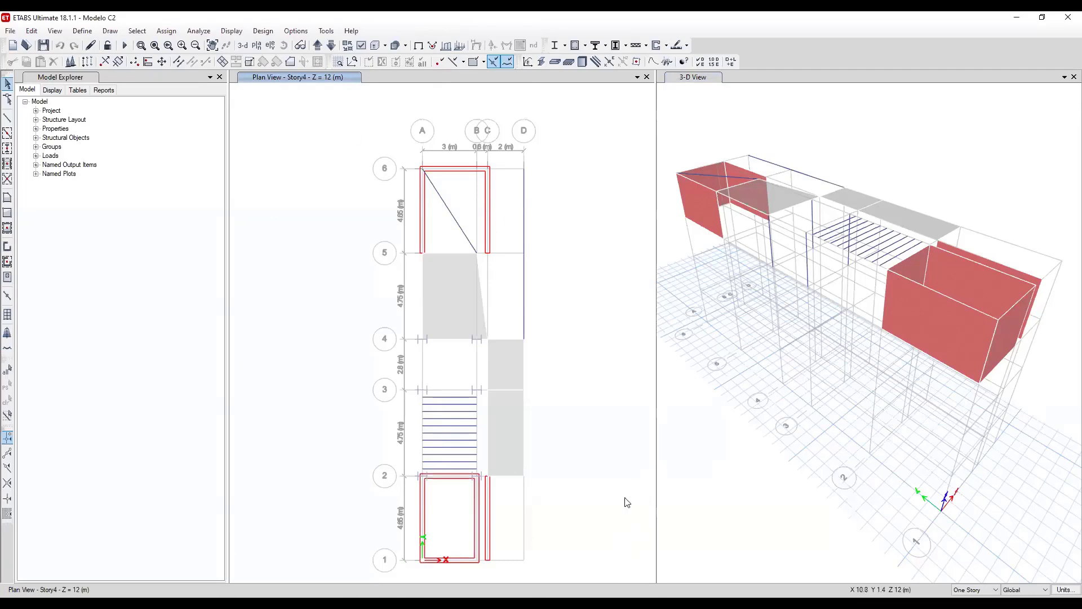
Delete all walls, slabs and frame elements from the model so only the grid remains.
drag(661, 120, 1065, 381)
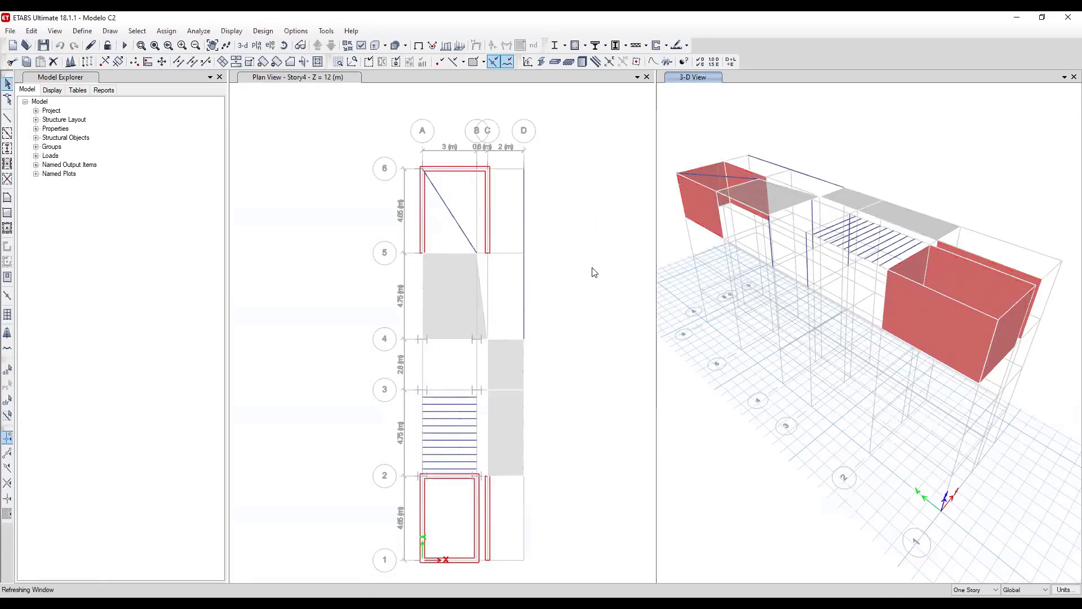
drag(358, 460, 514, 569)
key(Delete)
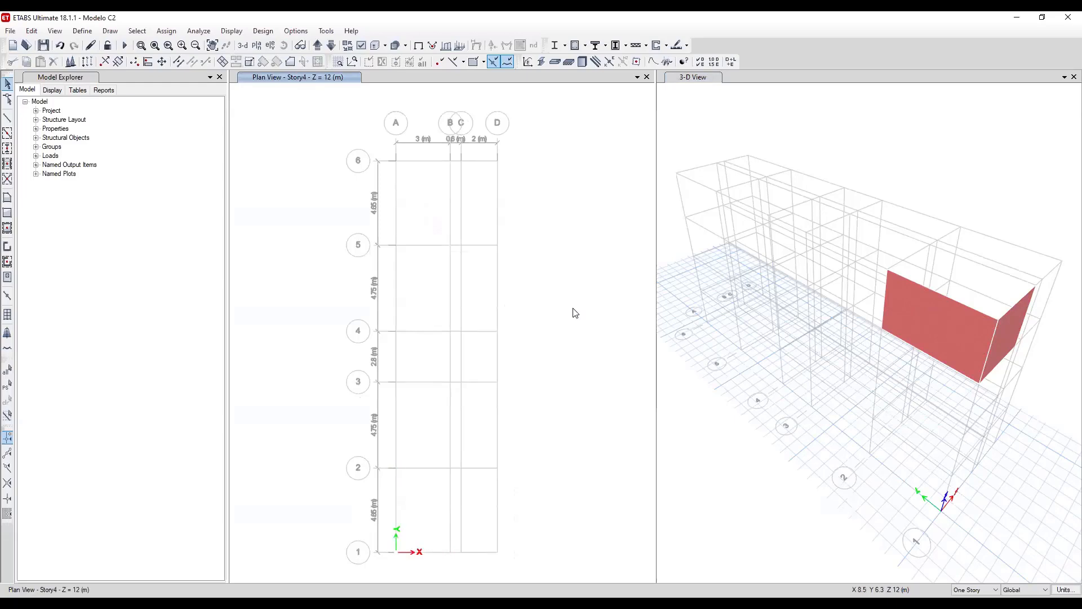
scroll(440, 136, up, 3)
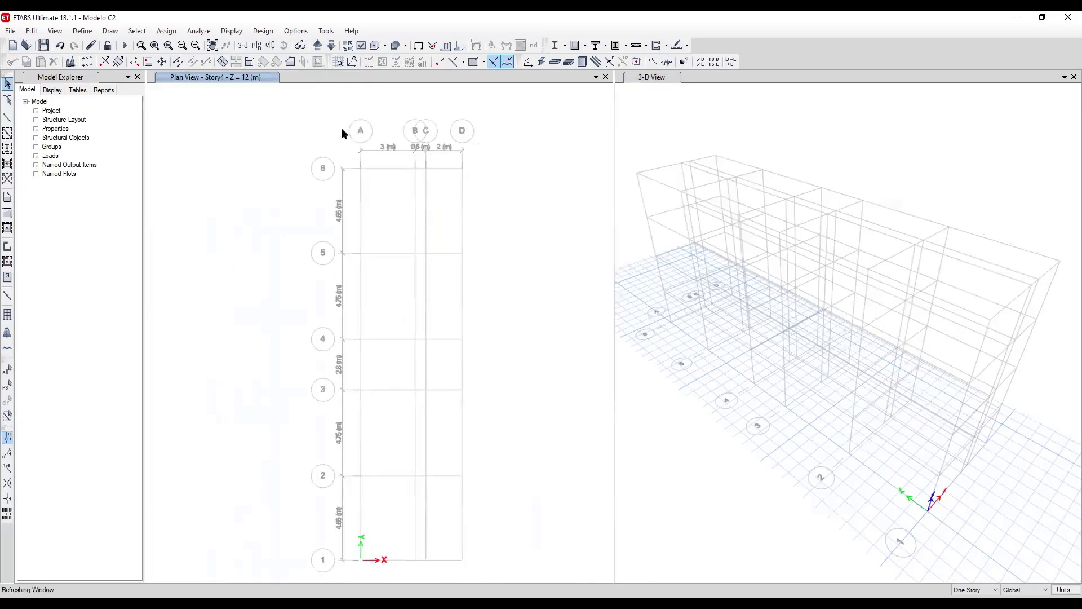
scroll(355, 126, up, 3)
scroll(486, 145, down, 3)
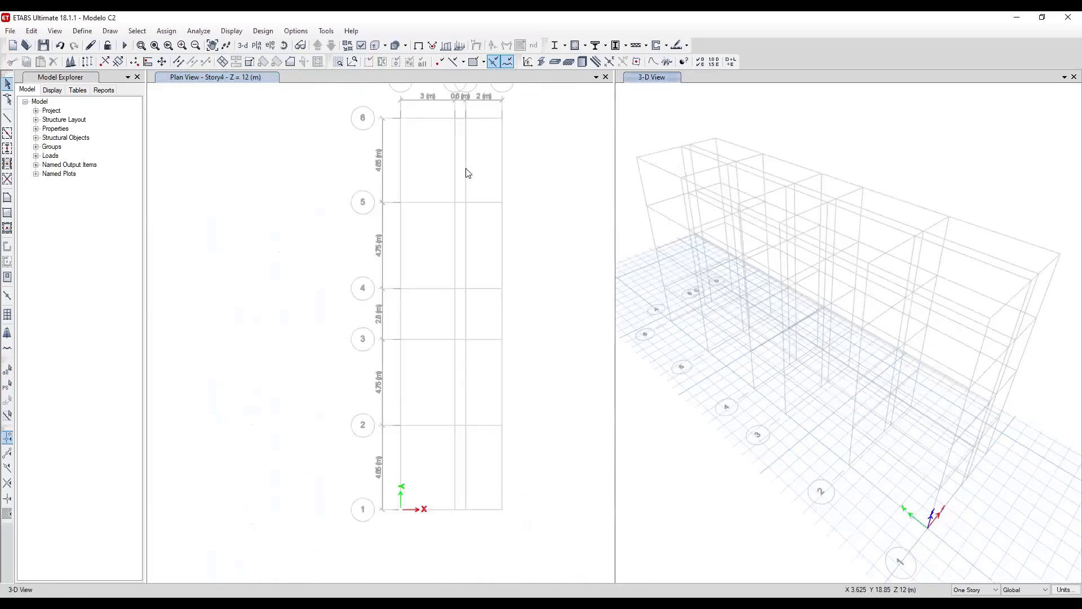
scroll(472, 290, up, 1)
scroll(404, 220, up, 2)
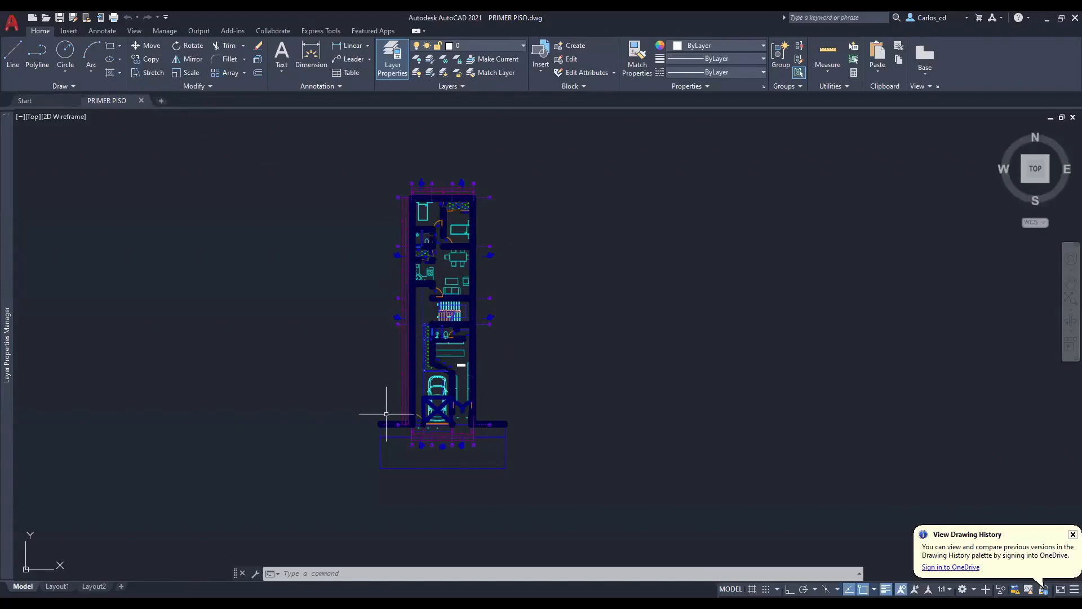
Switch to AutoCAD and examine the layouts of the floor plans PRIMER PISO.dwg and SEGUNDO PISO.dwg.
scroll(397, 377, up, 4)
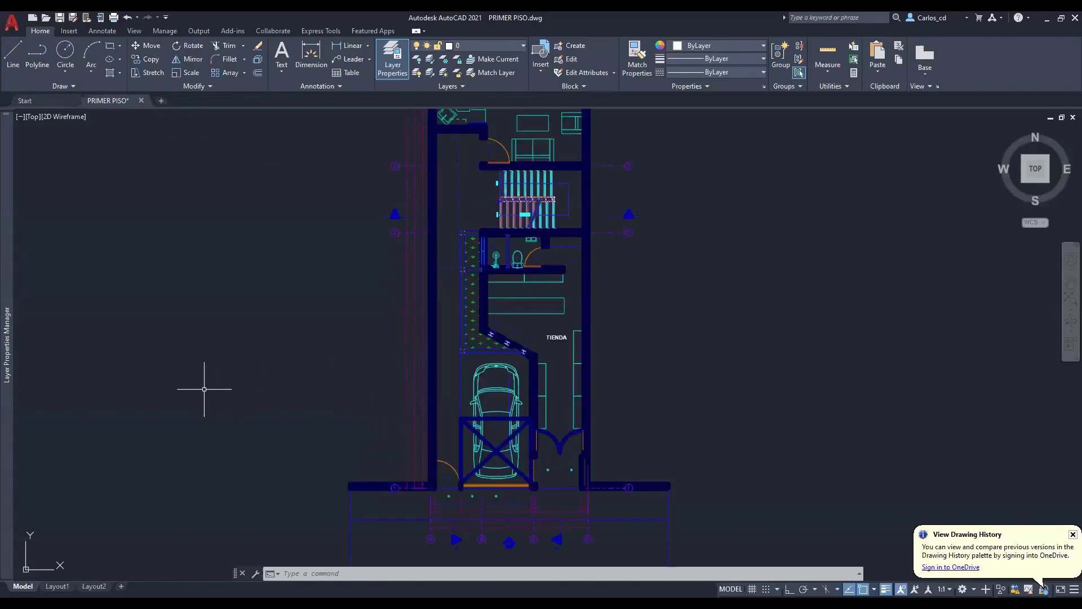
key(alt+Tab)
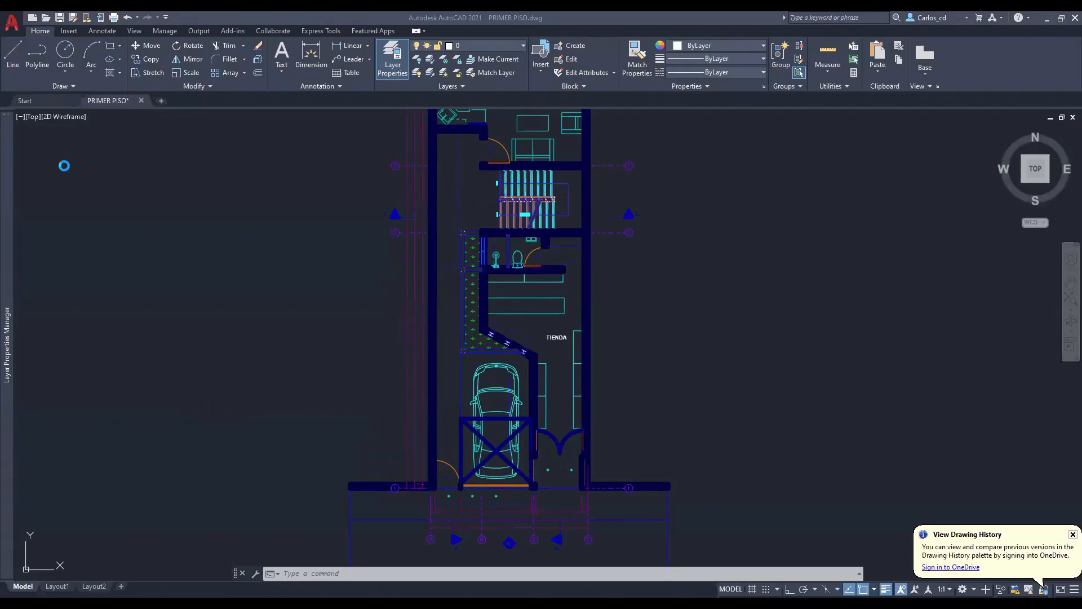
mouse_move(804, 425)
middle_down()
mouse_move(744, 254)
mouse_move(699, 184)
middle_up()
scroll(494, 444, up, 2)
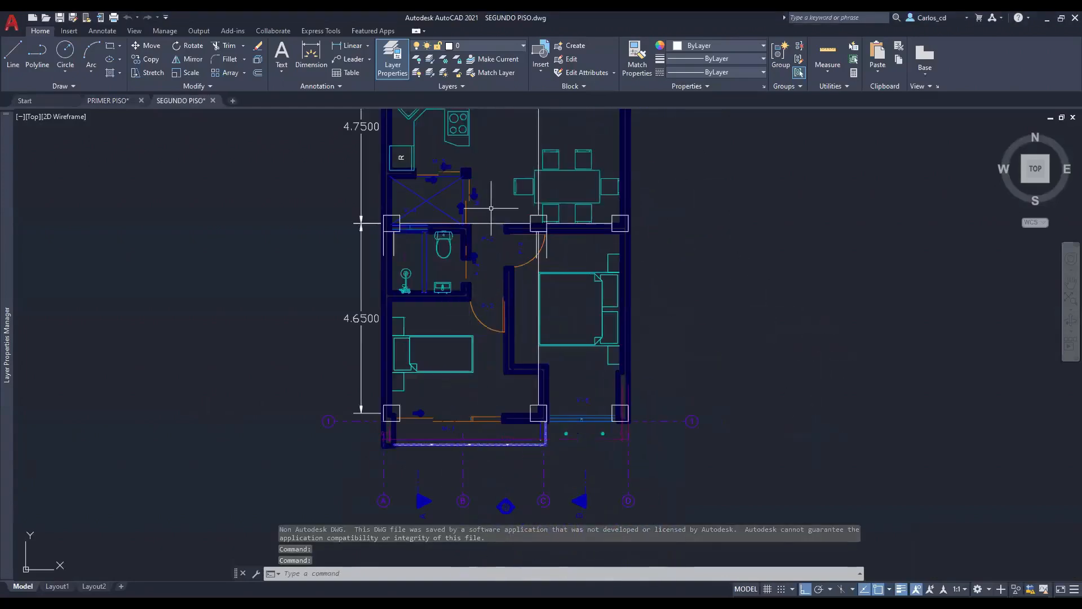
mouse_move(527, 286)
middle_down()
mouse_move(569, 437)
mouse_move(570, 333)
mouse_move(554, 281)
middle_up()
middle_drag(512, 178, 541, 497)
middle_drag(574, 197, 536, 493)
middle_drag(602, 468, 591, 181)
middle_drag(534, 463, 527, 141)
middle_drag(518, 375, 572, 236)
scroll(510, 294, up, 2)
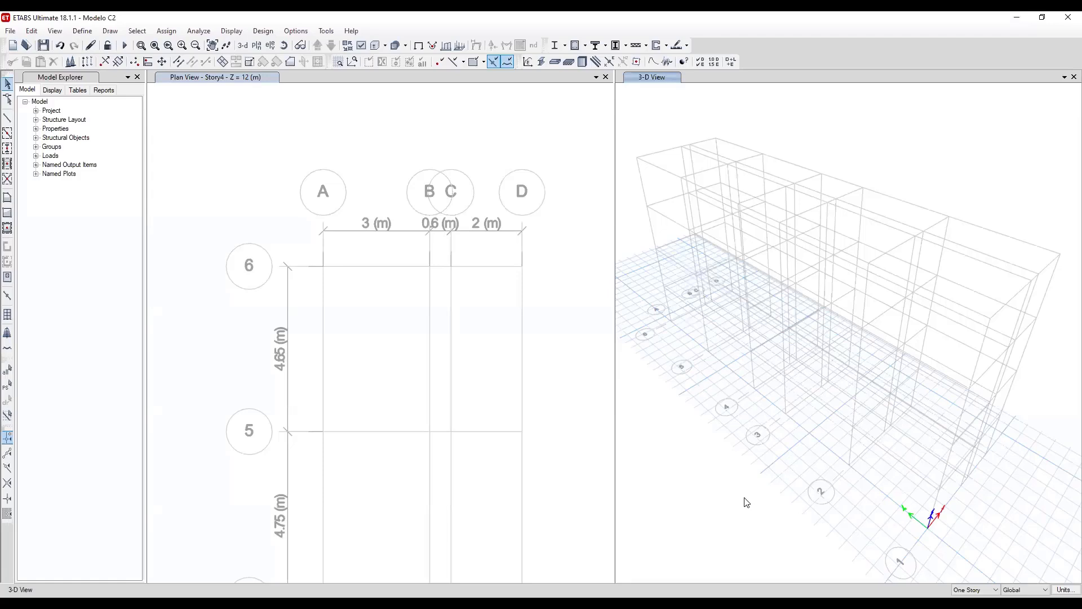
Switch back to ETABS, open the display units table and review the units assigned to each category.
click(1062, 589)
click(1065, 589)
click(554, 253)
mouse_move(1062, 589)
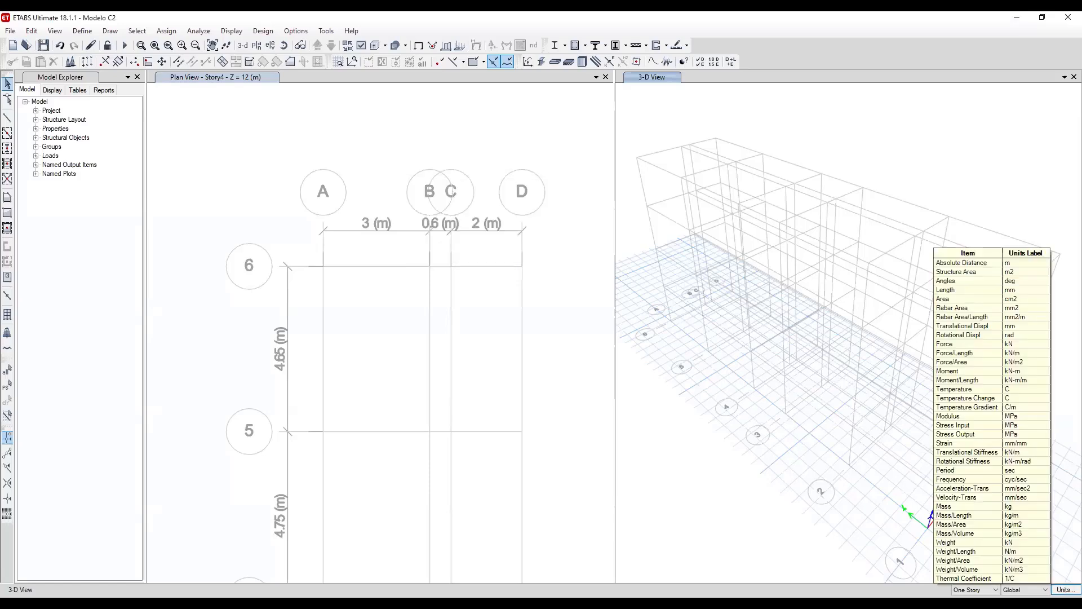
click(1065, 589)
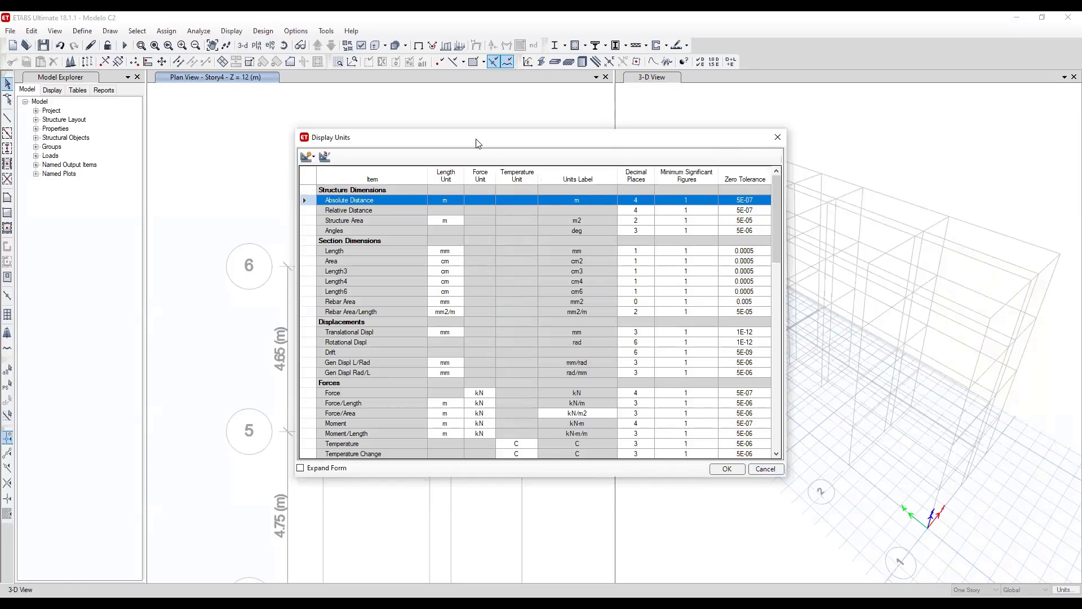
drag(477, 143, 482, 132)
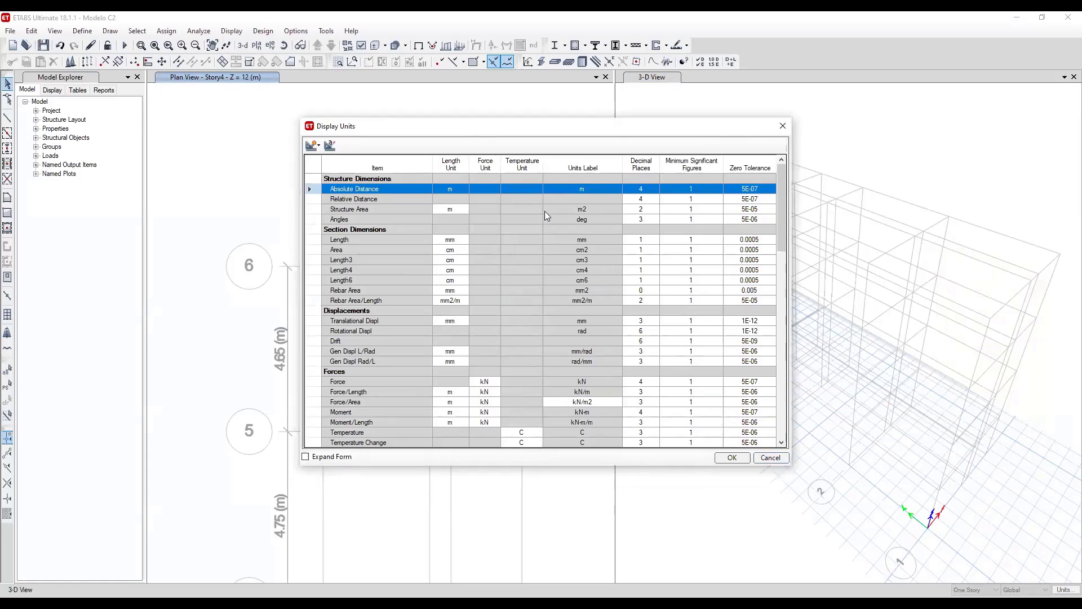
scroll(602, 262, down, 20)
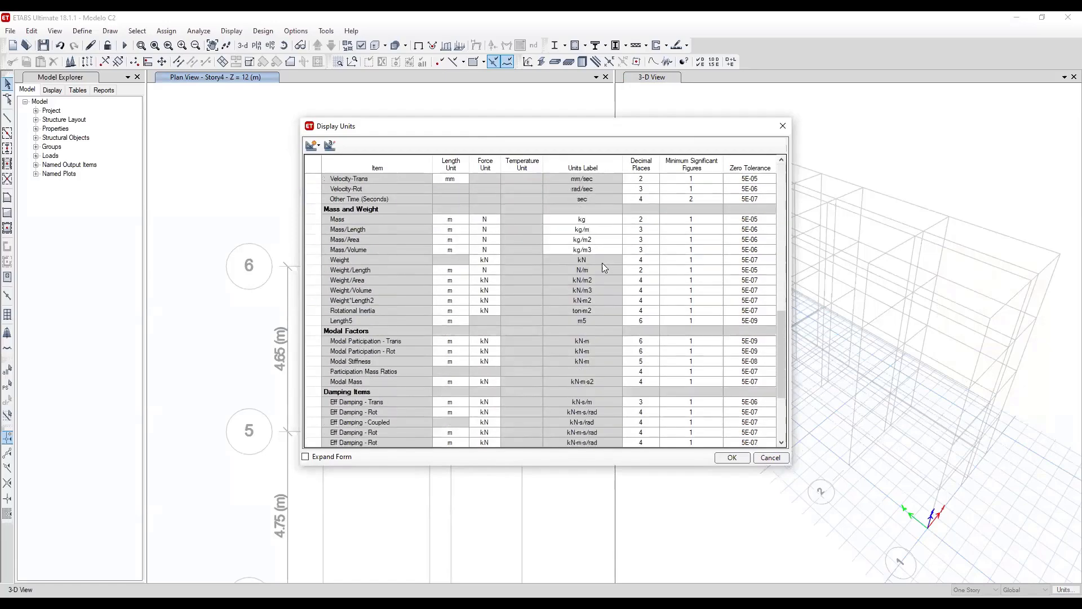
scroll(602, 263, up, 10)
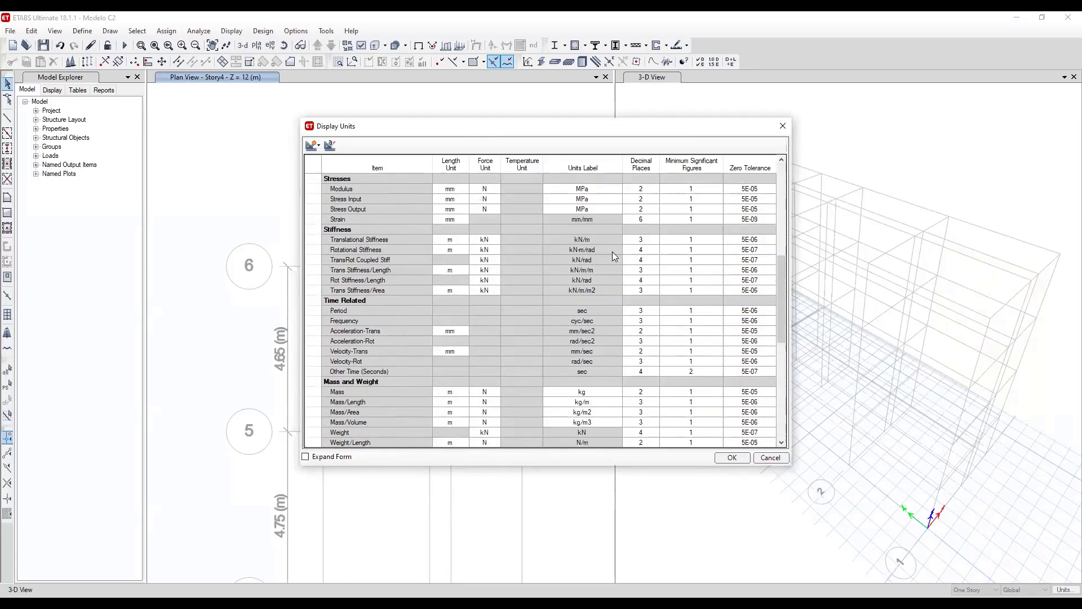
scroll(612, 251, up, 10)
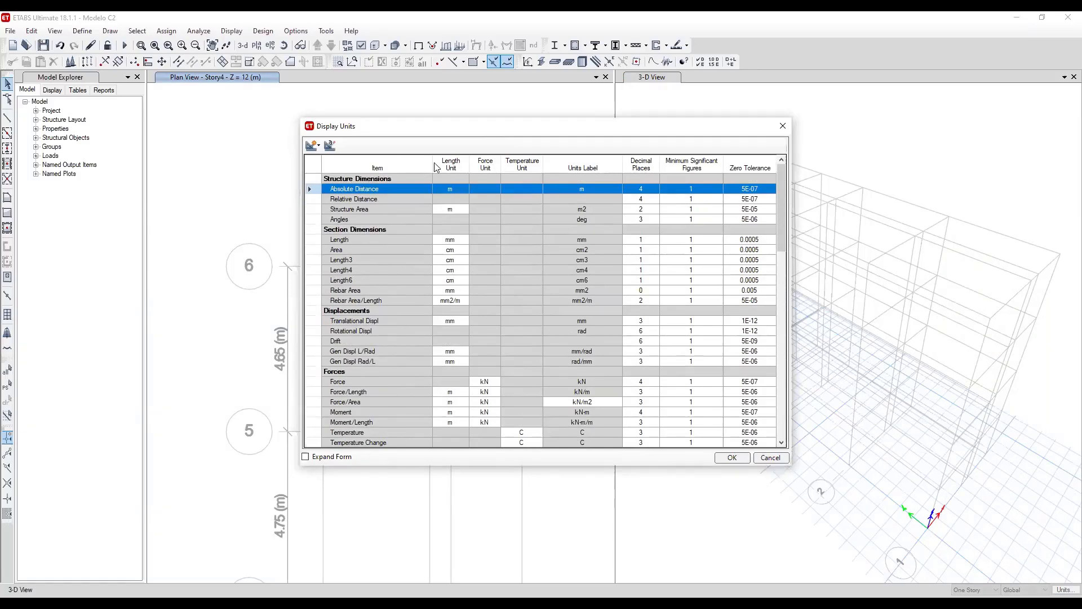
Apply consistent units to the whole model with length in m, force in kgf and temperature in C.
click(316, 148)
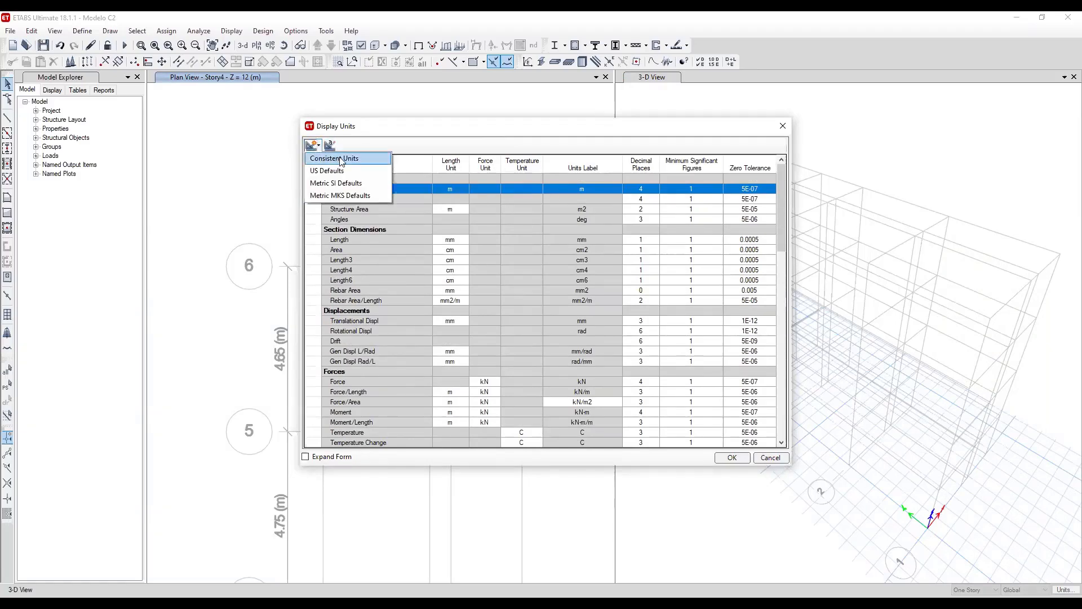
click(341, 160)
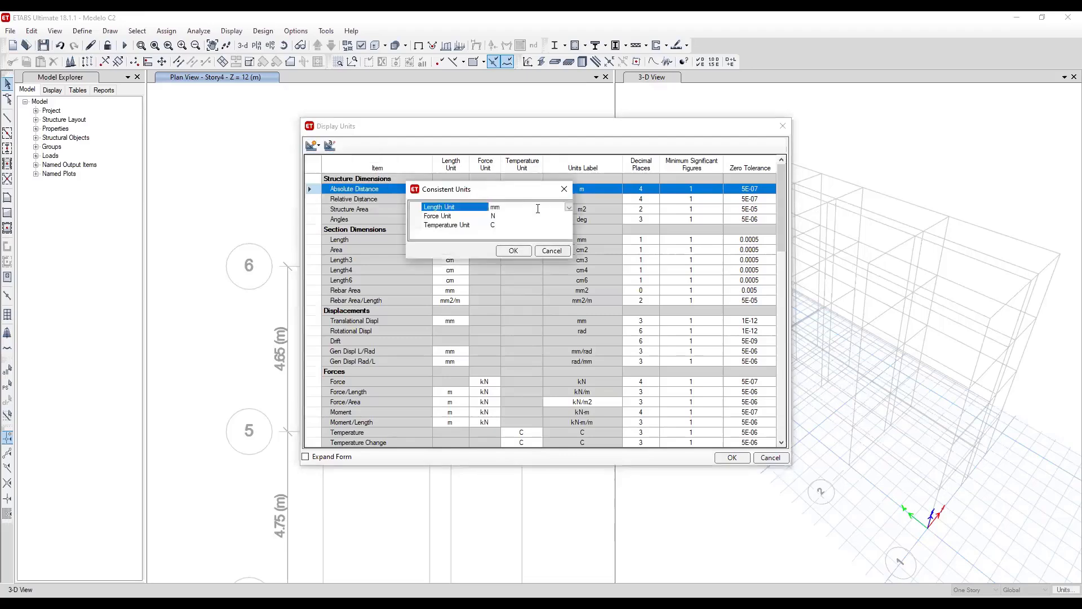
click(568, 208)
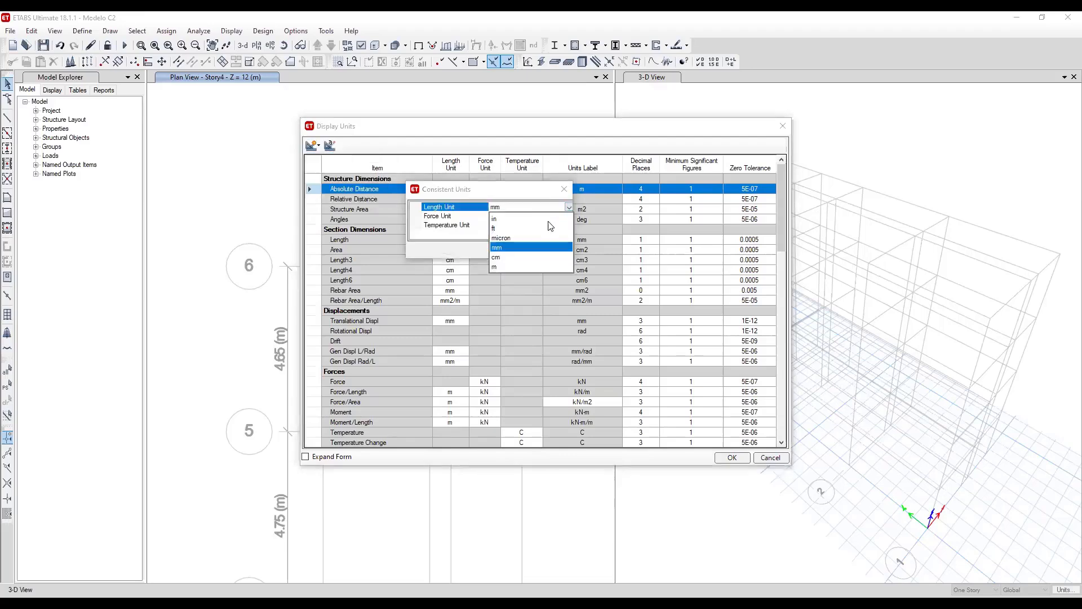
click(499, 267)
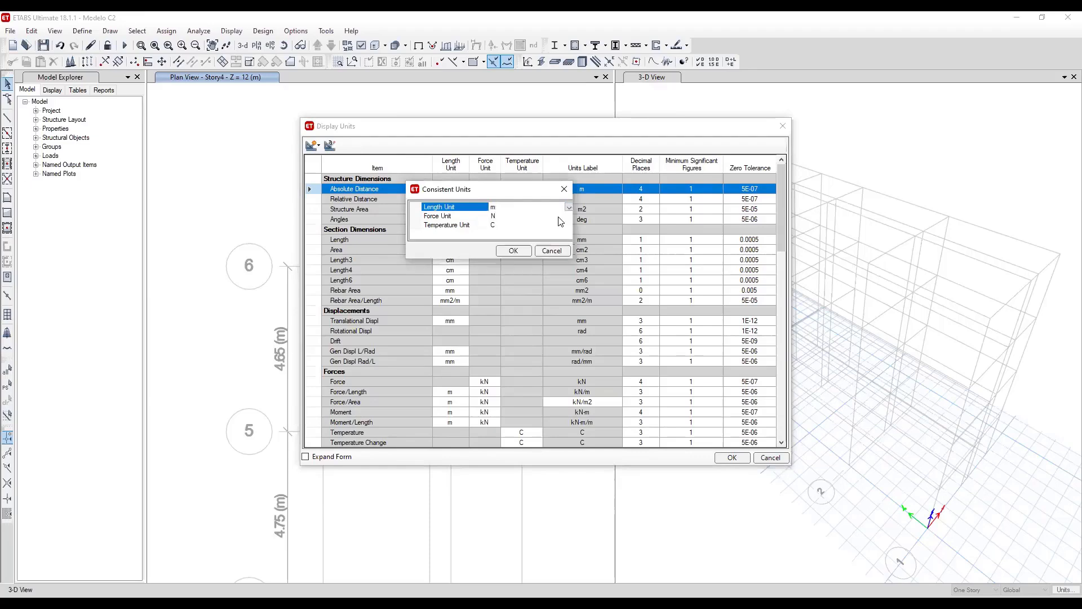
click(568, 218)
click(569, 217)
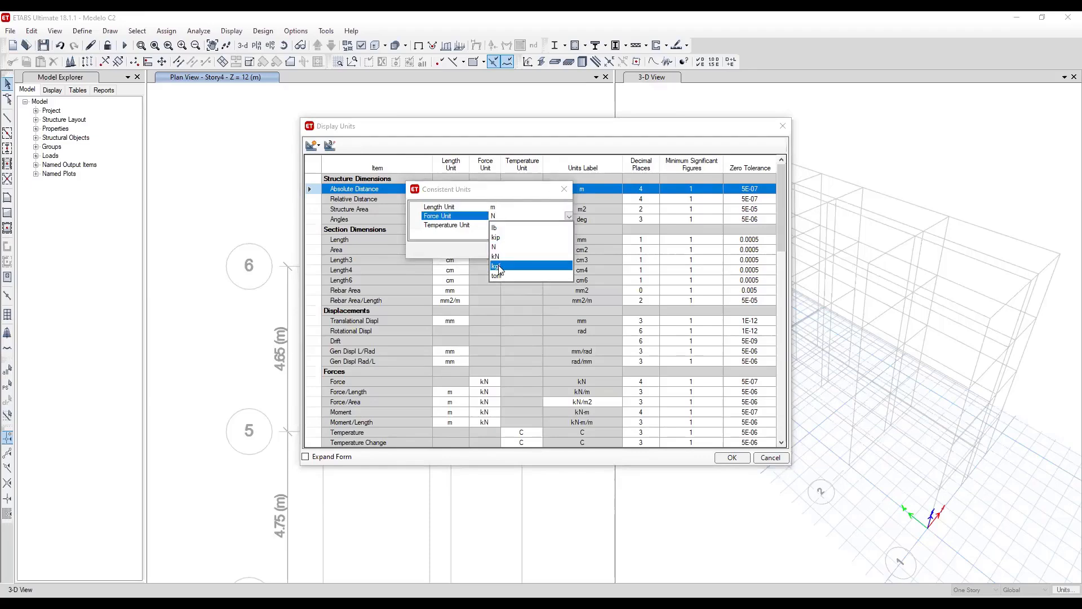
click(498, 266)
click(557, 225)
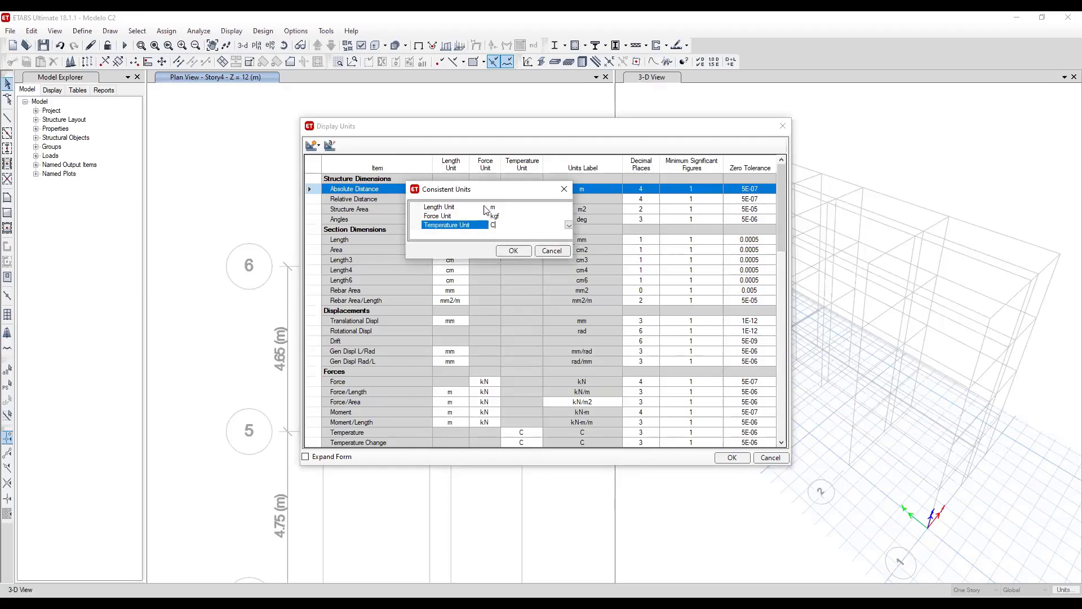
click(510, 252)
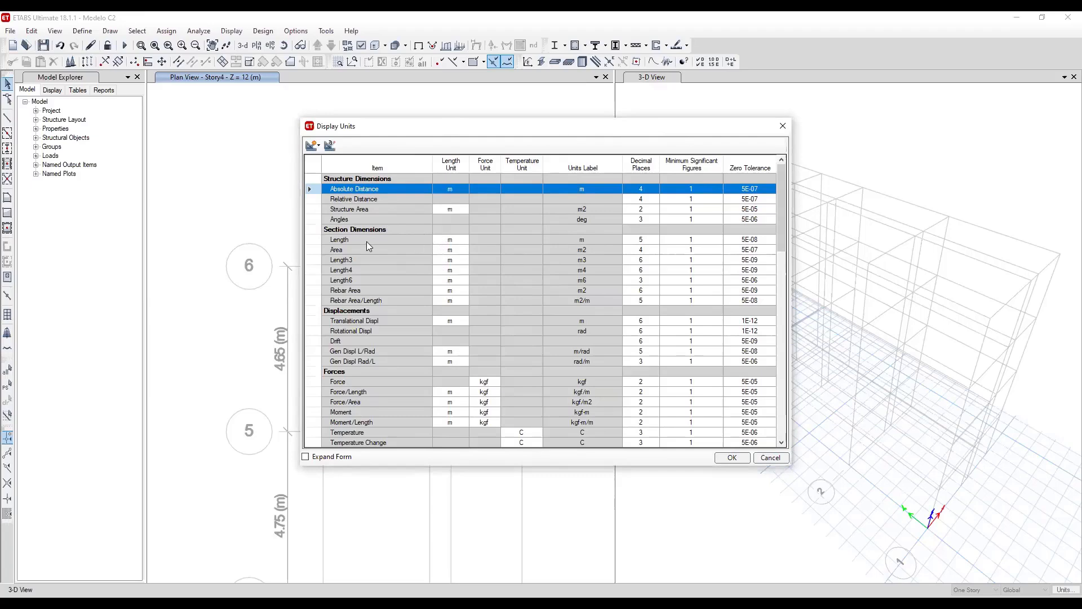
click(358, 230)
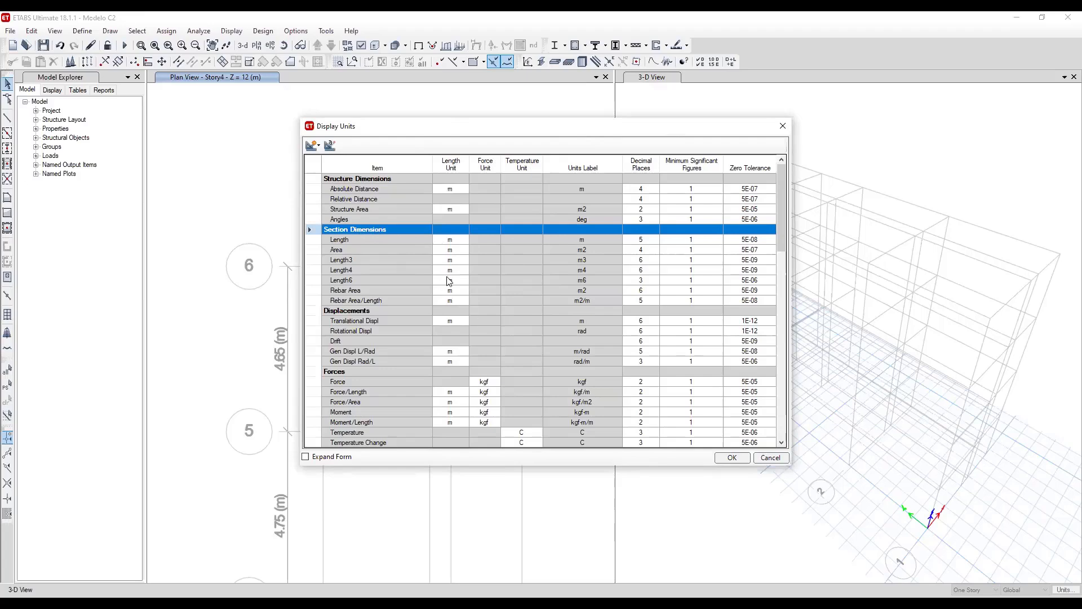
click(451, 290)
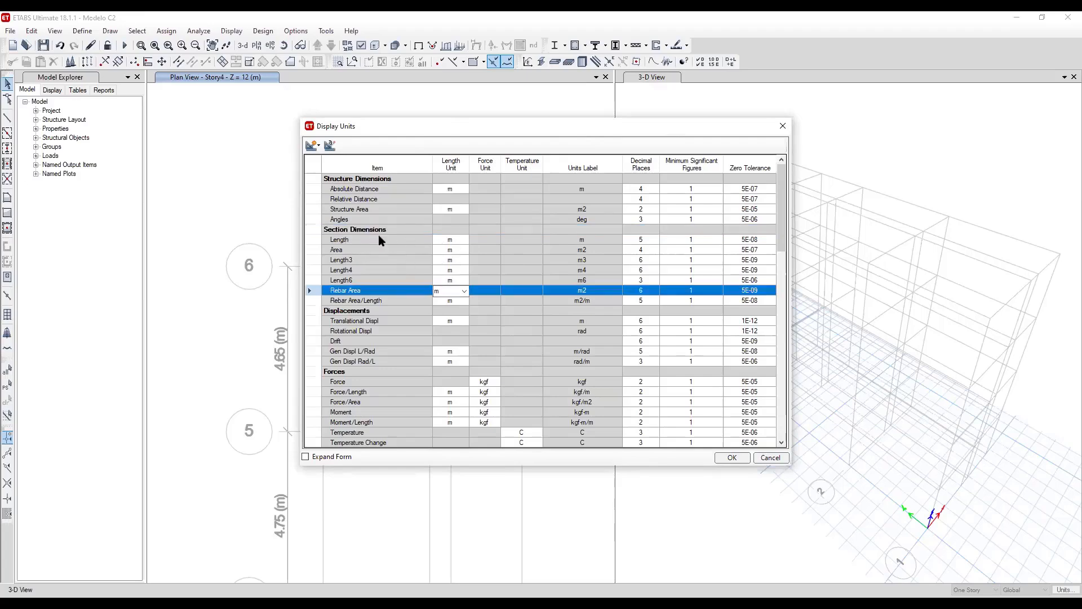
click(451, 240)
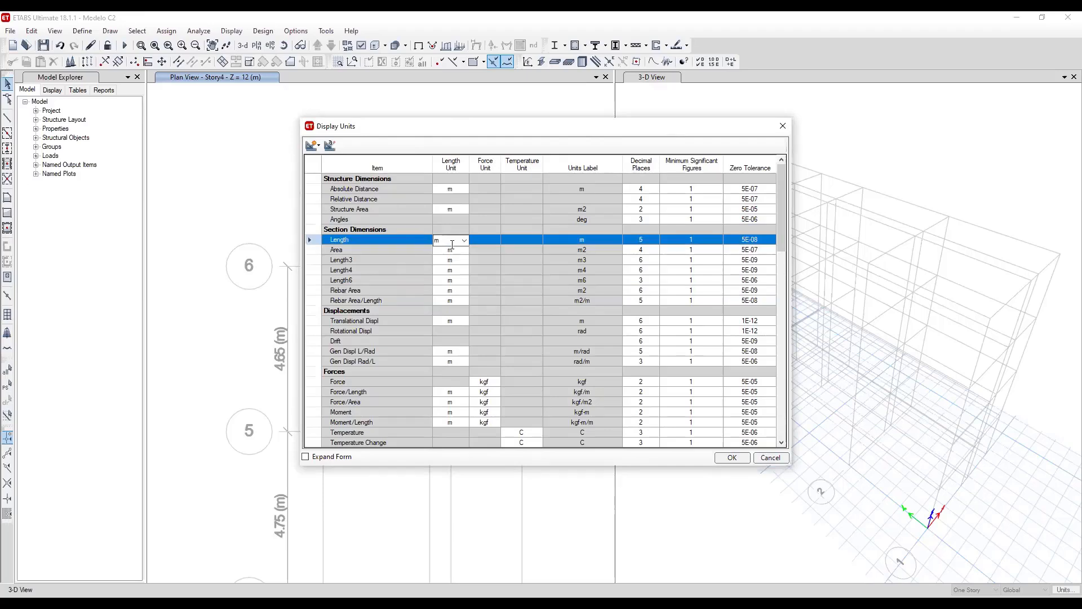
click(451, 255)
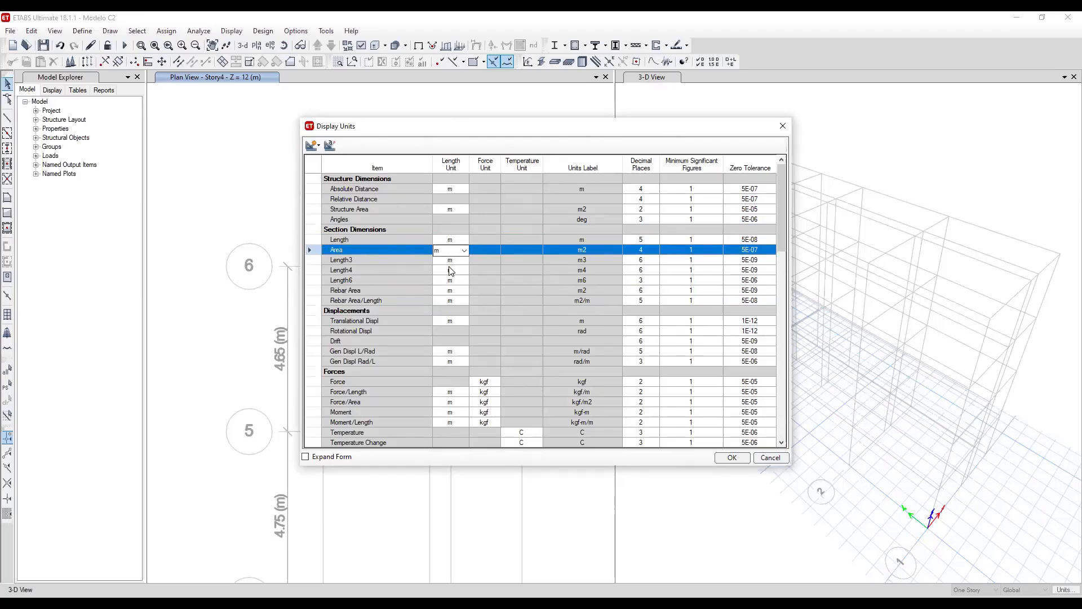
Set the Rebar Area display unit to cm with 2 decimal places.
click(454, 291)
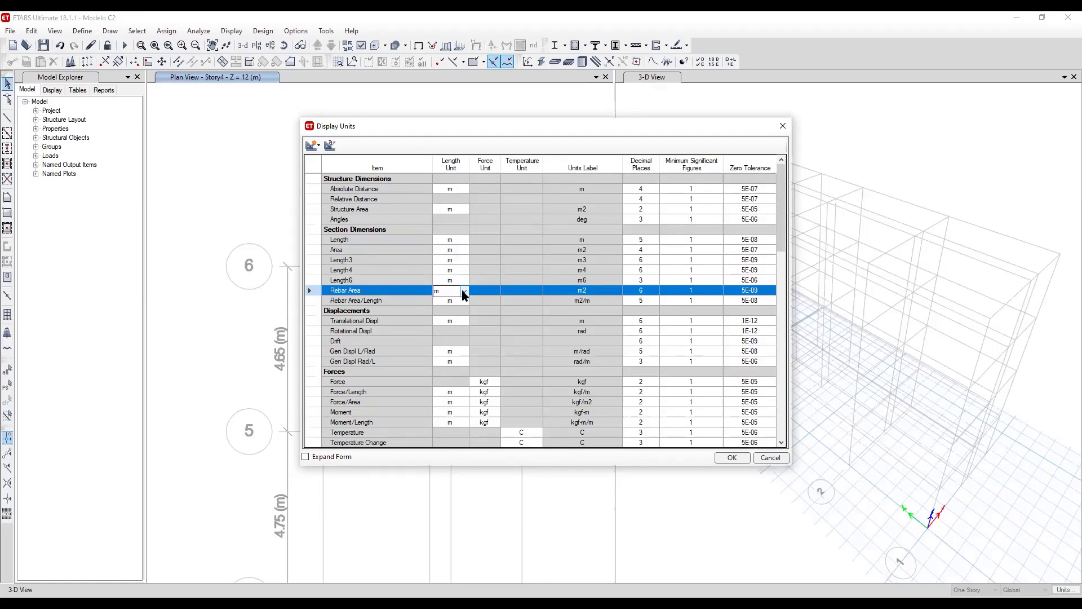
click(456, 292)
click(637, 291)
text(2)
Set the Rebar Area/Length display unit to cm with 2 decimal places.
click(645, 301)
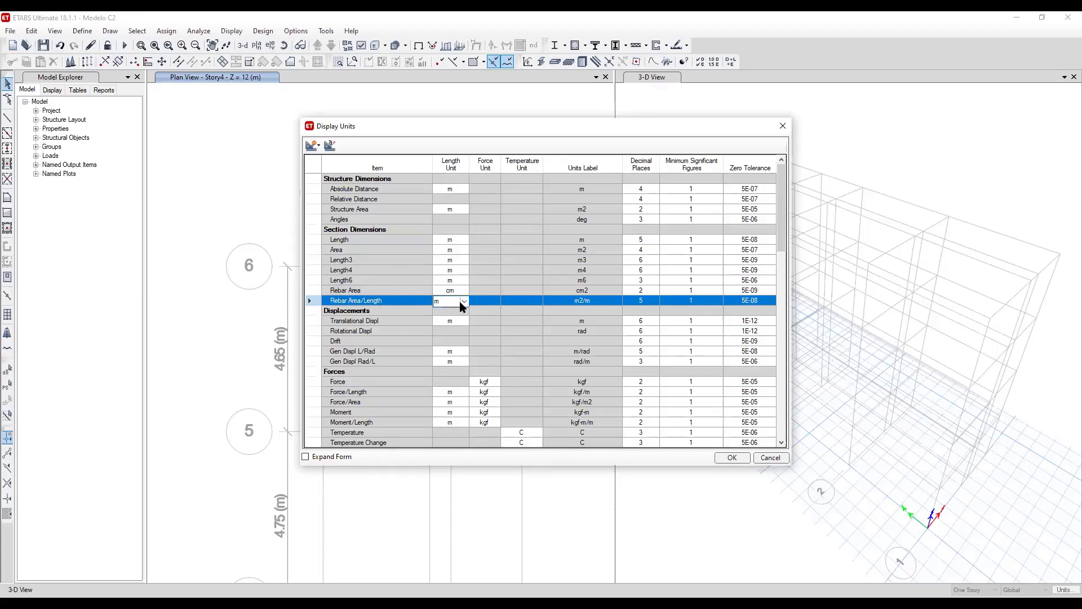
click(458, 301)
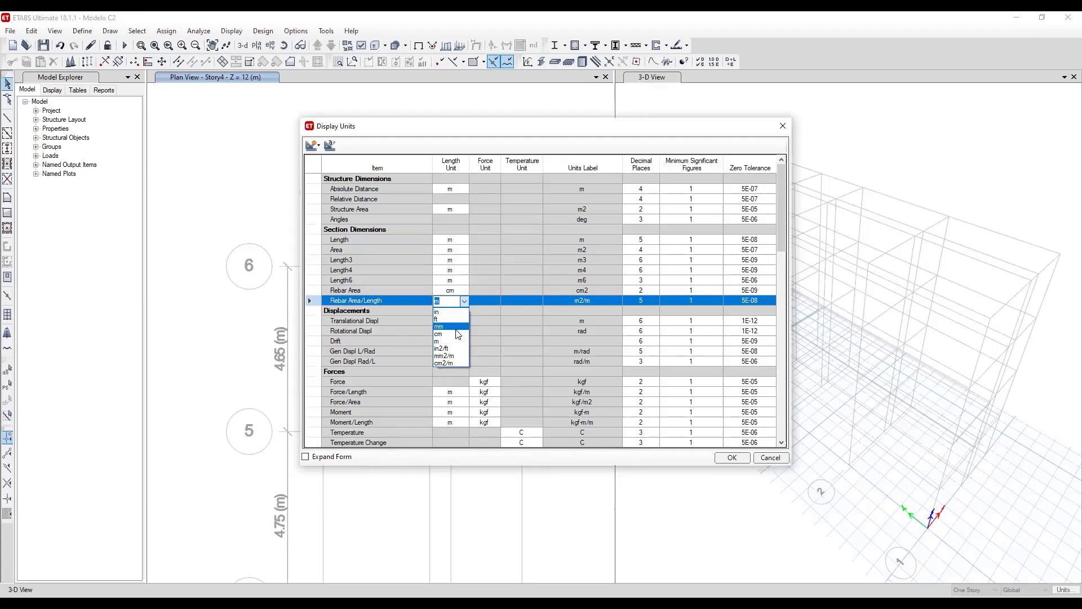
click(456, 326)
click(461, 299)
click(450, 334)
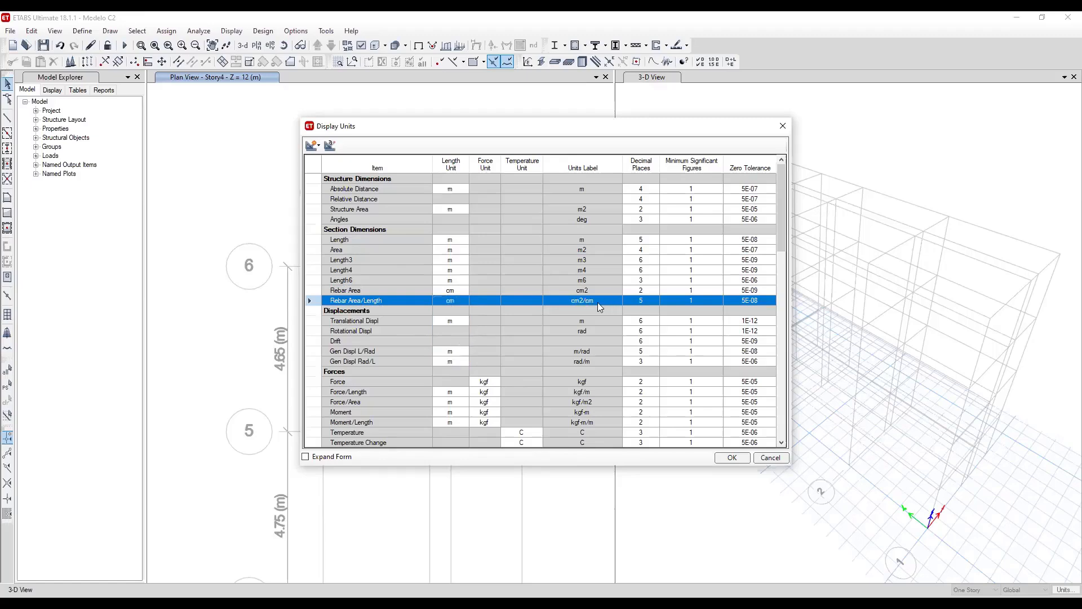
click(672, 302)
scroll(432, 296, down, 4)
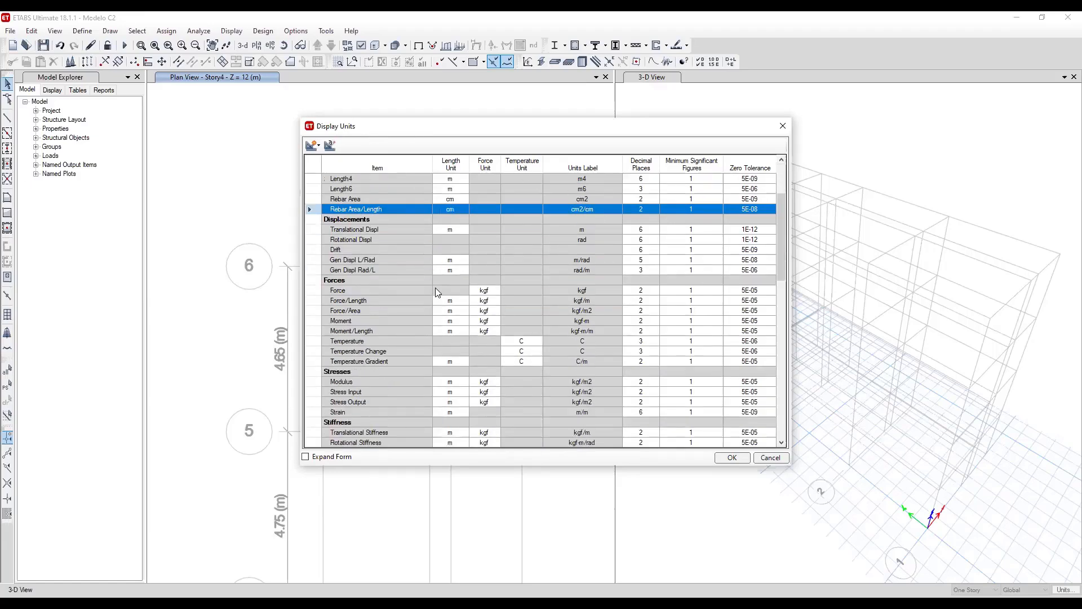
scroll(434, 200, up, 4)
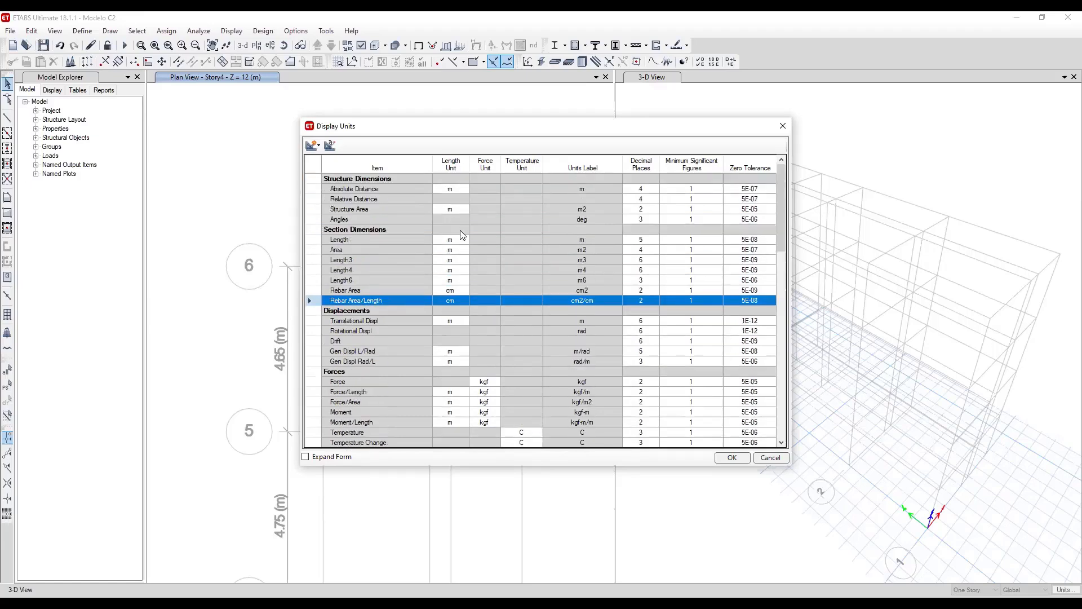
scroll(460, 226, down, 3)
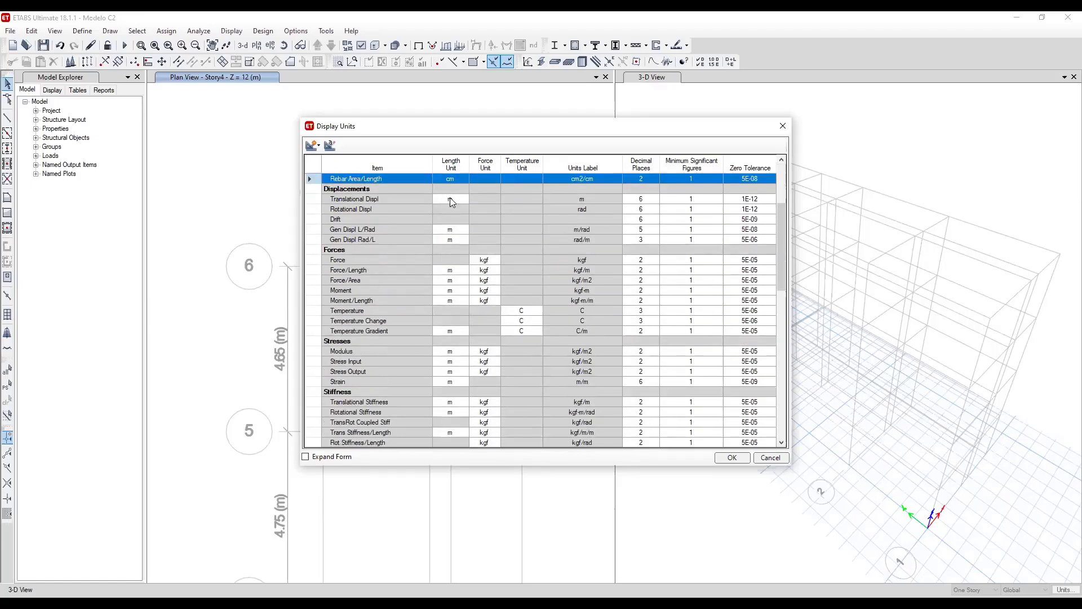
click(450, 199)
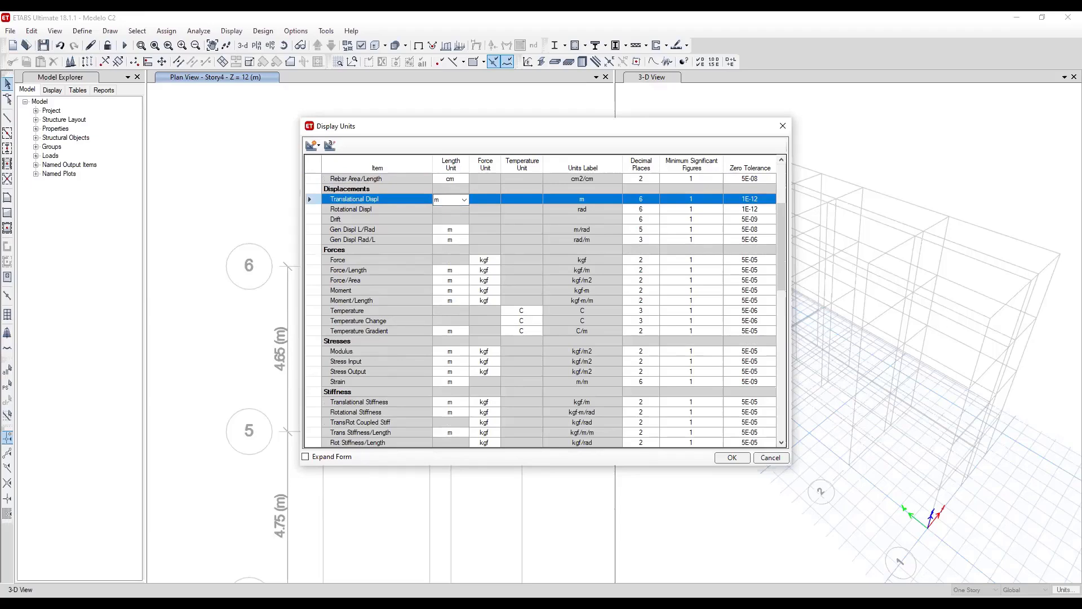
click(431, 262)
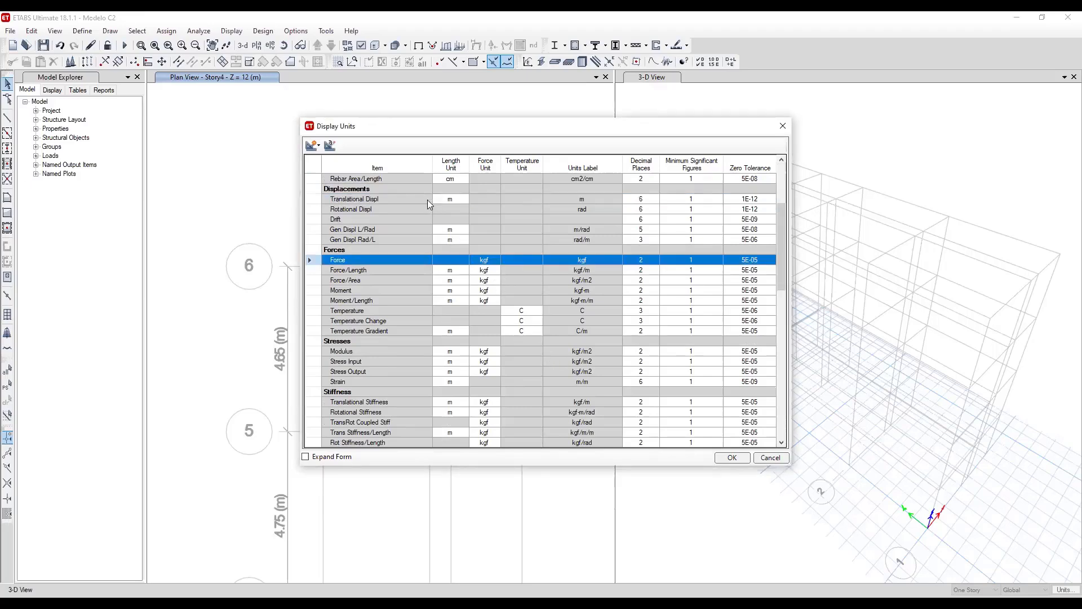
Set the length unit of Translational Displ, Gen Displ L/Rad and Gen Displ Rad/L to cm.
click(453, 200)
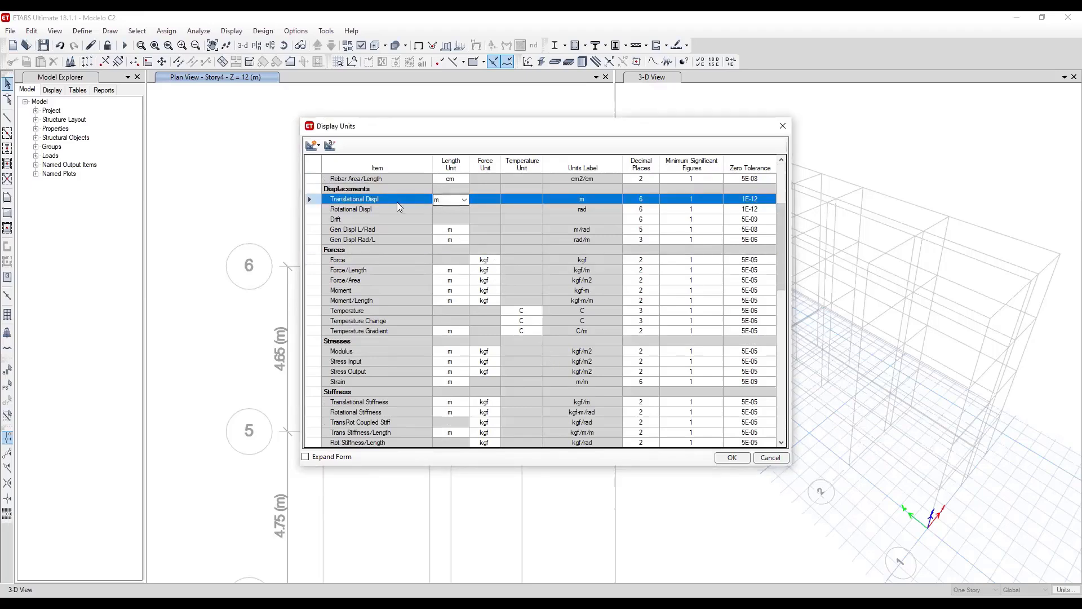
click(466, 200)
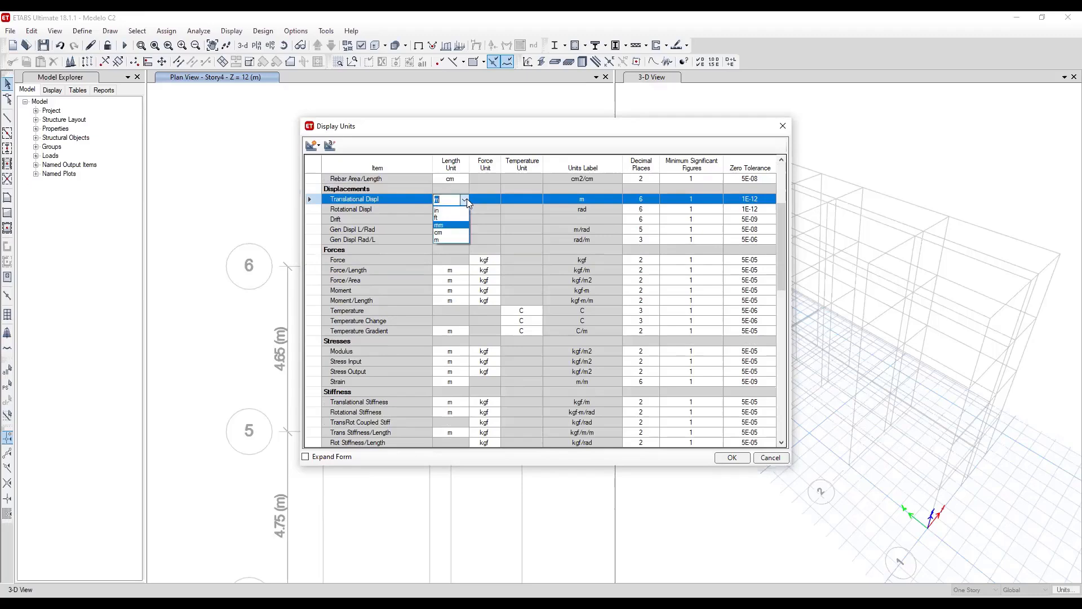
click(465, 218)
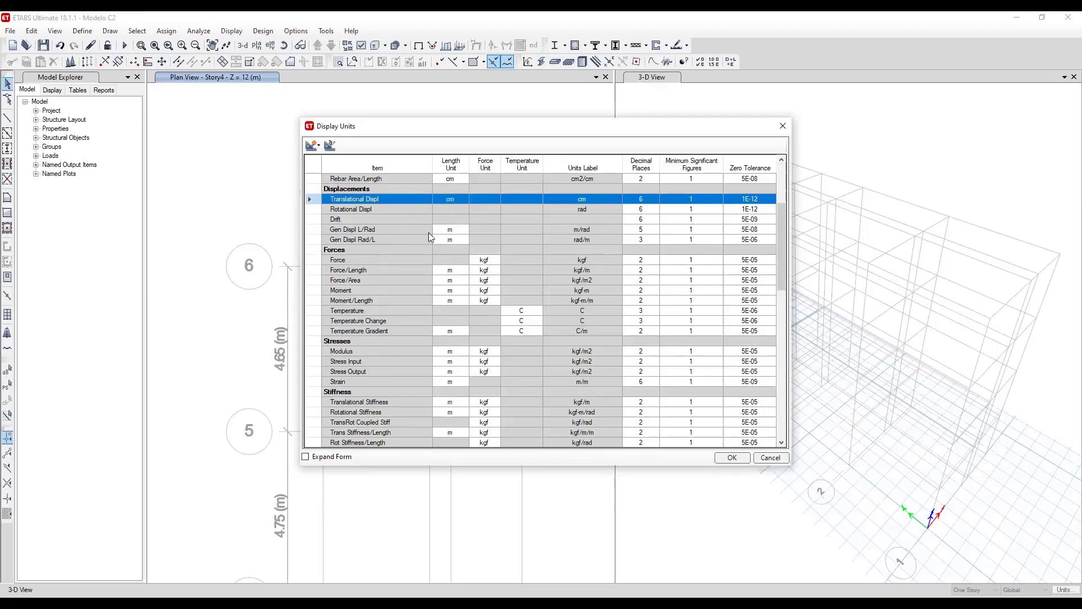
click(451, 229)
click(465, 230)
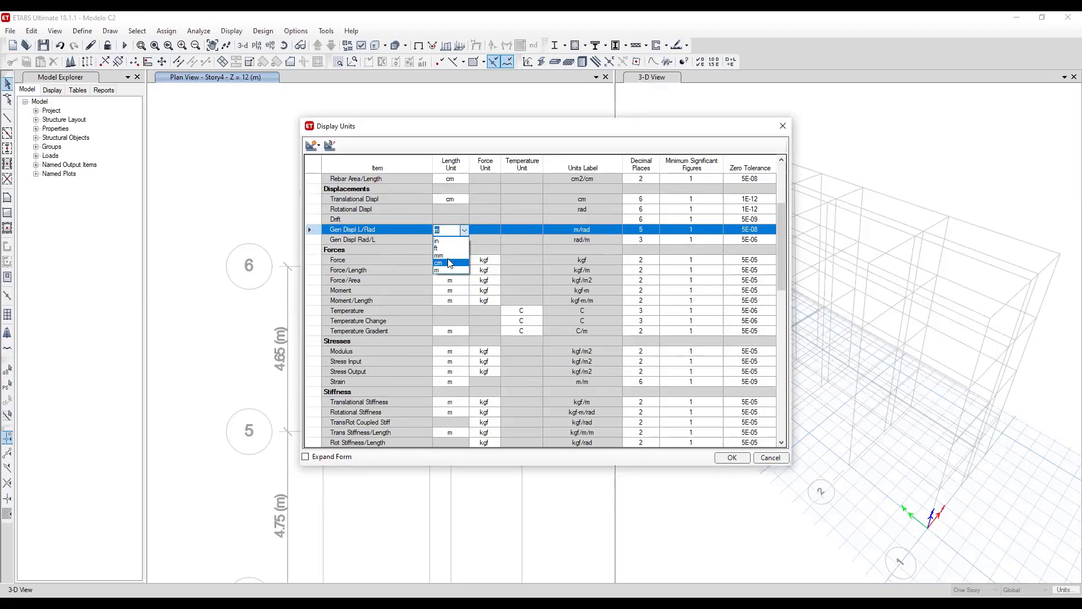
click(461, 242)
click(464, 240)
click(462, 258)
Set the length unit of the Modulus, Stress Input and Stress Output items to cm.
scroll(417, 265, down, 1)
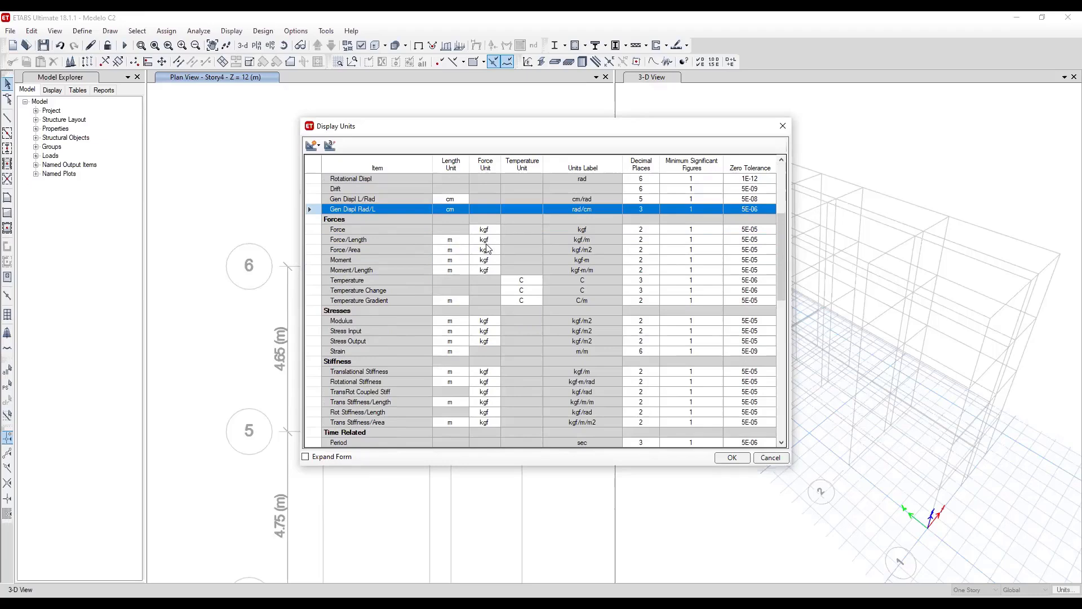
scroll(487, 249, down, 2)
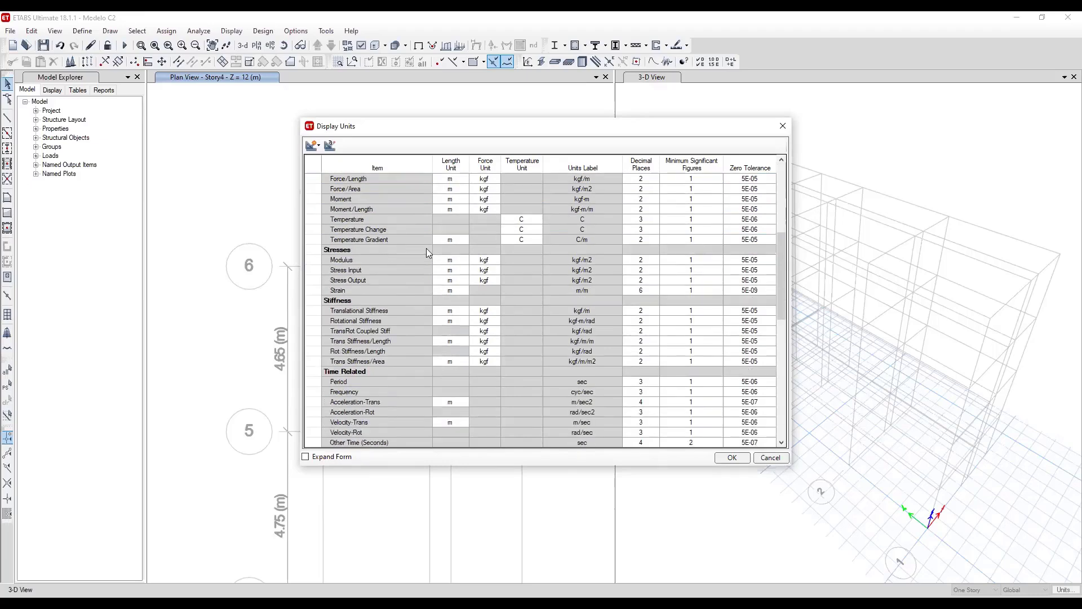
click(462, 262)
click(464, 260)
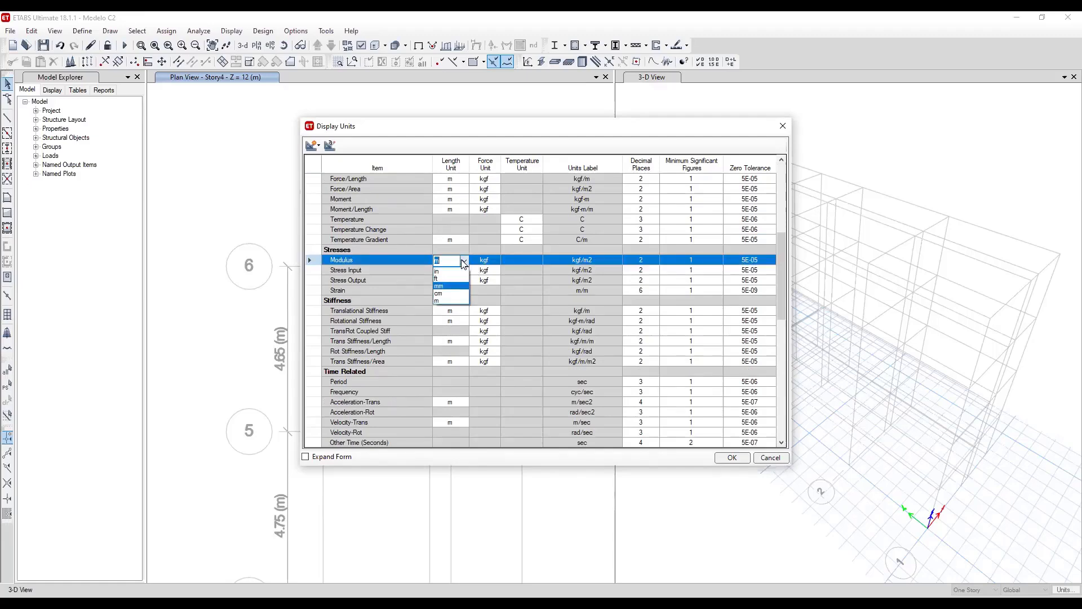
click(448, 294)
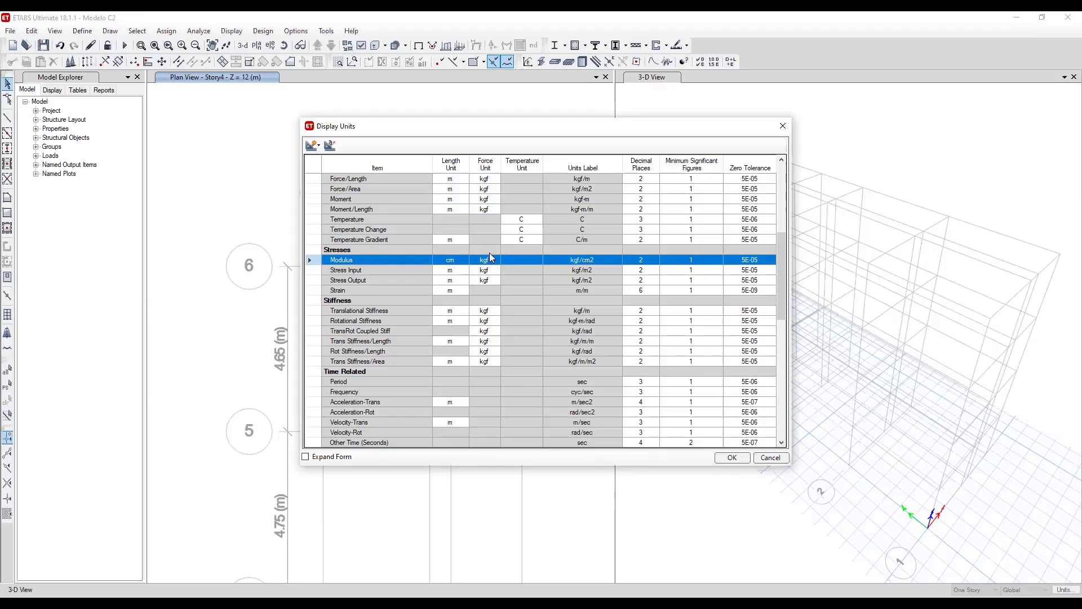
click(462, 271)
click(464, 271)
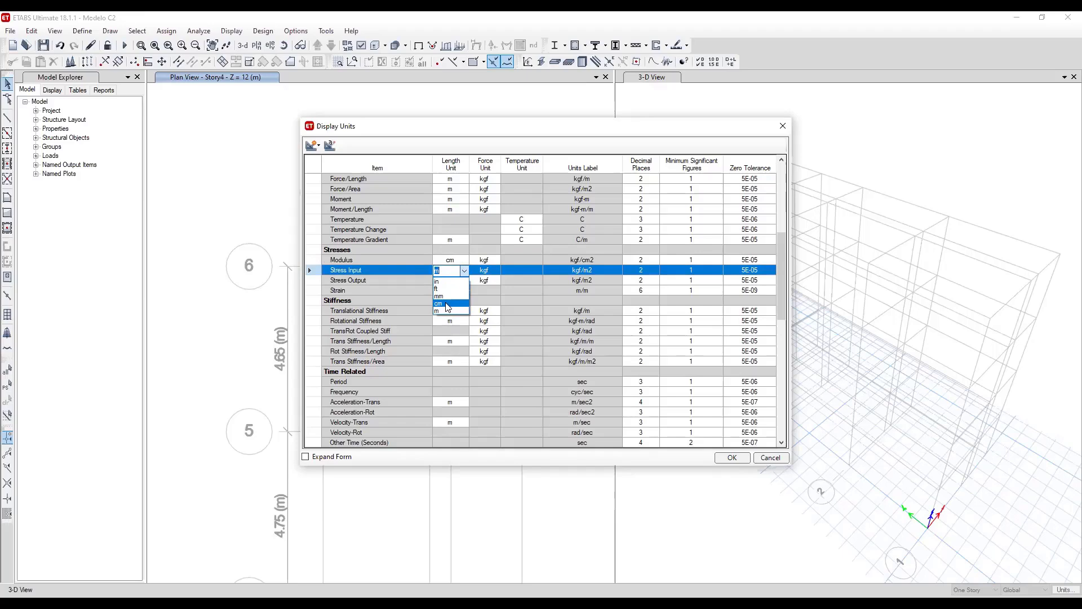
click(451, 304)
click(466, 282)
click(466, 281)
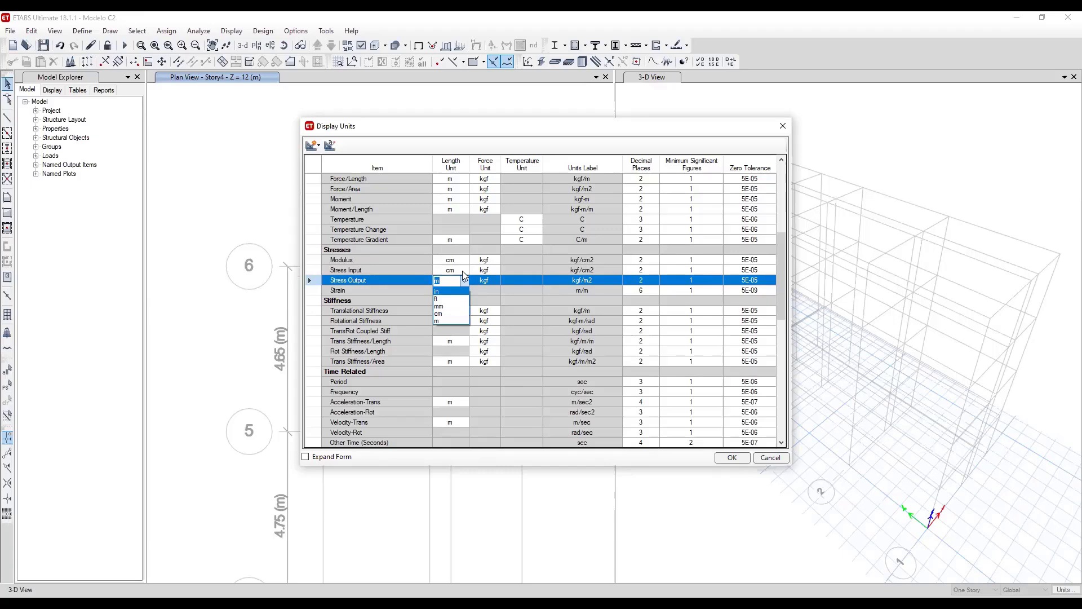
click(454, 314)
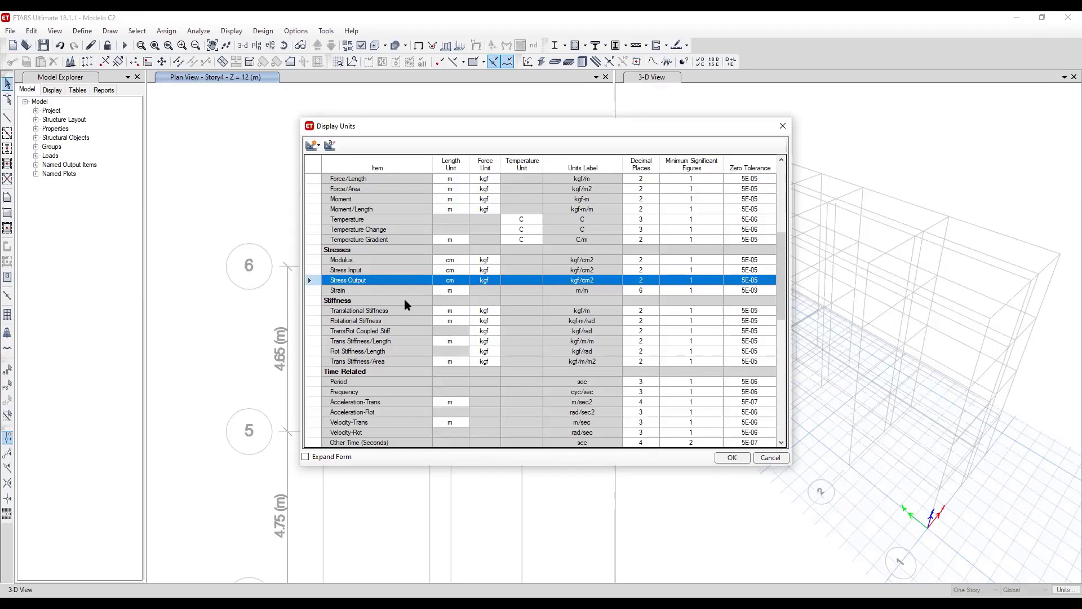
Review the units of the stress, stiffness and time-related items in the display units table.
scroll(401, 305, down, 2)
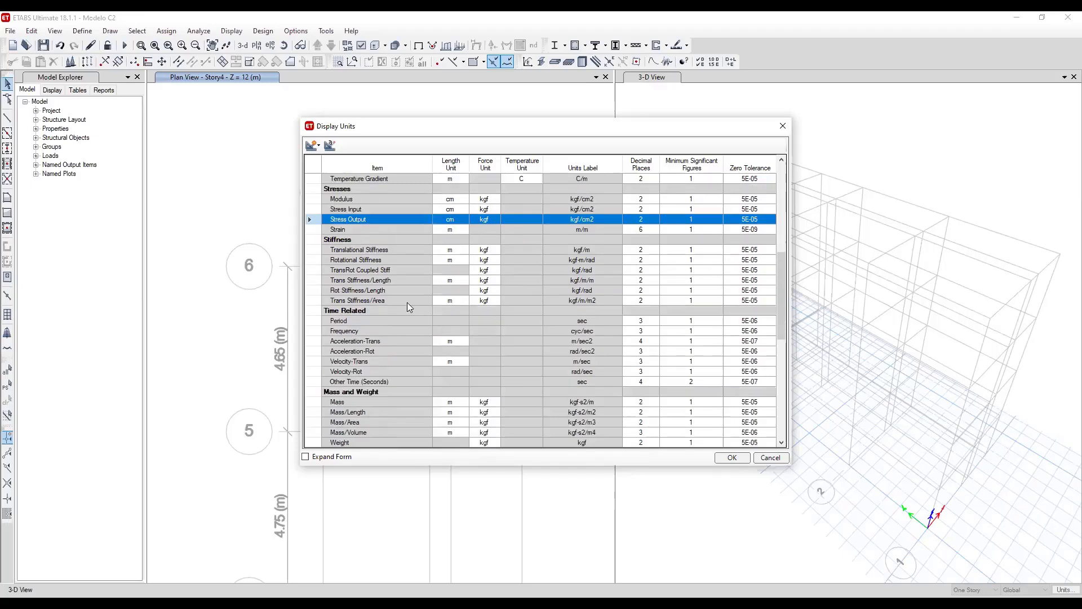
click(346, 210)
click(359, 219)
click(367, 209)
click(371, 220)
ctrl+click(362, 200)
click(361, 201)
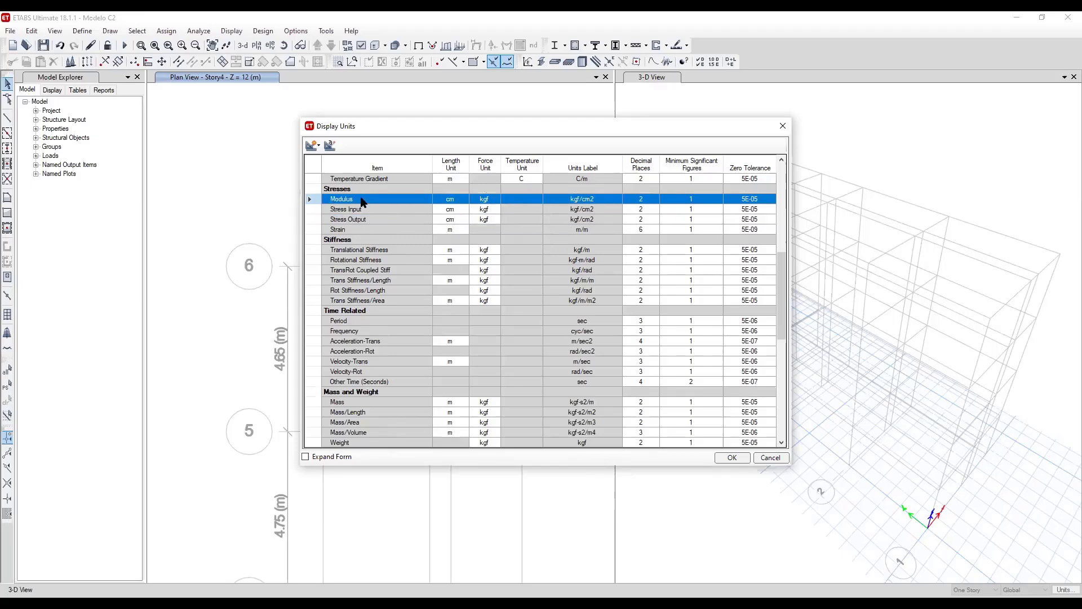
click(381, 249)
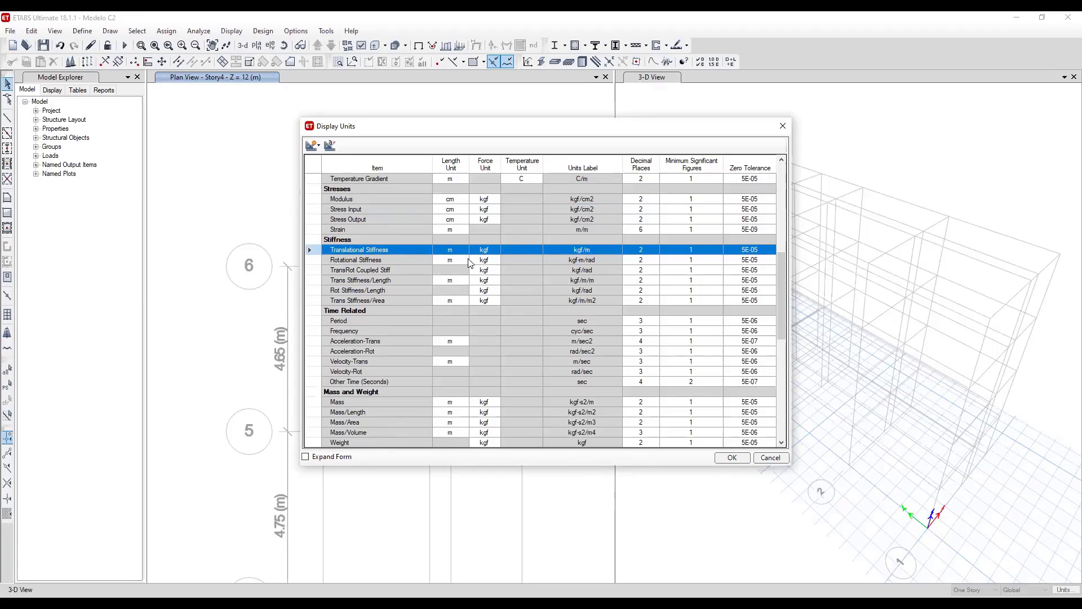
scroll(466, 262, down, 2)
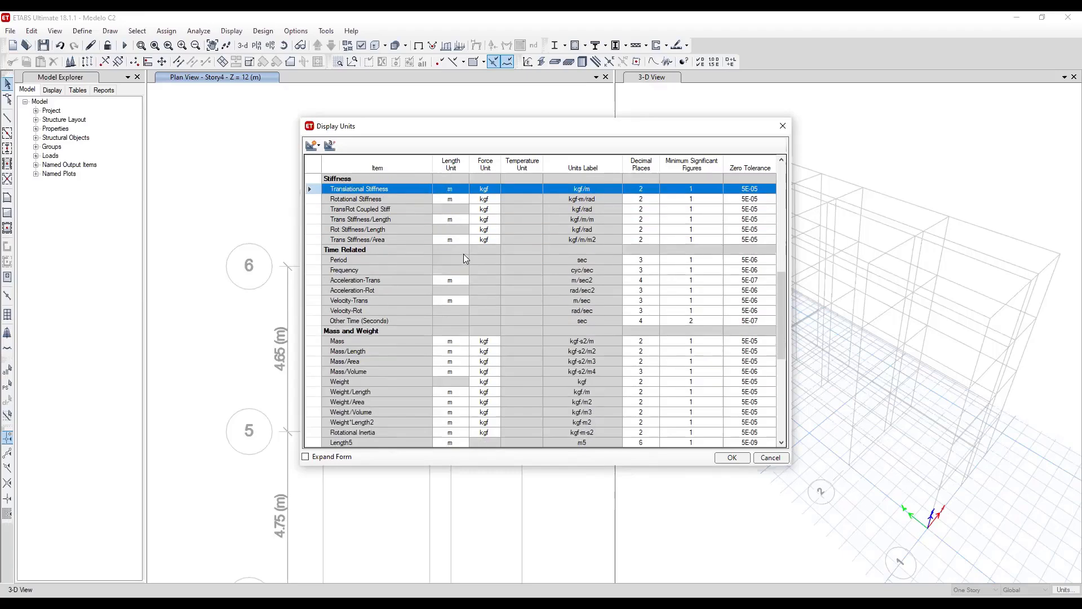
scroll(400, 242, down, 1)
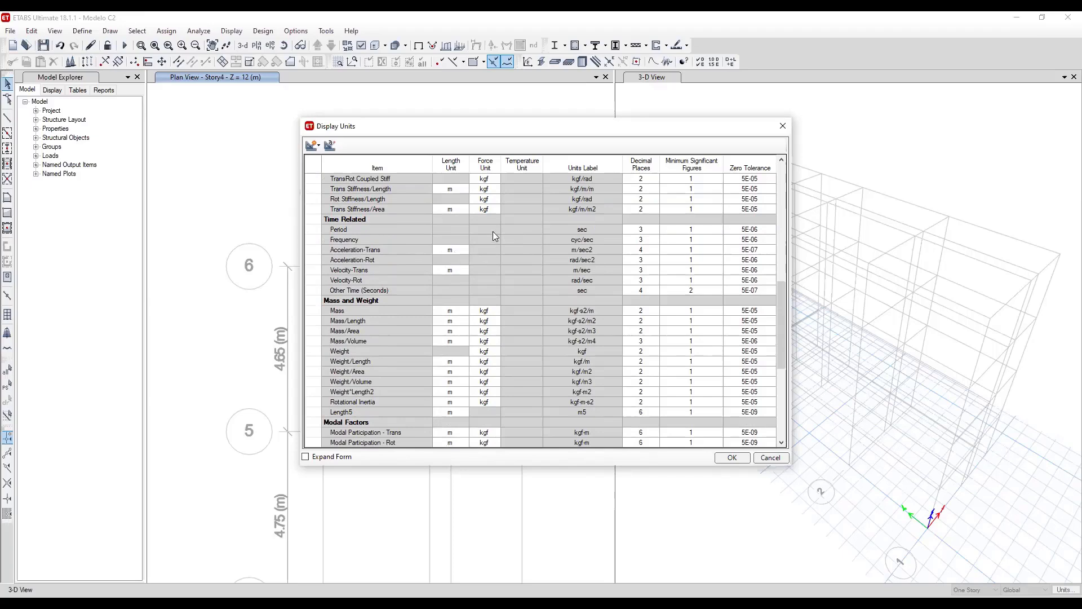
scroll(479, 259, down, 2)
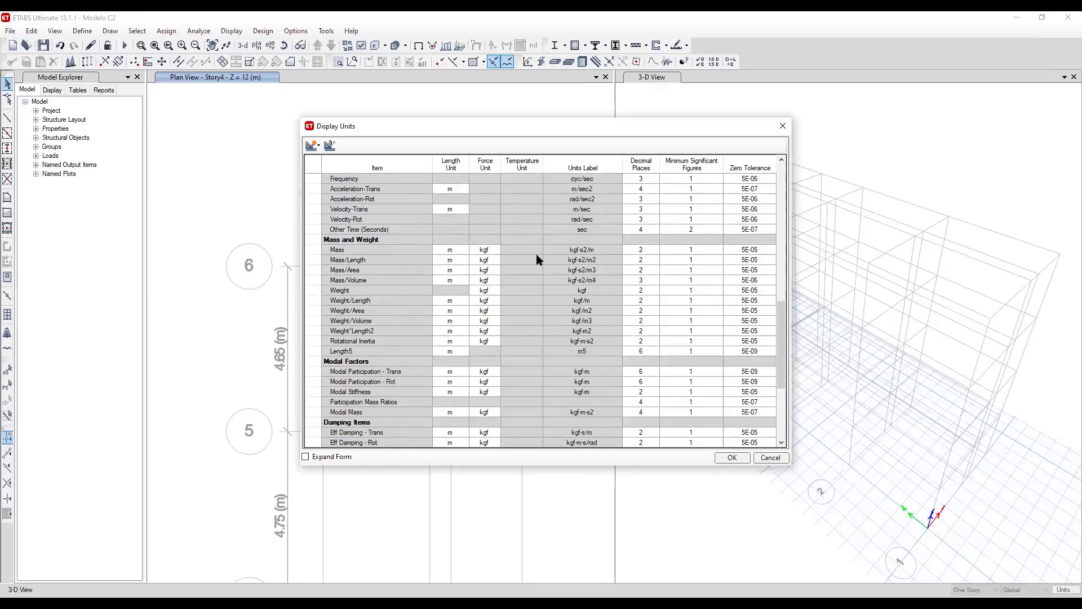
Examine the unit labels of the Mass and Weight items, from Mass through Weight/Volume.
click(589, 250)
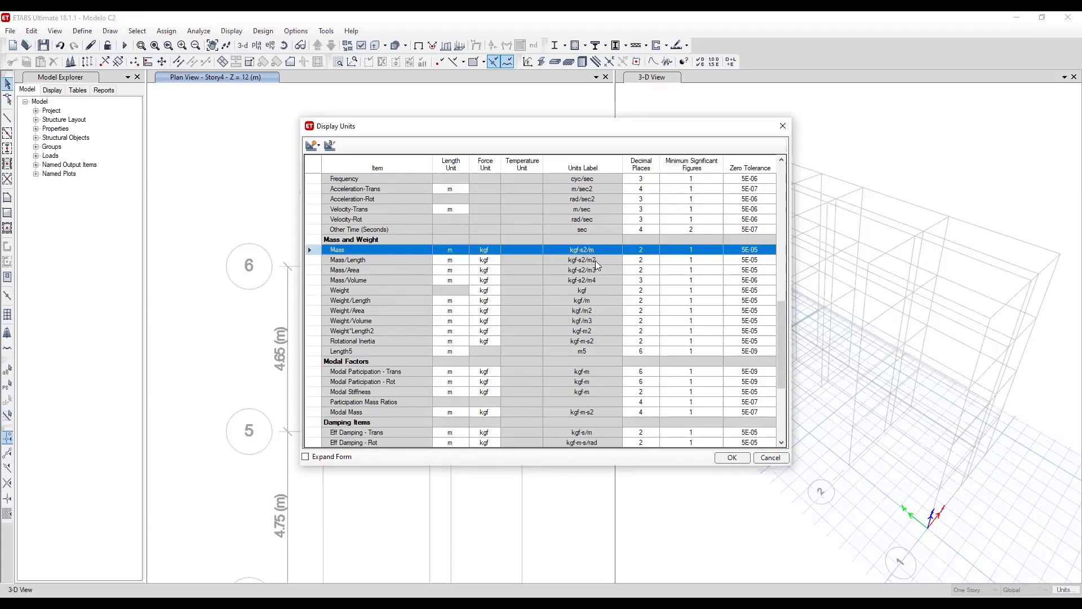
click(595, 261)
click(582, 272)
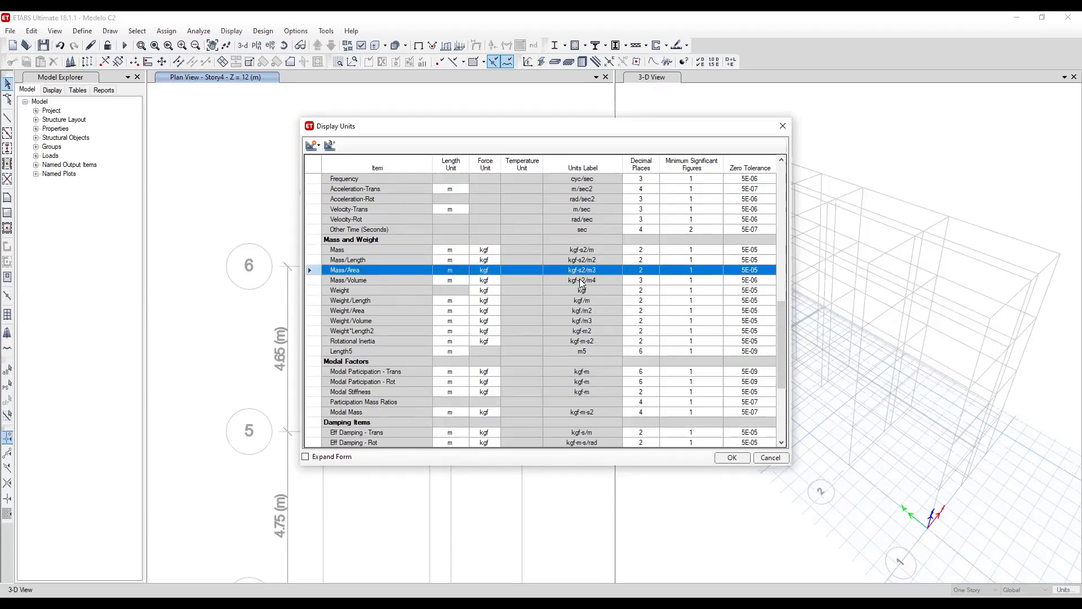
click(582, 280)
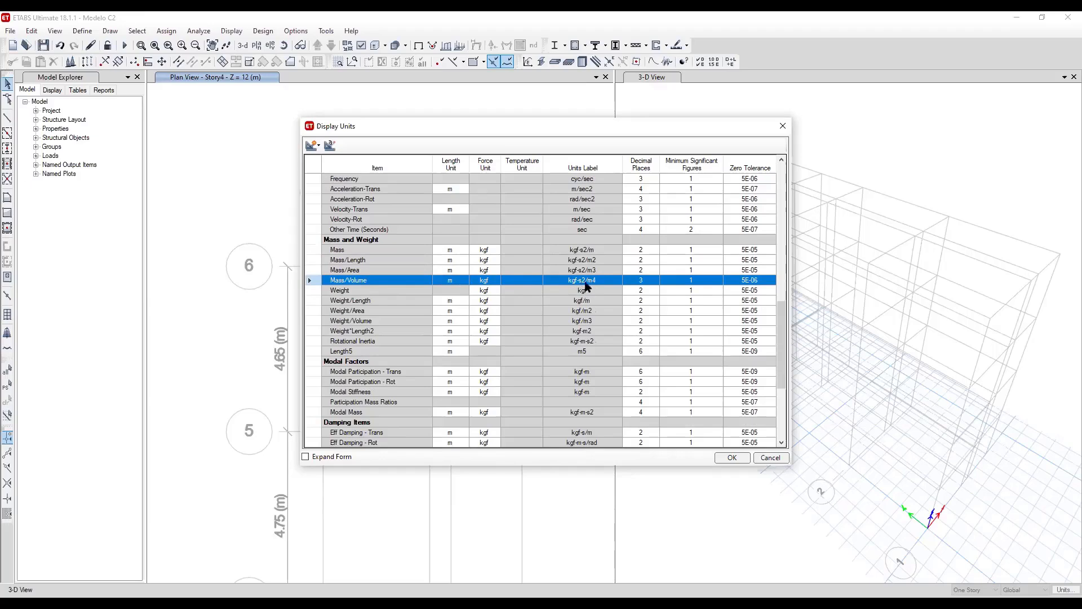
click(571, 292)
click(568, 301)
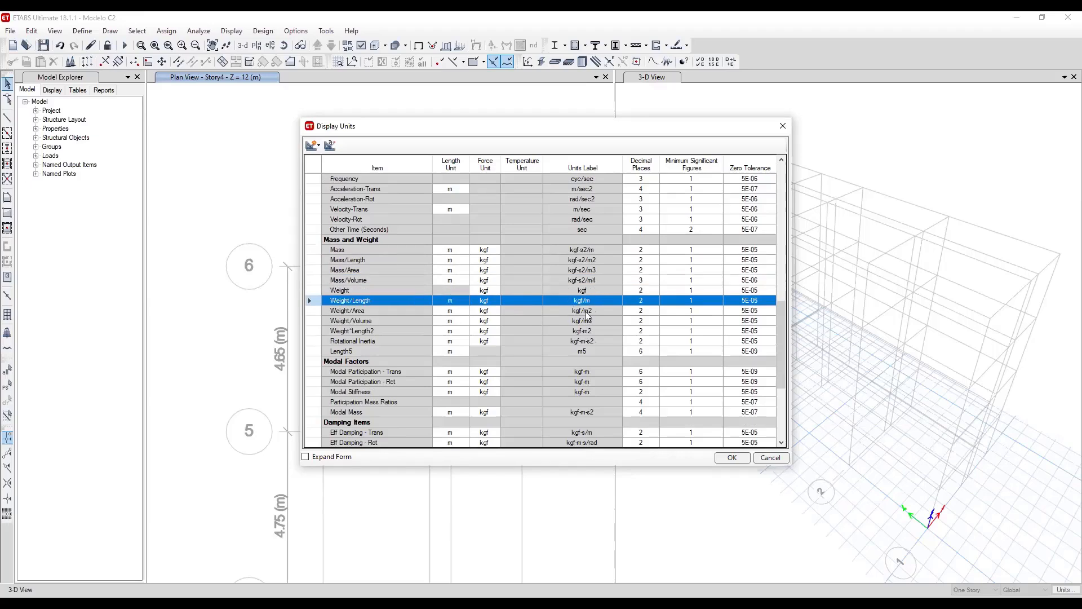
click(586, 314)
click(573, 322)
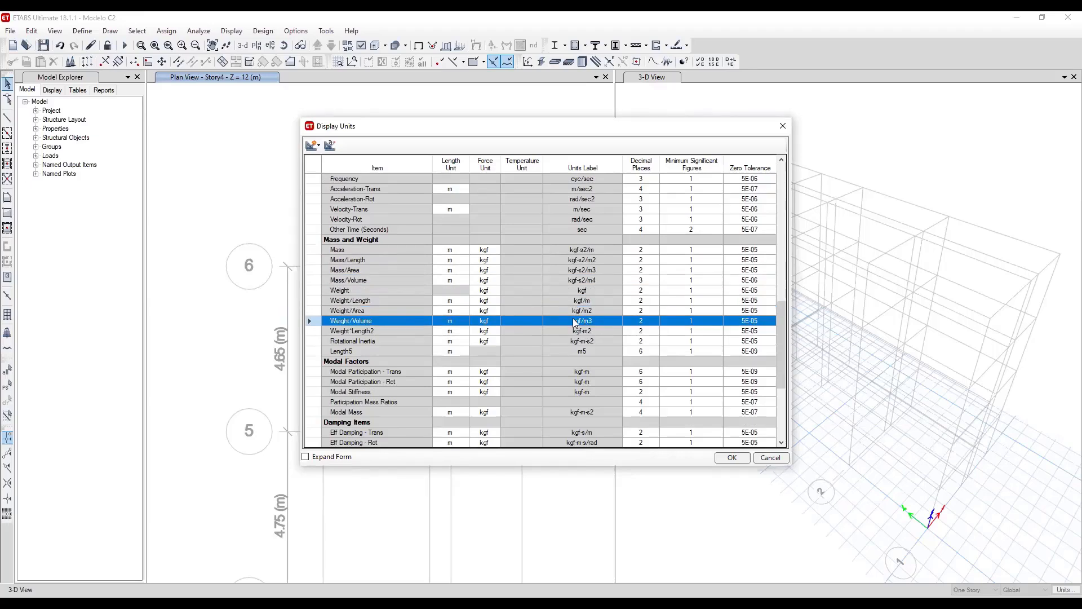
Set the force unit of the Mass and Mass/Length items to N.
click(587, 250)
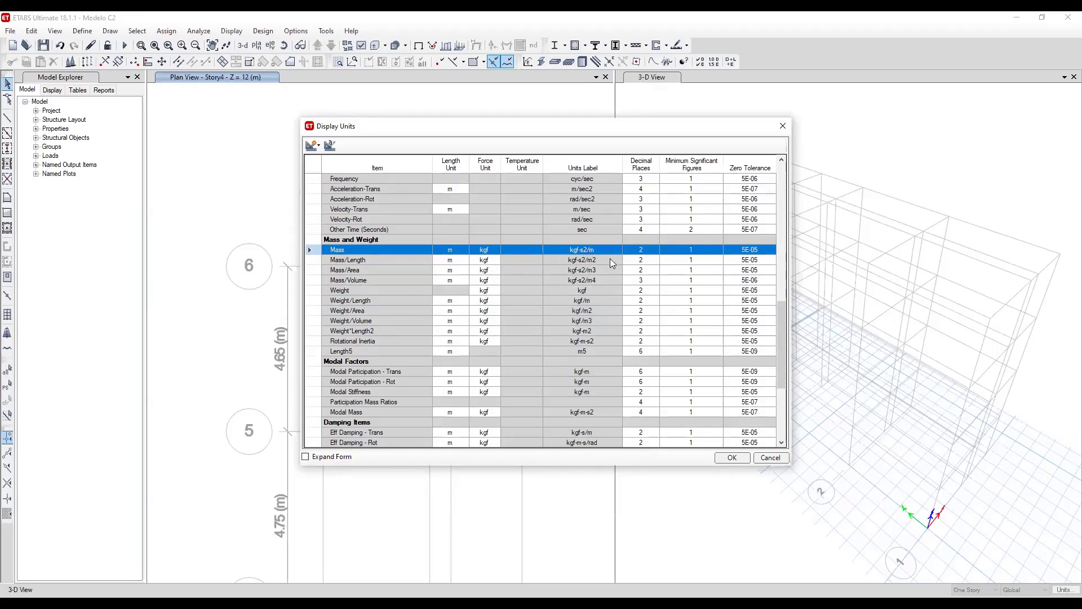
click(489, 250)
click(496, 250)
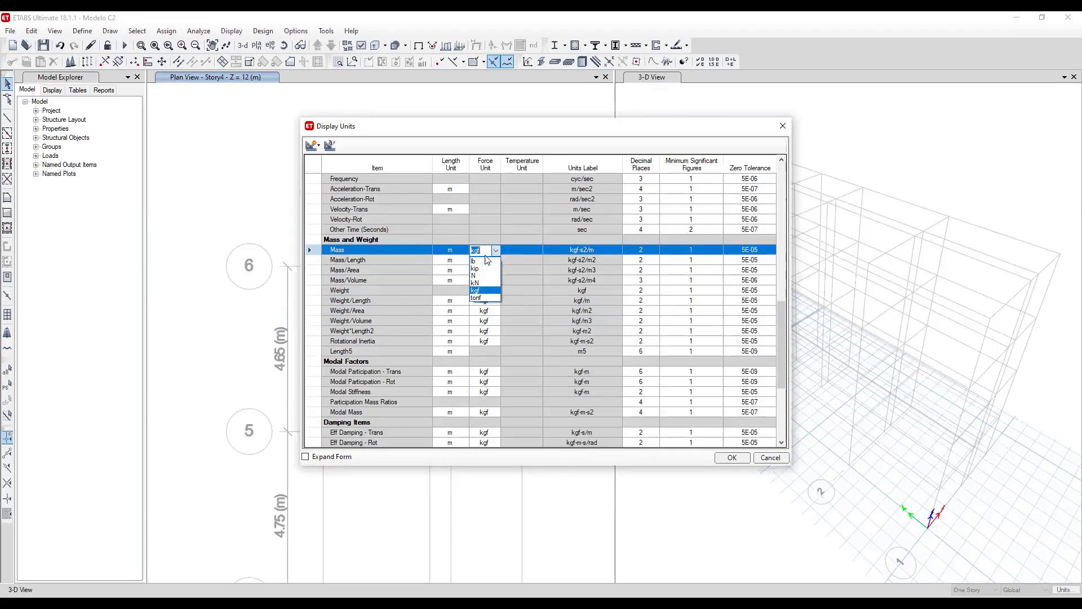
click(496, 262)
click(496, 261)
click(496, 260)
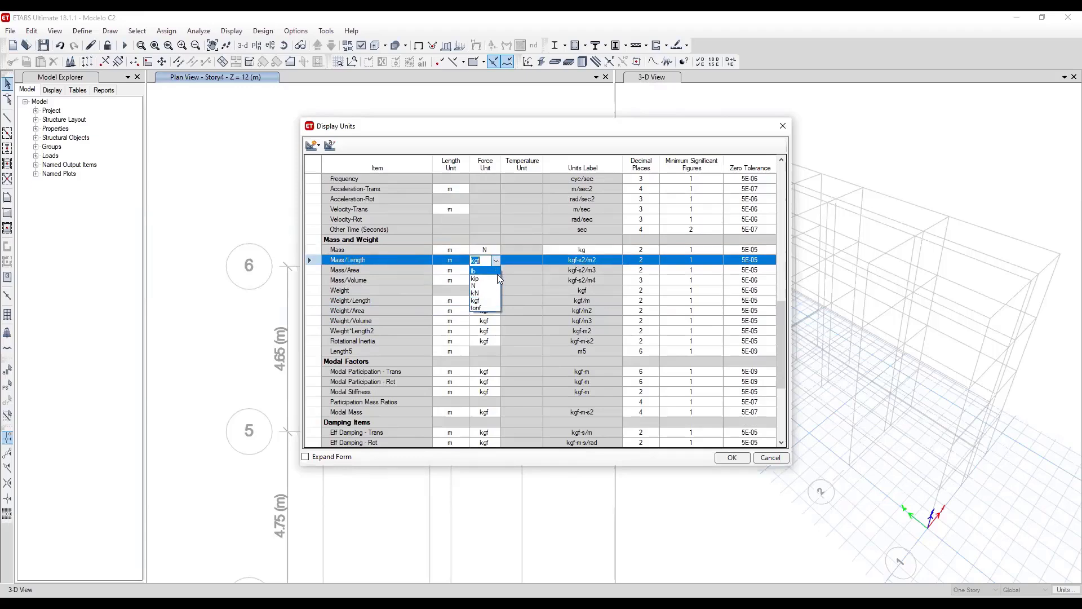
click(494, 286)
Set the force unit of the Mass/Area and Mass/Volume items to N.
click(496, 269)
click(496, 269)
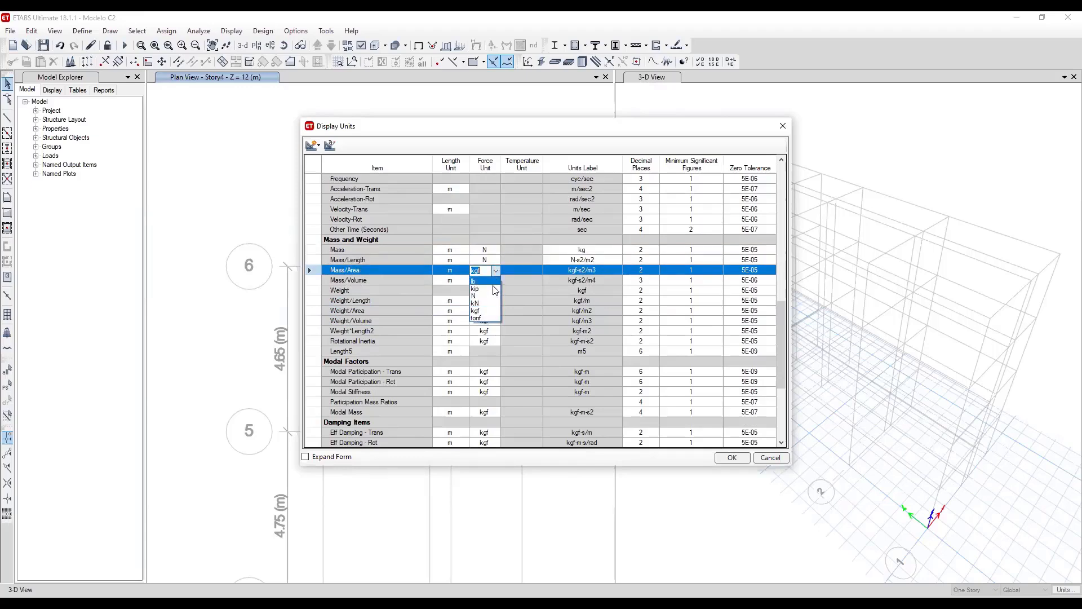
click(489, 296)
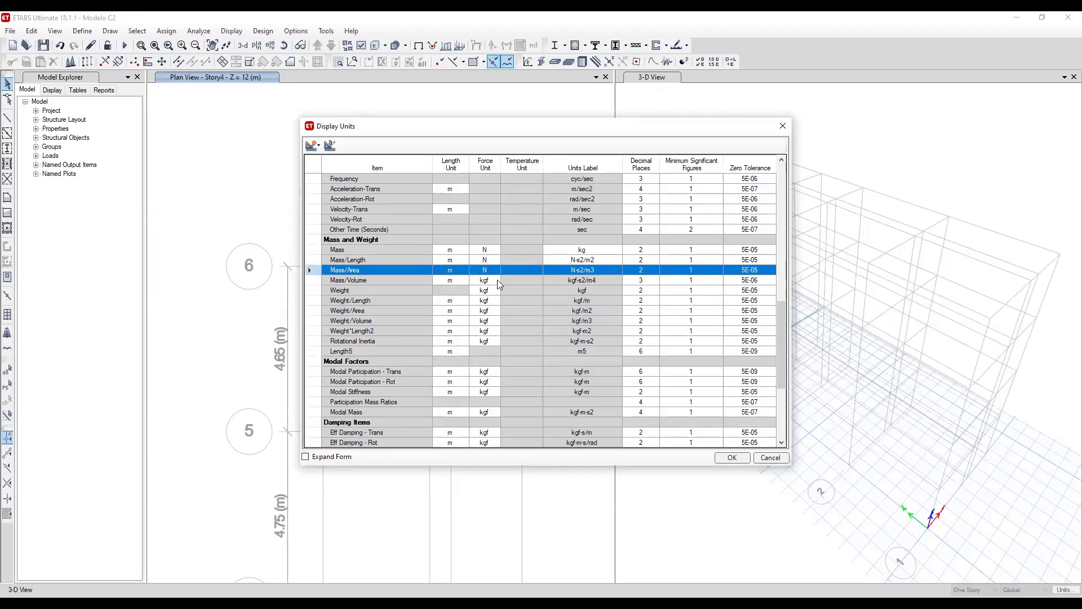
click(496, 280)
click(496, 280)
click(484, 305)
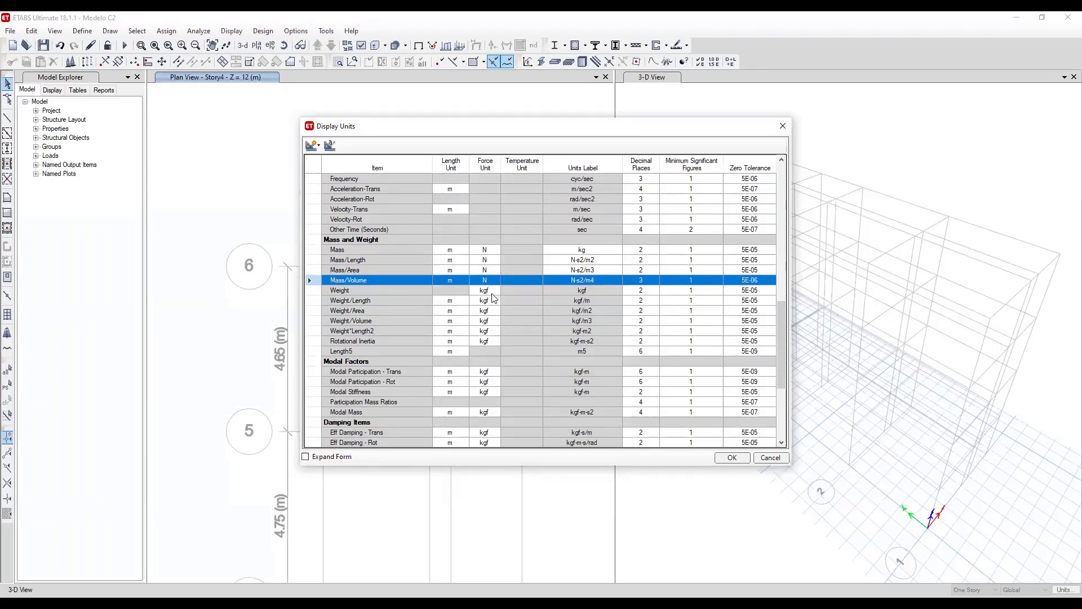
Check the force units of the weight items and Rotational Inertia, and review the other categories in the display units table.
click(496, 290)
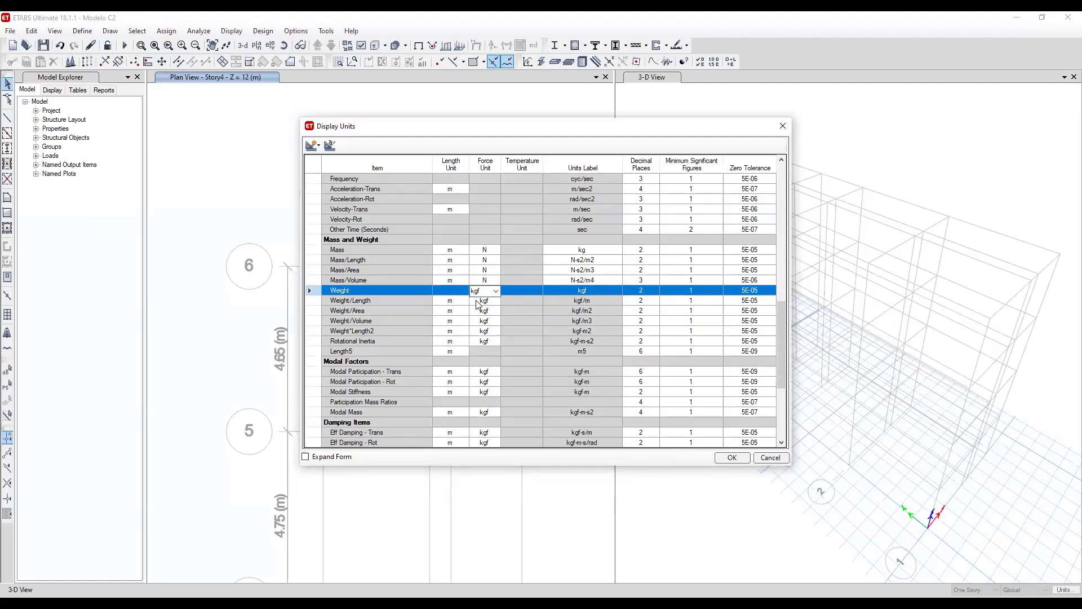
click(477, 301)
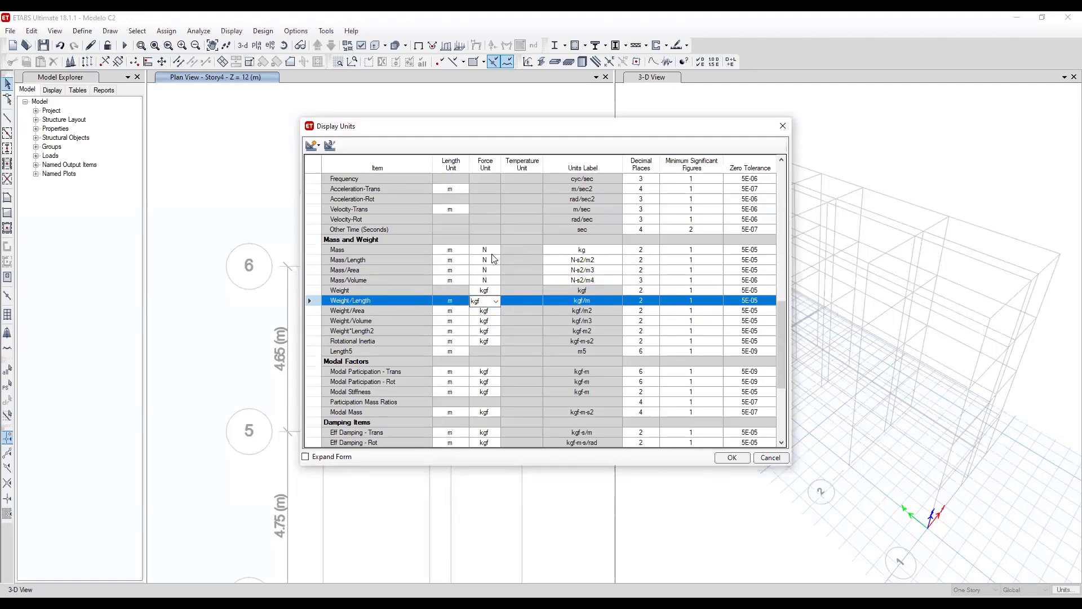
click(486, 250)
click(485, 304)
click(478, 311)
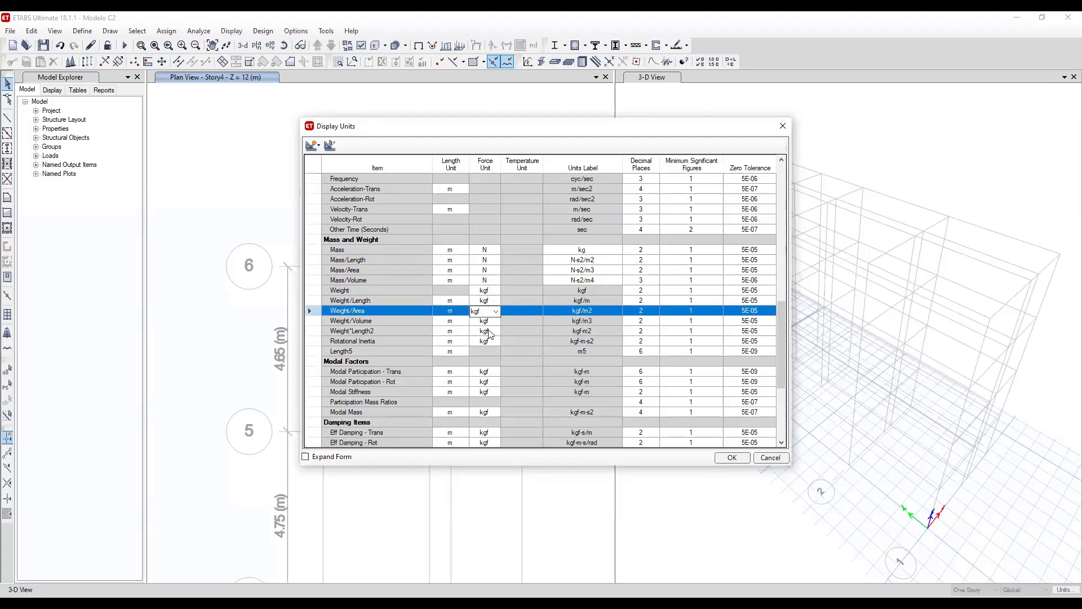
click(489, 341)
scroll(473, 345, down, 2)
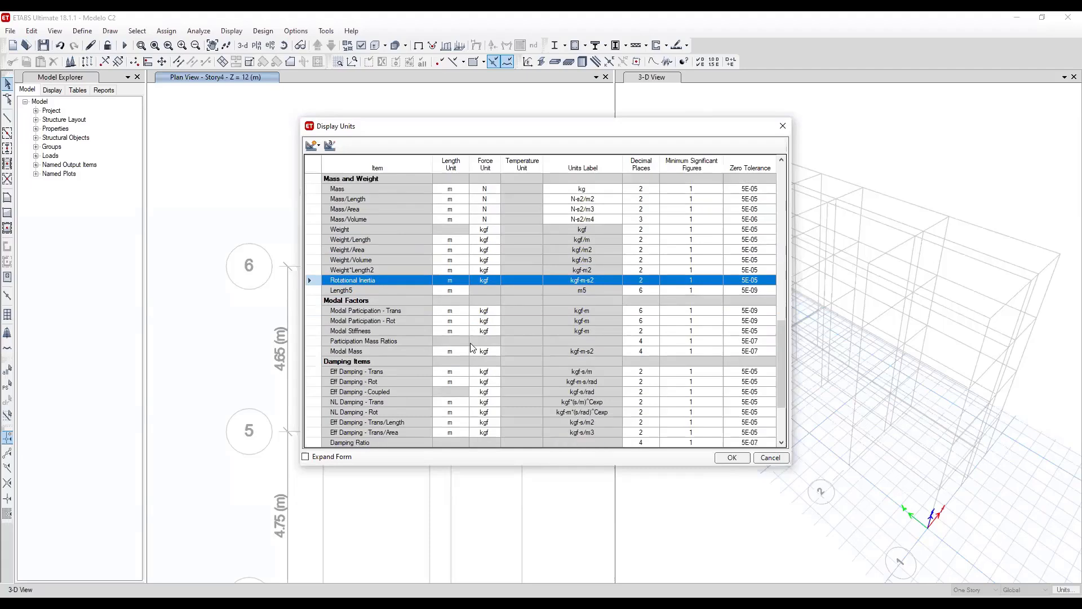
scroll(470, 347, down, 3)
scroll(462, 271, up, 3)
scroll(524, 290, up, 10)
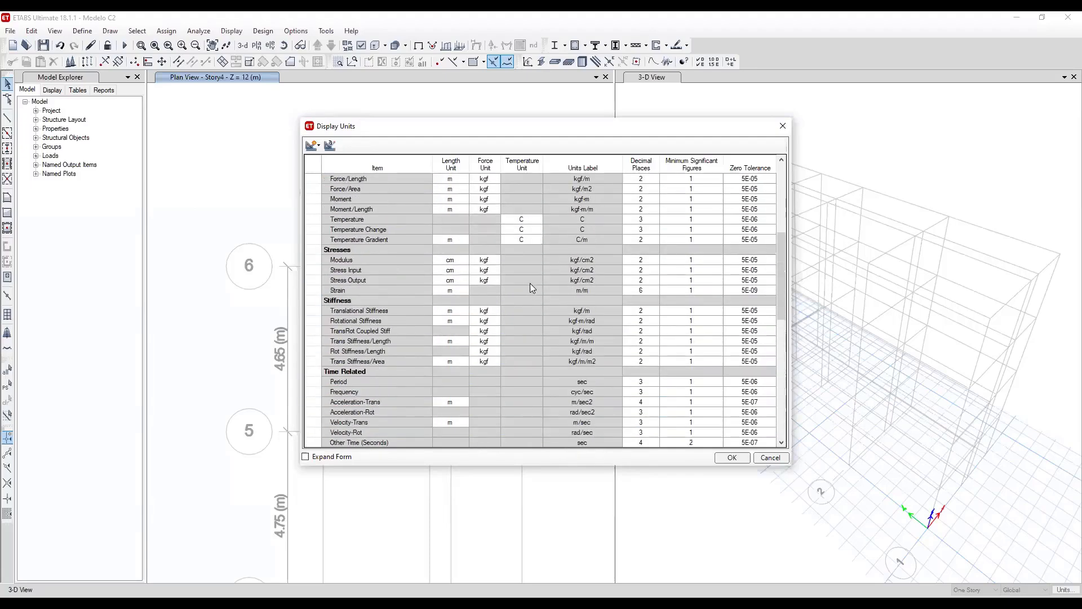
scroll(530, 287, up, 6)
scroll(530, 286, down, 9)
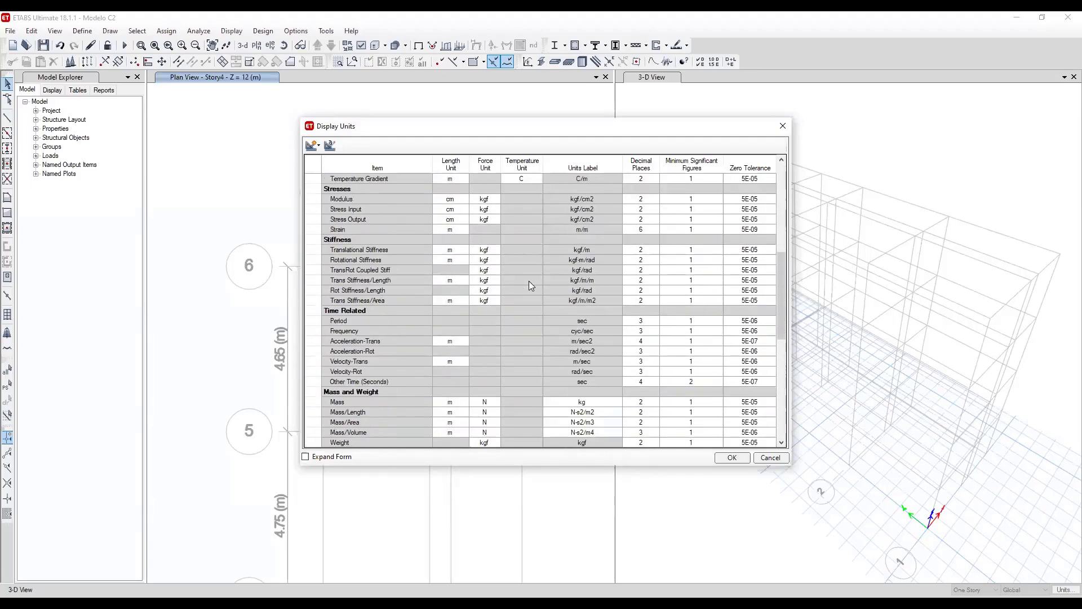
scroll(528, 281, down, 6)
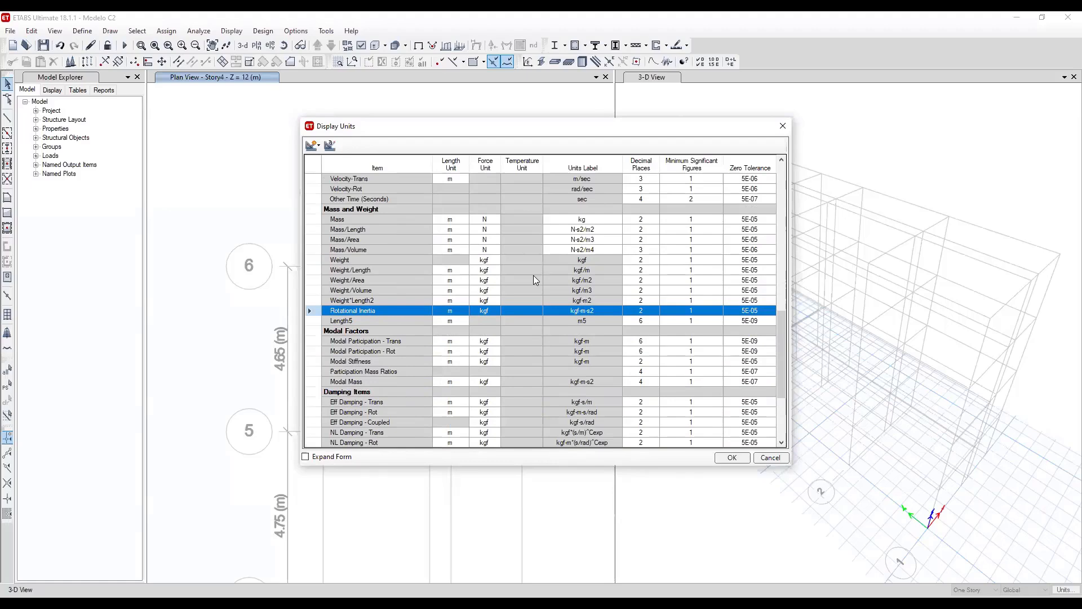
Examine the units of the Mass and Weight, Modal Factors, Damping Items and Miscellaneous categories in the display units table.
scroll(533, 277, down, 3)
scroll(533, 276, up, 3)
scroll(533, 275, up, 1)
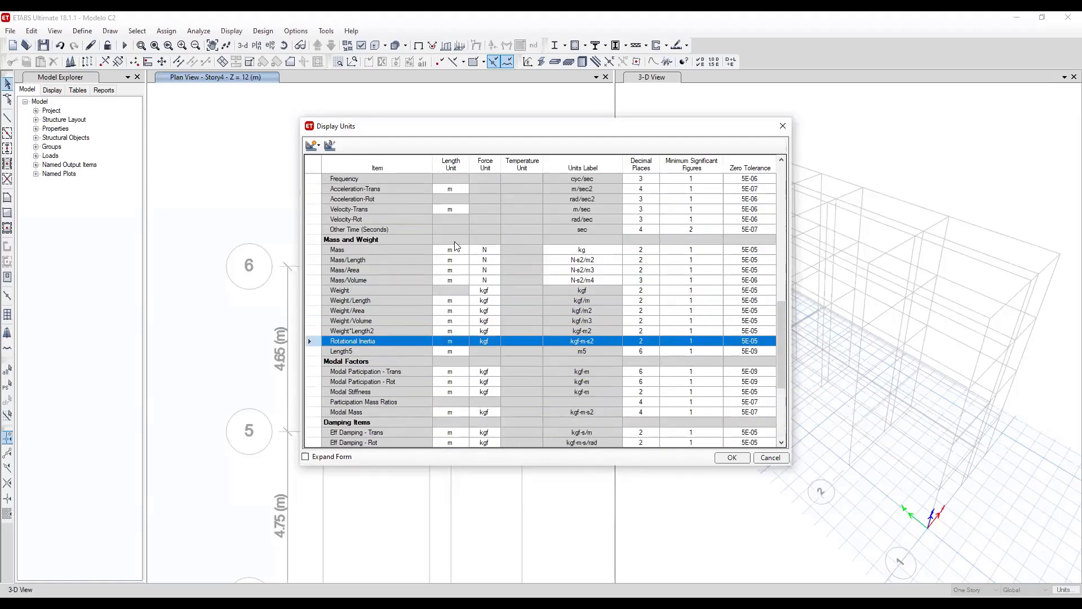
scroll(587, 288, down, 3)
scroll(586, 288, down, 2)
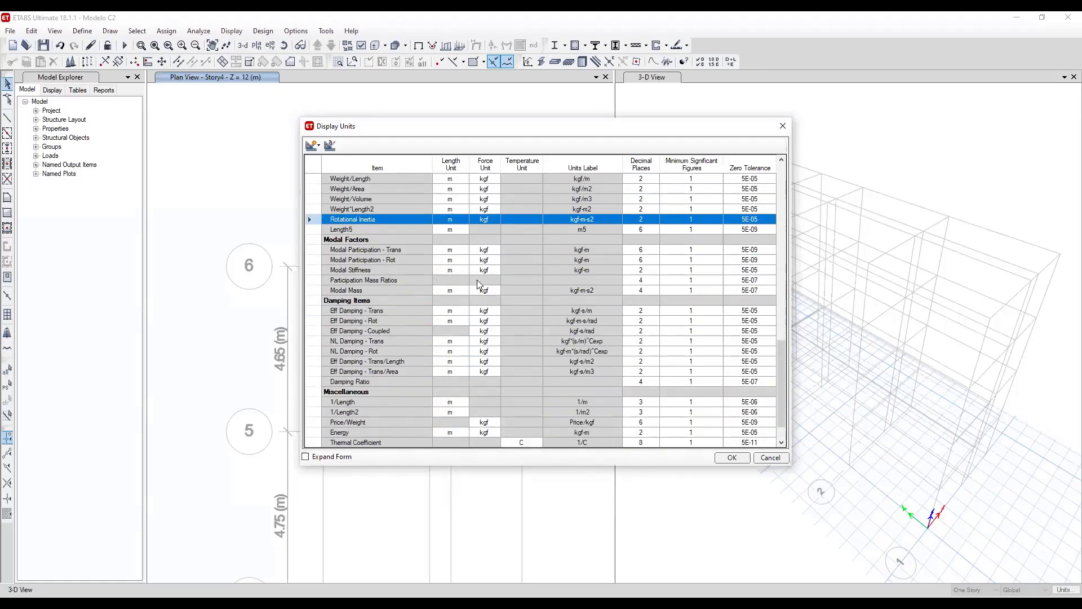
click(479, 223)
click(480, 224)
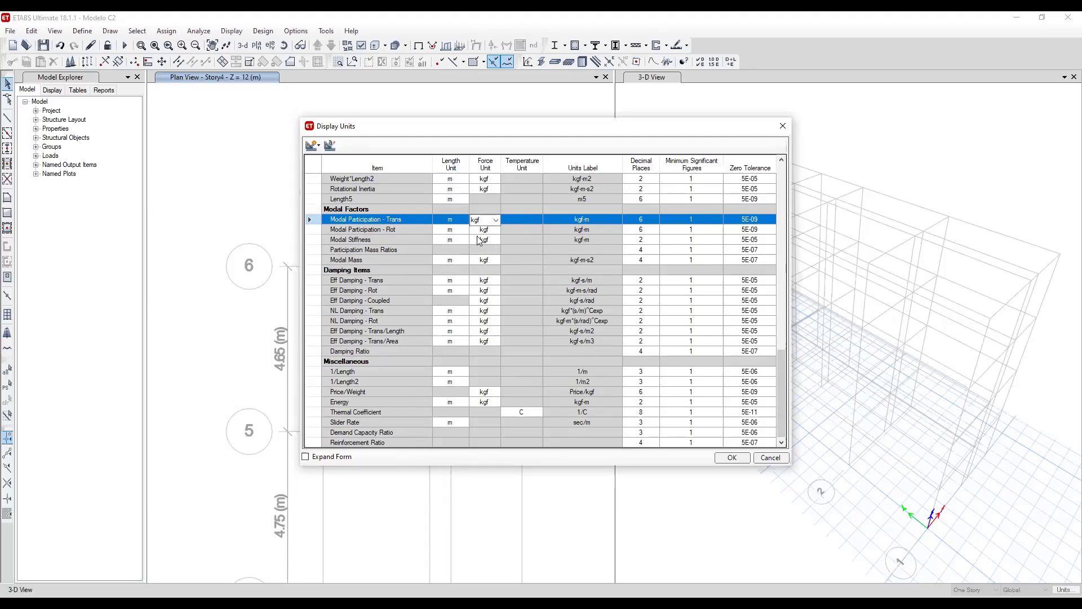
scroll(454, 241, down, 1)
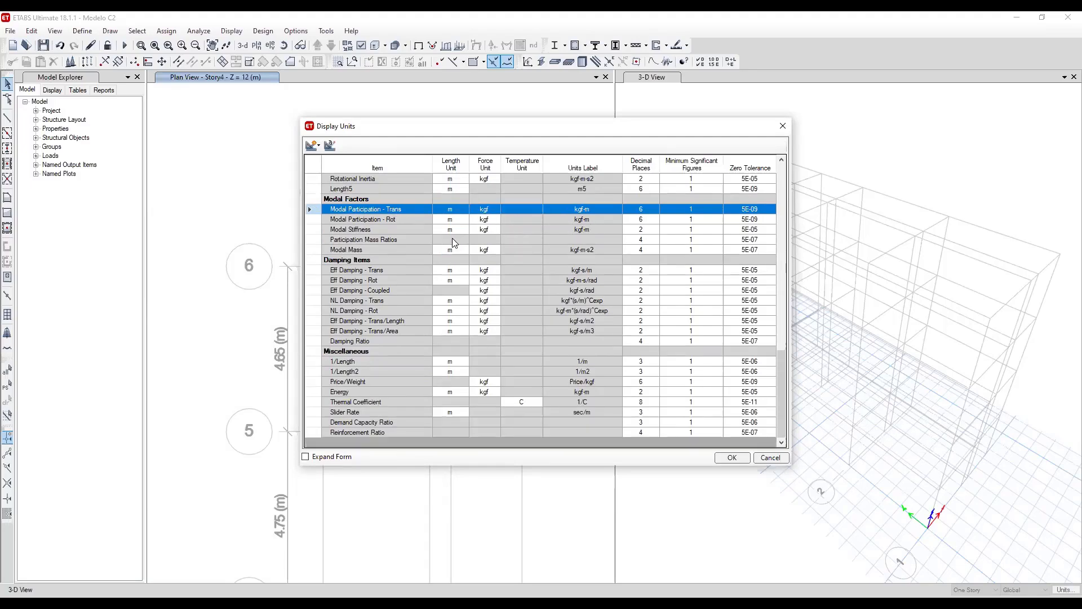
click(377, 260)
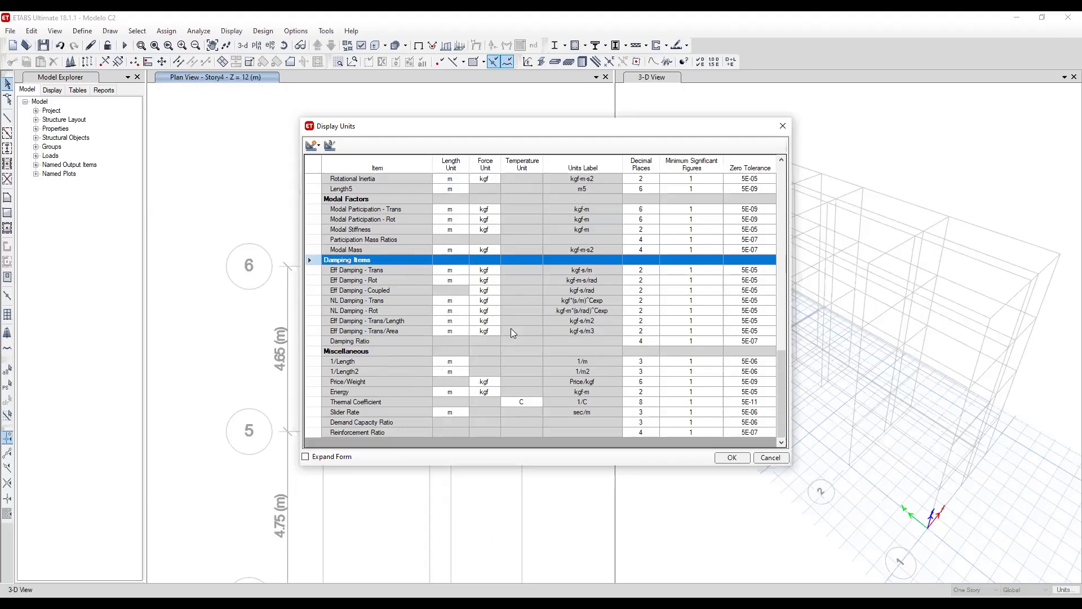
Accept the display units configuration and save the model.
key(Return)
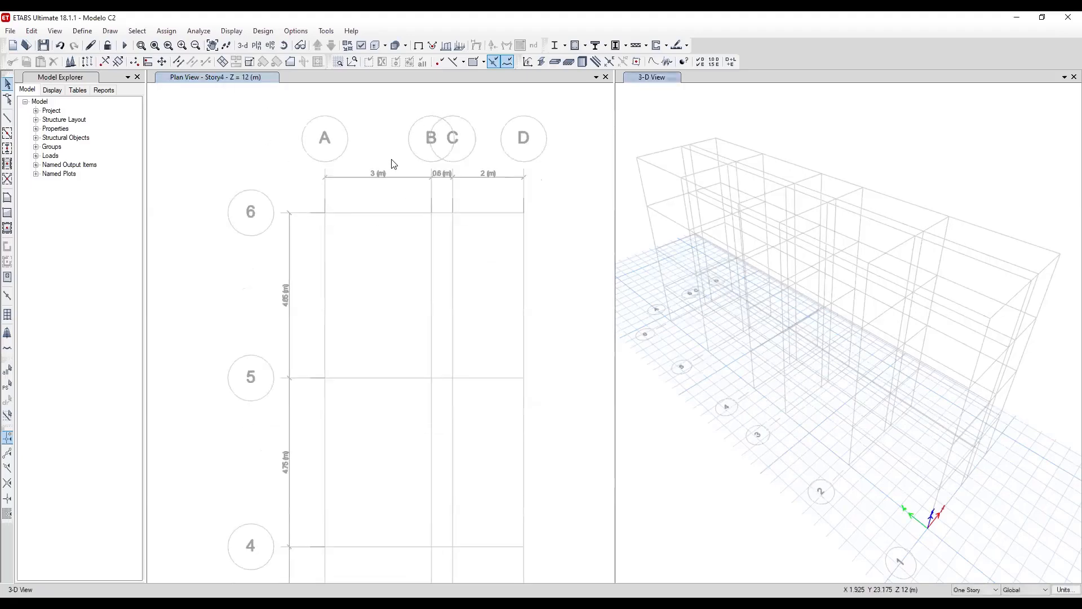
click(43, 45)
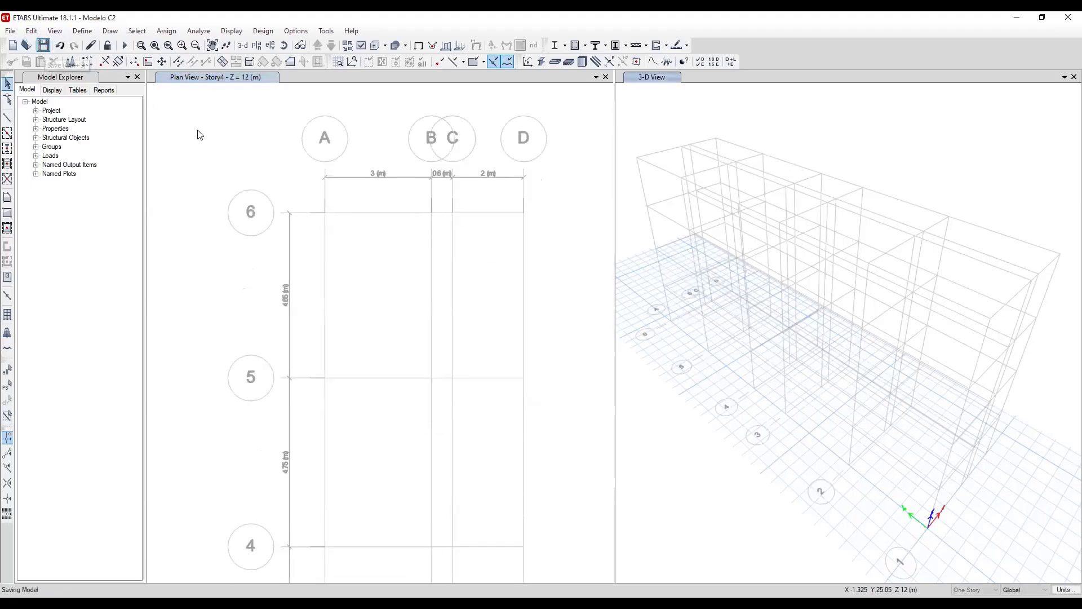
Start a new material definition with region United States and material type Concrete.
click(83, 31)
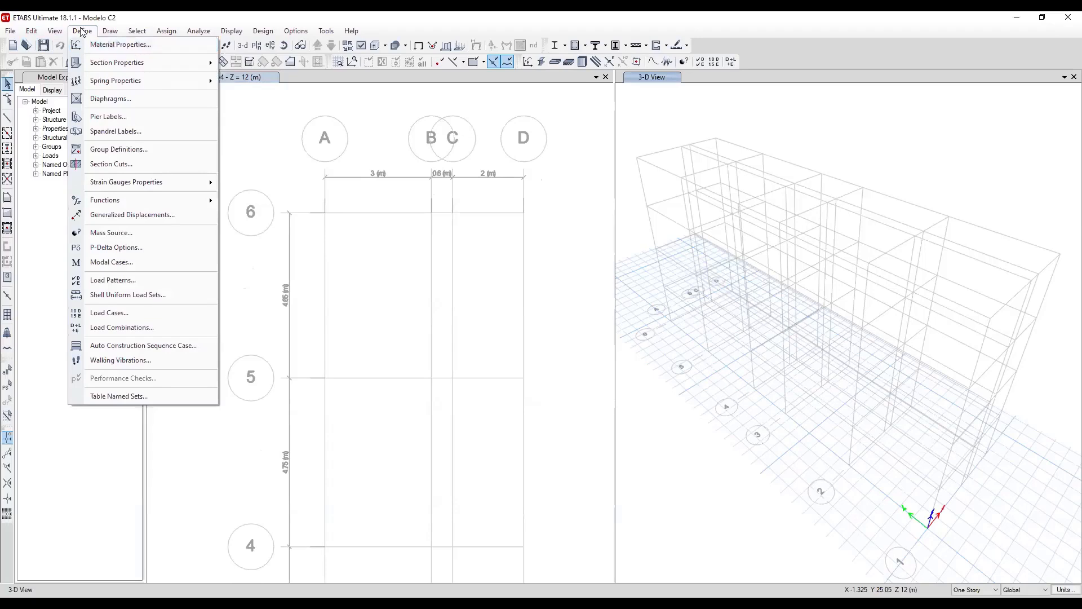
click(104, 45)
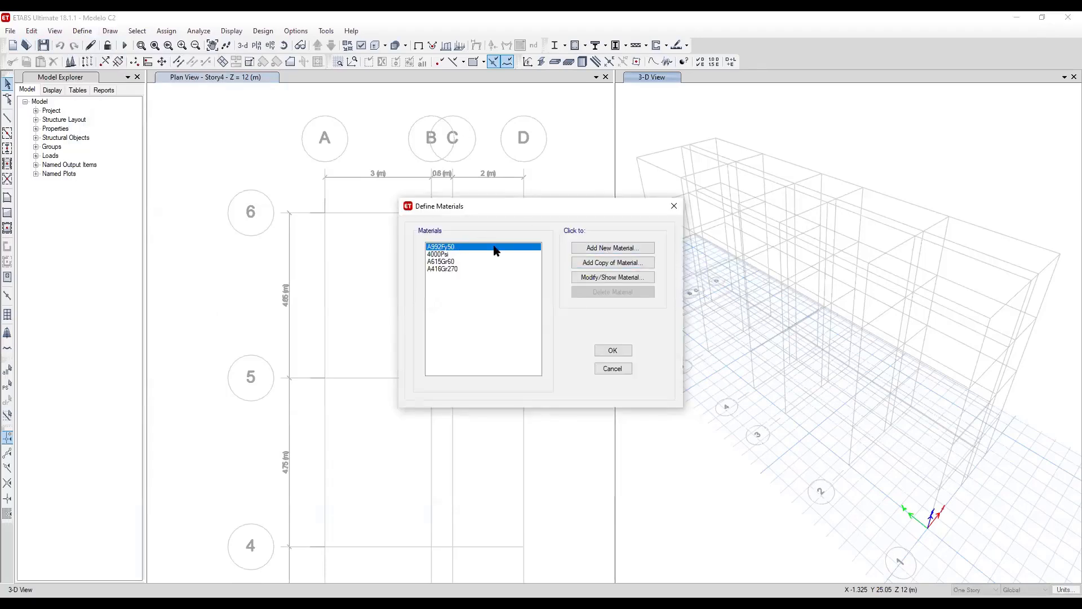
click(455, 254)
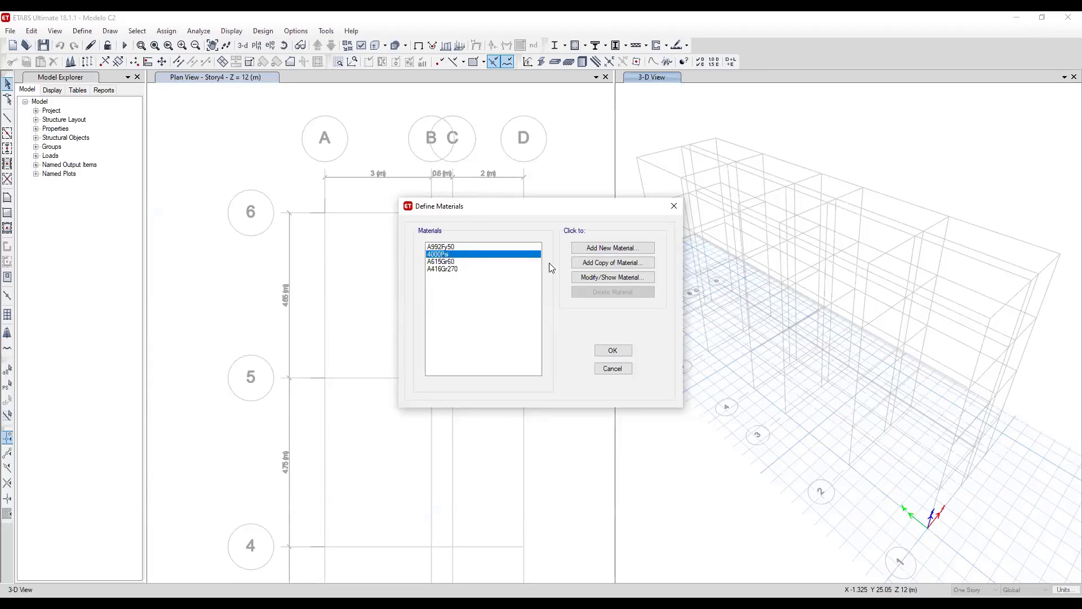
click(618, 256)
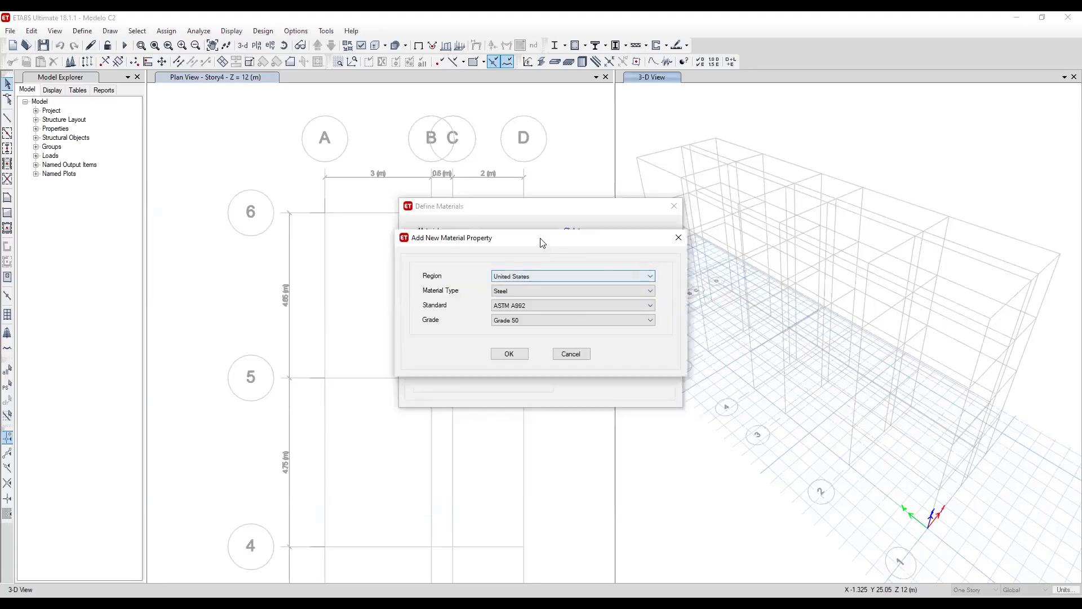
drag(543, 247, 529, 234)
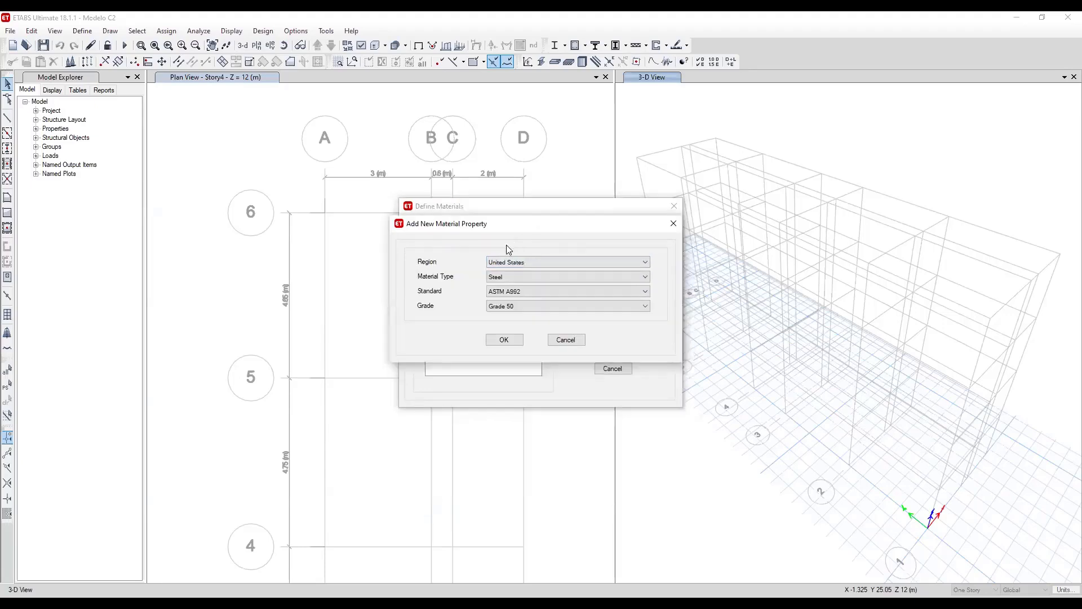
click(512, 266)
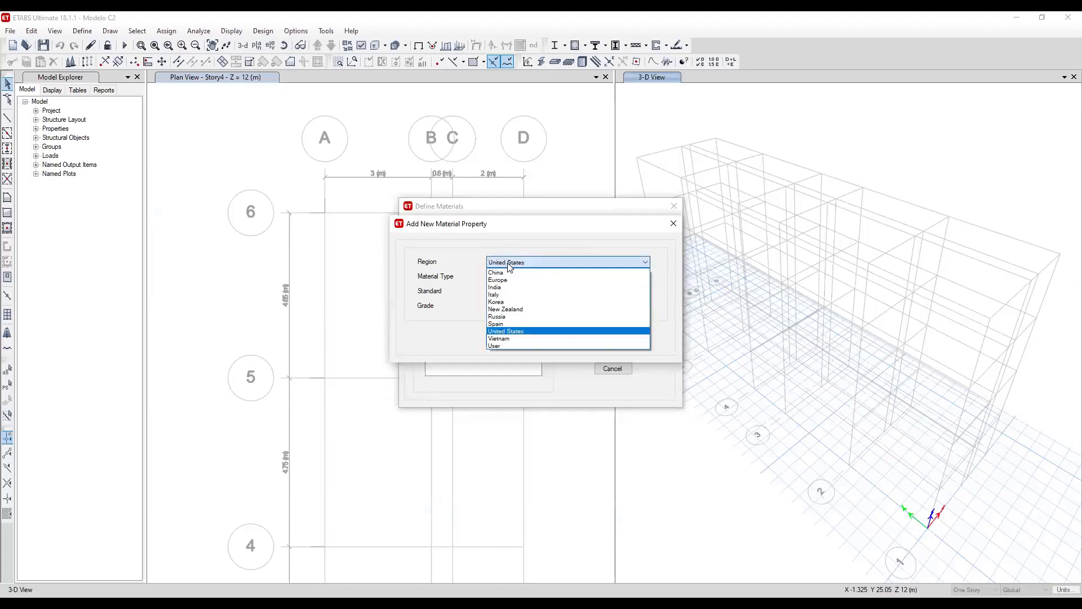
click(509, 266)
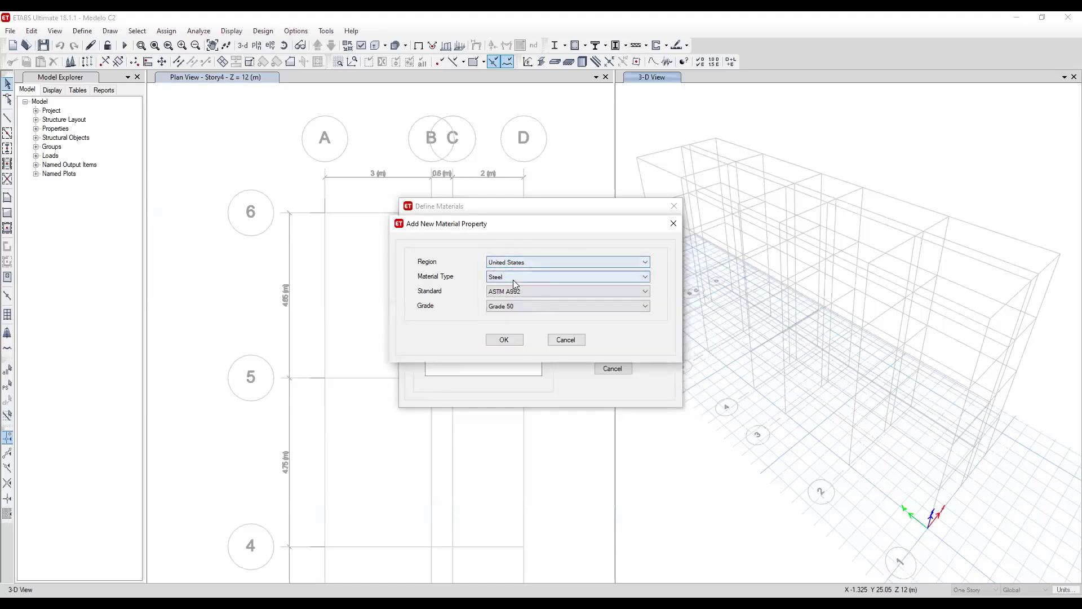
click(513, 281)
click(521, 291)
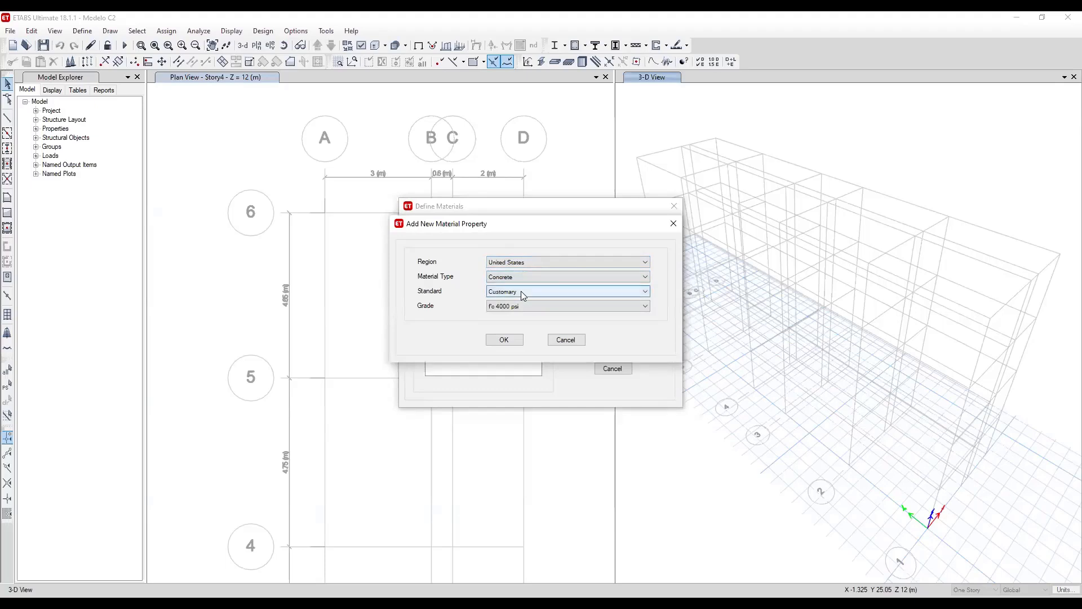
Create the concrete material with the Customary standard and grade f'c 3000 psi.
click(512, 291)
click(522, 294)
click(513, 306)
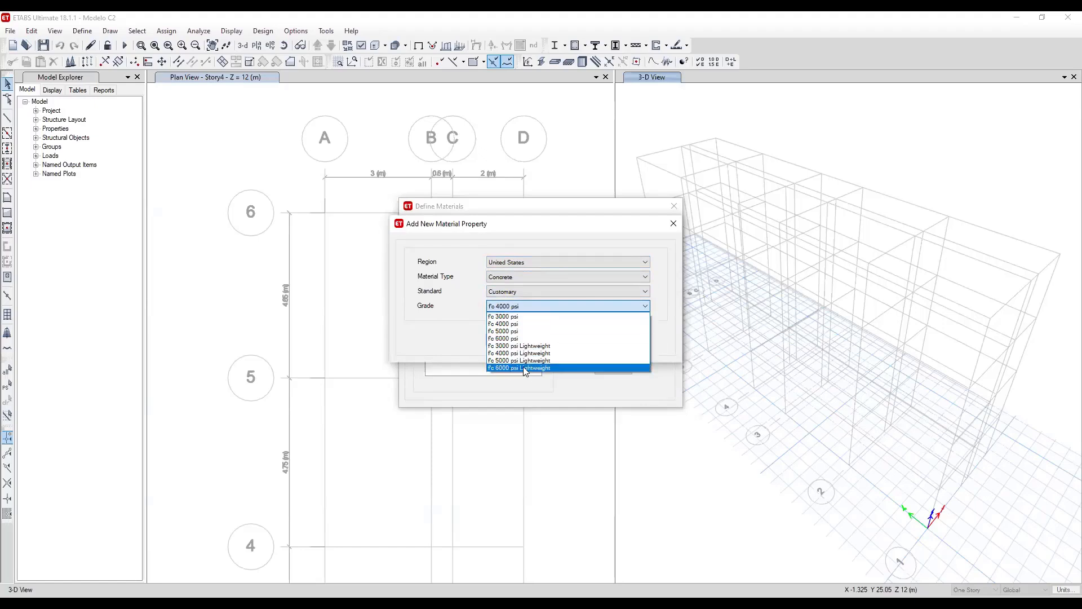
click(516, 316)
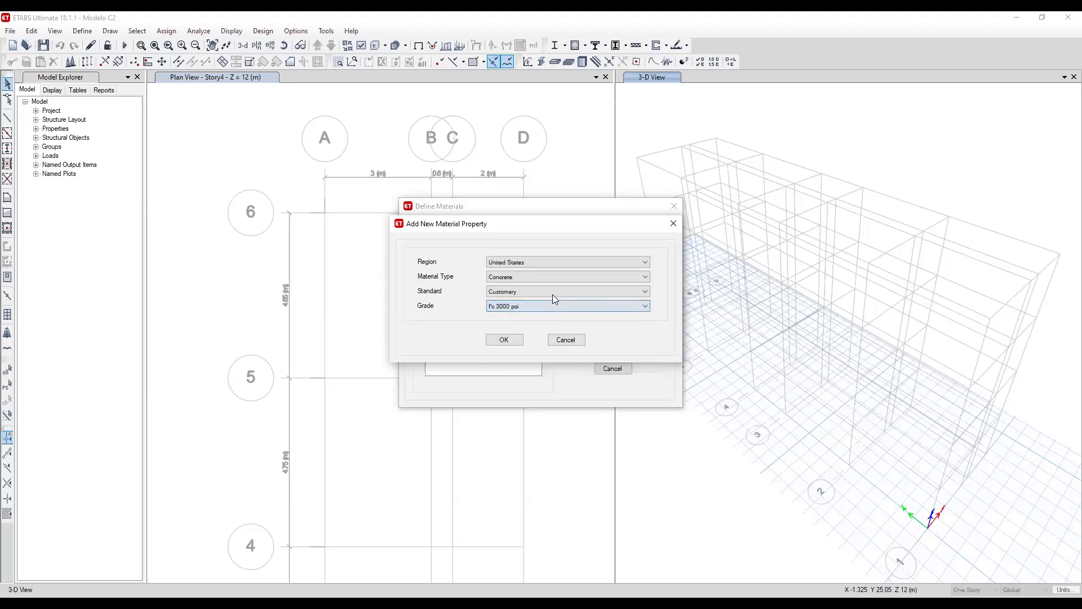
click(514, 340)
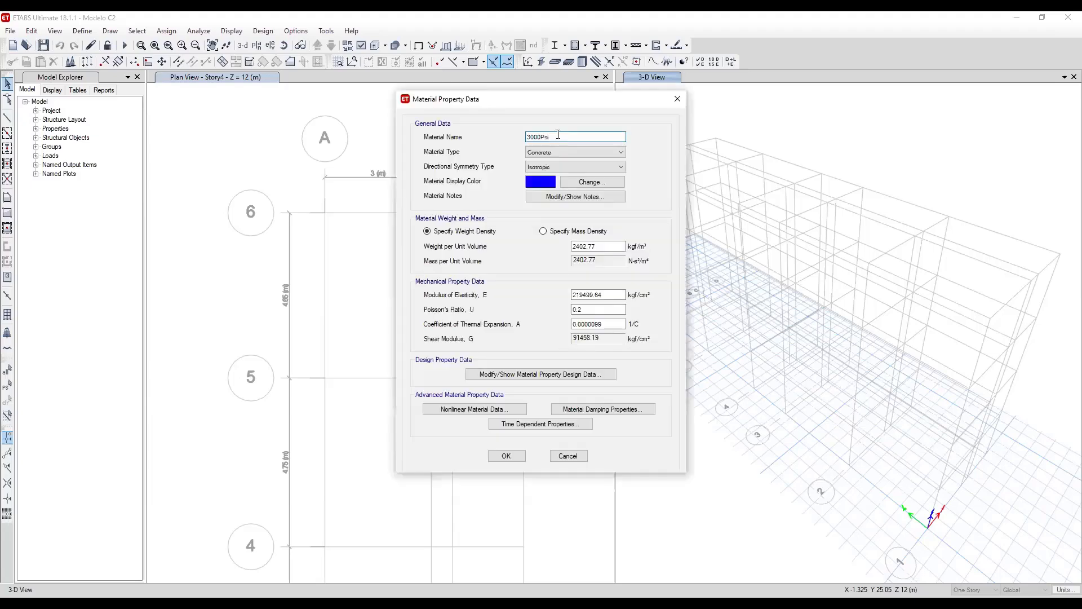
Name the new concrete material "F'c = 210 Kgf/cm2".
text(F'c = 210 Kgf/cm2)
drag(583, 140, 519, 141)
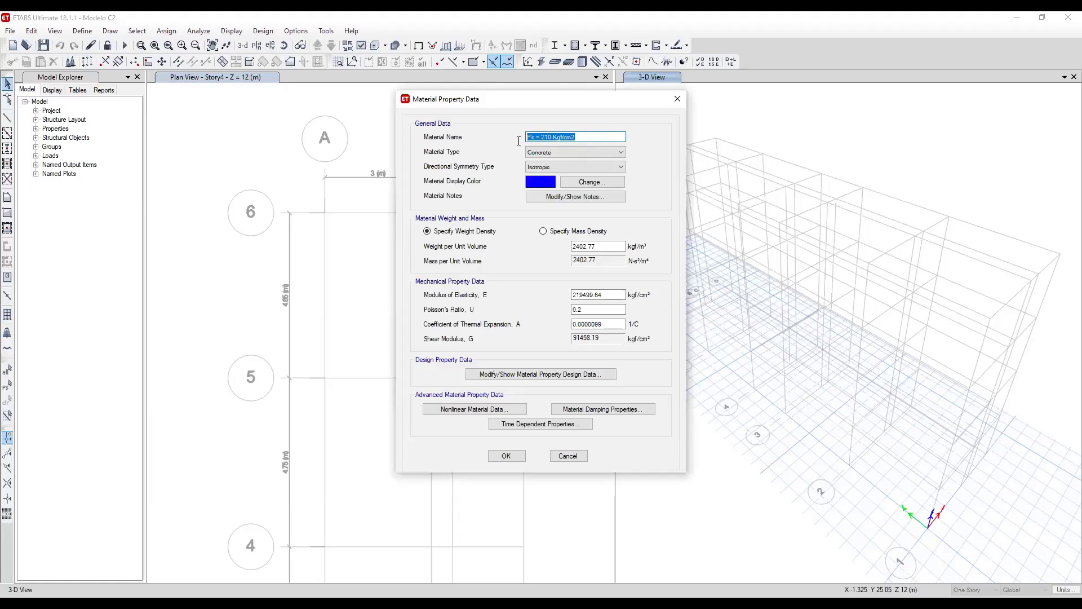
click(579, 138)
drag(541, 138, 576, 139)
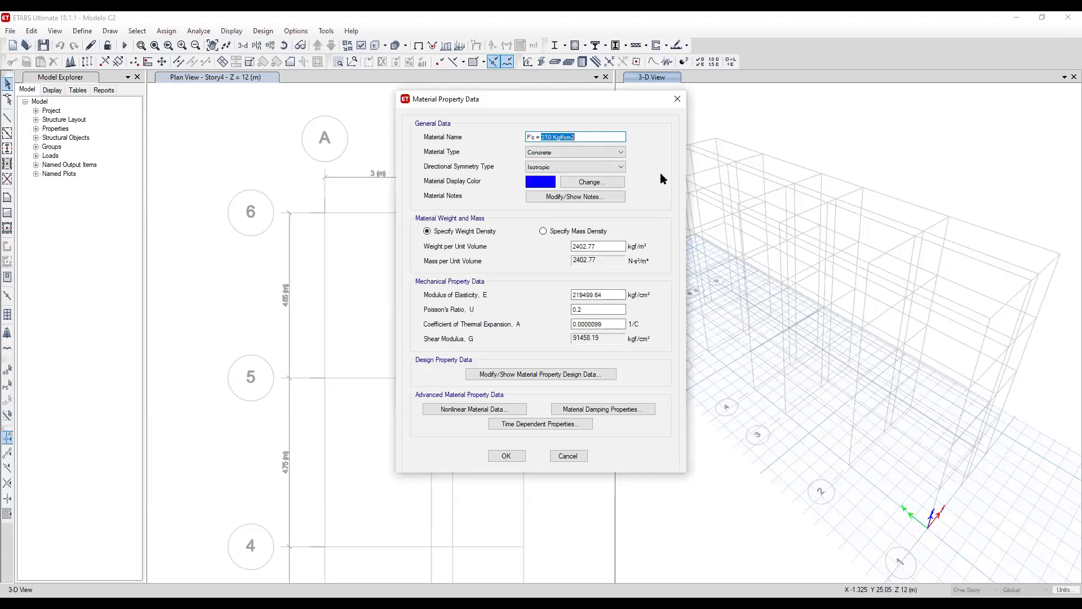
click(594, 138)
Set the concrete's weight per unit volume to 2400 kgf/m³.
drag(605, 256, 567, 252)
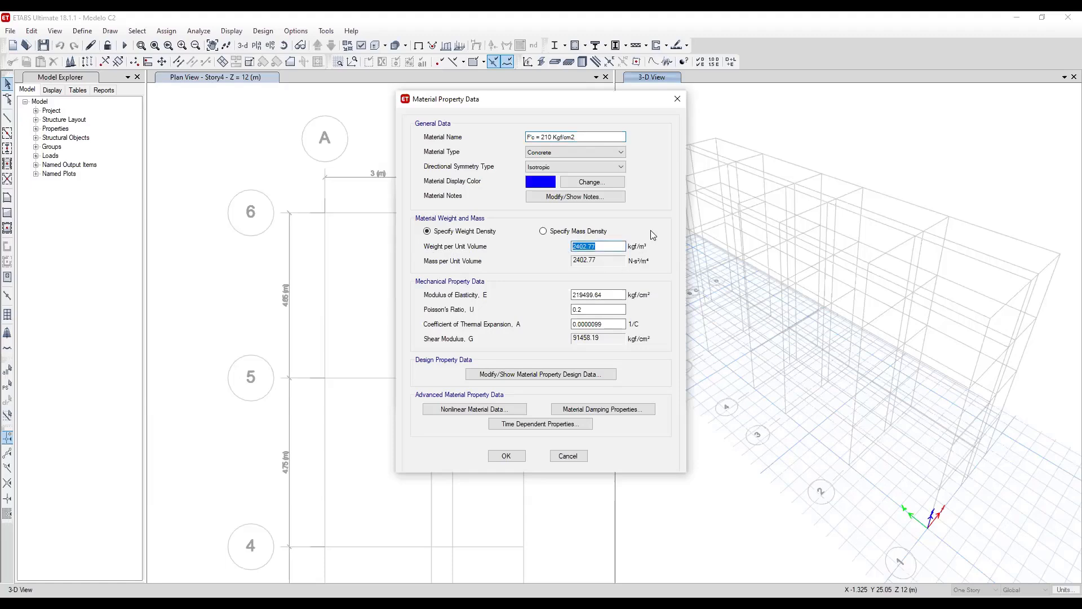
text(2400)
click(602, 294)
drag(612, 295, 561, 297)
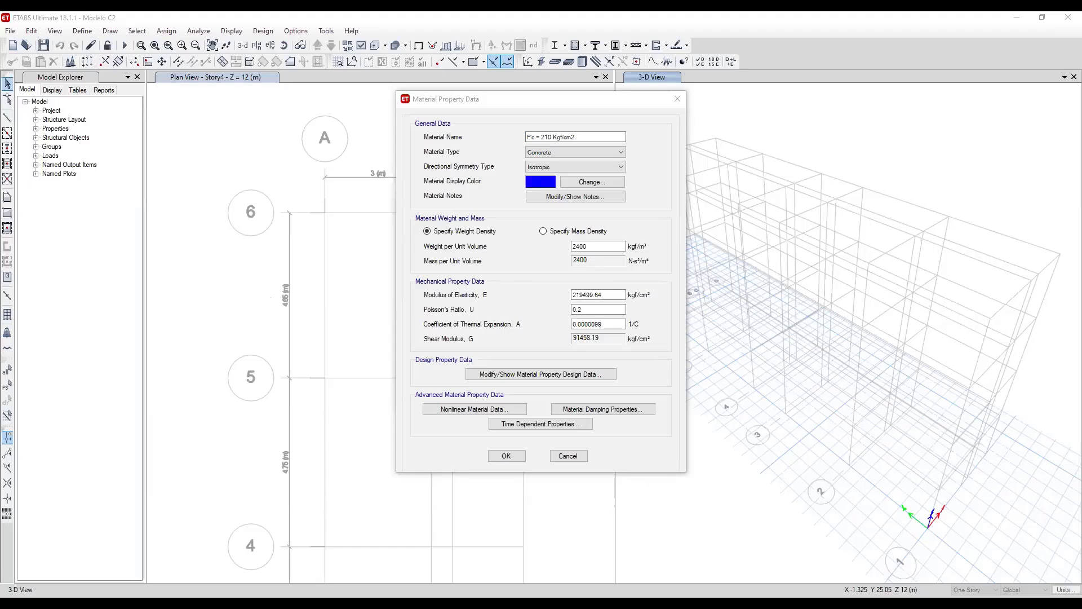
Switch to the E.060ConcArmado PDF in Nitro Pro and examine section 8.5 on the elastic and shear moduli of concrete.
key(alt+Tab)
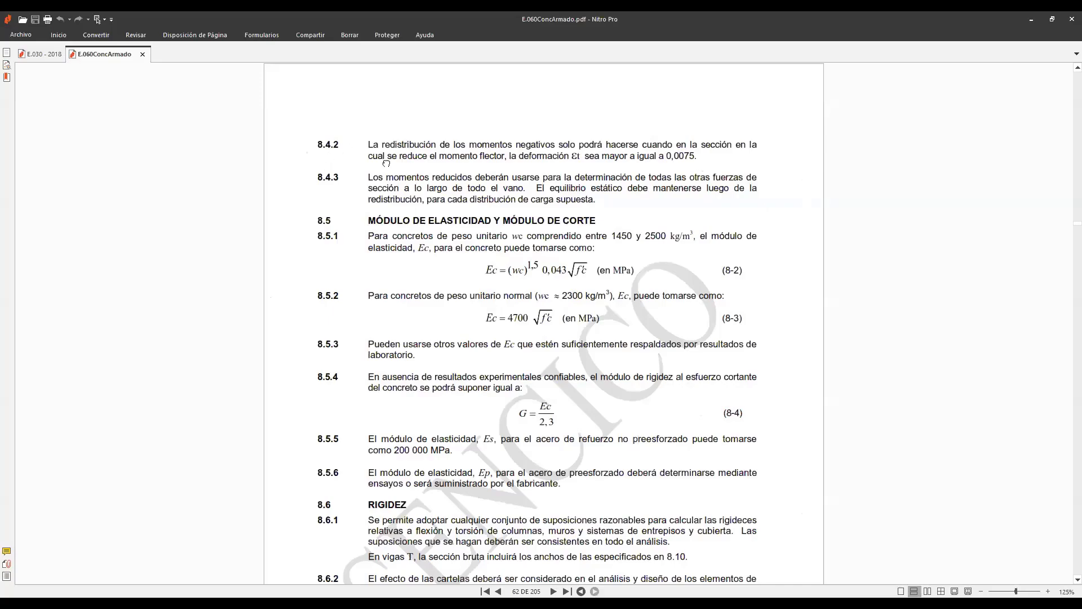
scroll(472, 238, up, 2)
scroll(471, 238, down, 10)
scroll(484, 254, up, 10)
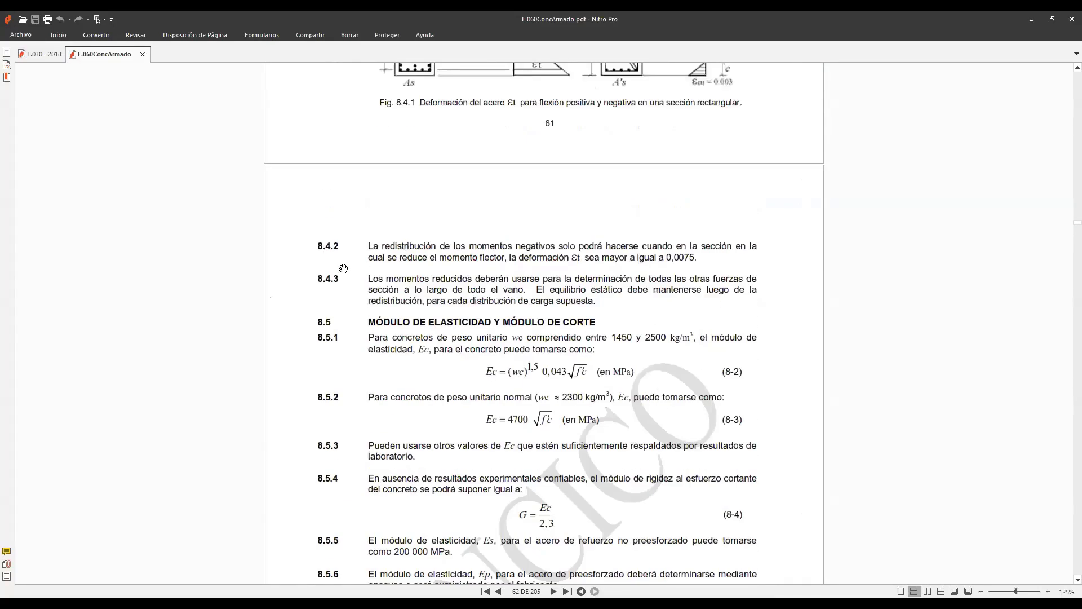
scroll(572, 338, down, 1)
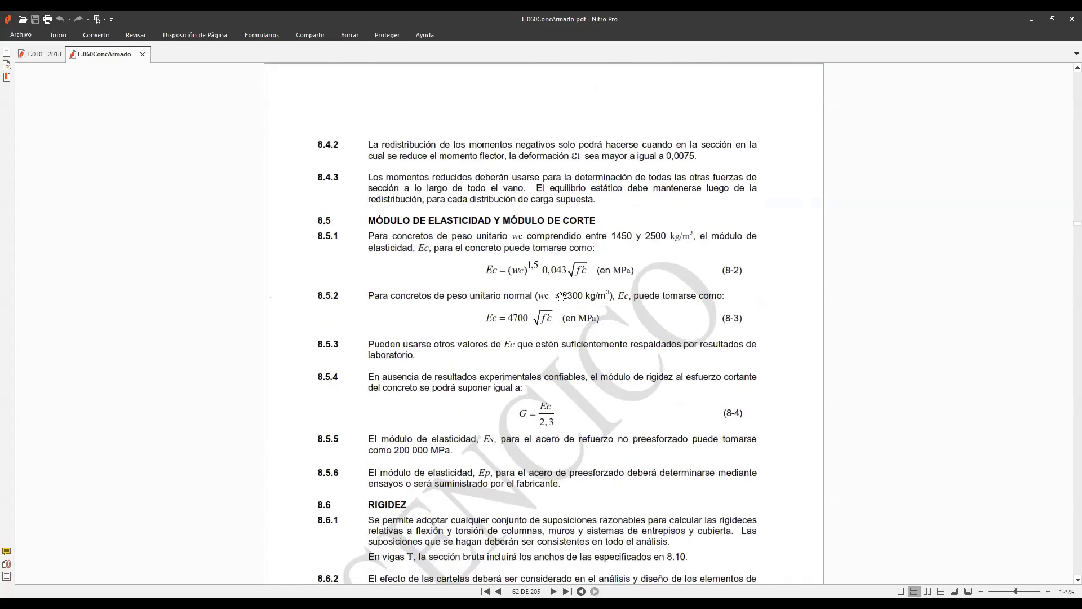
ctrl+scroll(571, 297, up, 1)
ctrl+scroll(570, 297, up, 1)
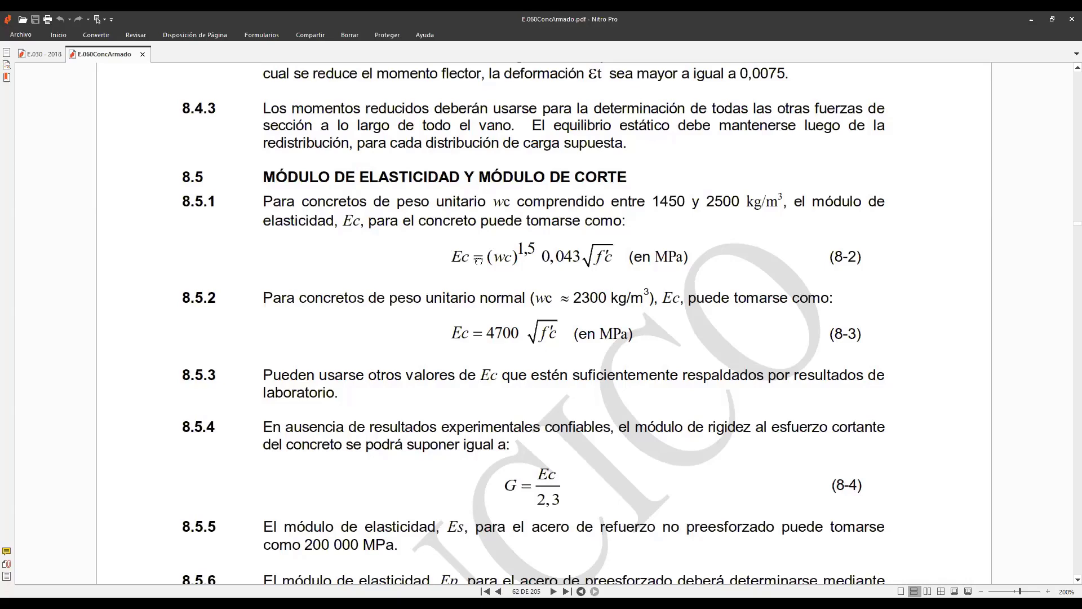
scroll(457, 258, up, 1)
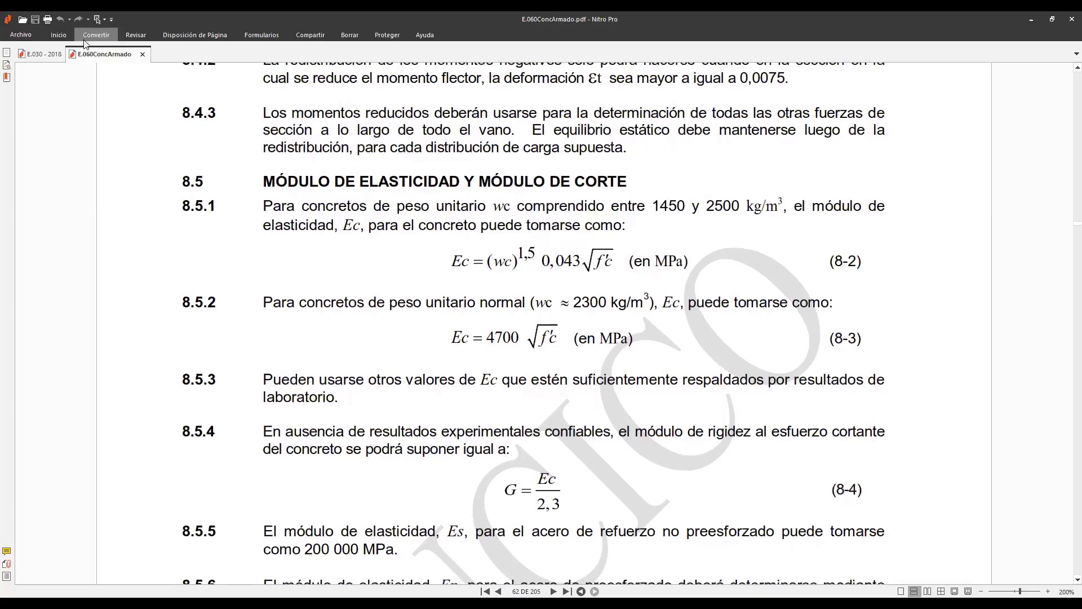
Examine equation 8-2 for the concrete's modulus of elasticity, highlighting the formula and its f'c term.
click(52, 38)
click(65, 56)
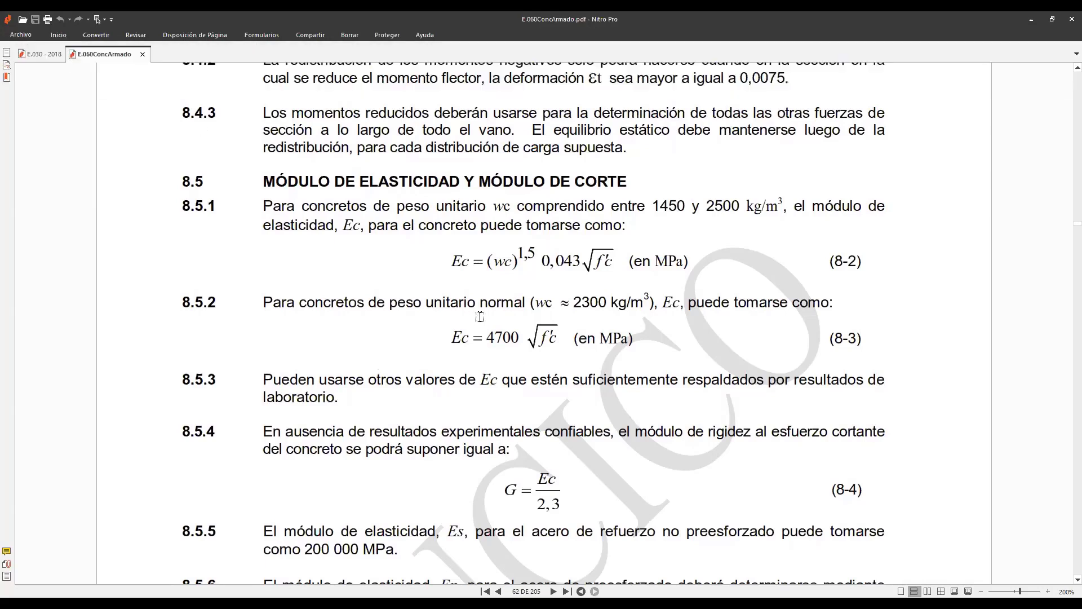
drag(427, 225, 625, 276)
click(666, 267)
drag(613, 255, 443, 259)
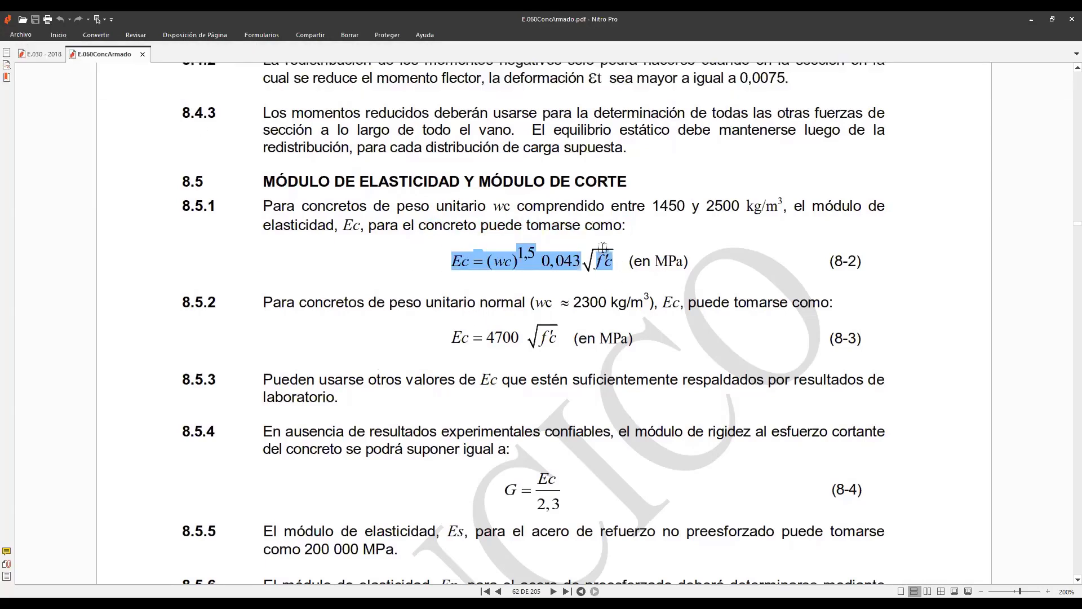
click(503, 268)
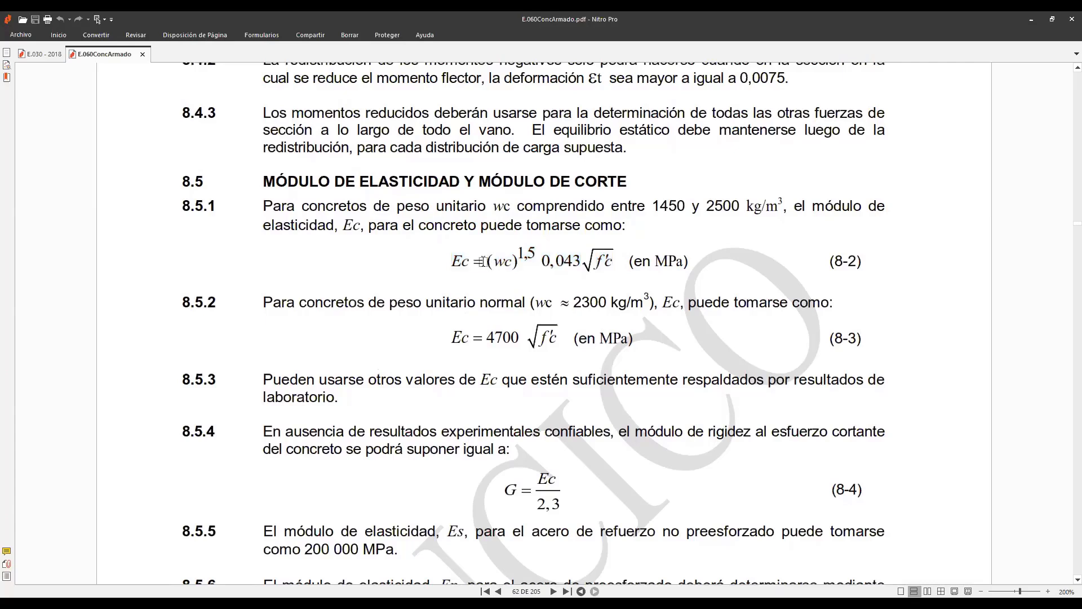
double_click(505, 261)
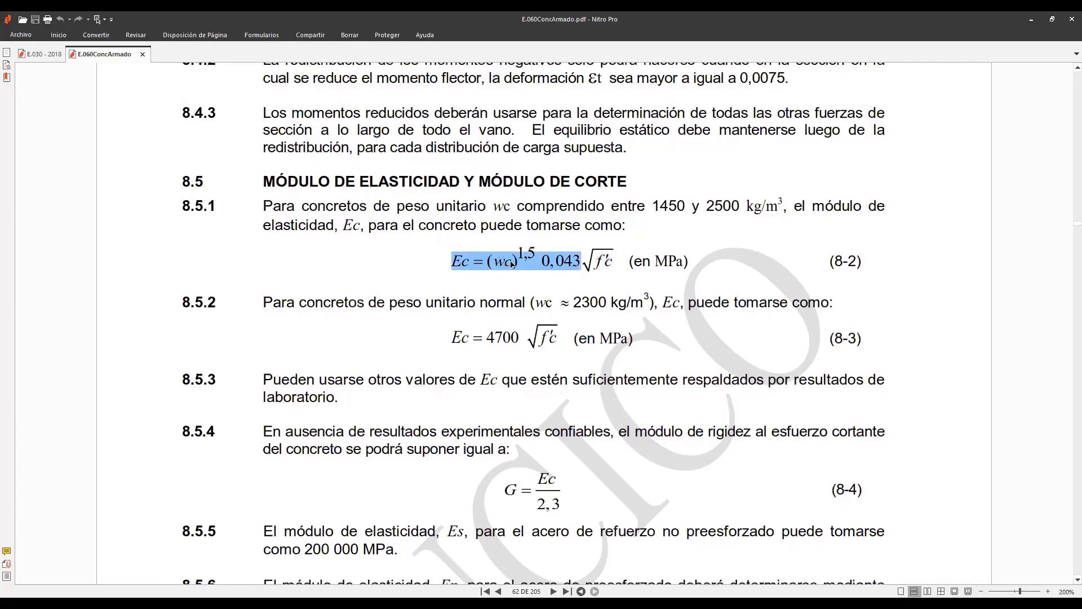
click(511, 263)
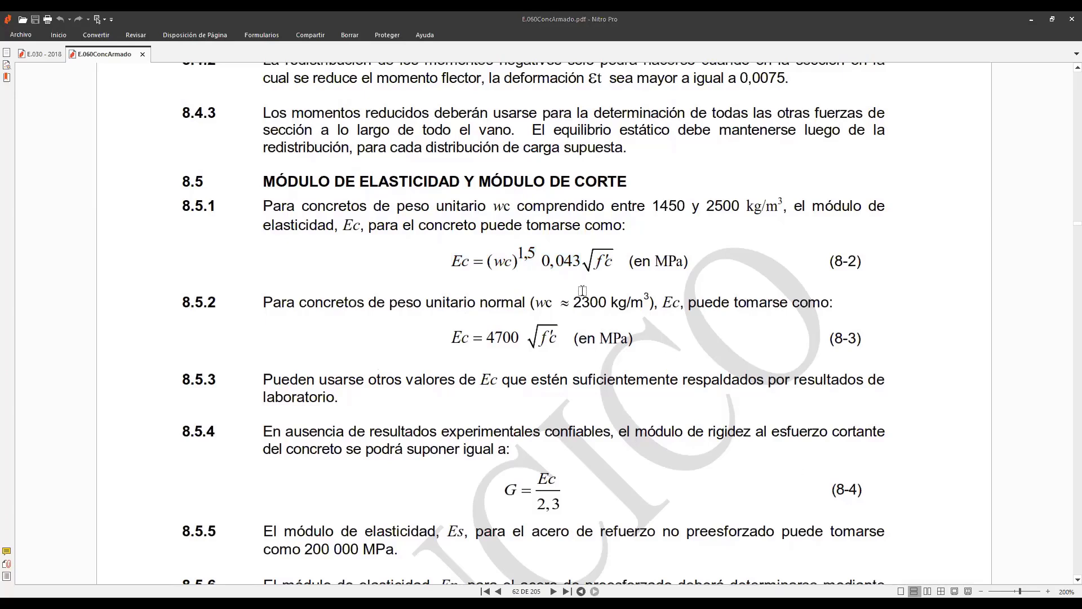
drag(614, 263, 596, 264)
click(620, 266)
Examine equation 8-3 for the elastic modulus of normal-weight concrete, highlighting its f'c term.
scroll(680, 250, up, 1)
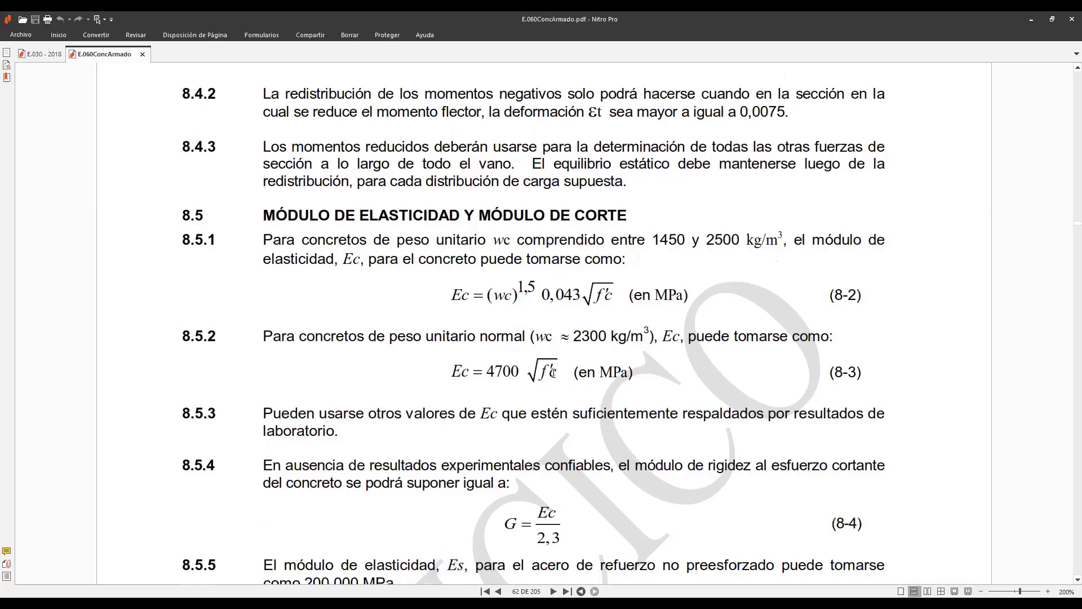
drag(556, 373, 542, 373)
click(646, 322)
Go to Anexo II of the standard and read the MKS equivalents of equations 8-2 and 8-3.
drag(1067, 226, 1077, 556)
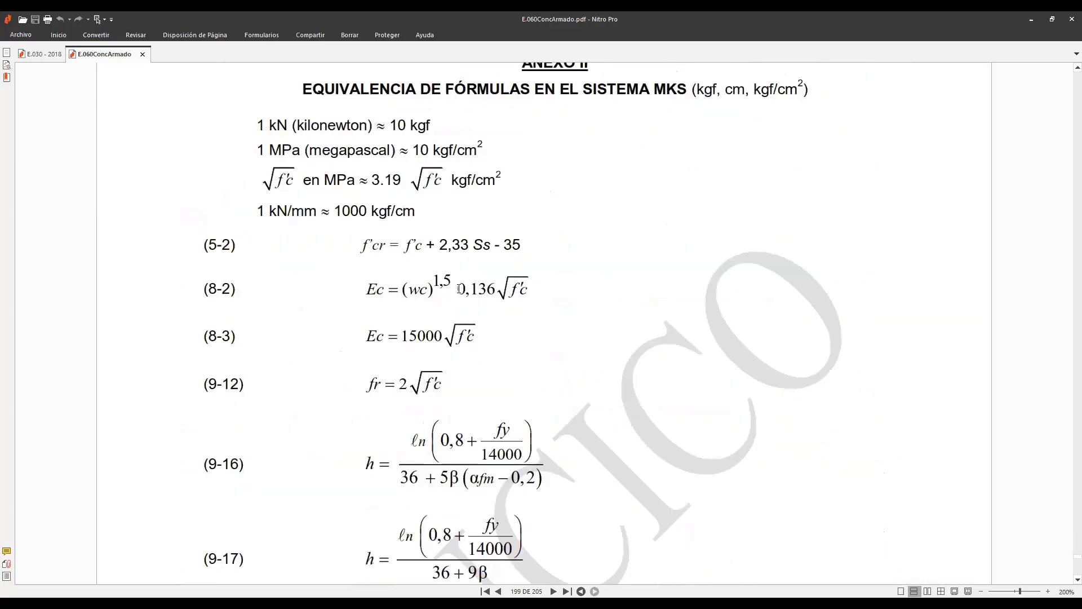
scroll(654, 172, up, 1)
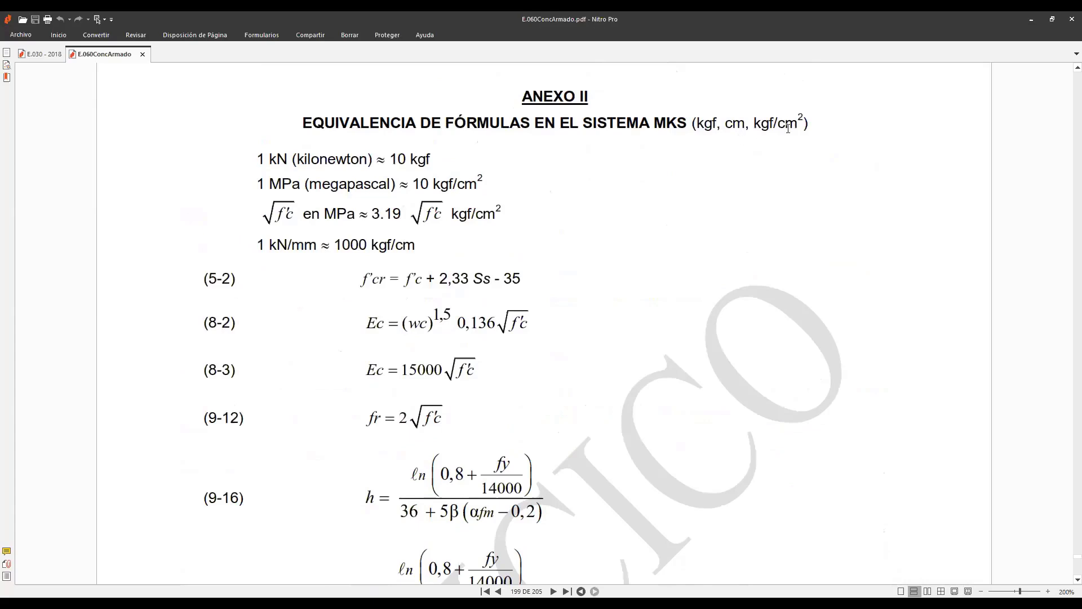
Examine the kgf/cm2 unit note and equations 8-2 and 8-3 in Anexo II, highlighting Ec = 15000√f'c.
drag(807, 123, 750, 125)
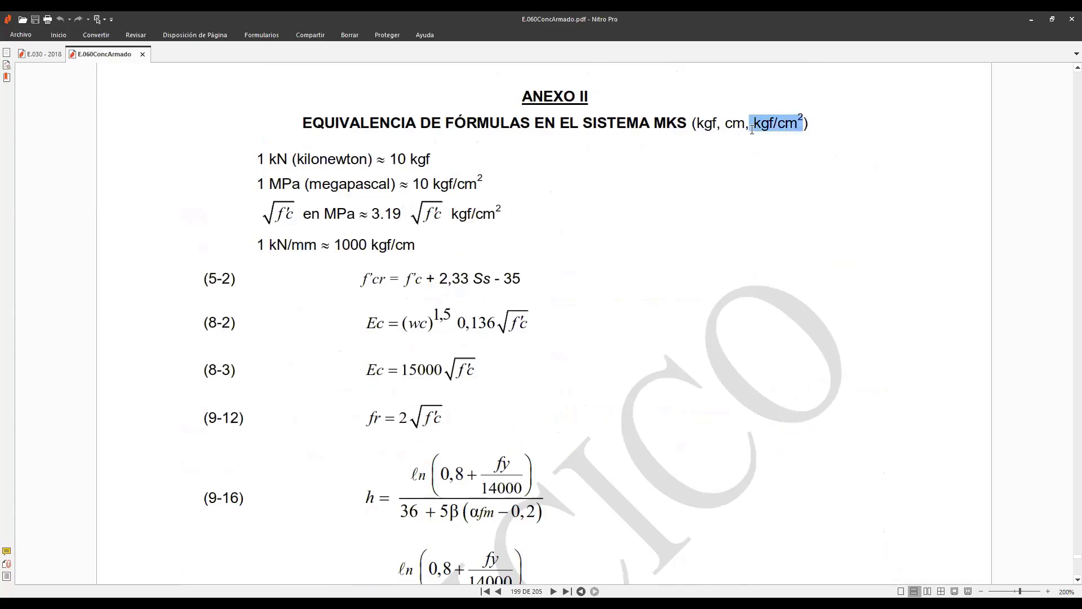
click(744, 160)
scroll(431, 375, down, 1)
scroll(434, 359, down, 1)
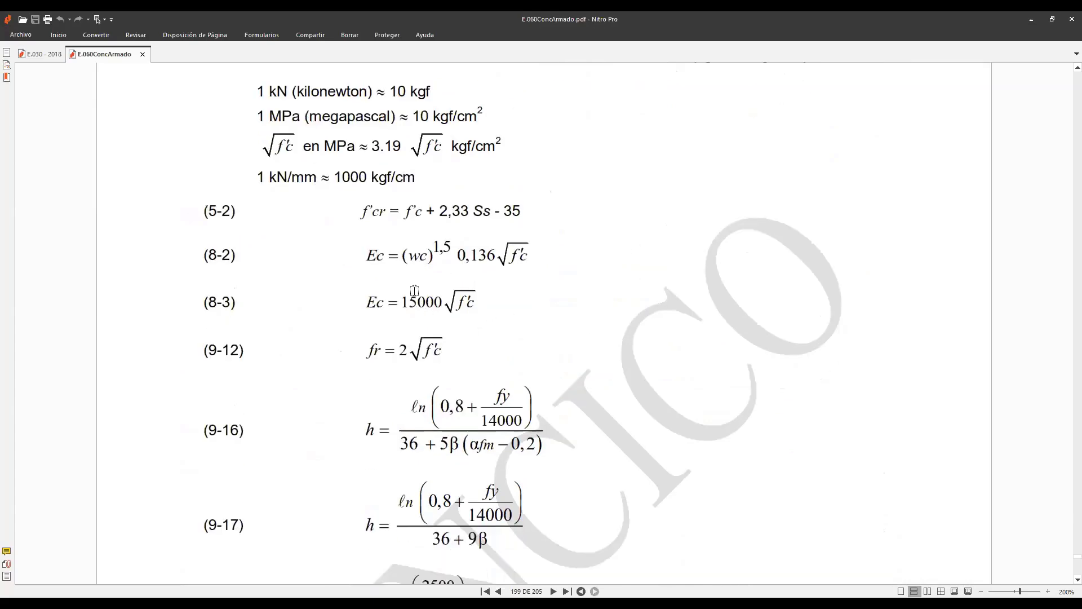
drag(366, 255, 469, 261)
drag(370, 297, 483, 303)
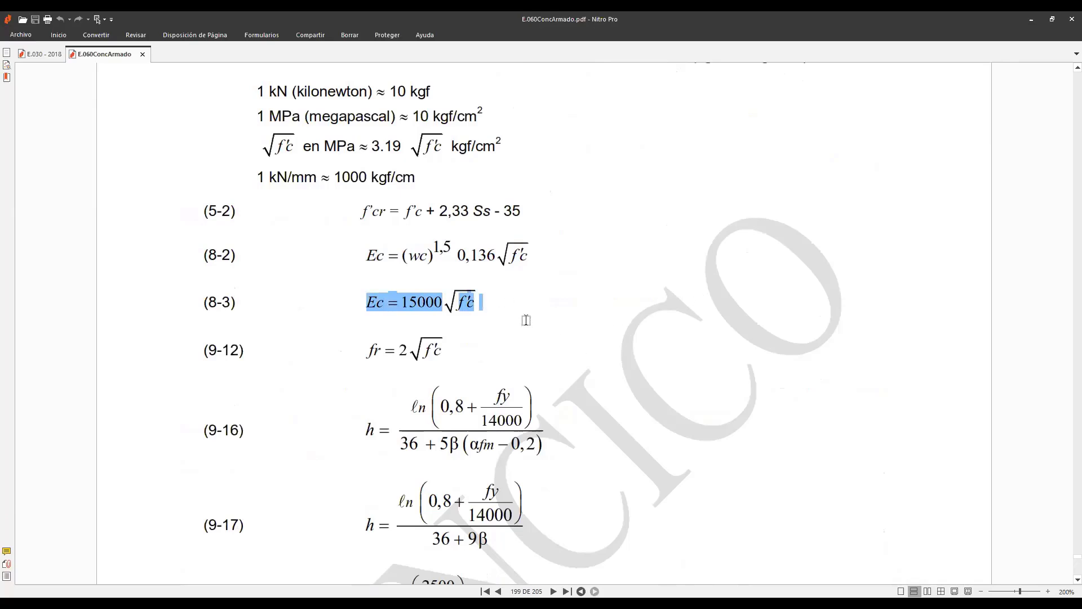
click(484, 299)
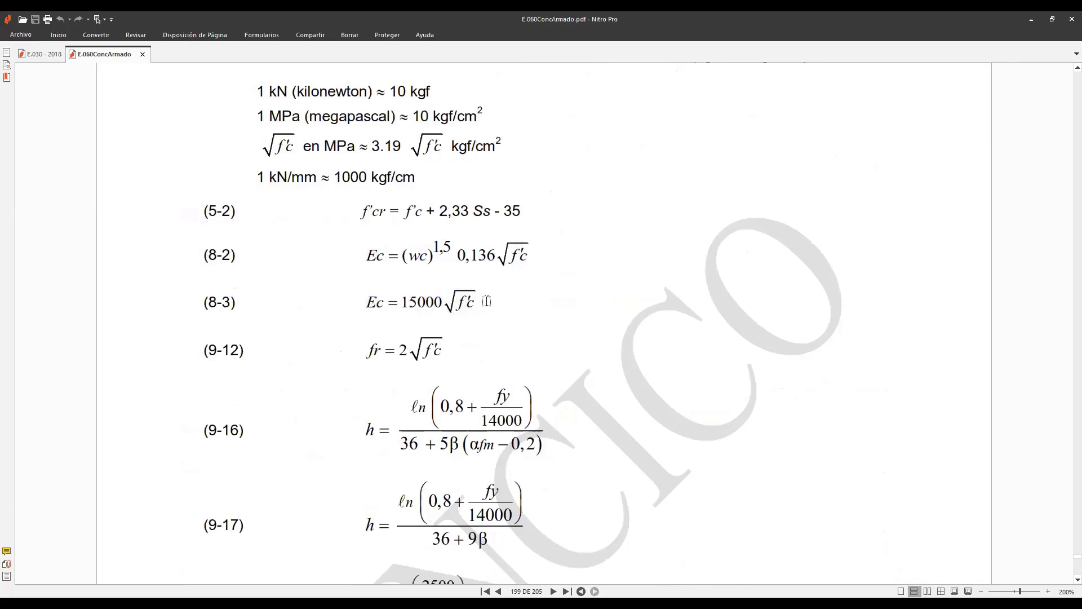
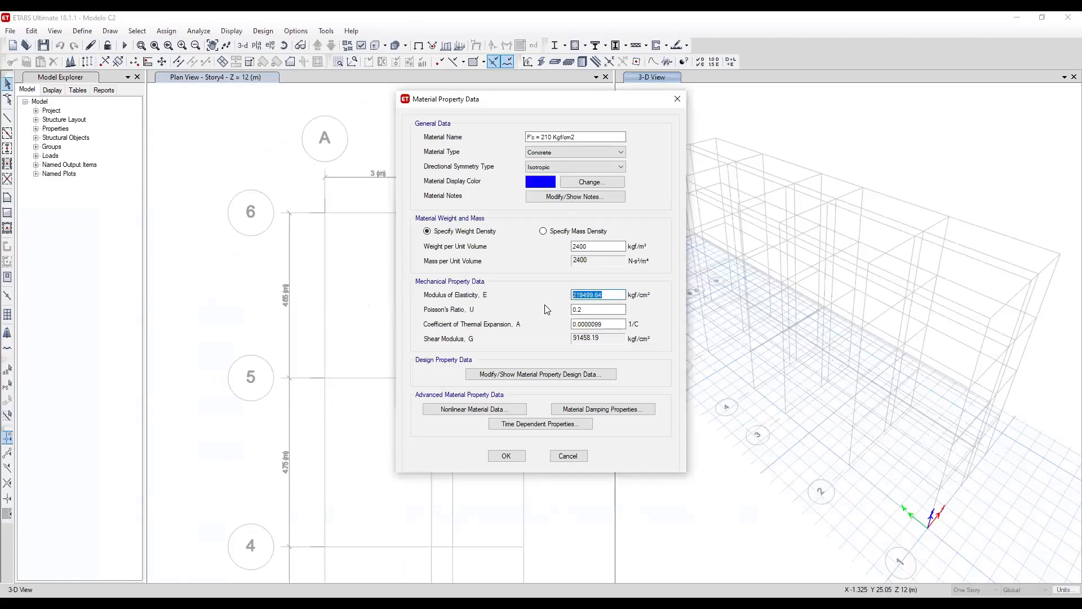
In ETABS, set the F'c = 210 Kgf/cm2 material's modulus of elasticity to 15000*(210^0.5) and check its Poisson's ratio.
text(15000*(210^0.5)
click(576, 309)
click(590, 306)
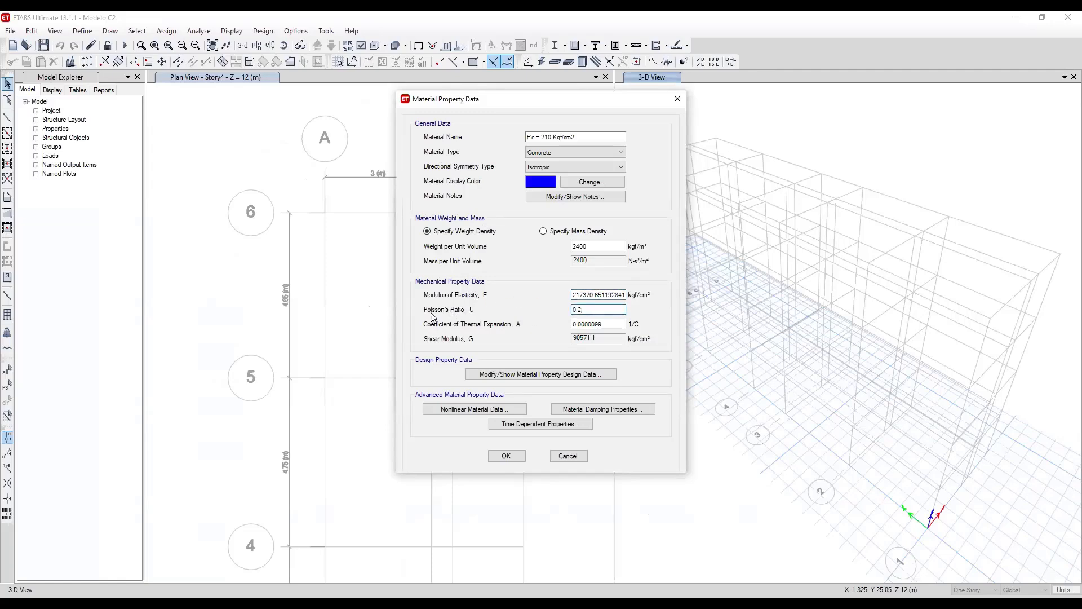
double_click(596, 309)
Set the concrete's design grade to 210 and its compressive strength f'c to 210 kgf/cm2, and save the material definition.
click(505, 374)
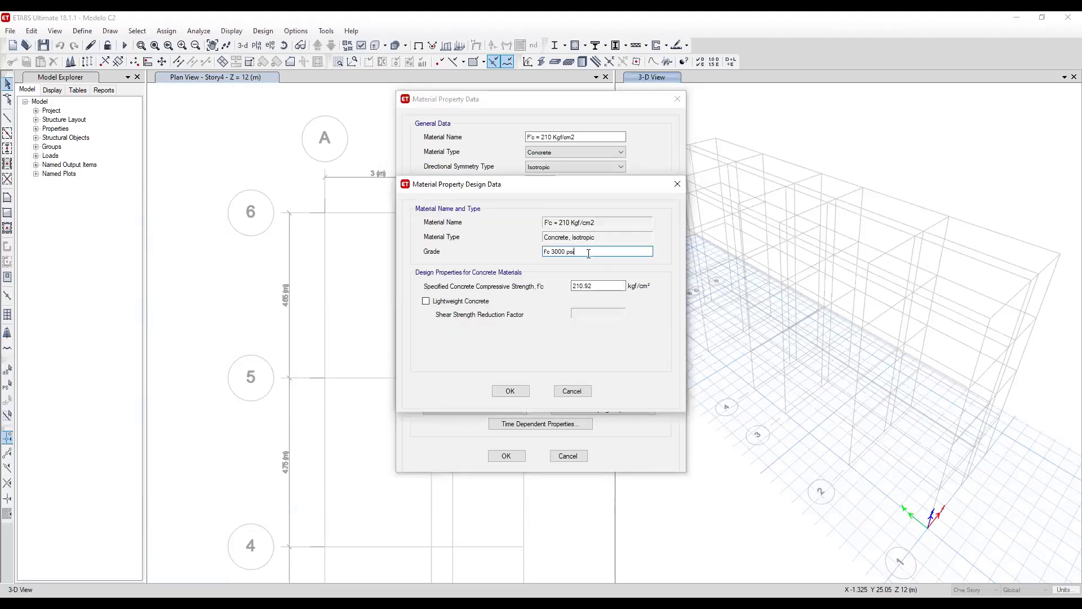
drag(589, 253, 500, 266)
text(210)
double_click(586, 286)
text(210)
click(510, 390)
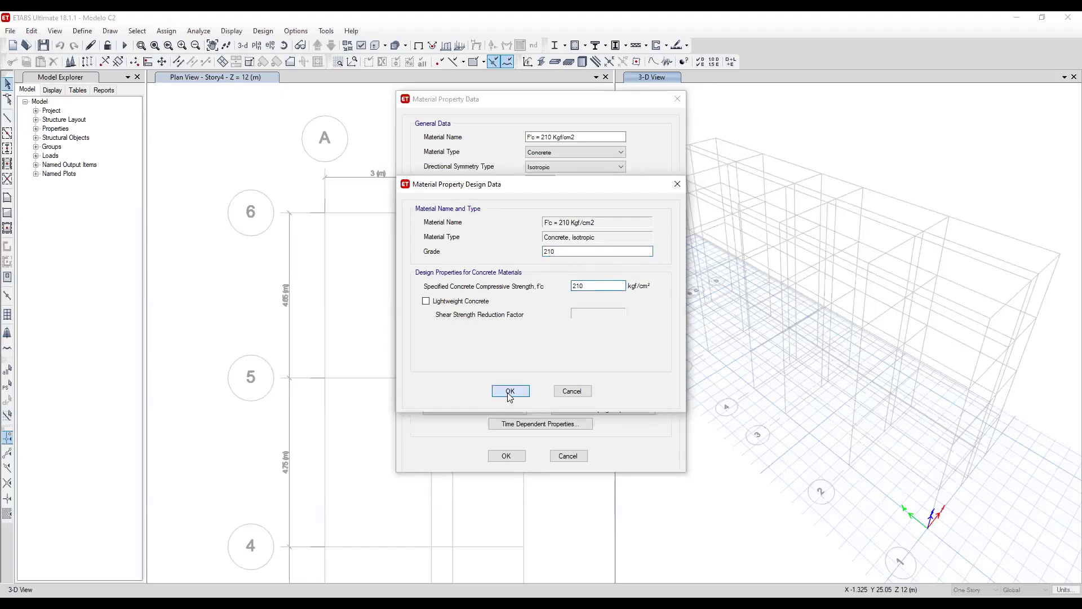
click(507, 456)
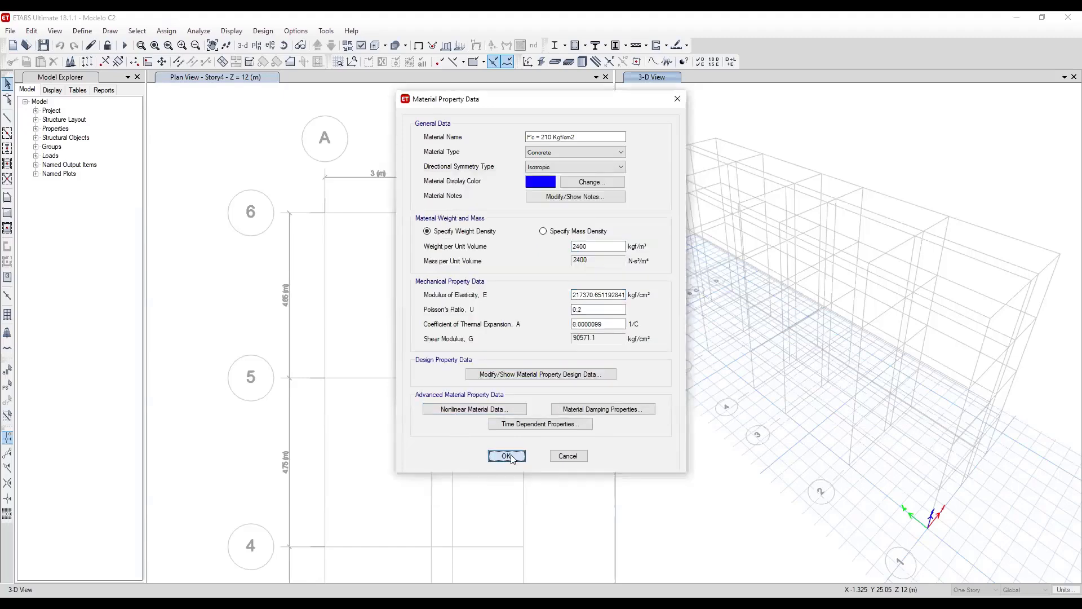
click(628, 353)
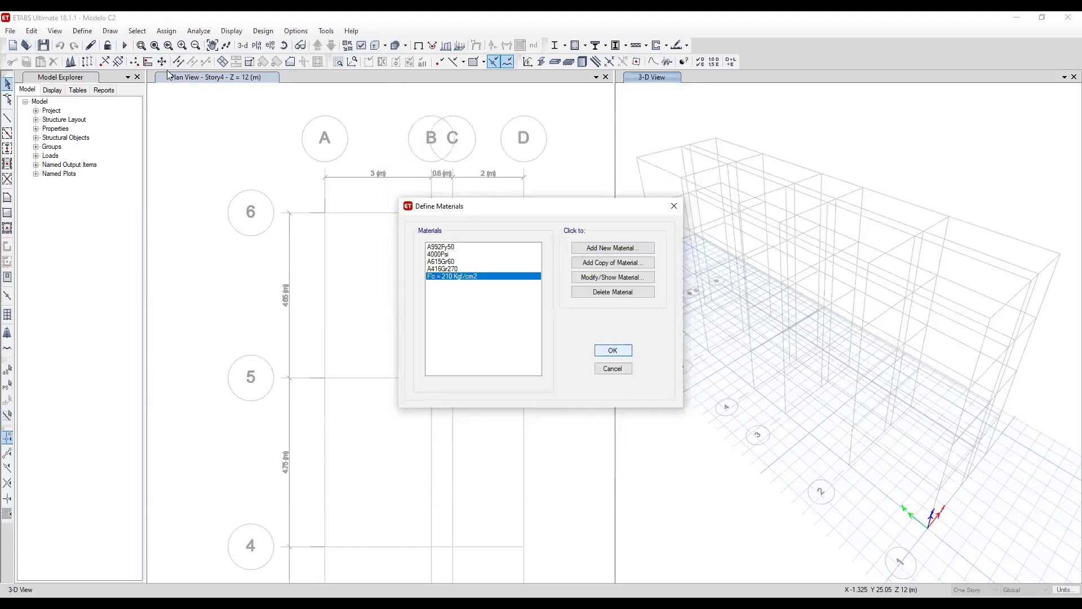
Reopen the material definitions and select the F'c = 210 Kgf/cm2 concrete.
click(84, 31)
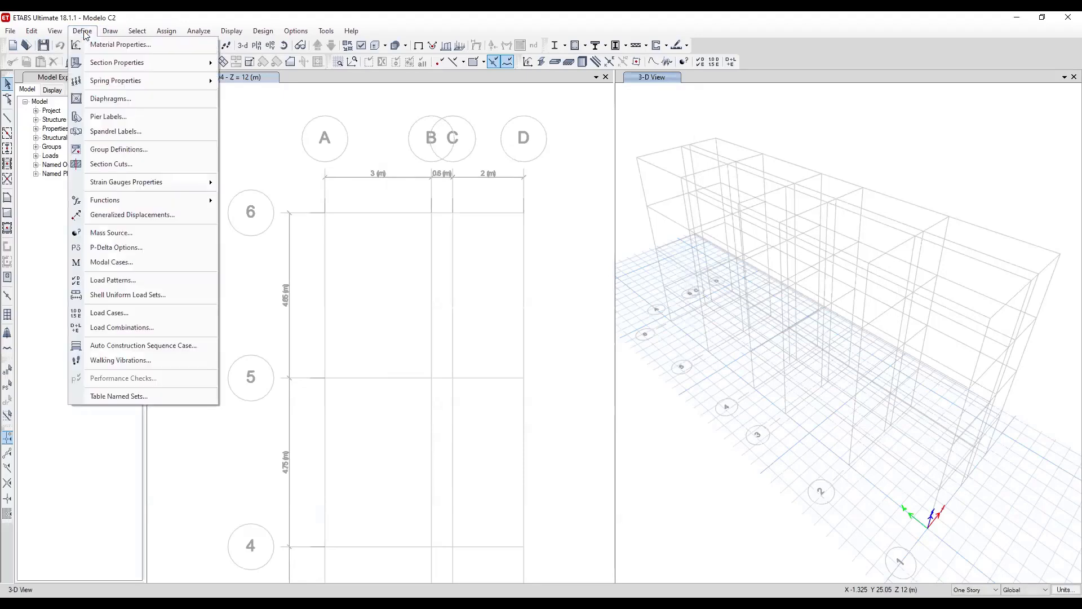
click(98, 42)
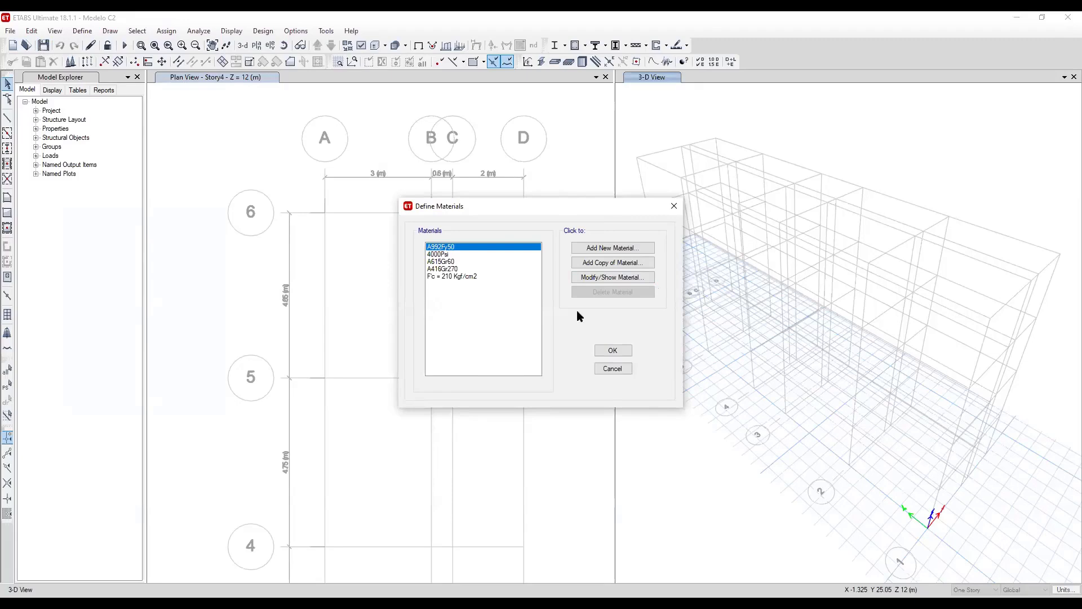
click(472, 276)
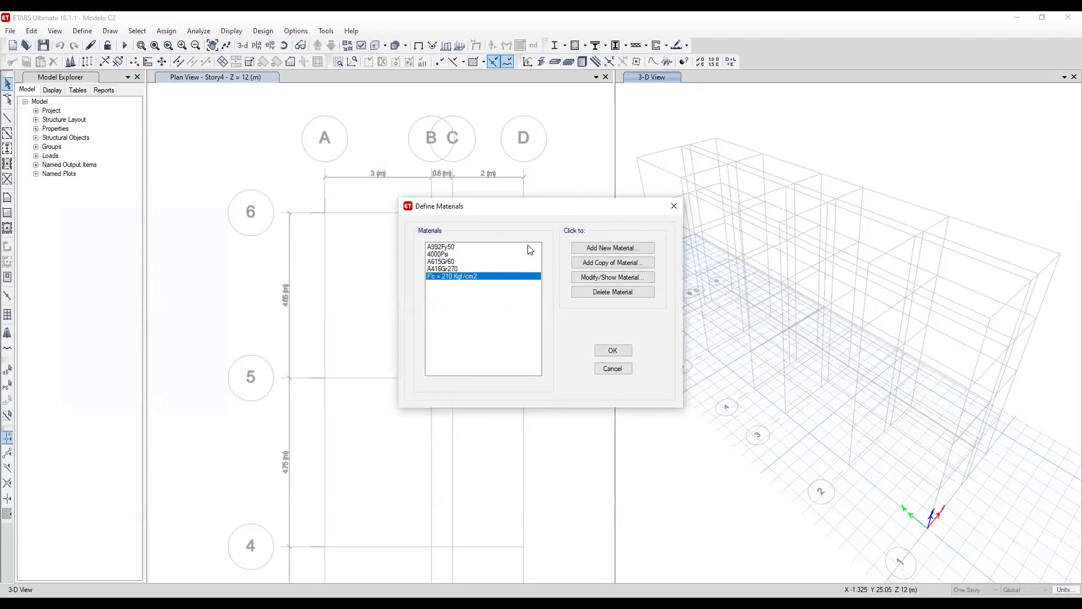
click(627, 248)
click(535, 290)
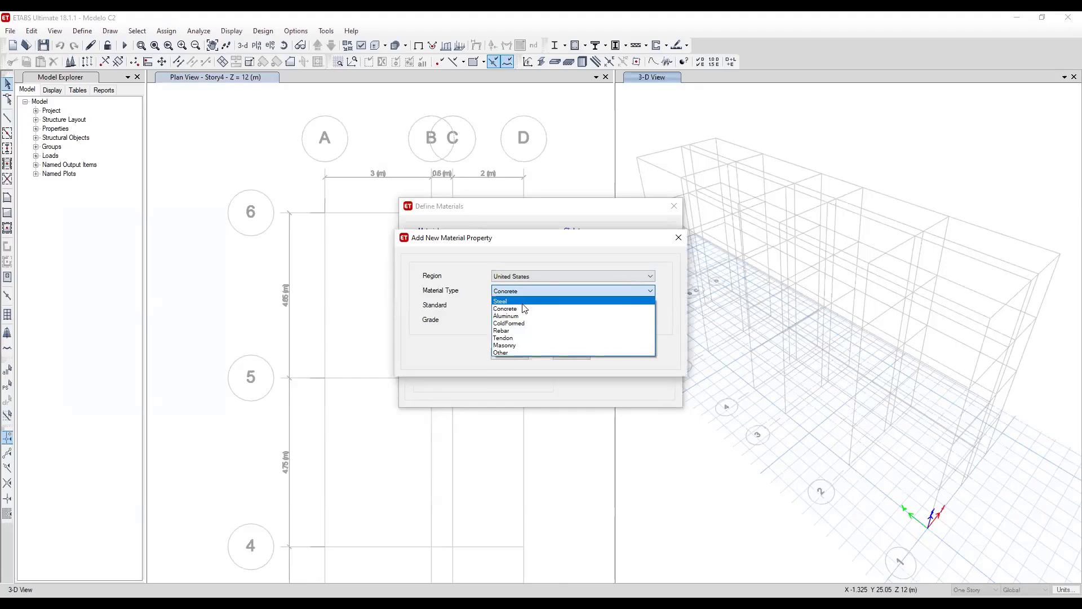
click(537, 243)
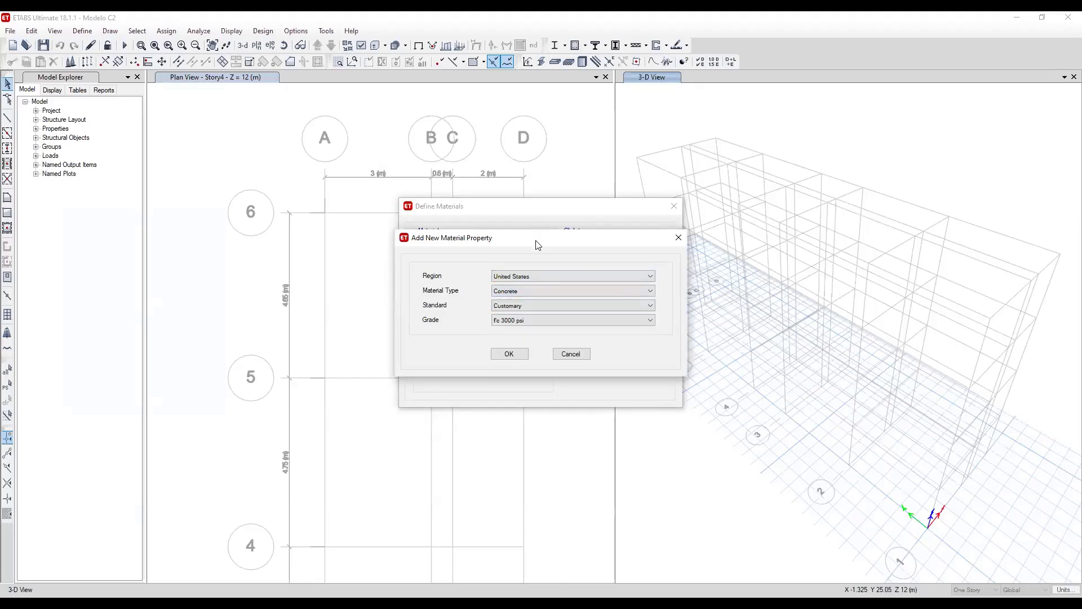
drag(537, 243, 532, 313)
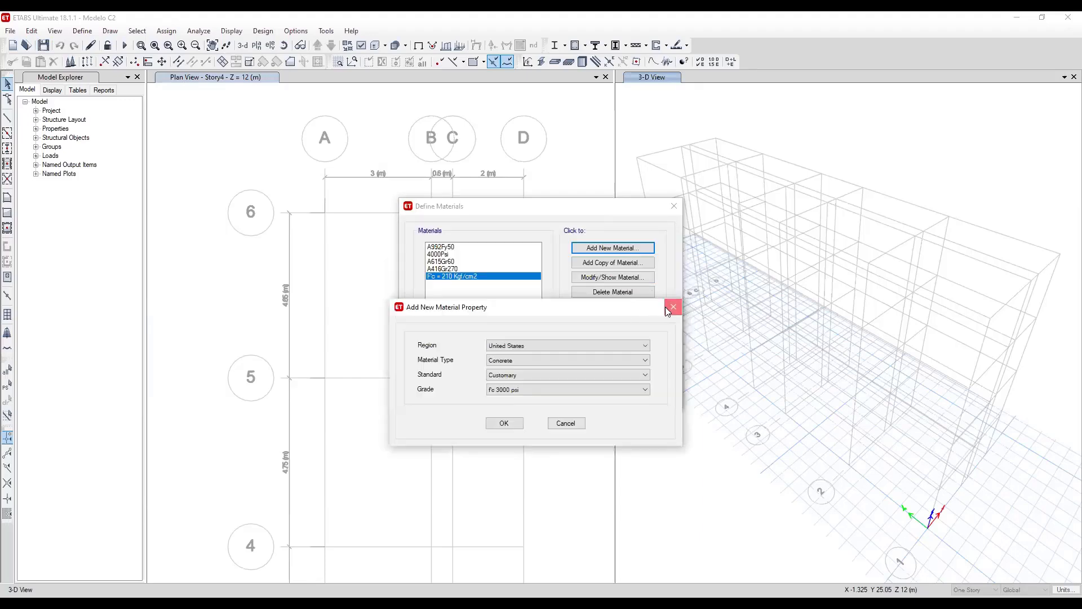
click(668, 309)
Examine the existing A615Gr60 entry and the ASTM A615 rebar standards and grades offered for a new material, without adding one.
click(464, 261)
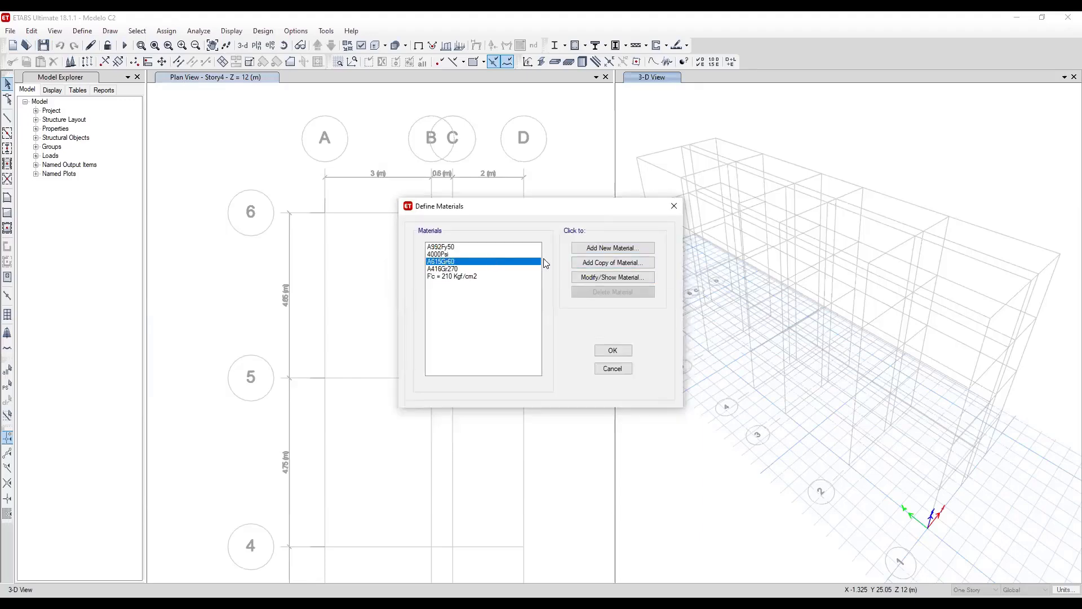
click(624, 249)
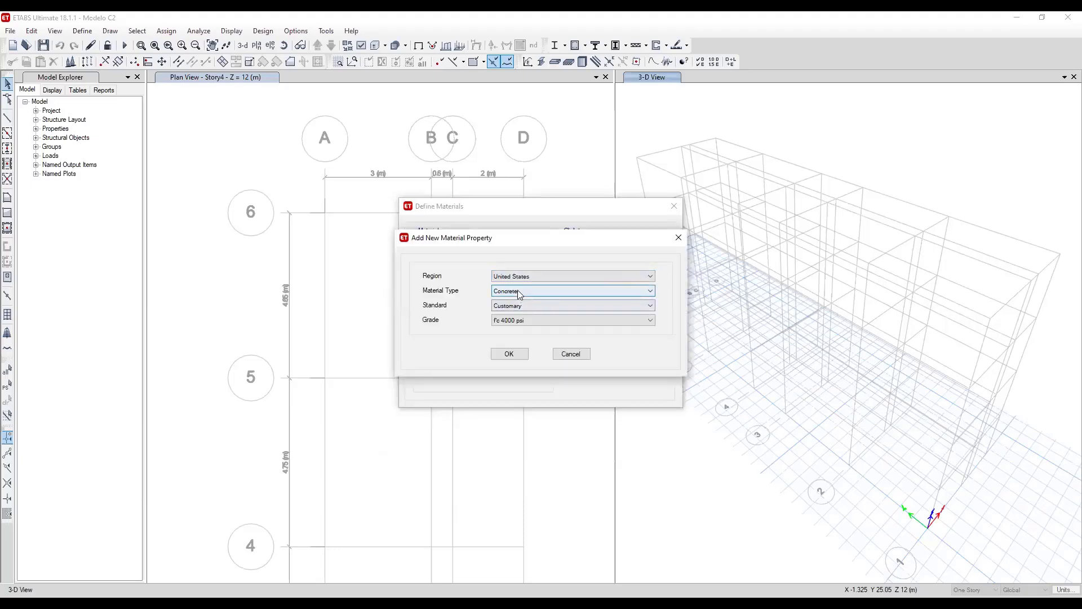
click(517, 290)
click(527, 333)
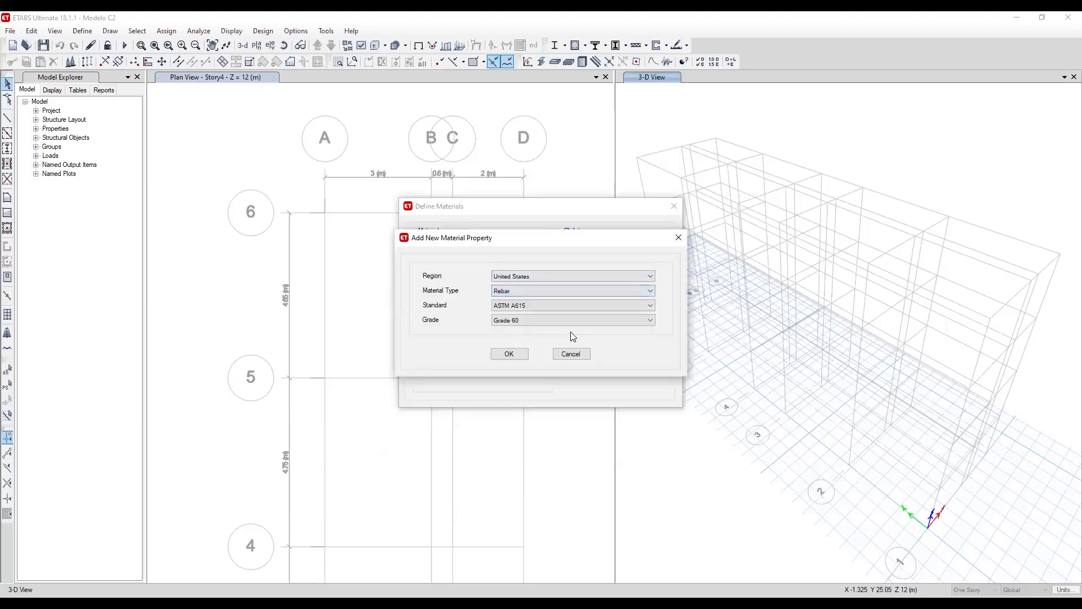
click(533, 304)
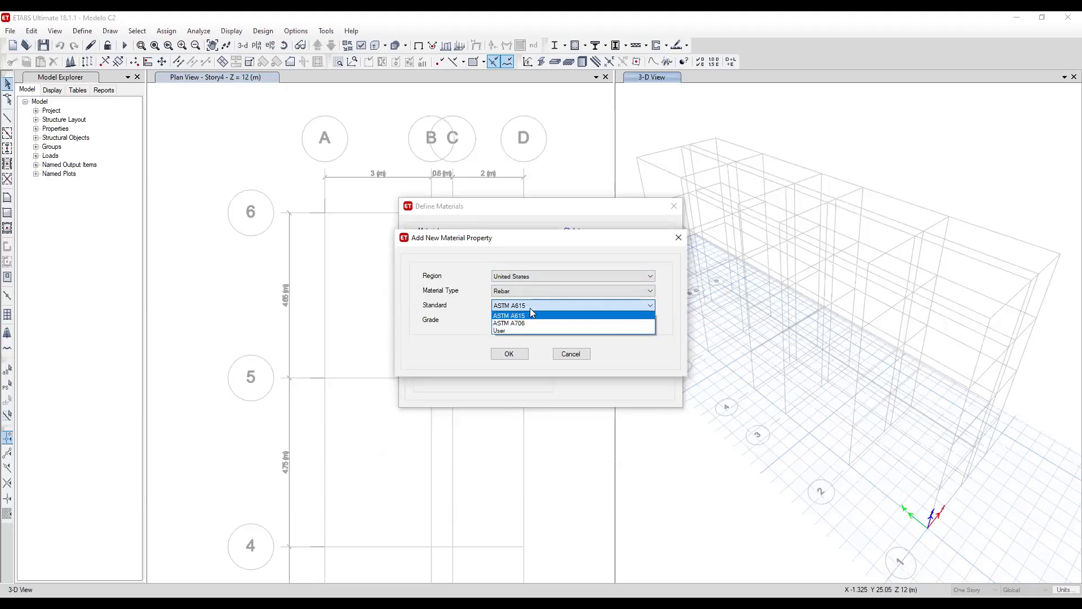
click(529, 308)
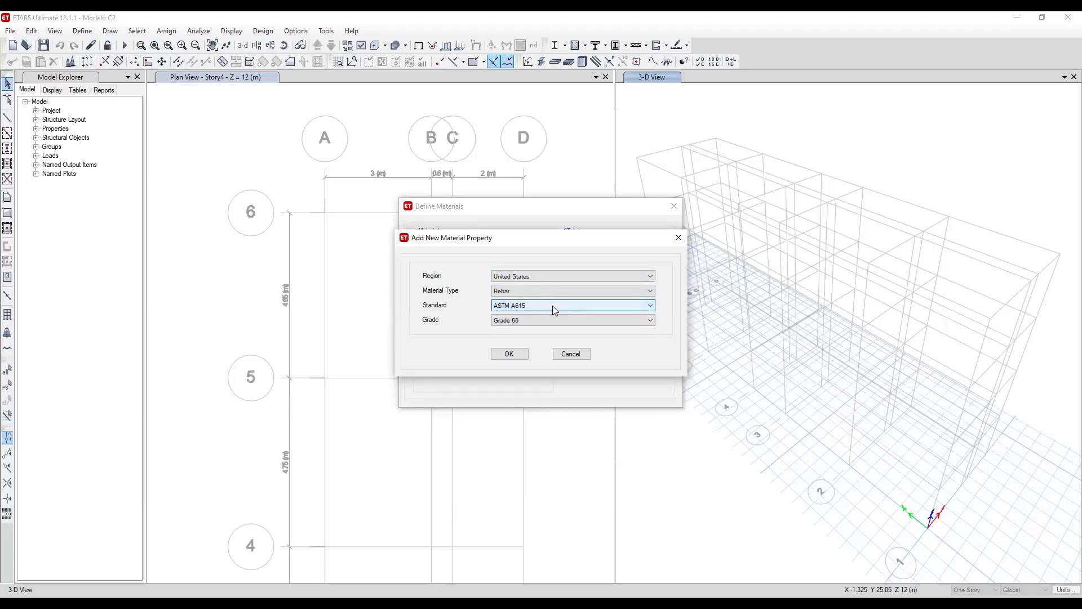
click(540, 319)
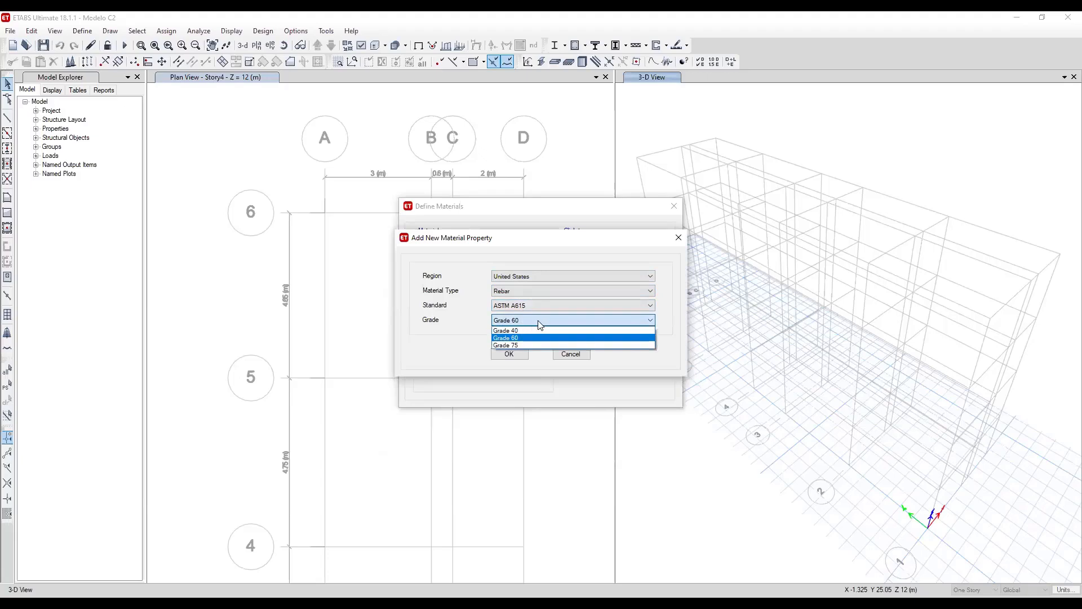
click(540, 323)
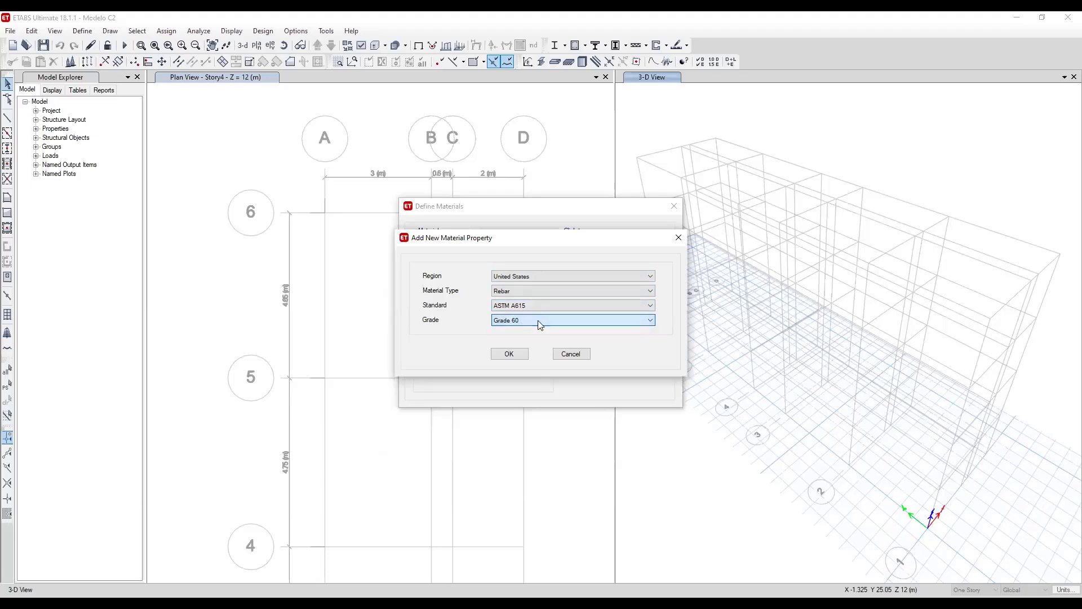
click(571, 354)
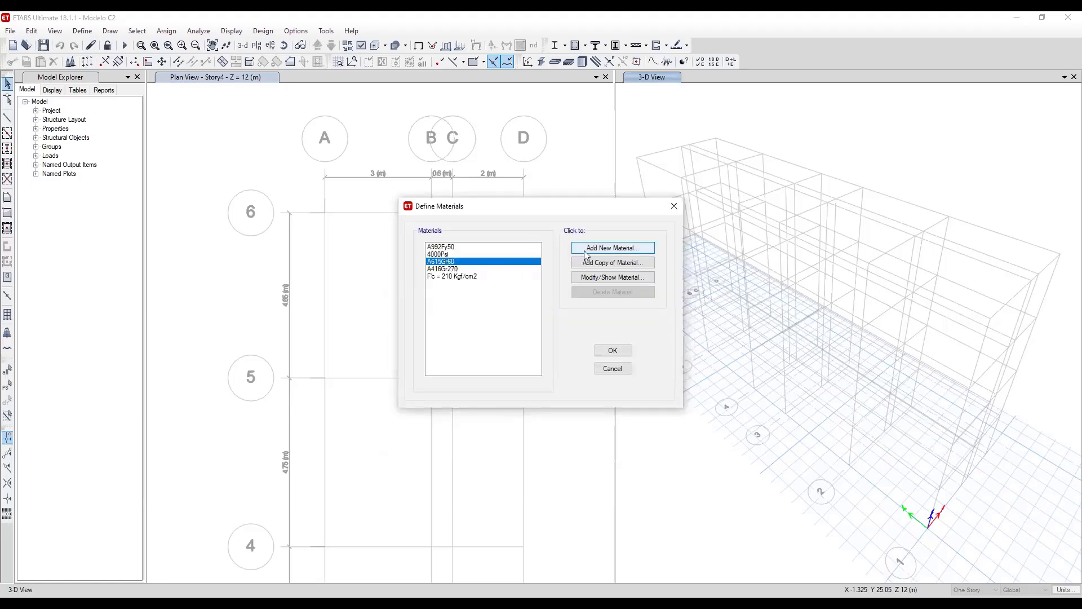
Start a new United States material of type Steel and review the standards and grades available for it.
click(584, 253)
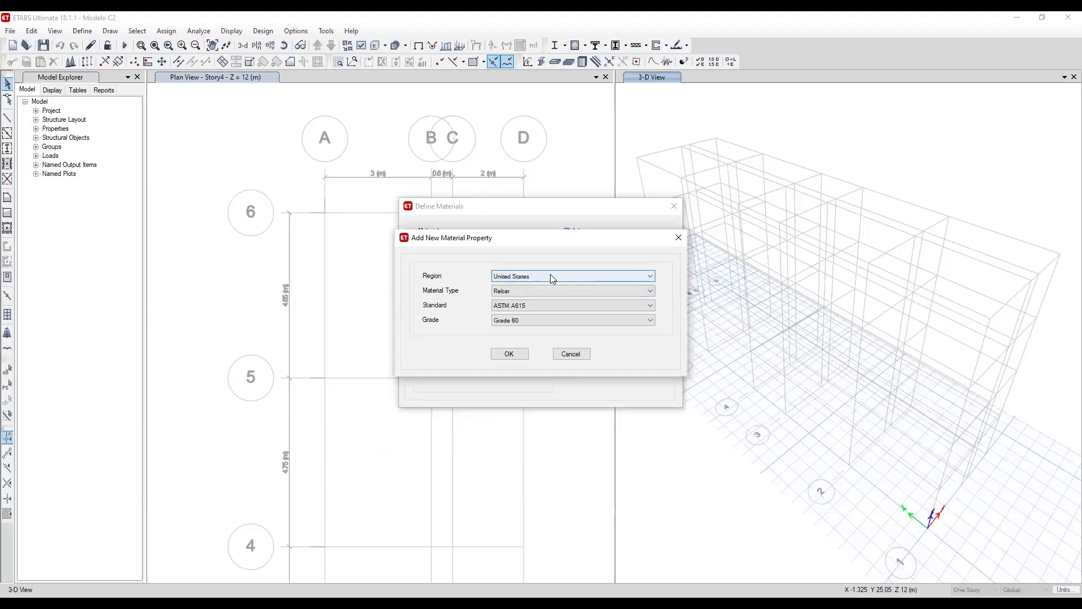
click(516, 292)
click(540, 298)
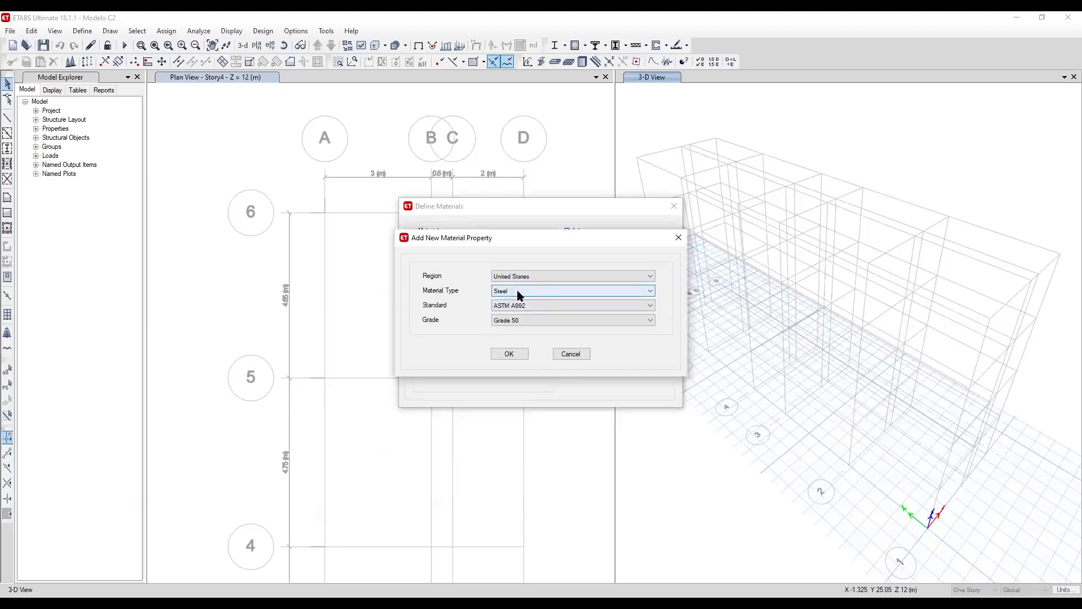
click(518, 305)
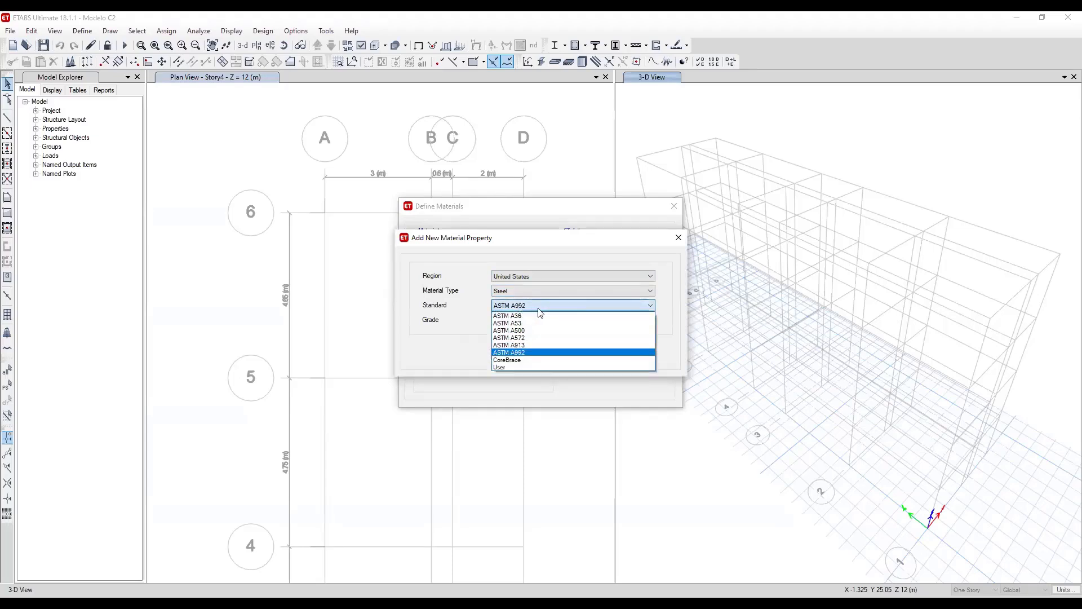
click(539, 308)
click(536, 319)
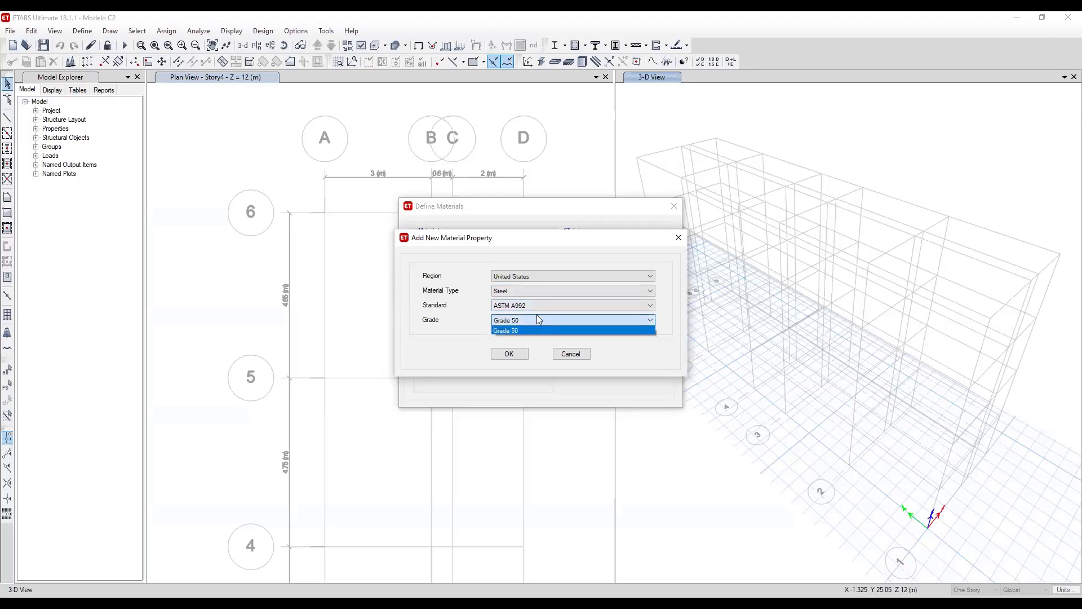
click(551, 306)
click(564, 307)
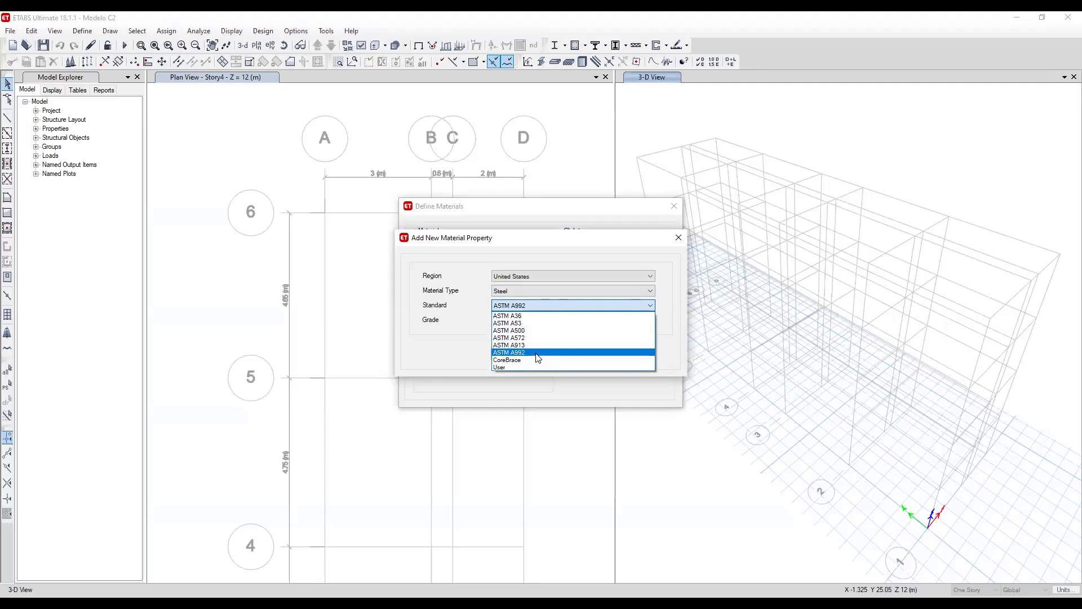
click(465, 323)
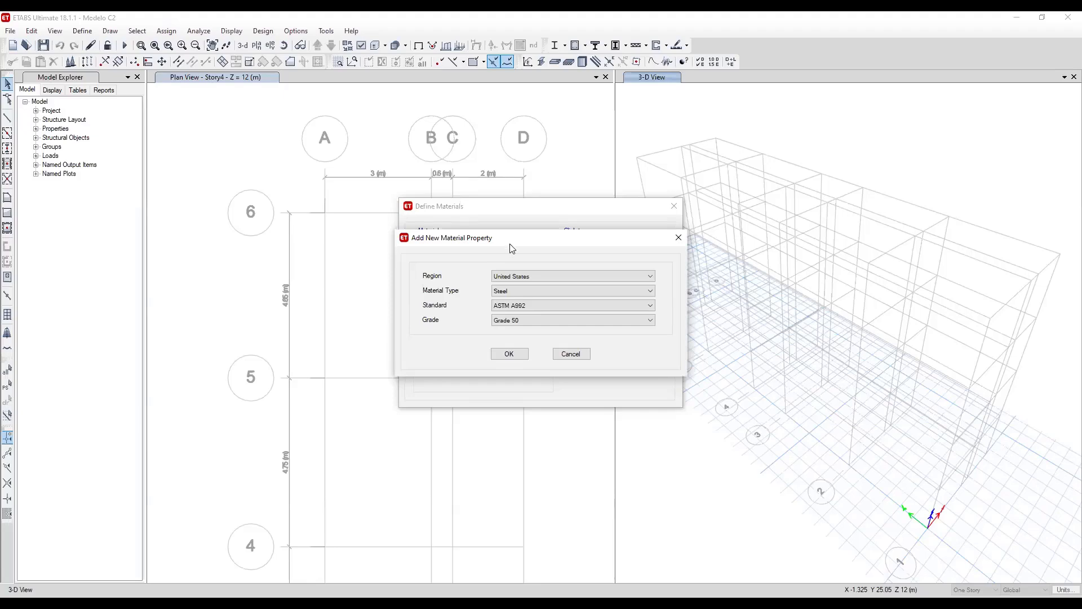
Choose the ASTM A36 standard with Grade 36 for the new steel material and accept it.
drag(512, 249, 500, 297)
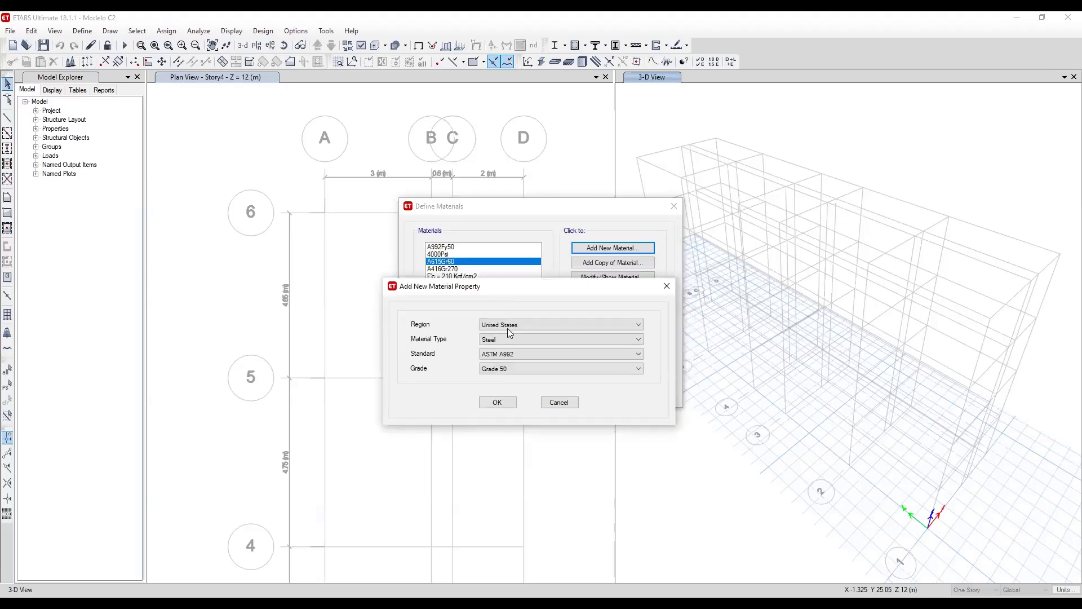
click(520, 355)
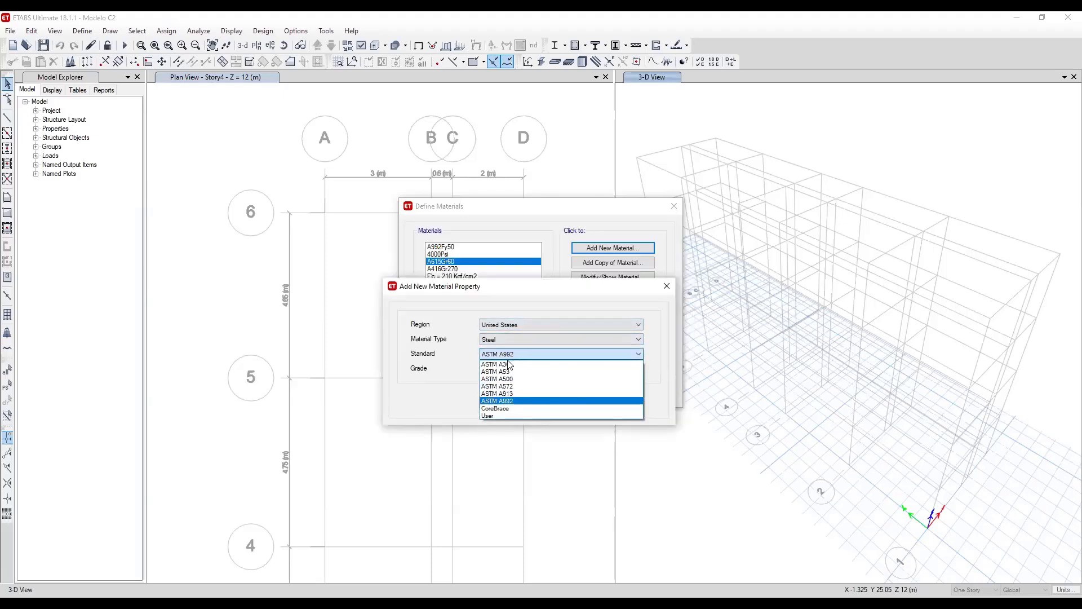
click(496, 364)
click(528, 370)
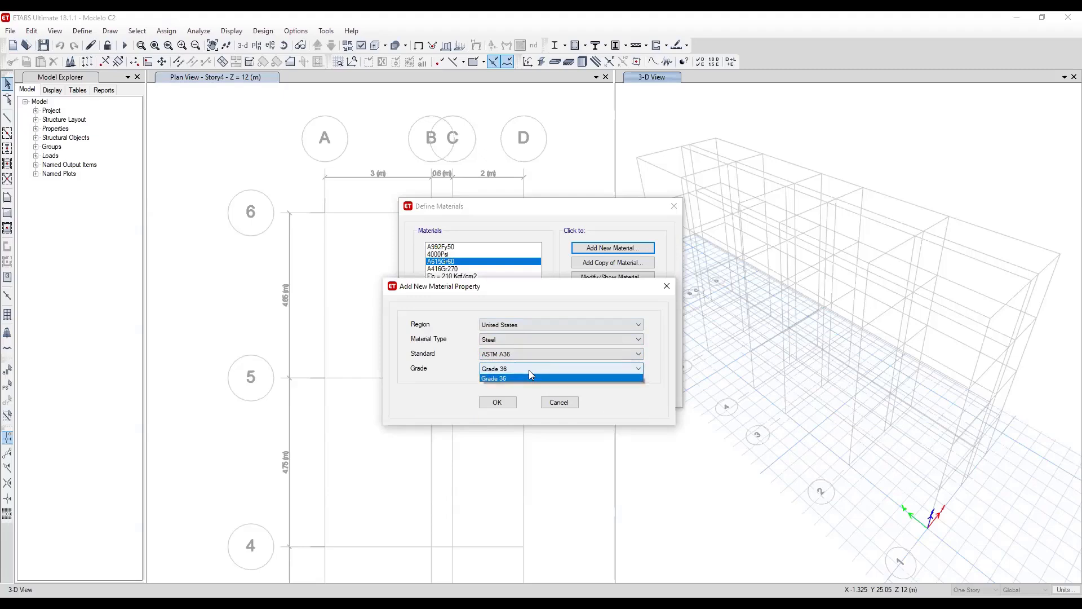
click(528, 370)
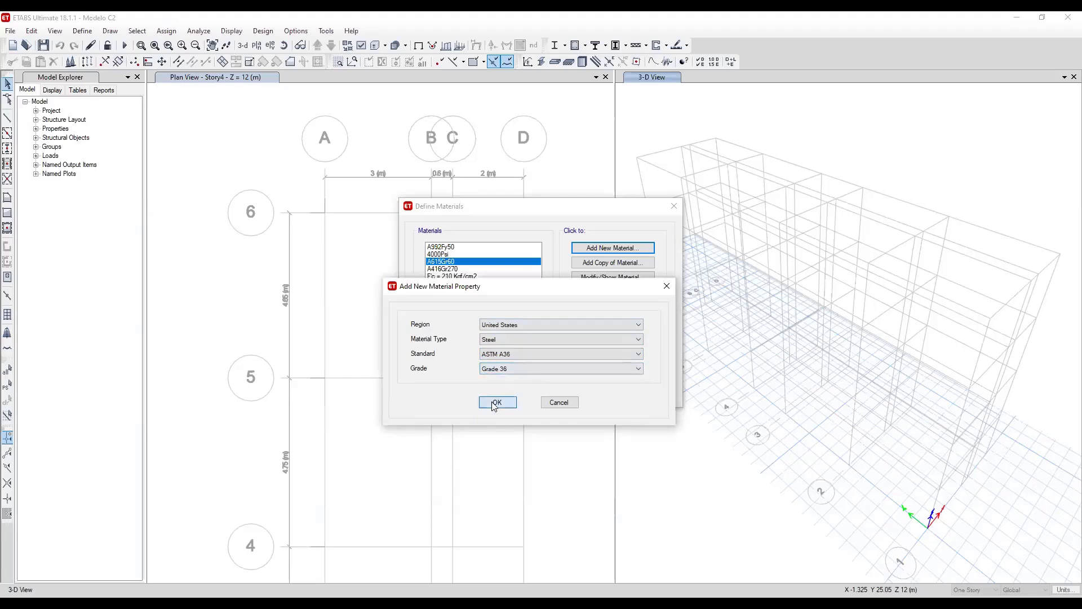
Examine the A36 steel's weight per unit volume, modulus of elasticity, Poisson's ratio and thermal expansion coefficient.
click(605, 246)
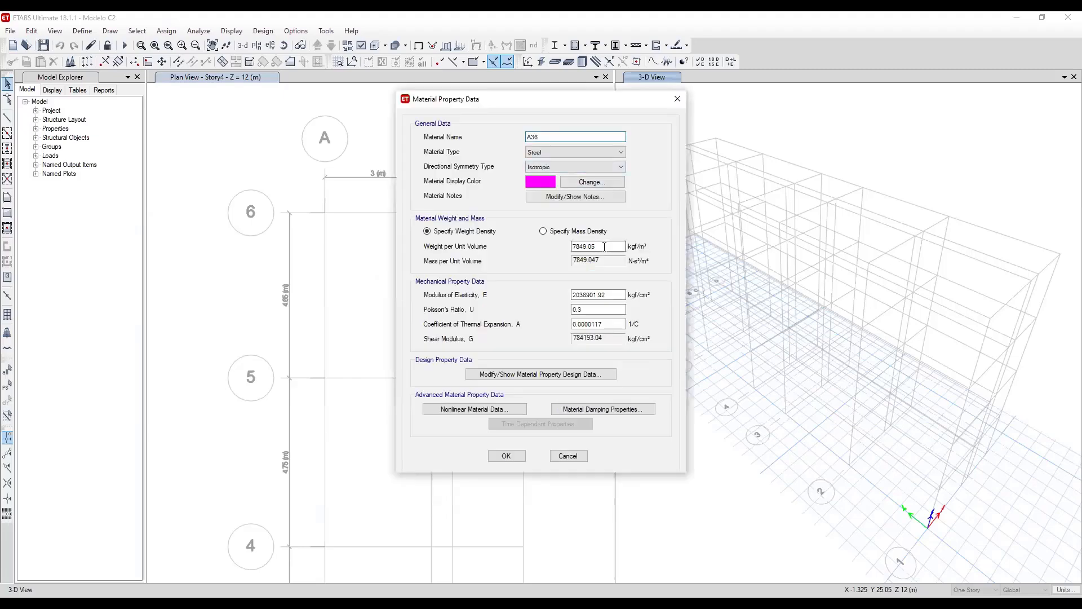
click(609, 294)
click(598, 308)
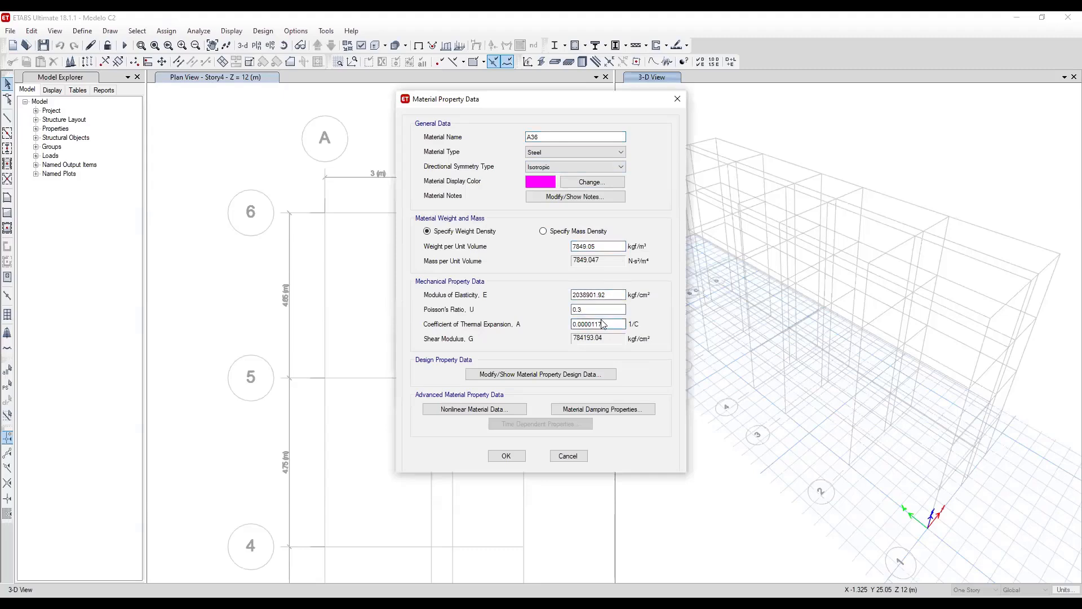
click(610, 294)
click(599, 245)
click(609, 294)
click(593, 308)
click(605, 322)
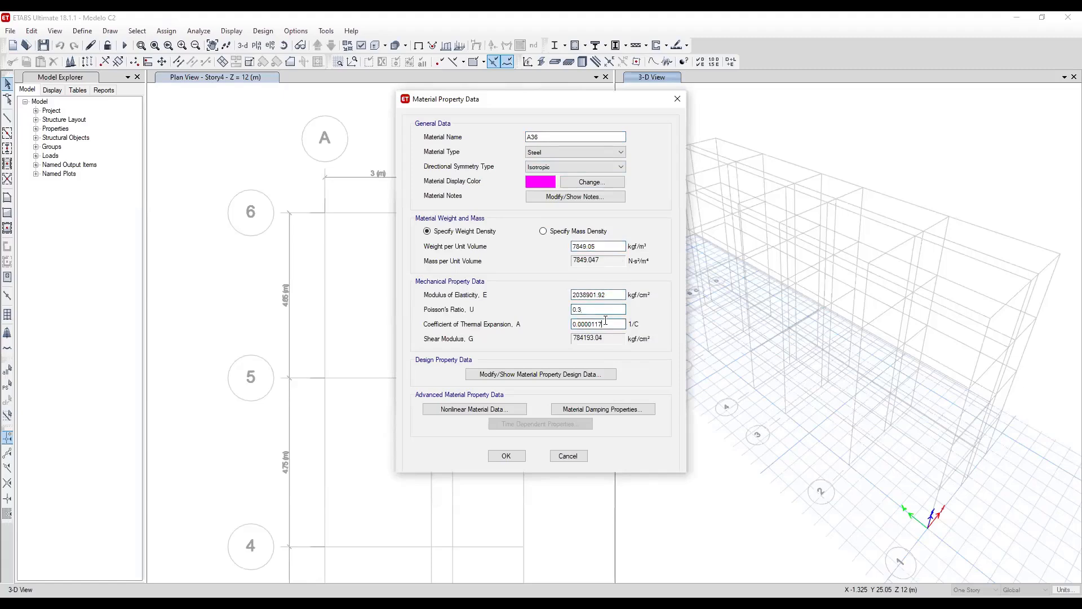
click(612, 247)
Accept the A36 steel definition, close the material definitions and save the model.
click(506, 455)
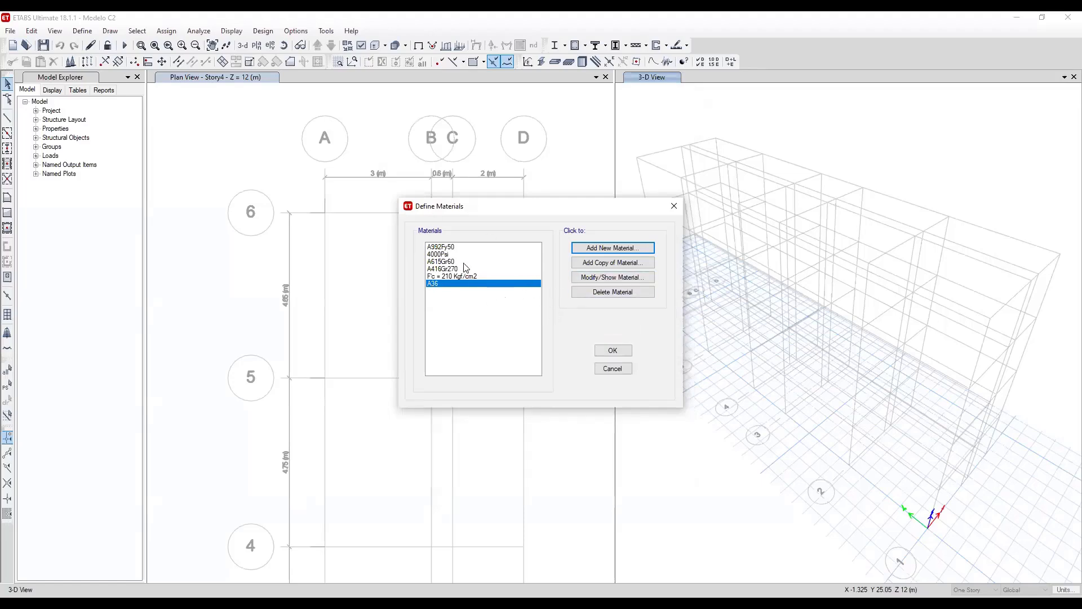
click(626, 352)
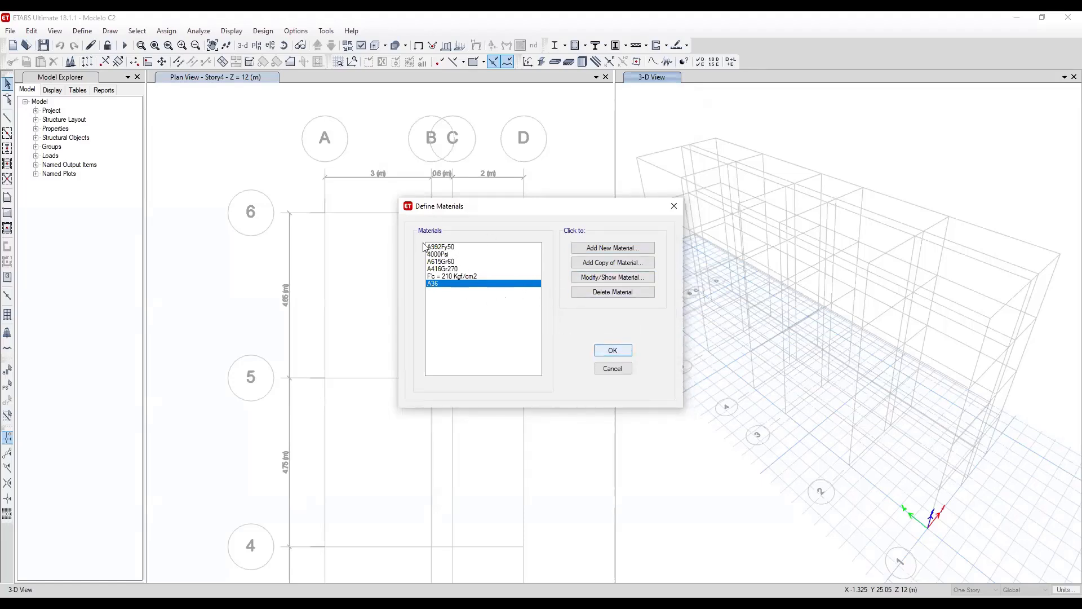
click(43, 46)
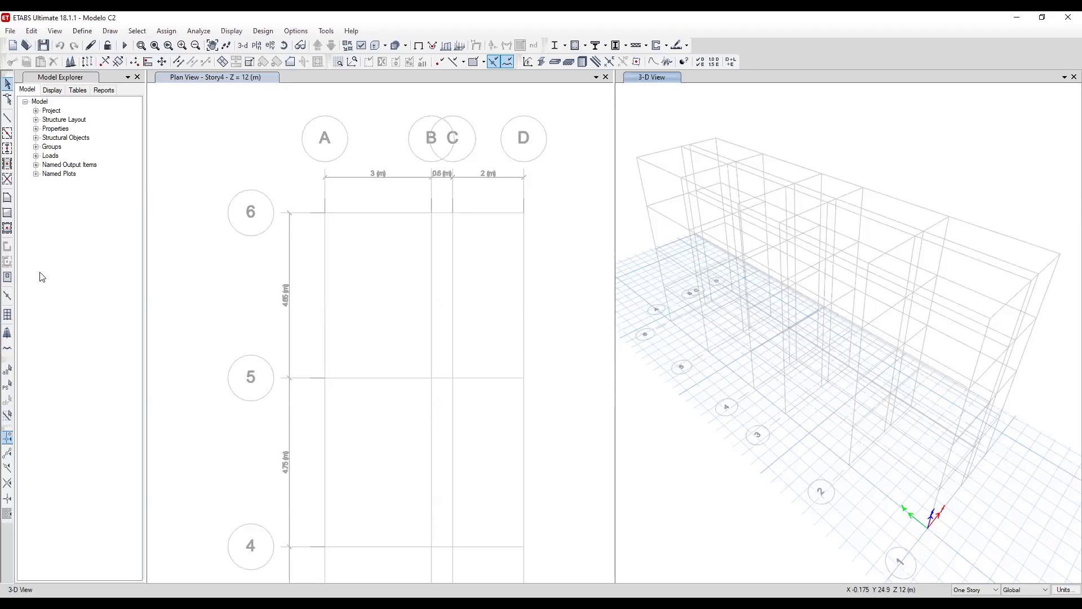
Open the frame section definitions and look through the existing concrete and steel beam and column sections.
click(169, 178)
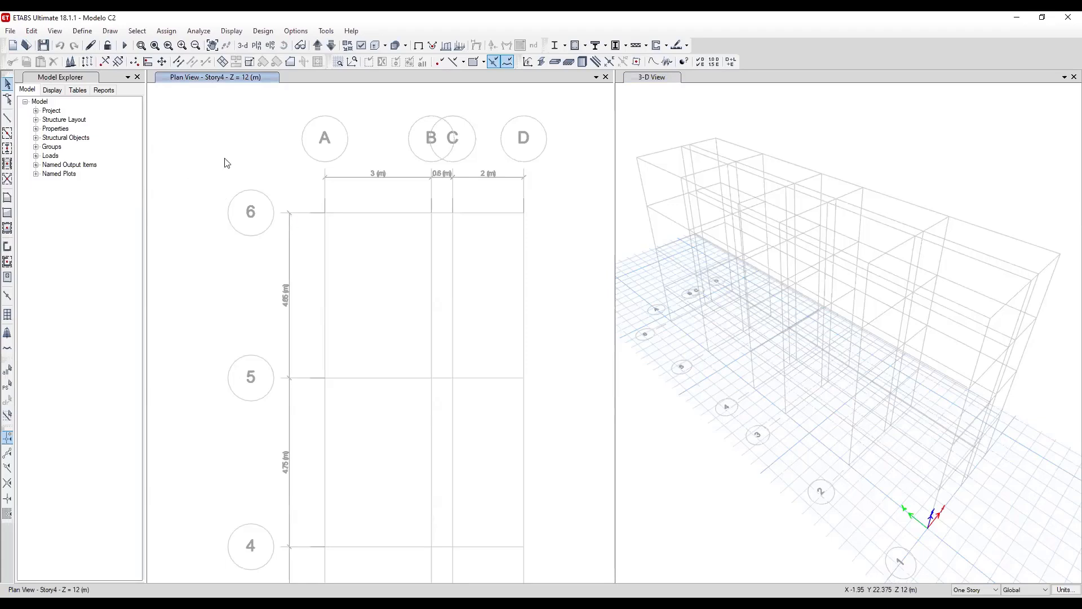
click(86, 31)
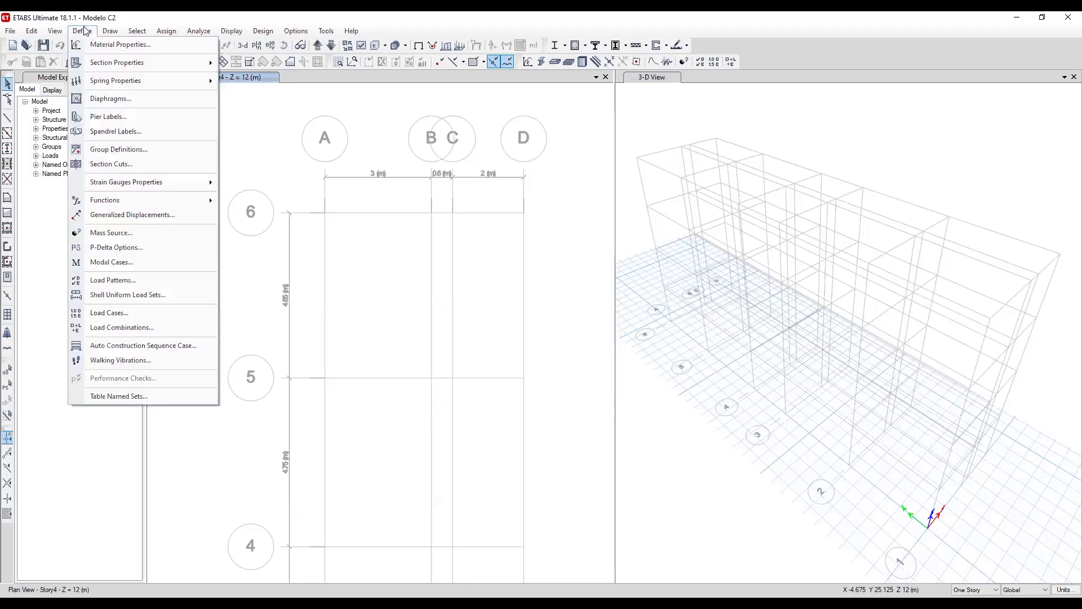
mouse_move(143, 63)
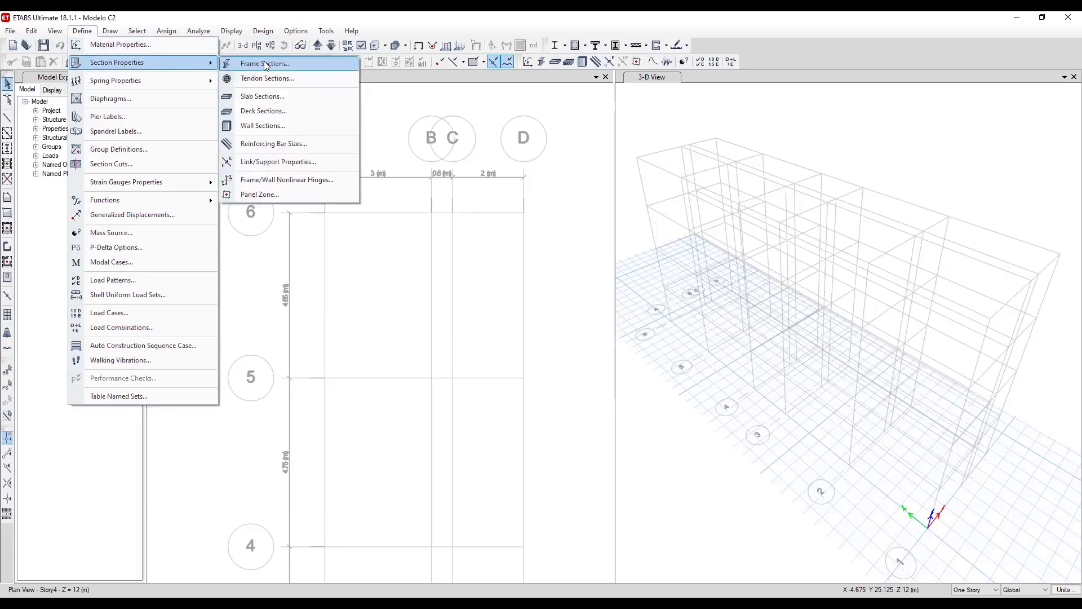
click(265, 63)
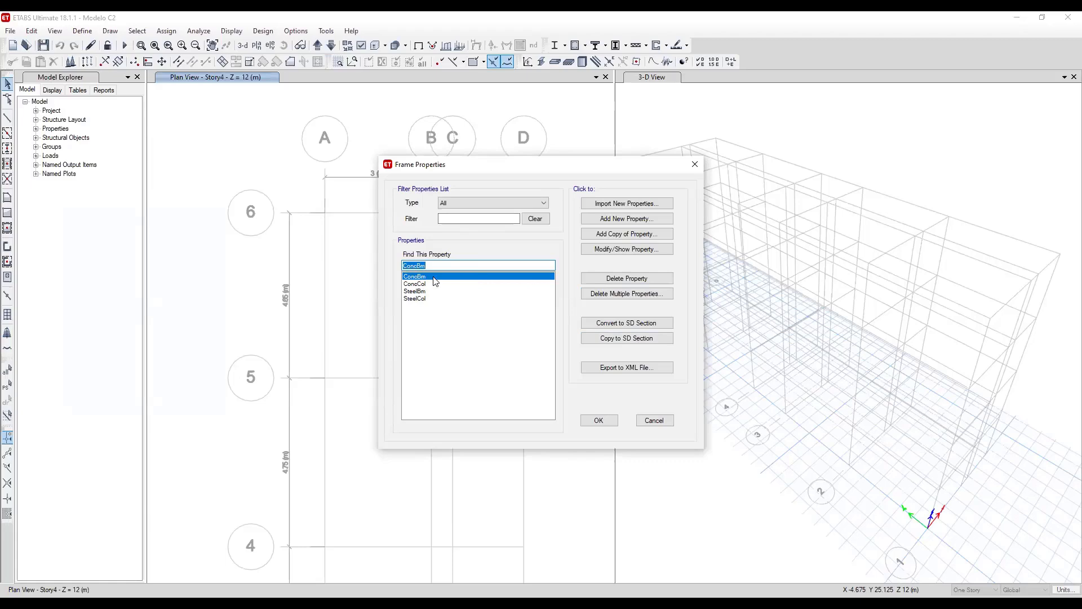
click(421, 284)
click(427, 298)
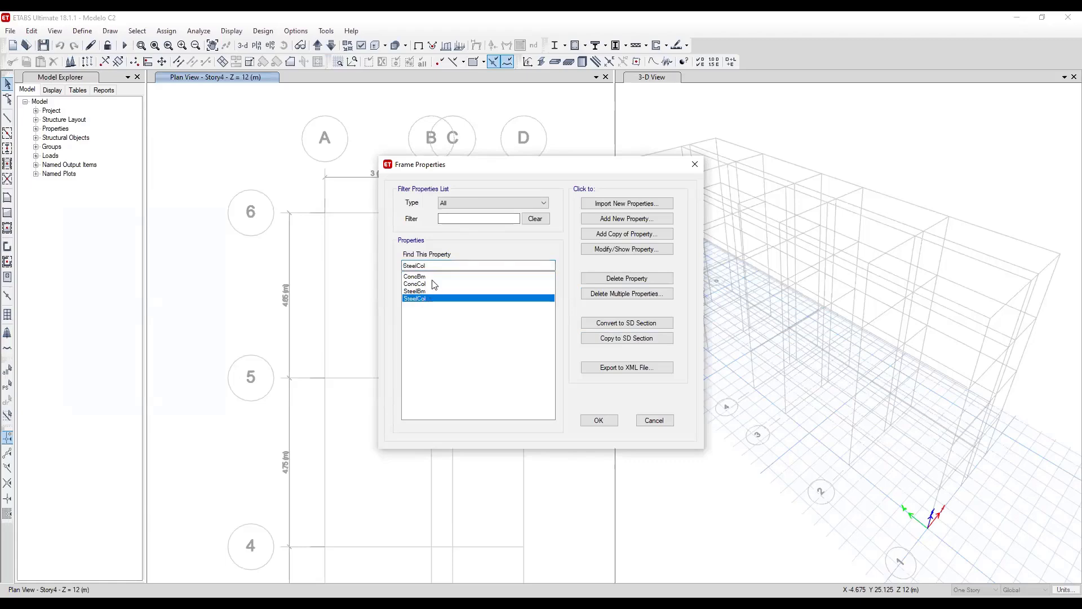
click(434, 285)
click(428, 276)
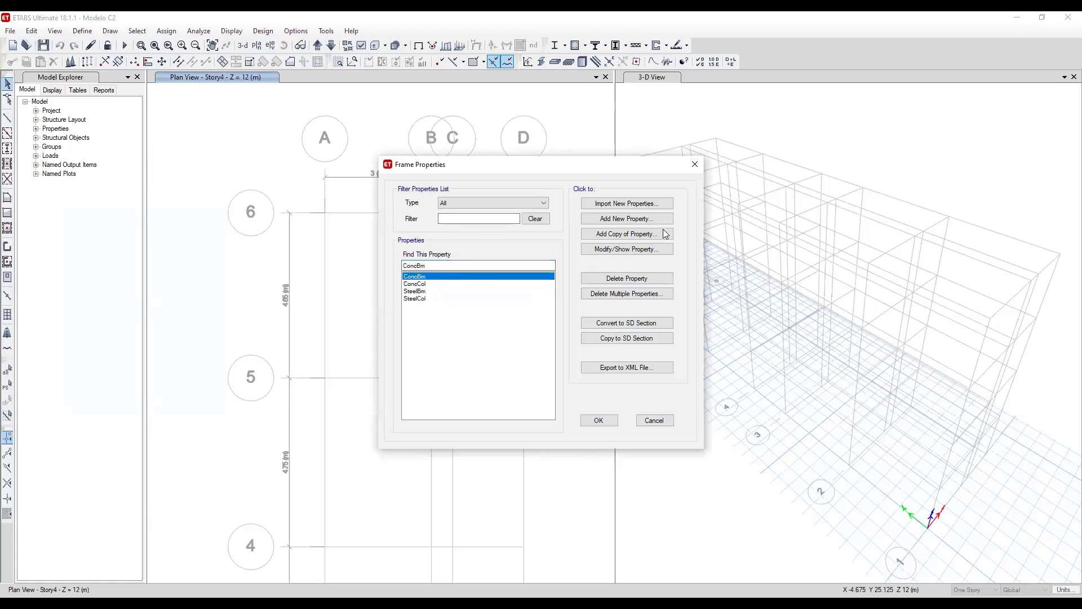
Add a rectangular concrete frame section named C35x35 and assign it the F'c = 210 Kgf/cm2 material.
click(620, 220)
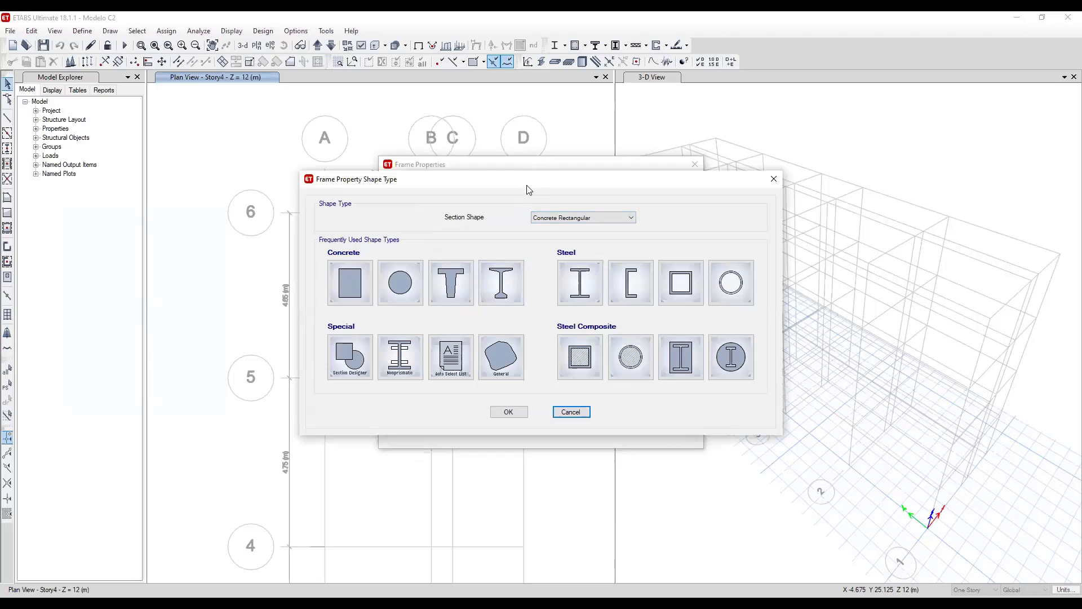
drag(527, 185, 530, 241)
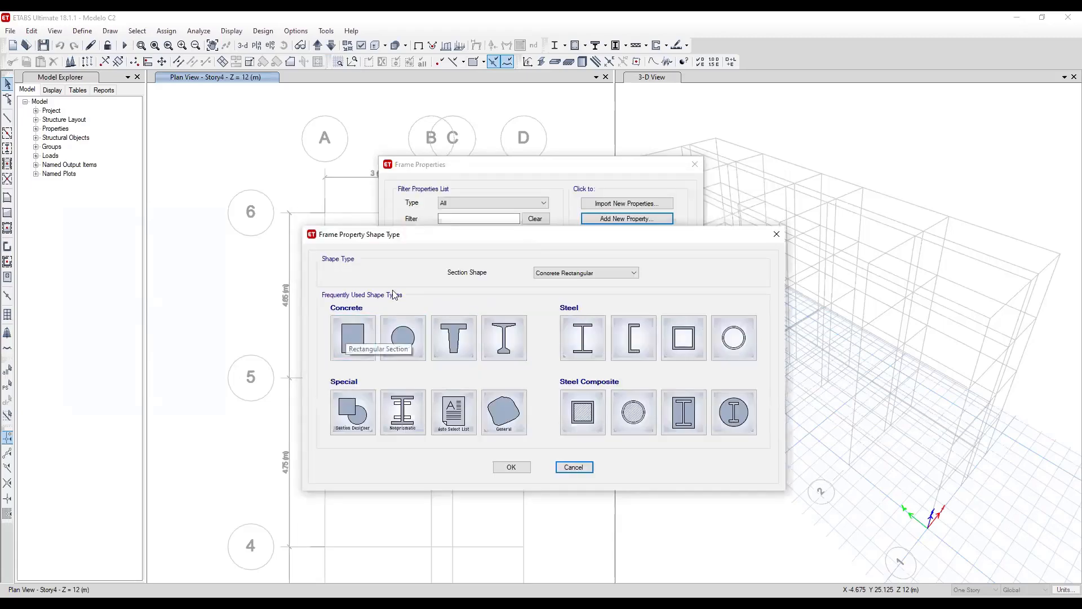
click(353, 337)
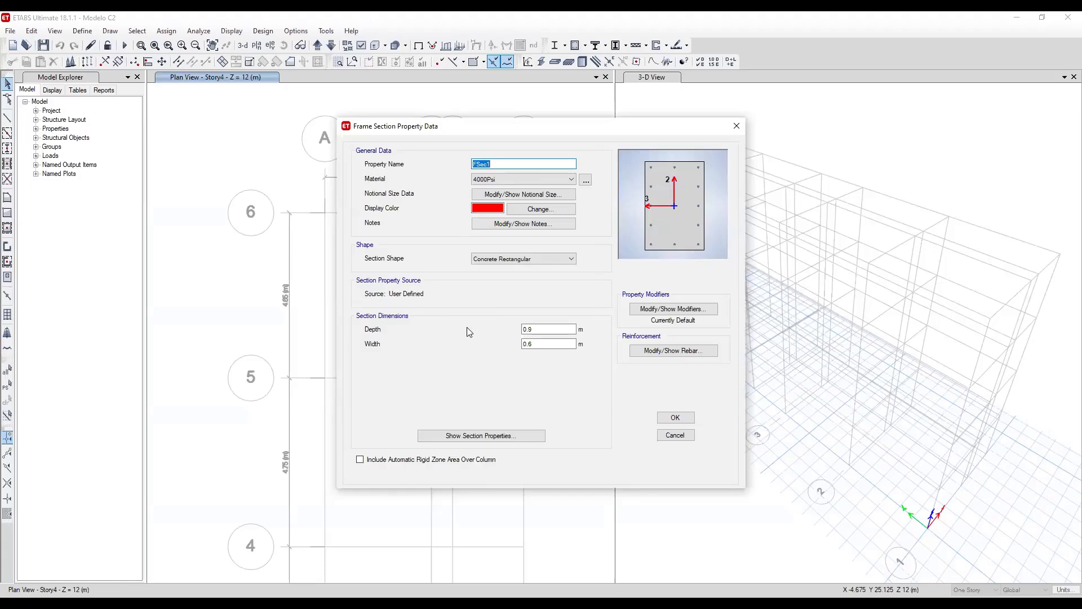
text(C35x35)
click(506, 180)
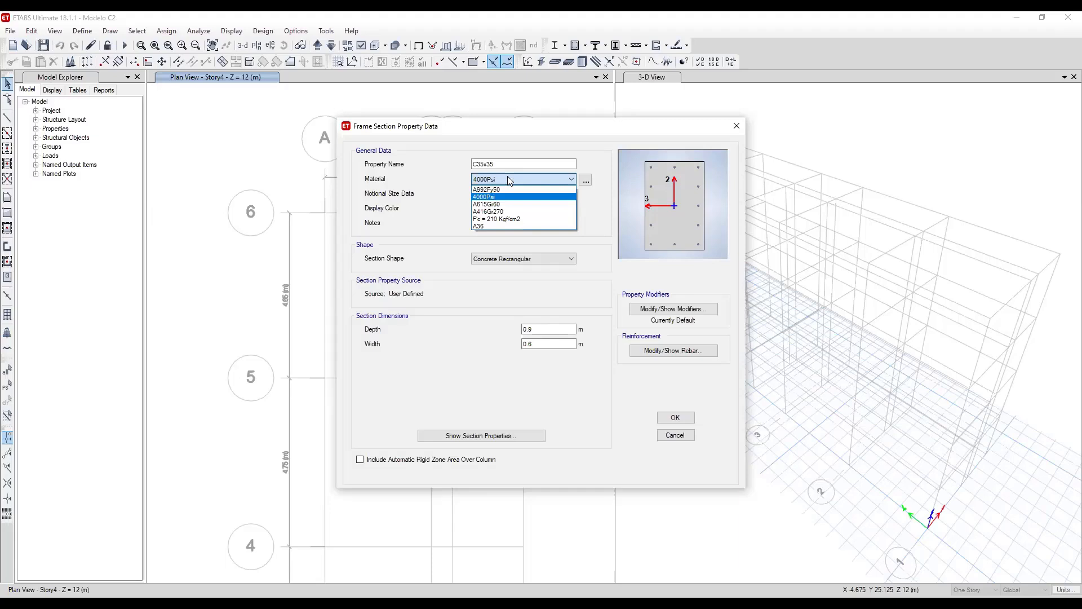
click(507, 220)
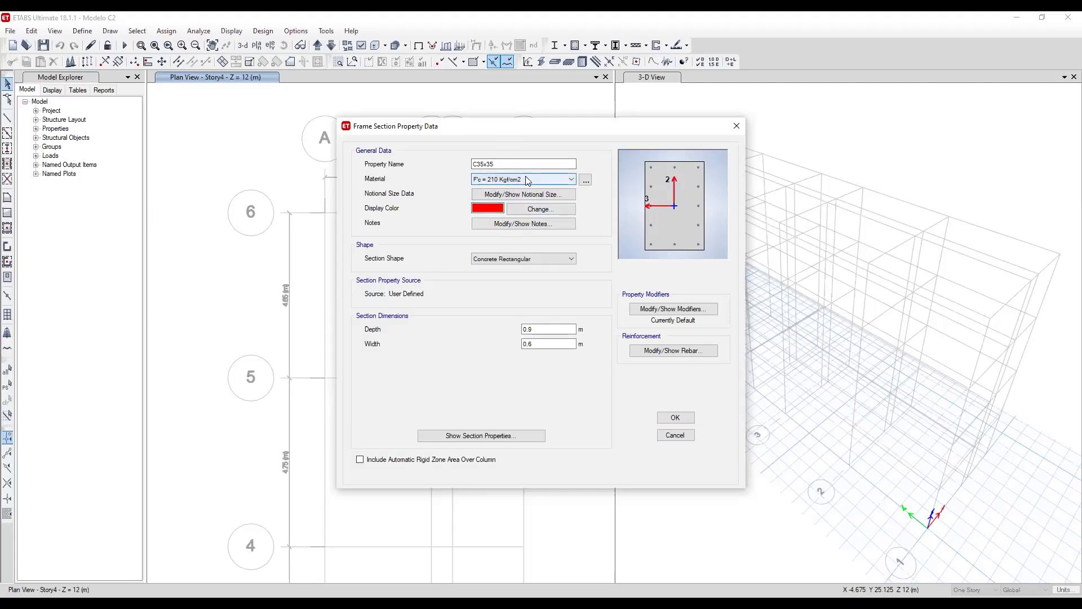
Set the C35x35 section's depth and width both to 0.35 m.
click(547, 328)
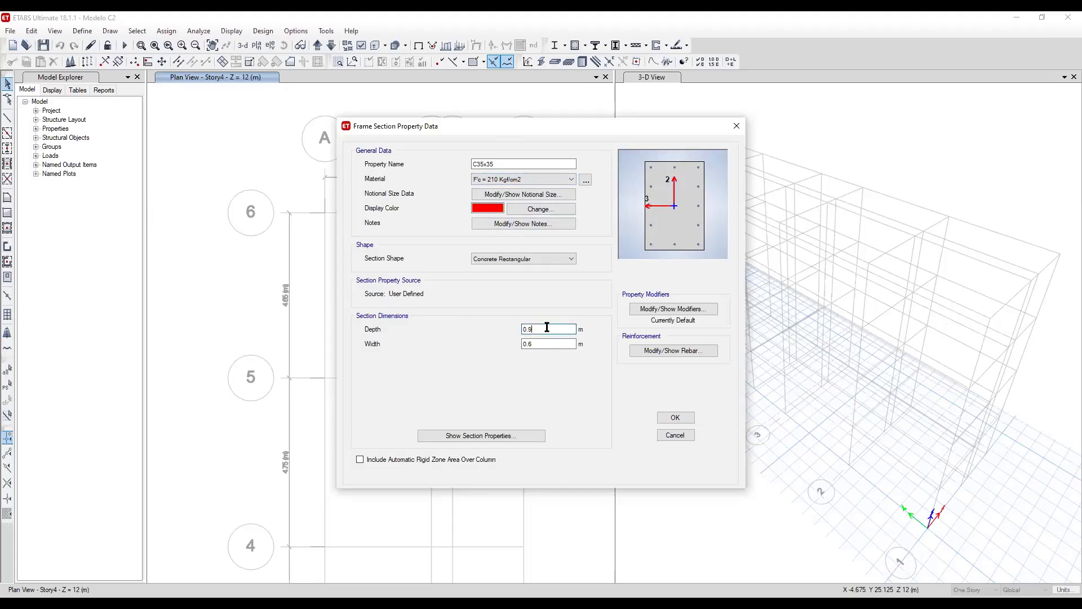
key(BackSpace)
text(35)
click(560, 343)
key(BackSpace)
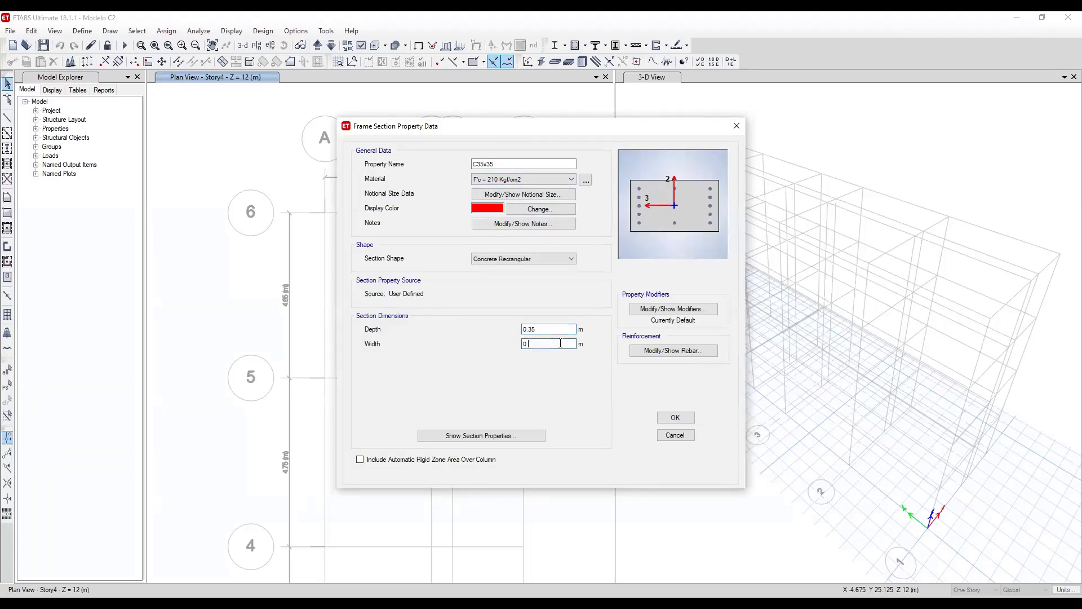
text(35)
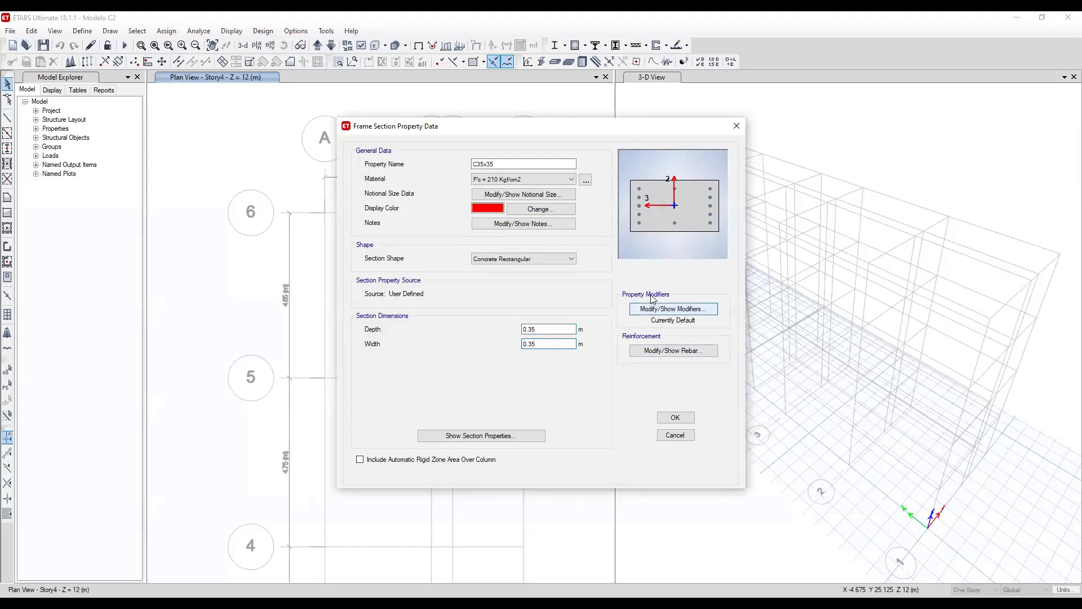
Open the C35x35 reinforcement data, view the M3 Design Only (Beam) options, and set the design type to P-M2-M3 Design (Column).
click(658, 350)
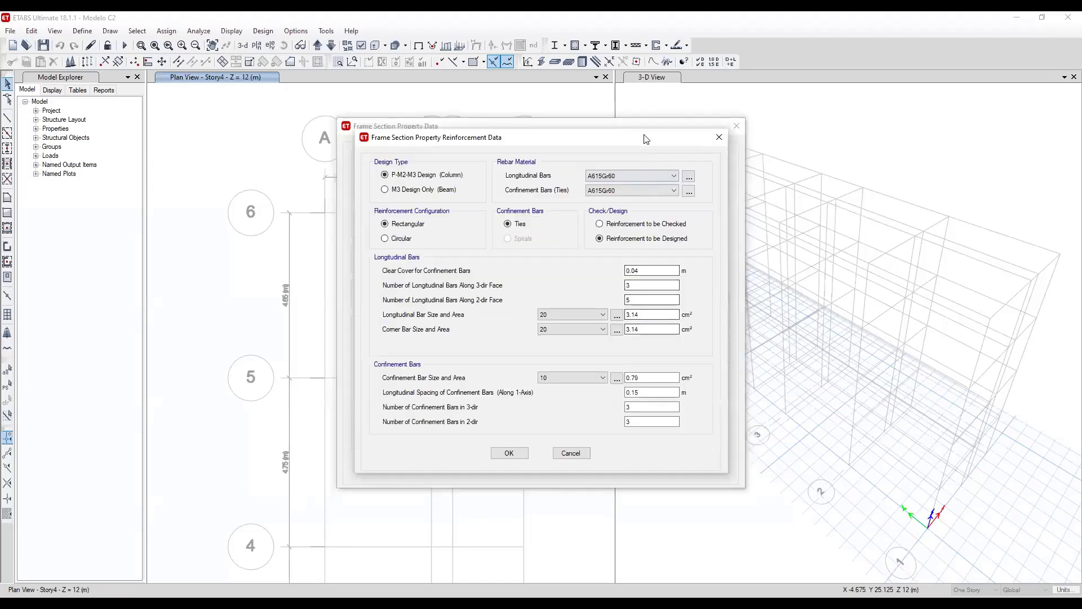
drag(640, 137, 467, 130)
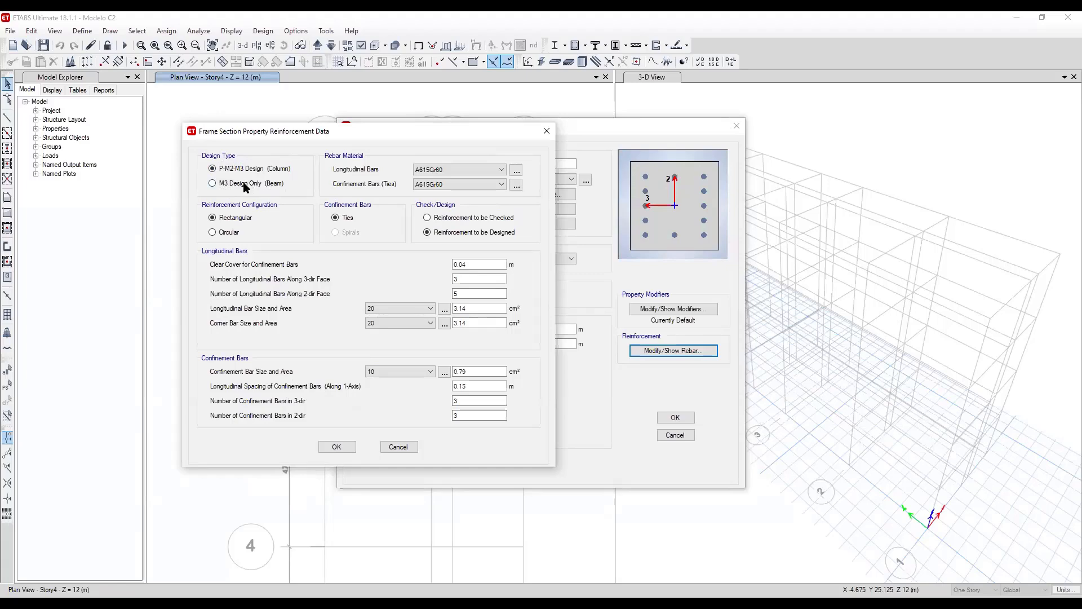
click(239, 184)
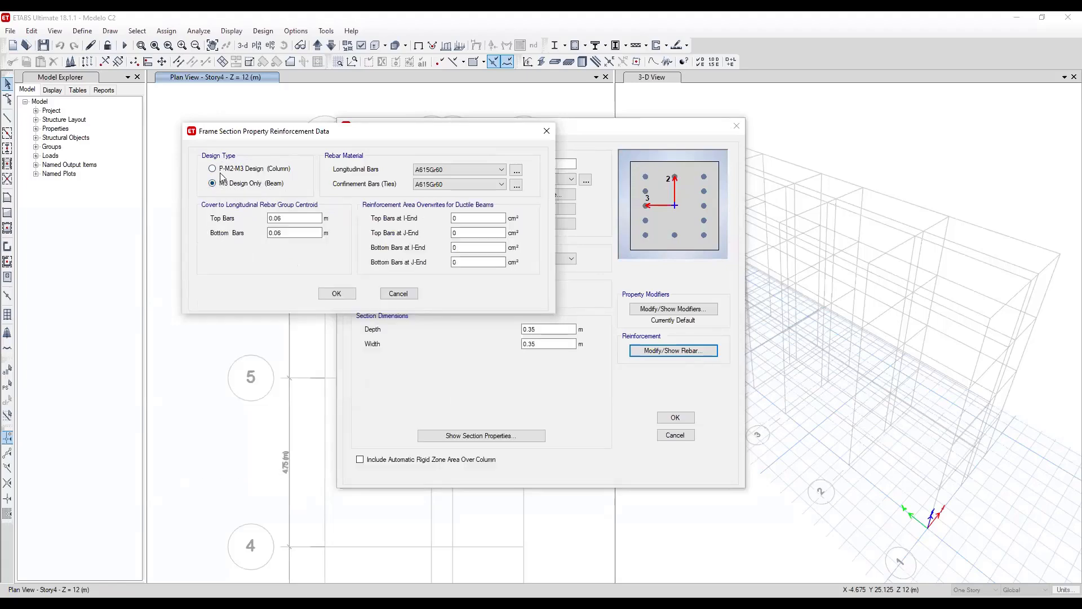
click(252, 170)
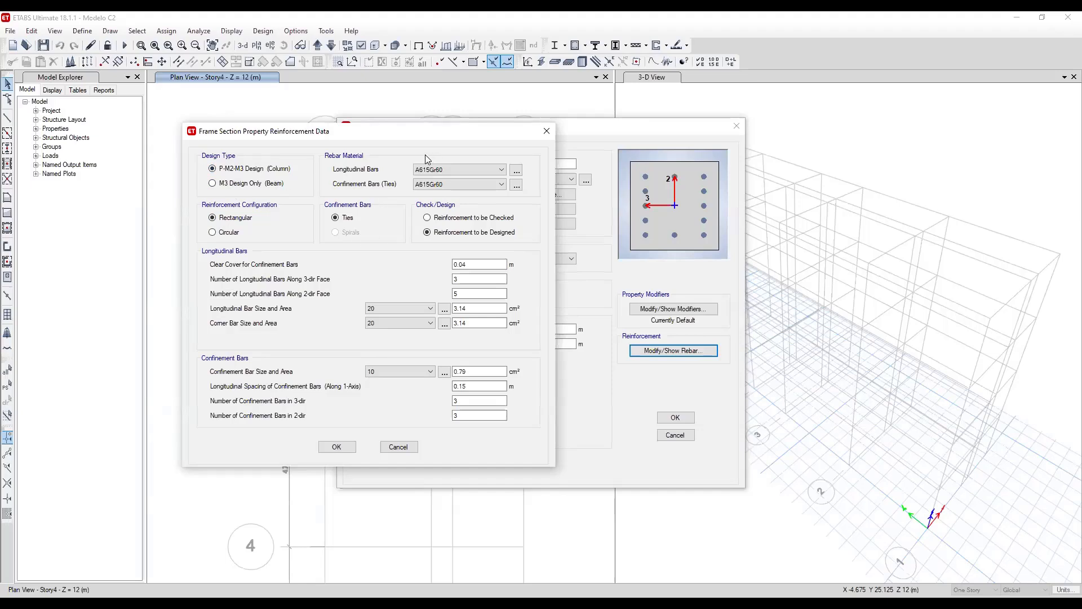
click(450, 168)
click(450, 168)
Switch to the E.060 PDF in Nitro Pro and look through chapter 9 from the strength requirements to the deflection provisions.
key(alt+Tab)
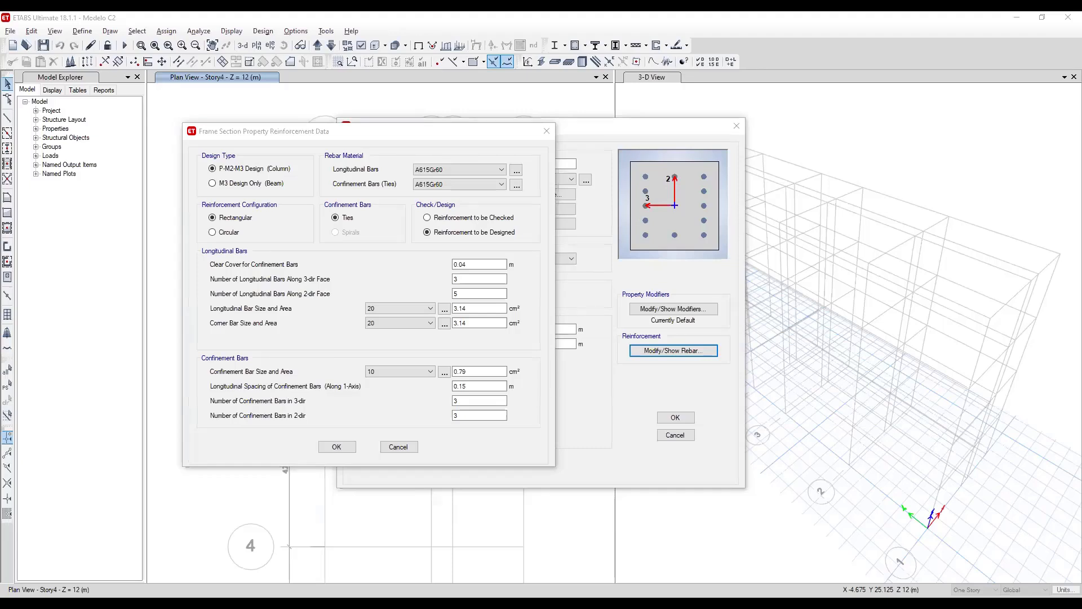
key(alt+Tab)
scroll(692, 272, down, 1)
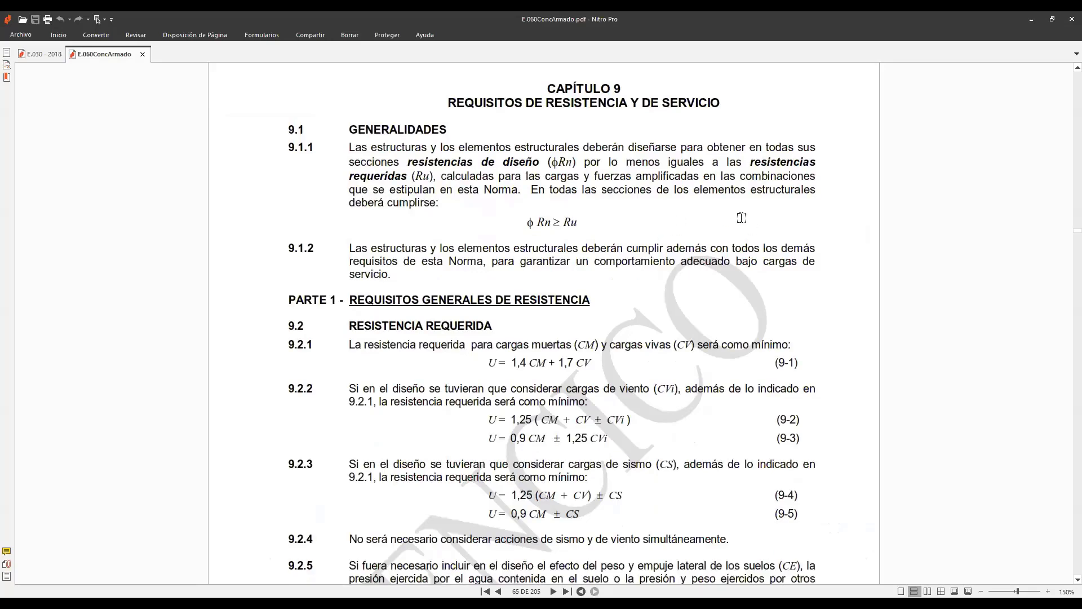
scroll(809, 221, down, 15)
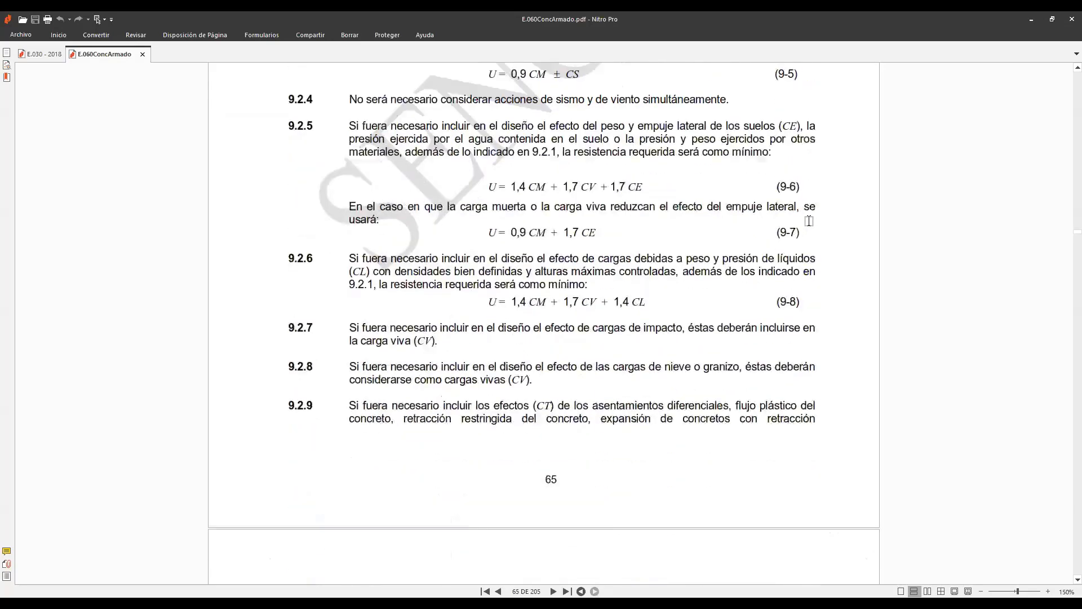
scroll(813, 216, down, 2)
scroll(739, 204, up, 12)
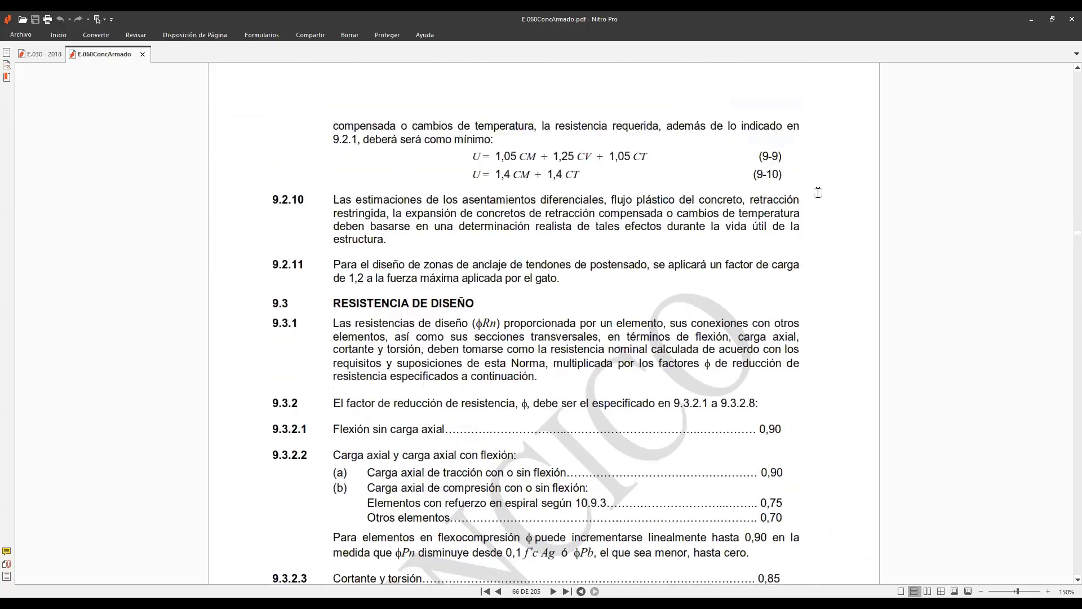
scroll(739, 204, up, 2)
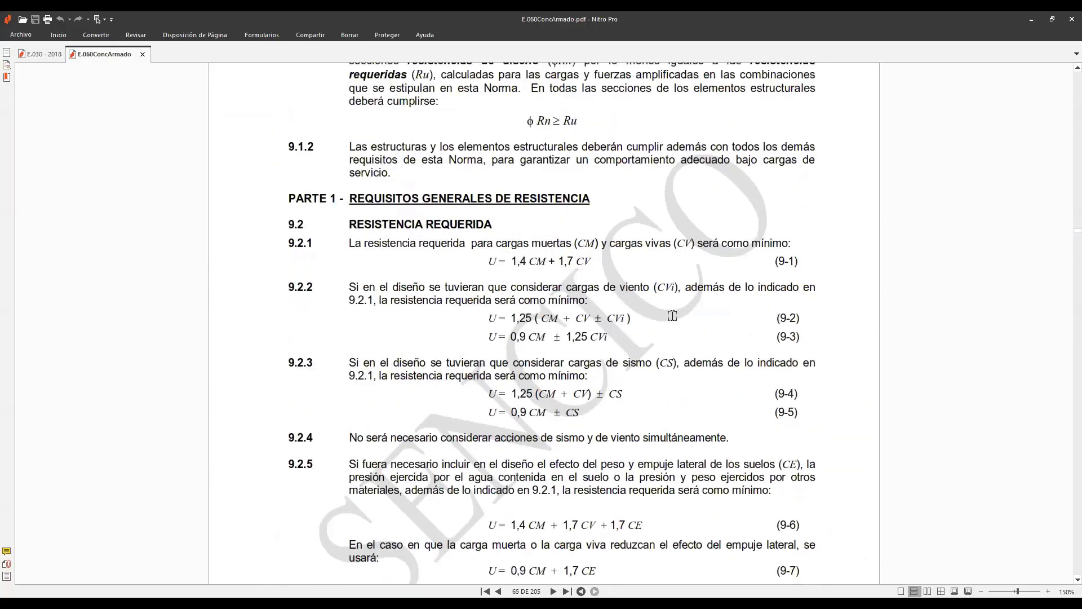
scroll(670, 315, down, 6)
scroll(670, 315, down, 8)
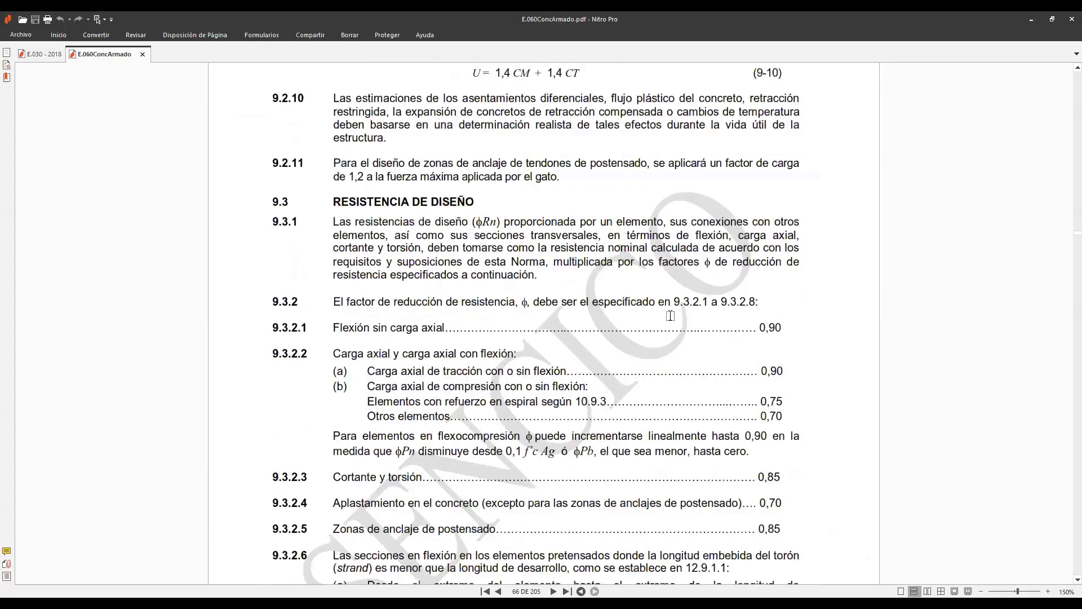
scroll(670, 315, down, 13)
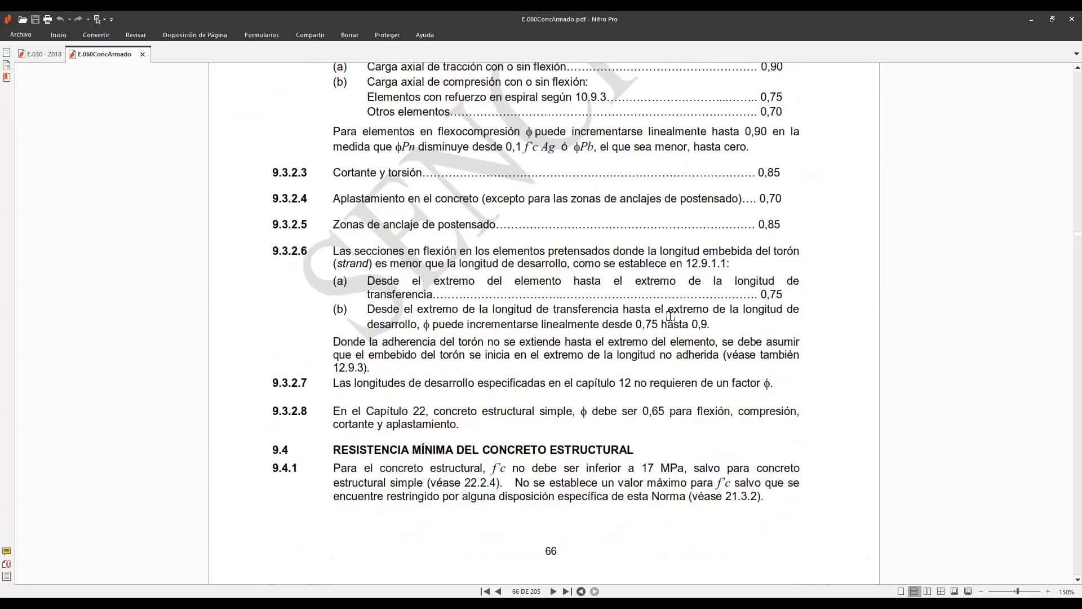
scroll(677, 313, down, 14)
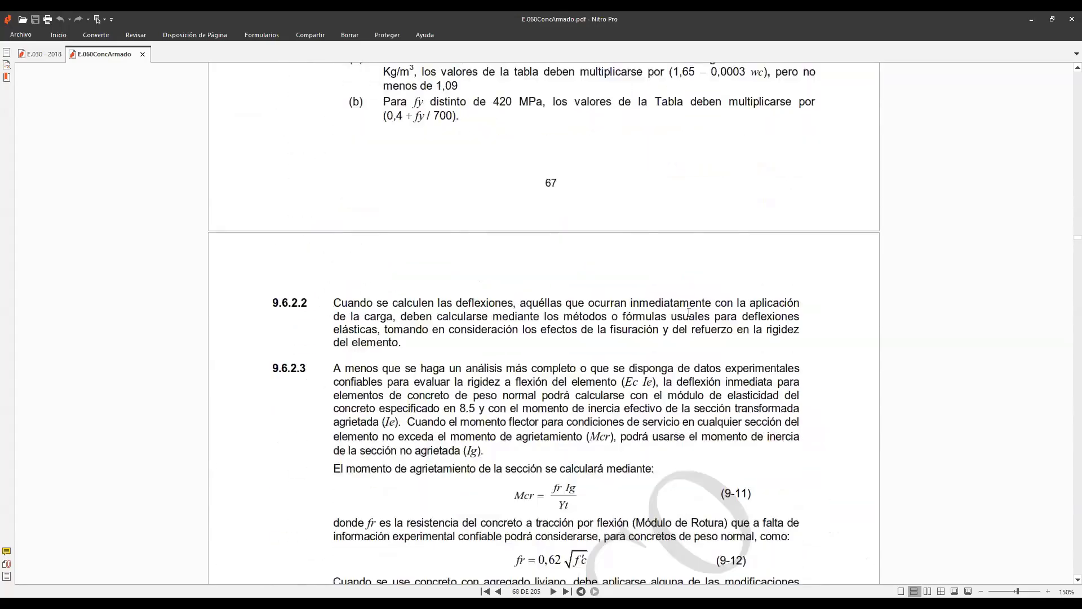
scroll(706, 317, down, 16)
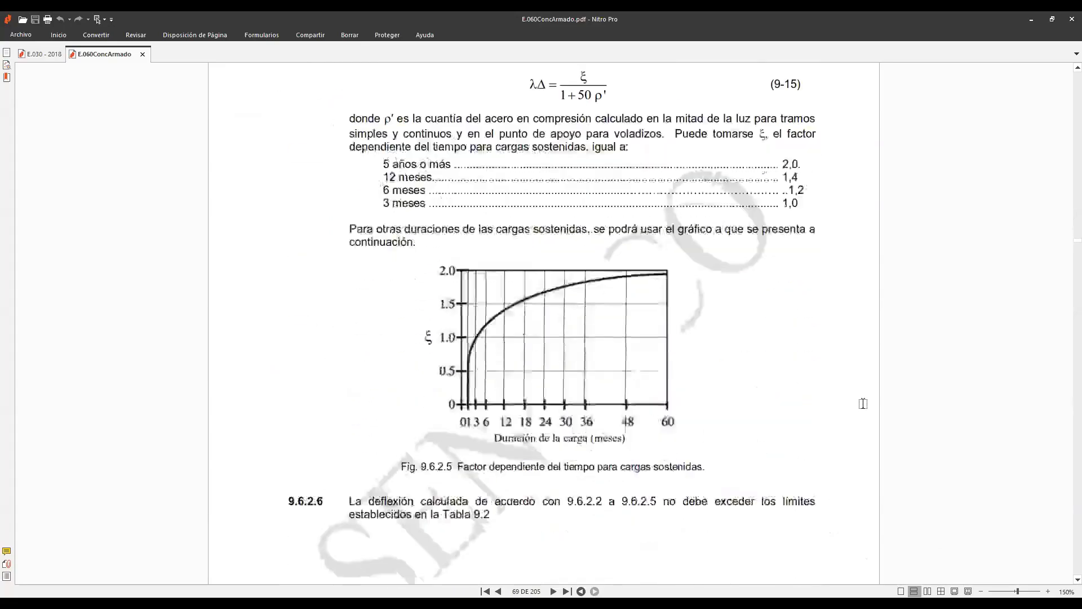
scroll(895, 367, down, 19)
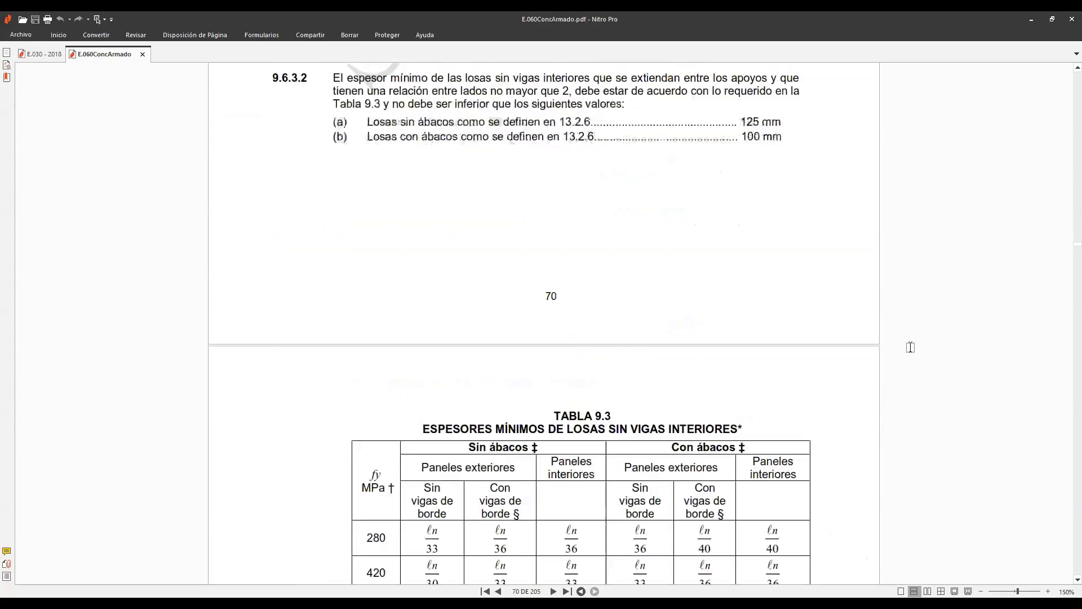
scroll(913, 354, down, 12)
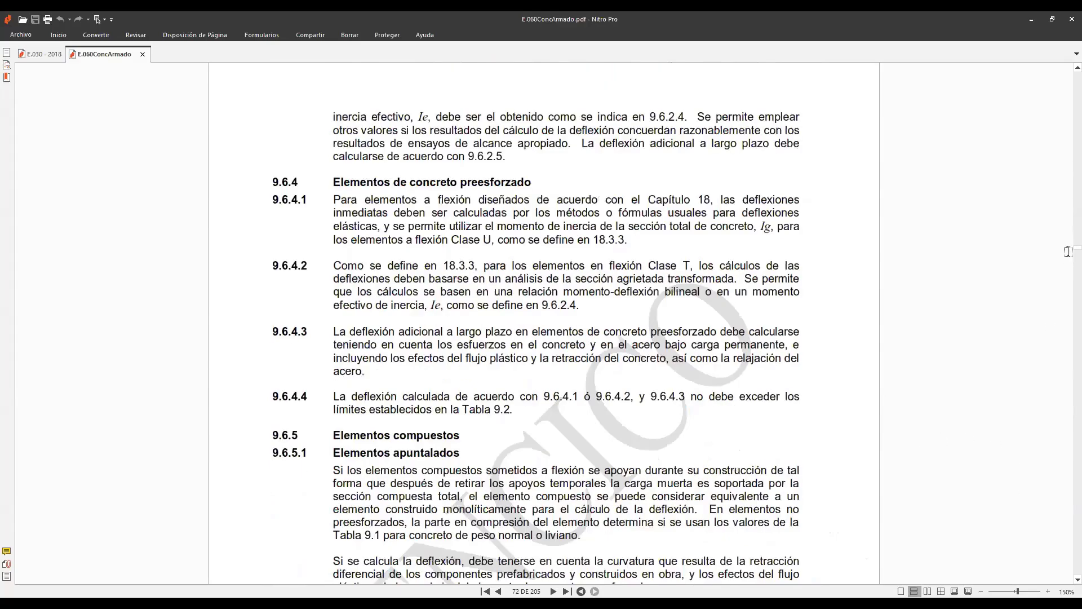
Return to the start of the E.060 document and search it for "recubrimiento".
drag(1067, 253, 1063, 67)
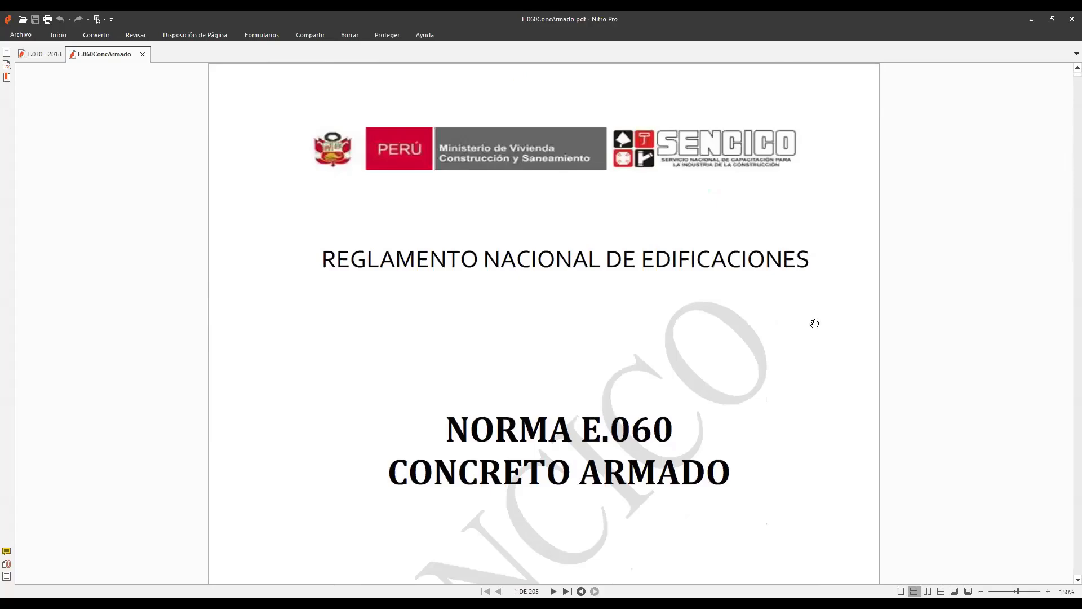
key(ctrl+f)
text(recubrimient)
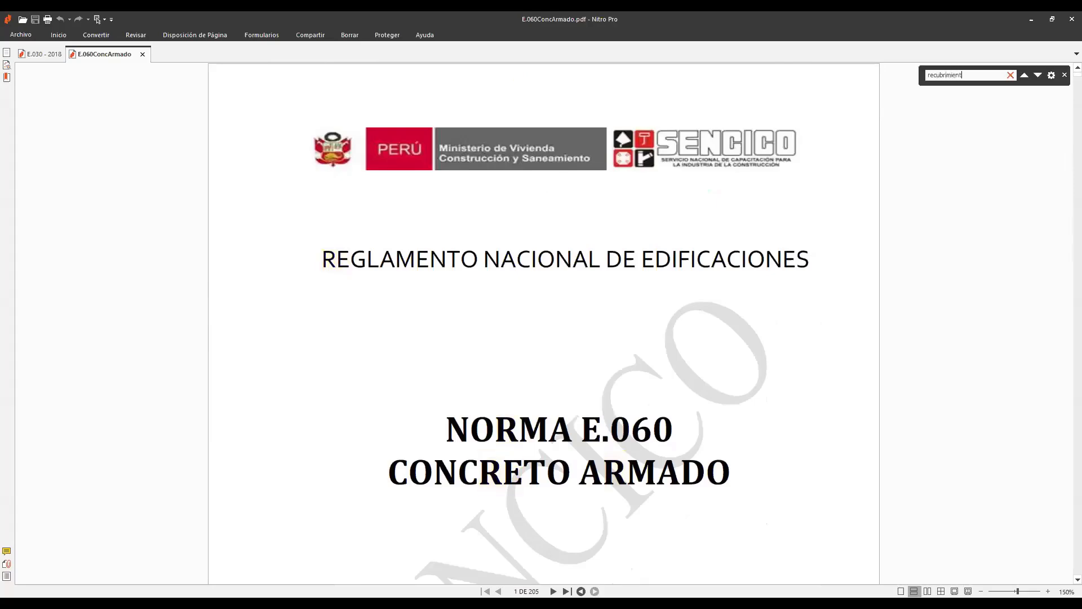
text(o)
key(Return)
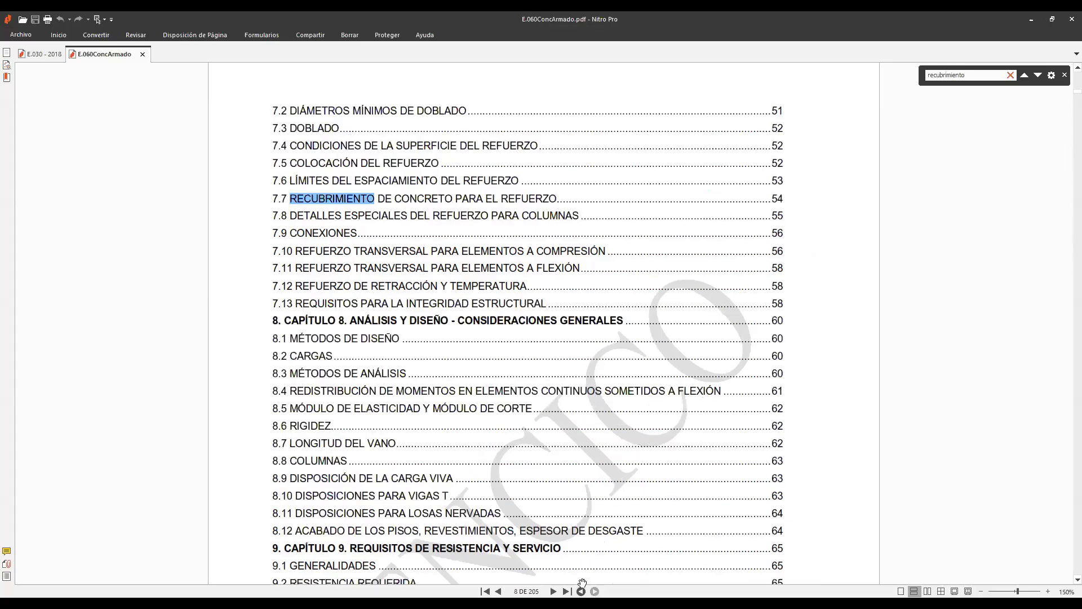
Go to page 54 of the standard and close the text search.
click(526, 591)
text(54)
key(Return)
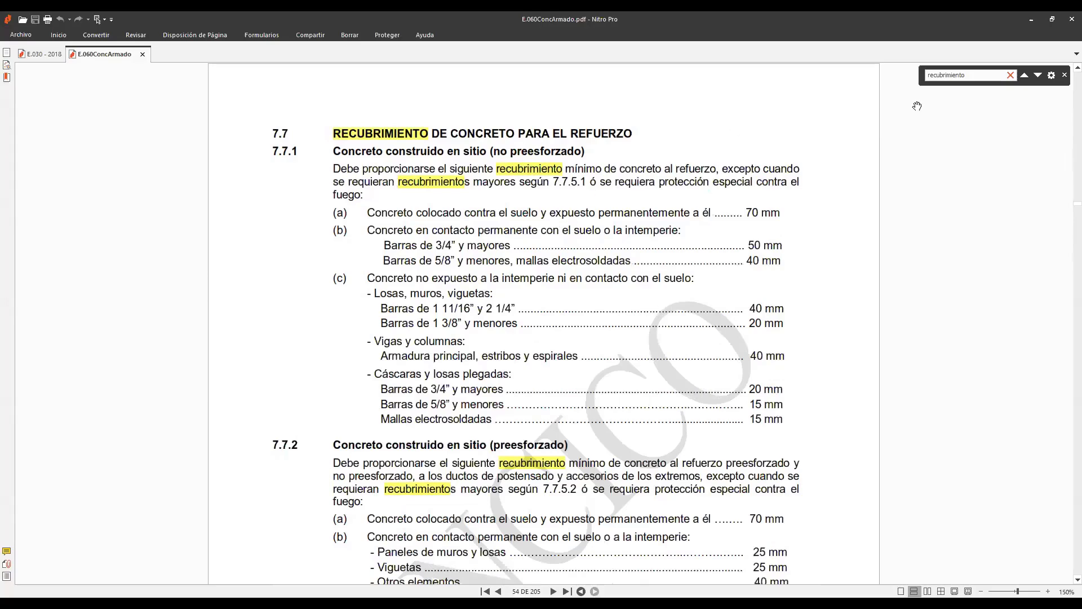
click(1067, 75)
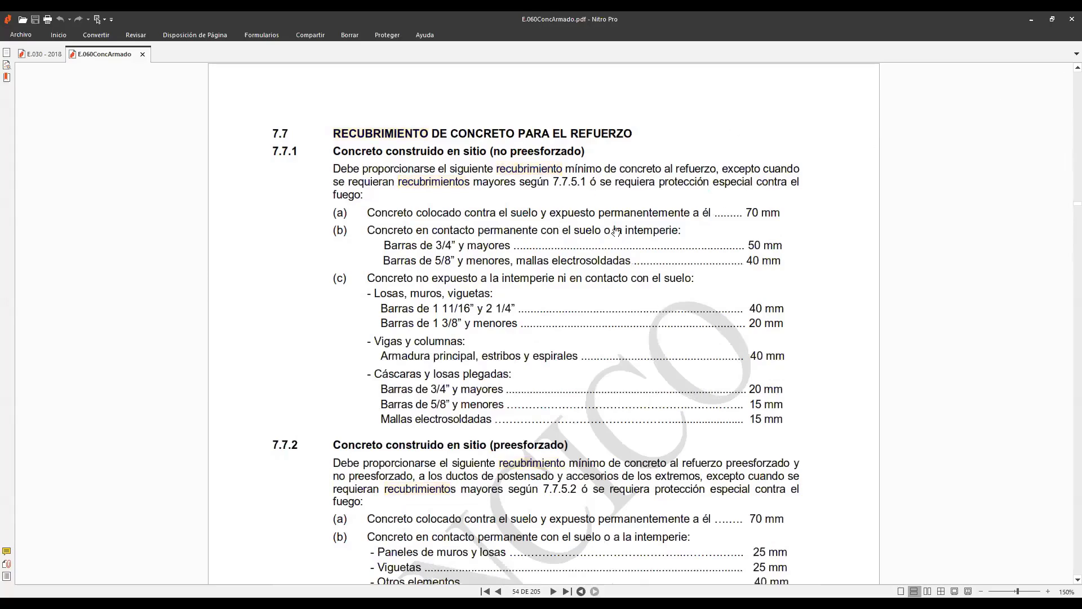
Enlarge section 7.7.1 and examine the minimum concrete covers by exposure condition and element type, including beams and columns.
ctrl+scroll(646, 124, up, 1)
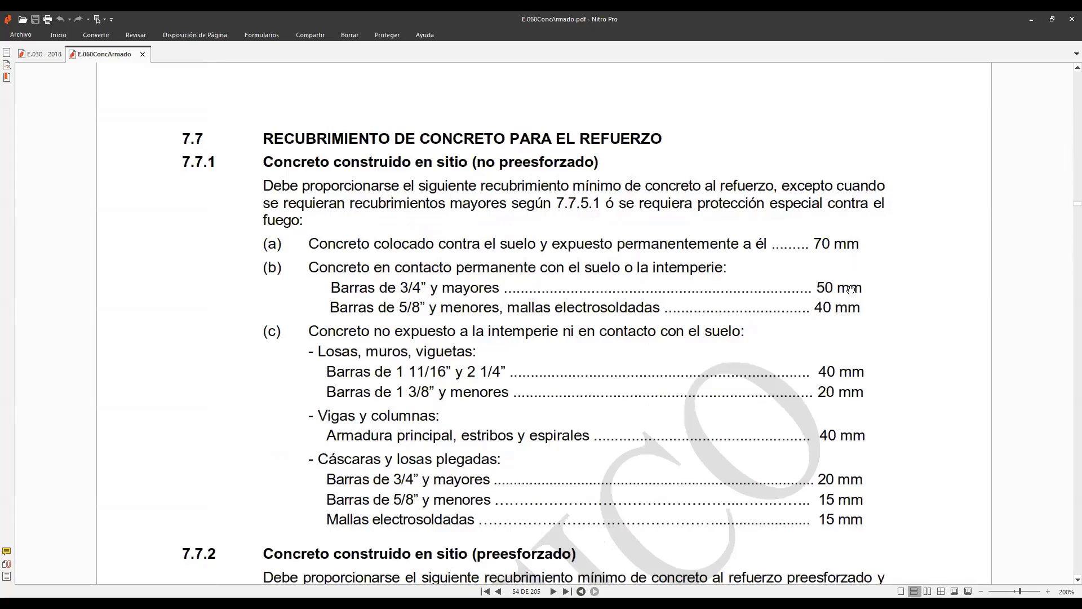
scroll(824, 324, down, 1)
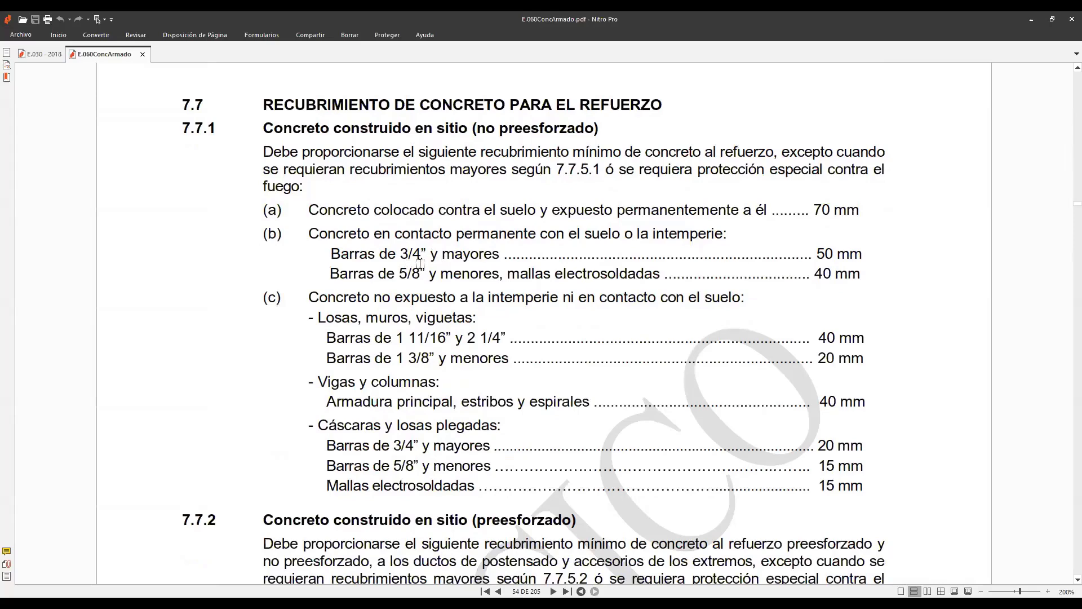
scroll(430, 297, down, 1)
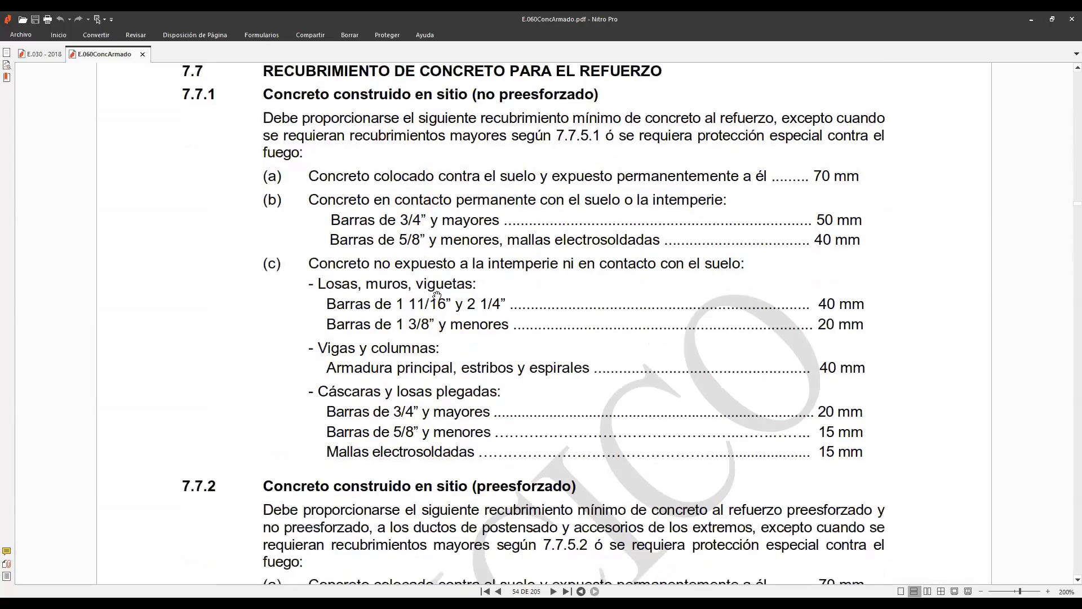
scroll(437, 295, down, 1)
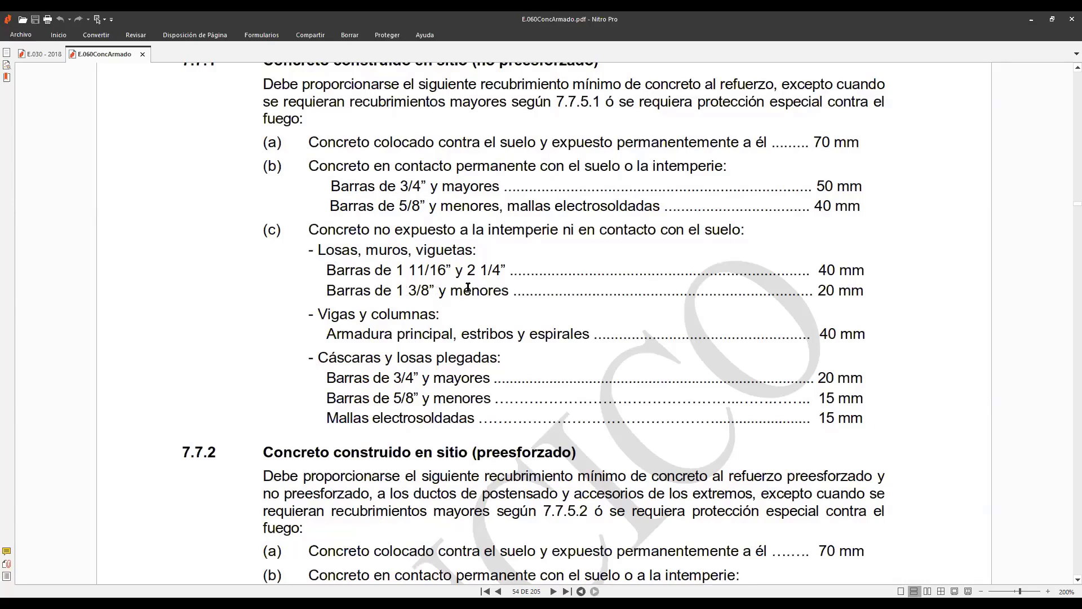
scroll(338, 296, up, 1)
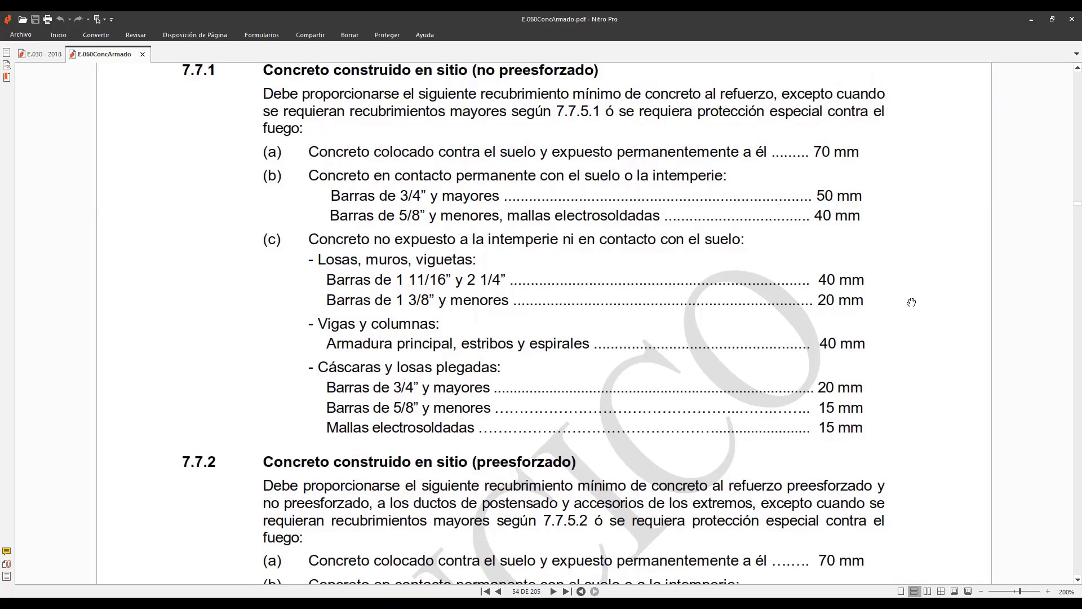
scroll(730, 306, up, 1)
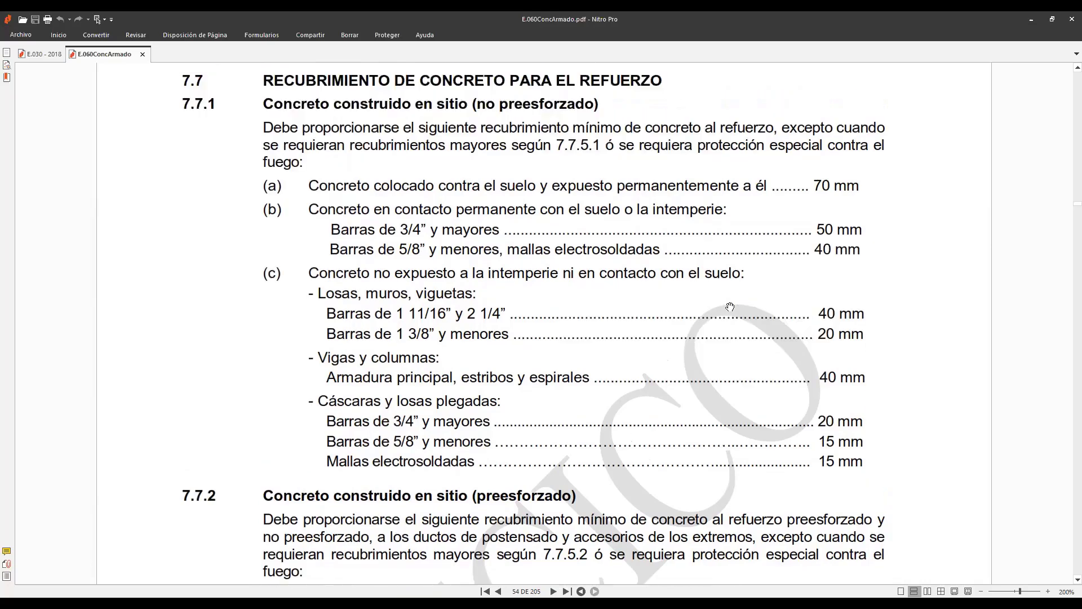
scroll(479, 382, down, 2)
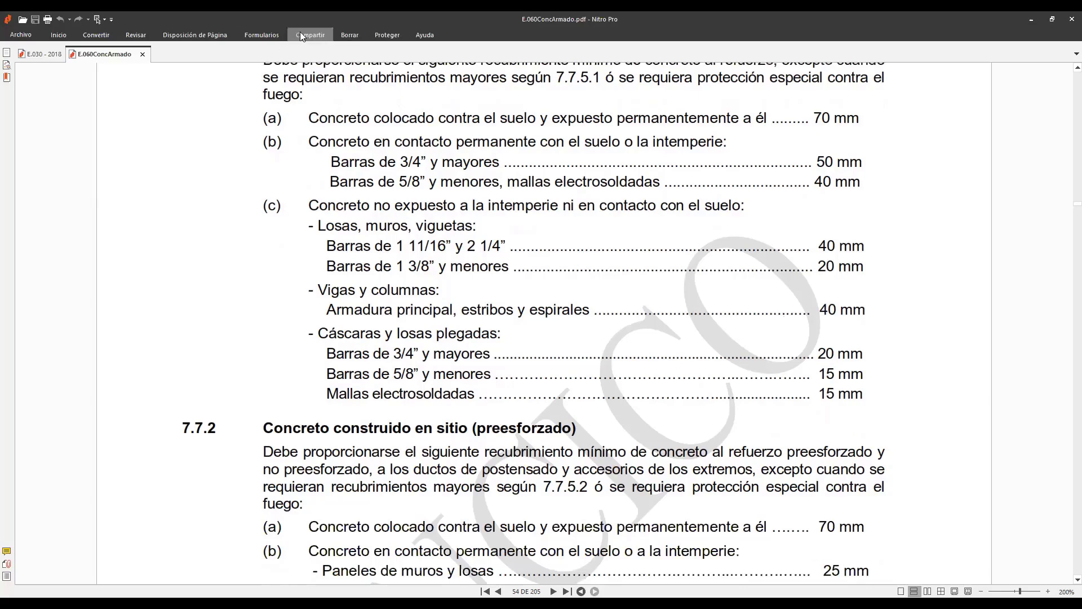
Draw a freehand square column section beside clause 7.7.1 (c), with one rebar dot near each of its four corners.
click(135, 35)
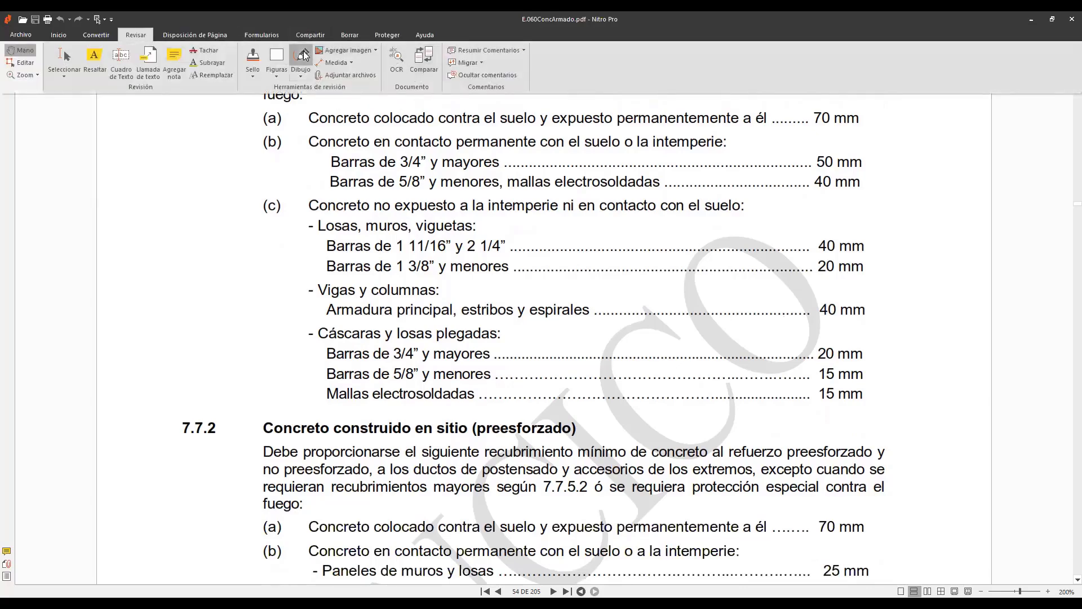
click(299, 54)
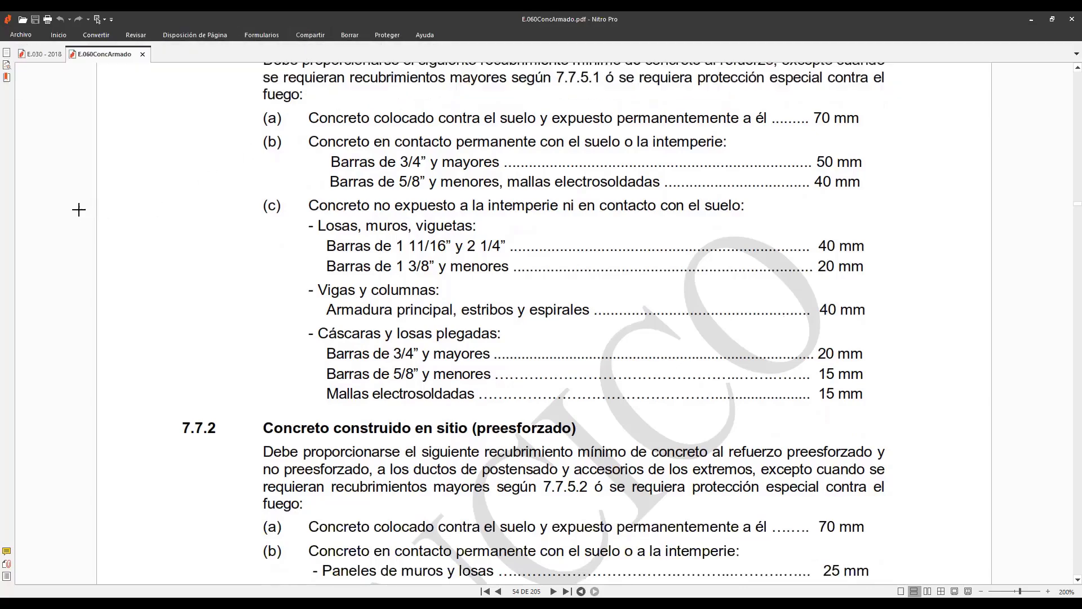
ctrl+scroll(78, 210, up, 1)
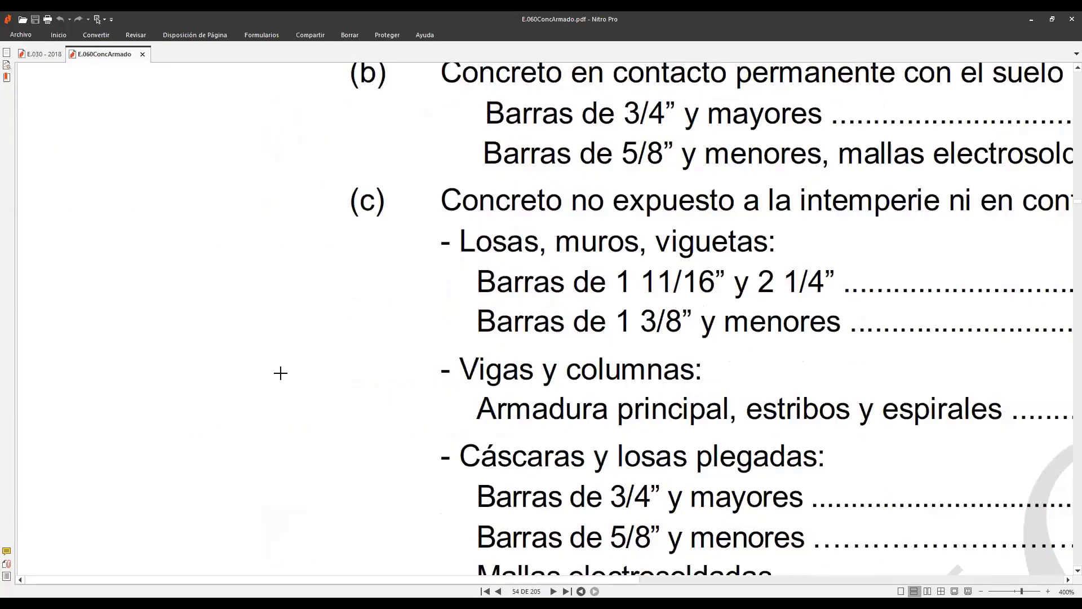
mouse_move(76, 195)
mouse_down()
mouse_move(84, 340)
mouse_move(106, 406)
mouse_move(343, 411)
mouse_move(329, 167)
mouse_move(104, 175)
mouse_move(75, 180)
mouse_move(75, 198)
mouse_up()
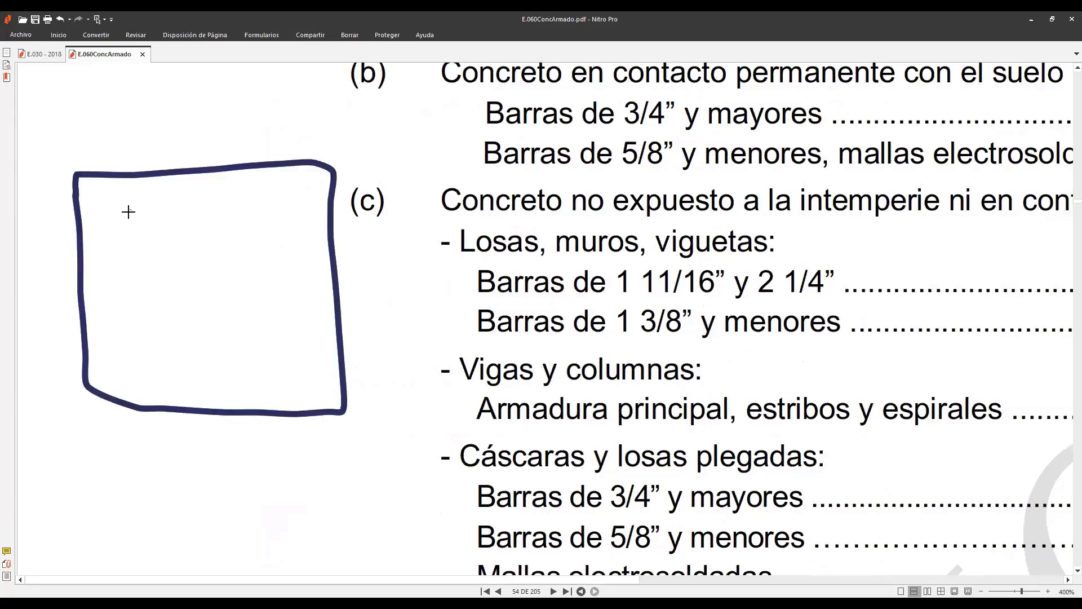
click(130, 211)
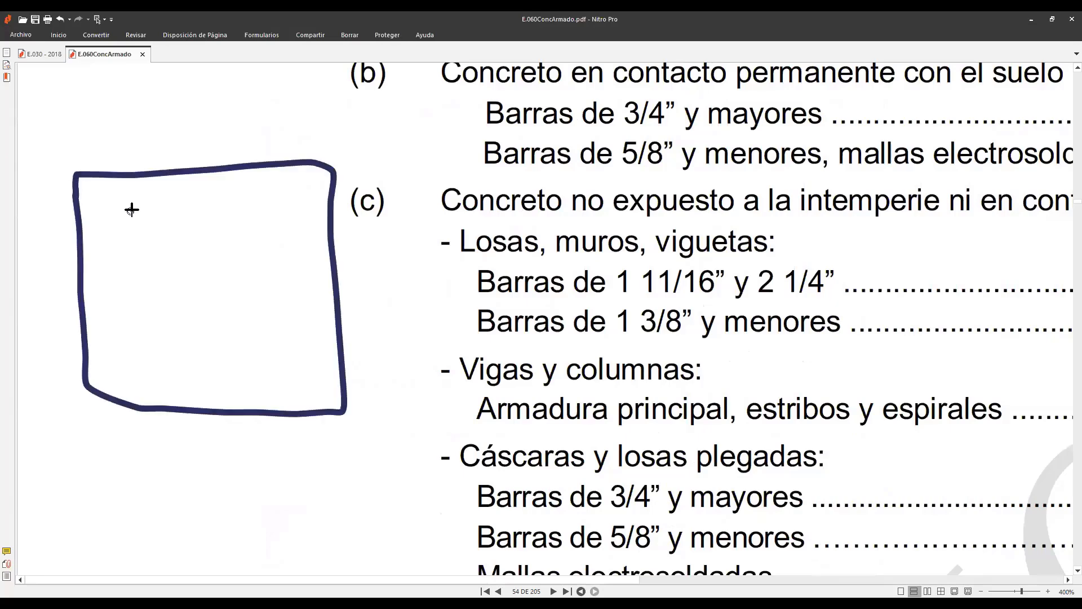
click(283, 203)
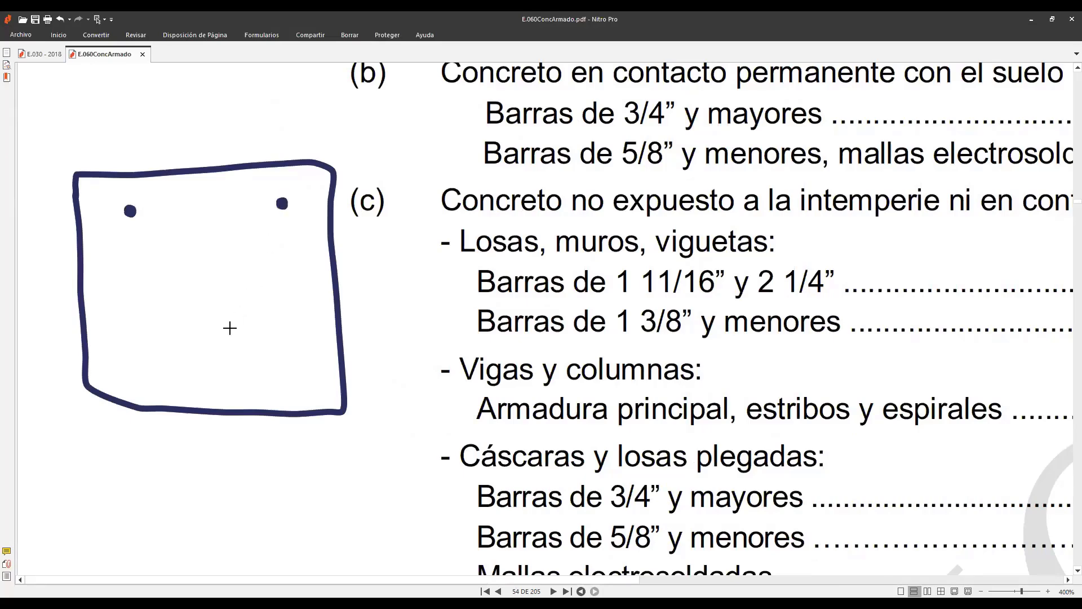
click(137, 375)
click(287, 371)
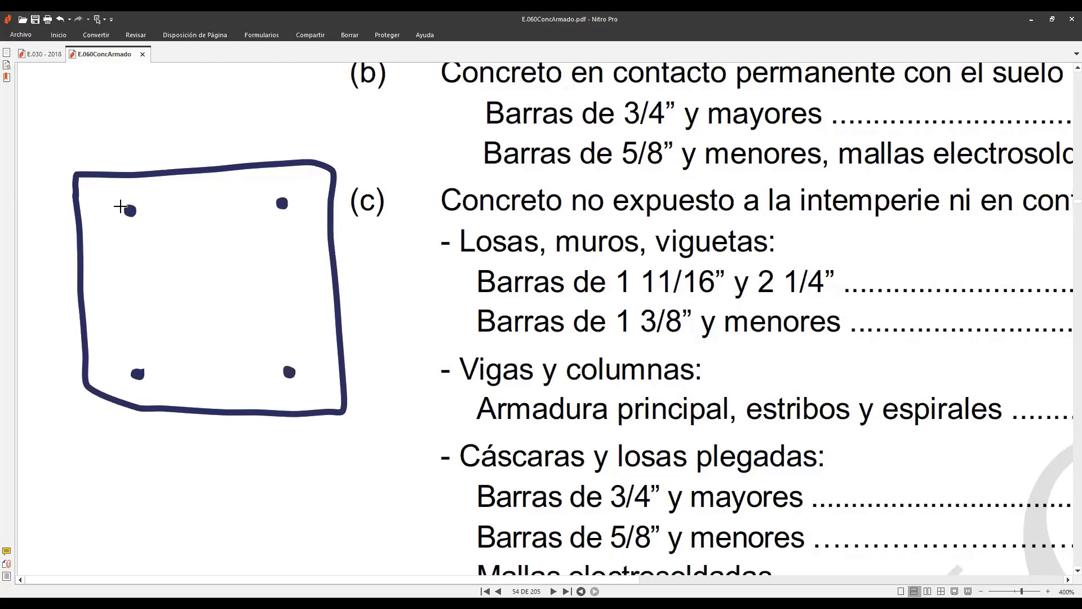
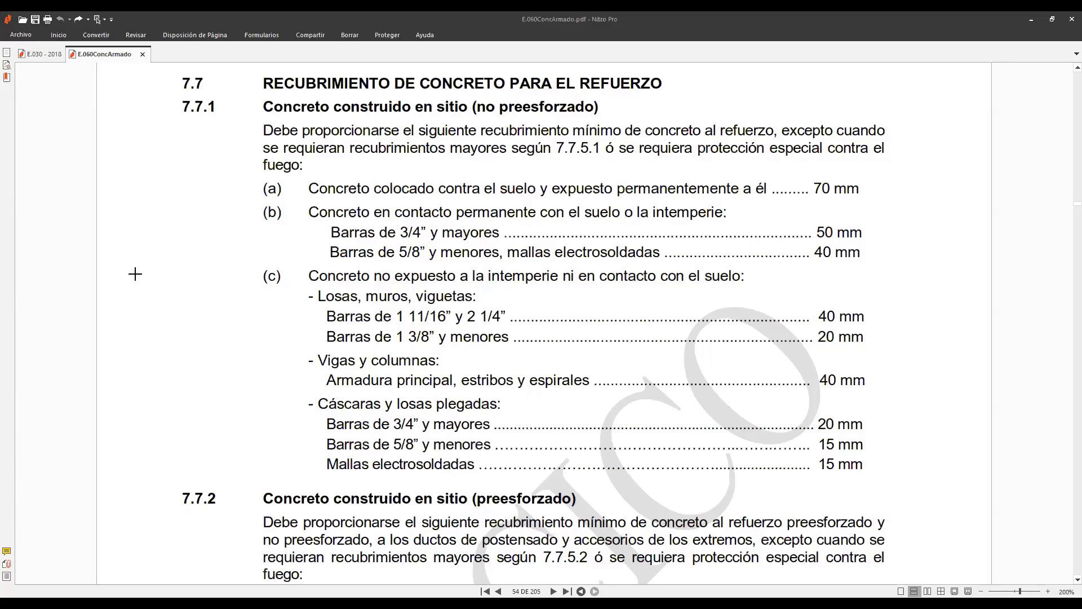
Sketch a tall rectangular section beside clause 7.7.1, split by a horizontal line, with C above, T and two bars below, and an arrow at the upper edge.
mouse_move(120, 236)
mouse_down()
mouse_move(125, 378)
mouse_move(233, 399)
mouse_move(239, 246)
mouse_move(220, 219)
mouse_move(117, 234)
mouse_up()
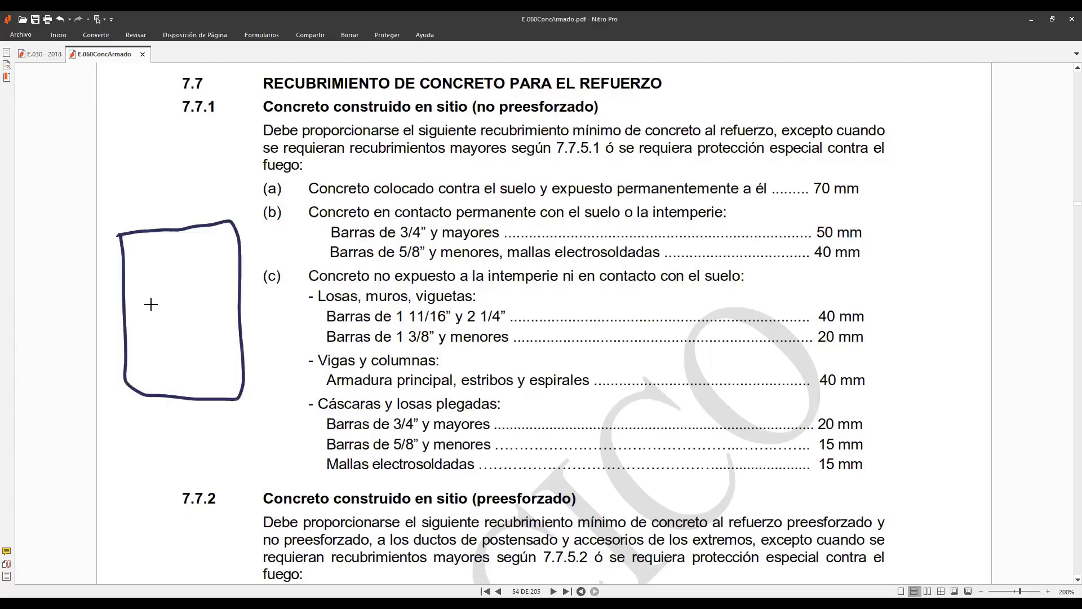
drag(103, 287, 270, 280)
drag(199, 251, 203, 268)
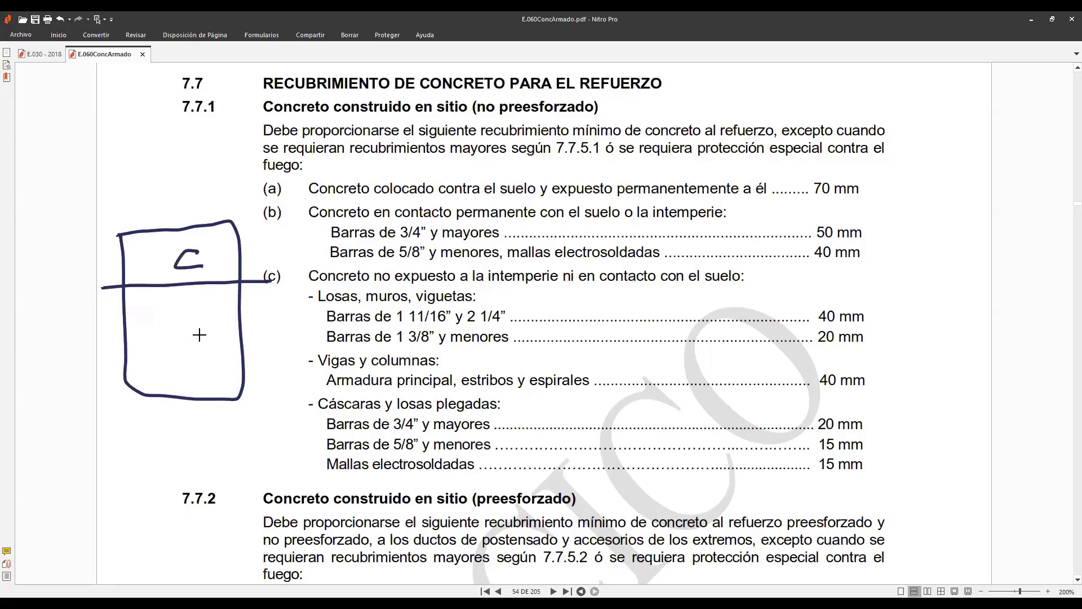
mouse_move(165, 336)
mouse_down()
mouse_move(201, 336)
mouse_move(179, 359)
mouse_up()
click(159, 370)
click(214, 372)
mouse_move(288, 236)
mouse_down()
mouse_move(251, 235)
mouse_move(269, 229)
mouse_up()
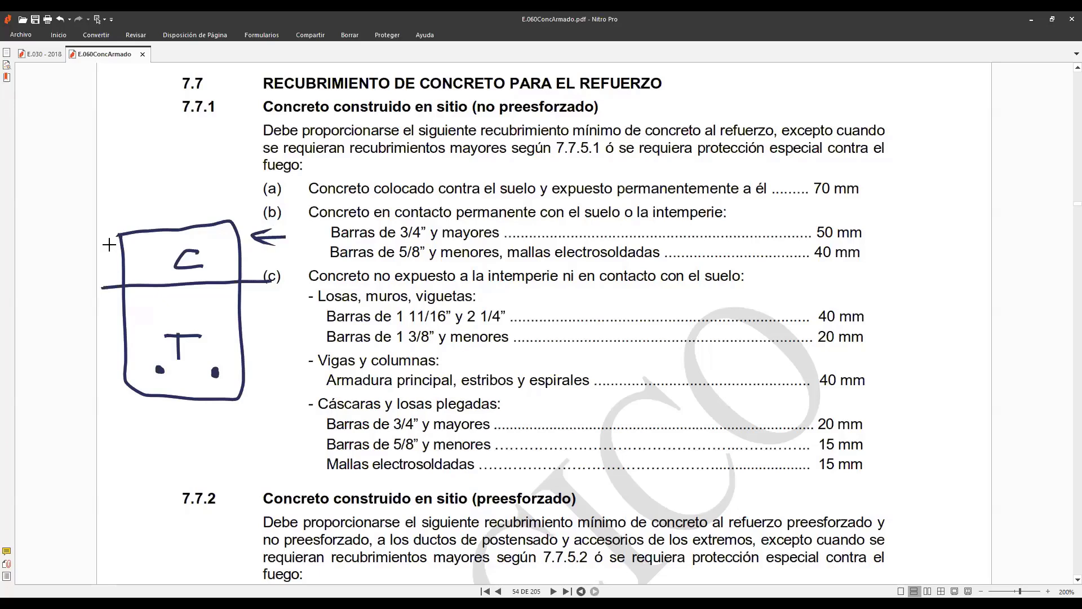
mouse_move(141, 398)
mouse_down()
mouse_move(142, 386)
mouse_move(140, 397)
mouse_up()
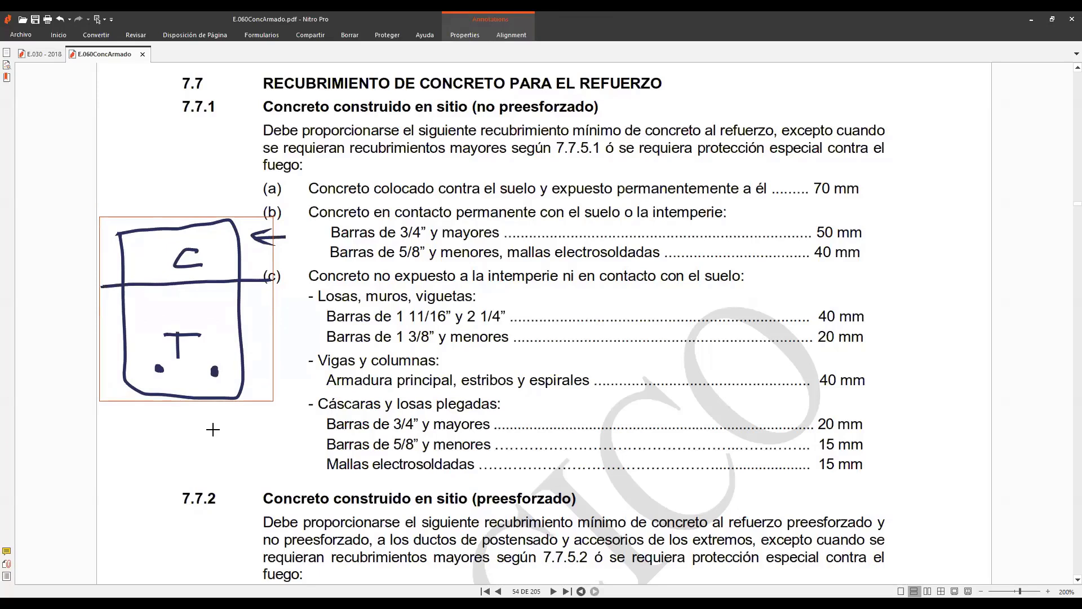
Undo the freehand section sketch beside clause 7.7.1 and switch back to ETABS.
click(228, 398)
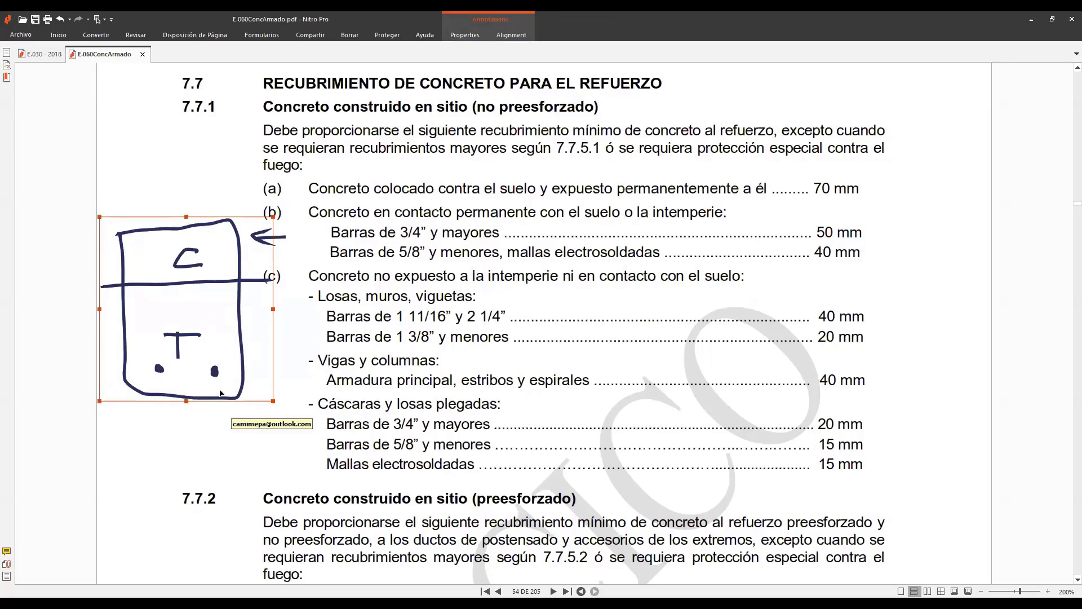
key(ctrl+z)
key(ctrl+z)
key(ctrl+z)
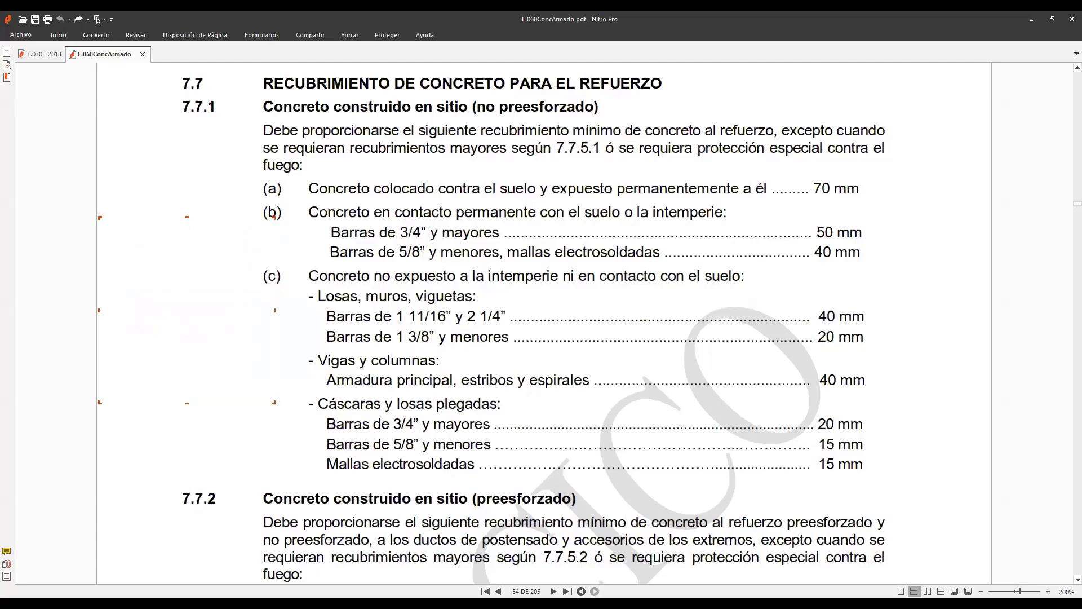
key(alt+Tab)
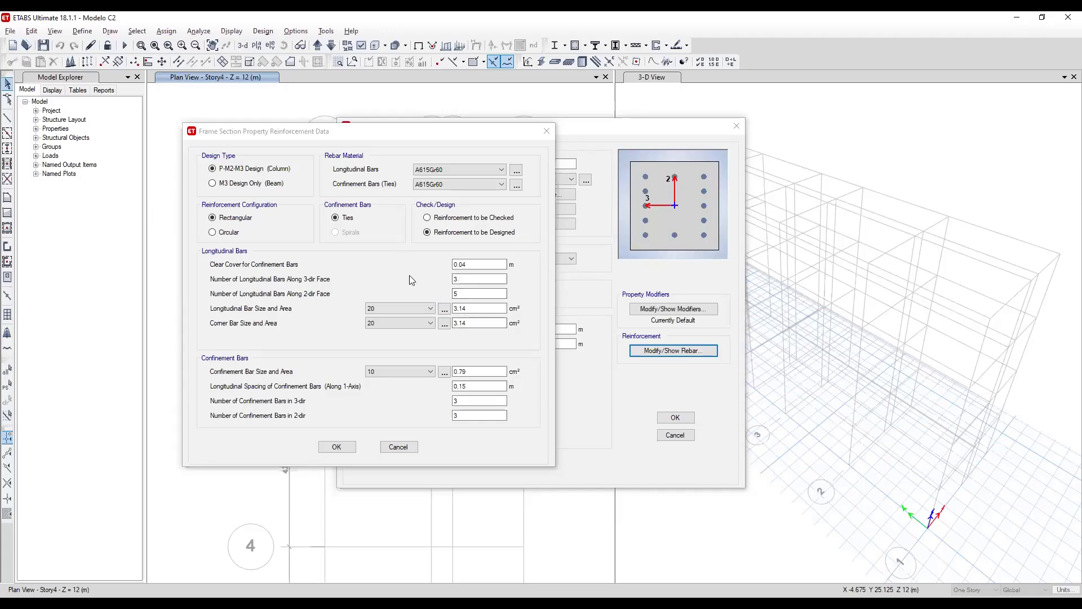
Set the column's longitudinal bars to 3 along the 3-dir face and 3 along the 2-dir face.
click(465, 280)
drag(463, 283, 440, 292)
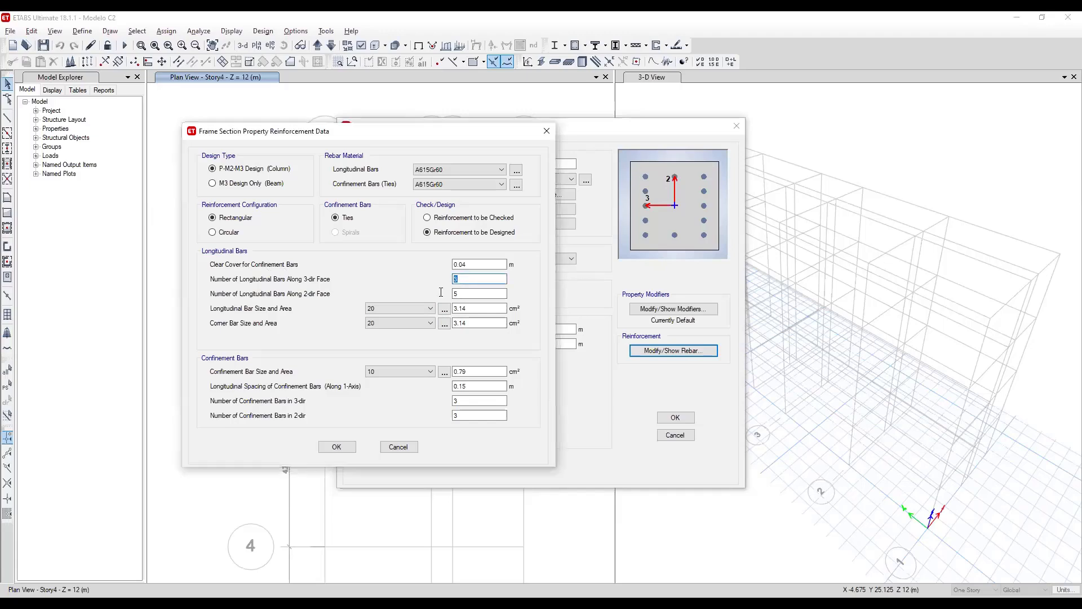
key(Tab)
text(3)
click(475, 307)
key(shift+Tab)
click(456, 279)
key(BackSpace)
key(Tab)
click(454, 278)
key(Tab)
key(shift+Tab)
key(Tab)
key(shift+Tab)
Examine the selectable longitudinal bar sizes and the current reinforcing bar set, leaving both as they are.
click(403, 311)
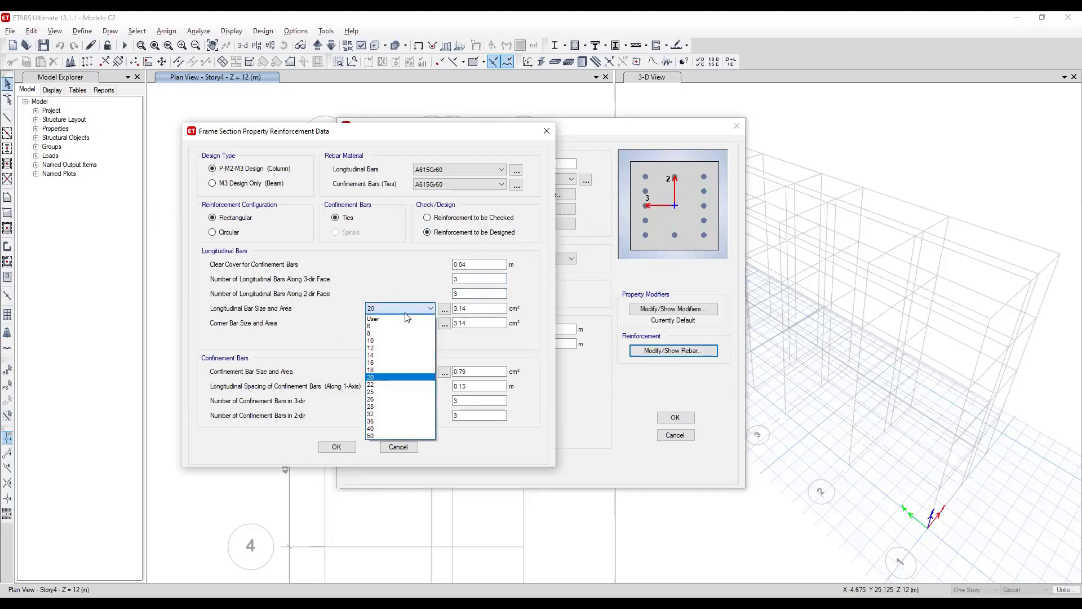
click(416, 312)
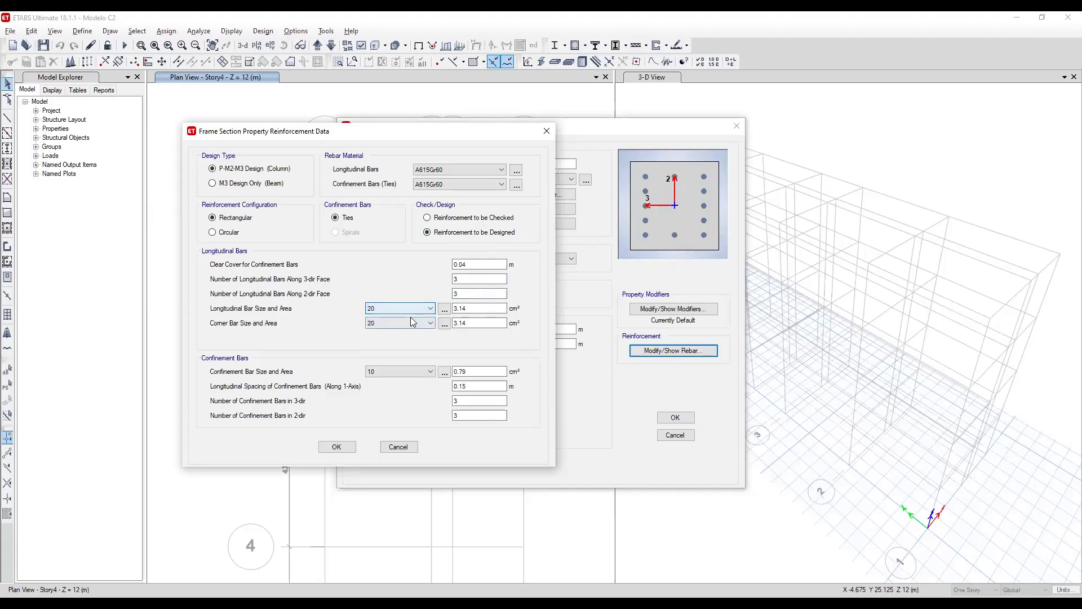
click(420, 325)
click(430, 310)
click(444, 310)
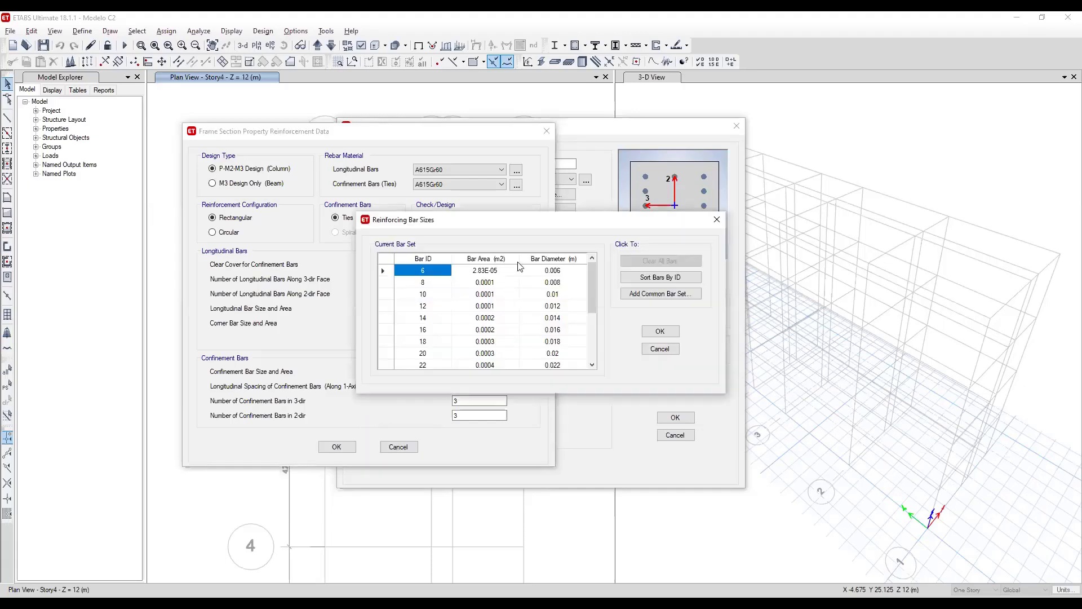
click(658, 351)
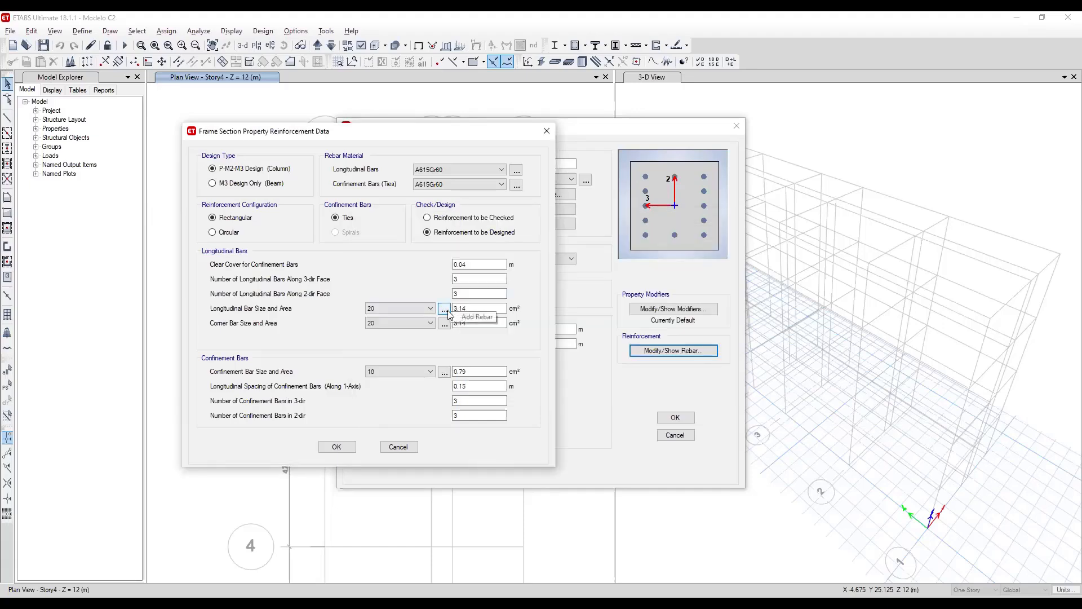
Add the U.S. Customary common bar set to the reinforcing bar sizes from the longitudinal bar setting.
click(444, 310)
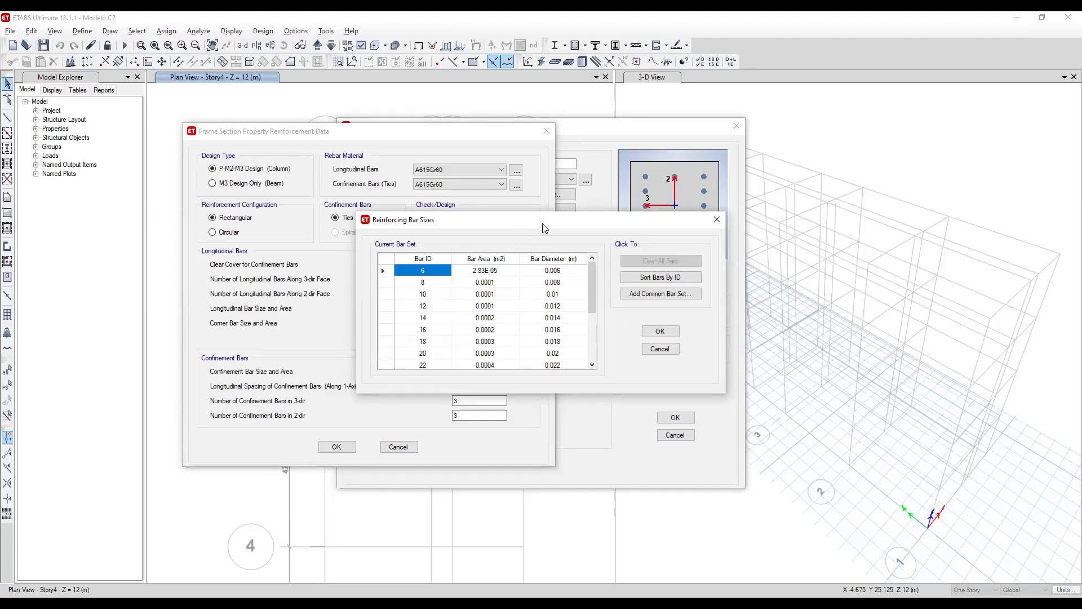
drag(542, 224, 541, 219)
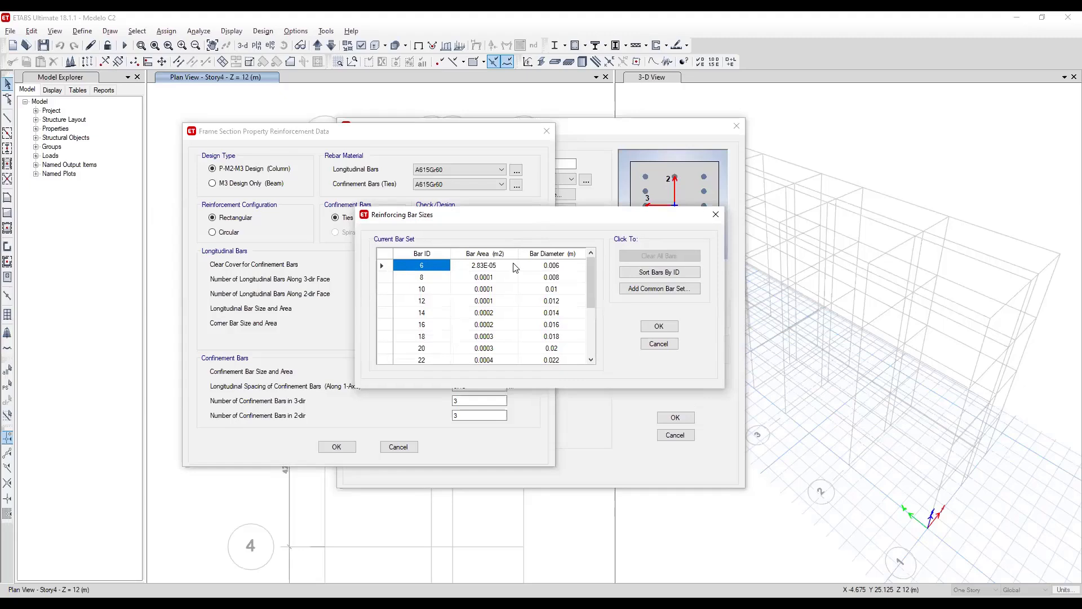
click(549, 288)
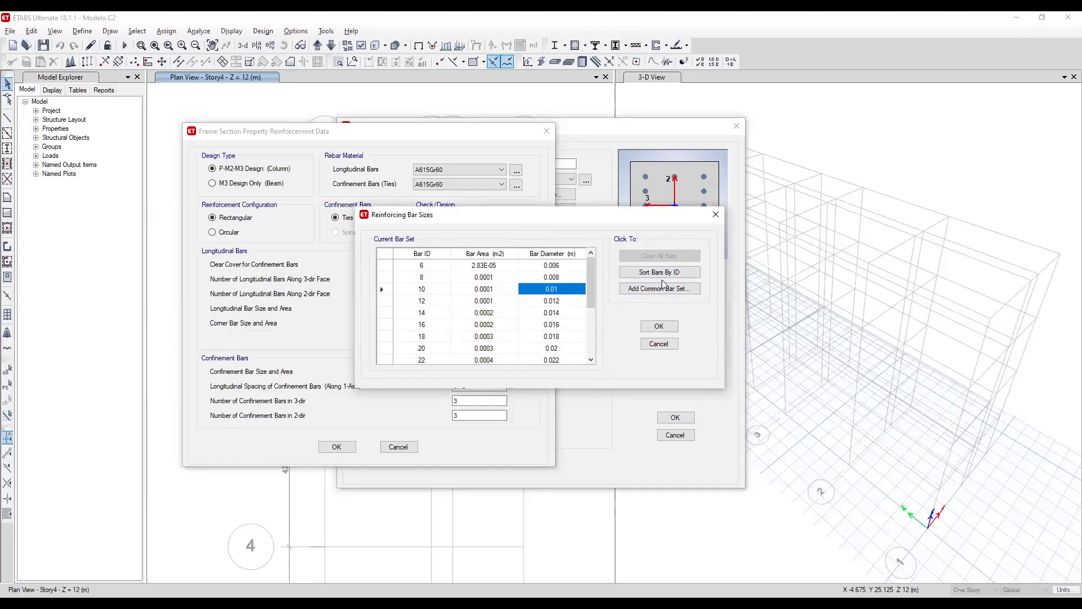
click(643, 290)
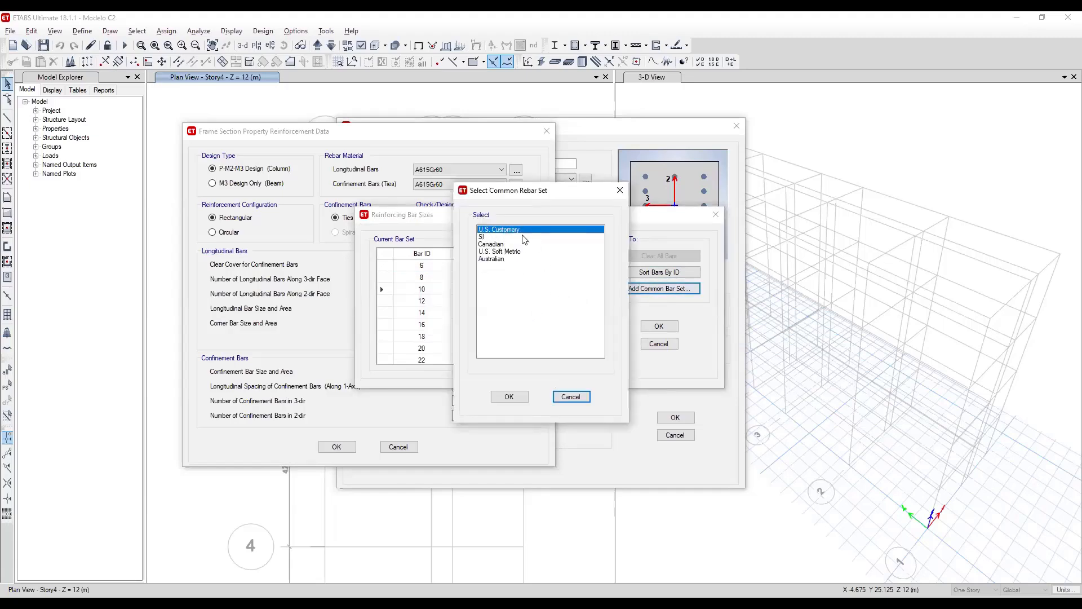
click(510, 397)
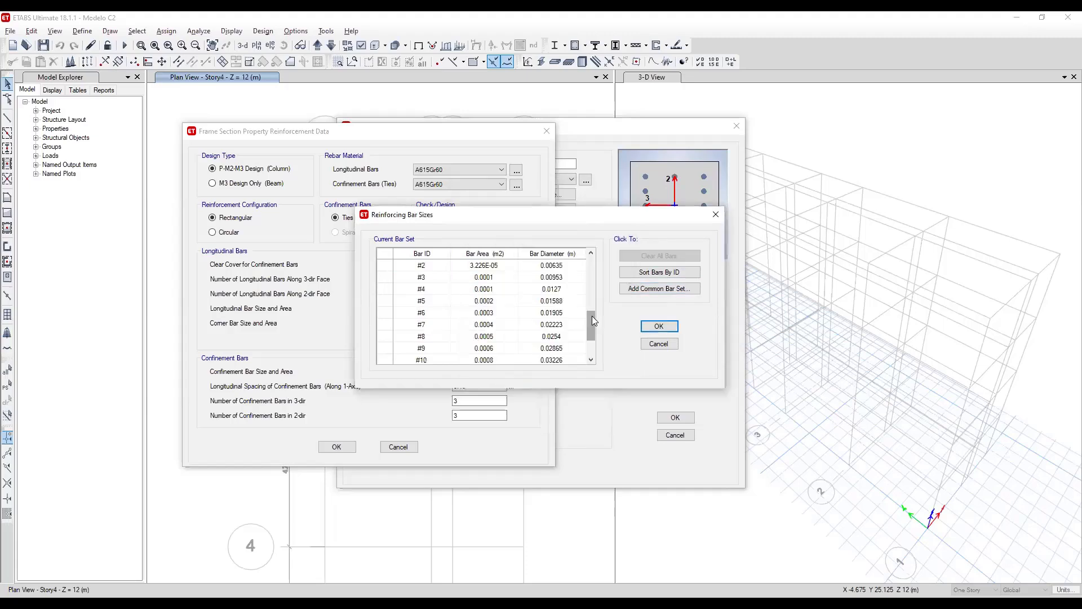
drag(590, 265, 589, 327)
click(658, 326)
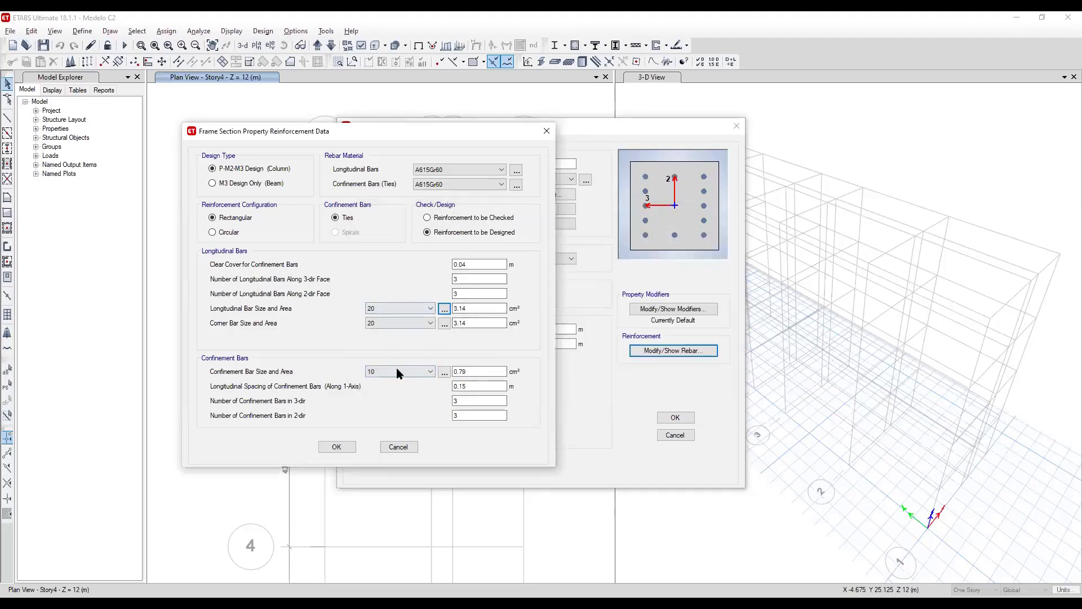
Accept the C35x35 reinforcement and section data and close the frame properties.
click(333, 447)
click(675, 418)
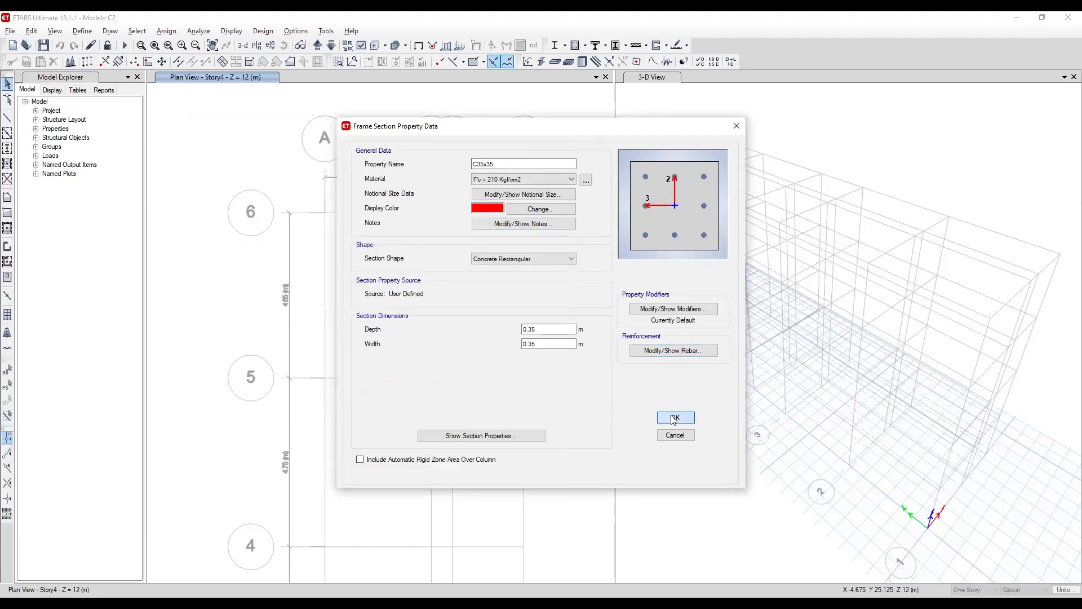
click(599, 422)
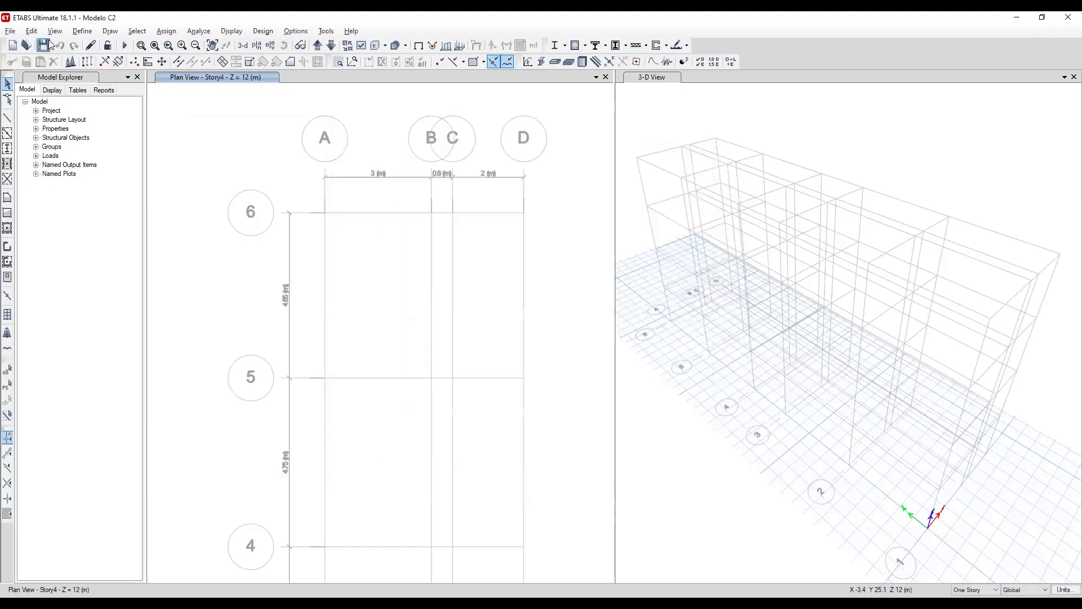
Clear all bars from the model's reinforcing bar sizes and load the U.S. Customary common set.
click(85, 31)
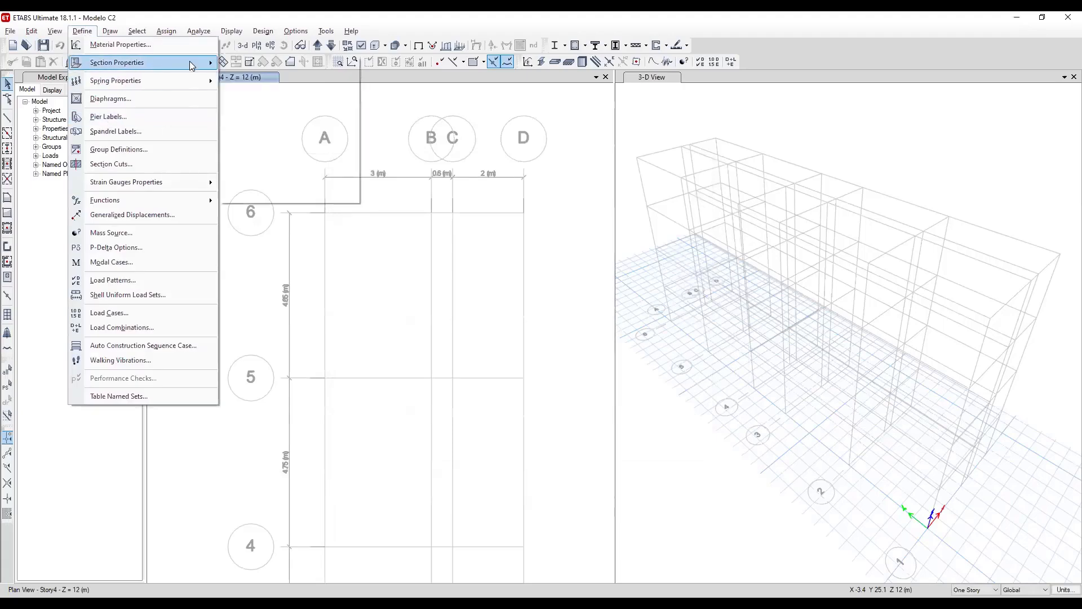
mouse_move(189, 61)
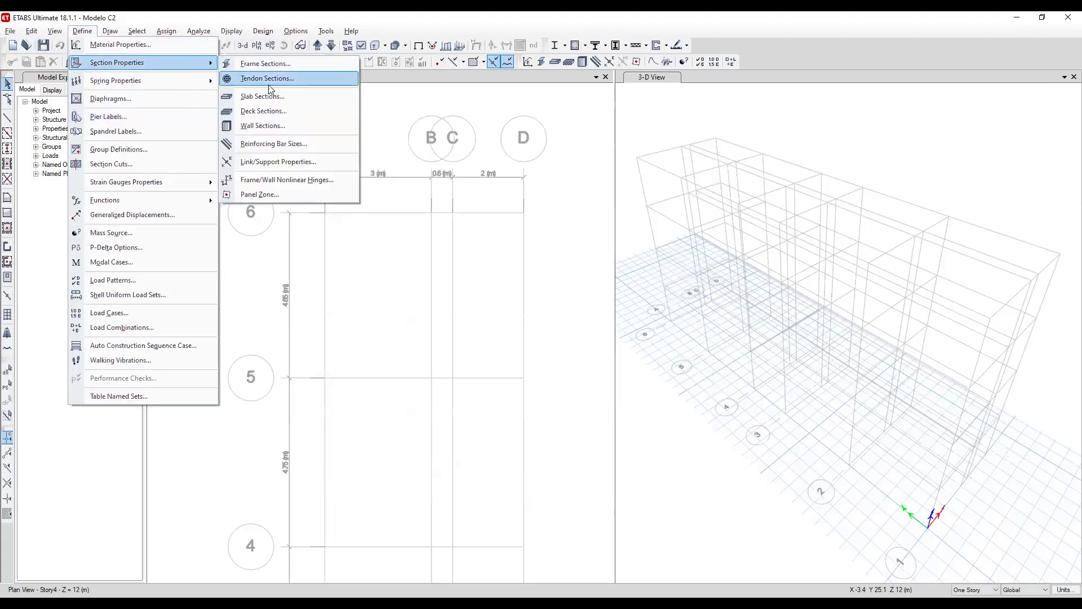
click(332, 144)
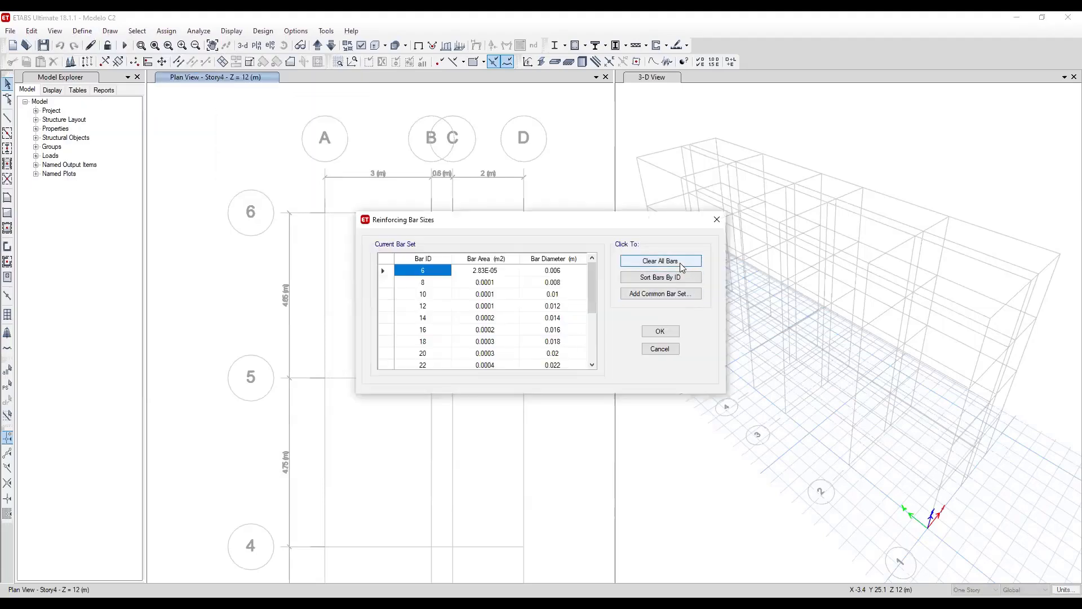
click(682, 265)
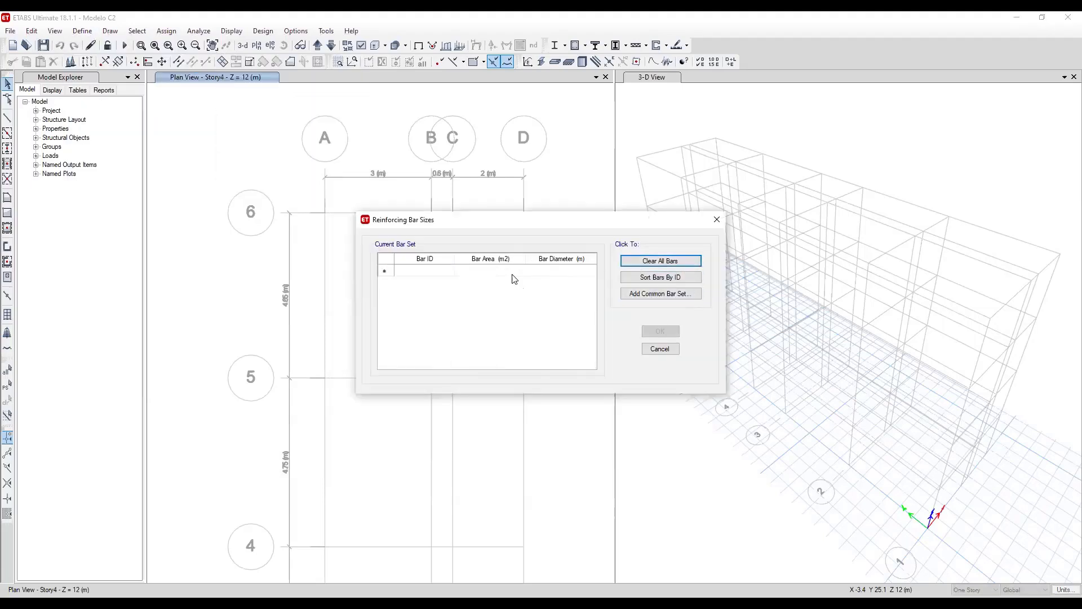
click(654, 296)
click(523, 399)
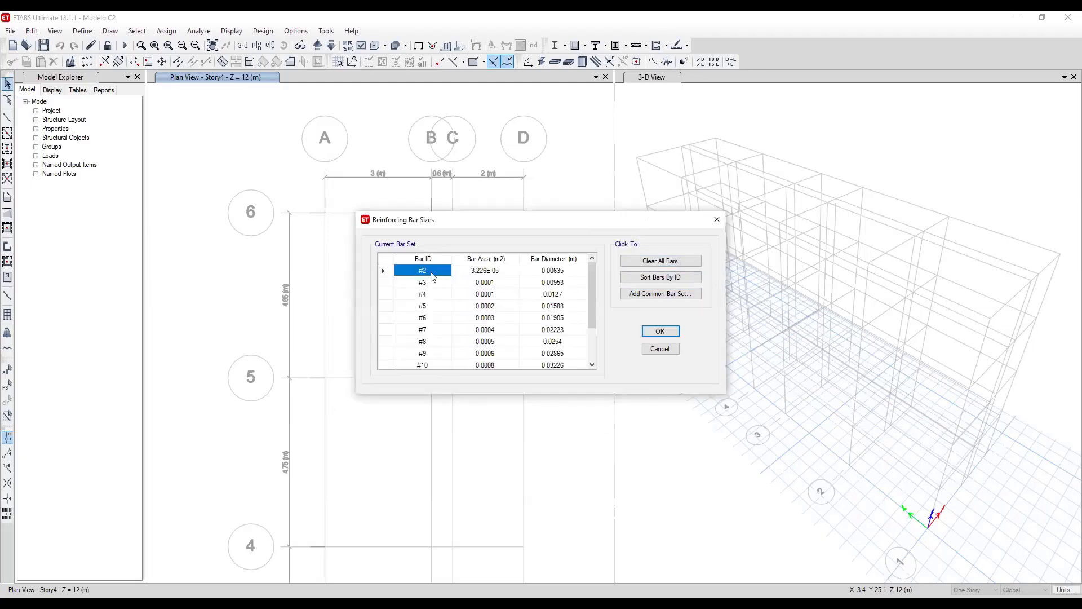
Rename bar IDs #3, #4, #5, #6 and #8 as 3/8", 1/2", 5/8", 3/4" and 1" respectively.
click(433, 283)
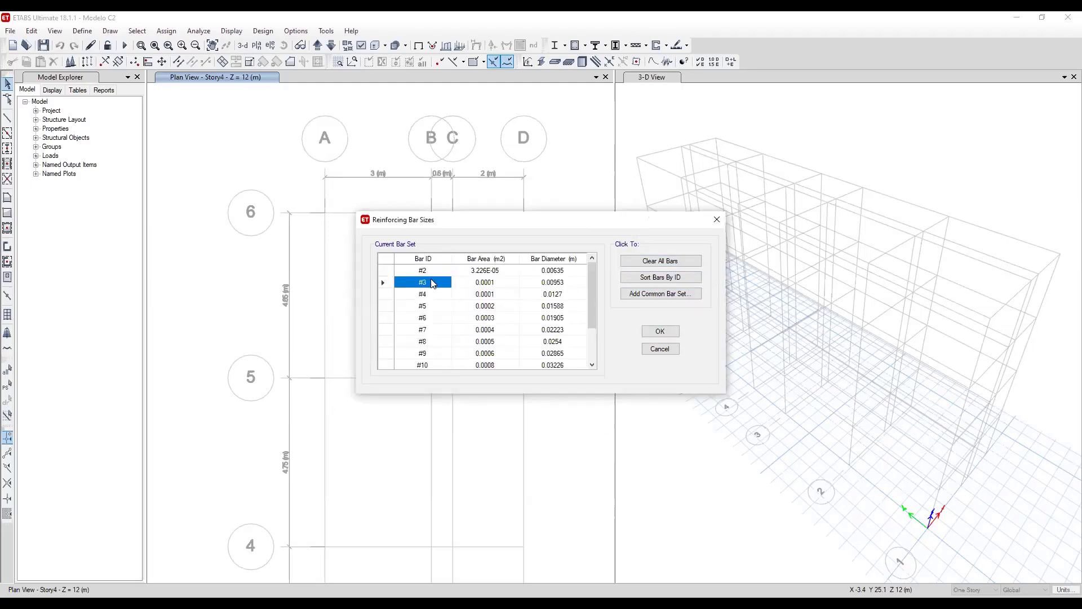
text(3)
click(445, 300)
text(1/2")
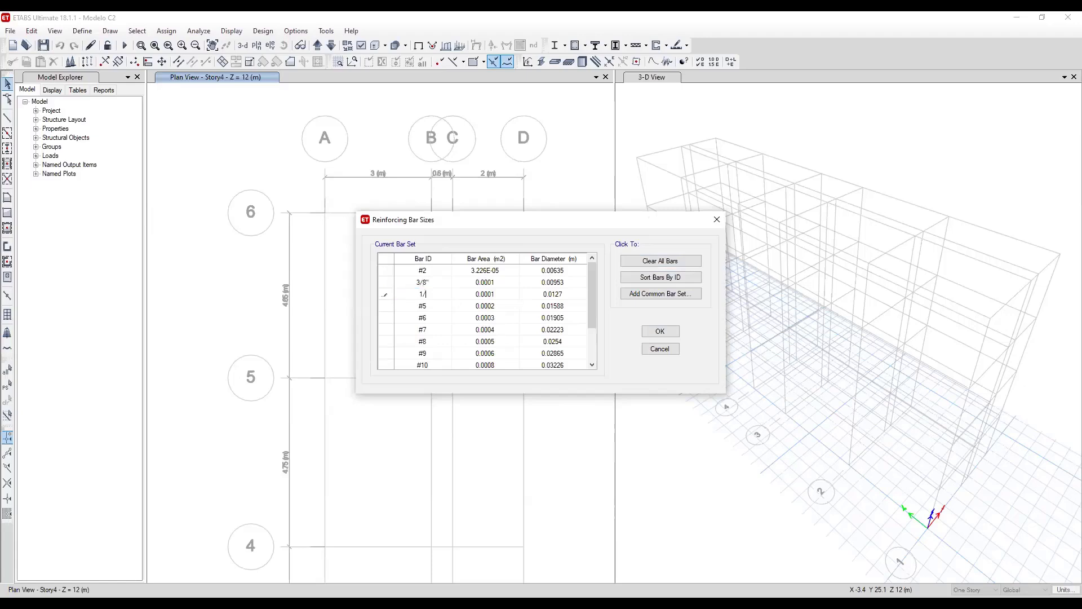
click(432, 309)
text(5)
click(426, 319)
text(3/4")
click(426, 345)
click(430, 333)
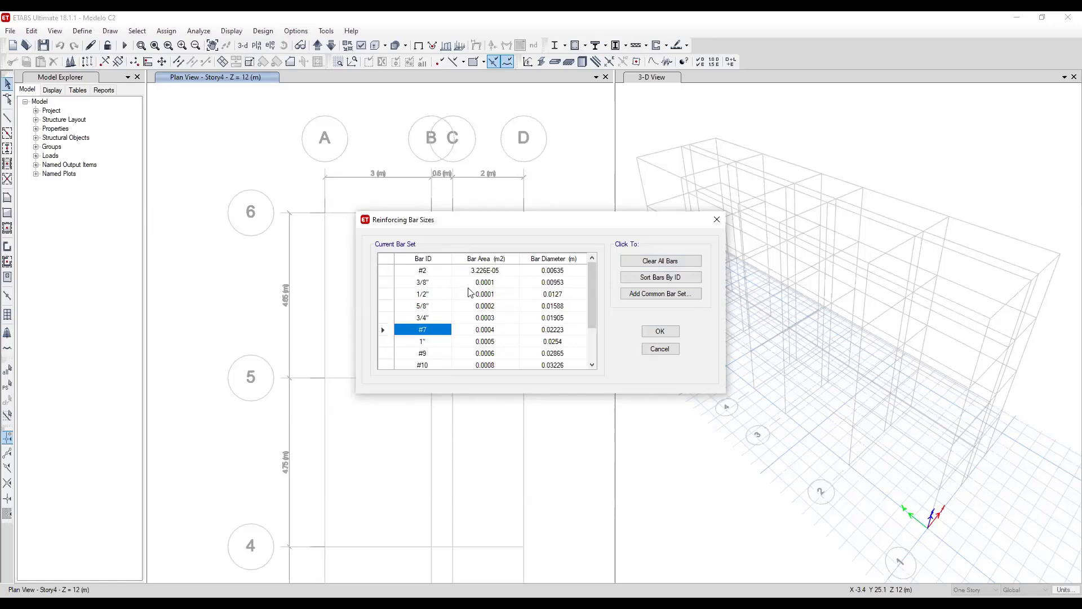
Review the renamed bar IDs in the current bar set and accept the reinforcing bar sizes.
click(431, 282)
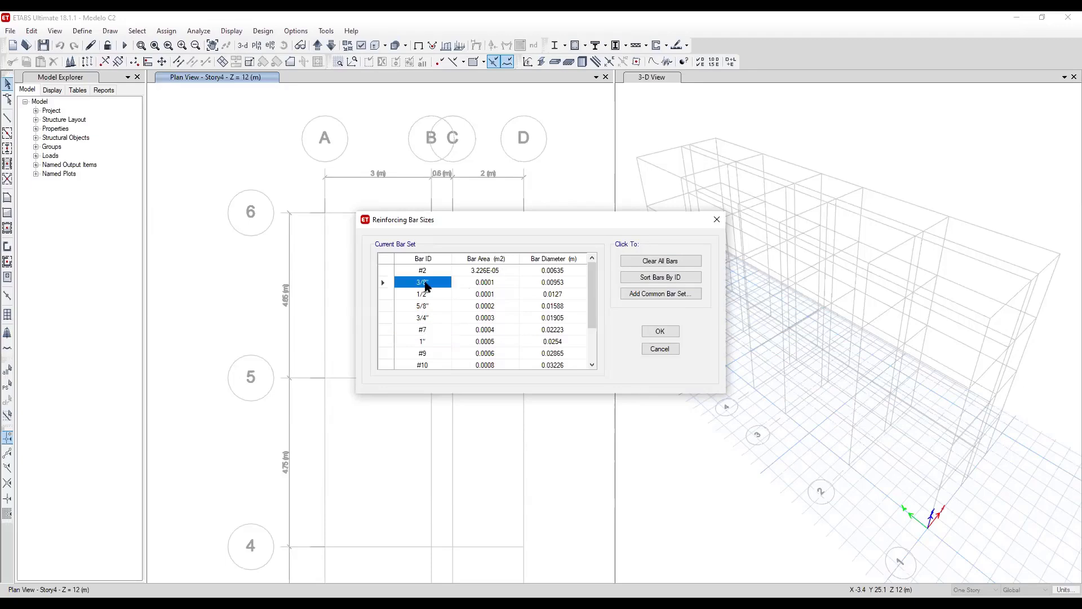
click(425, 295)
click(425, 304)
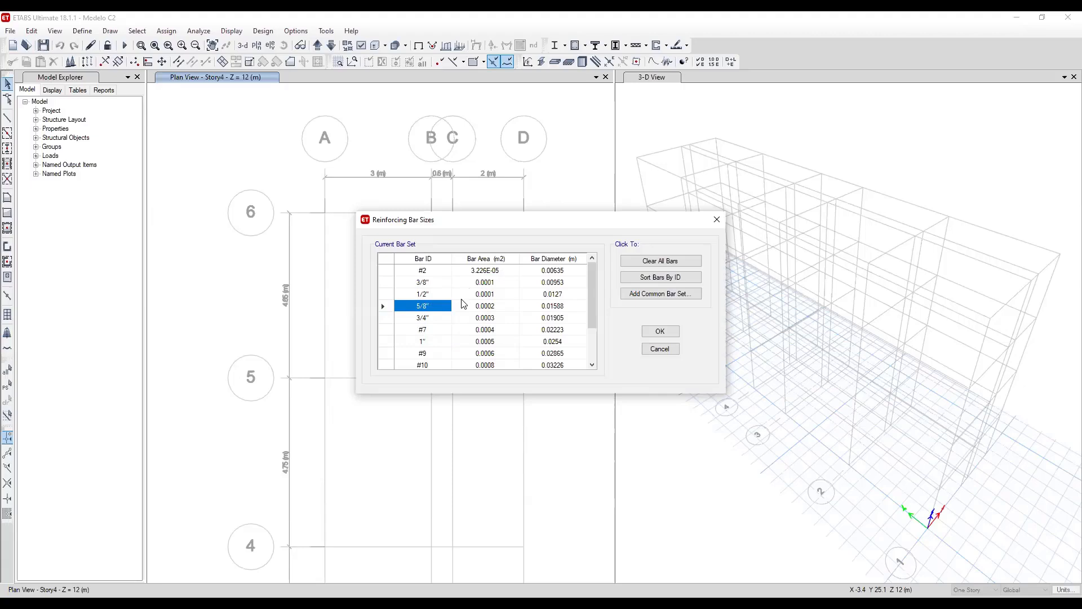
mouse_move(589, 296)
mouse_down()
mouse_move(611, 357)
mouse_move(594, 285)
mouse_up()
click(661, 332)
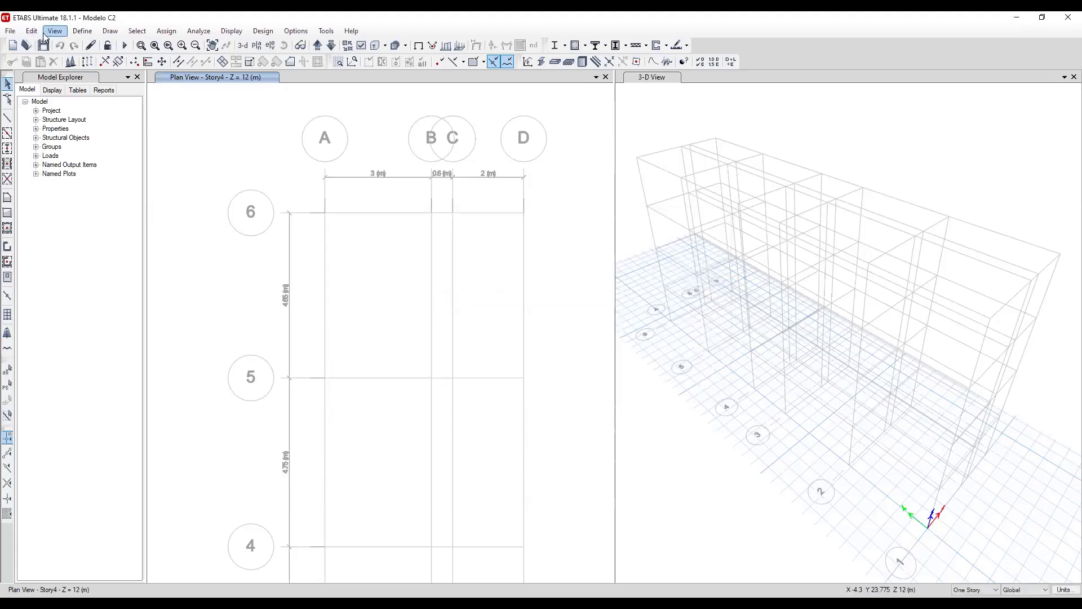
Edit the C35x35 section's reinforcement, setting the longitudinal bar size to 5/8" and the corner bar size to 3/4".
click(87, 33)
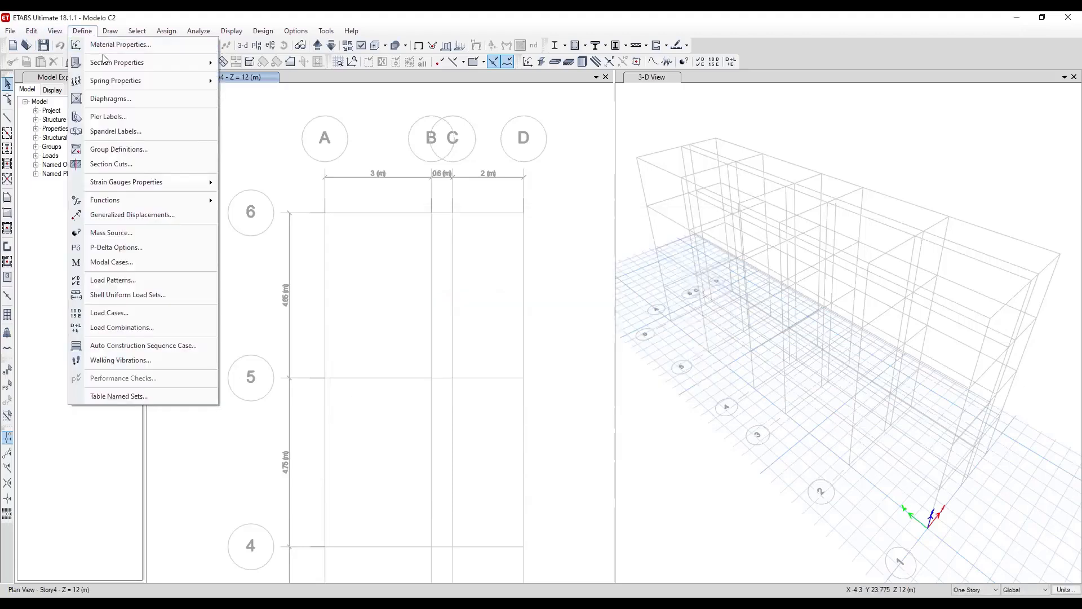
mouse_move(128, 62)
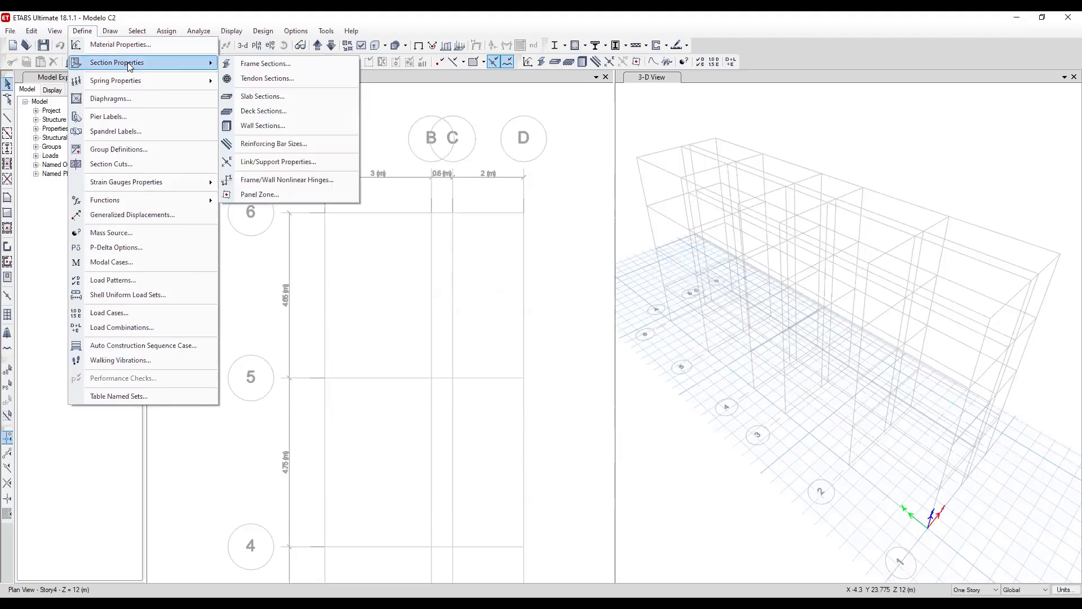
click(317, 67)
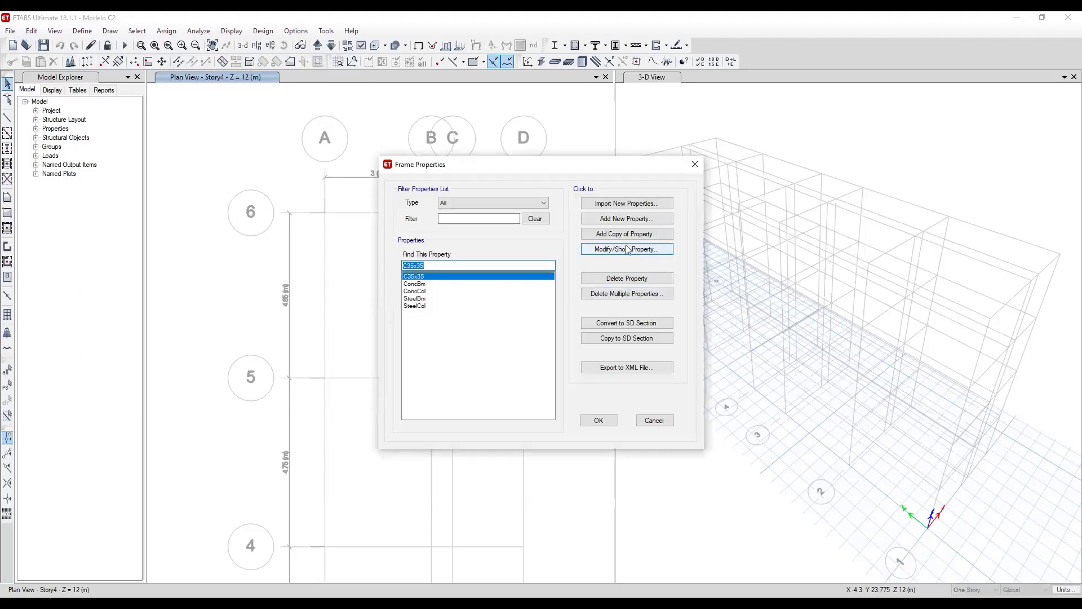
click(620, 248)
click(648, 352)
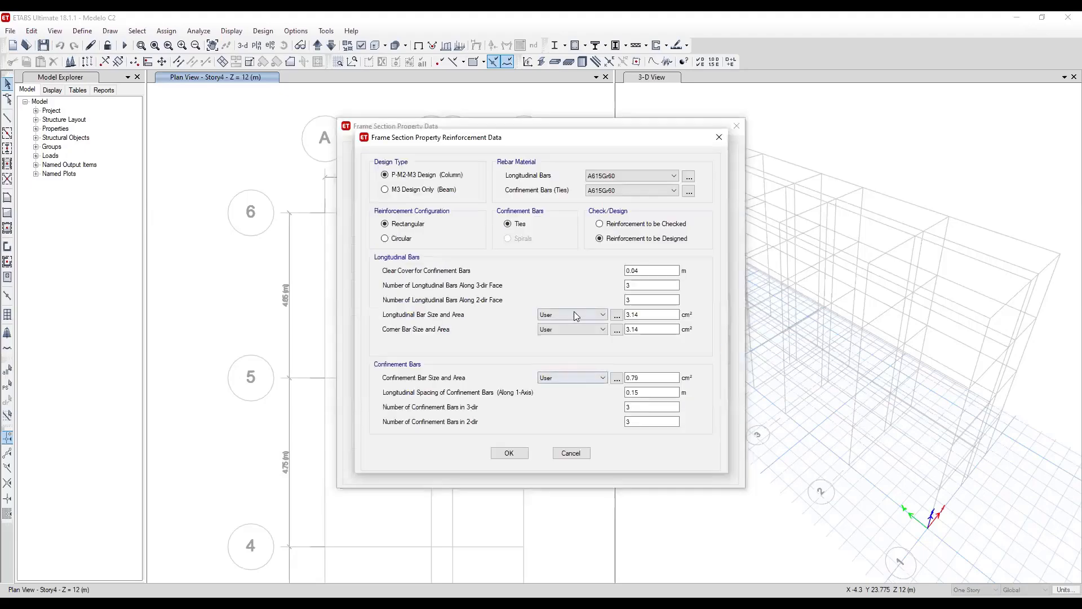
click(573, 315)
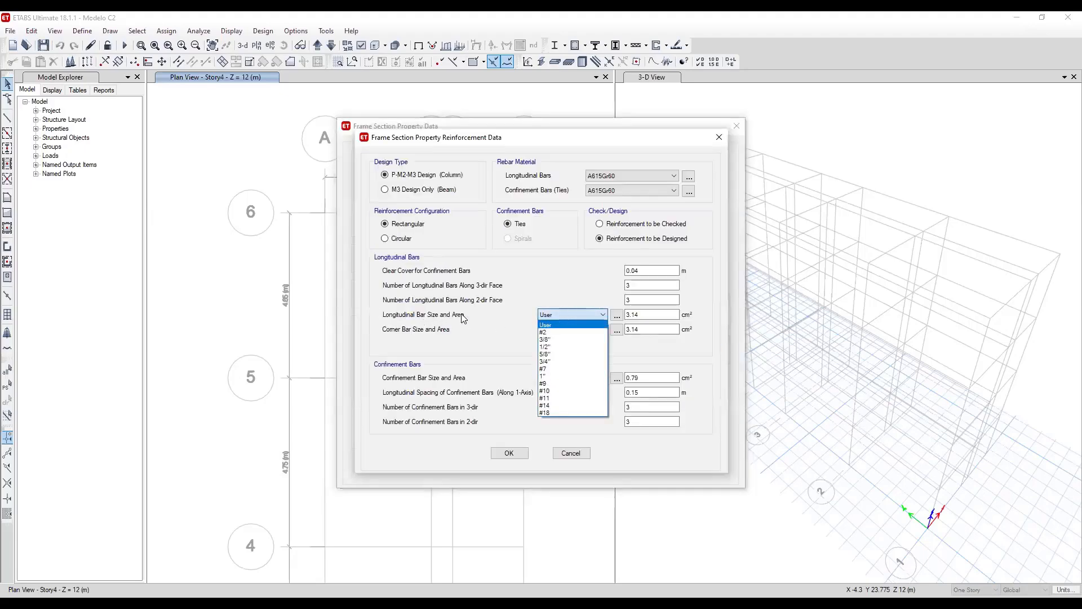
click(555, 355)
click(568, 331)
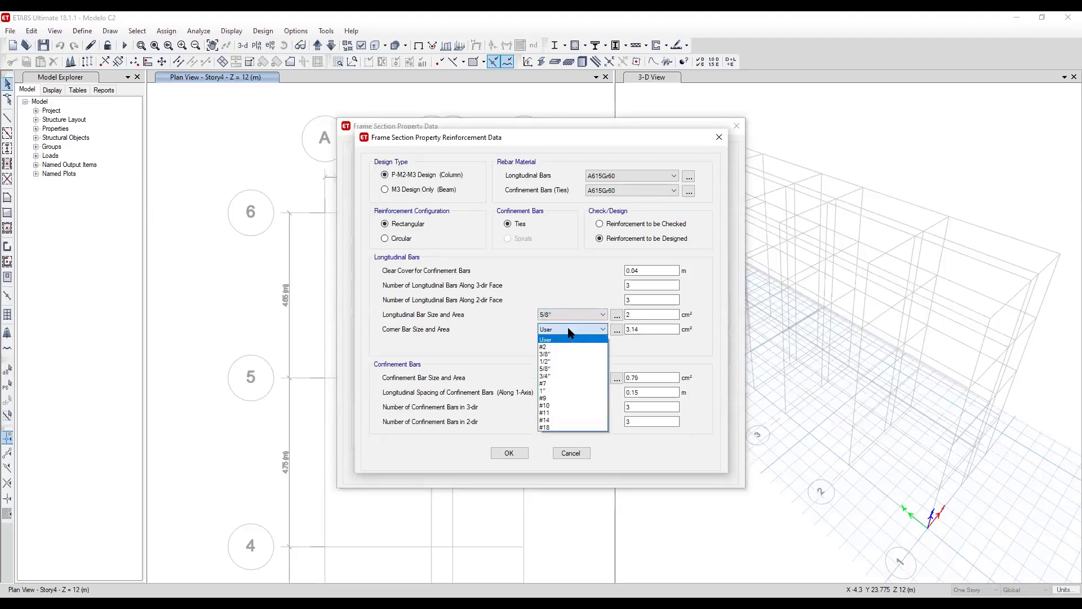
click(546, 370)
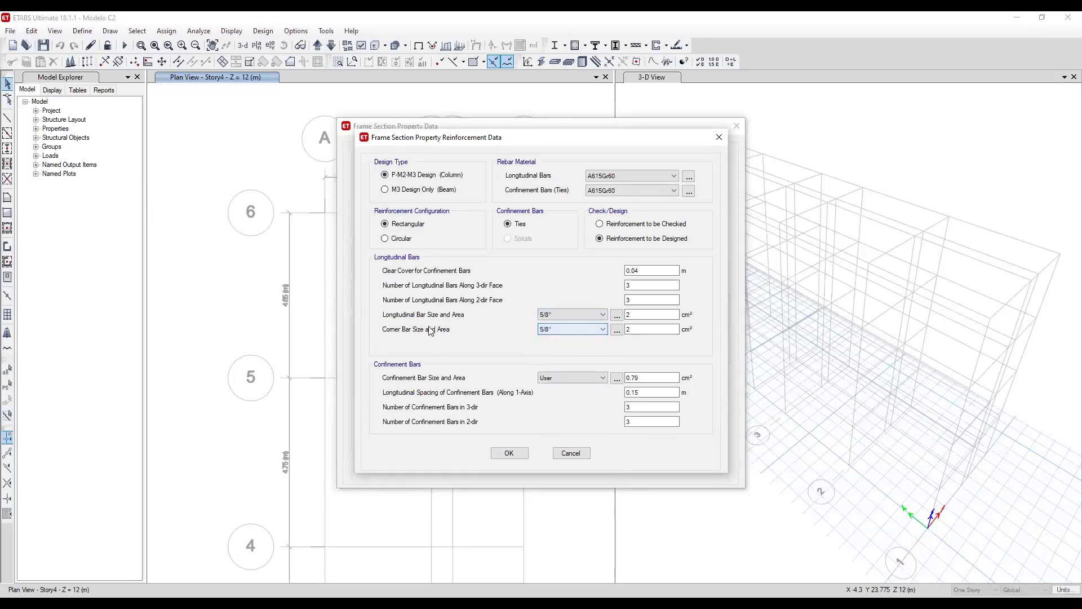
click(585, 328)
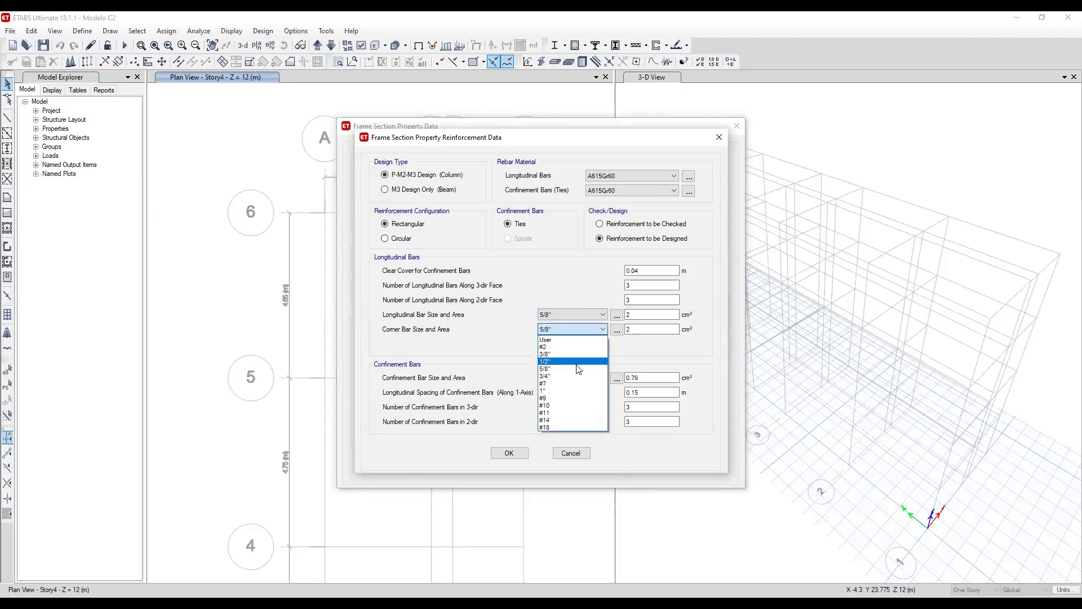
click(550, 376)
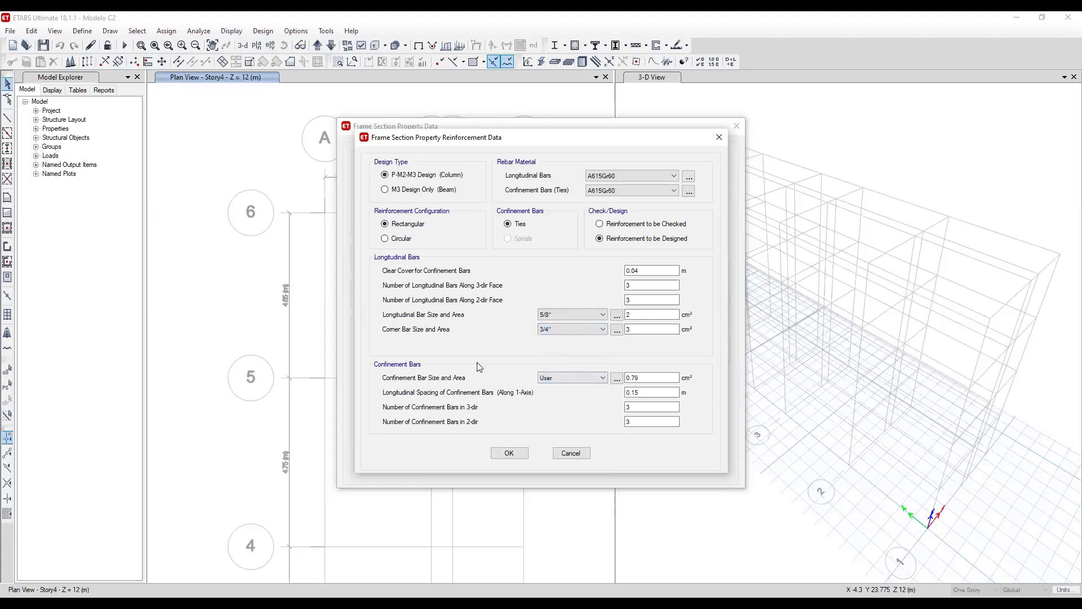
Set the C35x35 confinement bar size to 3/8" and accept the reinforcement and section data.
click(563, 377)
click(563, 396)
click(509, 454)
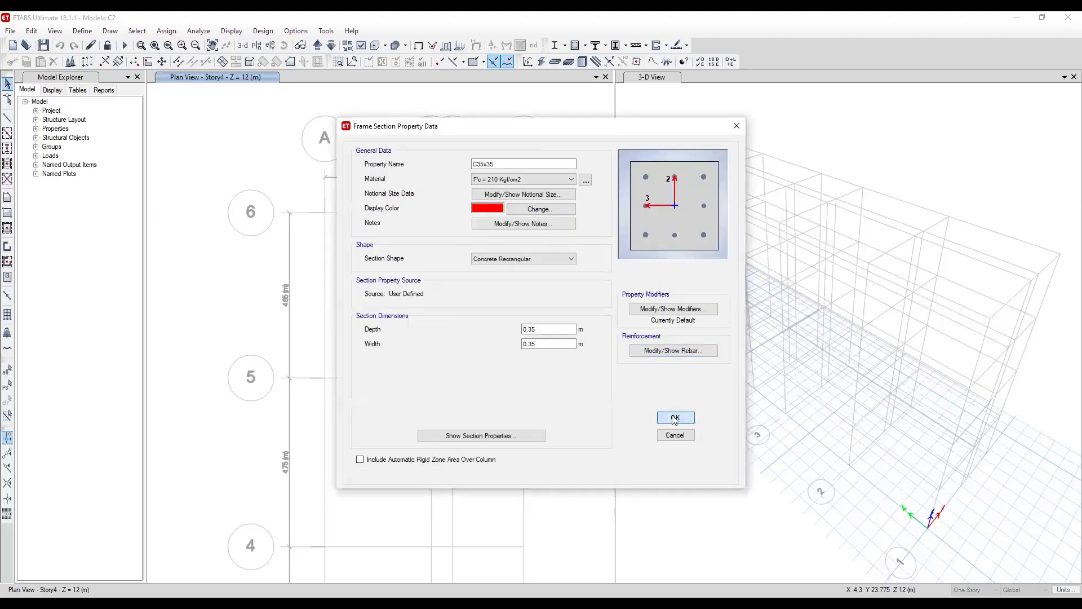
key(Return)
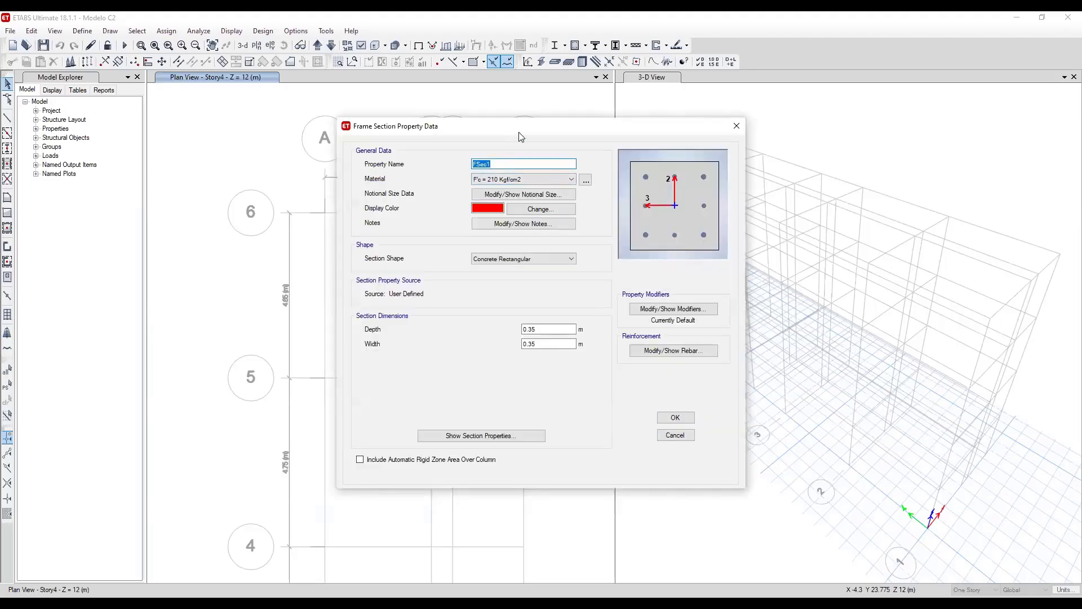
Name the copy of the C35x35 section C40x40 and set its depth and width to 0.4 m.
text(C40x40)
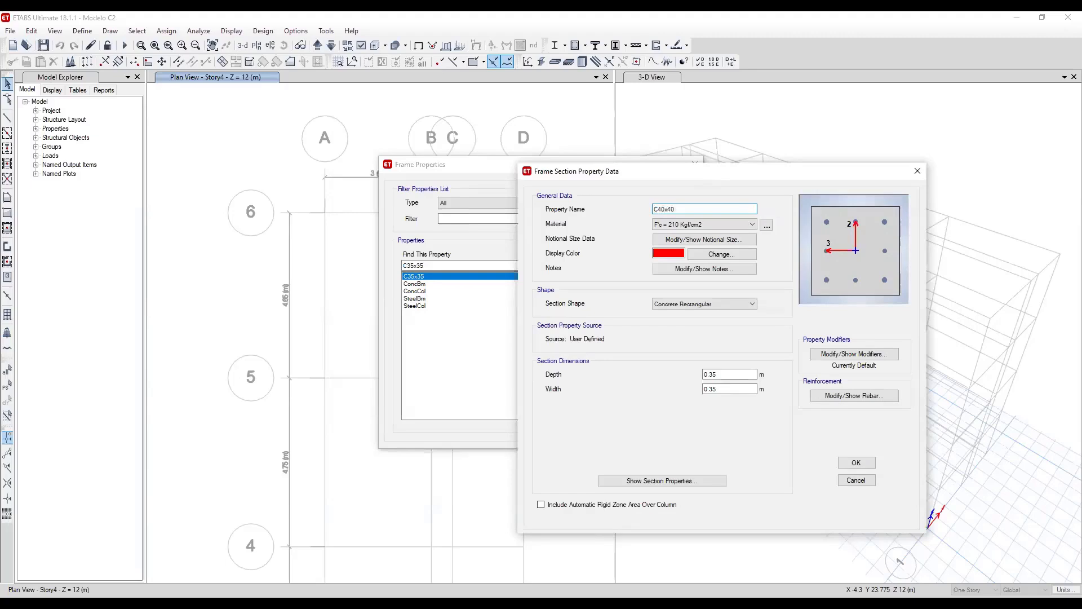
click(740, 374)
click(744, 391)
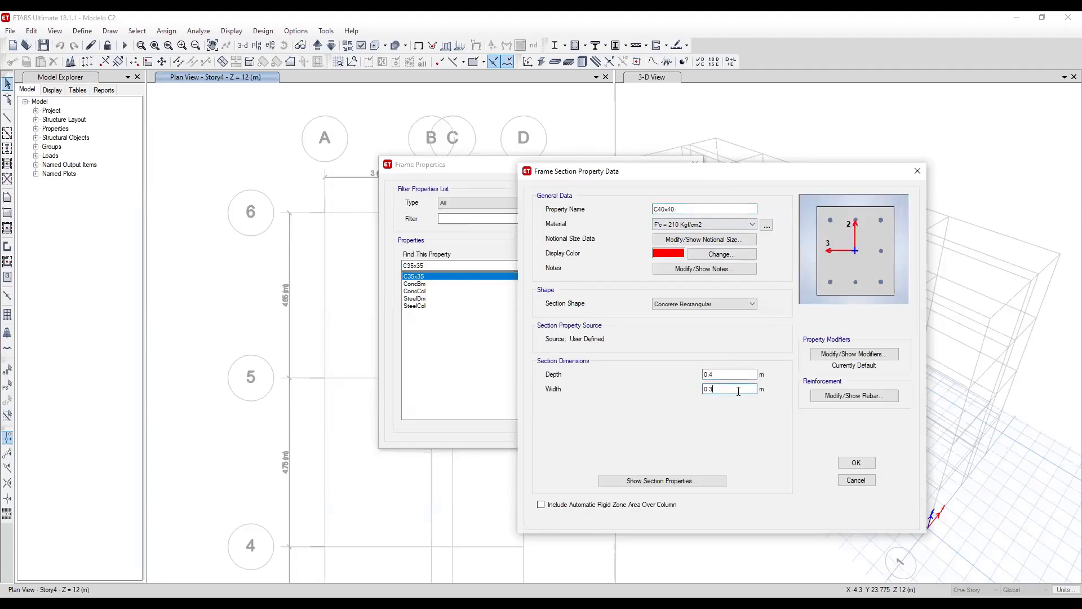
click(733, 374)
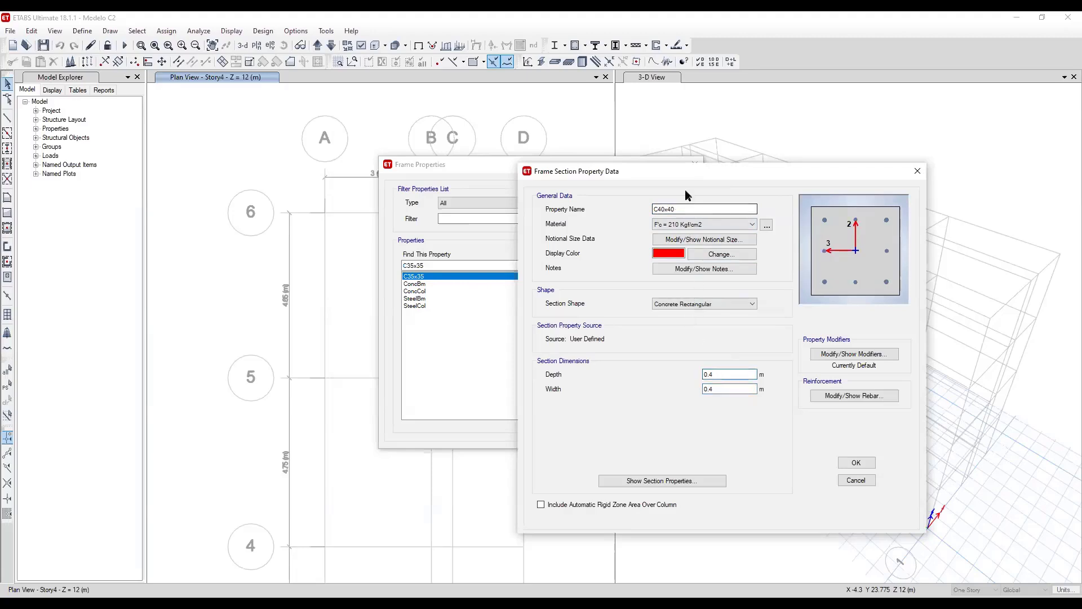
click(697, 209)
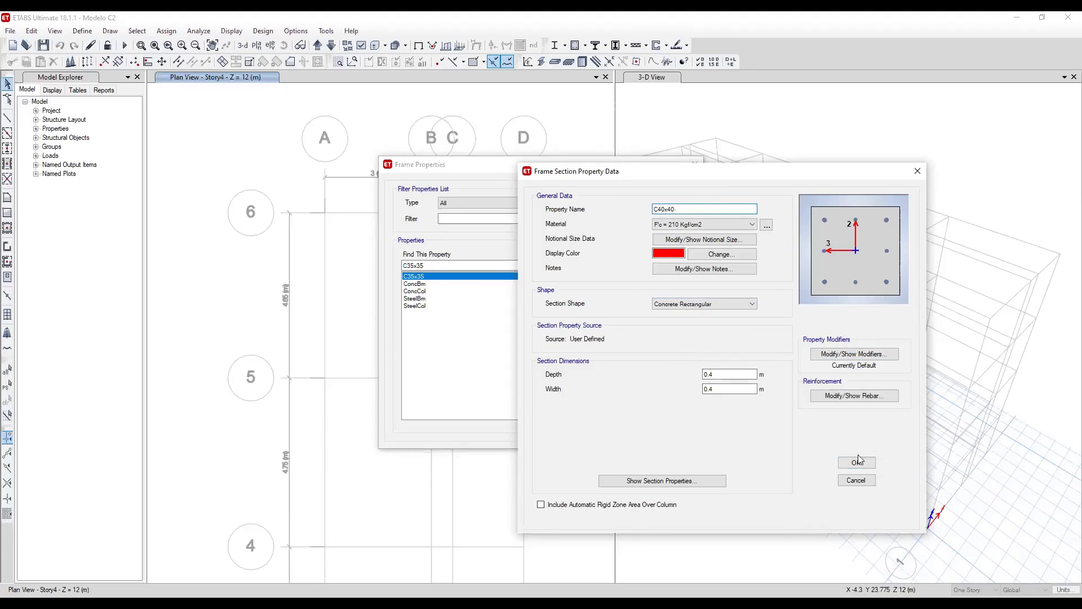
Set the C40x40 column to 4 longitudinal bars along each face and accept the reinforcement and section data.
click(854, 395)
double_click(637, 285)
text(4)
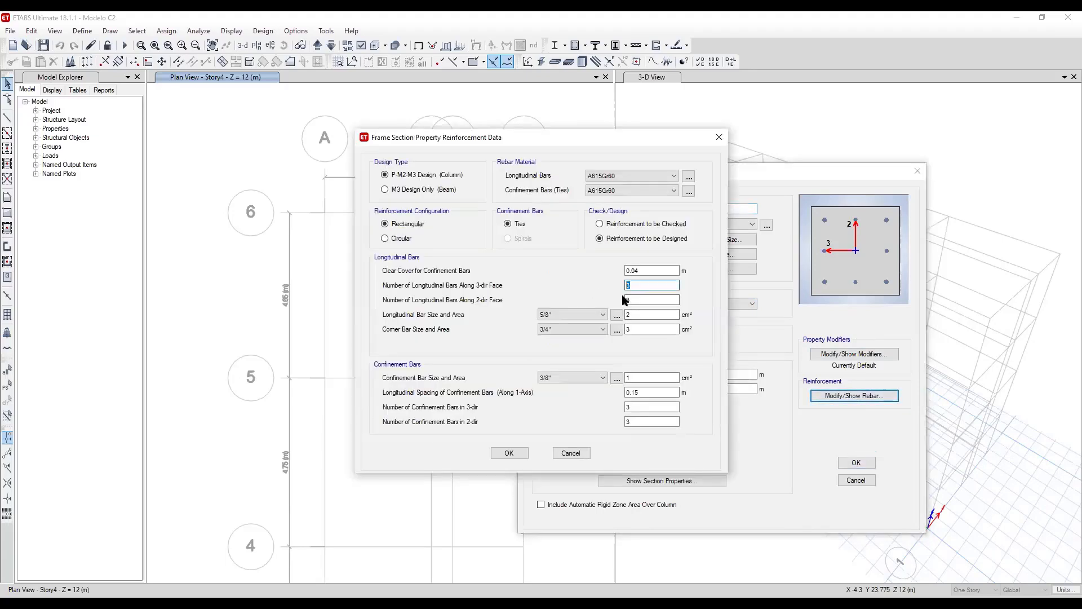
click(509, 454)
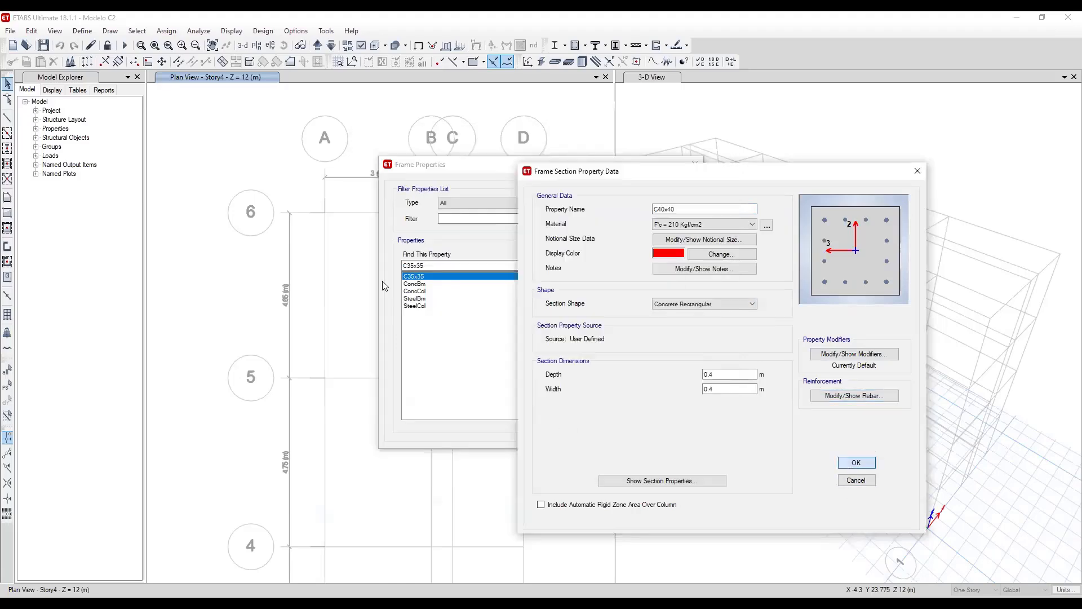
click(856, 462)
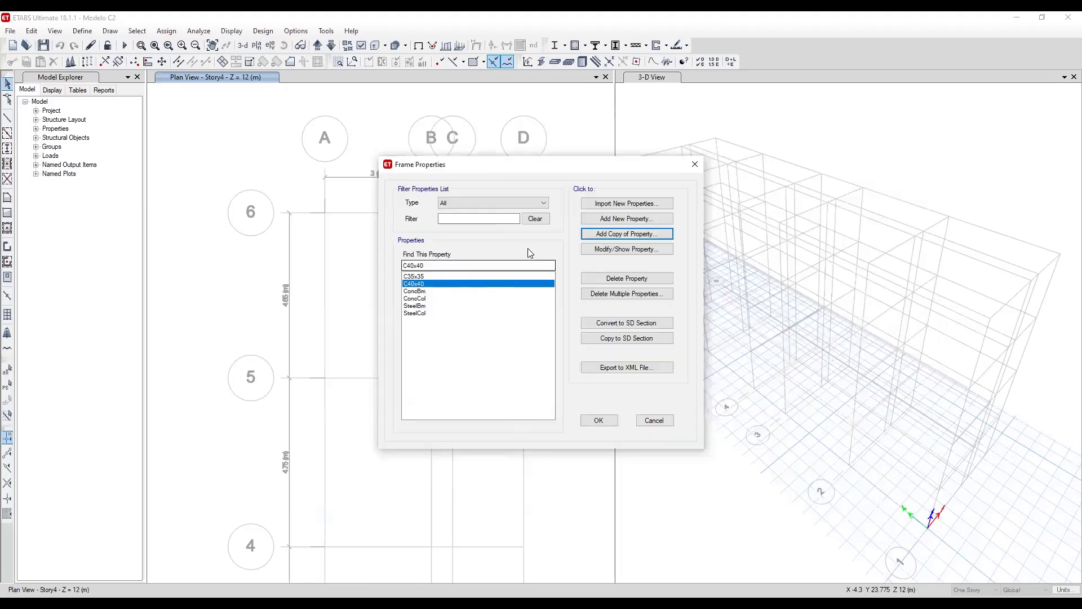
Add a new concrete rectangular section named V(25x45) with the F'c = 210 Kgf/cm2 material.
click(658, 217)
click(358, 287)
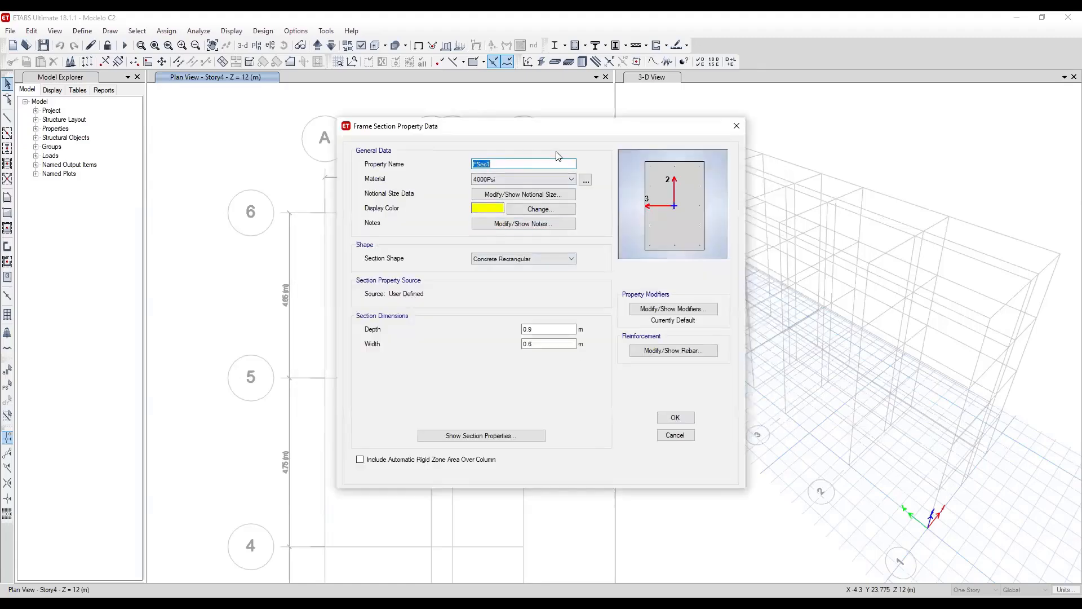
text(V)
text(12)
click(545, 179)
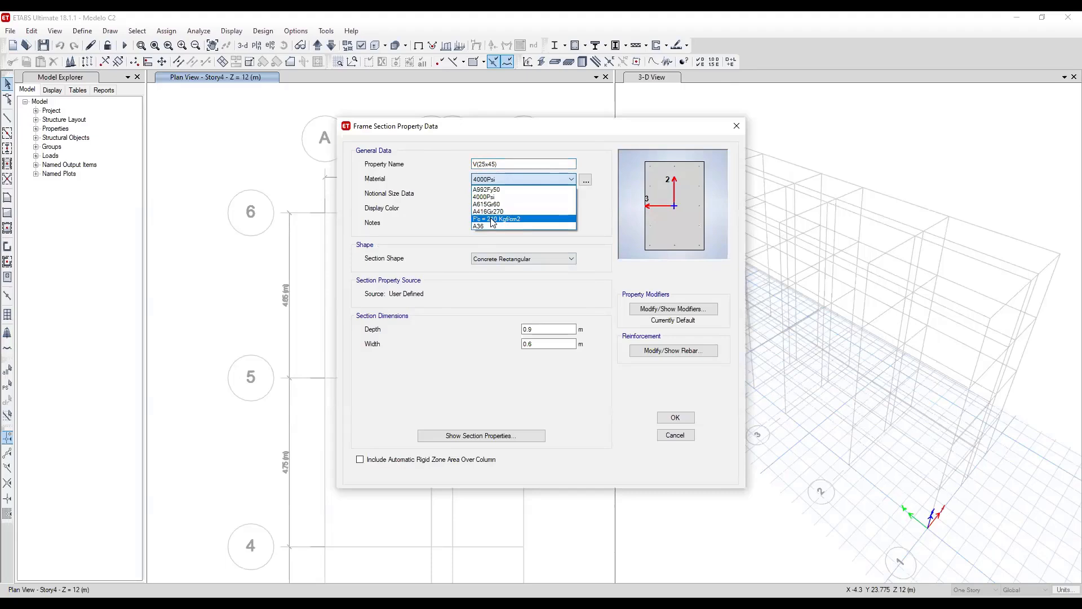
click(492, 219)
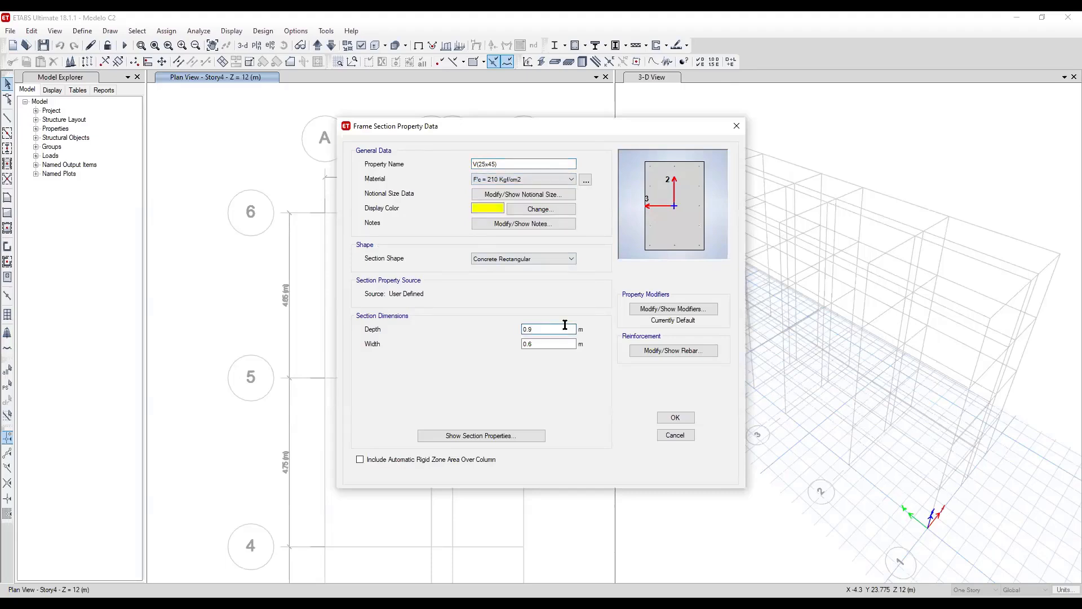
Set the V(25x45) section's depth to 0.45 m, width to 0.25 m and reinforcement design type to M3 Design Only (Beam).
text(45)
click(566, 344)
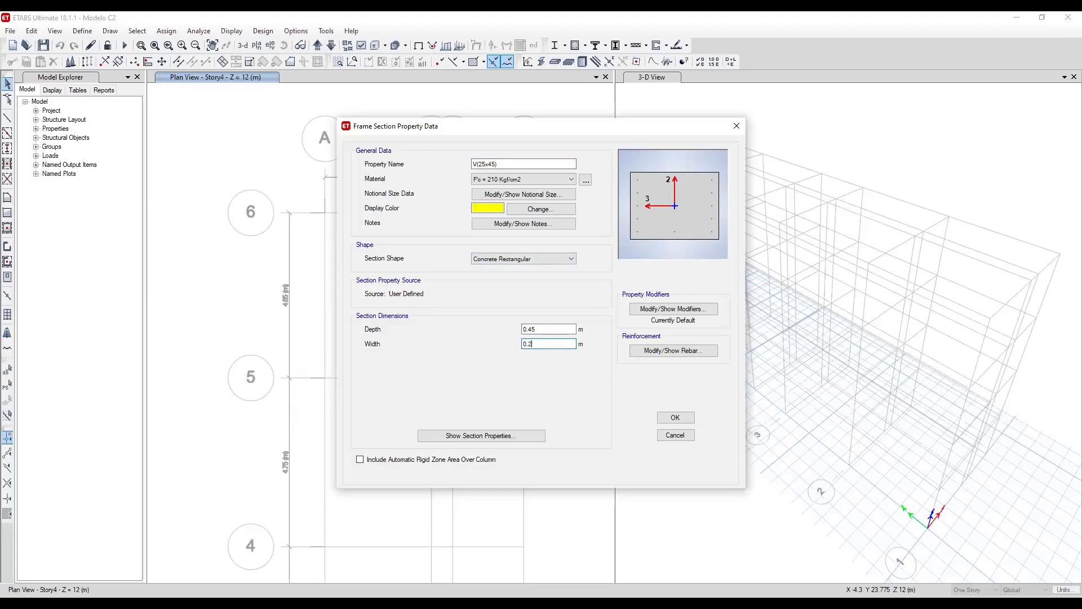
click(564, 329)
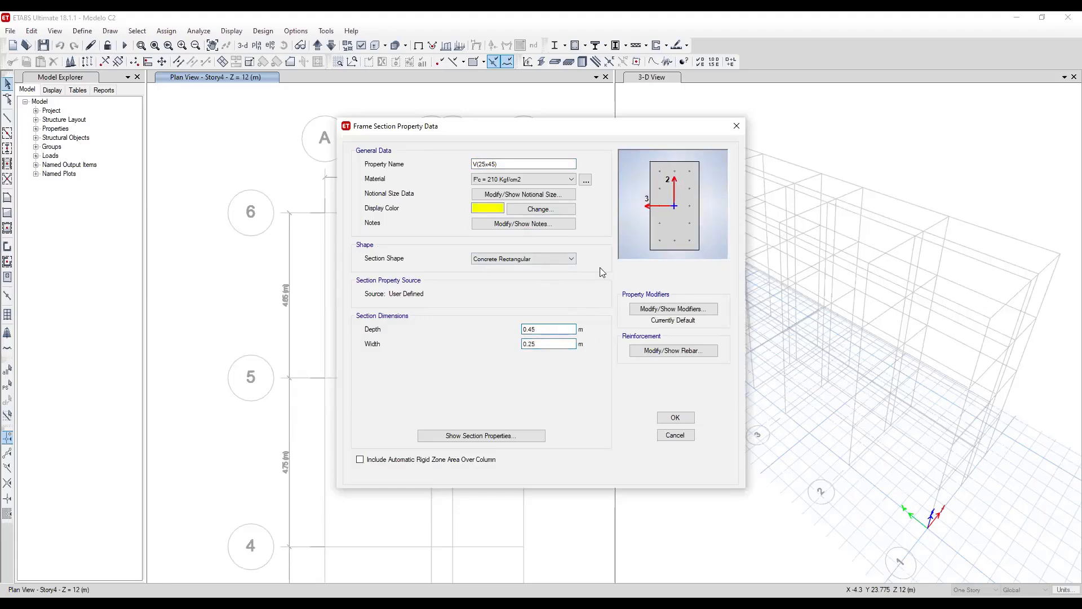
click(666, 352)
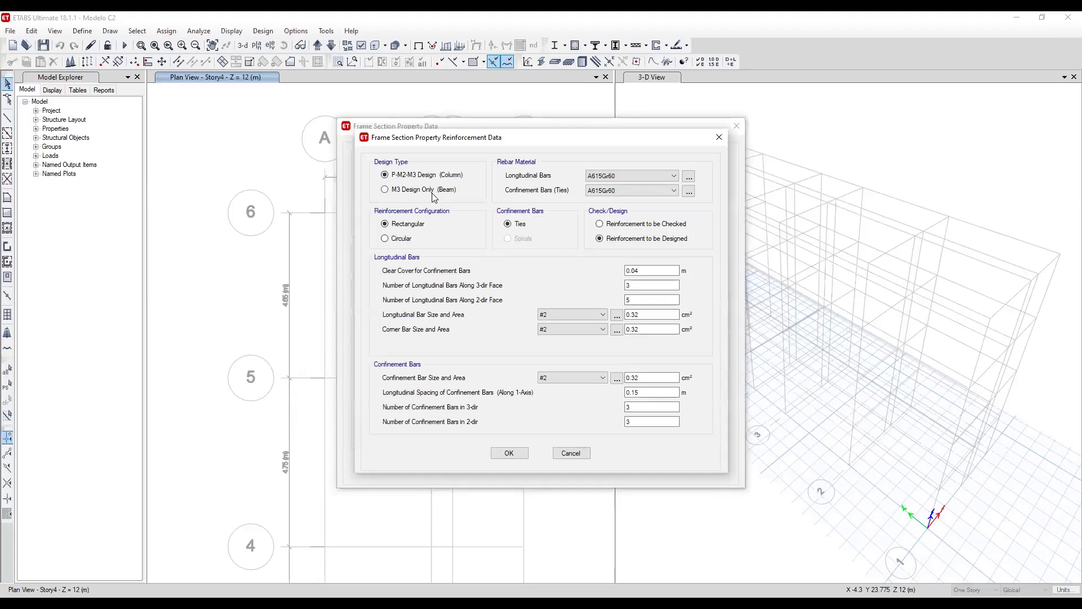
click(431, 190)
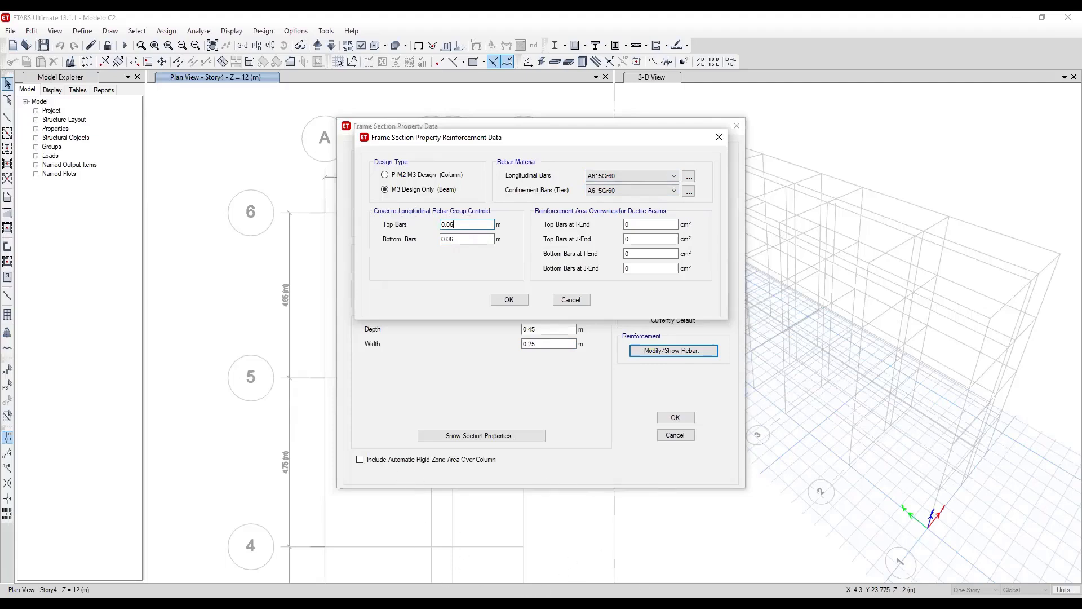
Switch to Excel and draw a rectangle about 9.53 cm tall and 6.22 cm wide on the blank sheet.
click(513, 533)
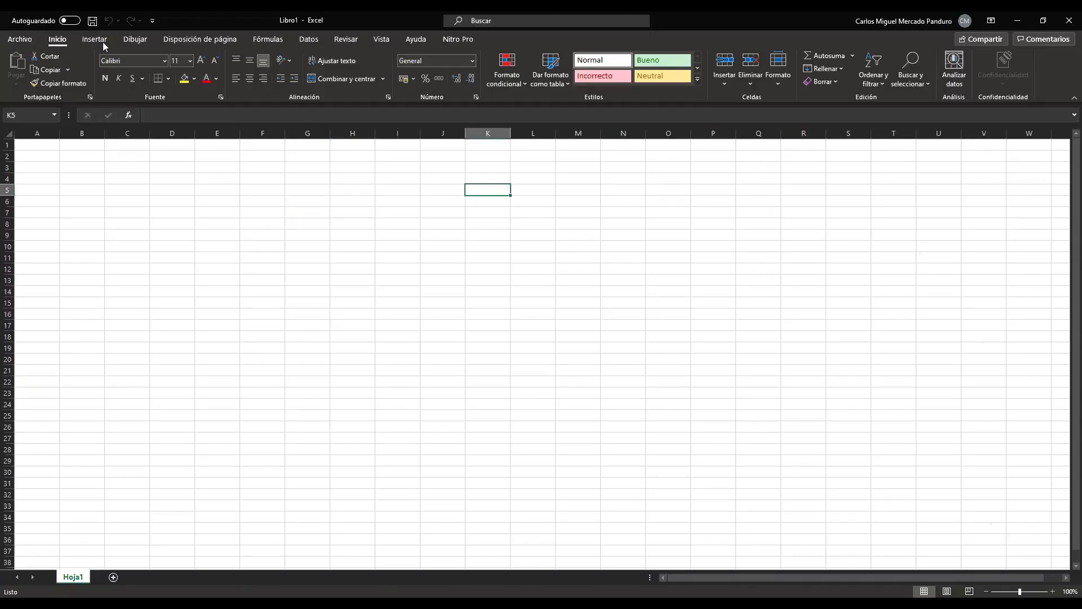
click(144, 40)
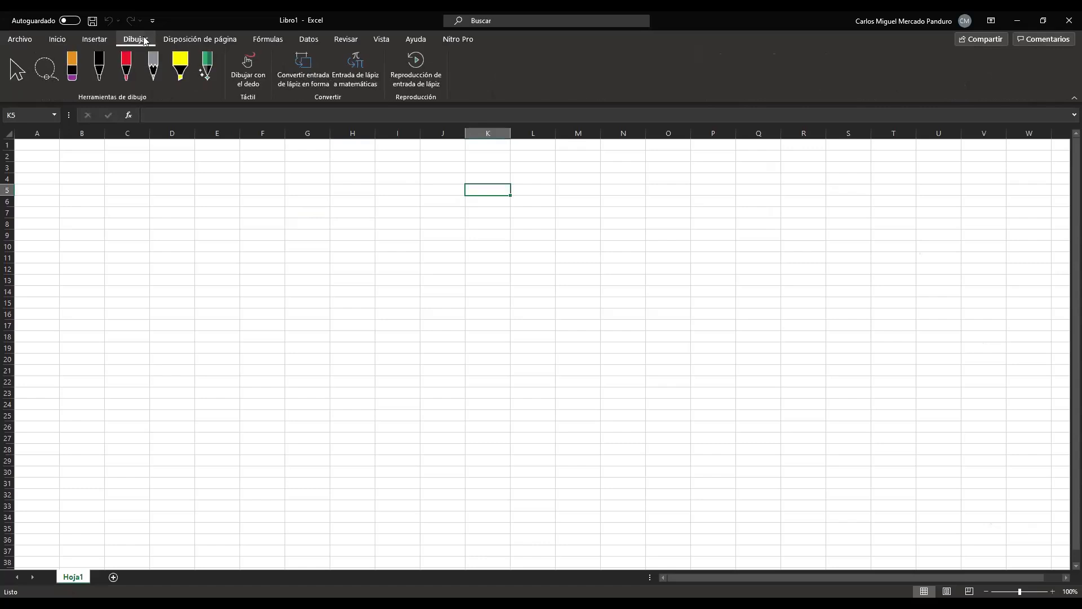
click(91, 39)
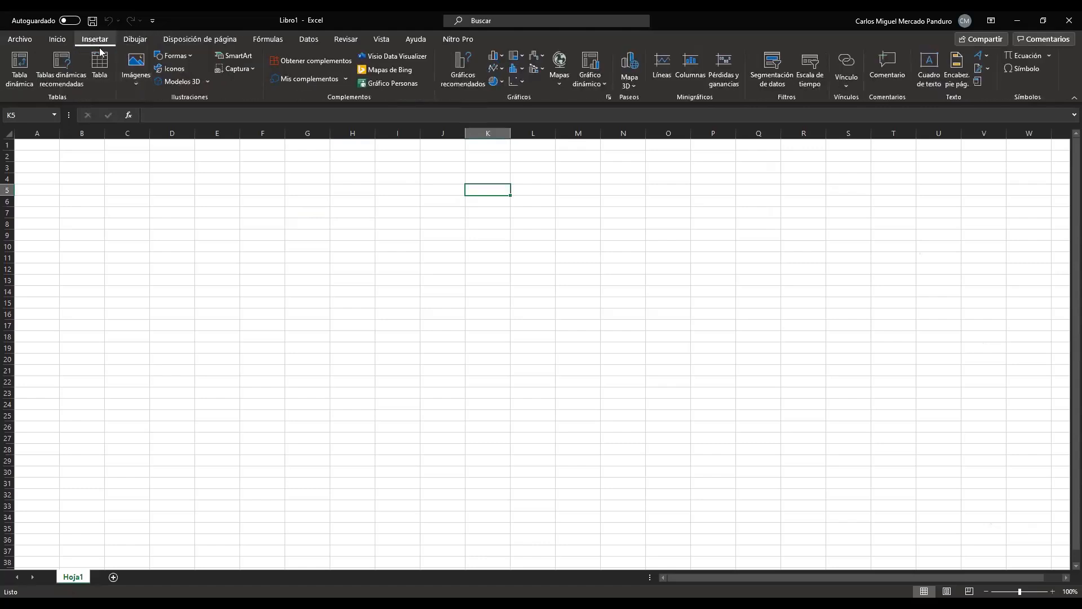
click(173, 55)
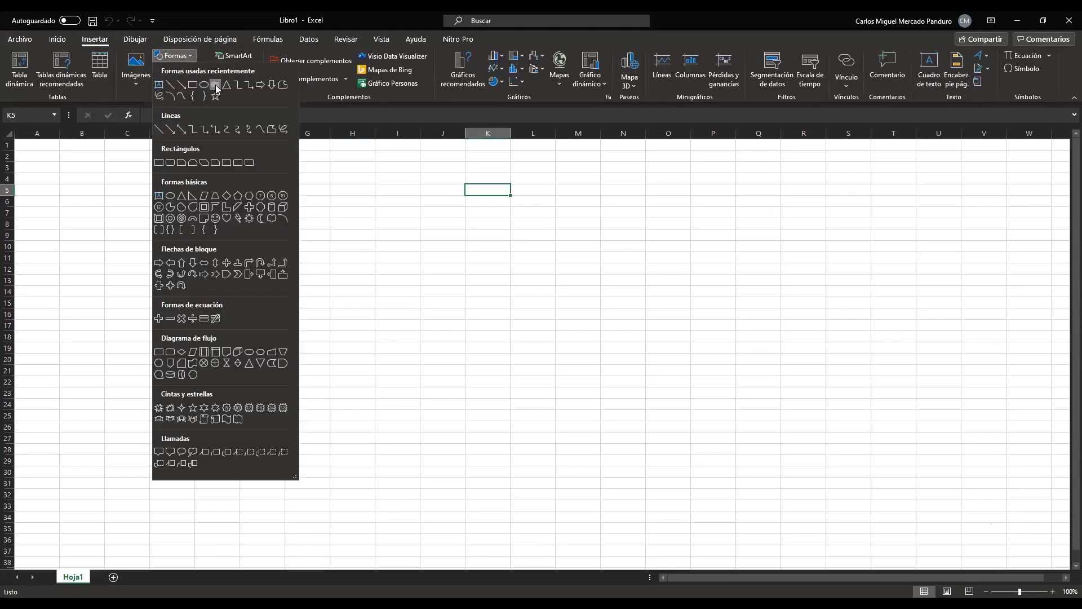
click(209, 85)
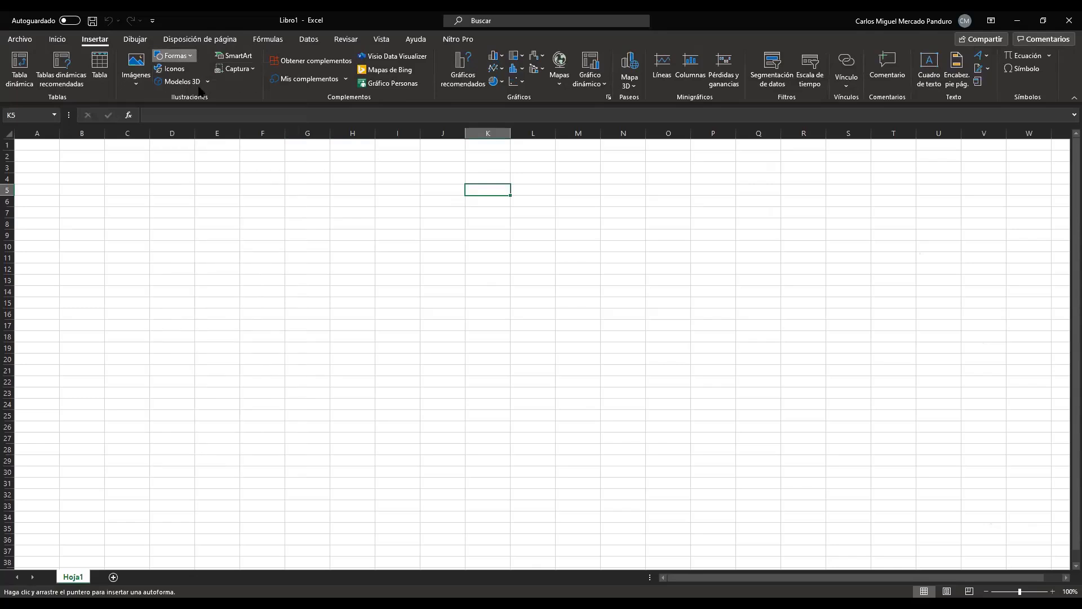
click(176, 56)
click(195, 87)
drag(532, 206, 665, 408)
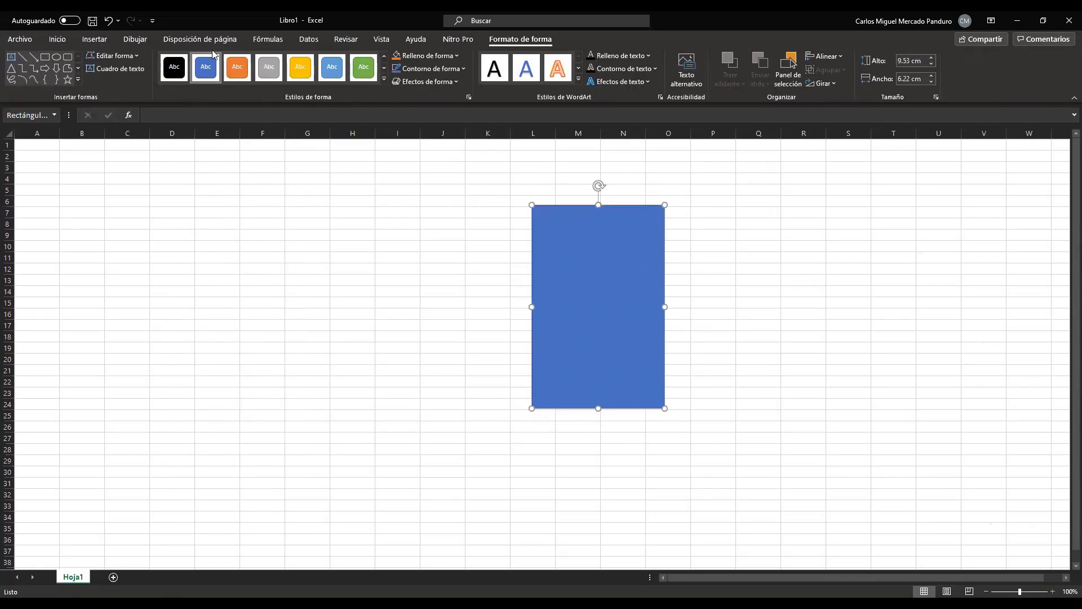
Draw a rounded rectangle about 8.31 cm tall and 4.74 cm wide inside the blue one, with no fill and a white 4½ pt outline.
click(68, 57)
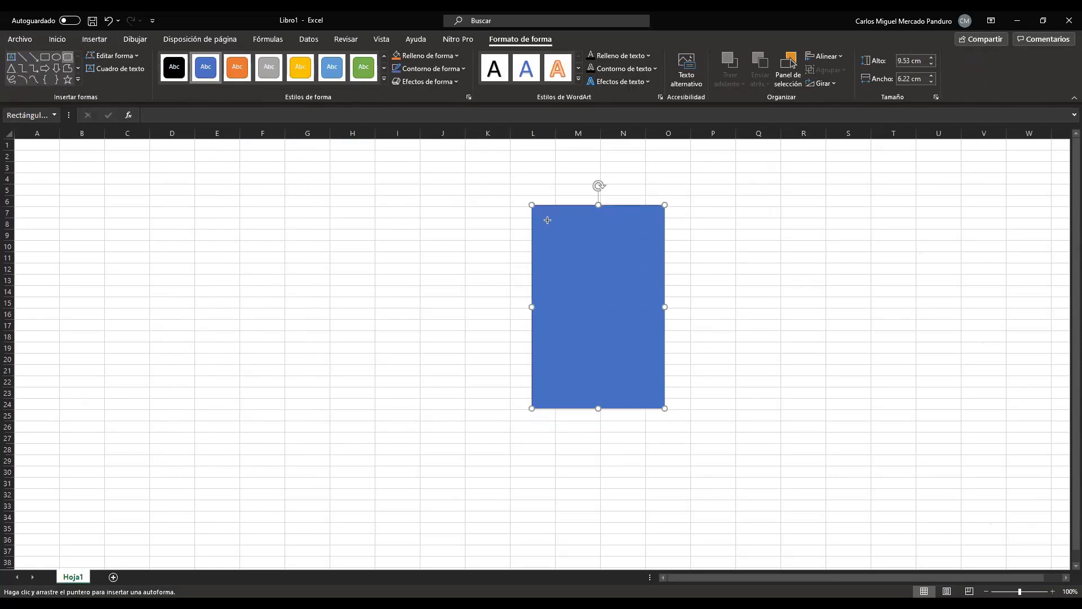
drag(547, 219, 649, 396)
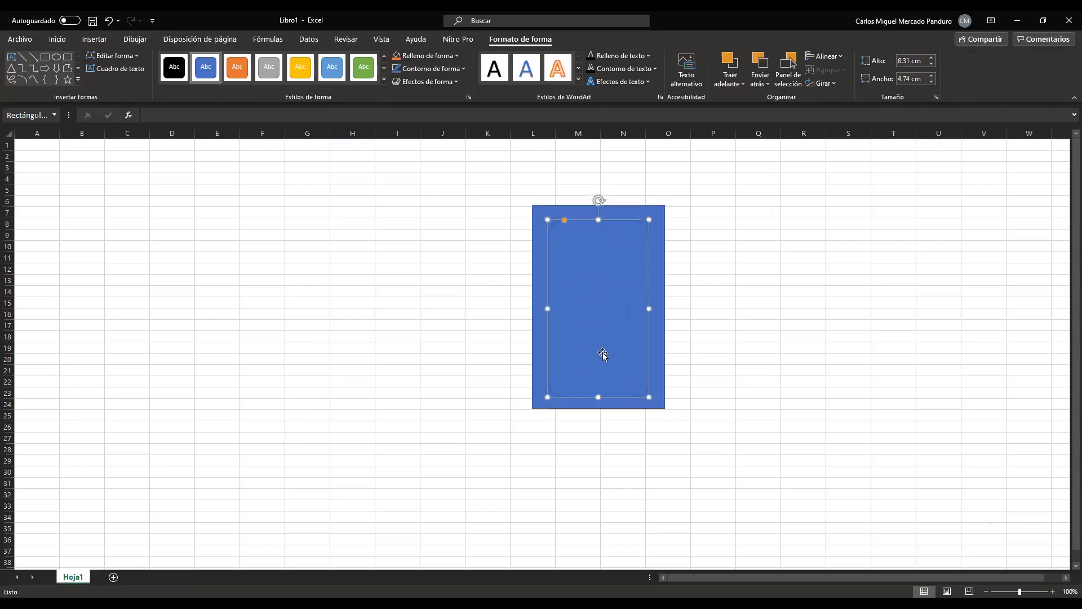
click(428, 57)
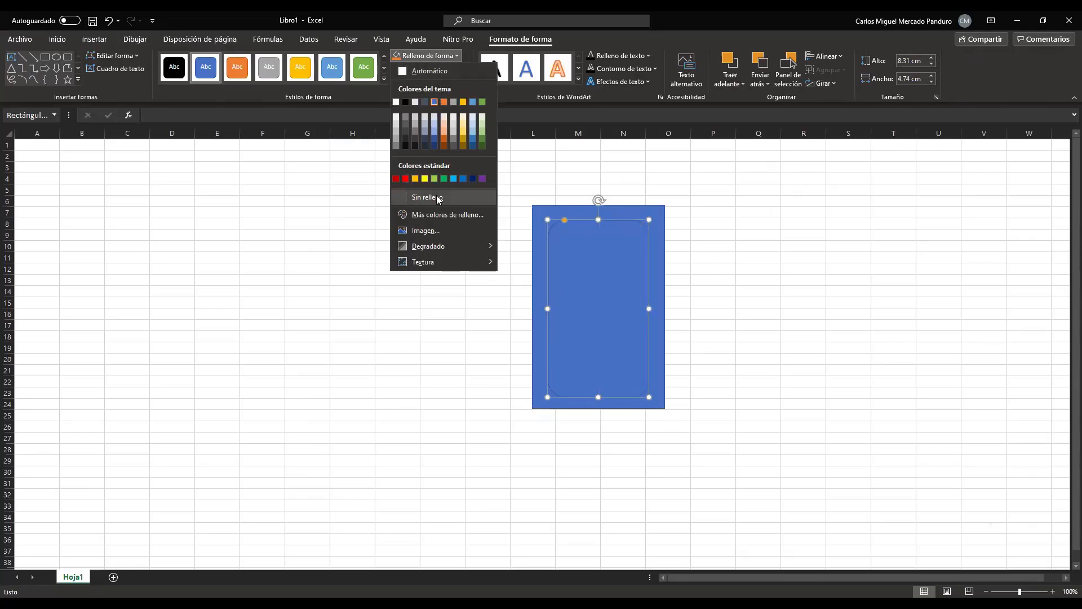
click(428, 73)
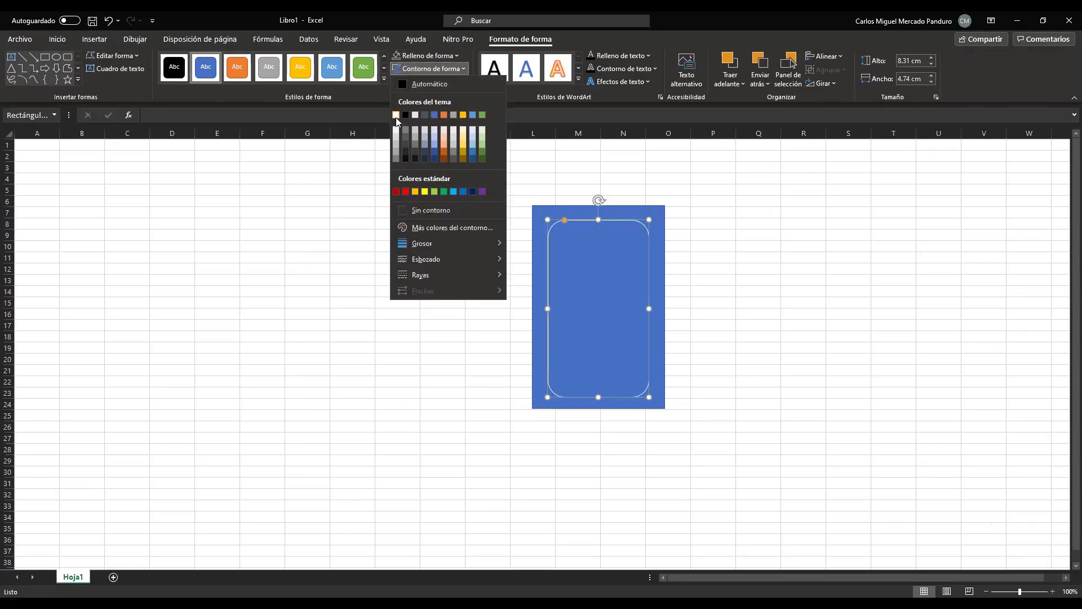
click(395, 117)
click(429, 68)
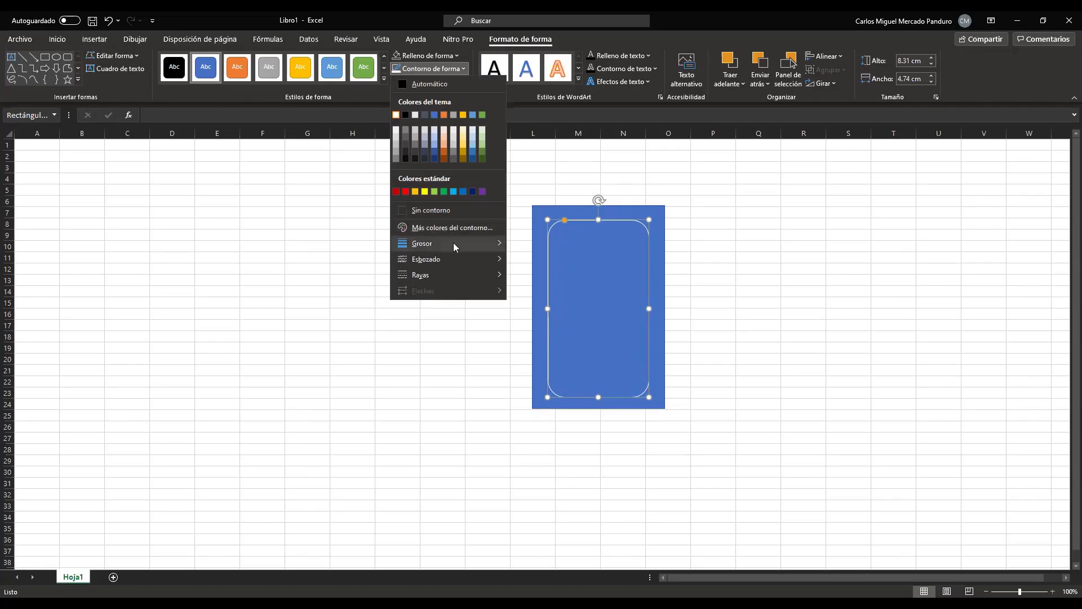
mouse_move(449, 244)
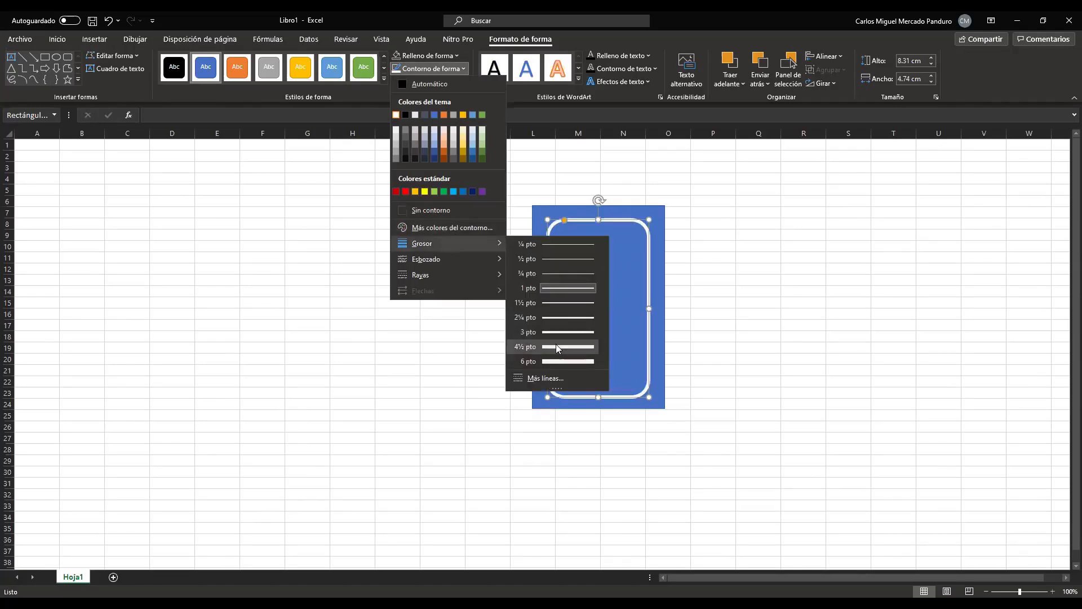
click(555, 346)
key(Escape)
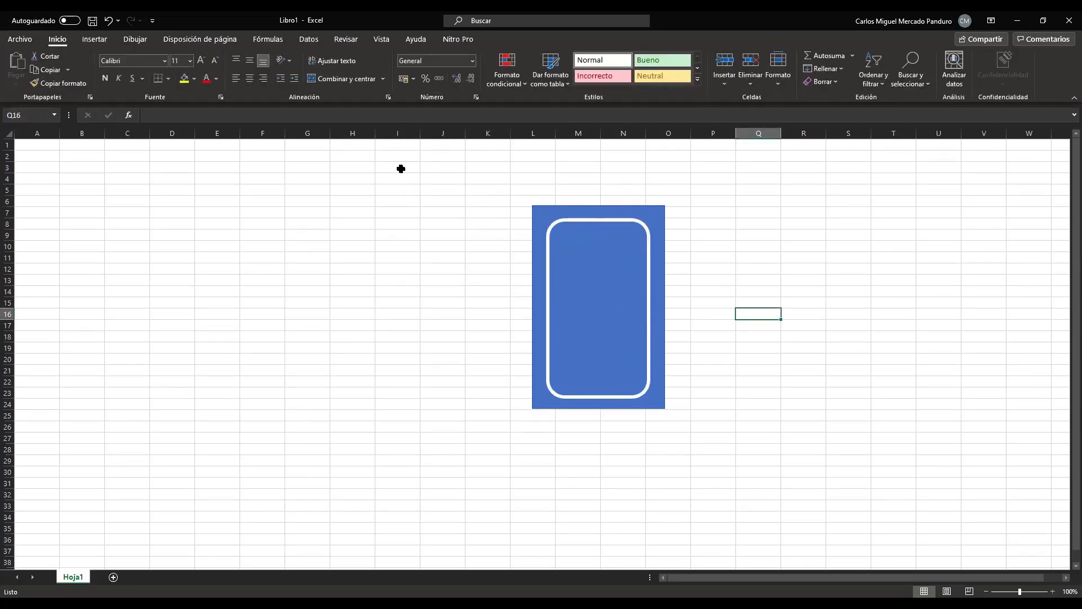
Draw a circle about 0.56 cm across inside the rounded outline's lower-left corner and make it solid white.
click(135, 39)
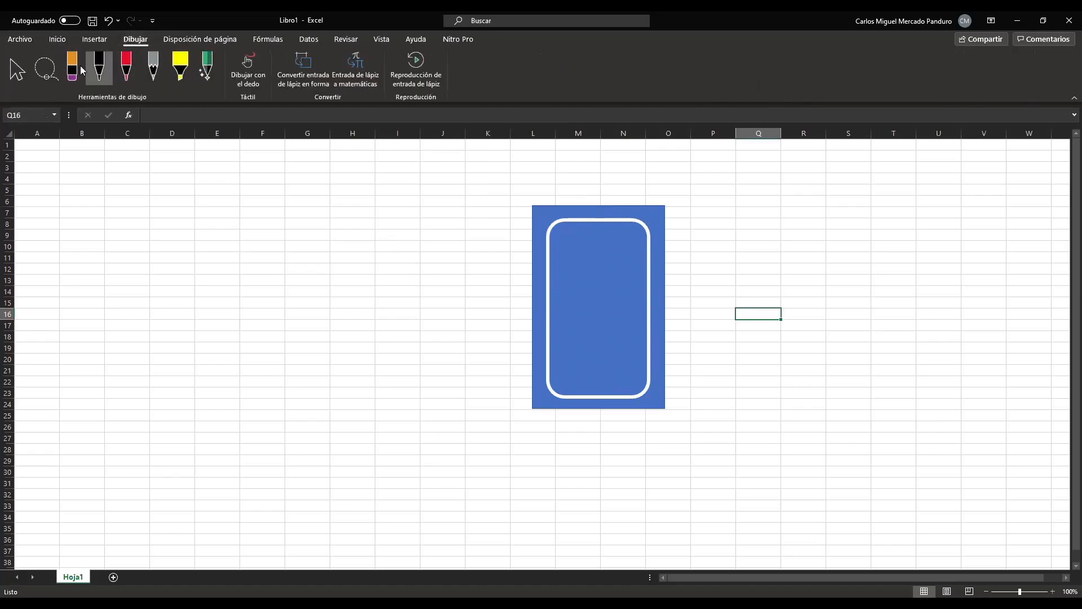
click(94, 39)
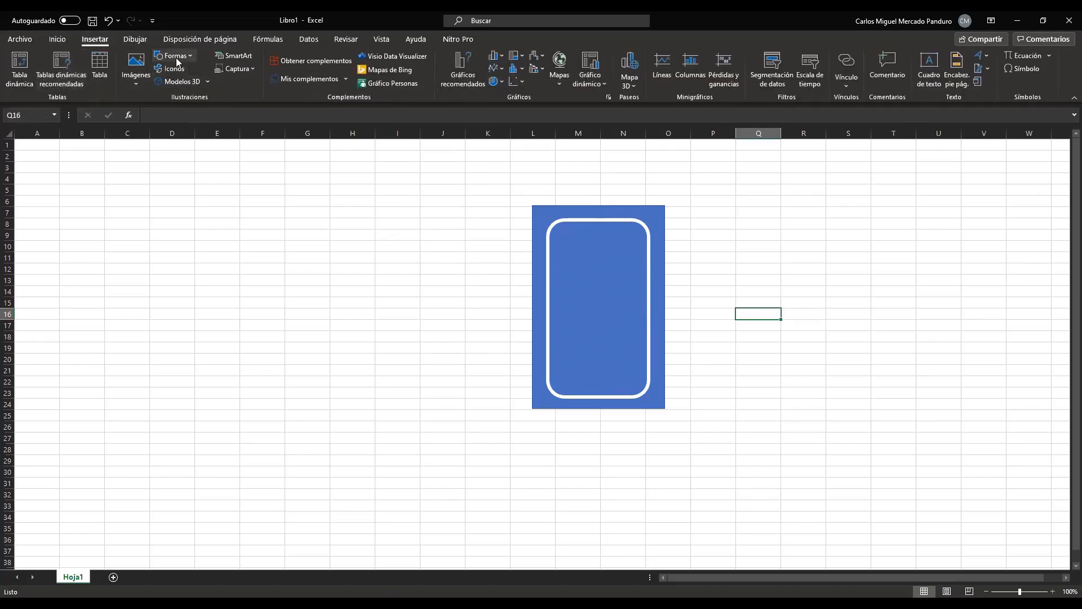
click(208, 85)
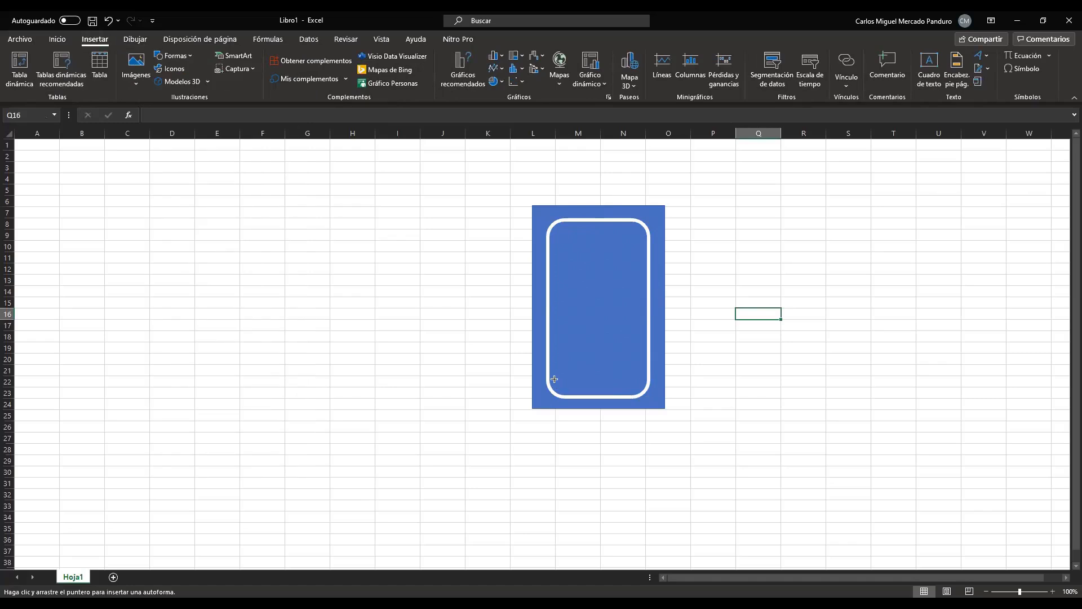
drag(566, 390, 556, 378)
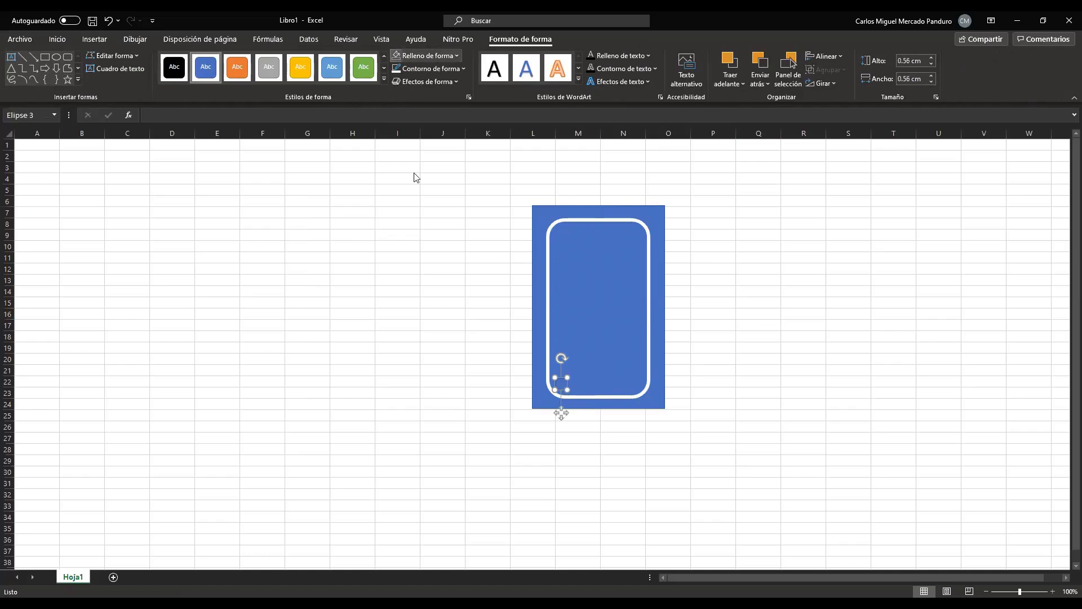
click(424, 55)
click(402, 80)
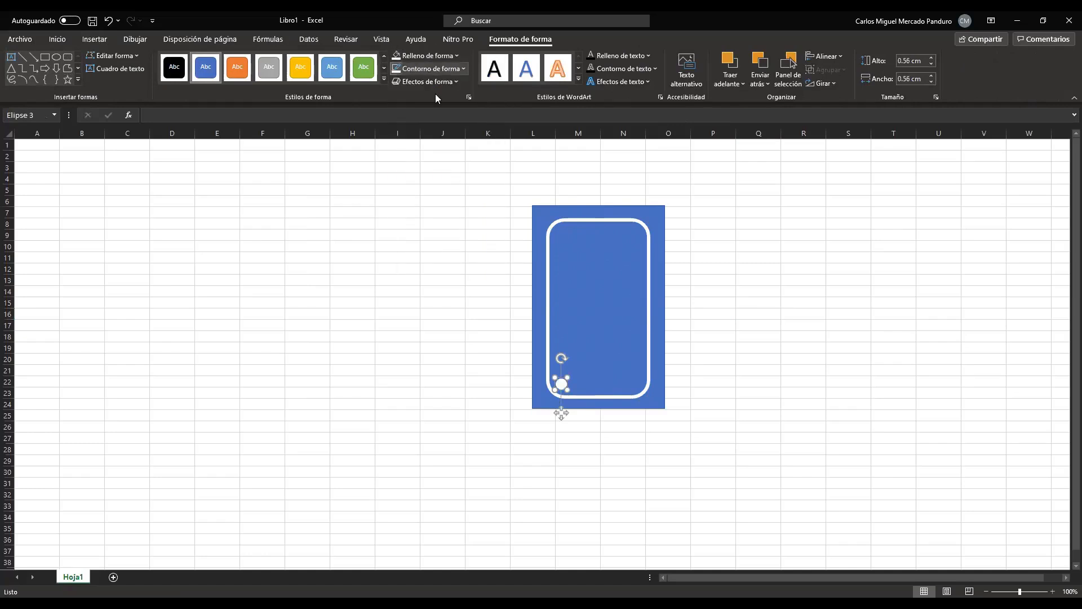
click(429, 68)
click(596, 434)
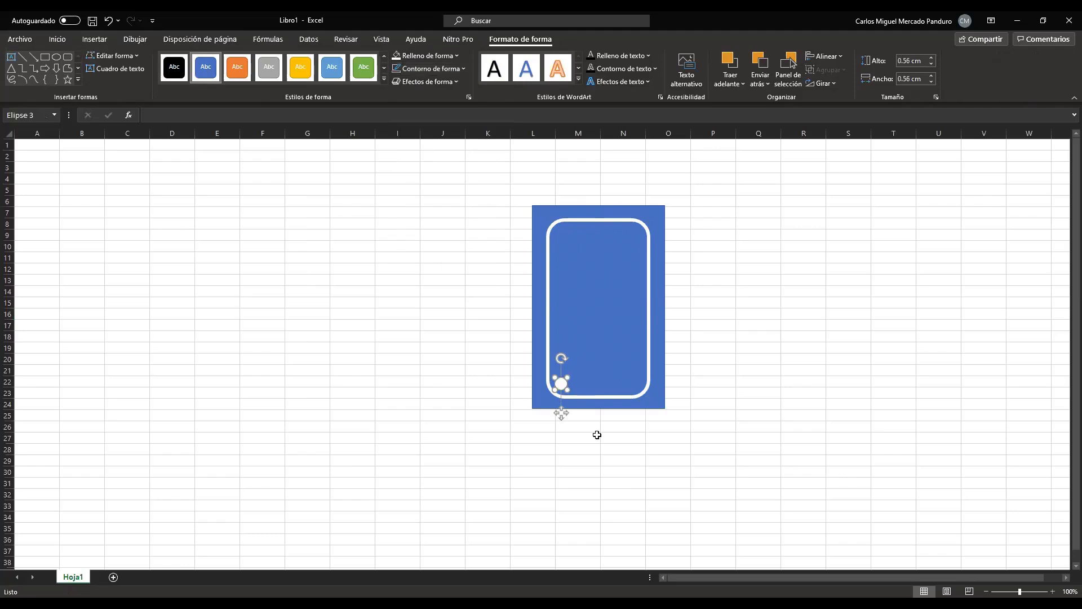
Copy the white circle horizontally to the rounded outline's lower-right corner and deselect it.
right_drag(560, 387, 636, 386)
click(602, 416)
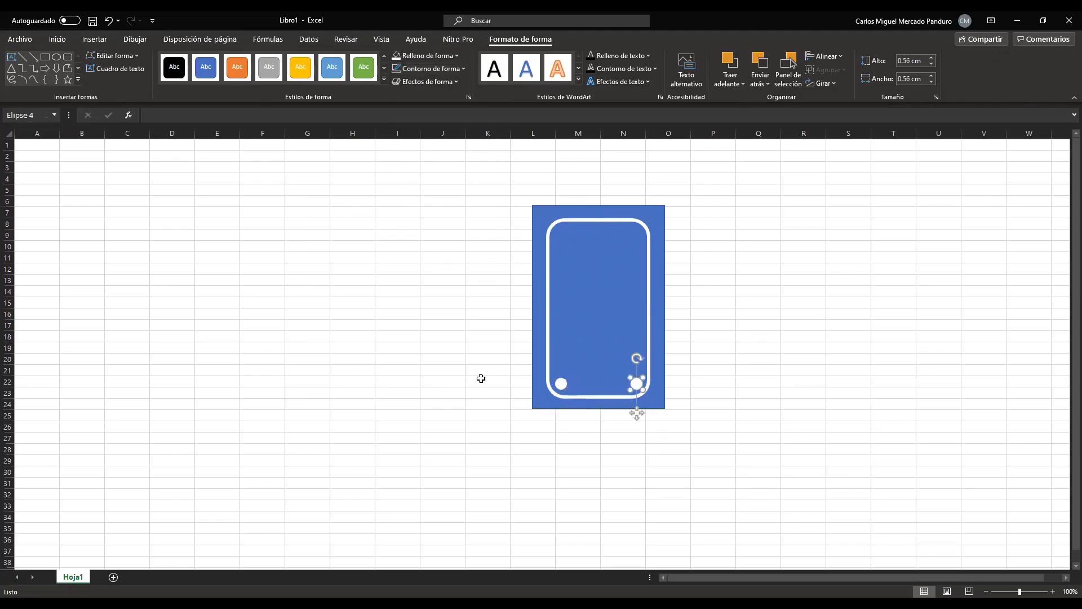
click(442, 337)
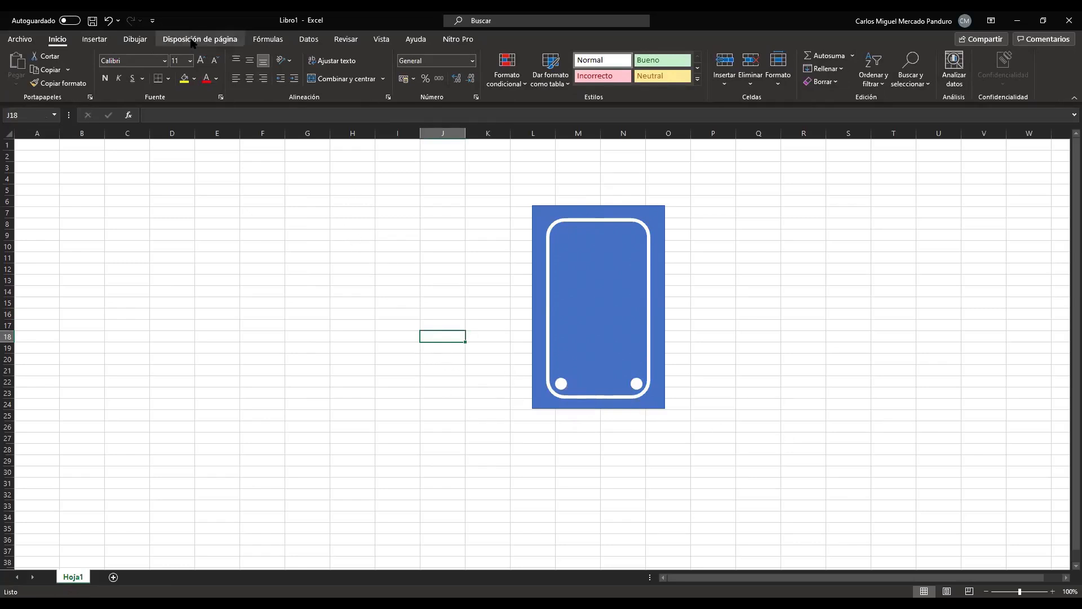
Try to draw a wide left brace from the lower-left circle's height down to the section's bottom edge, and undo it.
click(136, 39)
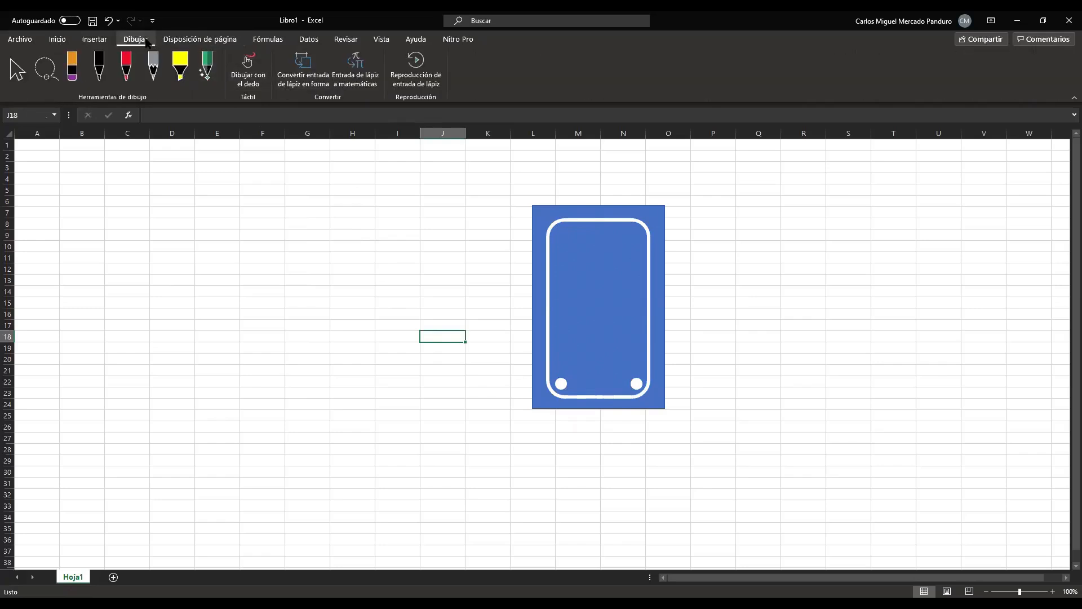
click(95, 39)
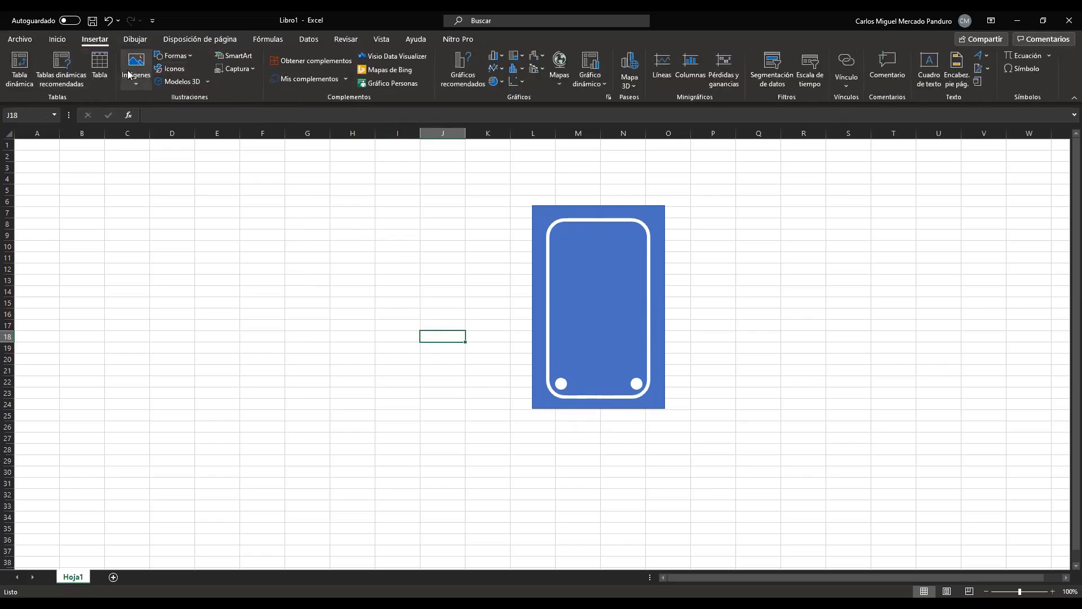
click(175, 55)
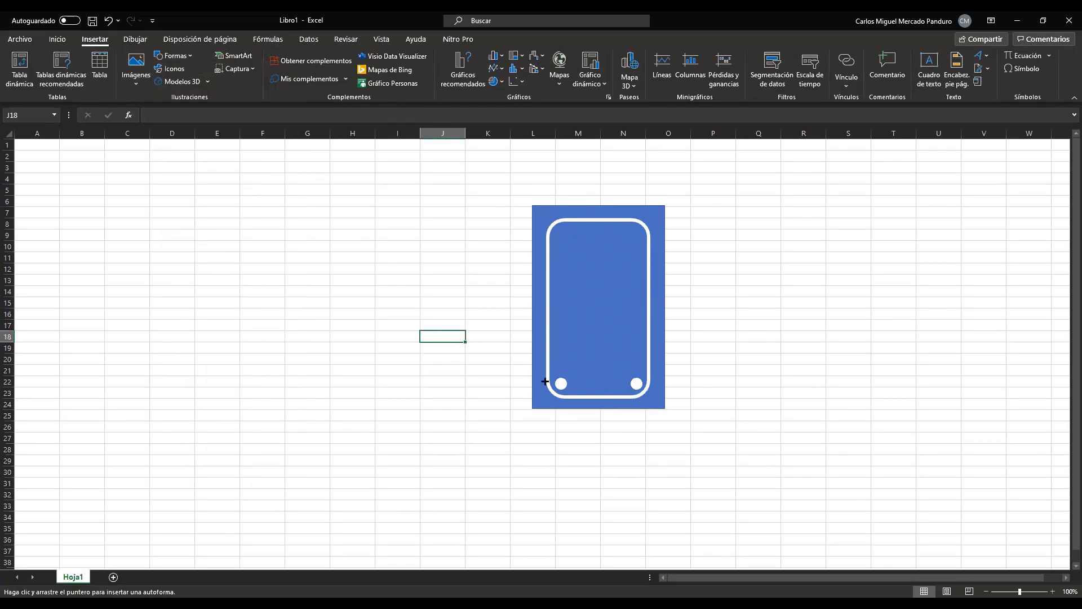
drag(545, 381, 477, 407)
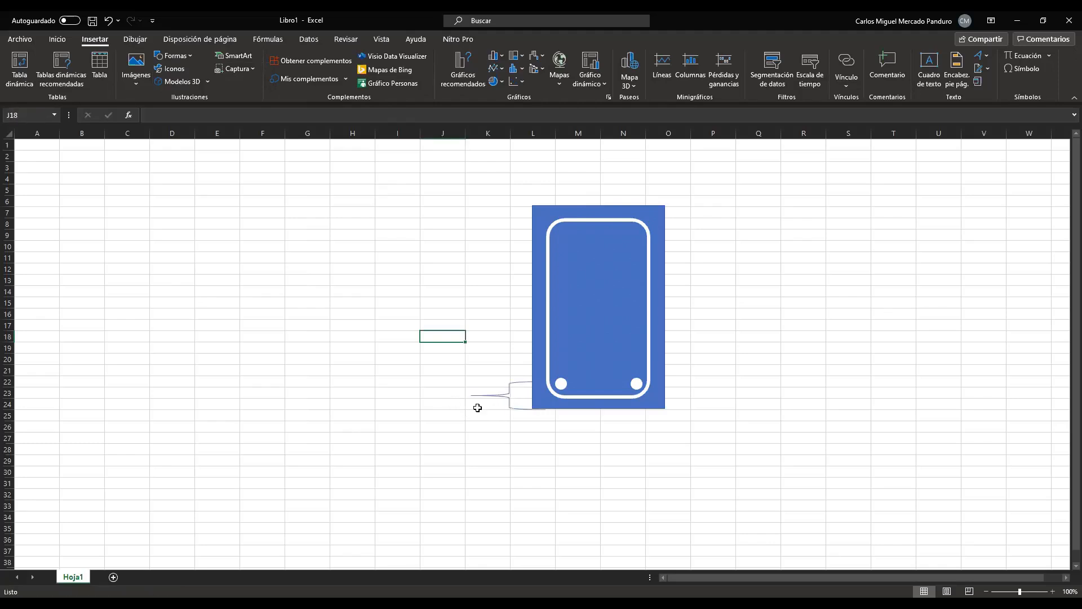
key(ctrl+z)
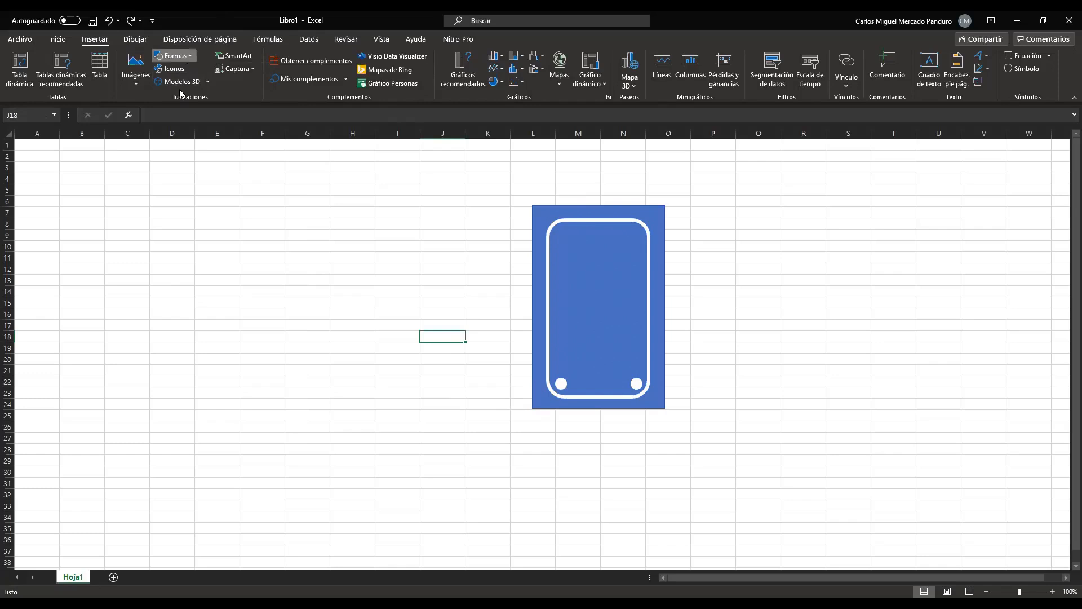
Draw a narrow left brace against the section's left edge, spanning from the lower circle's height to the bottom edge.
click(176, 57)
click(194, 96)
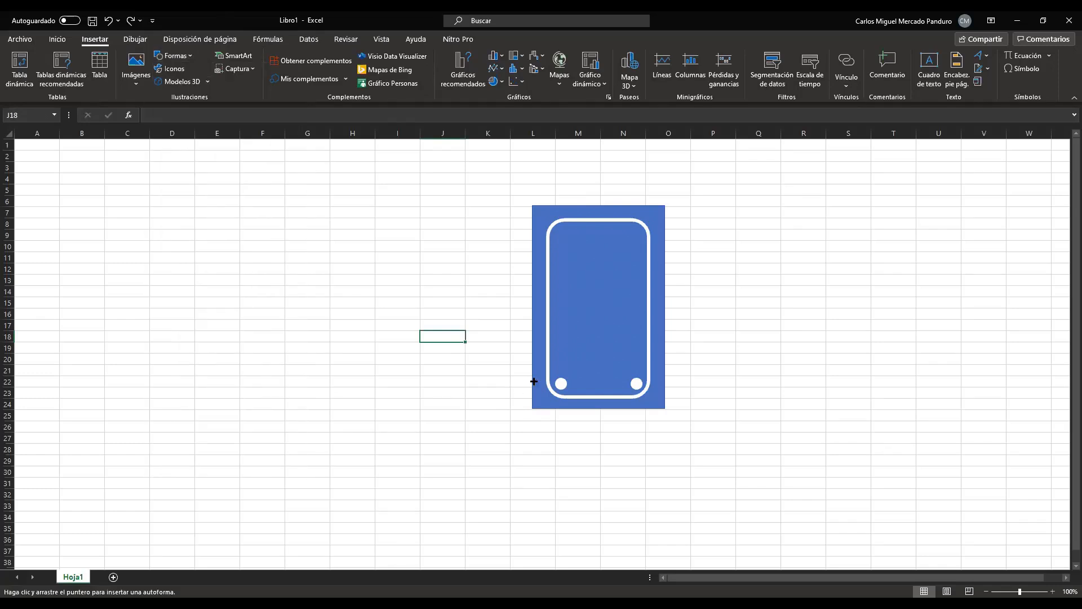
drag(534, 381, 509, 408)
click(445, 401)
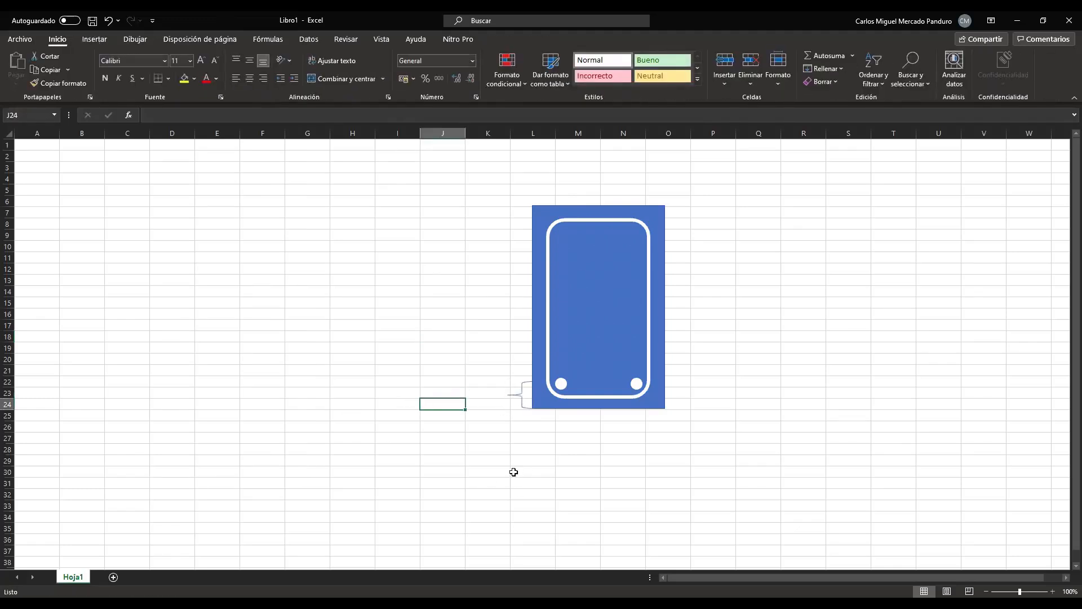
Label the brace by entering "r centroide" in cell K23.
click(487, 393)
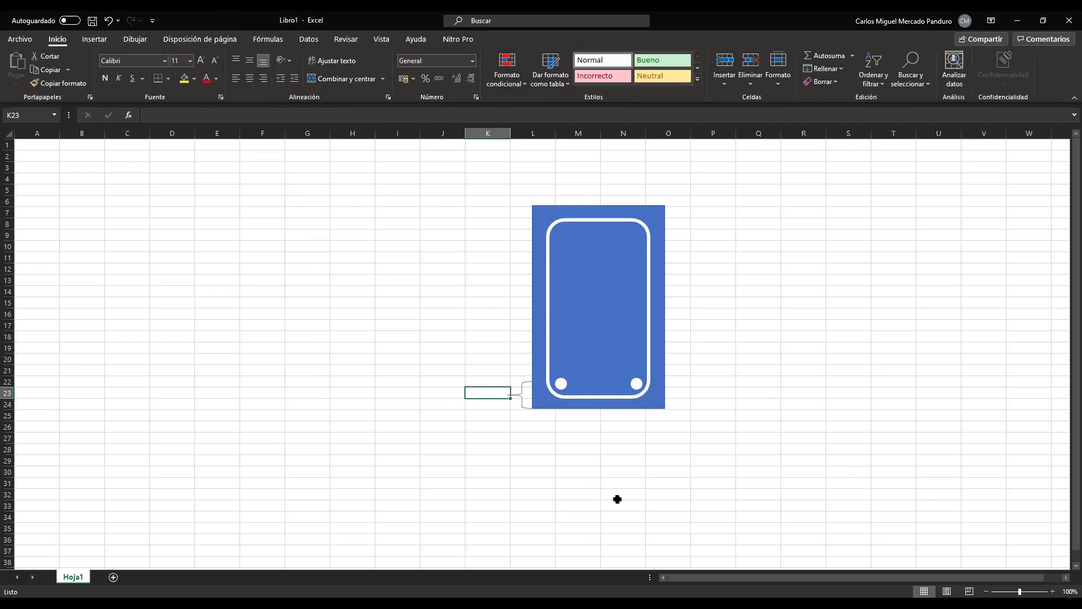
text(r)
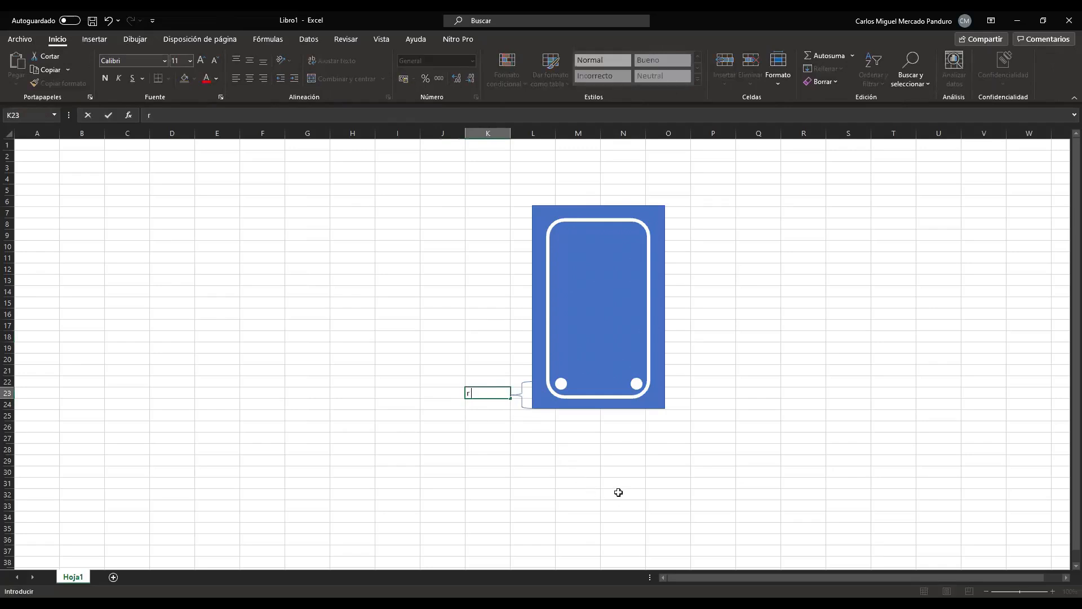
text(centroide)
key(Return)
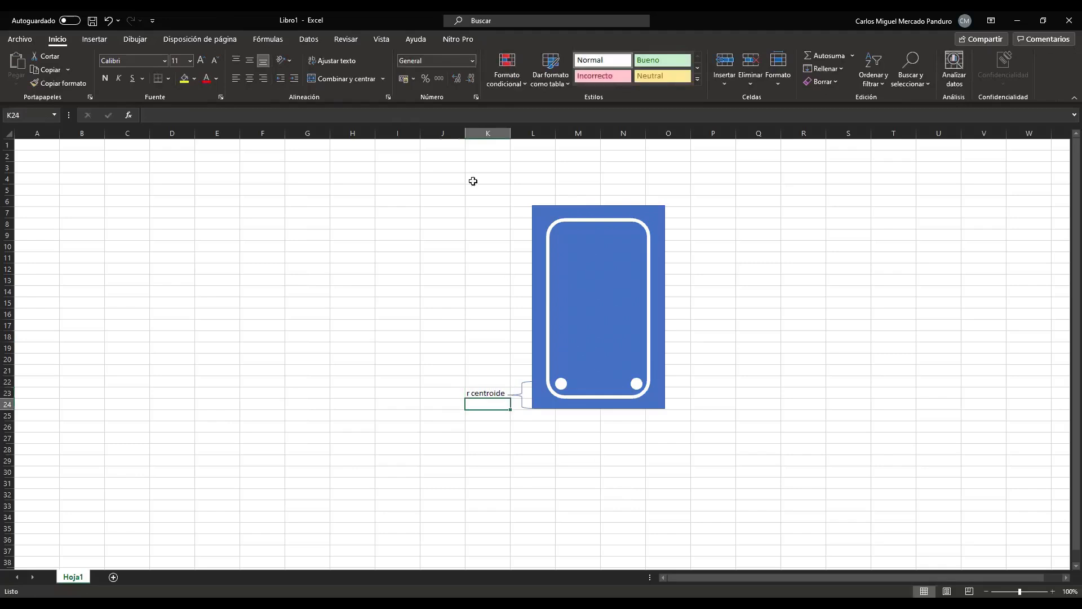
Enter the cover data in row 6: "r =" in F6, 4 in G6 and "cm" in H6.
click(246, 200)
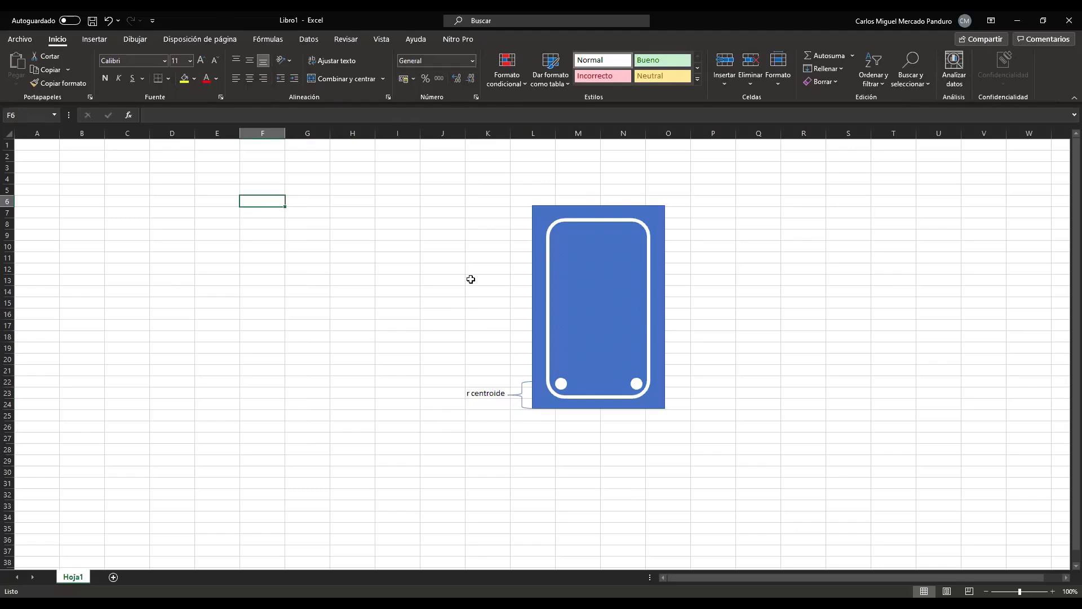
text(r)
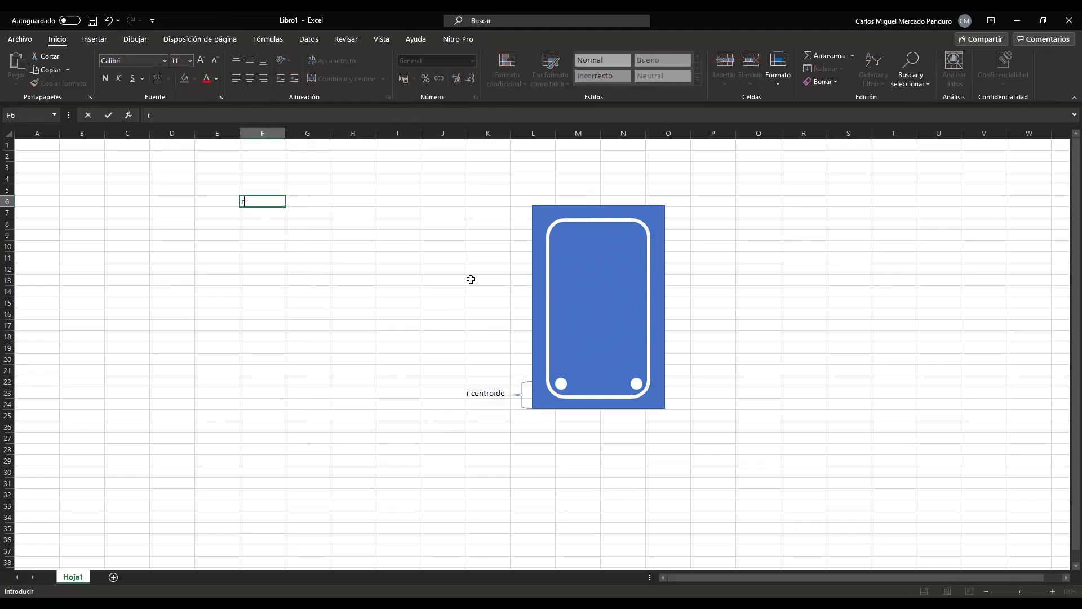
text( =)
key(Tab)
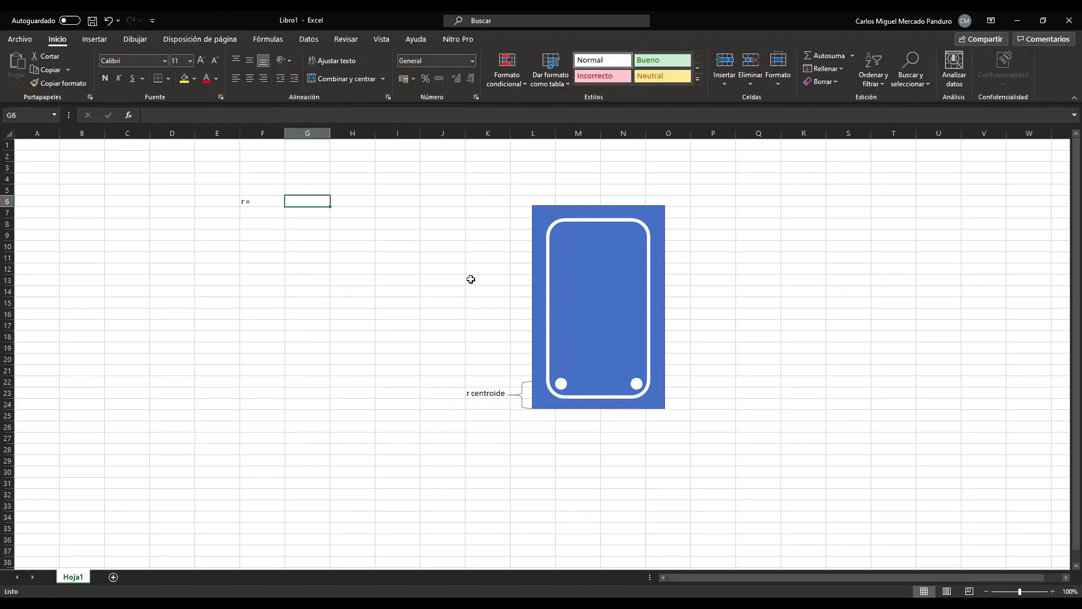
text(4)
key(Tab)
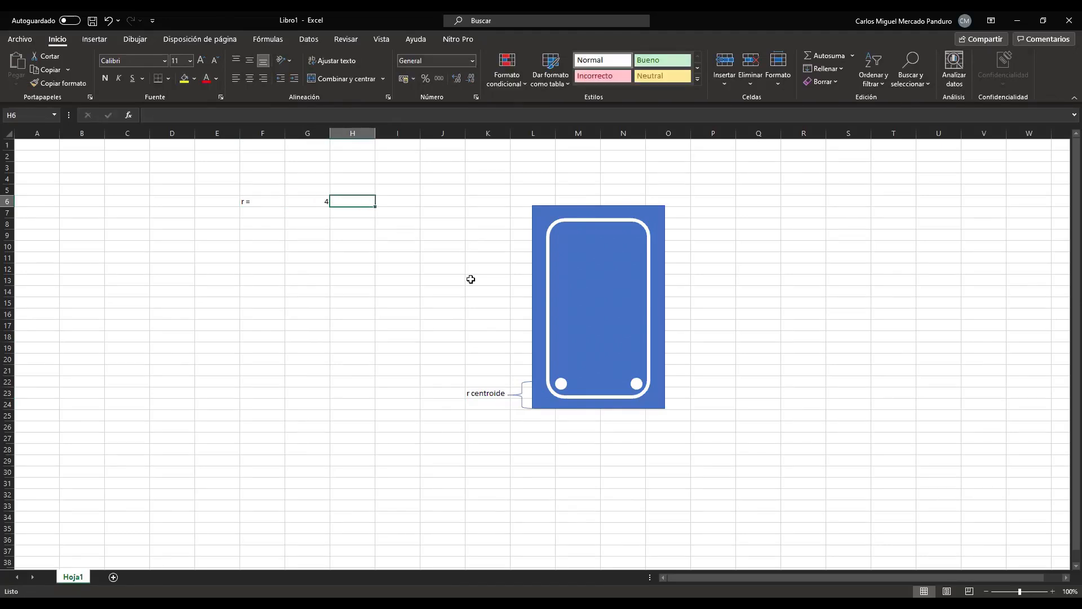
text(cm)
key(Return)
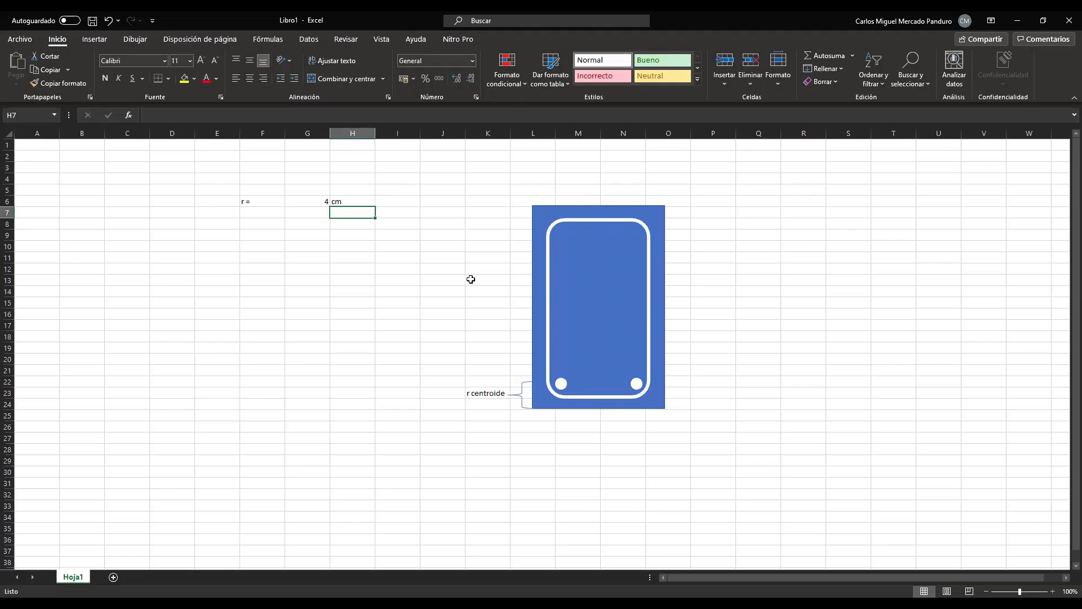
Enter the stirrup diameter in row 7: "D estribo =" in F7 and the formula =2.54*3/8 in G7.
key(Left)
key(Left)
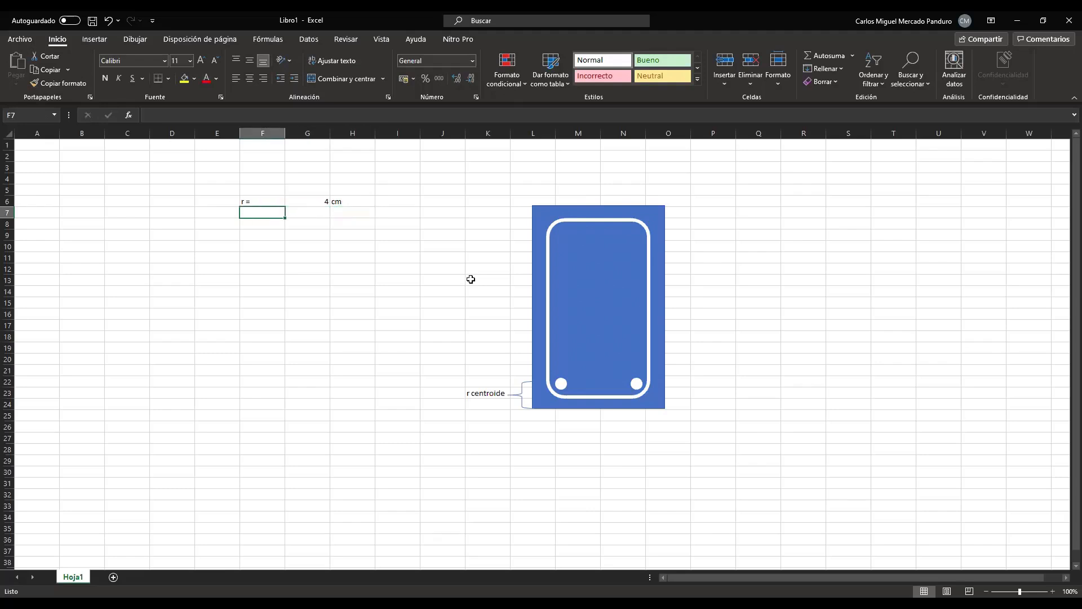
text(D)
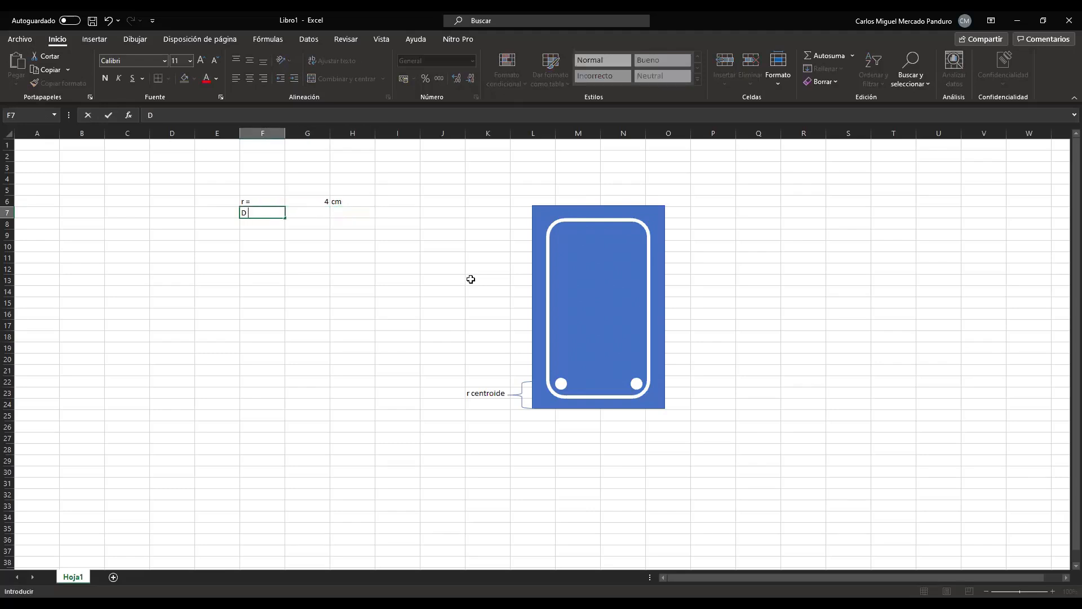
text( estribo =)
key(Tab)
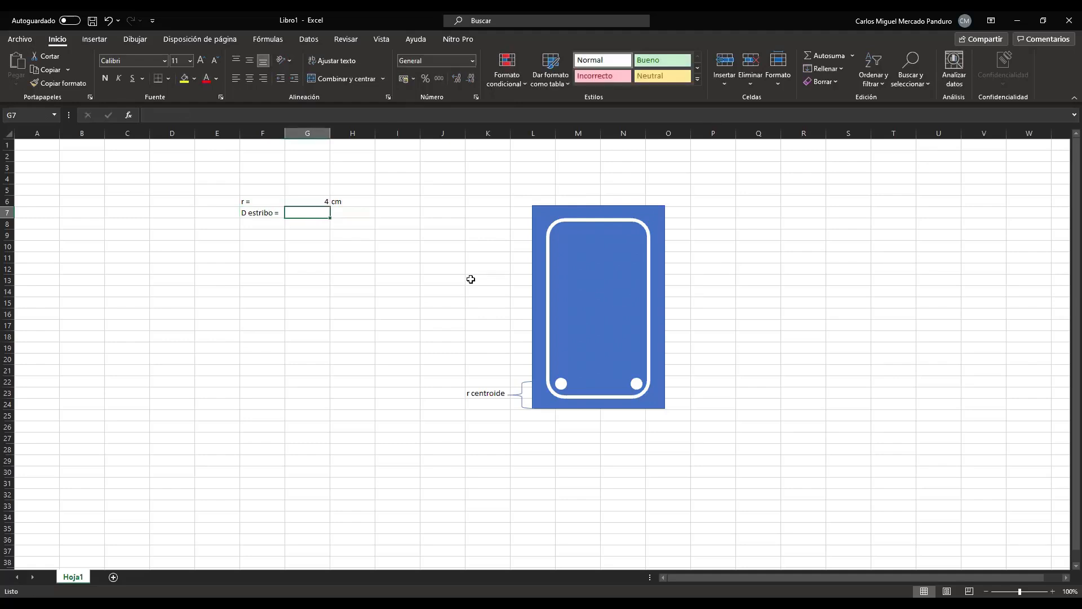
text(=2.54)
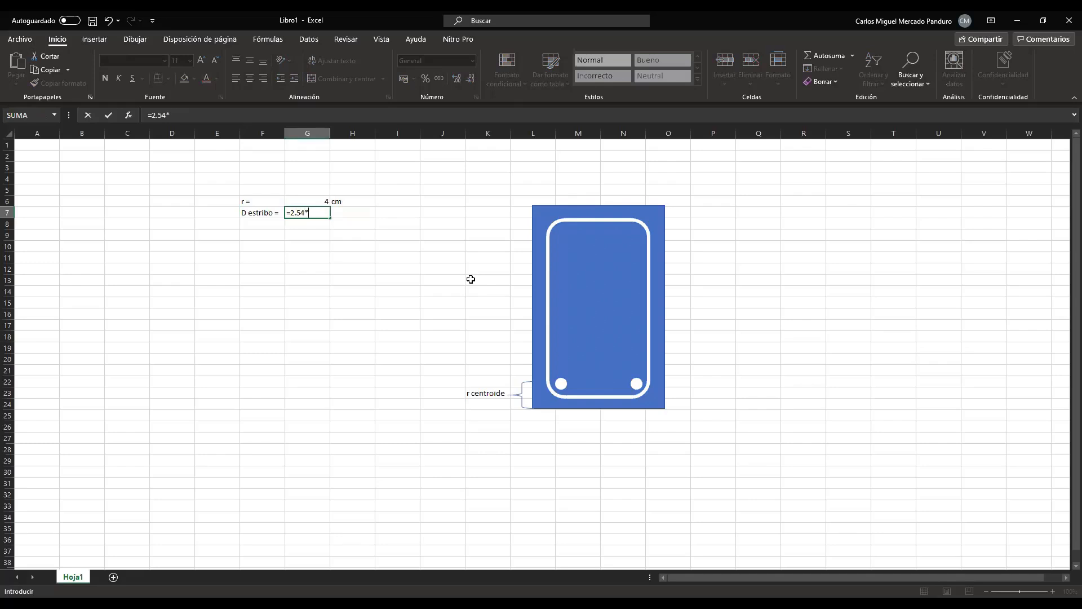
text(*3/8)
key(Return)
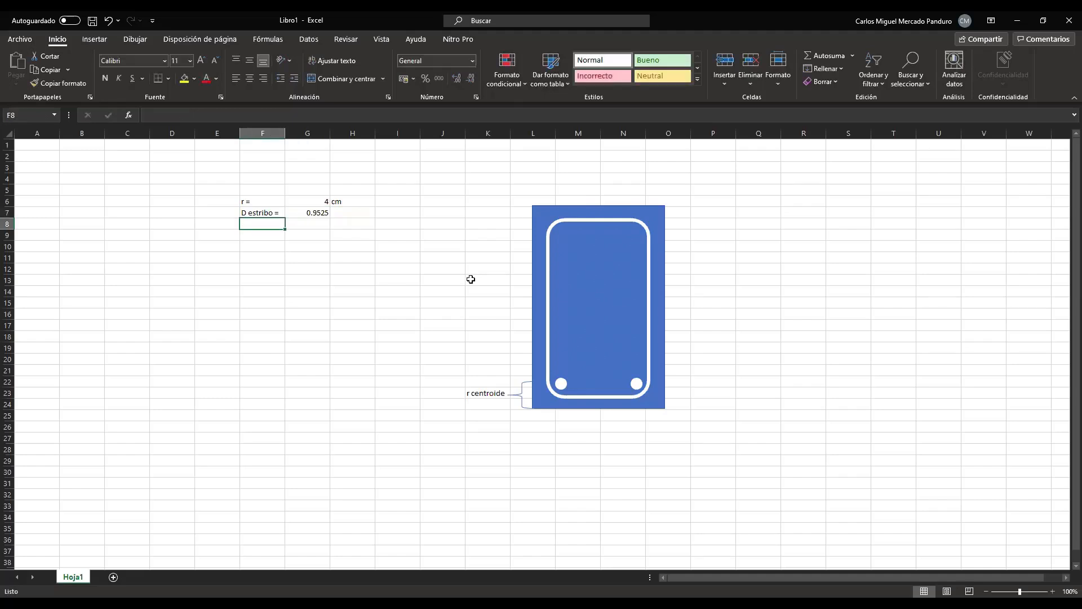
Enter the unit "cm" in H7 beside the stirrup diameter.
key(Right)
key(Right)
key(Up)
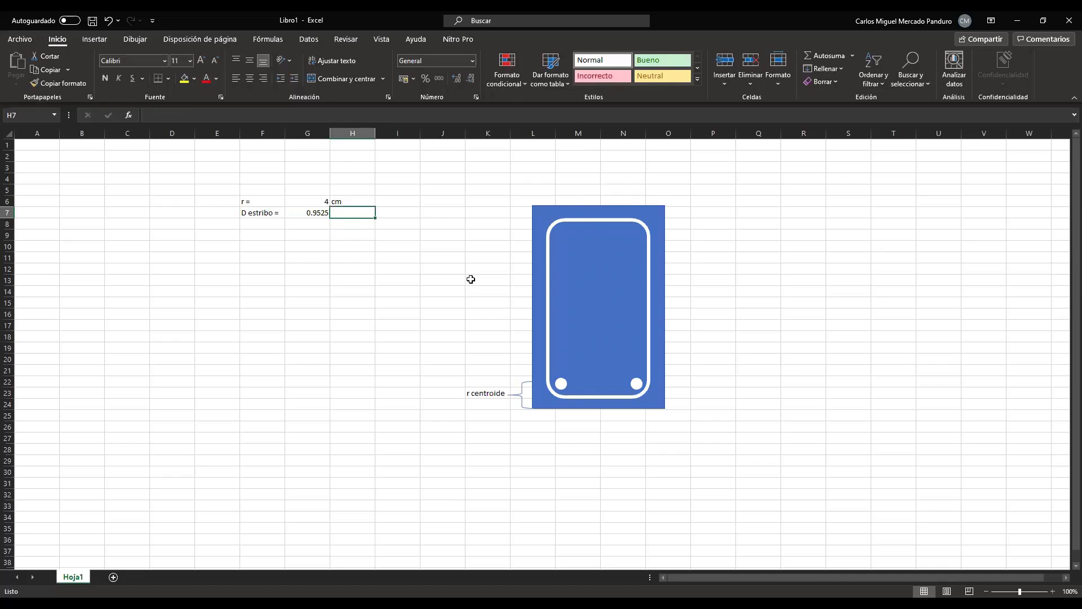
text(cm)
key(Return)
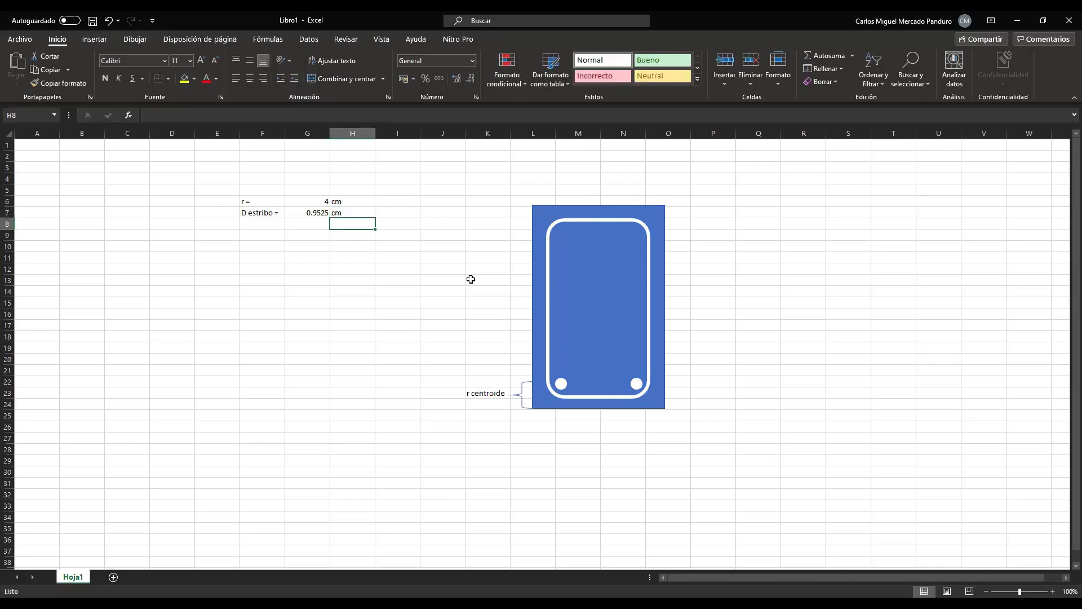
Label the longitudinal bar radius row by entering "R barra l =" in F8.
key(Left)
key(Left)
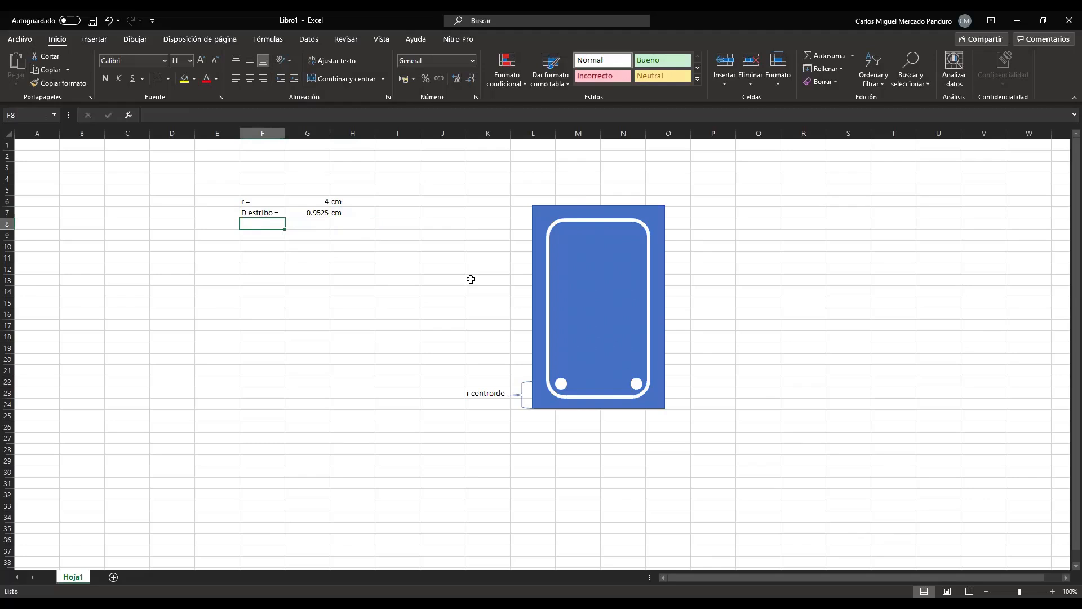
text(R =)
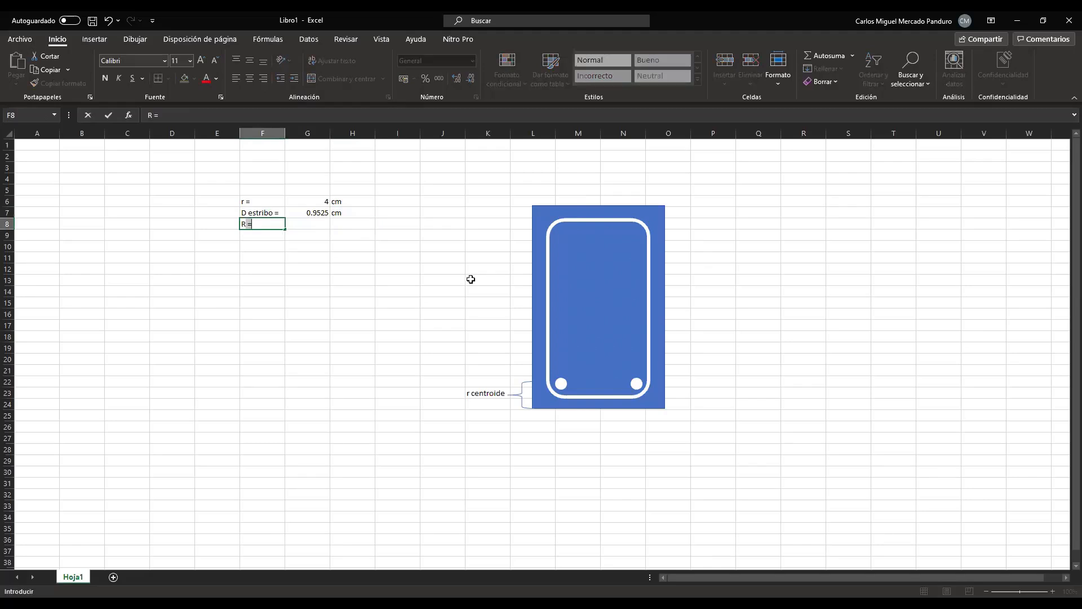
key(BackSpace)
key(BackSpace)
key(BackSpace)
text(R =)
text(barra)
text( l =)
key(Tab)
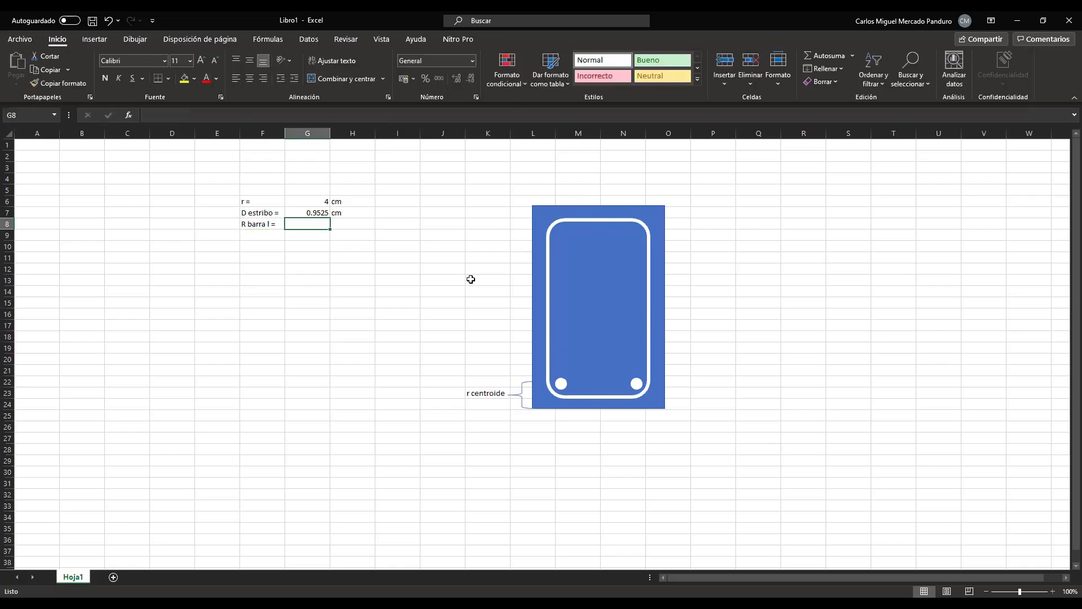
Enter the bar radius formula =5/8*2.54/2 in G8 and its unit "cm" in H8.
text(=)
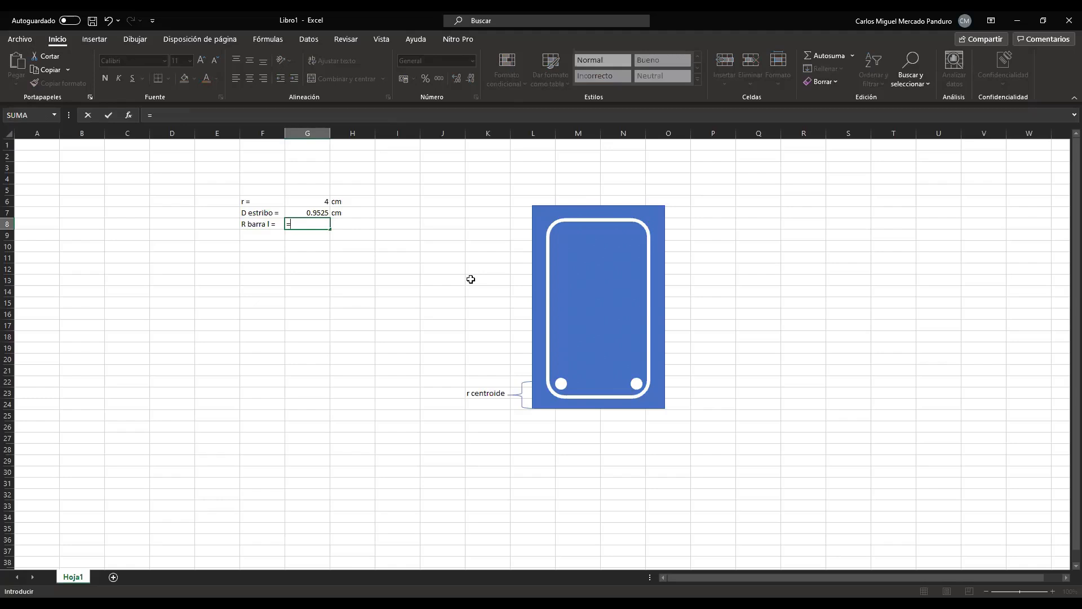
text(5/8*2.54/2)
key(Return)
key(Right)
key(Right)
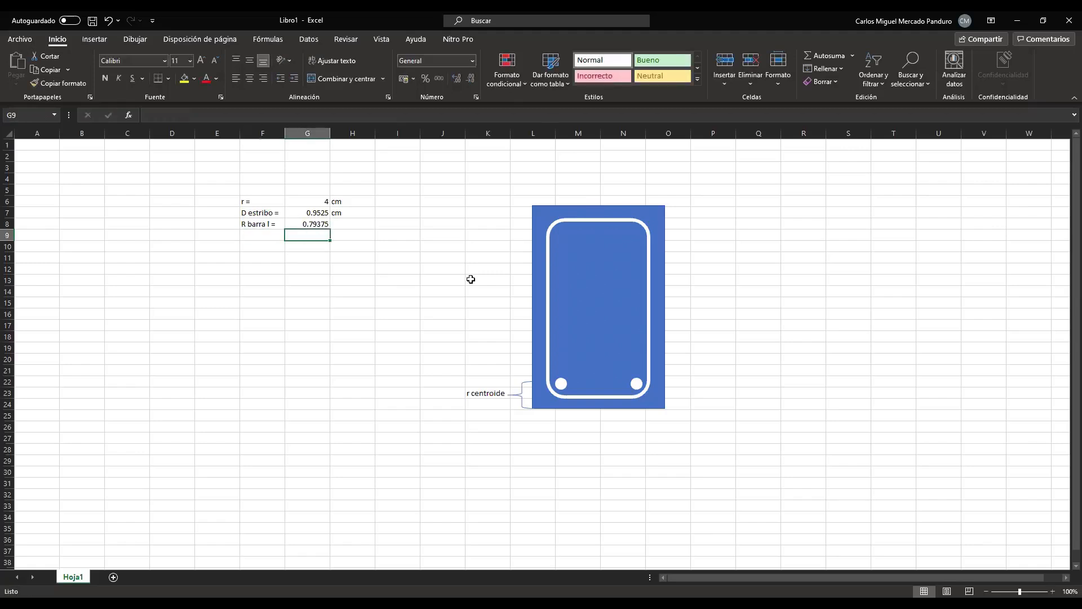
key(Up)
text(cm)
key(Return)
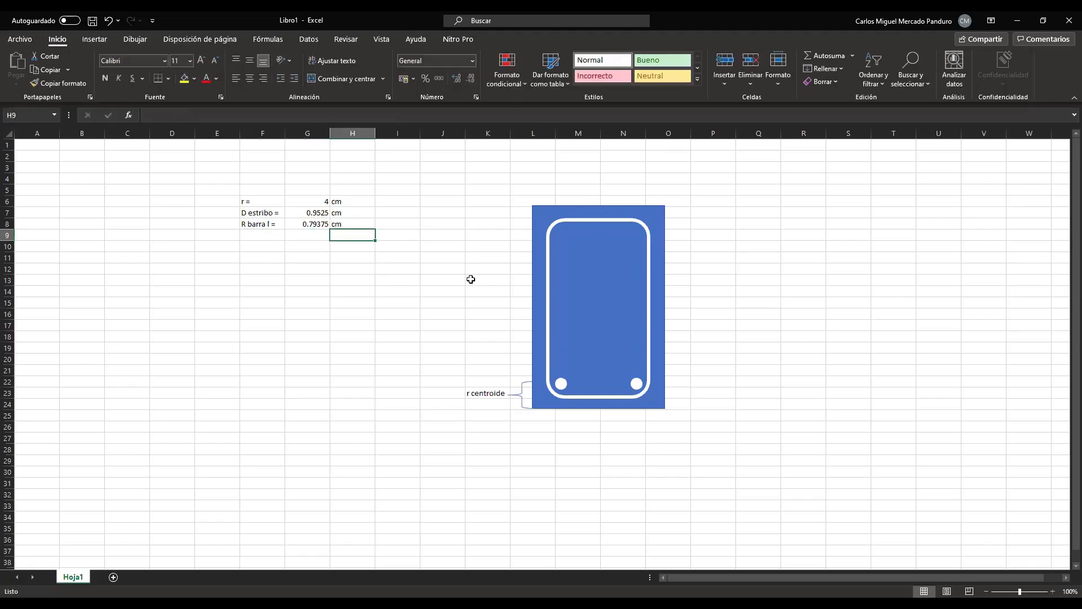
Total the cover values in G9 with =SUMA(G6:G8) and show the result with two decimals.
click(308, 237)
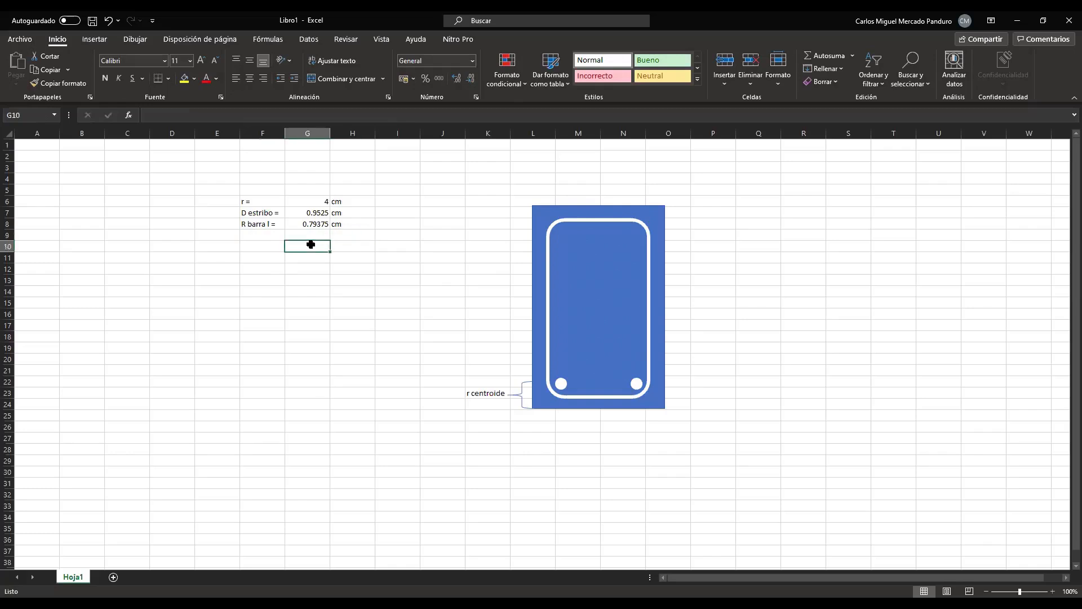
double_click(308, 234)
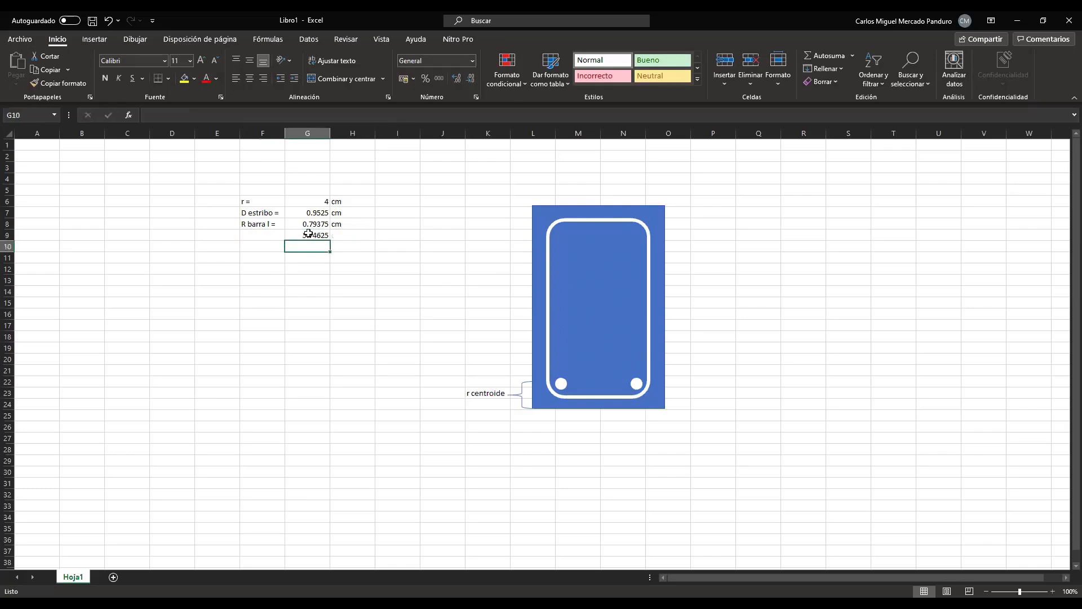
click(308, 233)
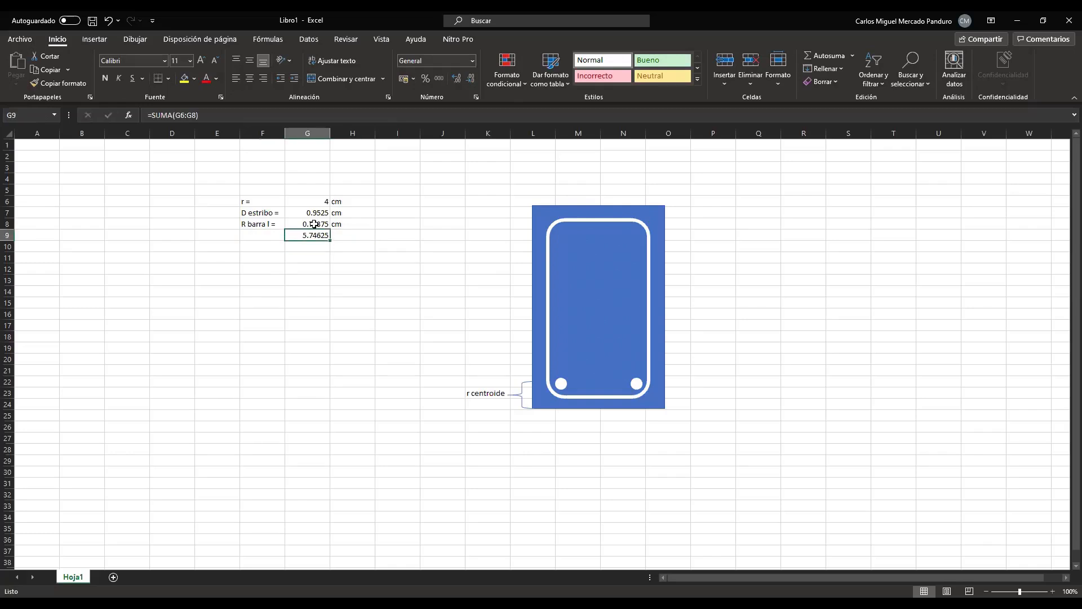
click(470, 78)
click(470, 78)
click(469, 78)
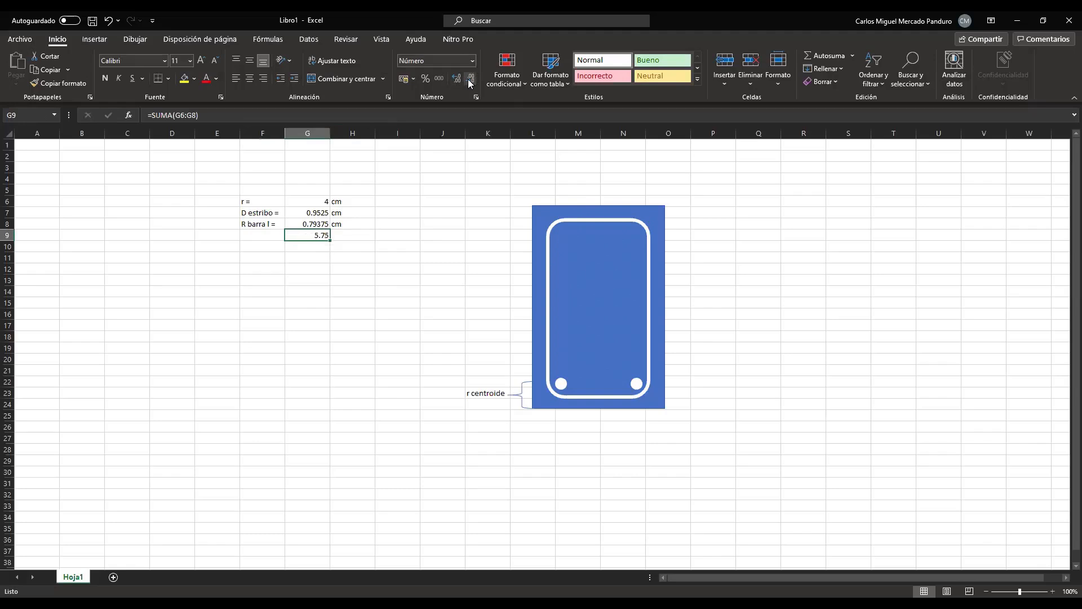
Enter "cm" in H9 and move the total with its unit down one row to G10:H10.
click(348, 234)
text(cm)
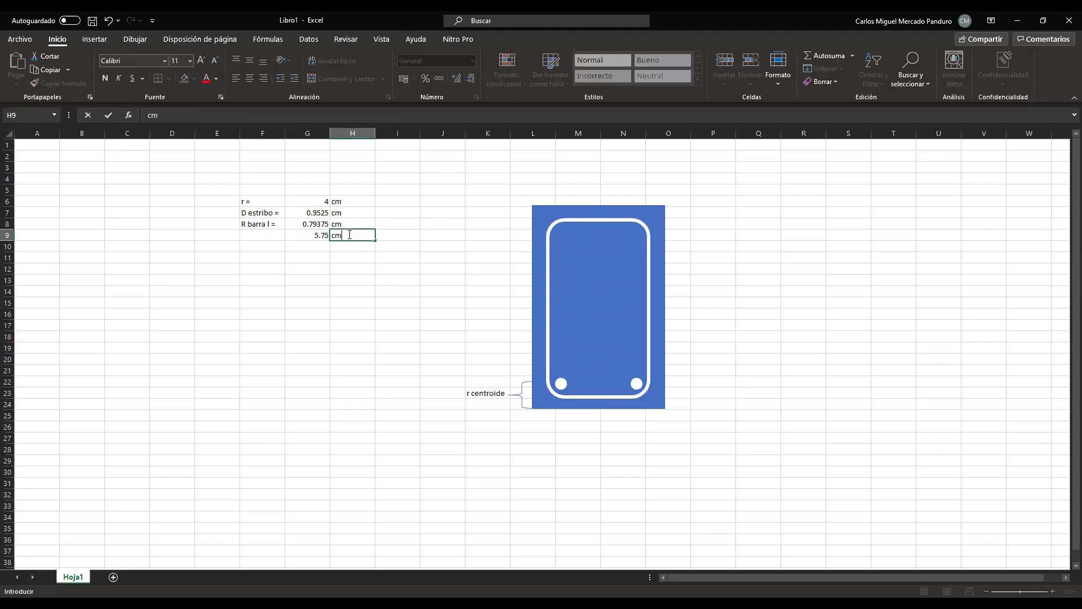
key(Return)
drag(311, 232, 350, 254)
click(265, 235)
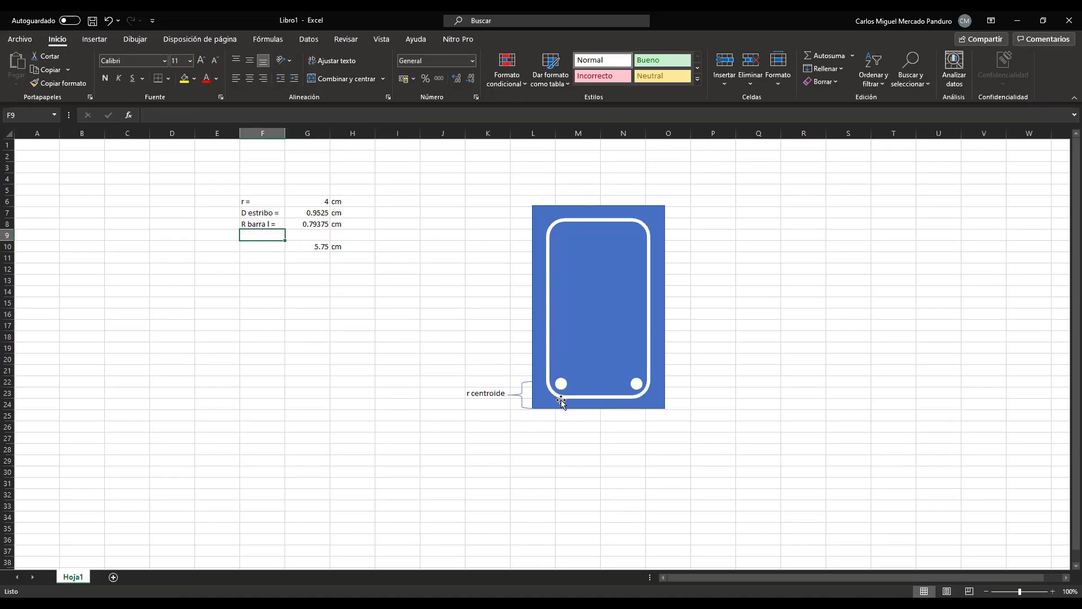
Add an extra allowance in the empty row 9: 0.25 in G9 and "cm" in H9.
ctrl+scroll(630, 417, up, 3)
ctrl+scroll(783, 427, up, 1)
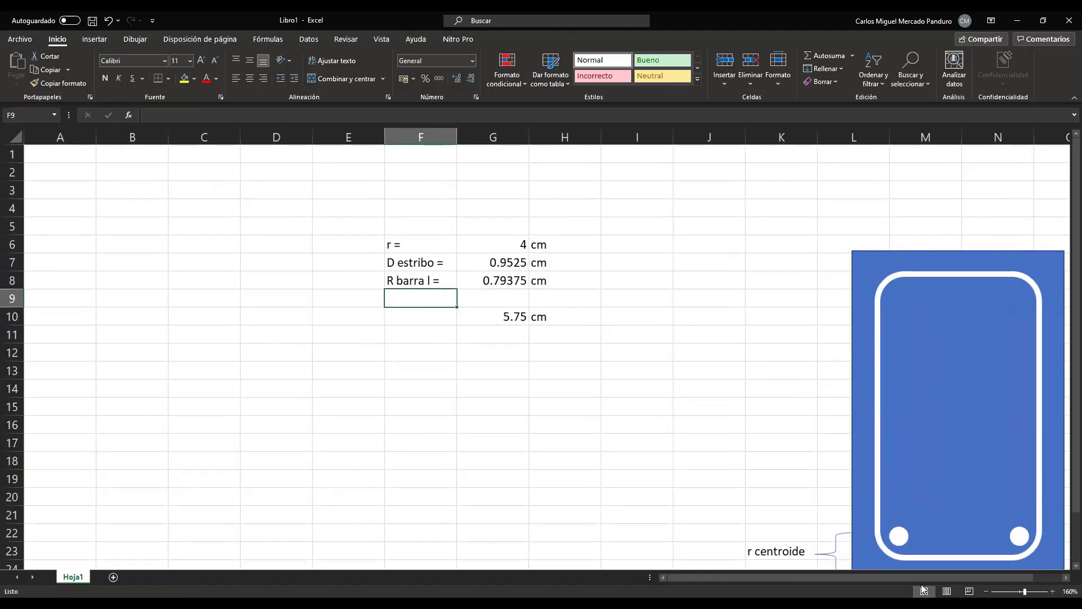
drag(924, 581, 952, 580)
scroll(957, 483, down, 2)
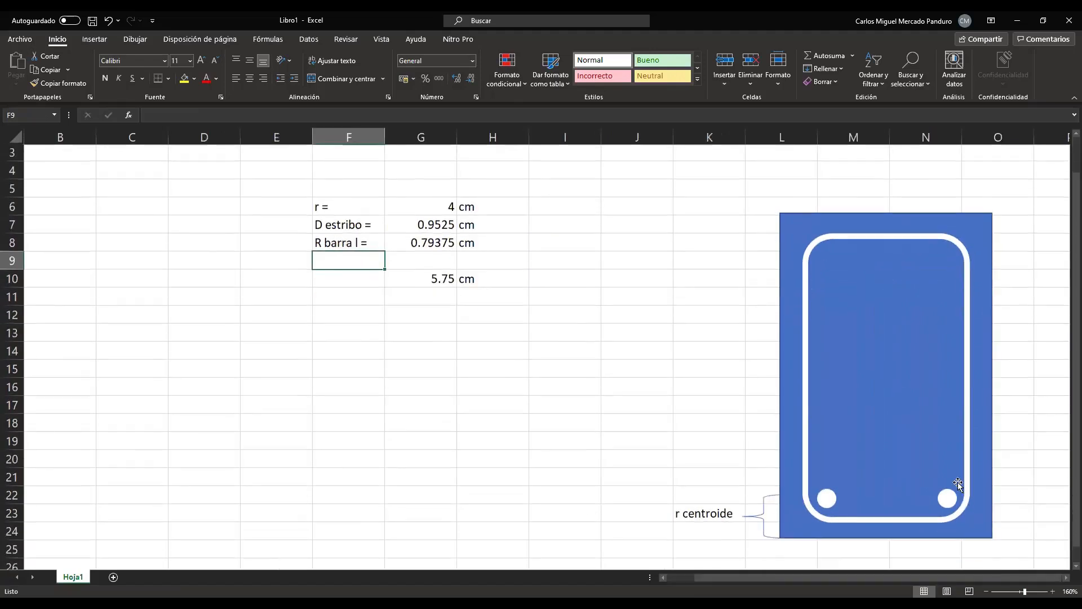
scroll(928, 460, up, 1)
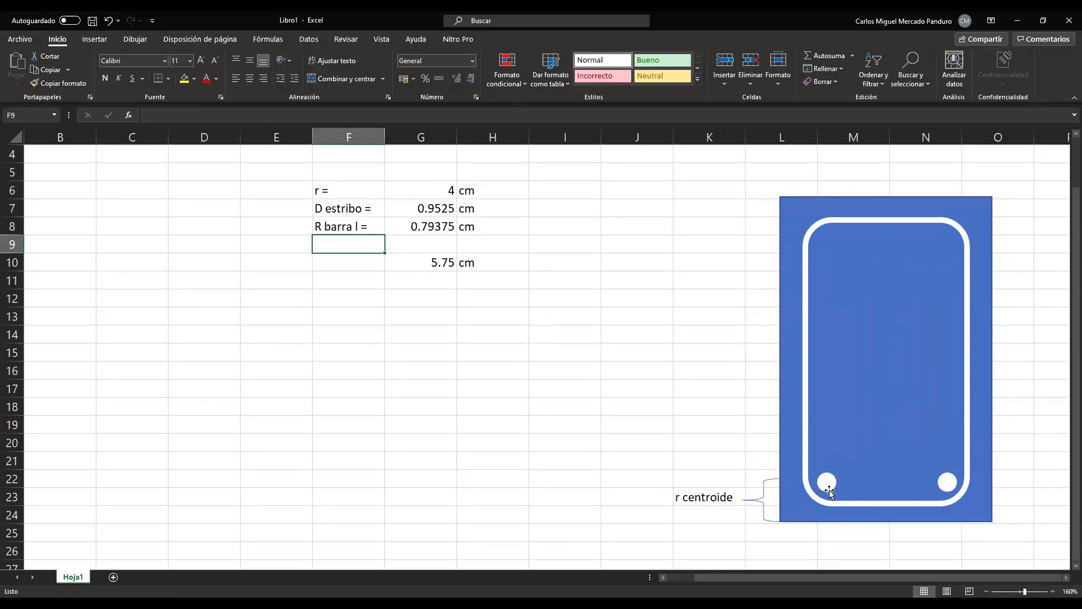
click(420, 243)
text(0.25)
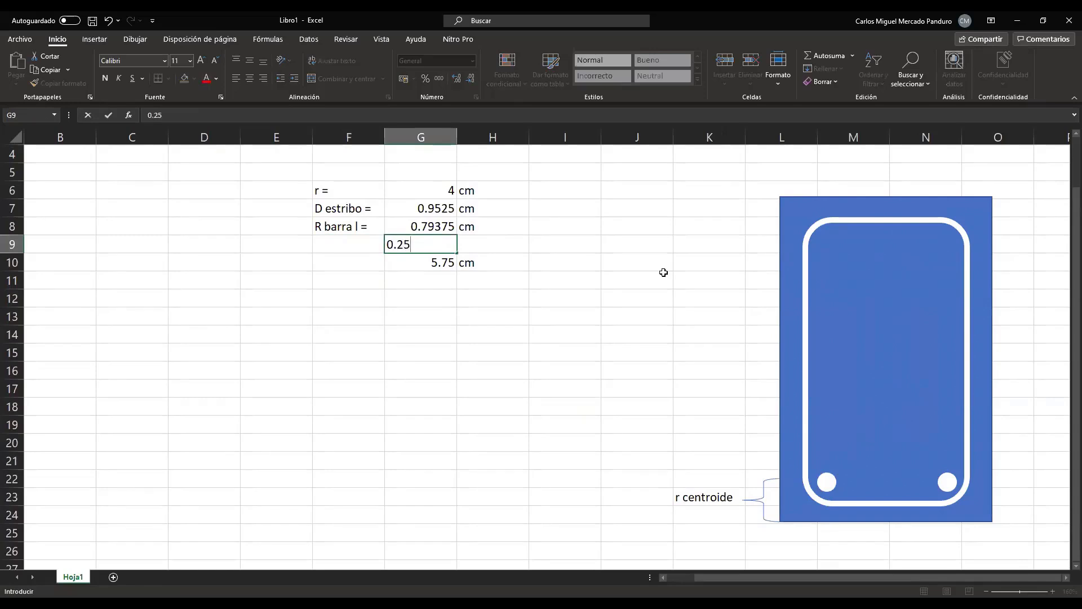
key(Tab)
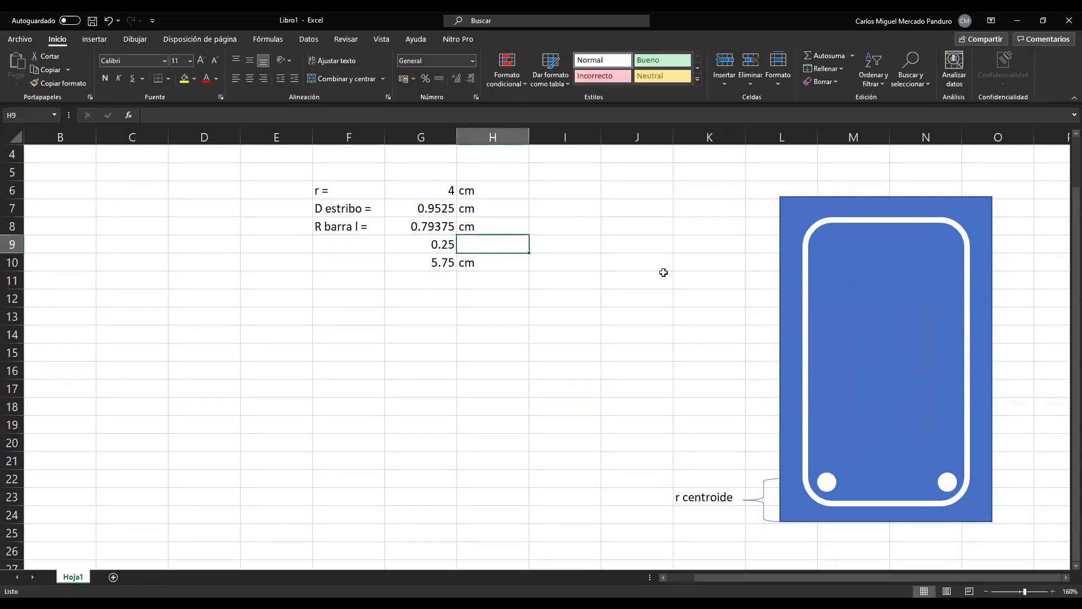
text(cm)
key(Return)
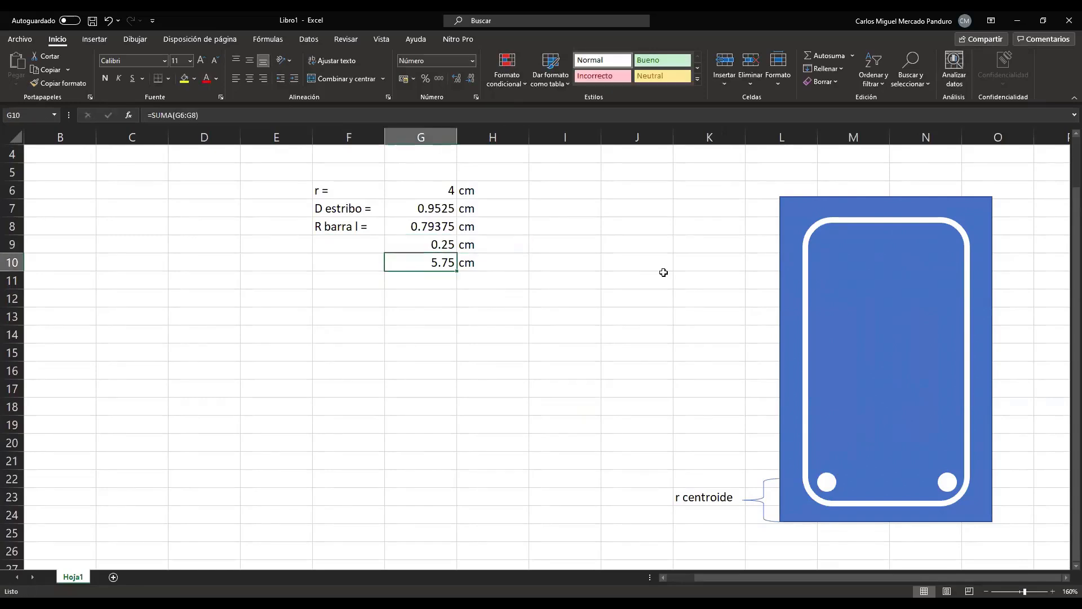
Extend the total's range in G10 to include the allowance, making the formula =SUMA(G6:G9).
key(Left)
key(Right)
key(F2)
key(BackSpace)
text(9)
key(Return)
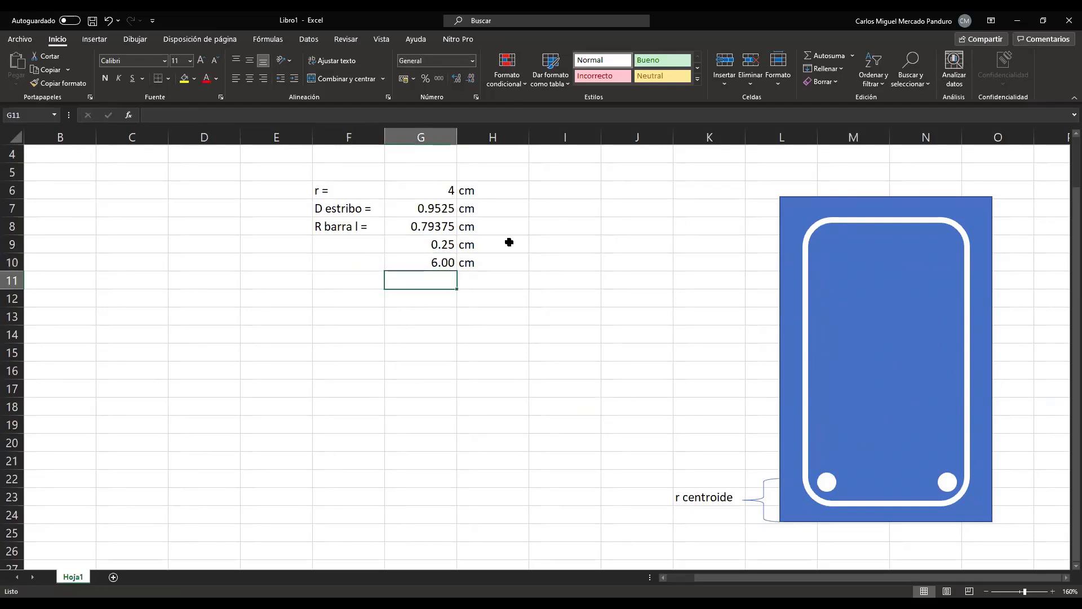
click(437, 257)
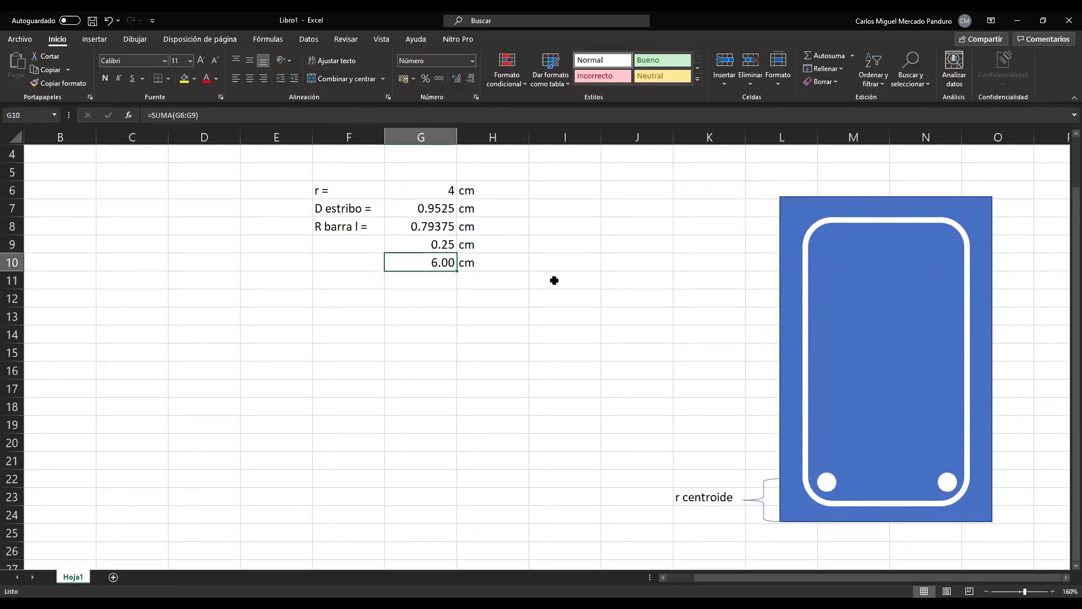
Clear the 0.25 allowance in G9 to check the total without it, and undo the deletion.
click(444, 239)
key(Delete)
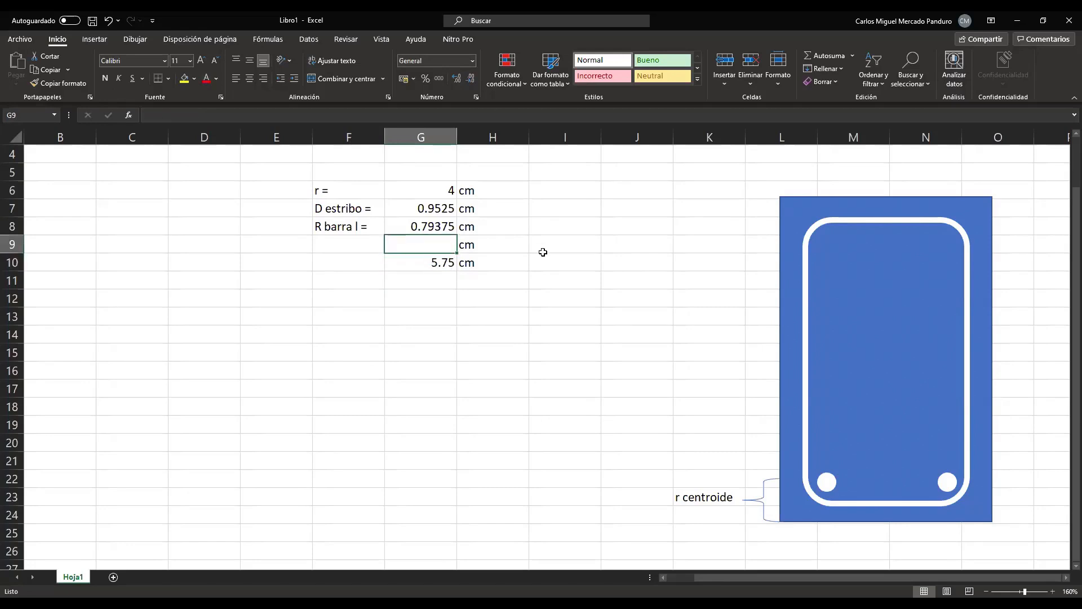
click(434, 261)
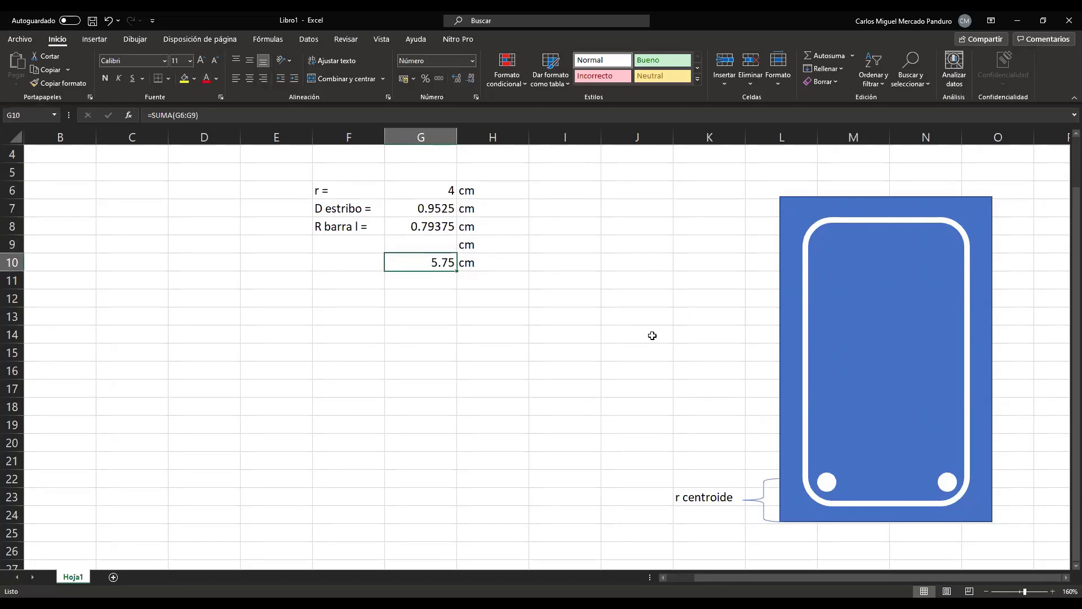
key(ctrl+z)
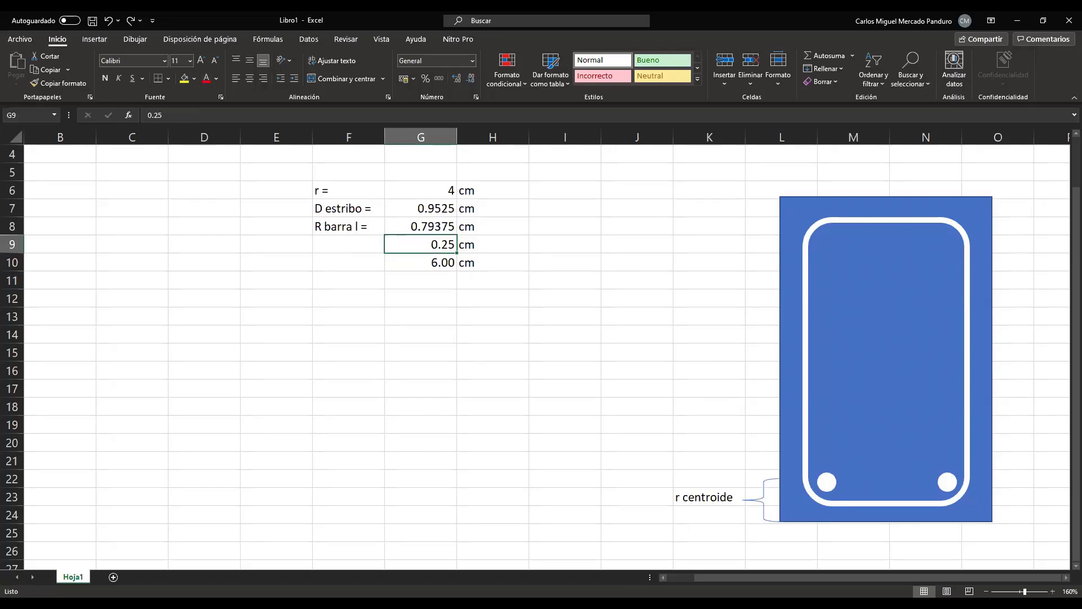
Switch back to ETABS, where the beam's reinforcement data is open.
key(alt+Tab)
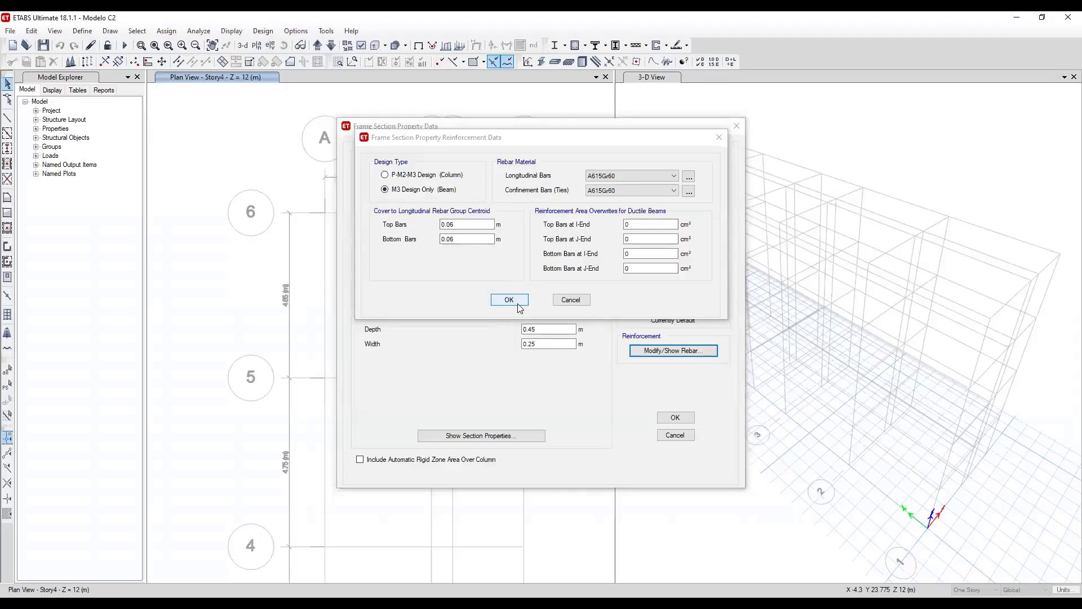
Accept the beam reinforcement data and the V(25x45) concrete section definition.
click(509, 300)
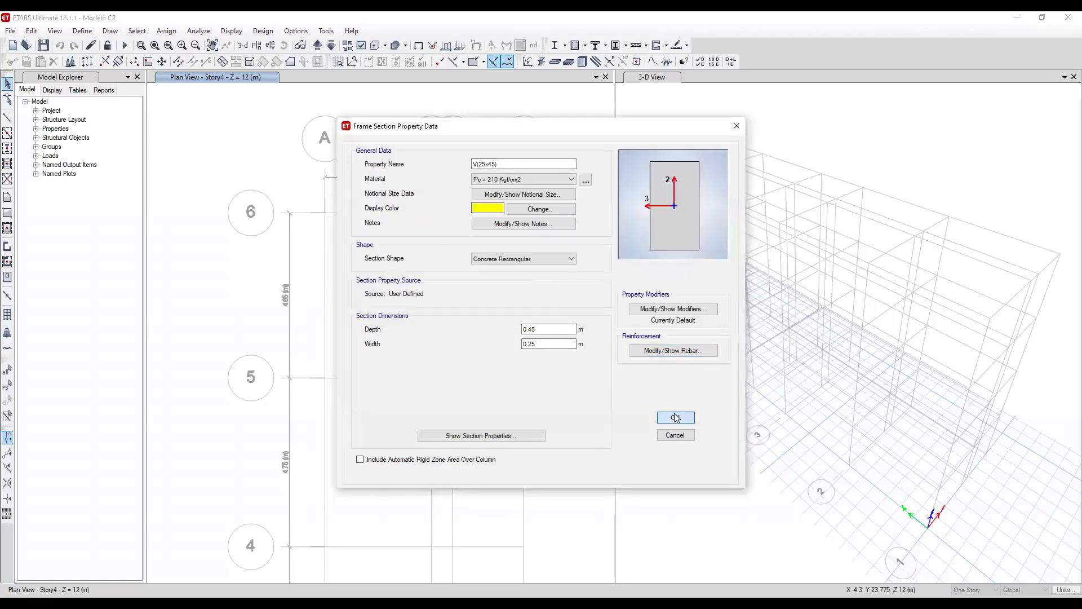
click(675, 417)
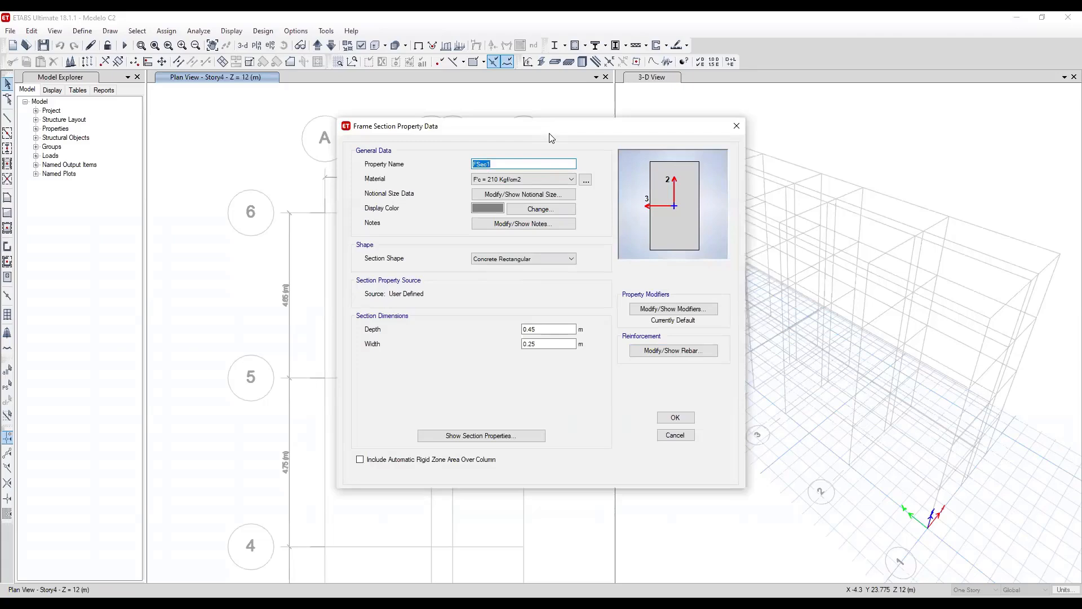
Define a copy of the V(25x45) beam section under the name V(25x50).
drag(551, 138, 759, 143)
text(V)
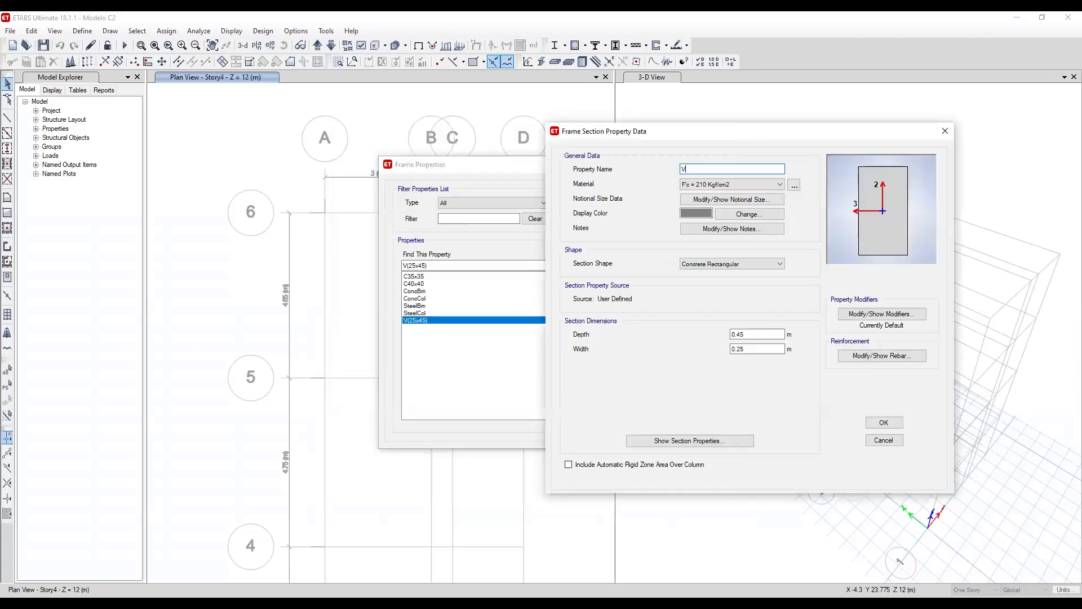
text((25x)
key(BackSpace)
text(5)
click(884, 423)
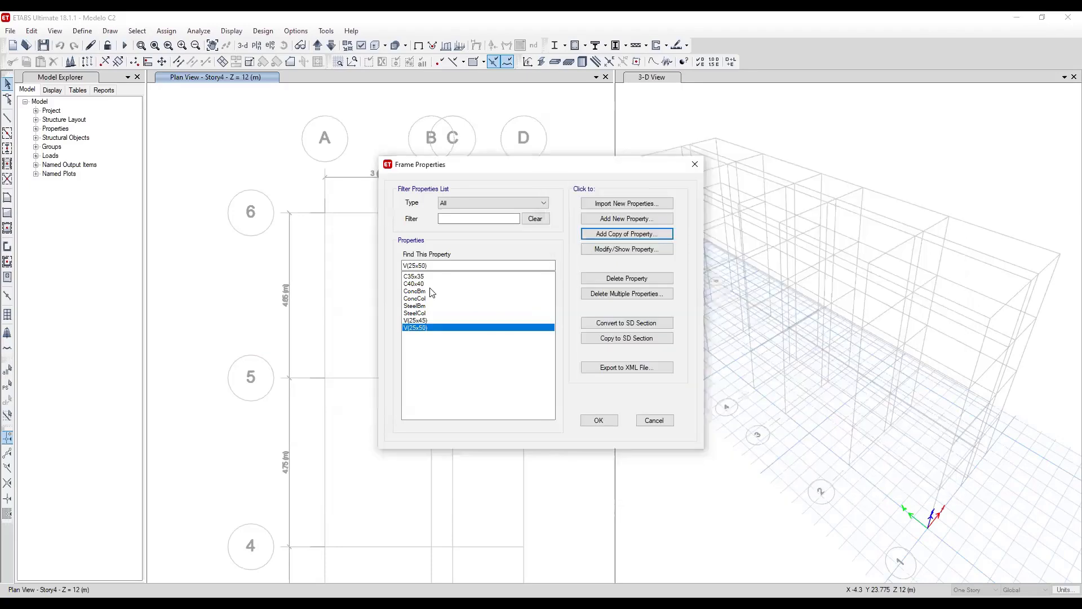
Delete the default concrete frame sections ConcBm and ConcCol from the property list.
click(424, 292)
drag(422, 289, 426, 308)
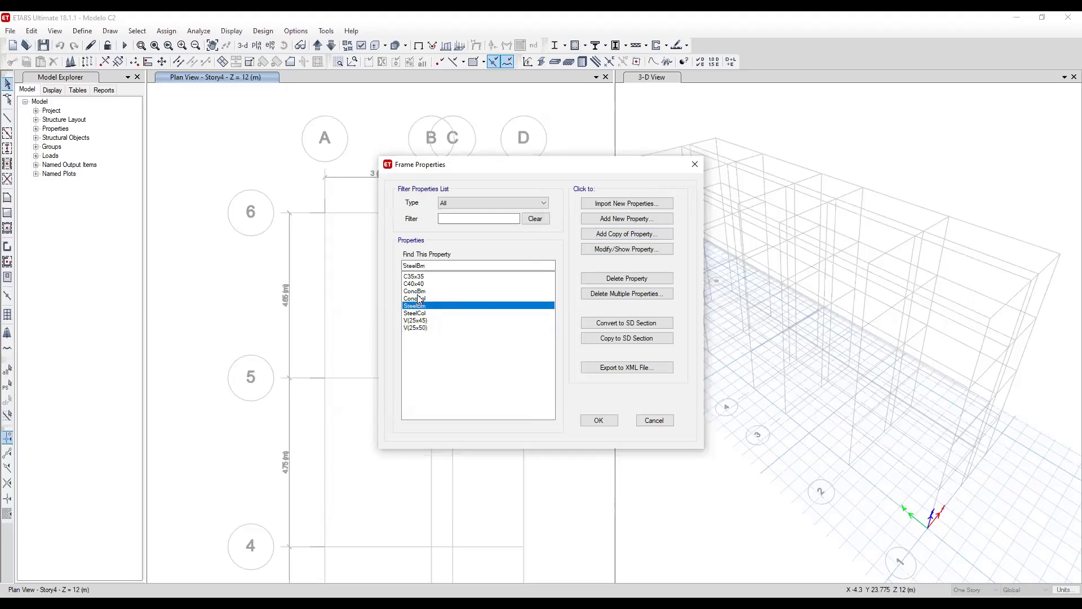
click(422, 297)
click(422, 290)
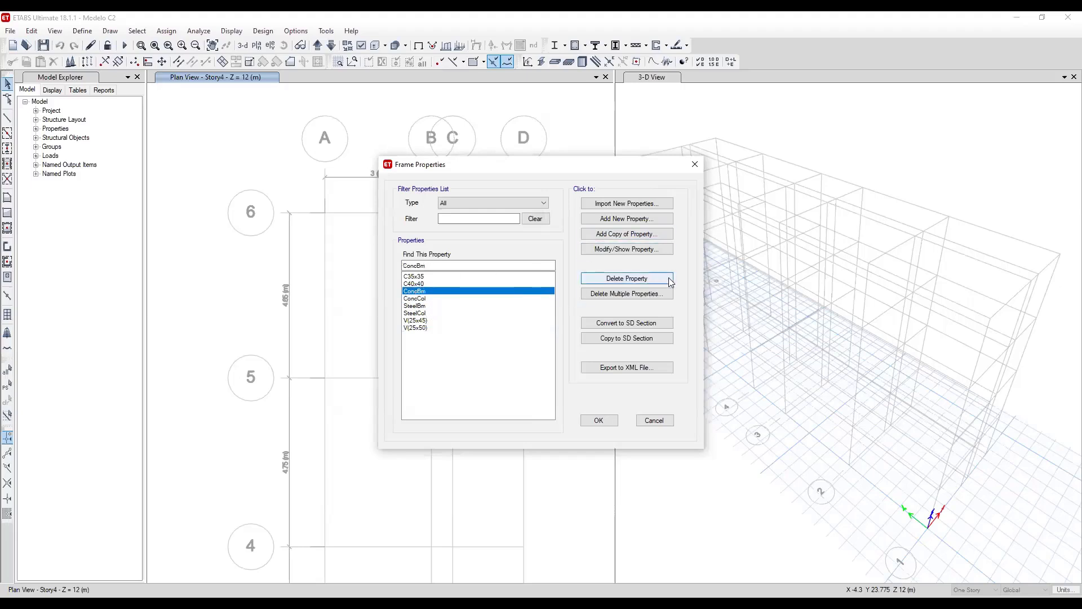
click(615, 279)
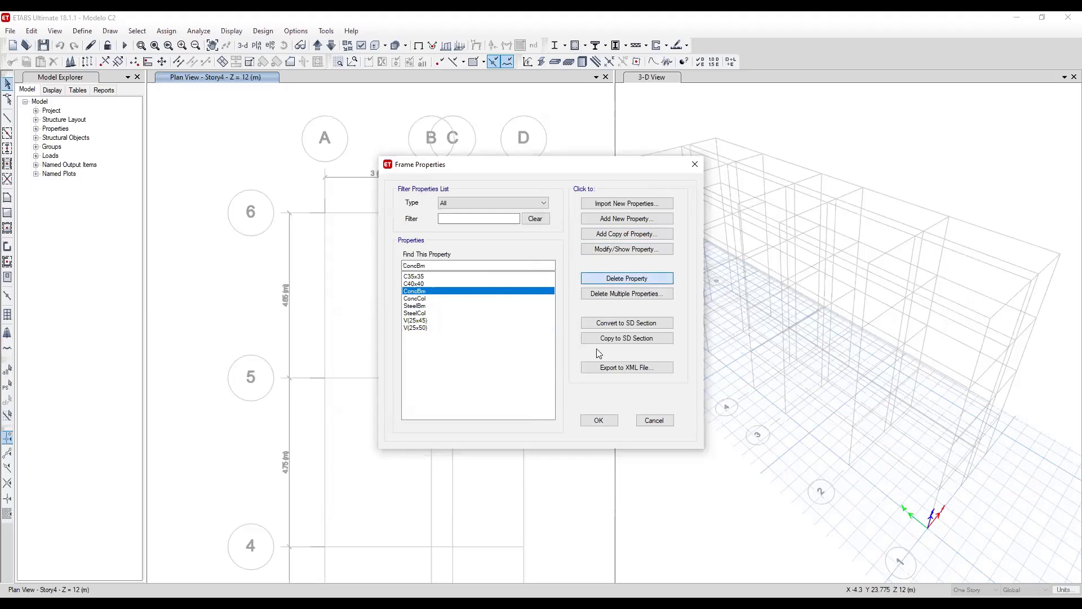
click(580, 349)
click(634, 278)
click(575, 349)
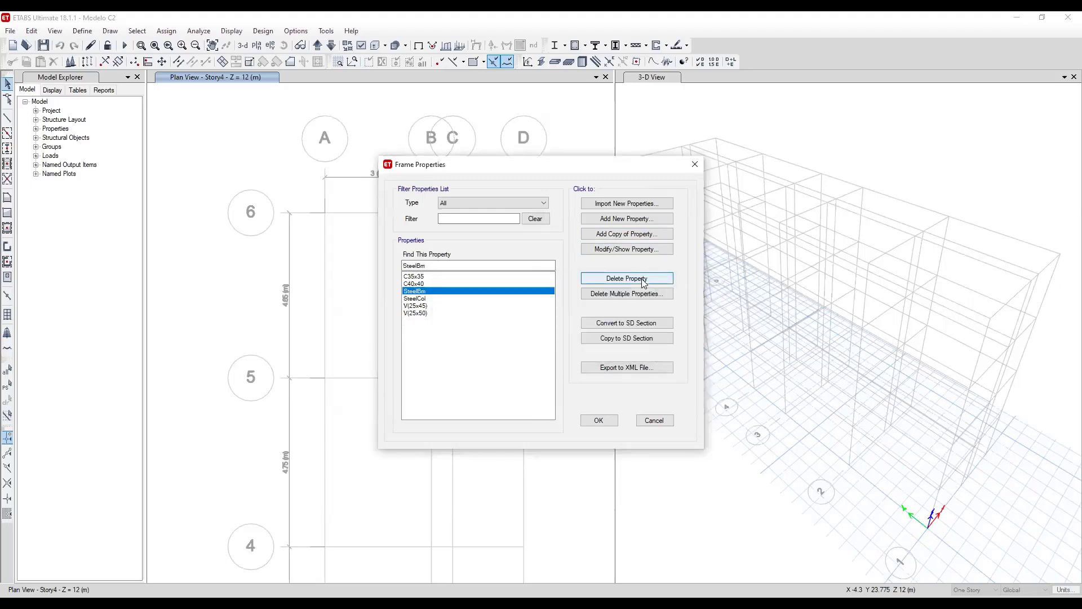
Delete the default steel frame sections SteelBm and SteelCol, and save the model.
click(643, 281)
click(580, 349)
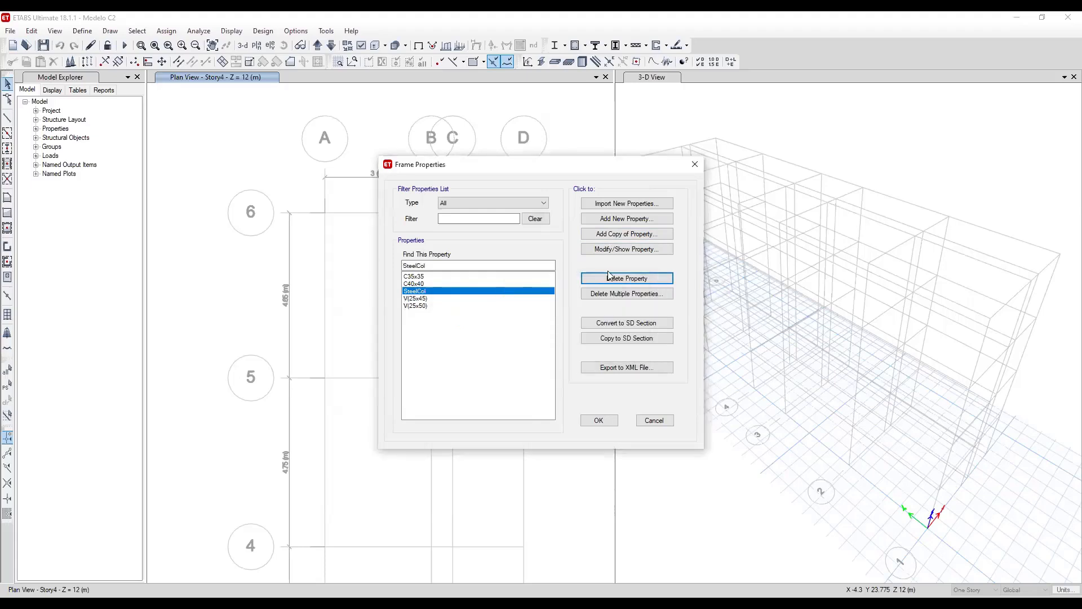
click(625, 277)
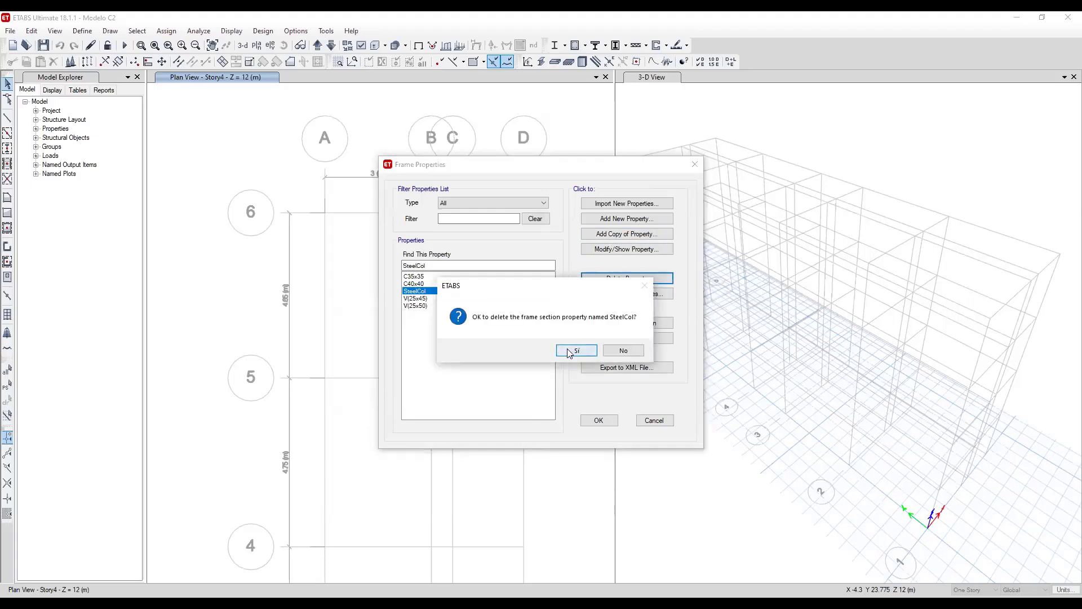
click(569, 350)
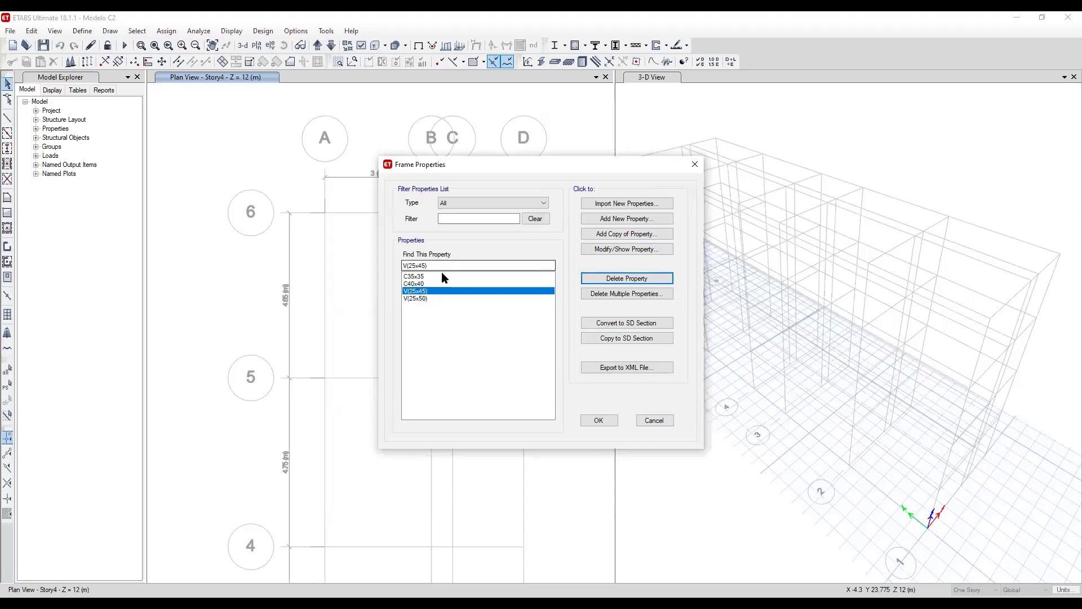
click(439, 299)
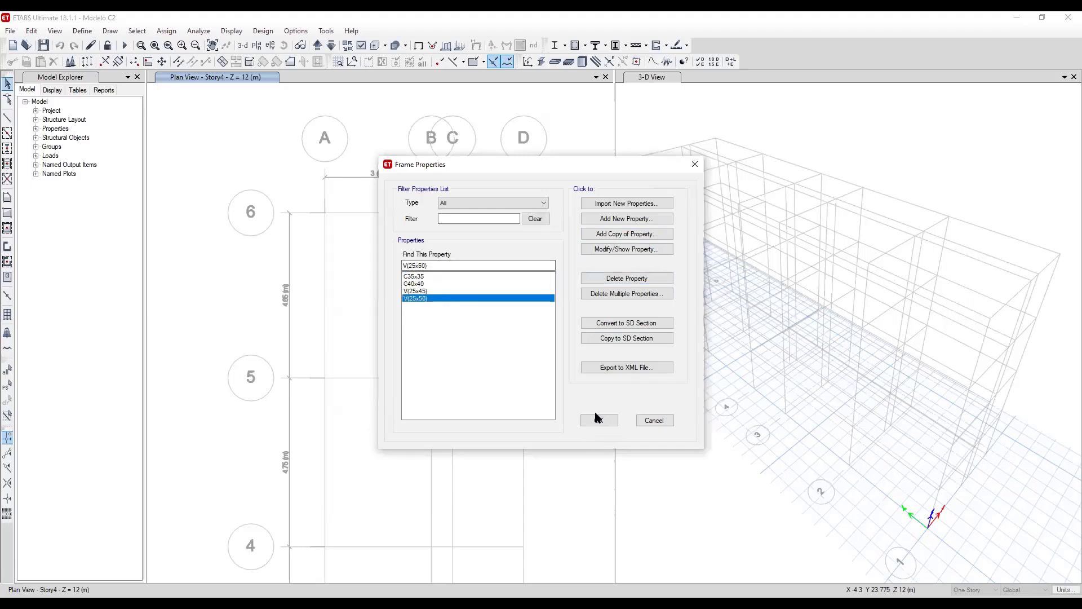
click(45, 47)
Rename the wall section Wall1 as M25 and assign it the F'c = 210 Kgf/cm2 material.
click(91, 31)
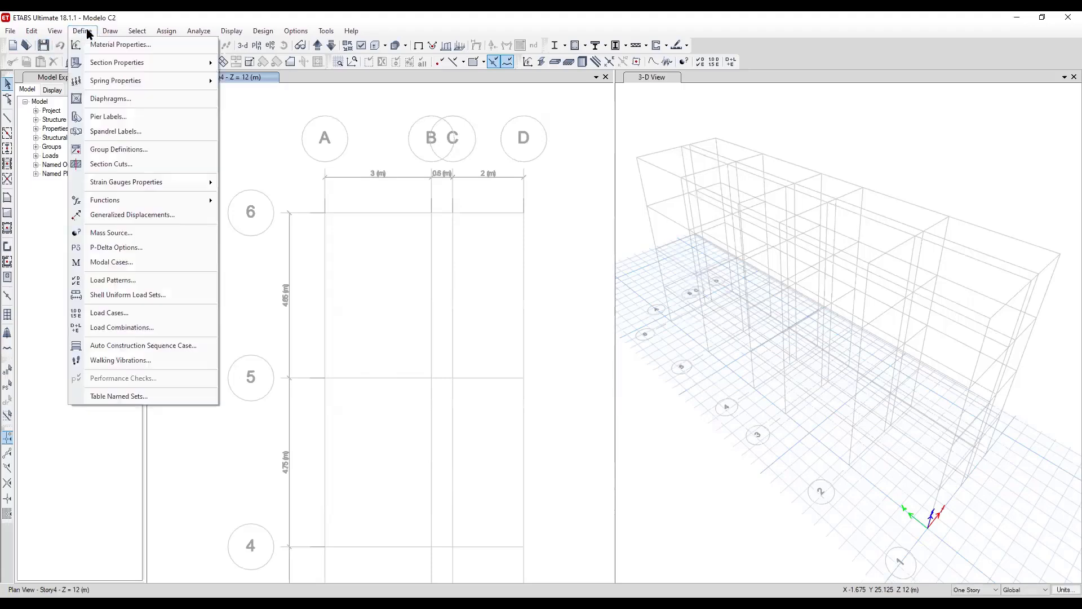
mouse_move(168, 61)
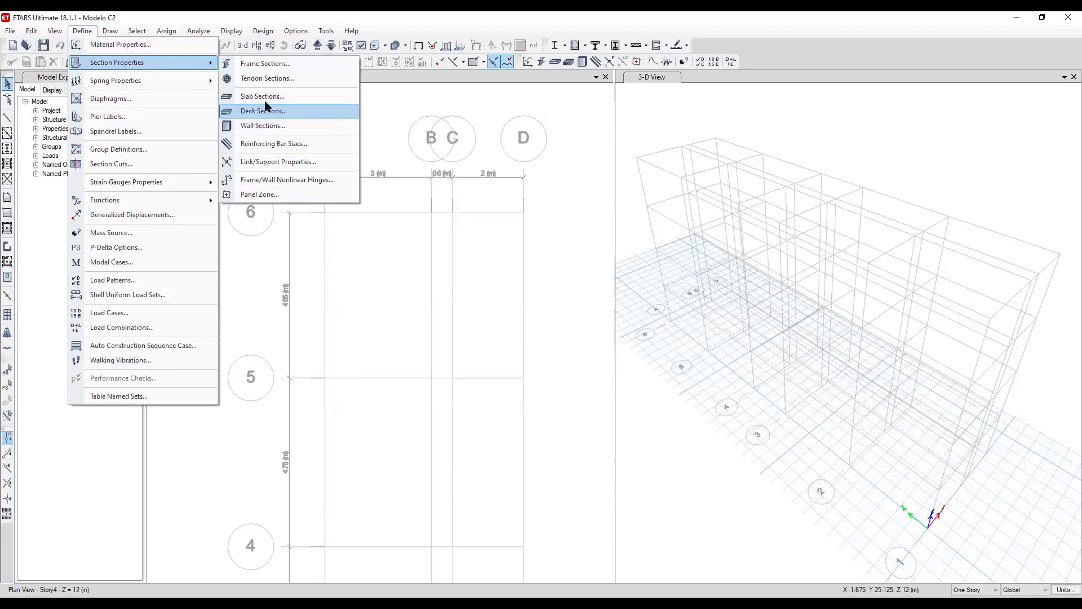
click(281, 125)
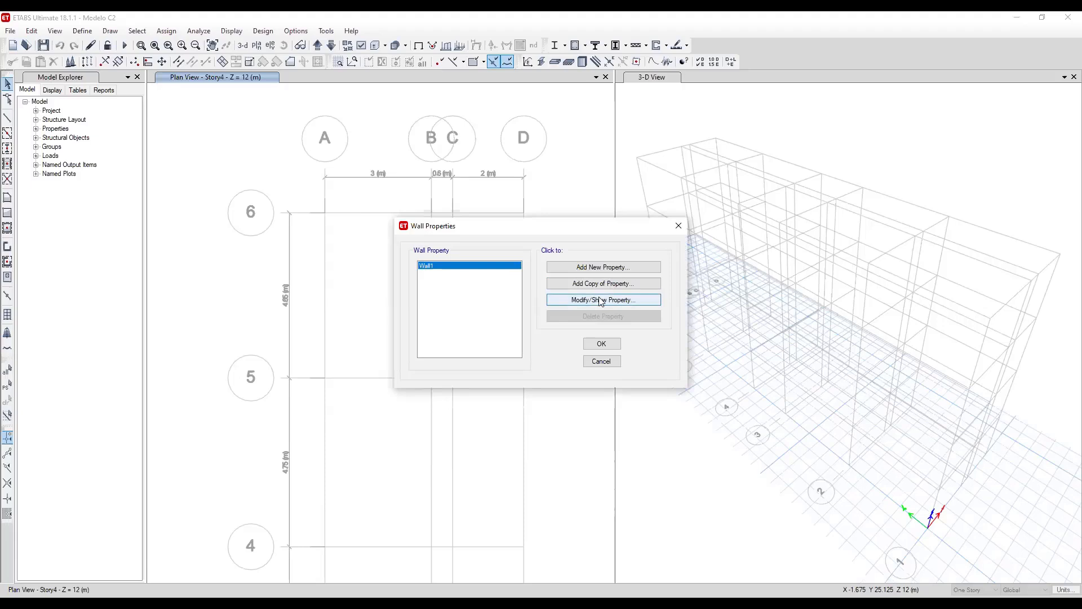
click(599, 300)
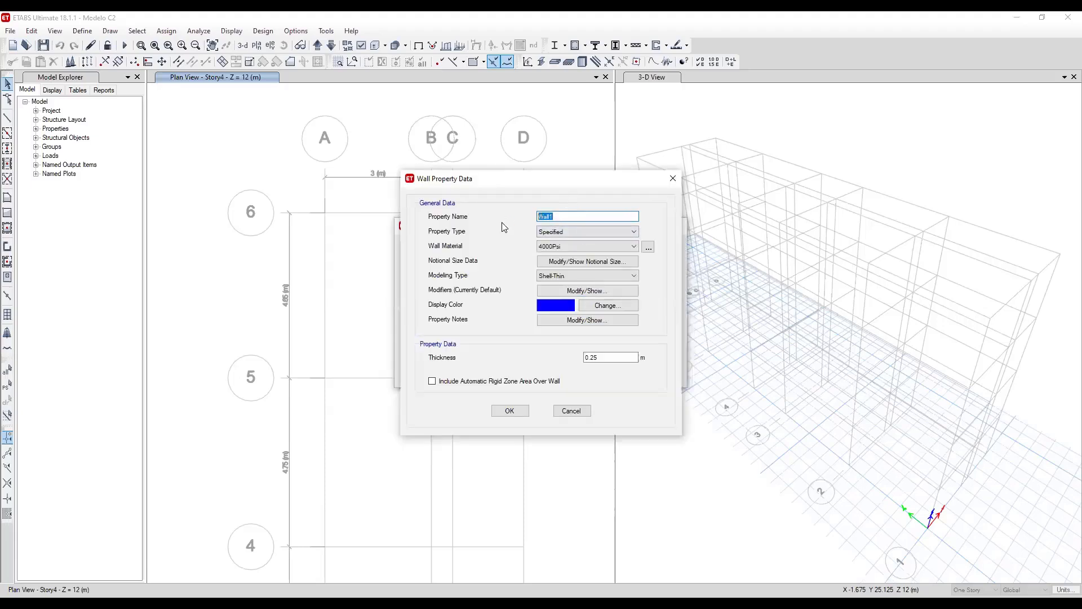
text(M25)
click(634, 246)
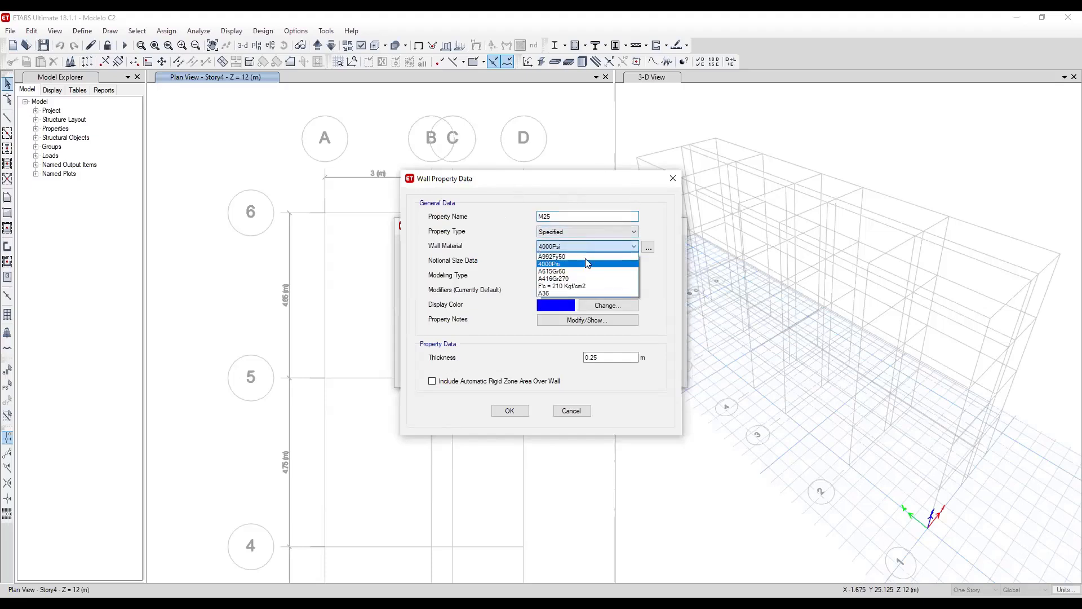
click(590, 286)
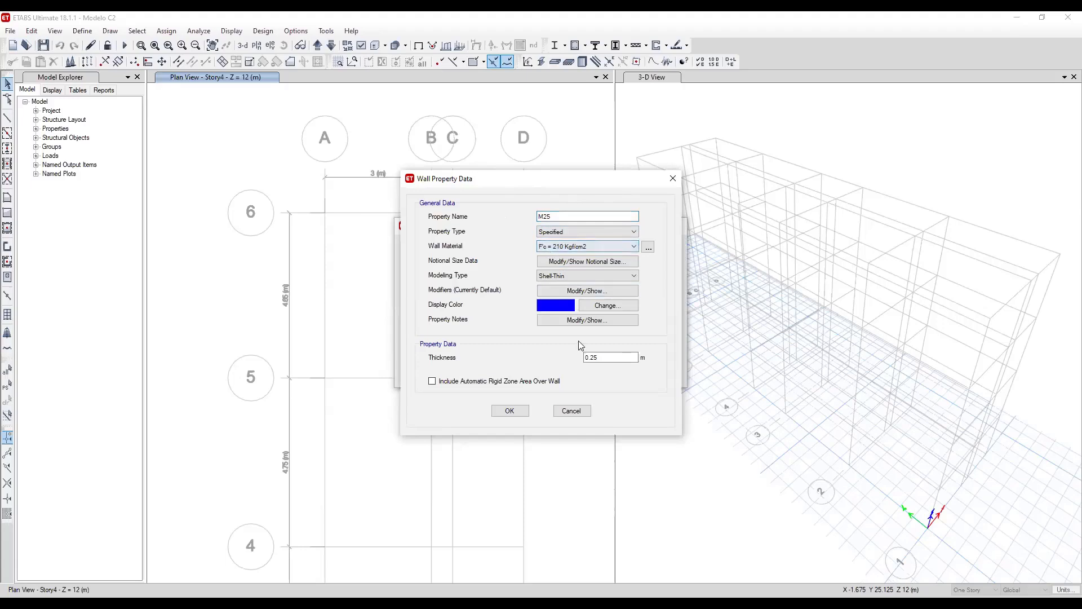
click(607, 360)
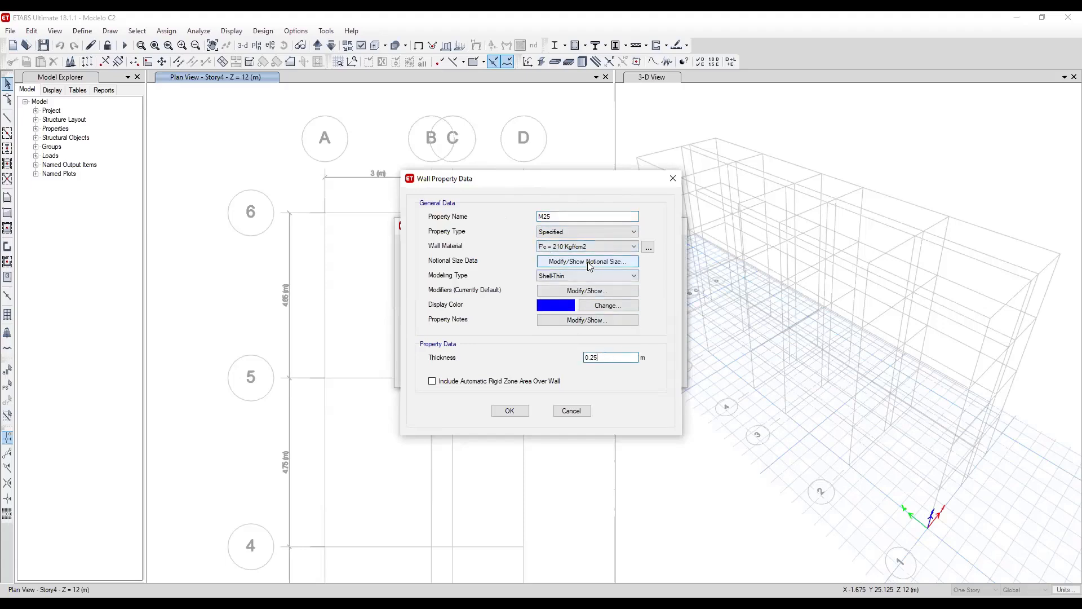
Try the Shell-Thick and Shell-Thin modeling types on wall section M25.
click(573, 276)
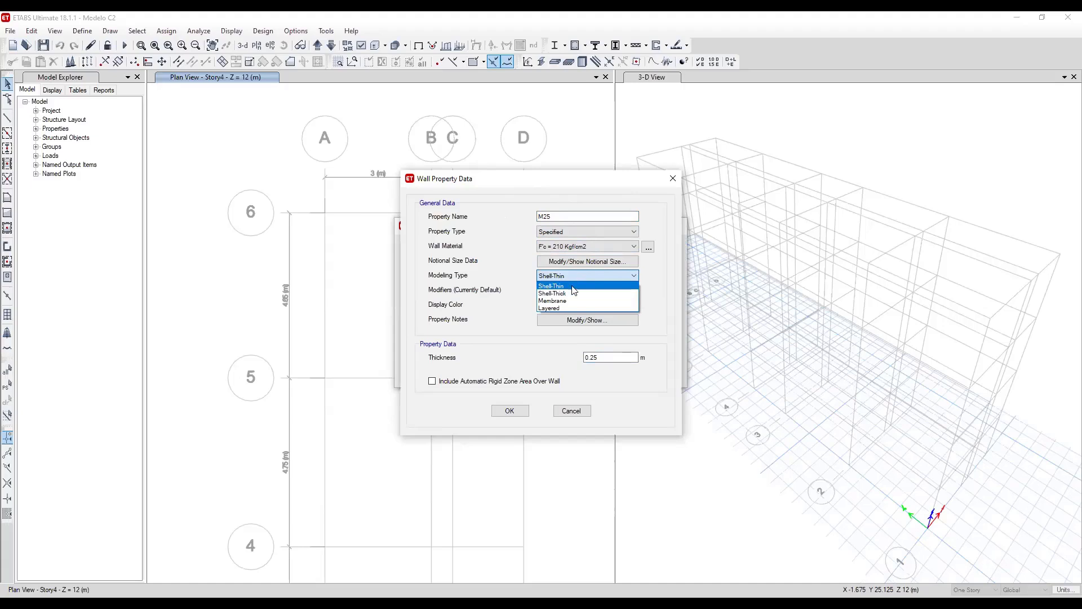
click(567, 286)
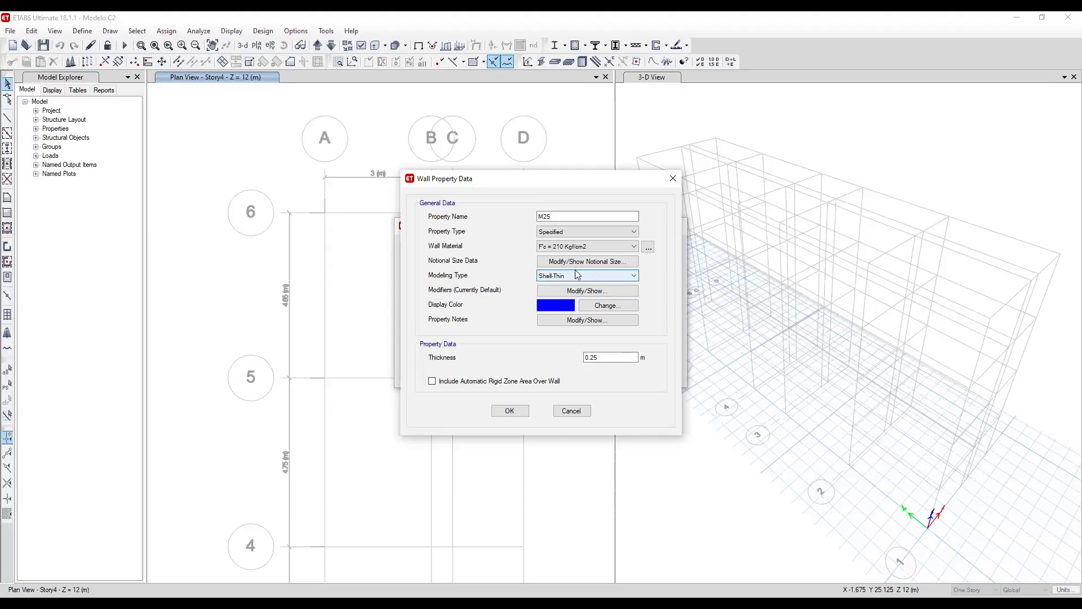
click(589, 274)
click(566, 294)
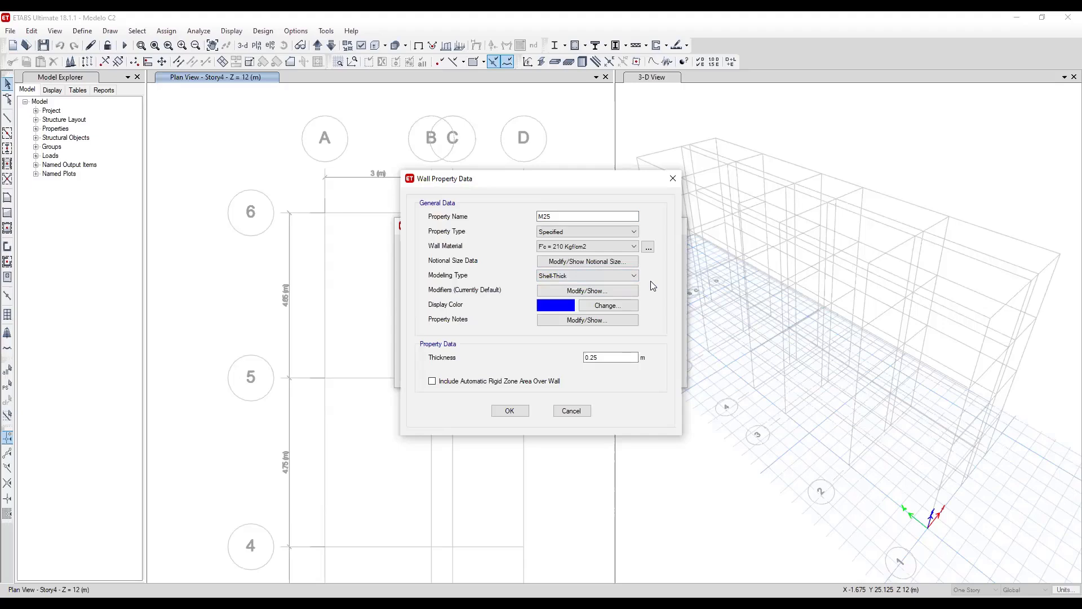
click(589, 276)
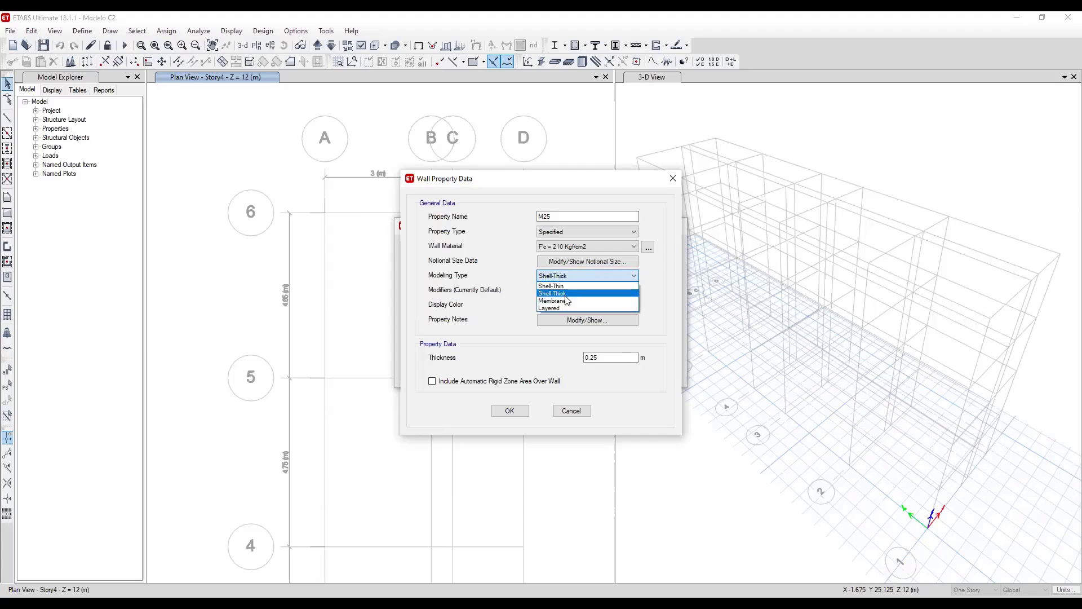
click(509, 280)
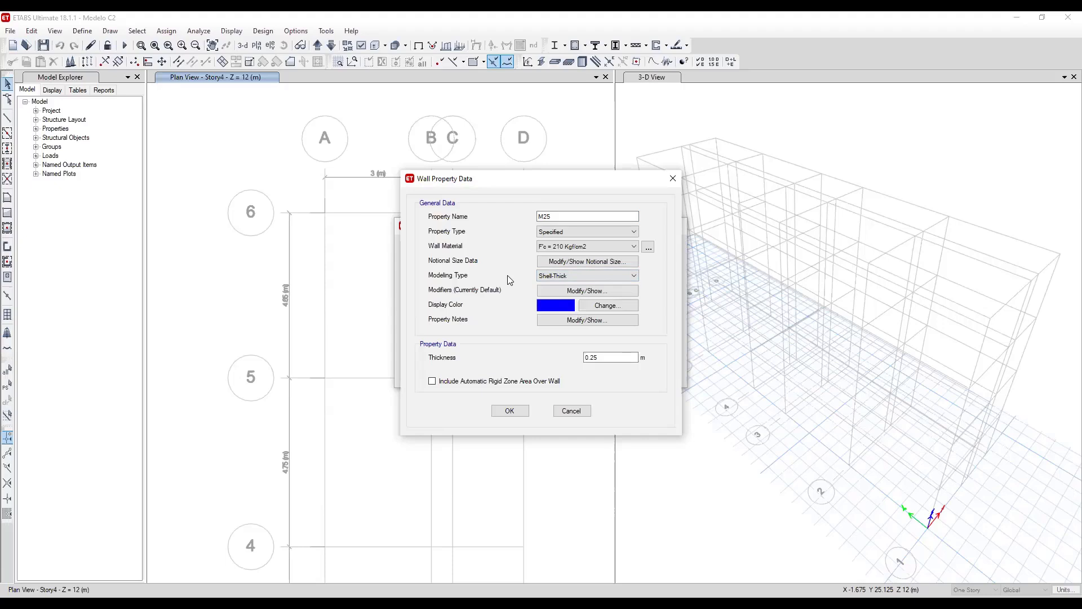
click(557, 276)
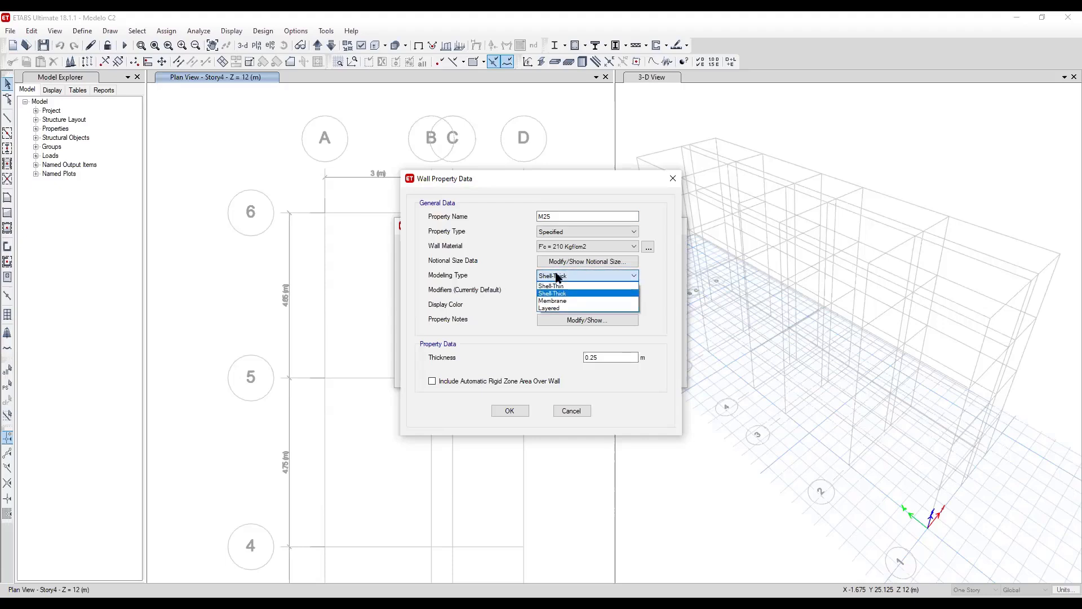
click(576, 286)
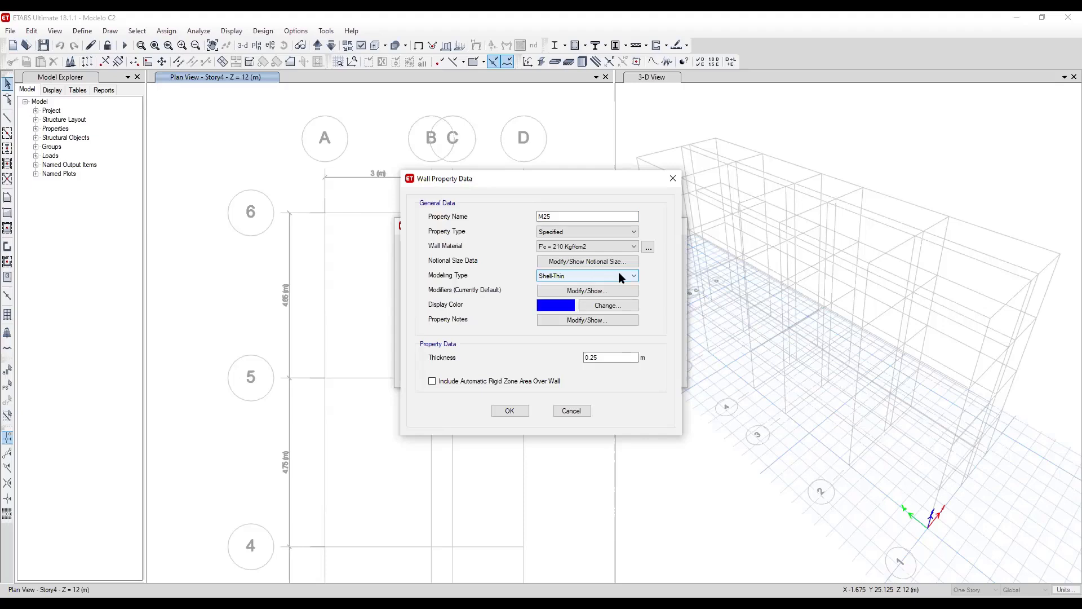
Set wall section M25's modeling type to Shell-Thick, accept the wall properties and save the model.
click(620, 276)
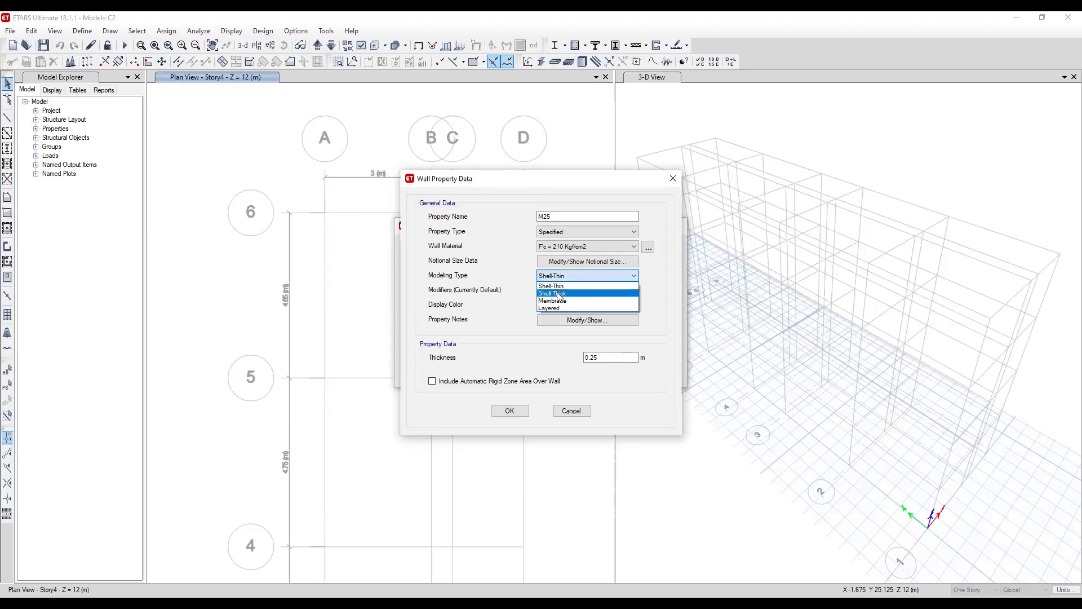
click(559, 293)
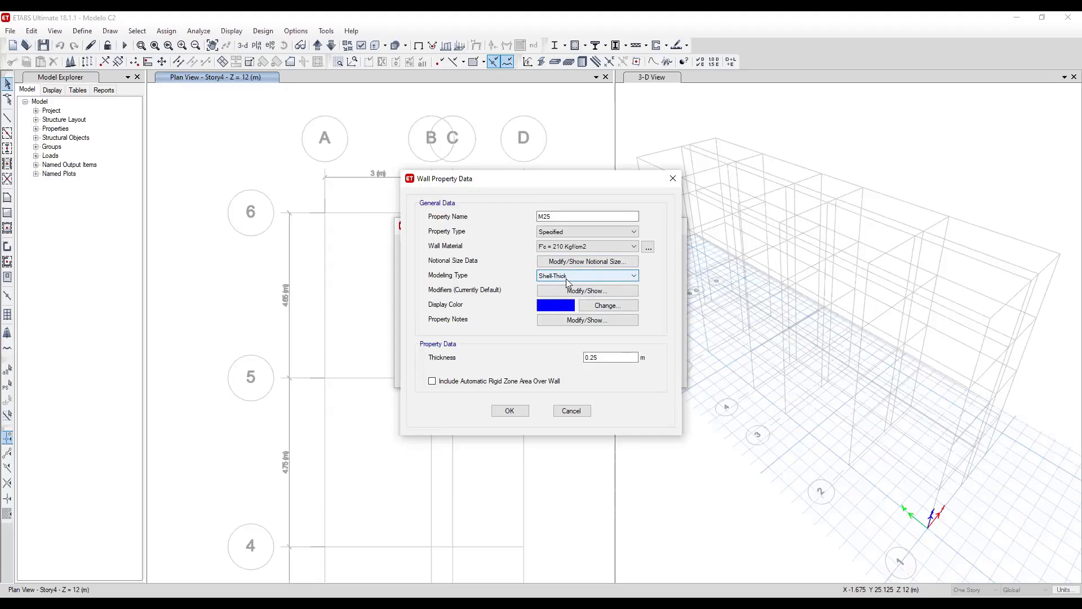
click(604, 356)
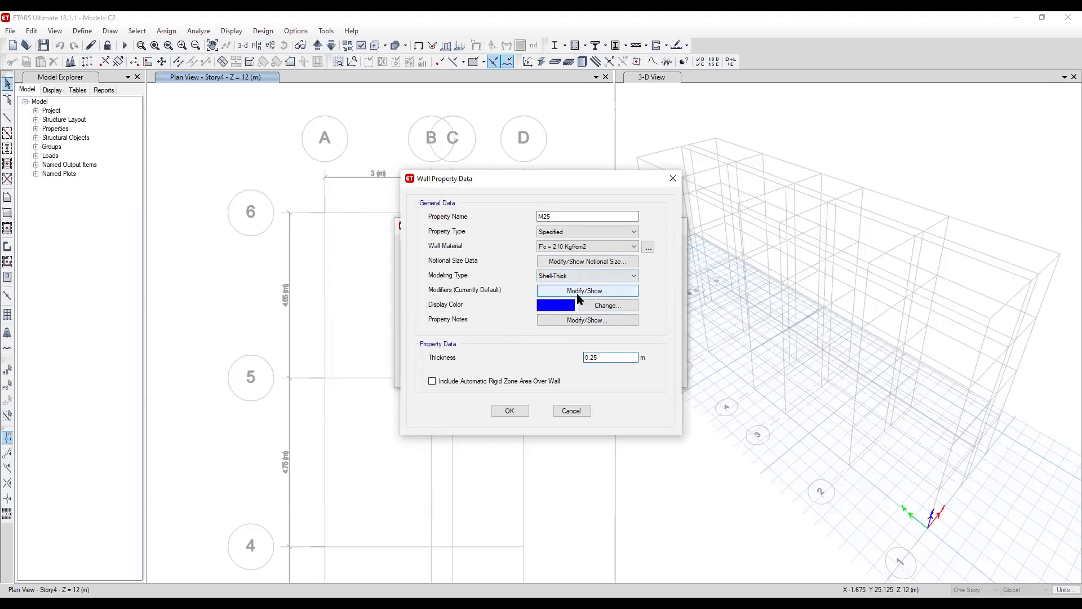
click(514, 412)
click(601, 344)
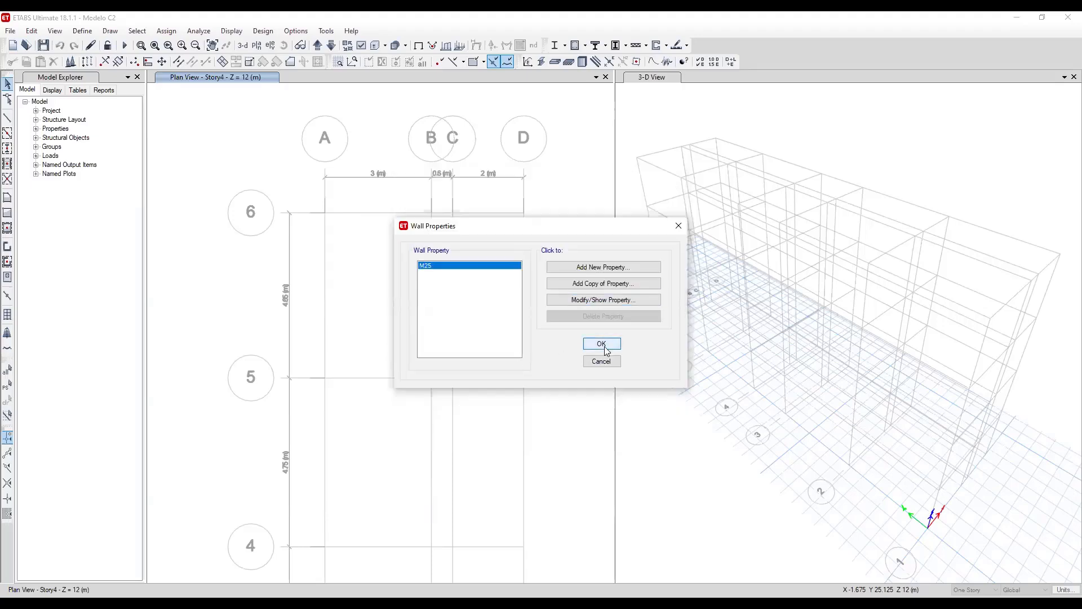
click(43, 45)
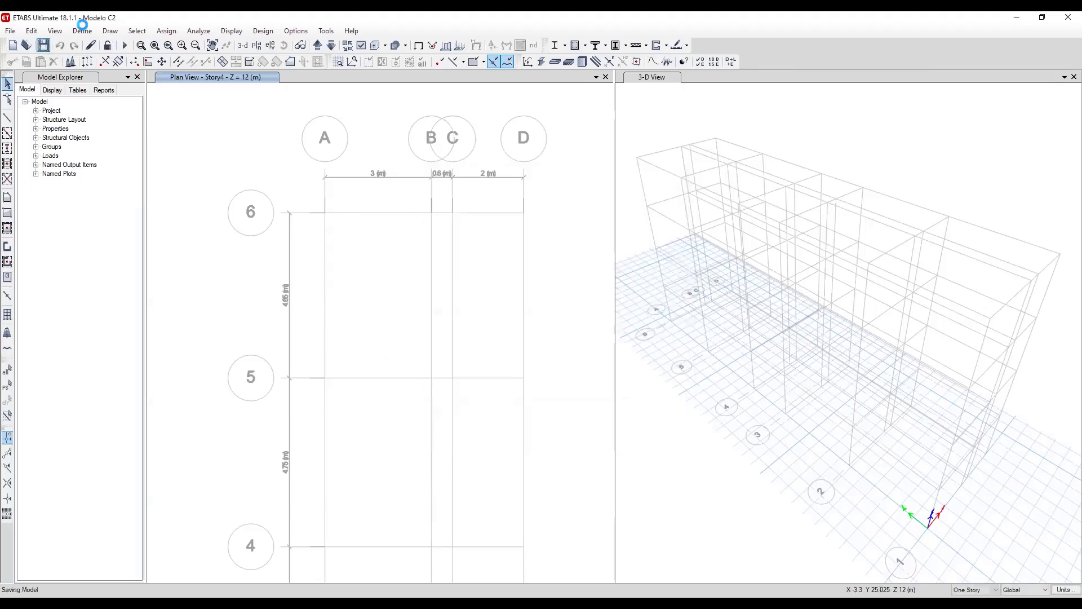
Delete the default slab property Plank1 from the slab sections.
click(82, 31)
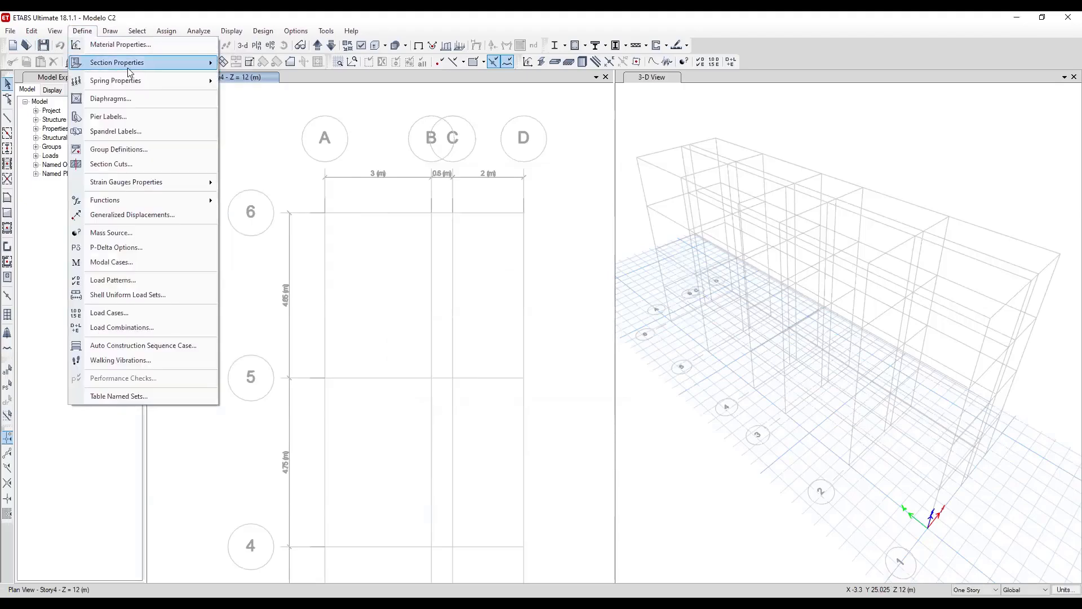
mouse_move(145, 64)
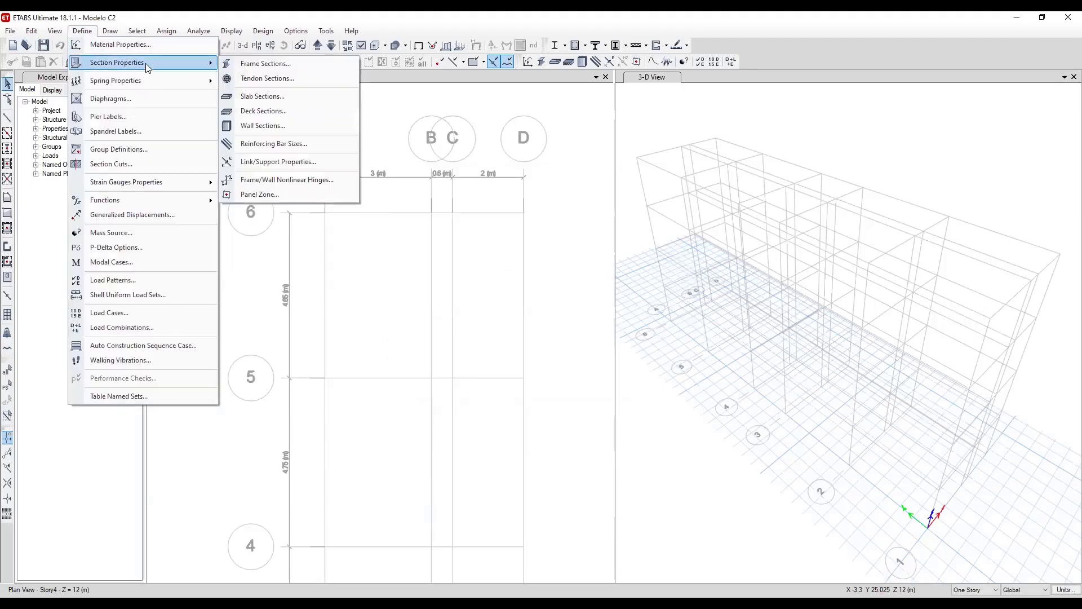
click(299, 97)
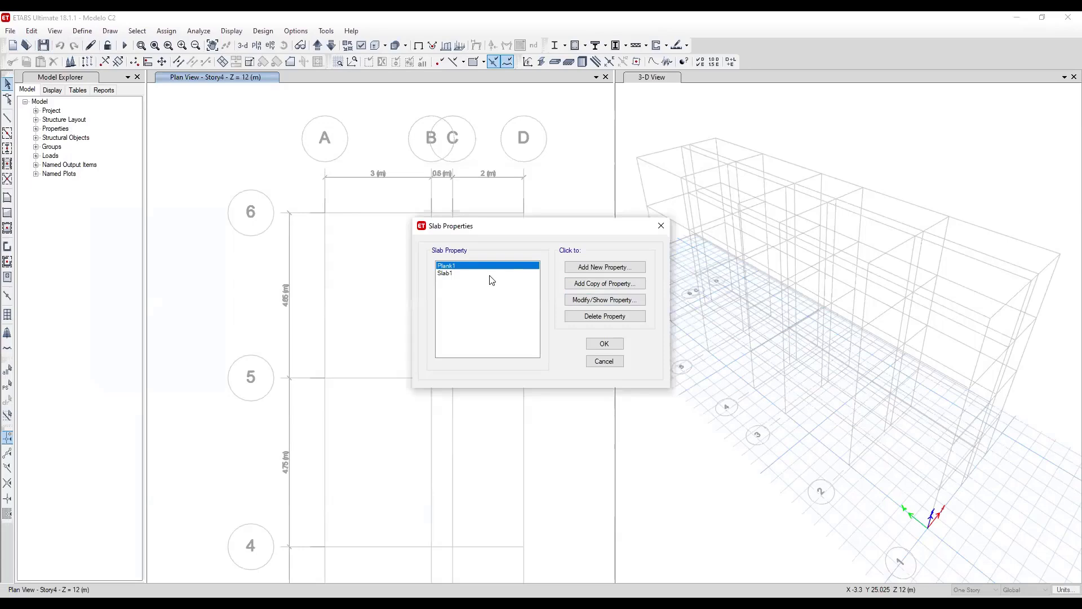
click(448, 273)
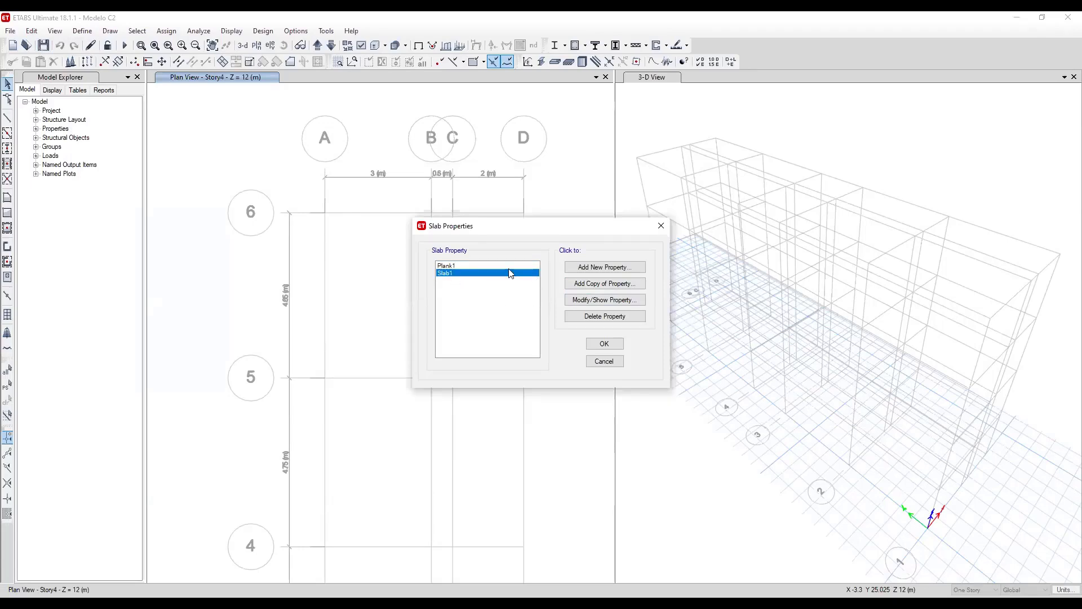
click(485, 266)
click(613, 317)
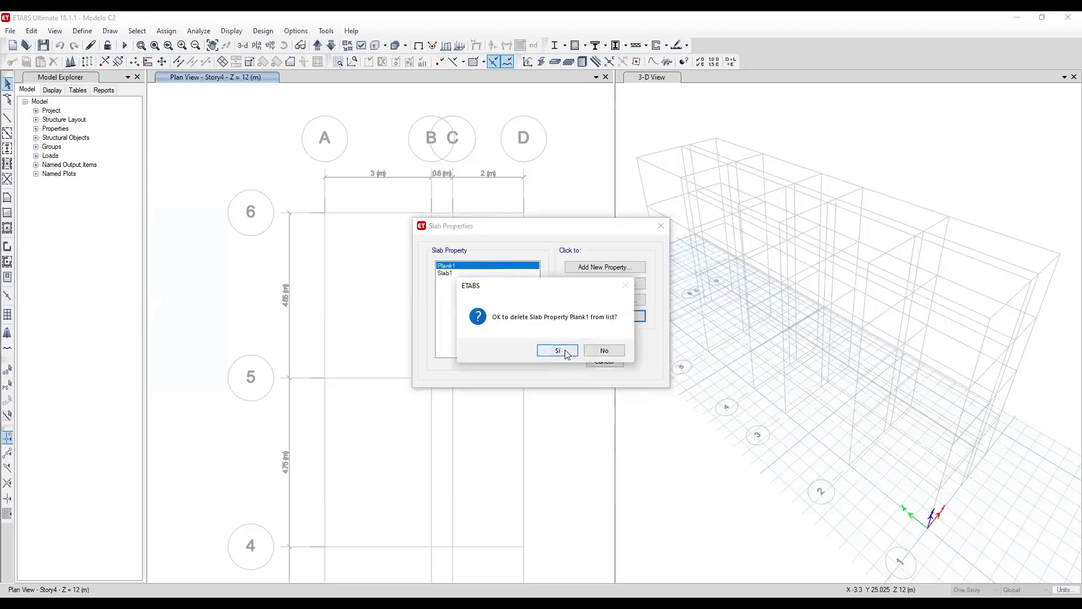
click(554, 351)
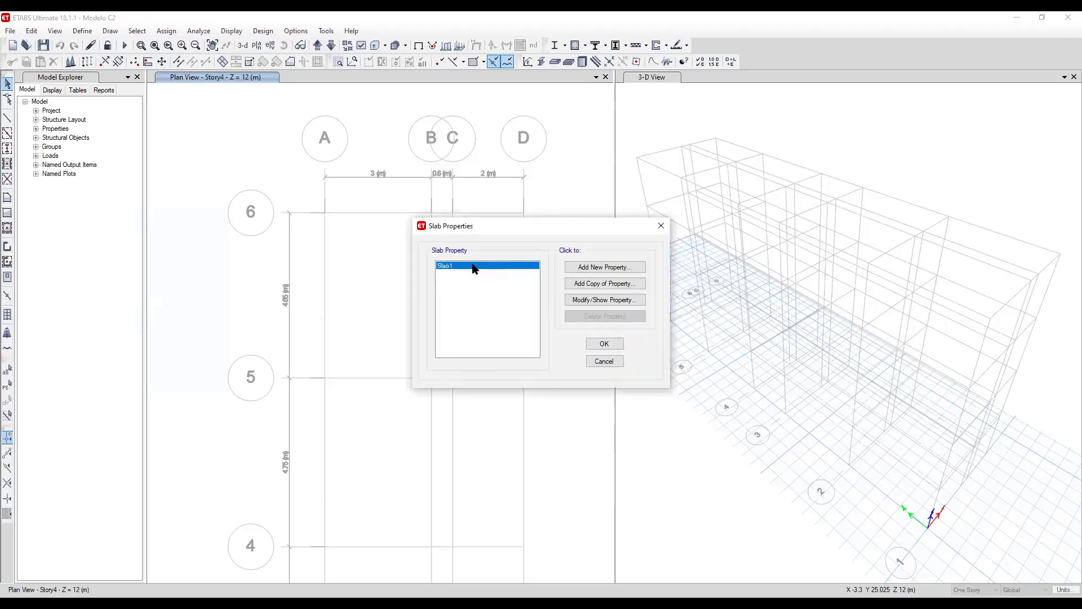
Rename slab section Slab1 as Aligerado 1 Dir. (X) and assign it the F'c = 210 Kgf/cm2 material, keeping Shell-Thin modeling.
click(601, 300)
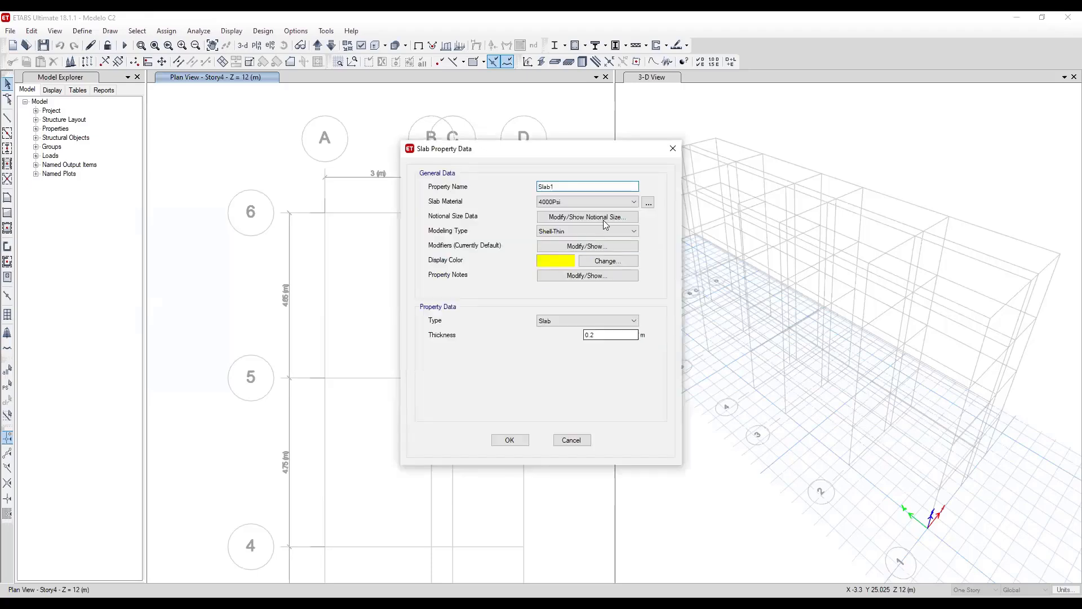
click(567, 197)
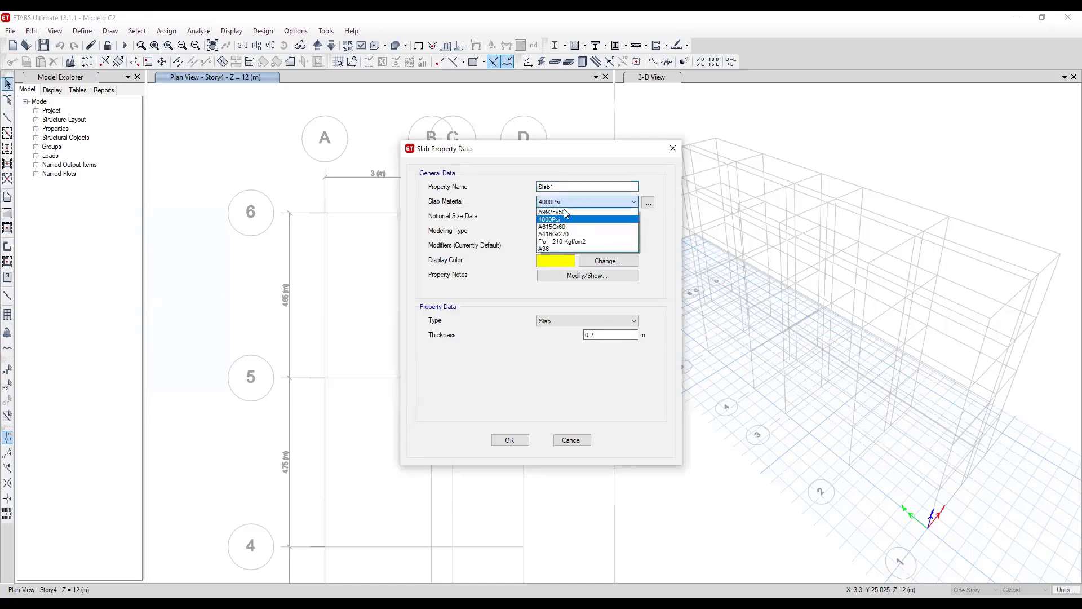
click(564, 241)
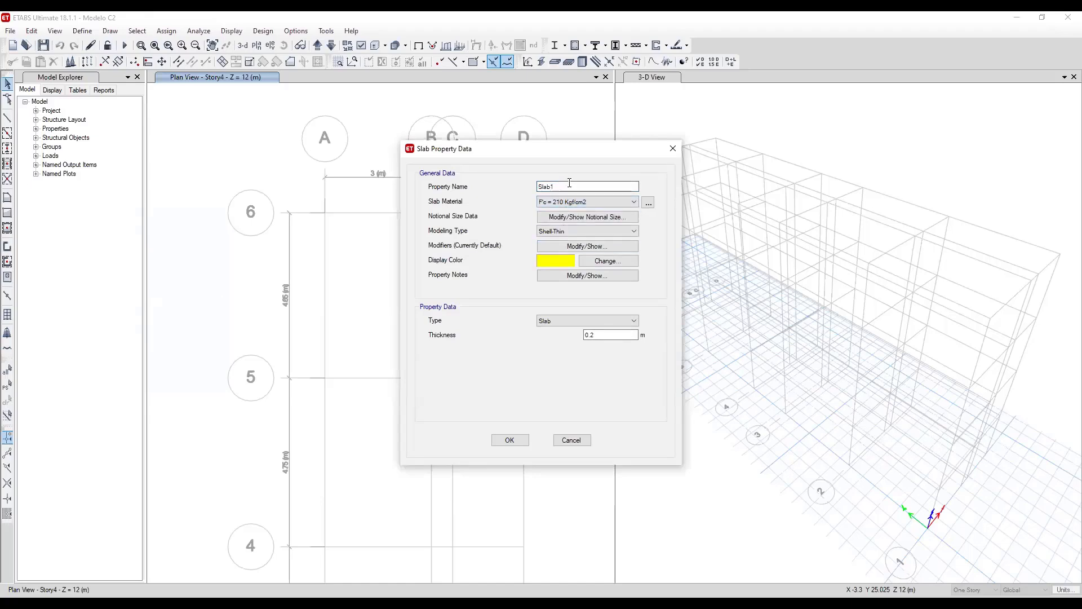
drag(567, 186, 536, 190)
text(Aligerado 1 Dir. (X)
text())
click(569, 232)
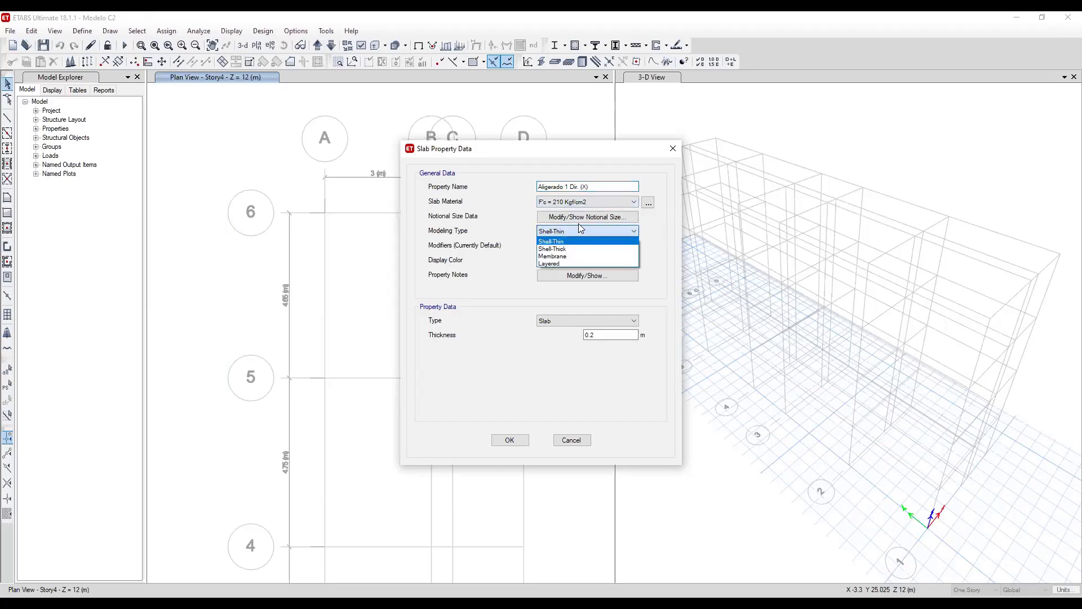
click(574, 234)
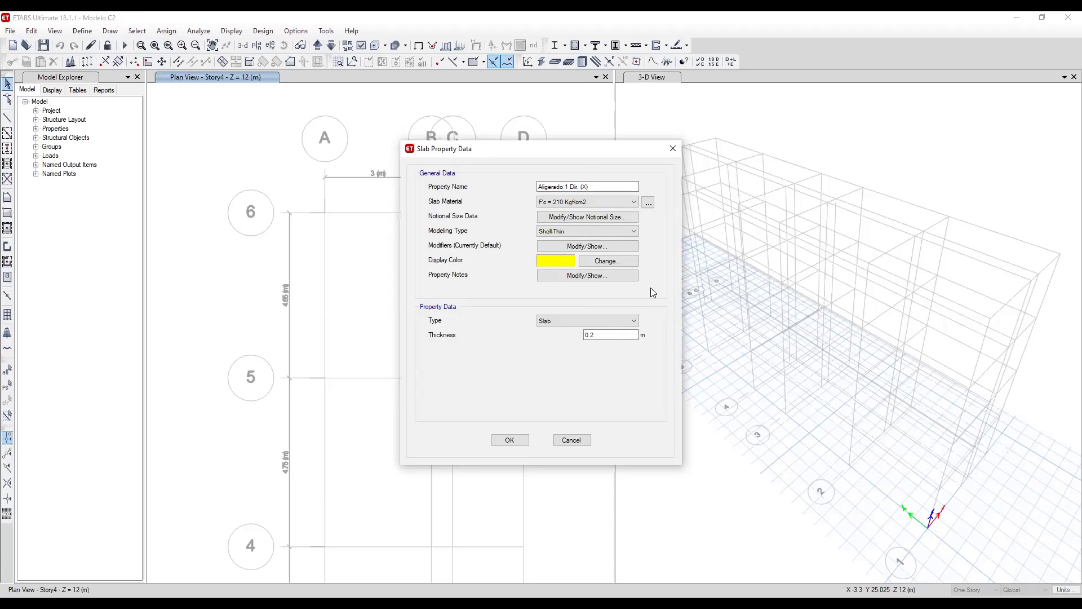
Make slab Aligerado 1 Dir. (X) a Ribbed type with 0.2 m overall depth and 0.05 m slab thickness.
click(573, 320)
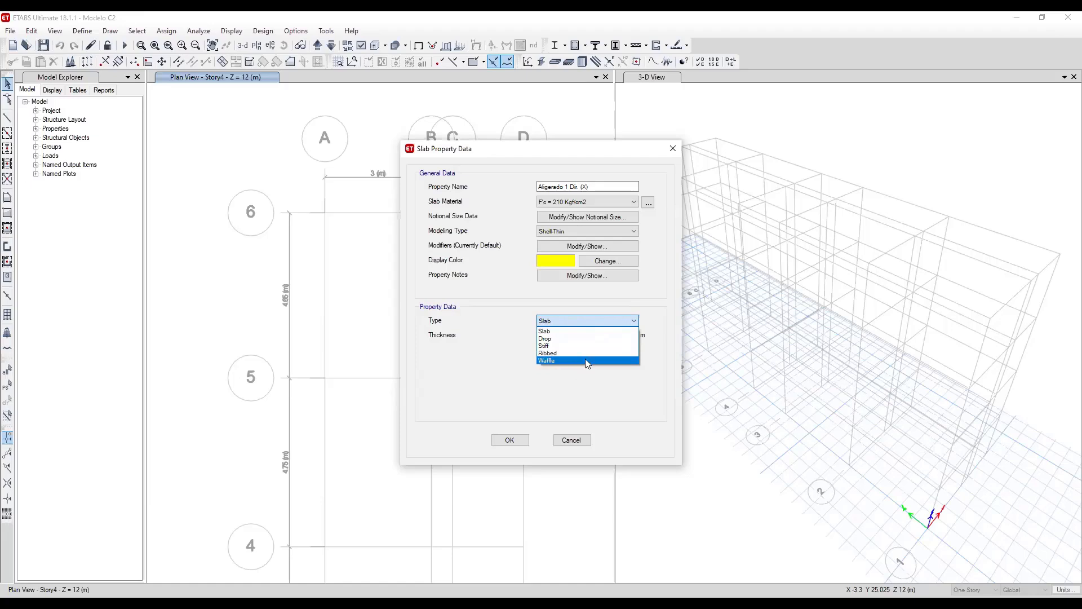
click(555, 354)
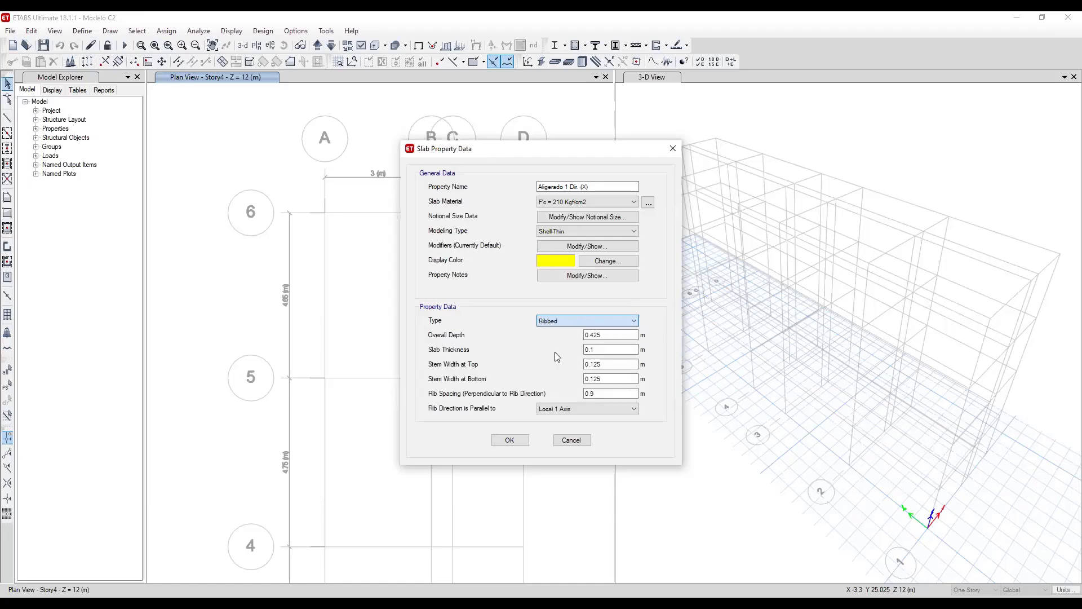
click(613, 335)
key(BackSpace)
key(BackSpace)
key(BackSpace)
text(2)
click(603, 349)
key(BackSpace)
text(05)
Set the ribbed slab's stem width to 0.1 m at top and bottom, and its rib spacing to 0.4 m.
click(618, 363)
key(BackSpace)
key(BackSpace)
click(622, 376)
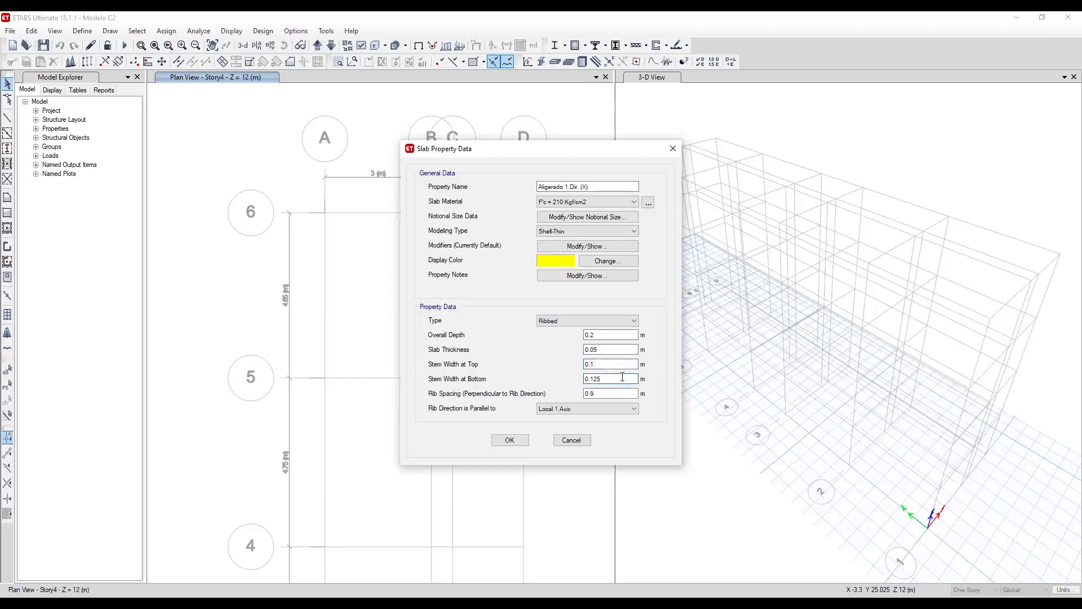
key(BackSpace)
key(BackSpace)
click(602, 393)
key(BackSpace)
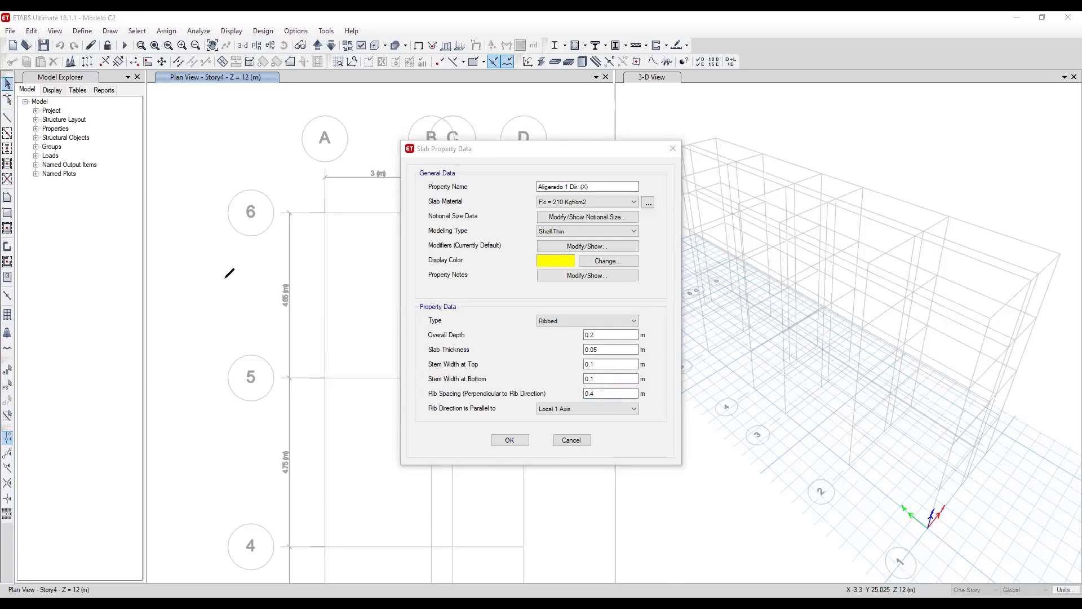
drag(152, 259, 333, 261)
mouse_move(155, 276)
mouse_down()
mouse_move(201, 277)
mouse_move(204, 297)
mouse_move(157, 305)
mouse_up()
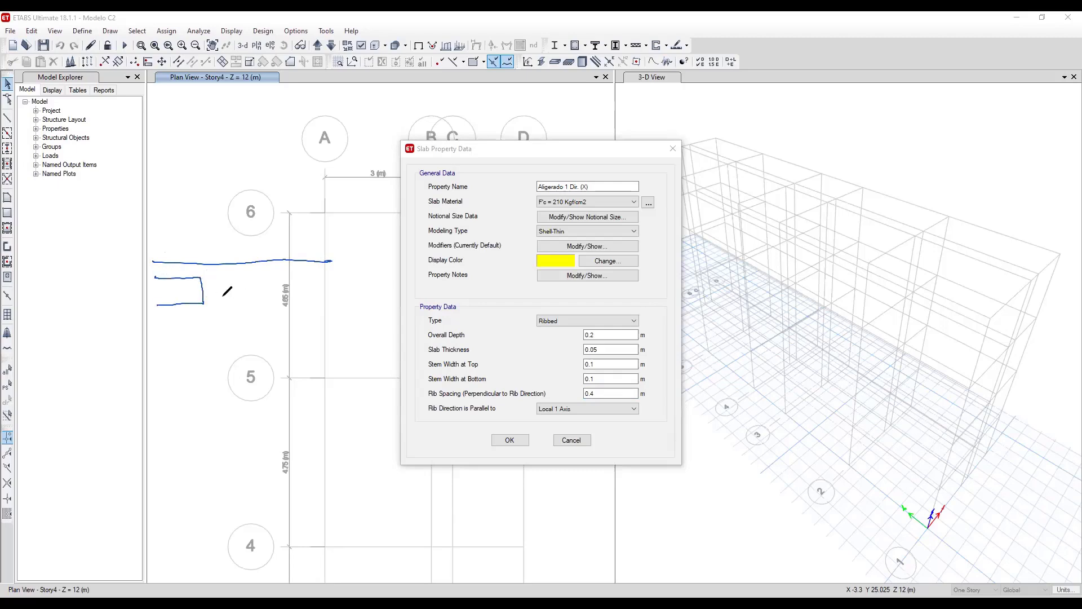
mouse_move(226, 301)
mouse_down()
mouse_move(231, 276)
mouse_move(290, 291)
mouse_move(228, 306)
mouse_up()
click(313, 276)
mouse_move(314, 276)
mouse_down()
mouse_move(314, 302)
mouse_move(346, 302)
mouse_move(339, 271)
mouse_move(387, 261)
mouse_move(359, 271)
mouse_move(374, 286)
mouse_move(369, 302)
mouse_move(345, 303)
mouse_up()
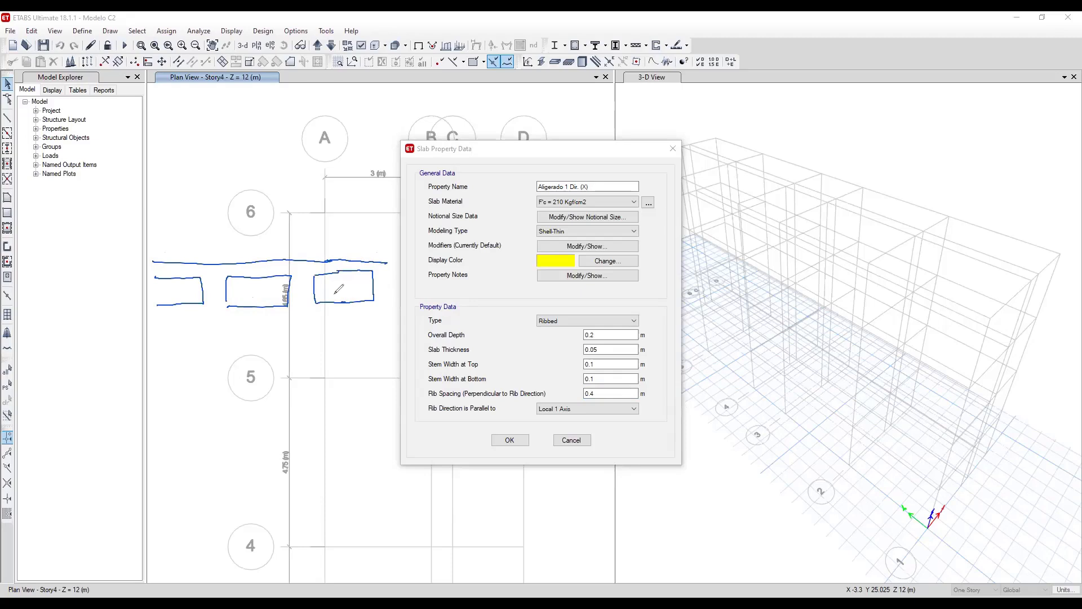
mouse_move(228, 313)
mouse_down()
mouse_move(286, 319)
mouse_move(251, 338)
mouse_move(276, 348)
mouse_up()
mouse_move(315, 313)
mouse_down()
mouse_move(371, 314)
mouse_move(344, 332)
mouse_up()
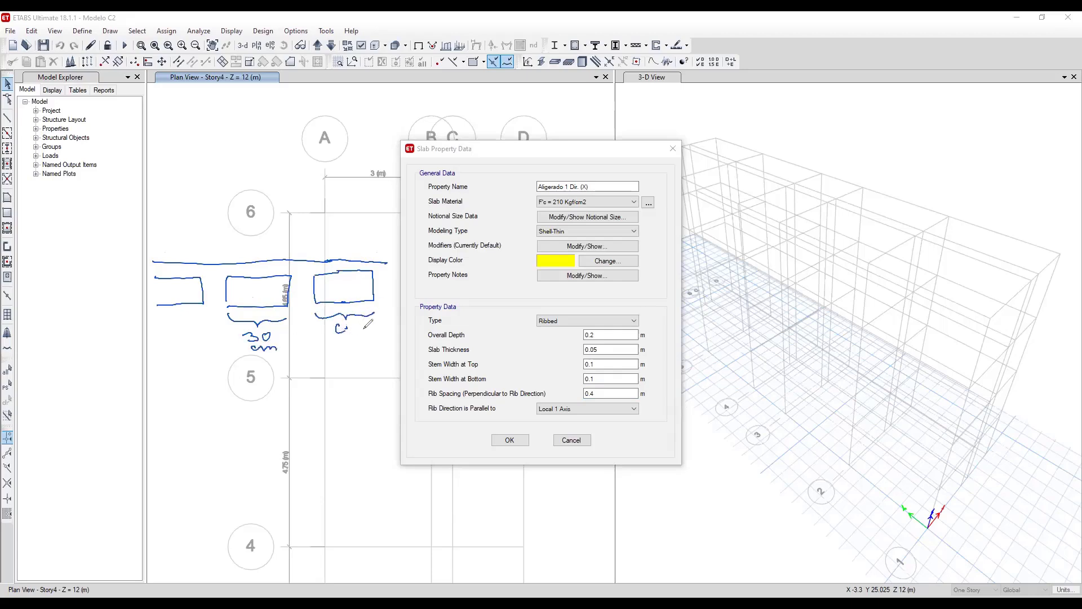
key(ctrl+z)
mouse_move(334, 326)
mouse_down()
mouse_move(337, 336)
mouse_move(380, 334)
mouse_up()
mouse_move(289, 246)
mouse_down()
mouse_move(316, 245)
mouse_move(302, 229)
mouse_move(312, 221)
mouse_up()
drag(328, 226, 345, 231)
mouse_move(201, 252)
mouse_down()
mouse_move(228, 249)
mouse_move(208, 228)
mouse_move(218, 218)
mouse_move(255, 226)
mouse_up()
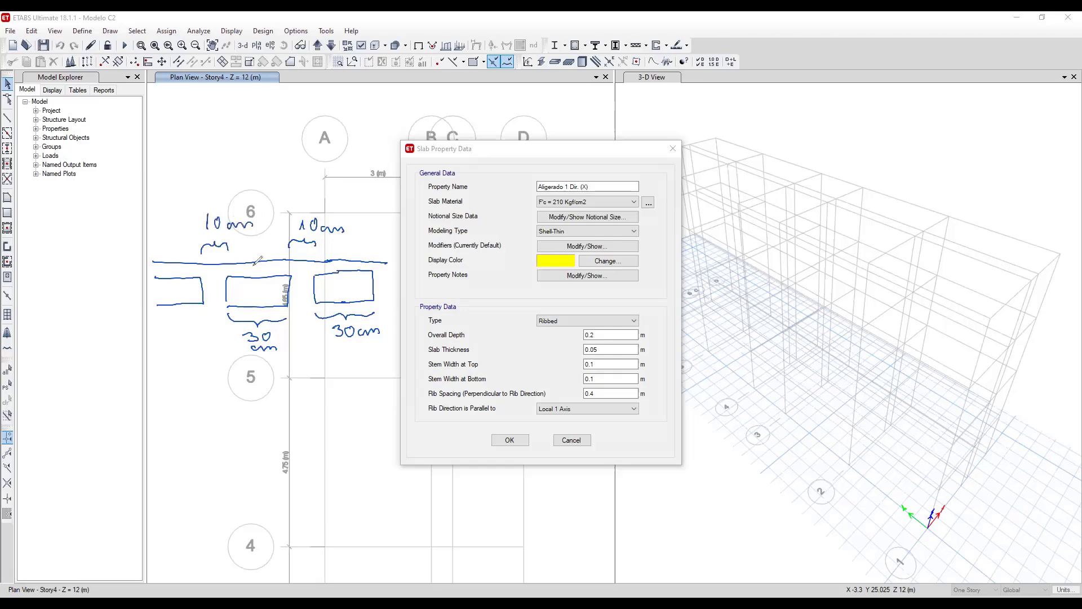
drag(215, 266, 214, 272)
drag(215, 277, 215, 283)
drag(214, 288, 215, 305)
drag(214, 310, 215, 315)
drag(305, 263, 307, 356)
drag(218, 320, 231, 366)
drag(261, 367, 307, 353)
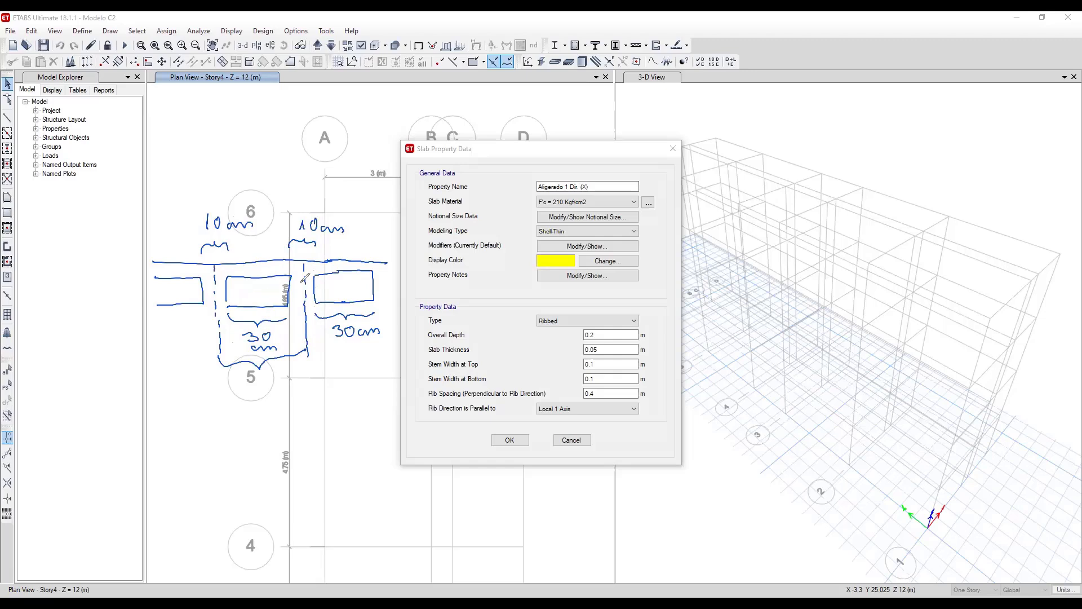
mouse_move(252, 374)
mouse_down()
mouse_move(258, 394)
mouse_move(273, 381)
mouse_move(314, 389)
mouse_up()
key(Escape)
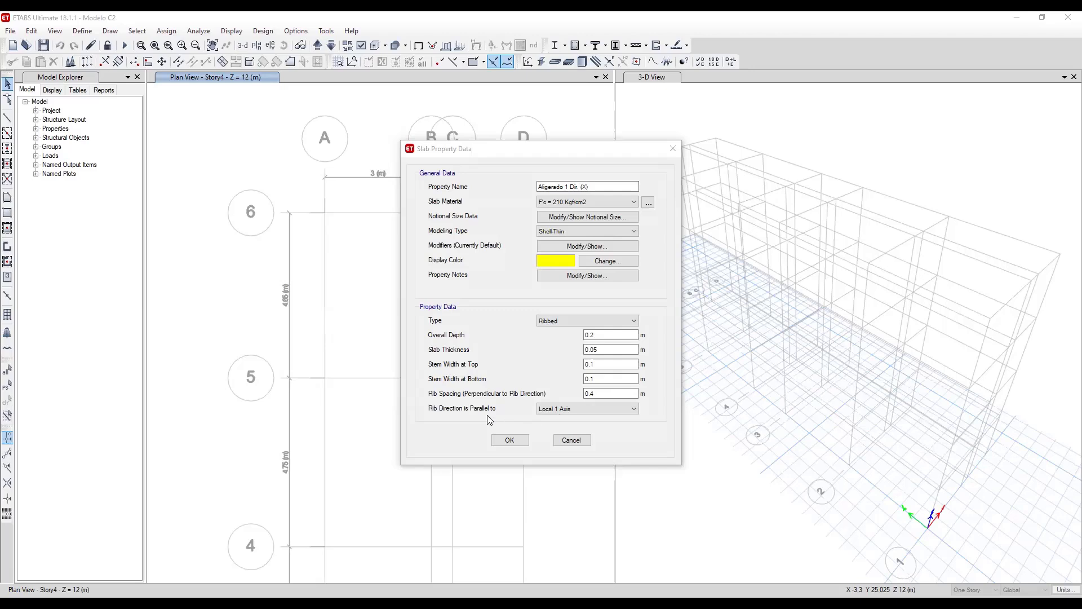
Keep the rib direction parallel to Local 1 Axis and accept the ribbed slab property.
click(585, 408)
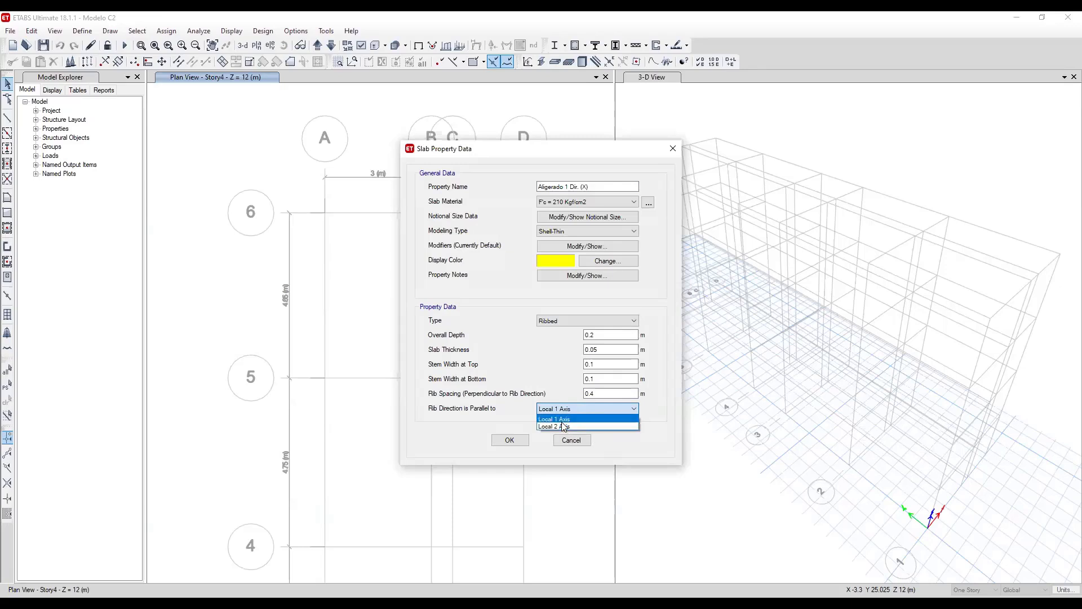
click(684, 433)
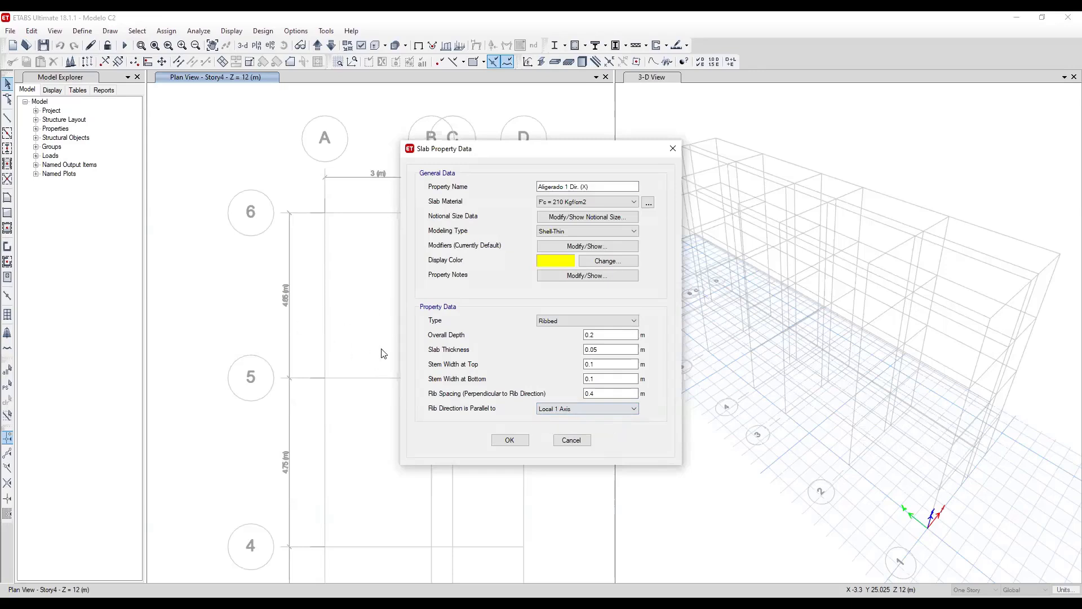
click(509, 440)
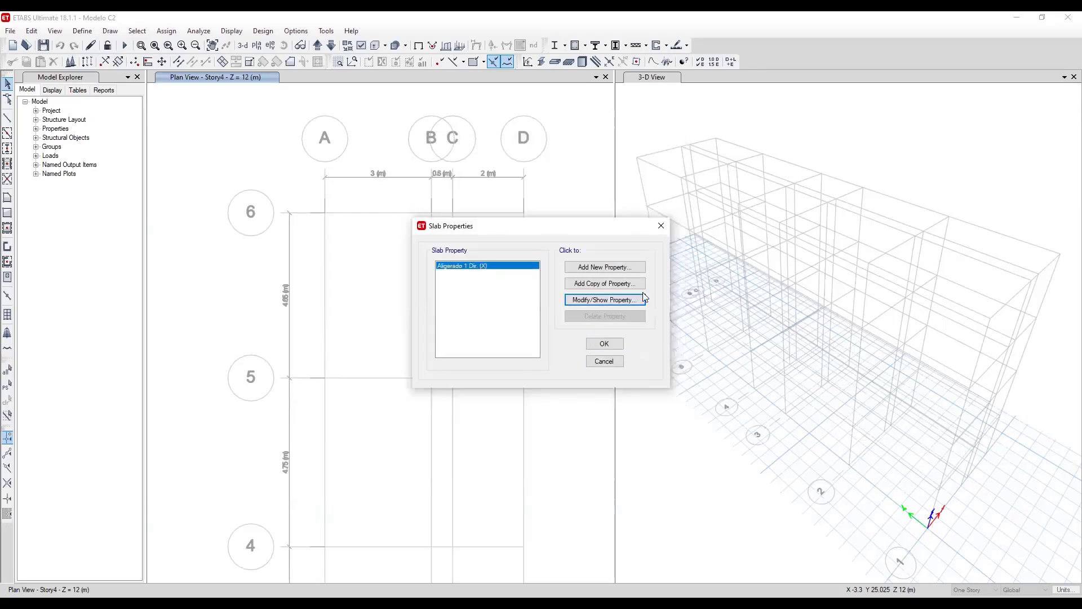
Add a new slab property named Losa 20 cm with the F'c = 210 Kgf/cm2 material.
click(588, 268)
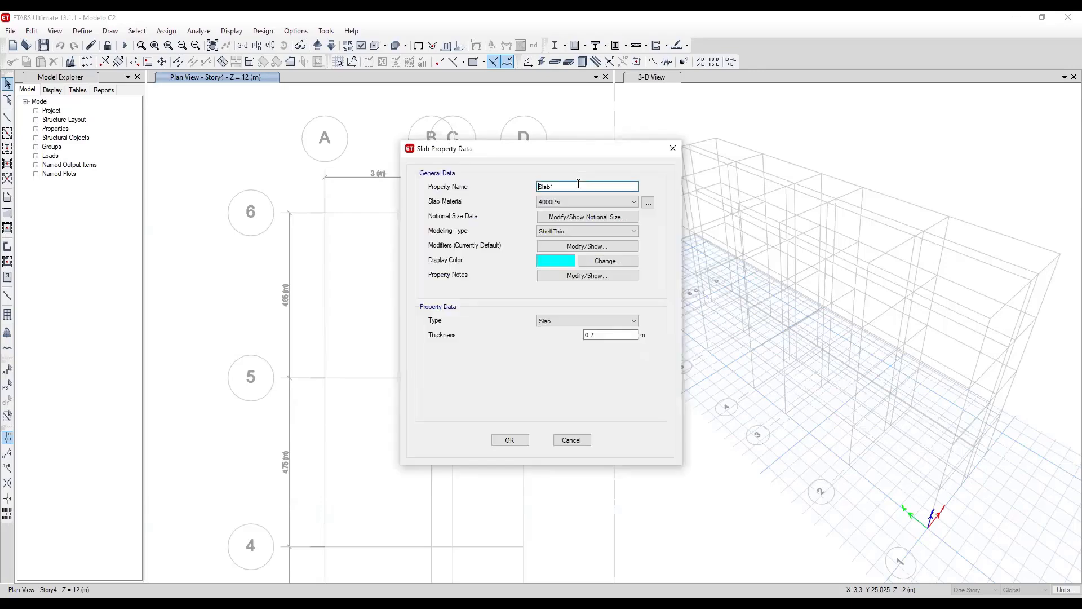
mouse_move(570, 158)
mouse_down()
mouse_move(601, 138)
mouse_move(586, 168)
mouse_up()
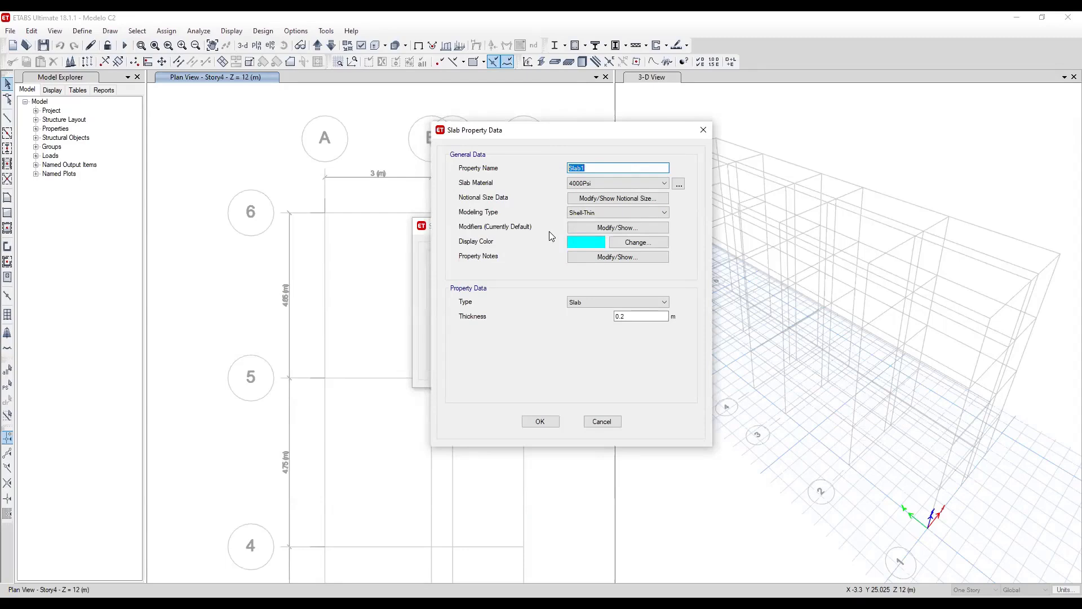
text(Losa 20 cm)
drag(590, 129, 539, 146)
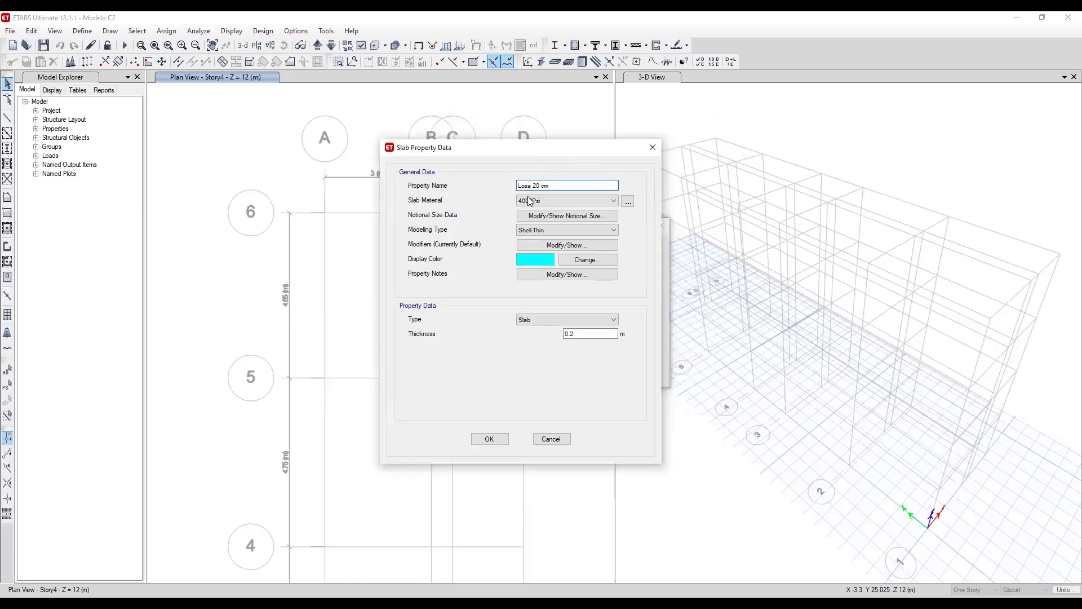
click(531, 200)
click(552, 240)
Try the Shell-Thick modeling type on slab Losa 20 cm and return it to Shell-Thin.
click(565, 231)
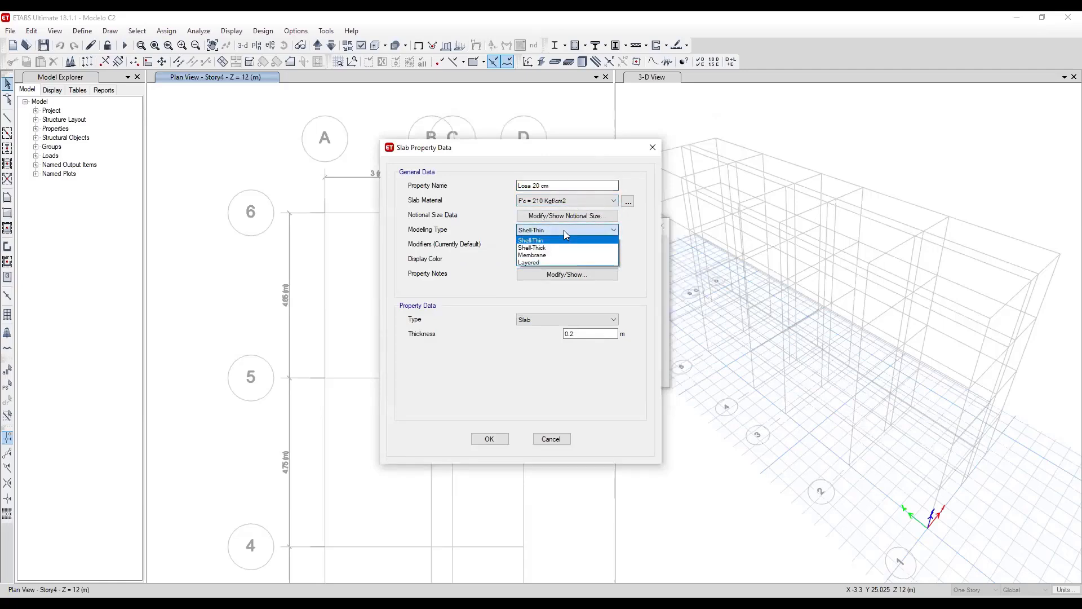
click(564, 231)
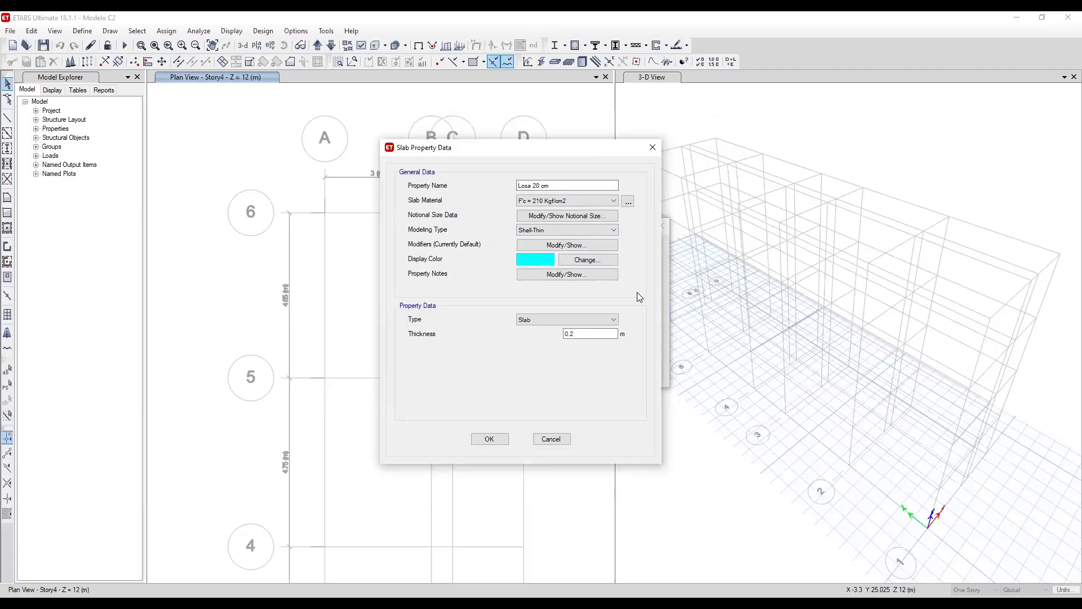
click(607, 231)
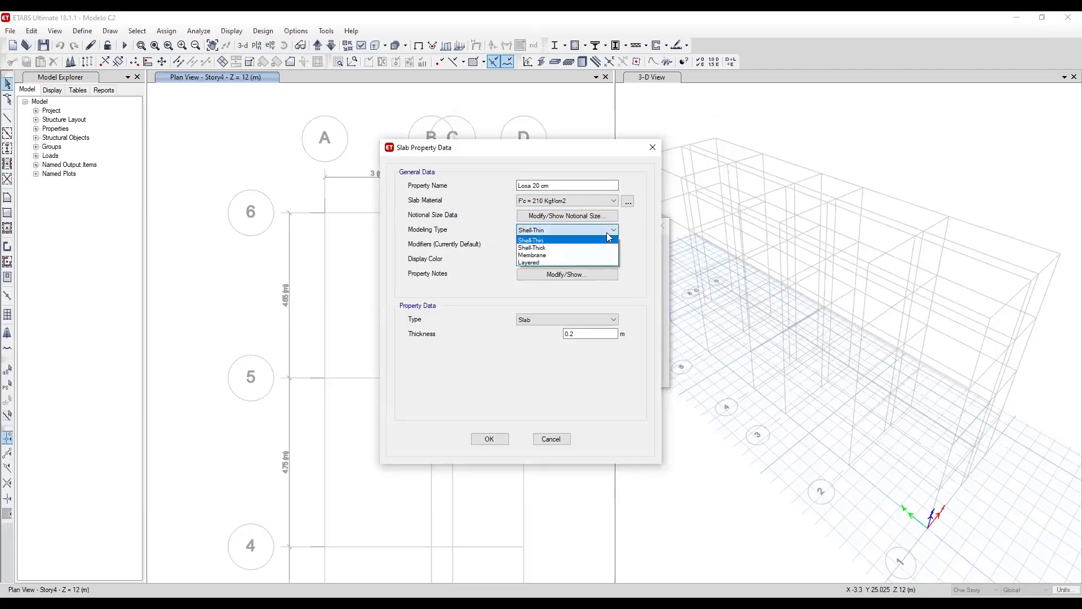
click(555, 248)
click(549, 233)
click(546, 241)
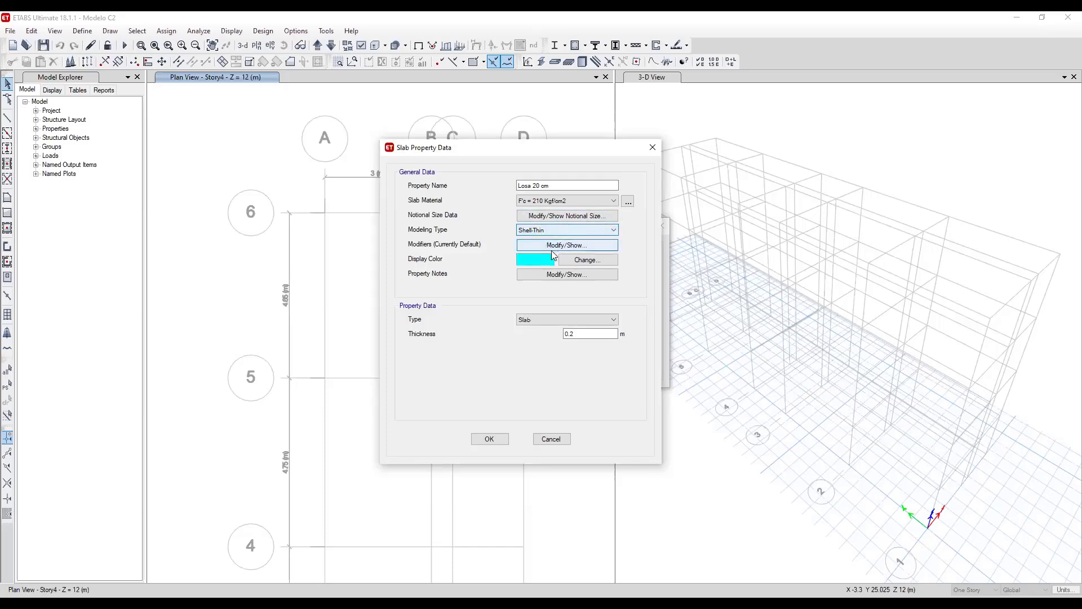
Accept Losa 20 cm as a Slab type with 0.2 m thickness and confirm the slab property list.
click(543, 316)
click(529, 319)
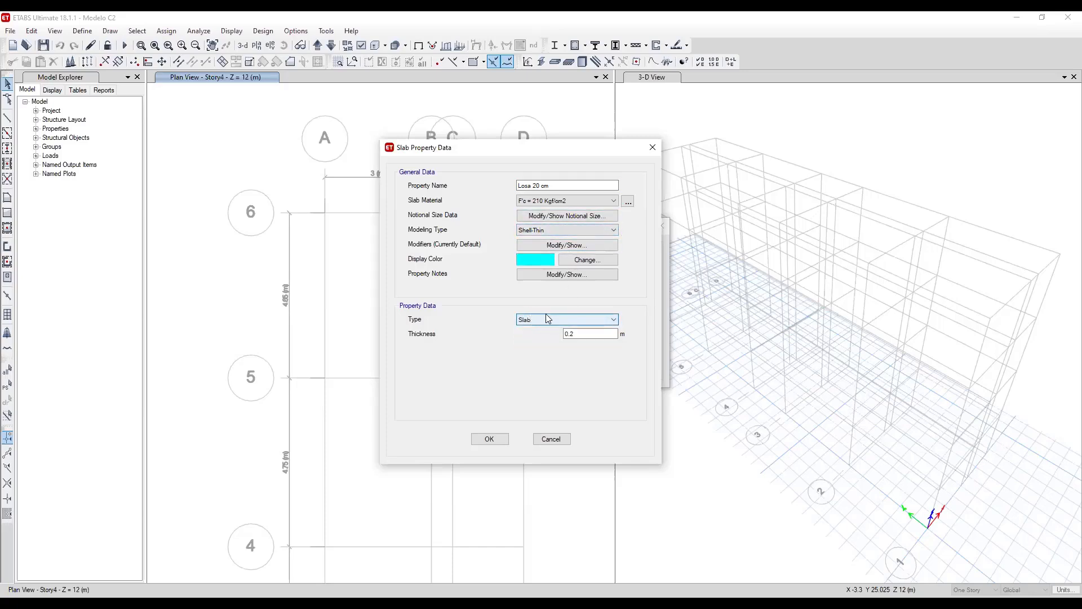
click(580, 333)
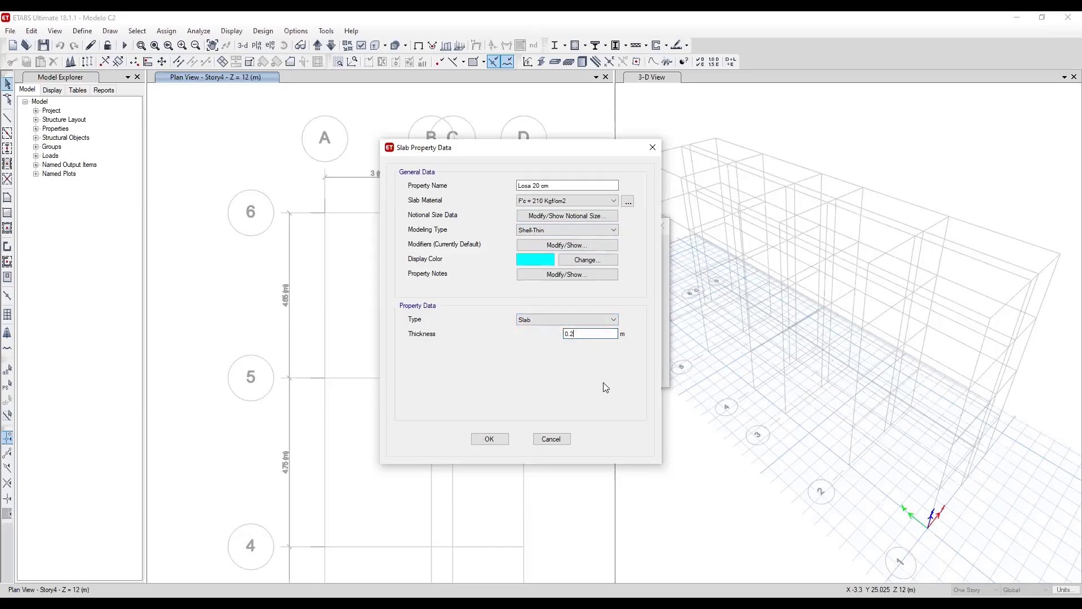
click(489, 438)
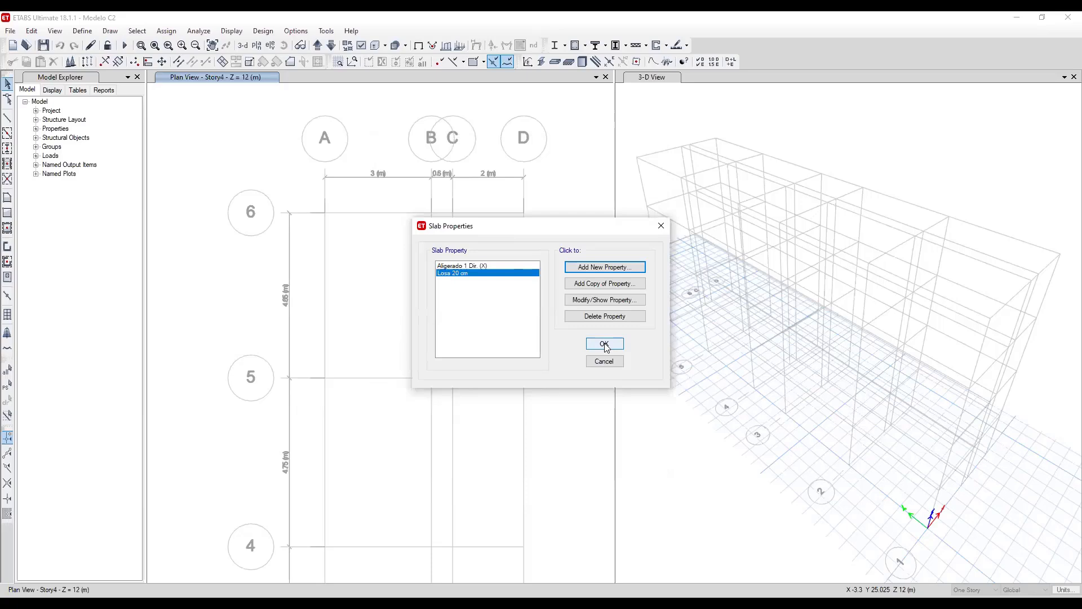
click(604, 343)
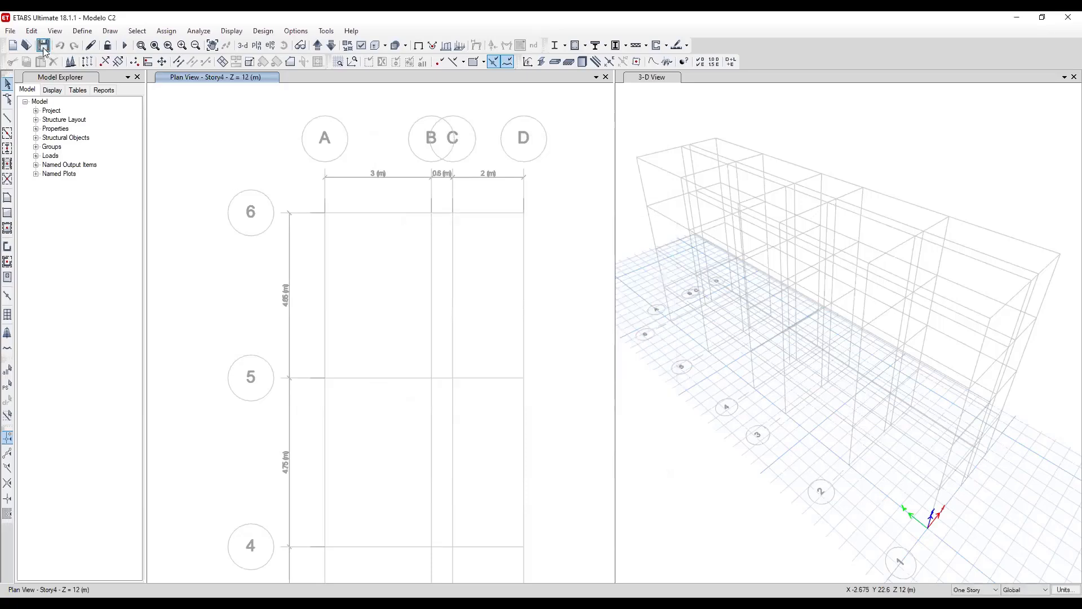
click(82, 31)
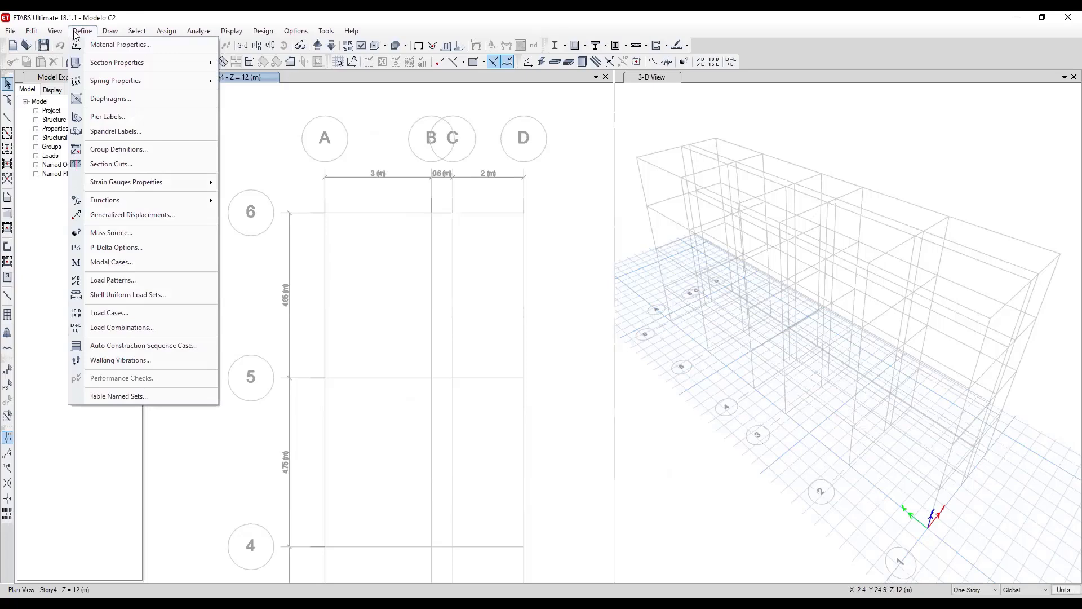
click(81, 31)
scroll(398, 129, down, 2)
scroll(397, 129, down, 3)
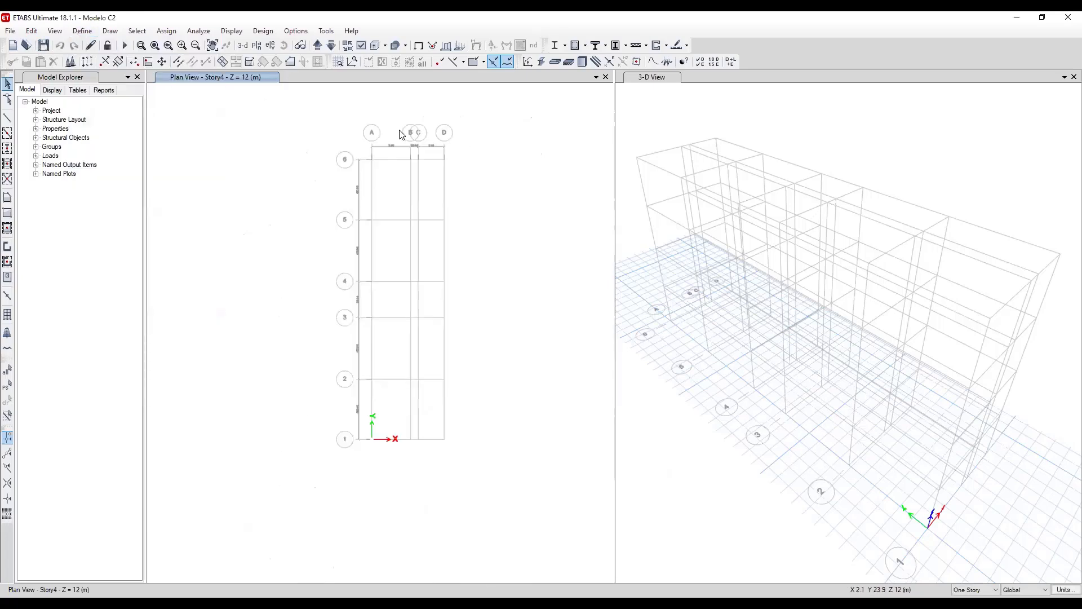
scroll(399, 272, up, 2)
middle_drag(407, 176, 396, 289)
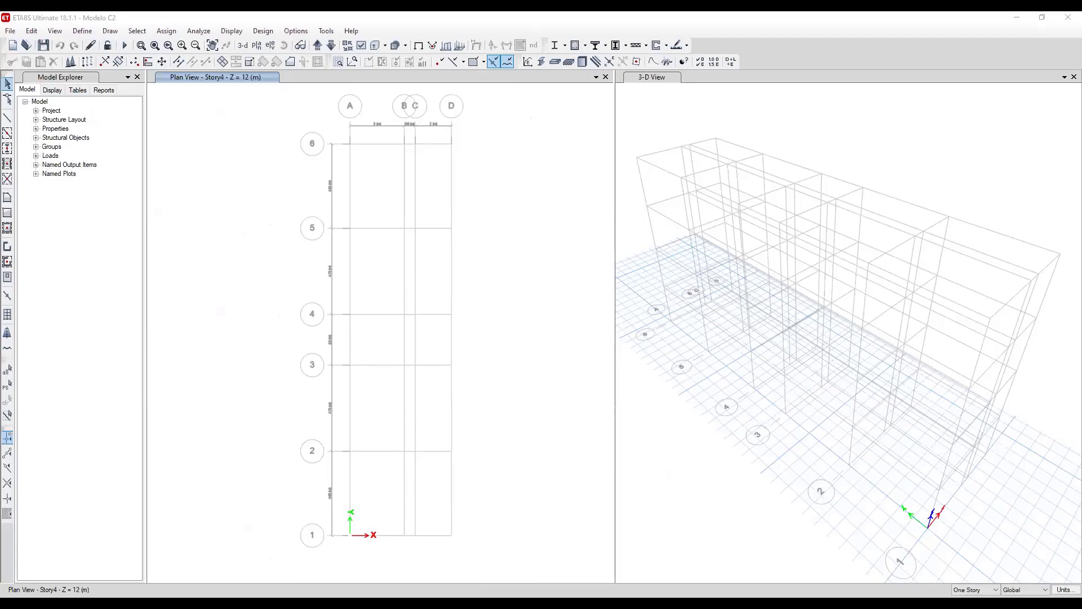
Switch to the AutoCAD drawing SEGUNDO PISO.dwg and examine the second-floor column layout and axis spacings from the front bedrooms to the rear.
key(alt+Tab)
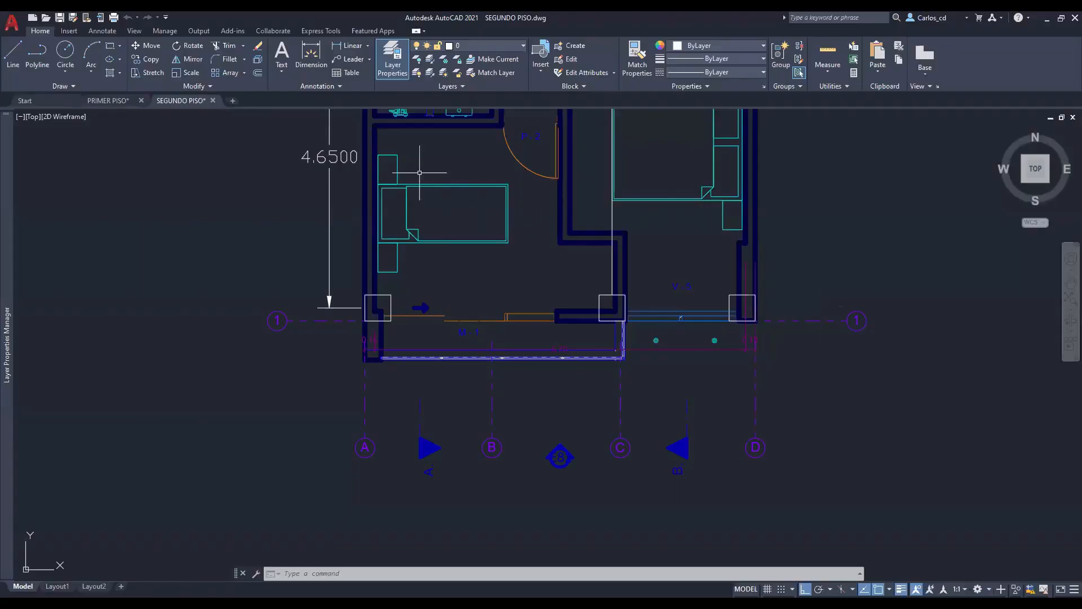
key(alt+Tab)
key(alt+Tab)
scroll(375, 456, down, 3)
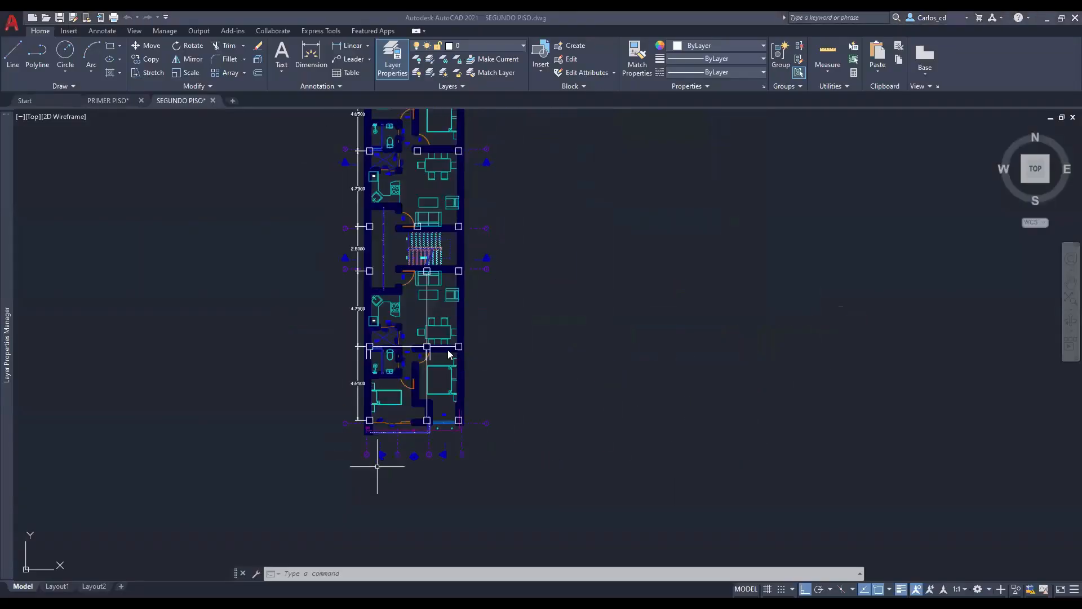
scroll(401, 427, up, 4)
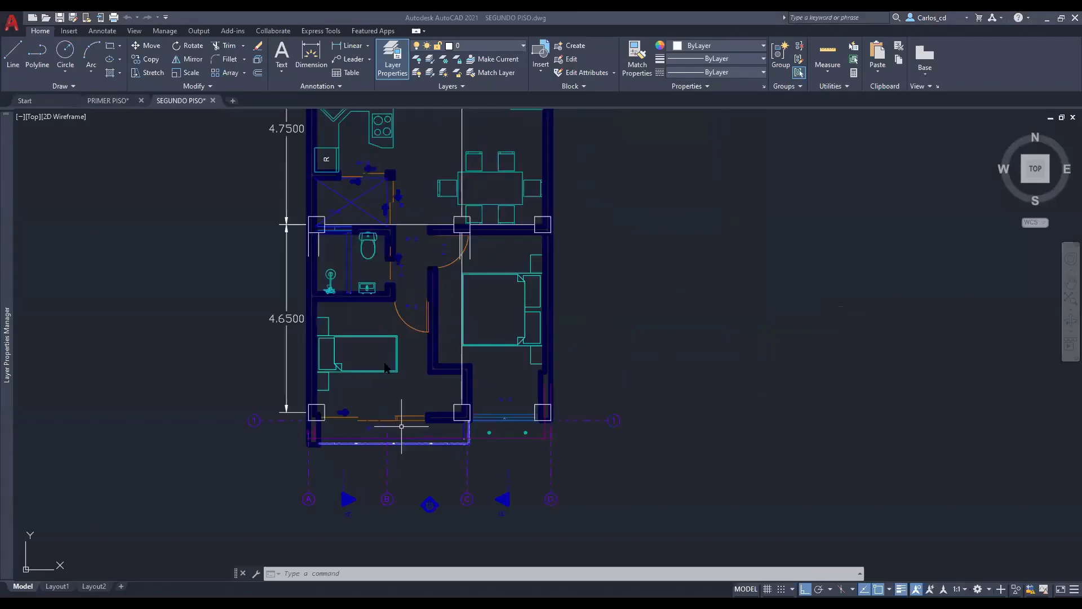
click(422, 393)
middle_drag(399, 318, 467, 403)
middle_drag(484, 510, 415, 559)
mouse_move(442, 191)
middle_down()
mouse_move(469, 361)
mouse_move(452, 399)
middle_up()
middle_drag(484, 200, 450, 404)
middle_drag(432, 184, 419, 400)
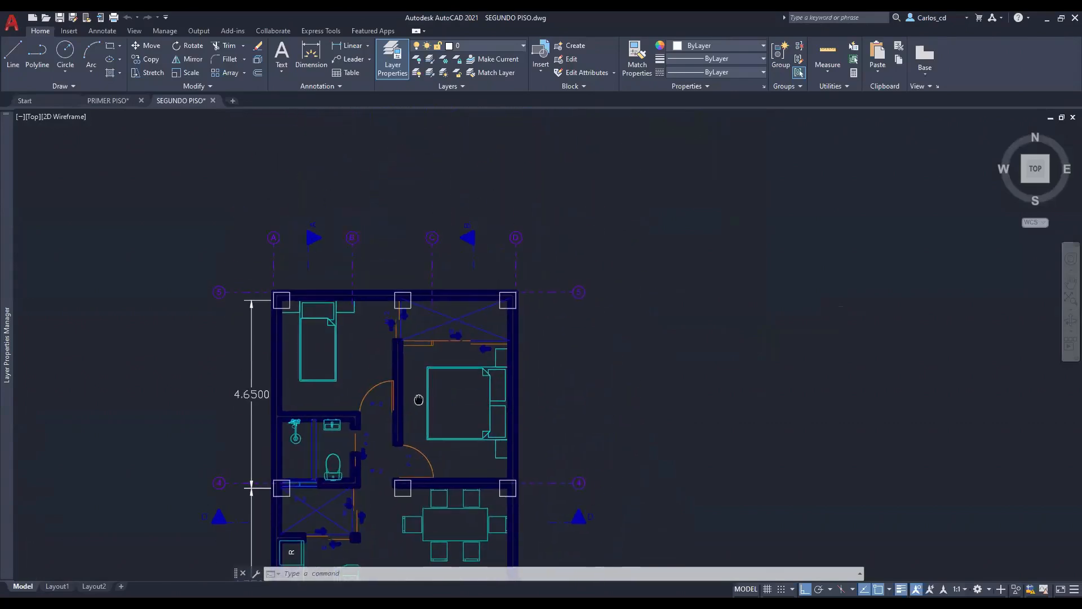
middle_drag(411, 473, 407, 314)
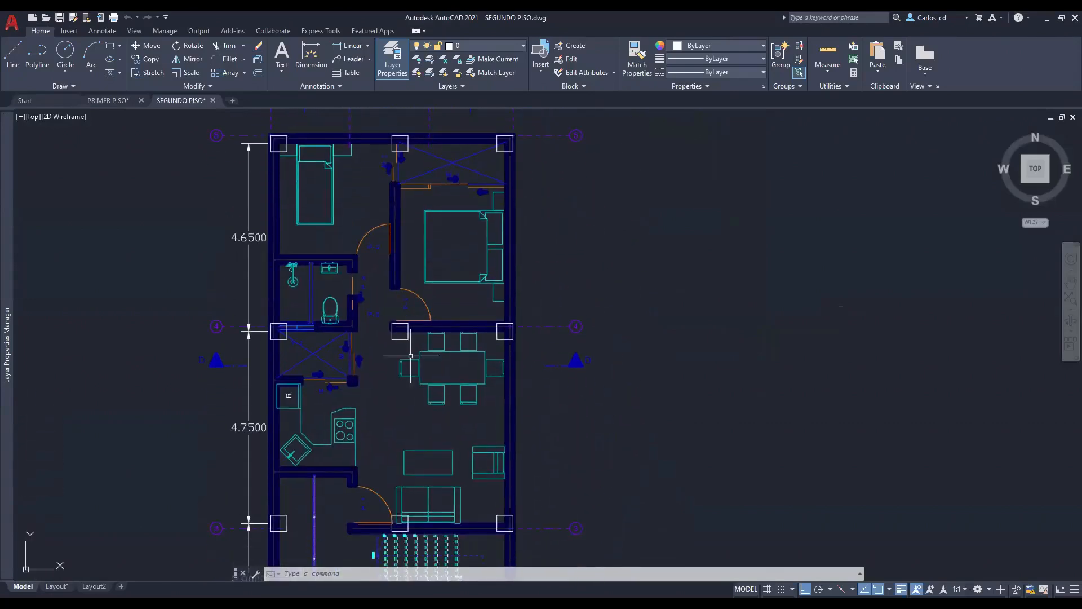
middle_drag(459, 469, 457, 347)
middle_drag(416, 453, 442, 334)
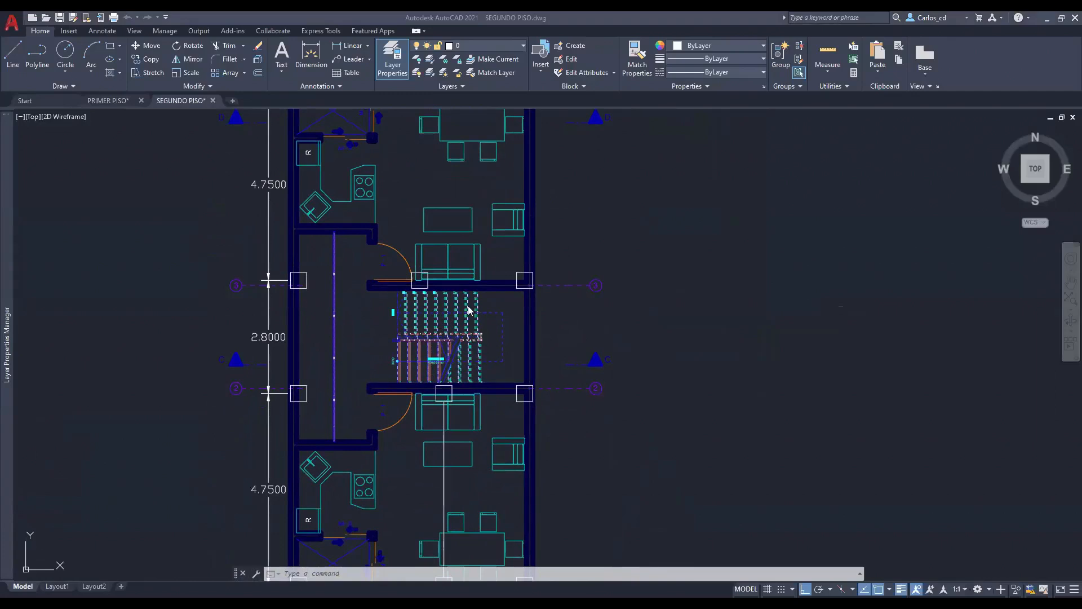
Switch back to the ETABS model and review the names, heights and elevations in the story data without changing them.
key(alt+Tab)
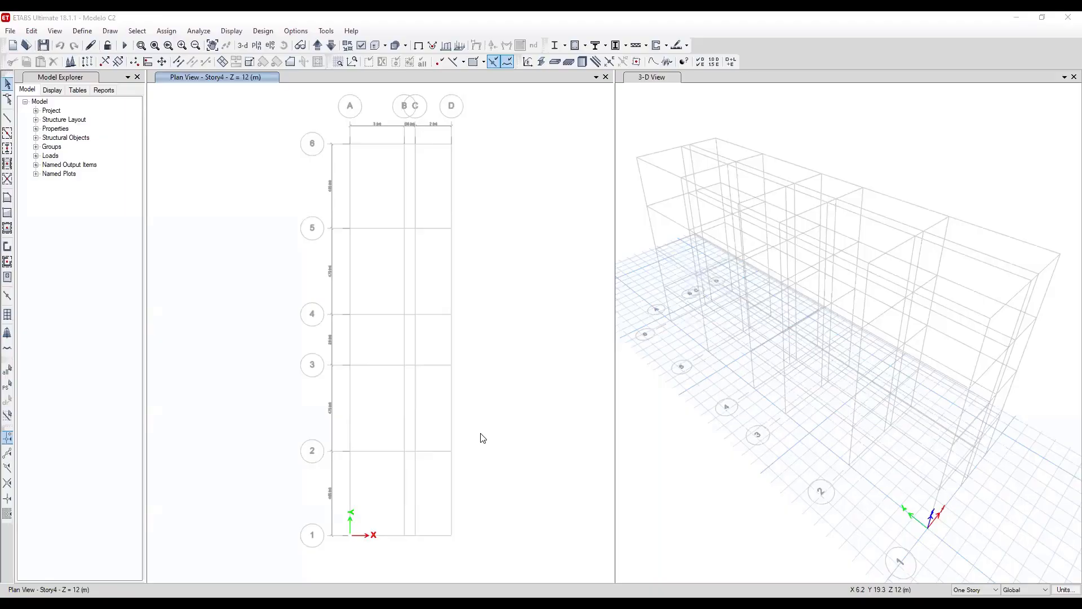
shift+middle_drag(790, 454, 909, 389)
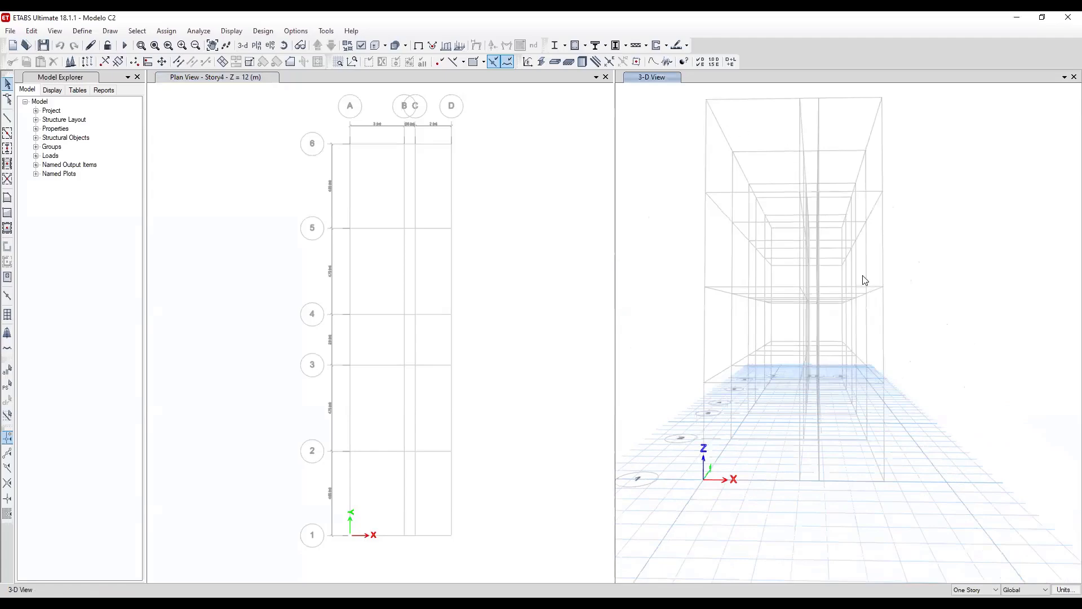
shift+middle_drag(728, 272, 760, 352)
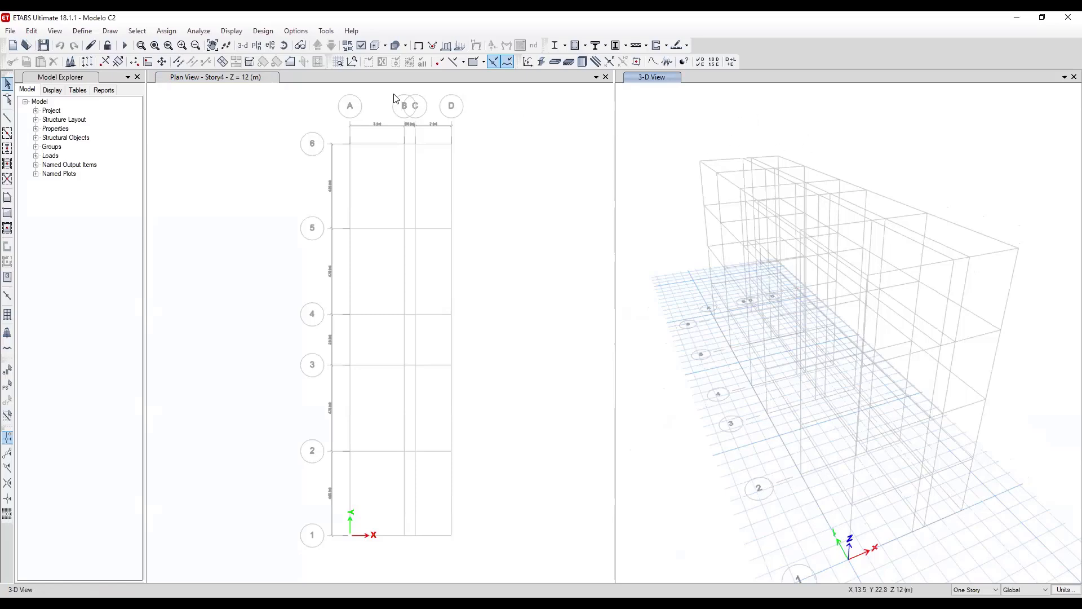
click(71, 61)
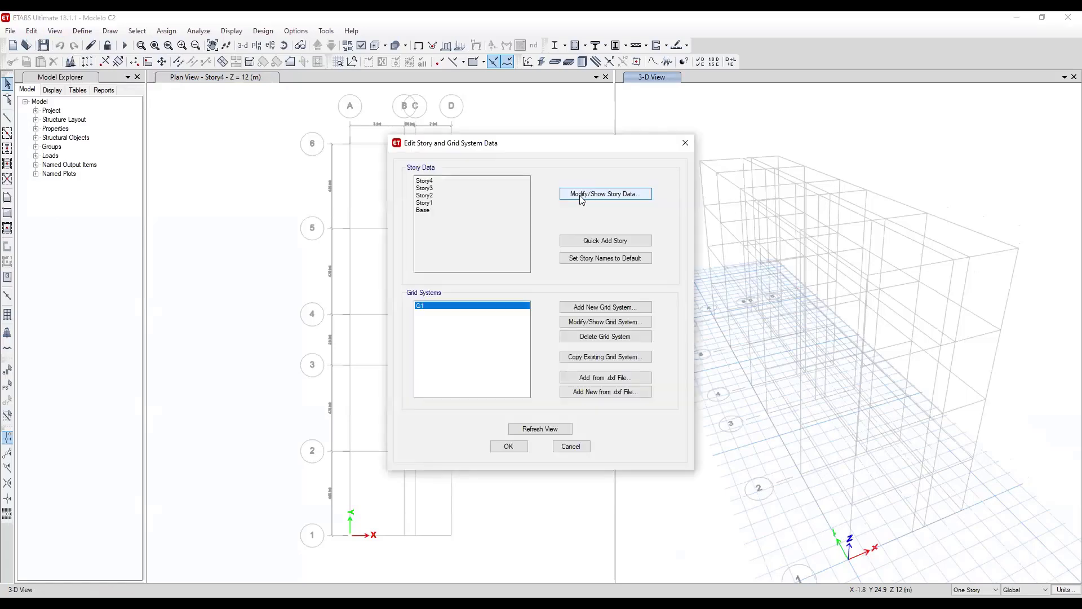
click(582, 198)
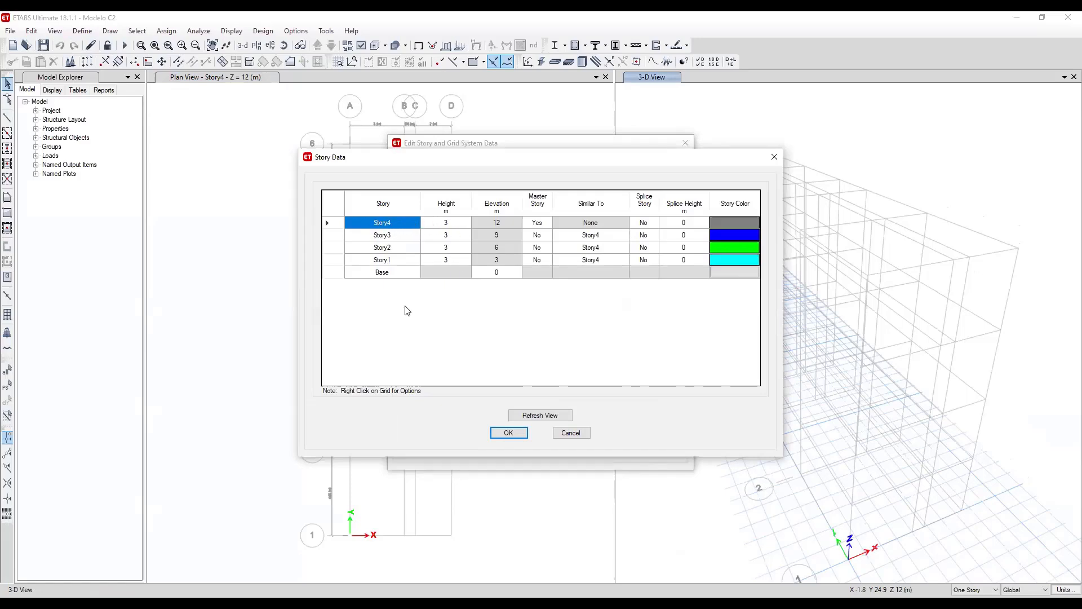
click(389, 225)
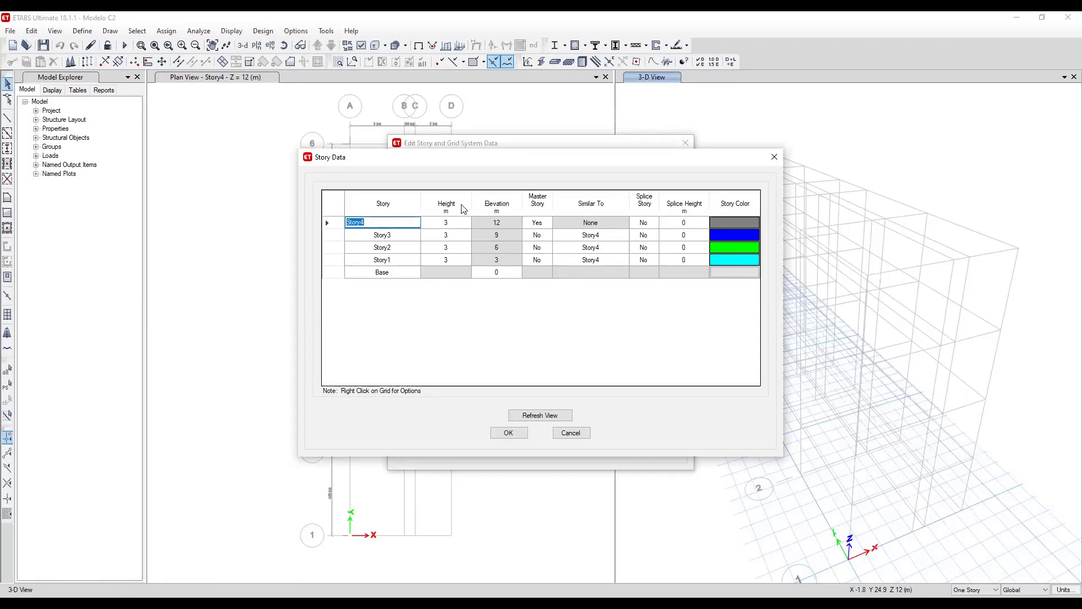
click(577, 433)
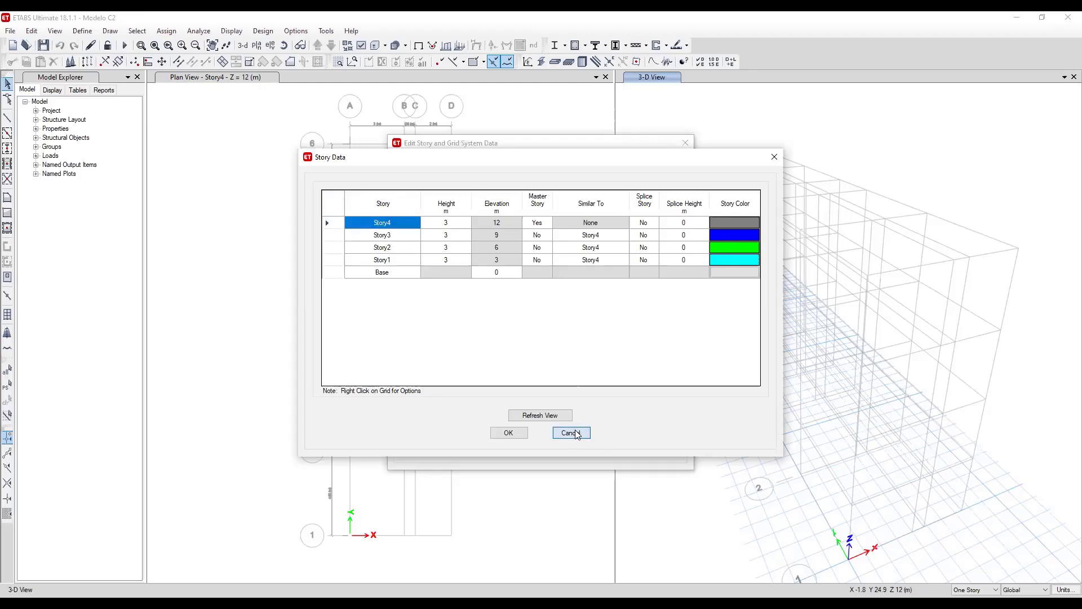
click(580, 437)
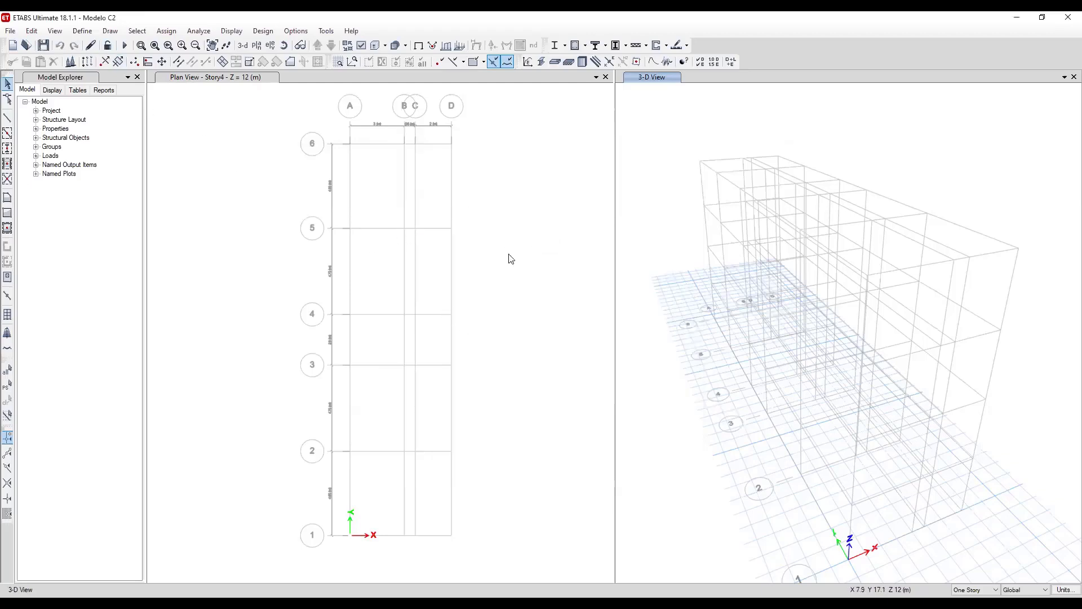
Set up quick column drawing with the C35x35 section and bring the plan view down to Story1 at Z = 3 m.
click(254, 133)
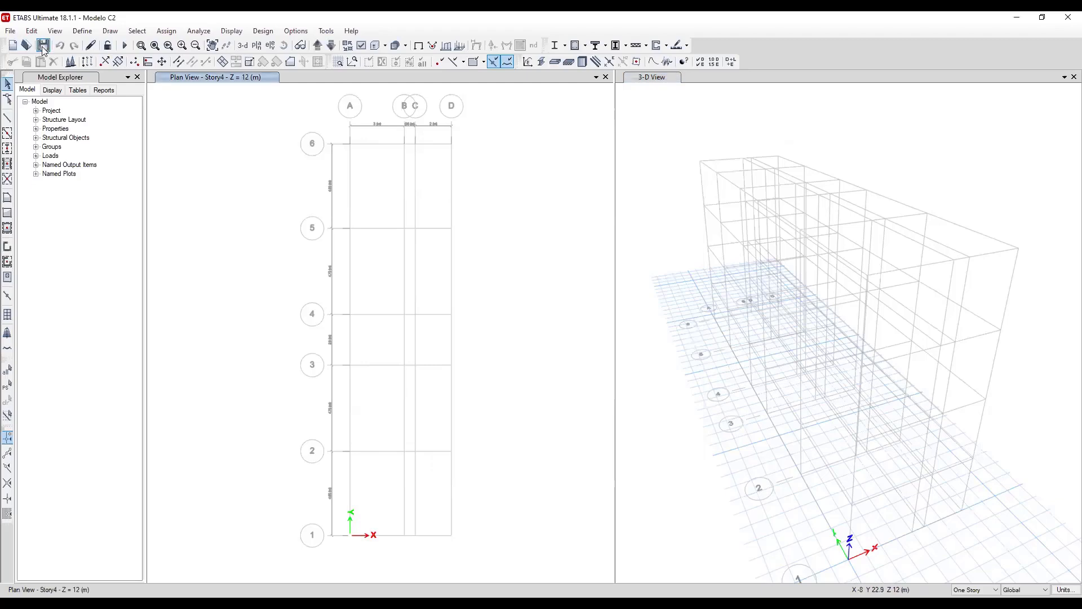
click(7, 149)
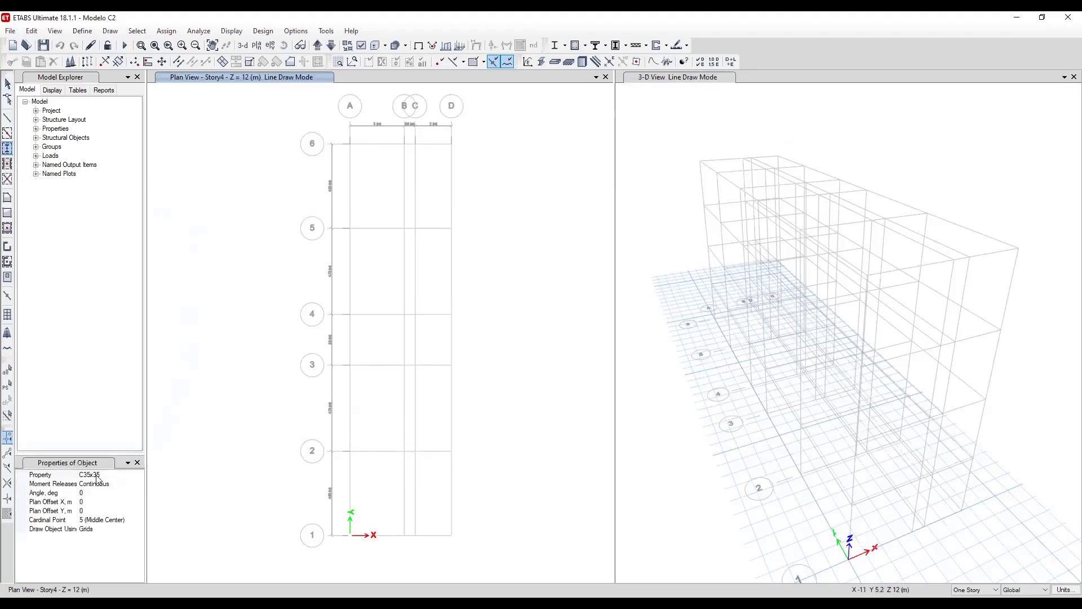
click(141, 476)
click(139, 475)
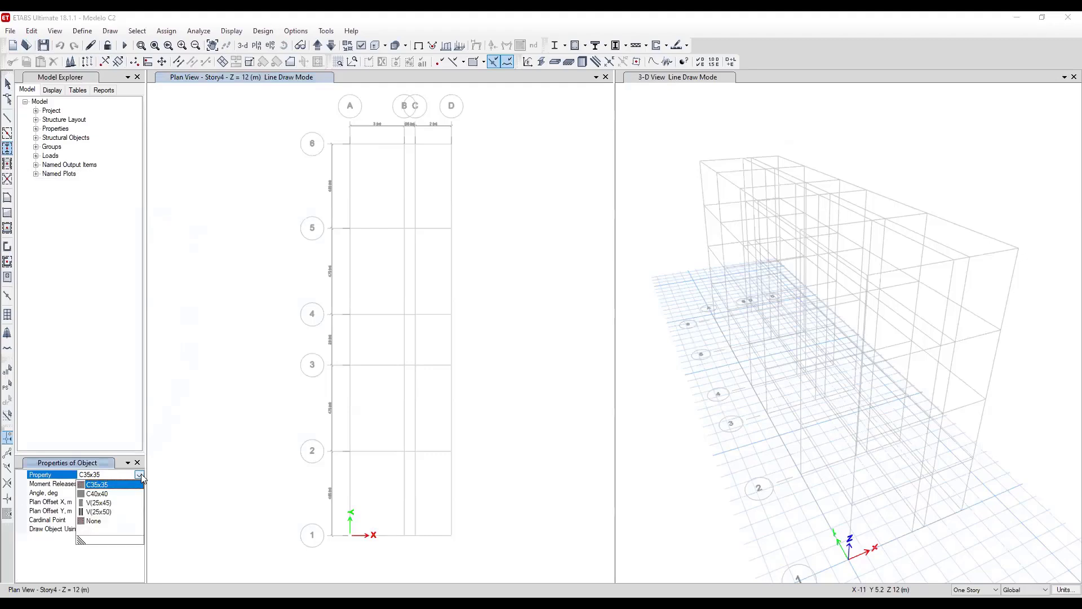
click(138, 484)
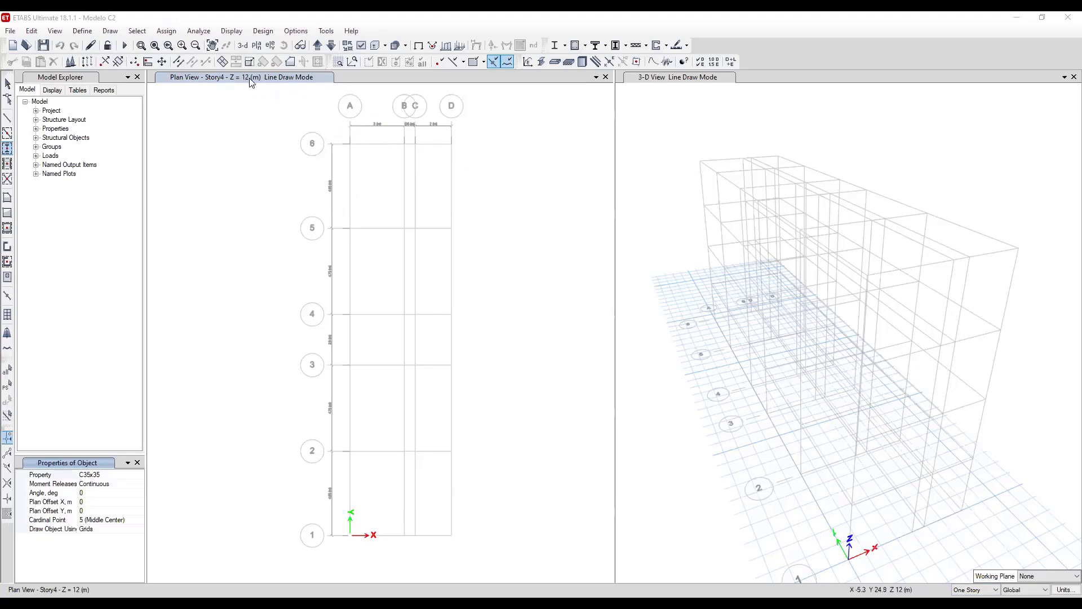
click(332, 46)
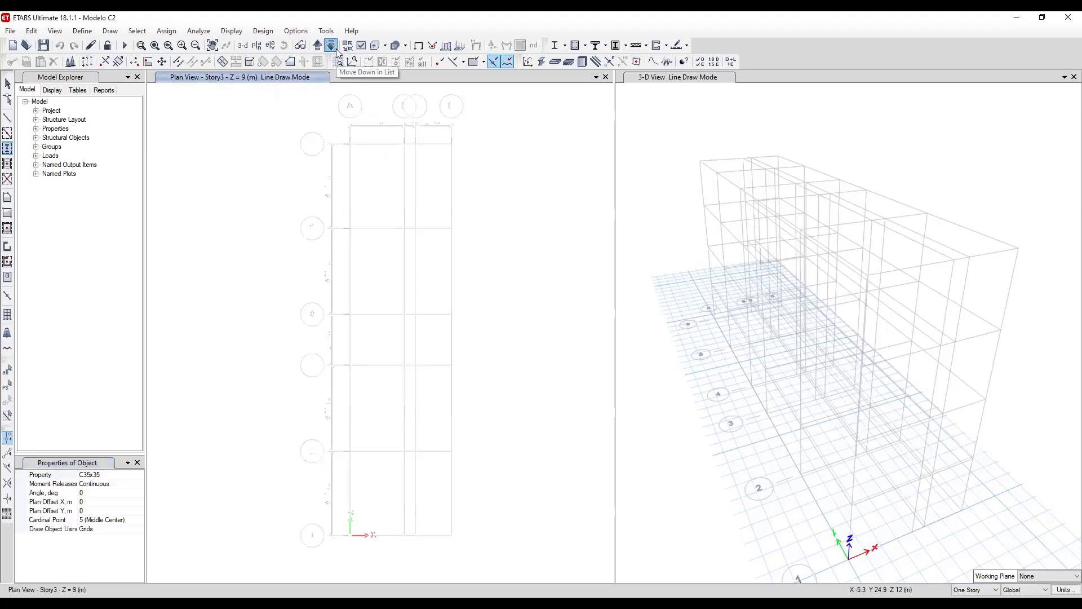
click(330, 47)
middle_drag(527, 261, 512, 258)
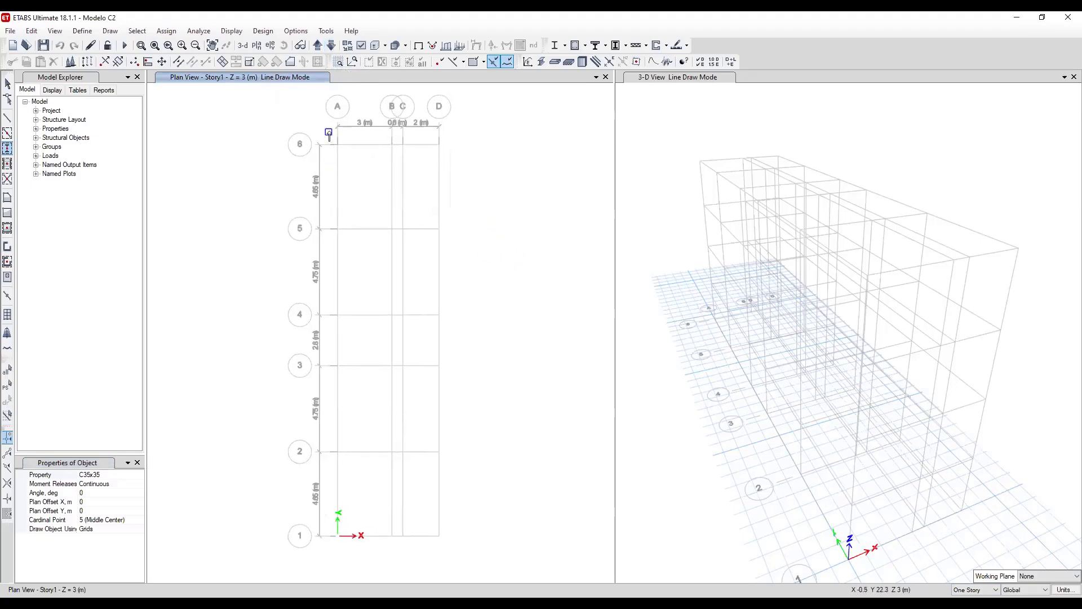
Draw Story1 columns at every intersection of grids A and D, on grid C at rows 1 to 3 and grid B at rows 4 to 6.
drag(329, 133, 363, 557)
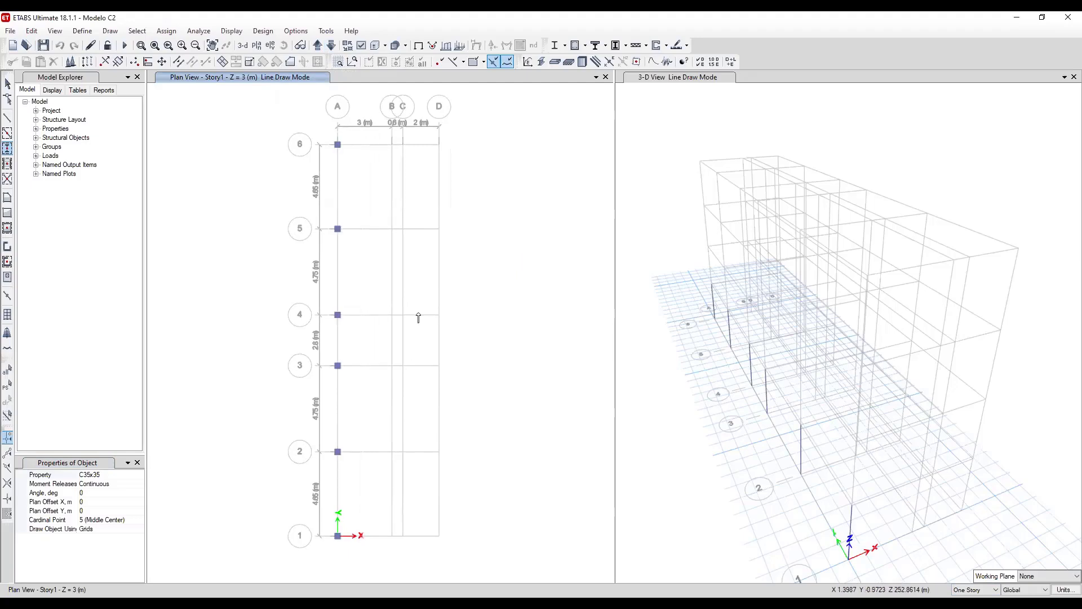
drag(430, 134, 458, 560)
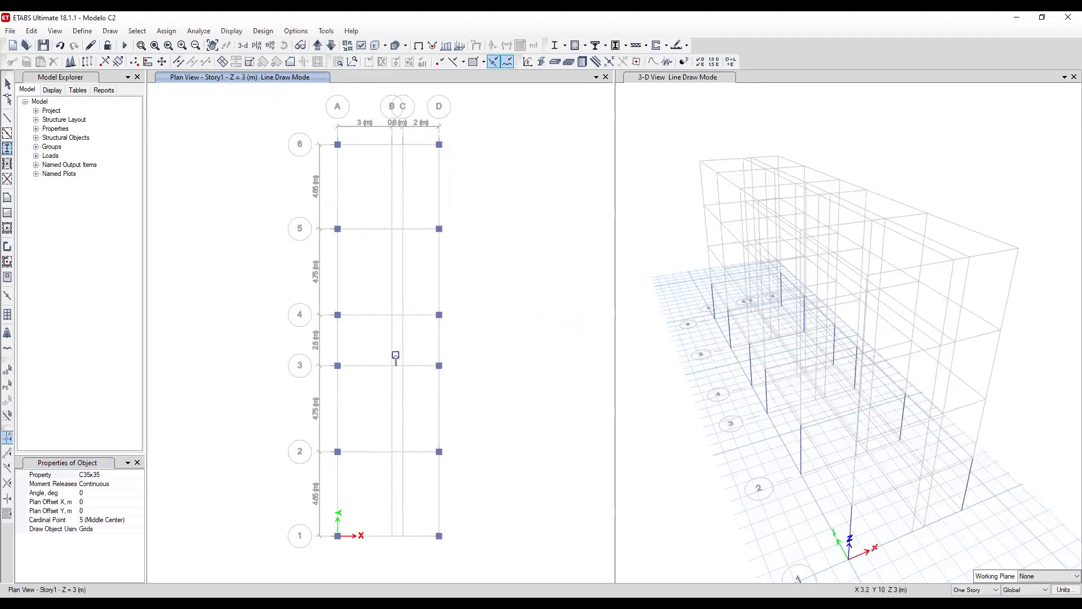
drag(396, 356, 418, 558)
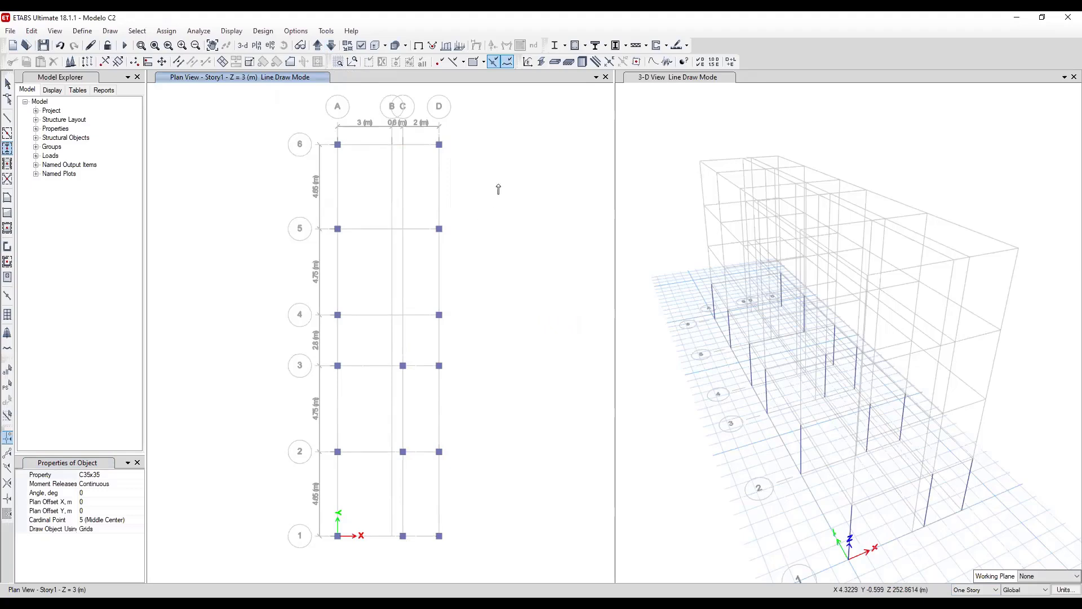
middle_drag(512, 188, 544, 232)
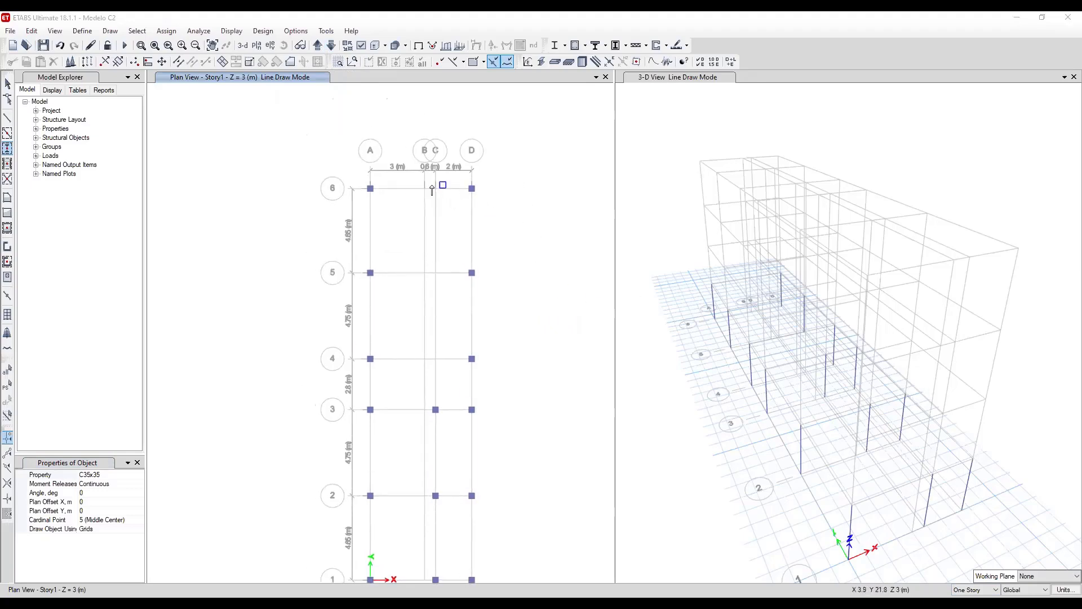
drag(414, 177, 428, 387)
middle_drag(554, 439, 534, 300)
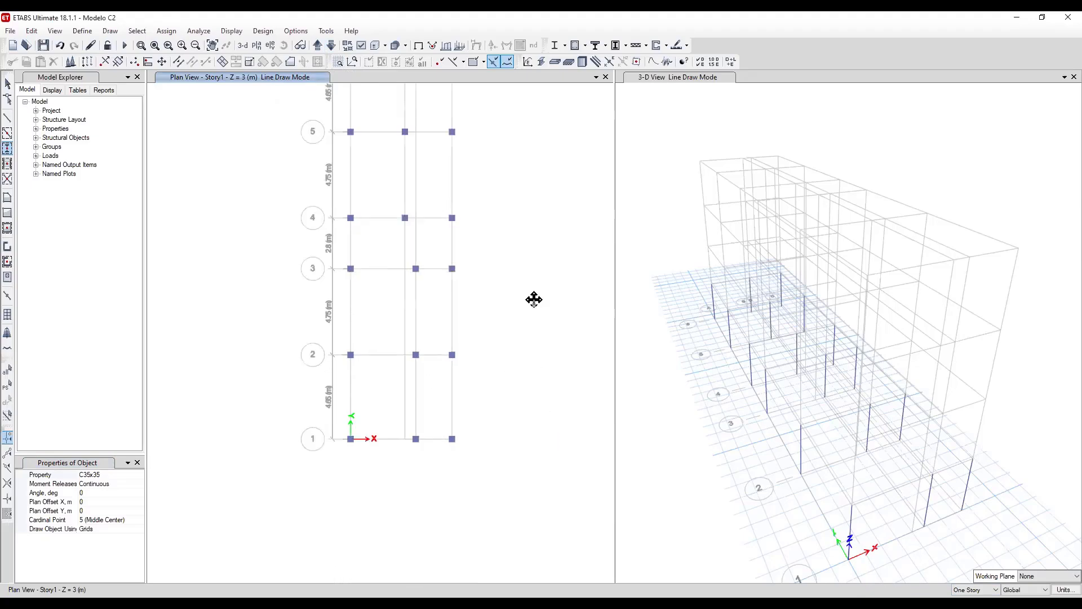
middle_drag(538, 205, 536, 285)
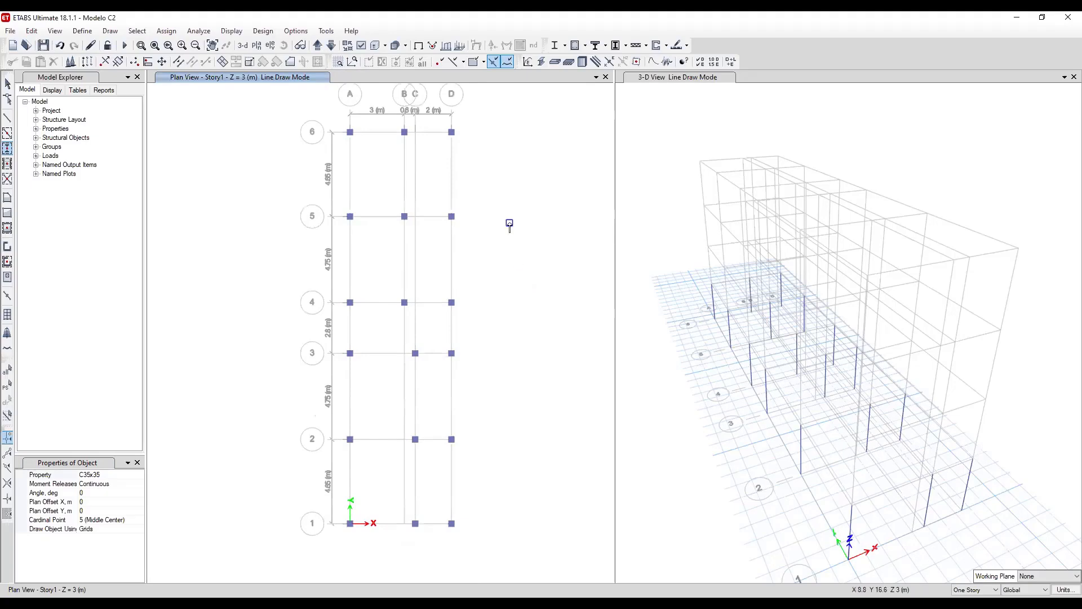
middle_drag(508, 225, 519, 252)
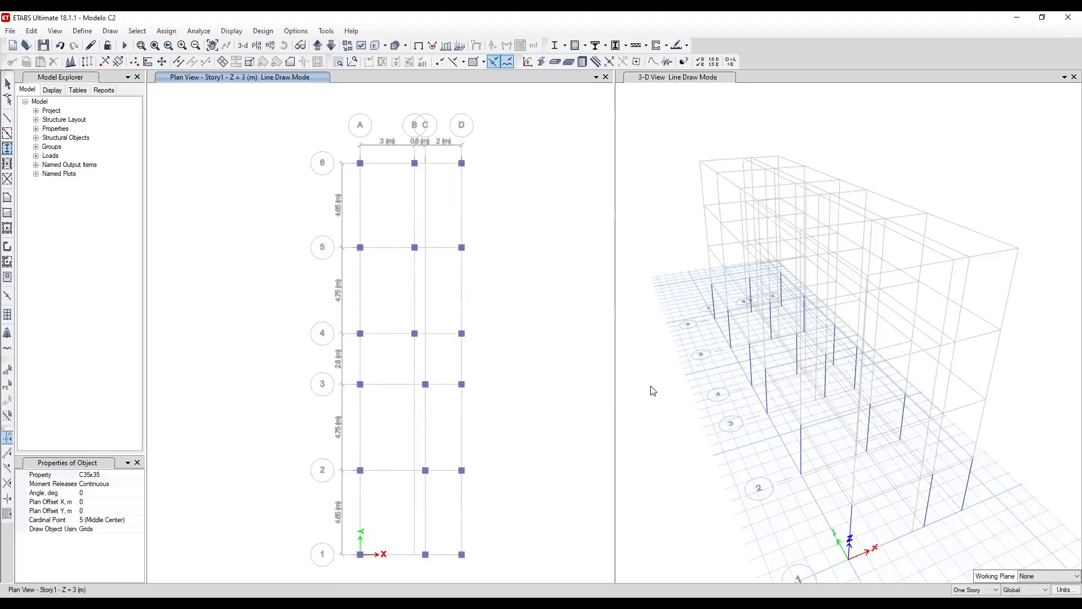
key(Escape)
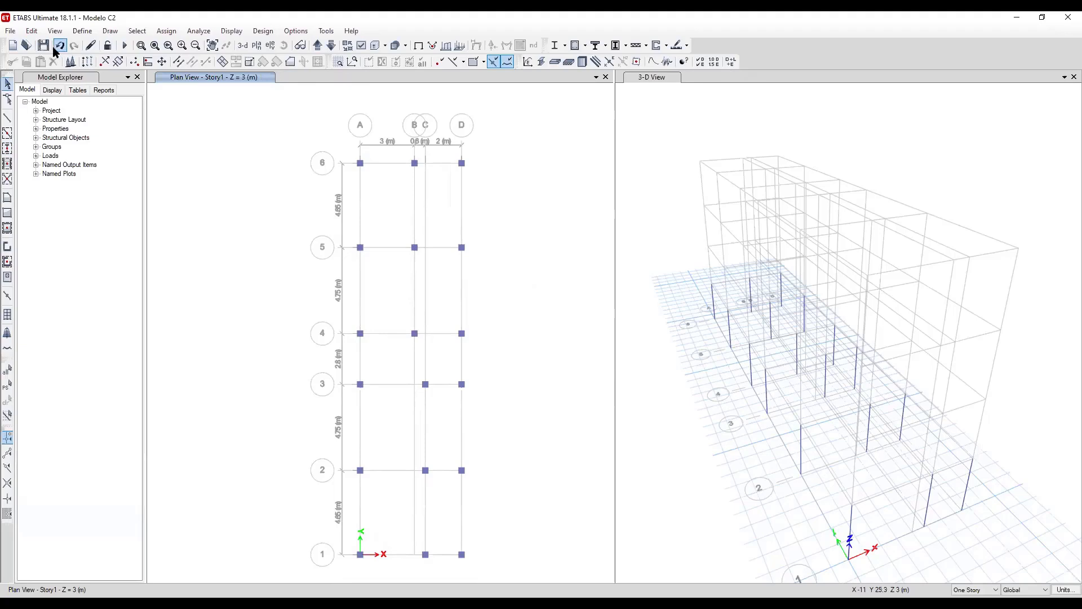
Set up quick beam drawing on the Story1 plan with the V(25x45) section.
click(9, 135)
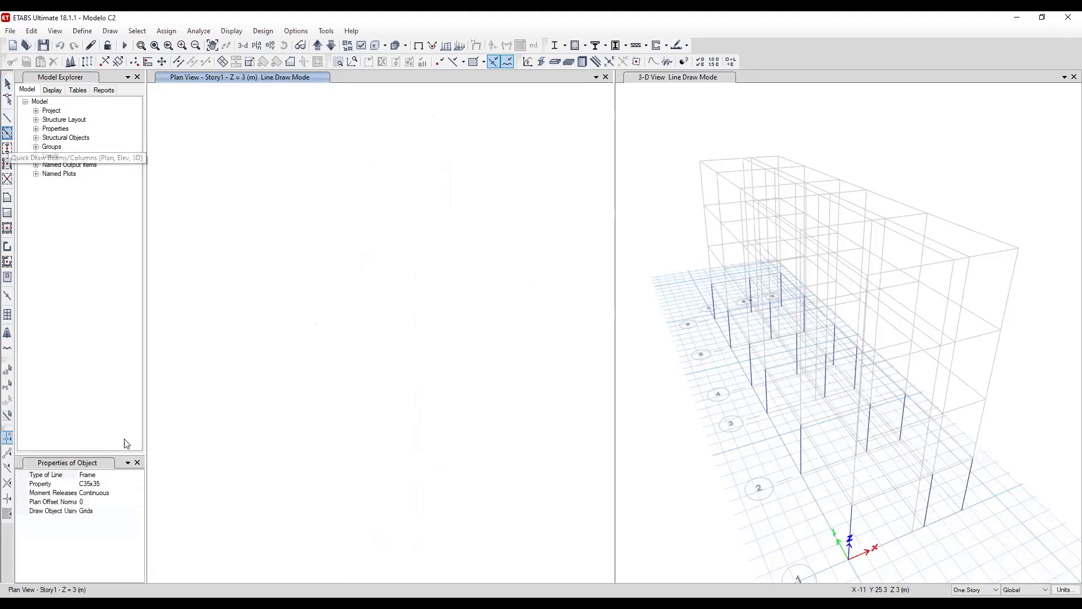
click(140, 484)
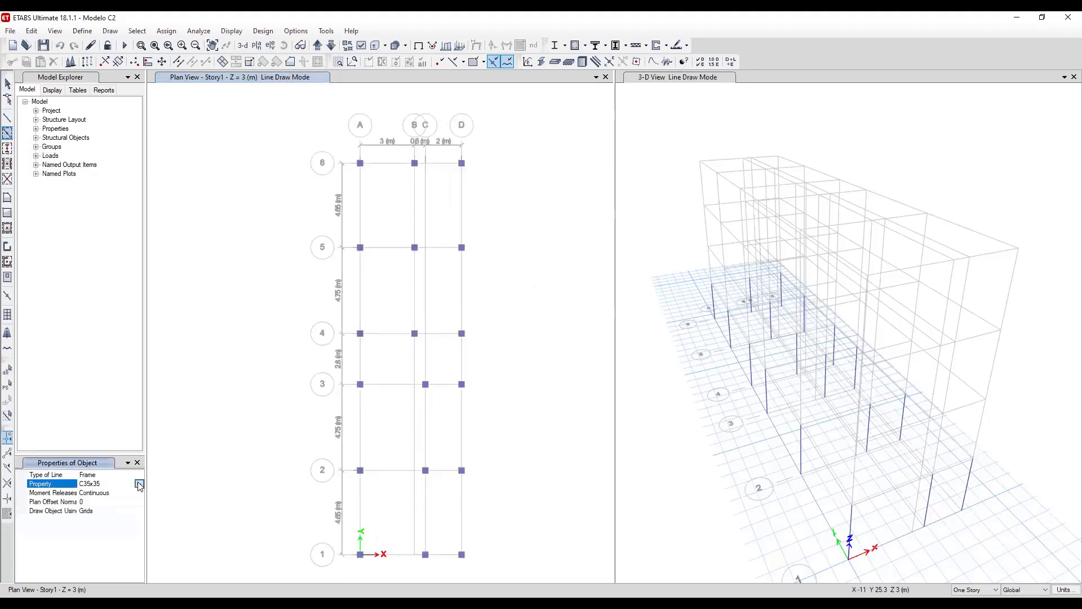
click(140, 485)
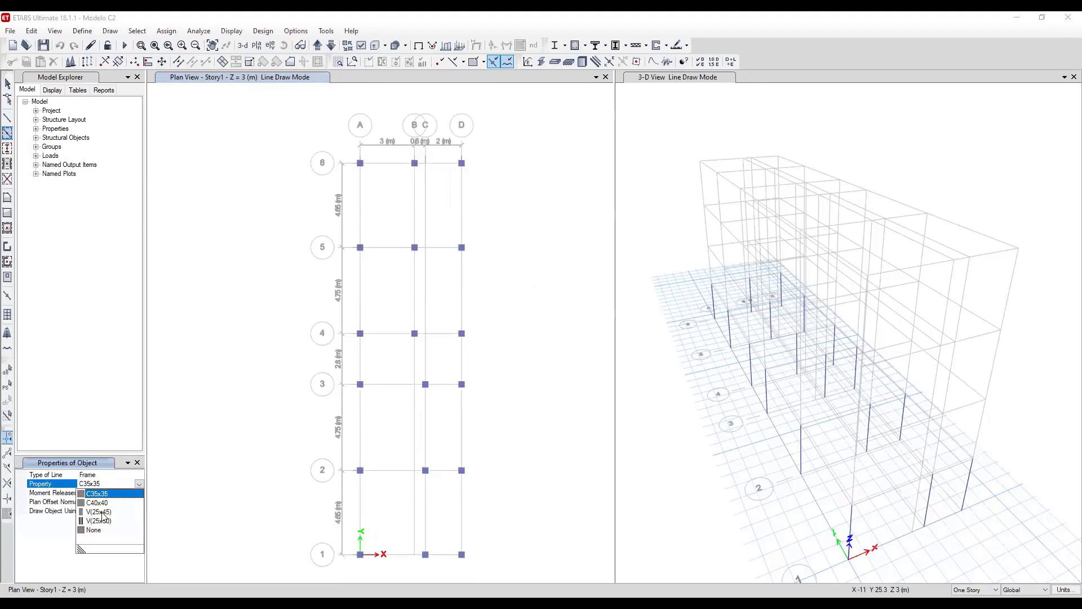
click(103, 511)
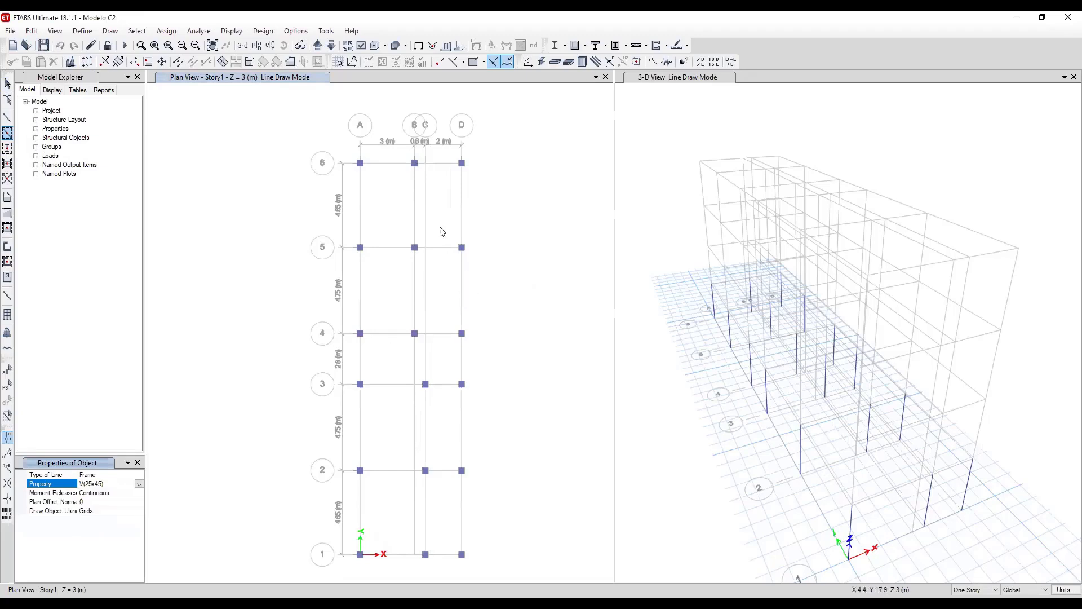
middle_drag(514, 403, 516, 377)
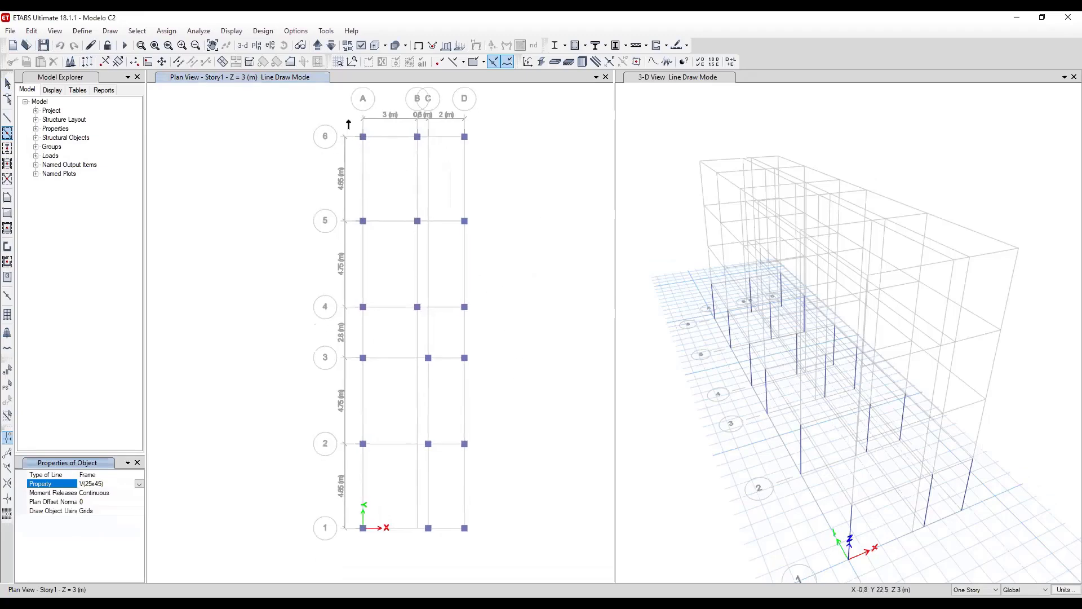
mouse_move(348, 120)
mouse_down()
mouse_move(393, 387)
mouse_move(393, 542)
mouse_up()
drag(449, 131, 480, 549)
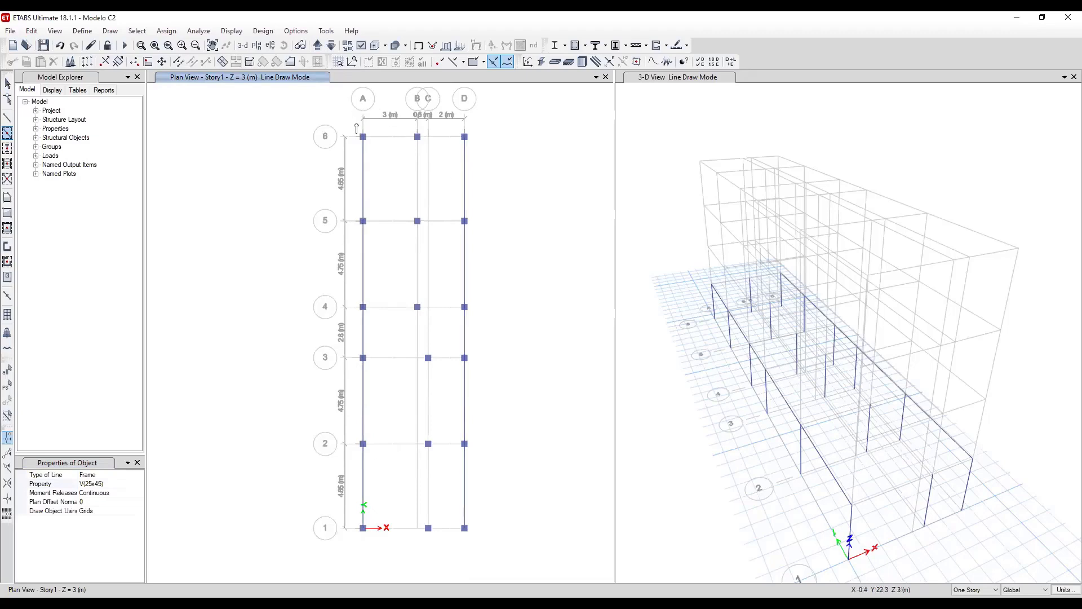
key(ctrl+z)
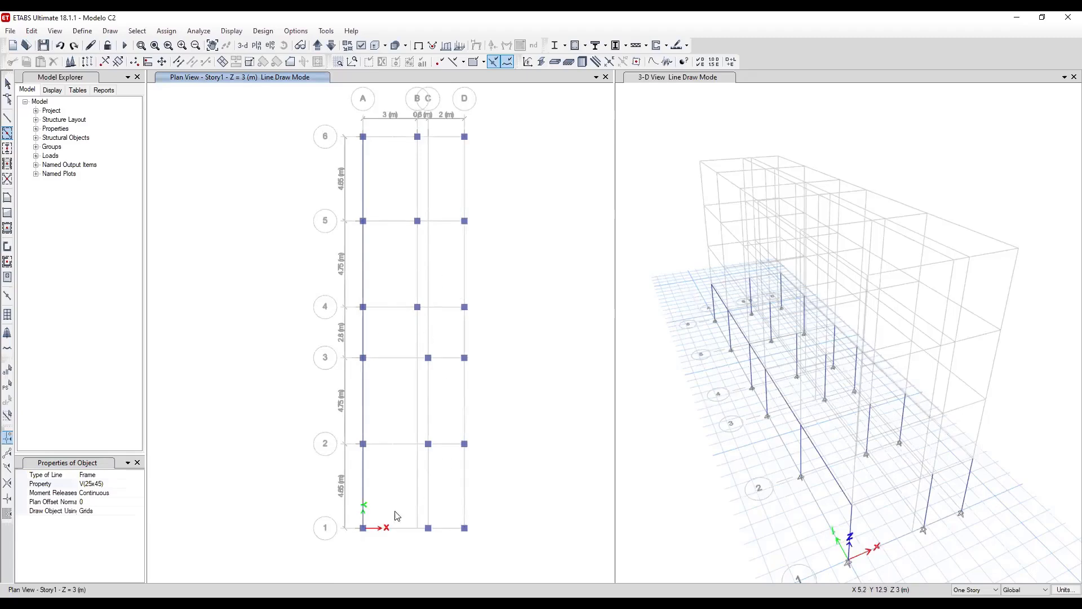
key(ctrl+z)
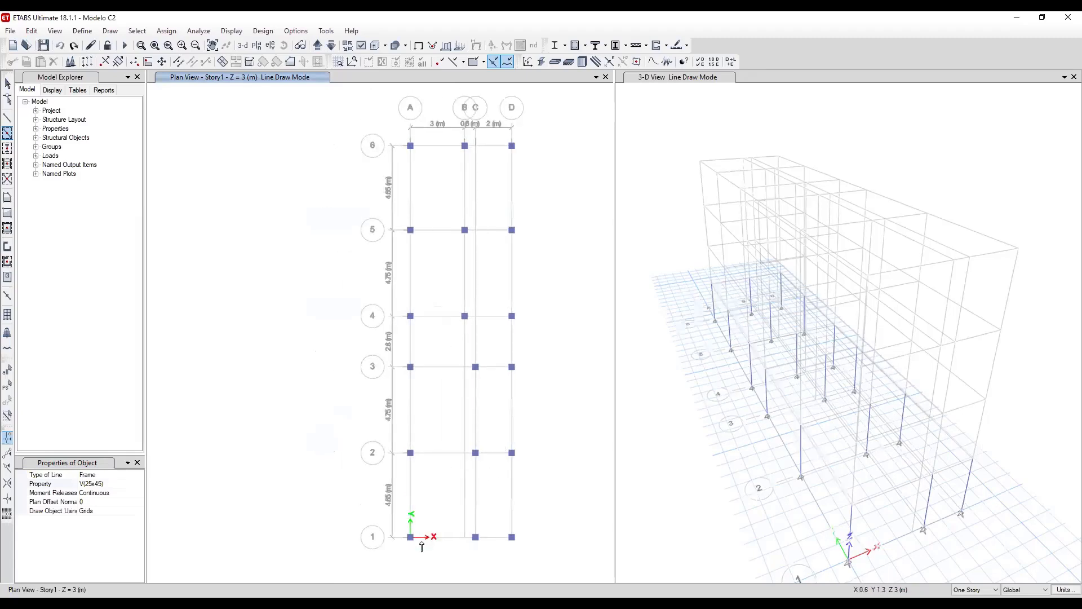
Draw V(25x45) beams from row 1 towards row 6 along grids A and D, on grid C at rows 1 to 3 and grid B at rows 4 to 6.
drag(381, 551, 438, 120)
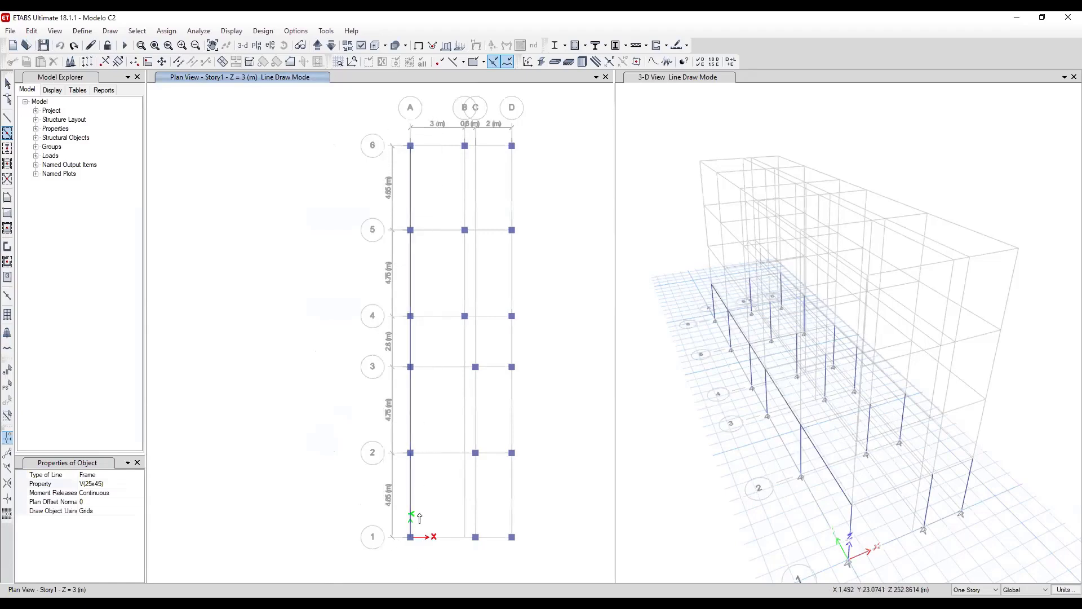
drag(491, 555, 532, 125)
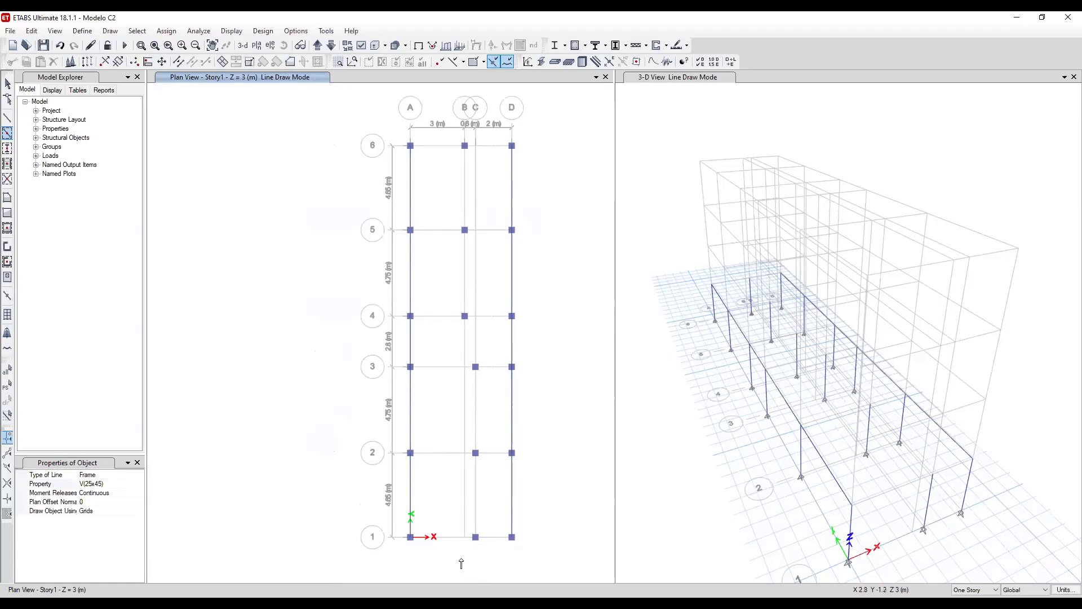
mouse_move(461, 559)
mouse_down()
mouse_move(489, 540)
mouse_move(467, 556)
mouse_move(491, 361)
mouse_move(468, 141)
mouse_up()
Draw the transverse V(25x45) beams from grid A to grid D along each of rows 1 to 6 on Story1.
middle_drag(530, 413, 529, 343)
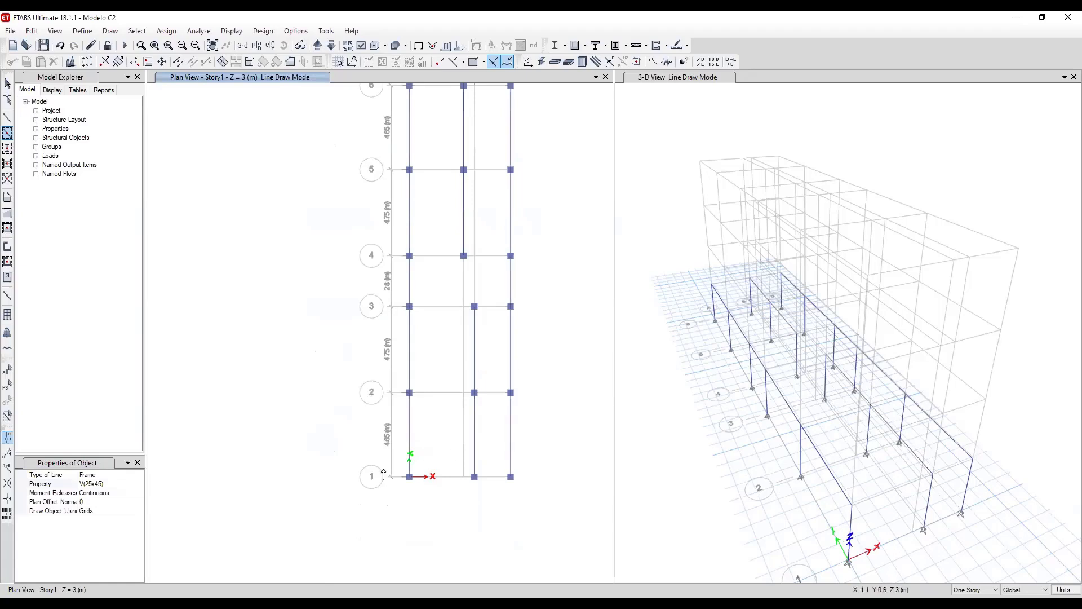
drag(379, 466, 555, 493)
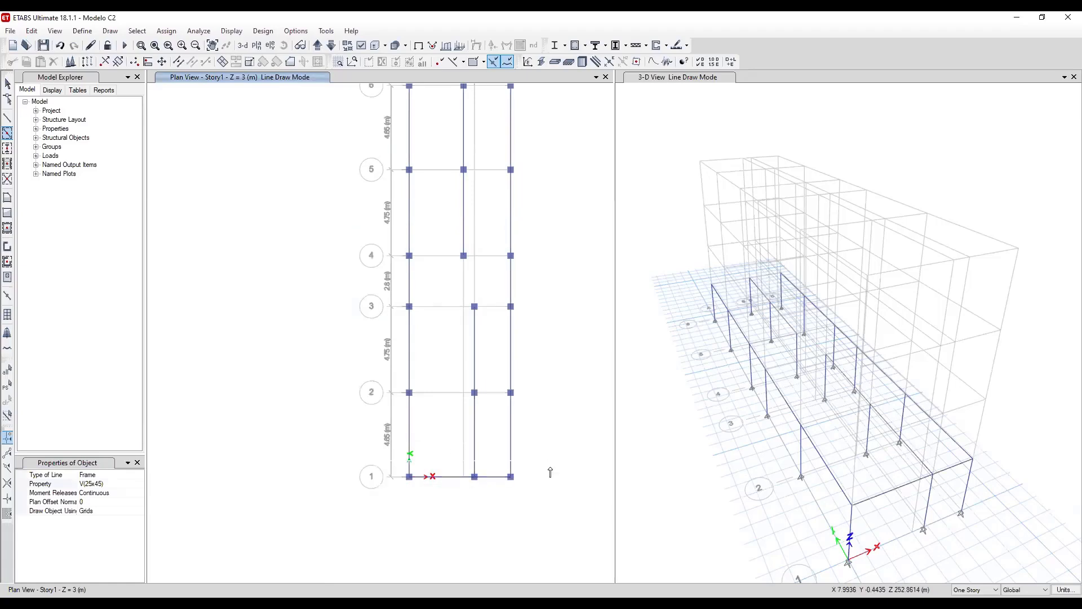
drag(396, 376, 535, 435)
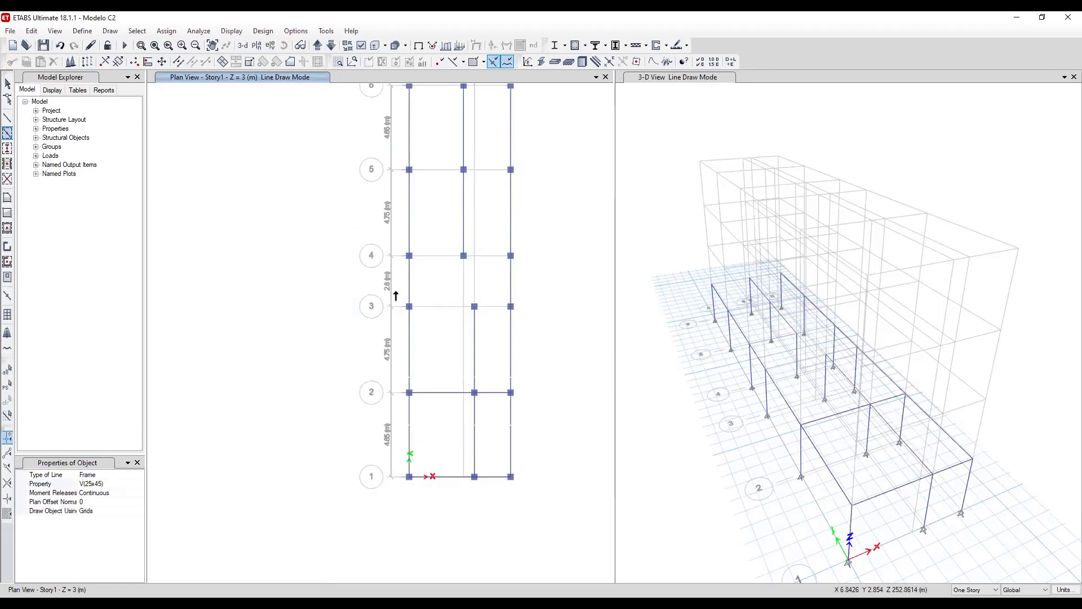
drag(395, 290, 535, 338)
mouse_move(556, 259)
middle_down()
mouse_move(590, 366)
mouse_move(558, 420)
middle_up()
drag(400, 411, 528, 451)
drag(398, 320, 532, 360)
drag(400, 240, 538, 287)
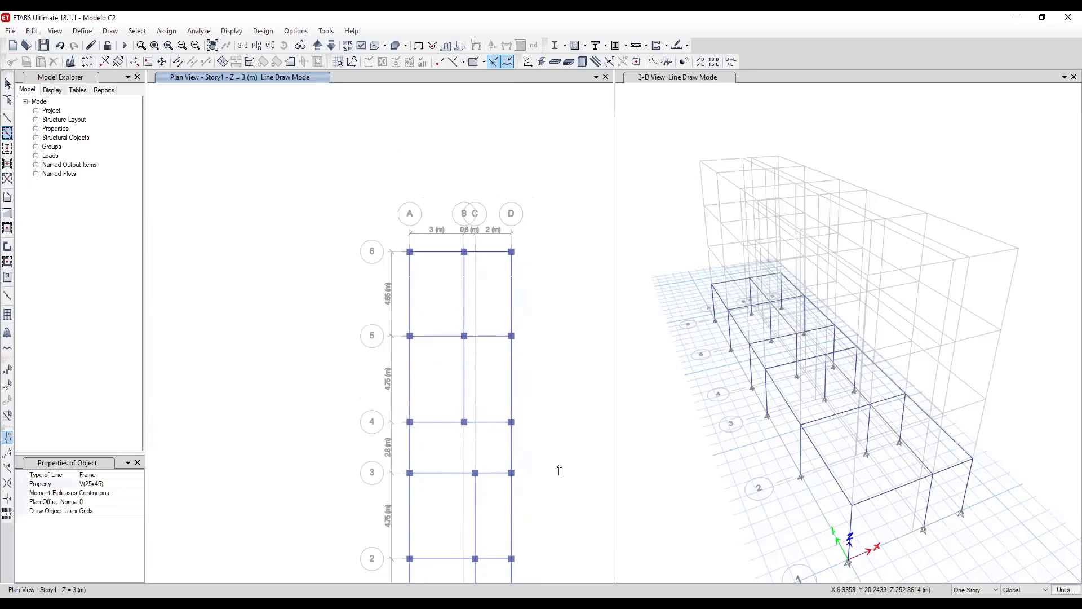
Examine the Story1 bay between rows 3 and 4 around the offset columns of grids B and C, and end beam drawing.
mouse_move(557, 469)
middle_down()
mouse_move(546, 355)
mouse_move(543, 375)
middle_up()
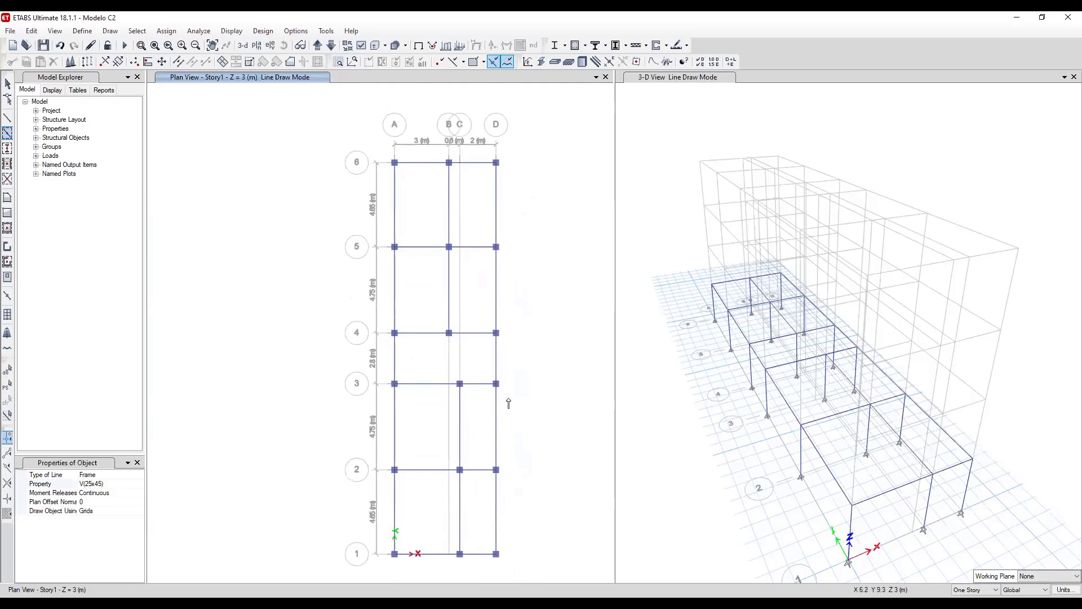
scroll(440, 350, up, 2)
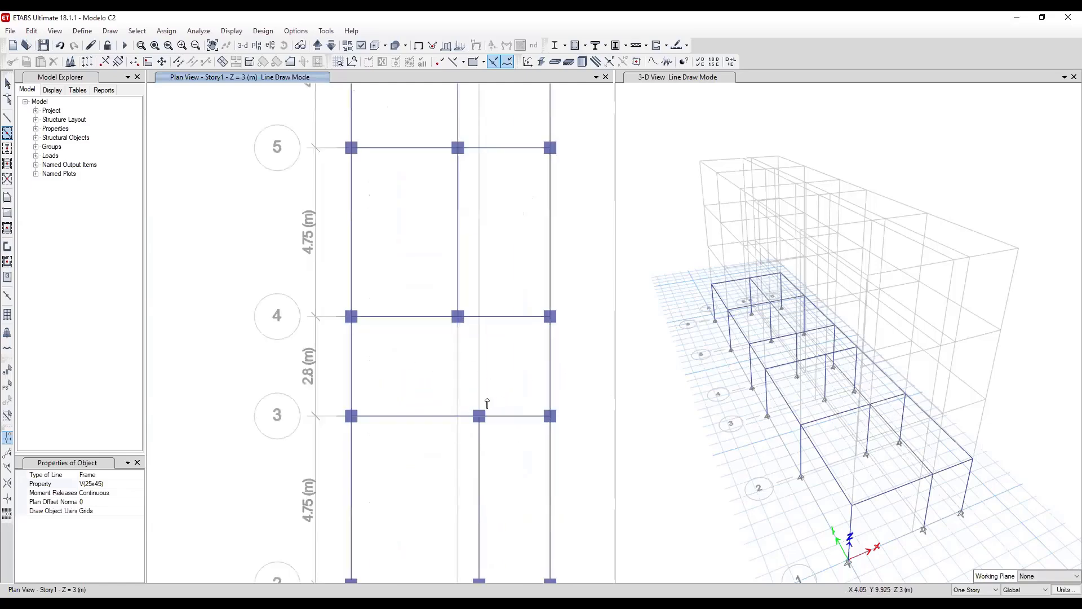
click(477, 398)
scroll(460, 382, up, 2)
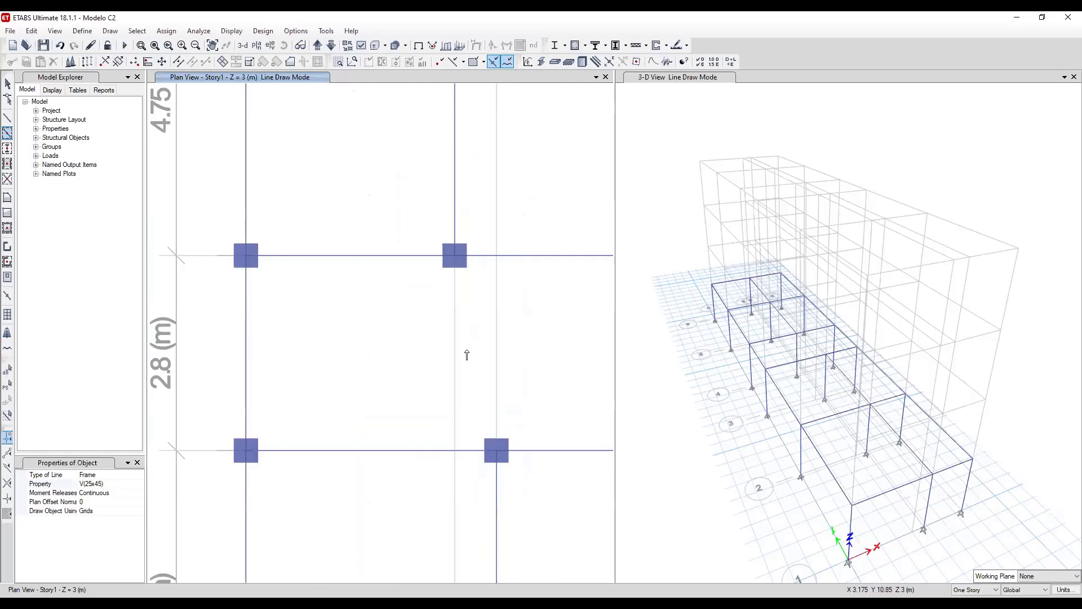
scroll(429, 413, down, 3)
scroll(429, 413, up, 3)
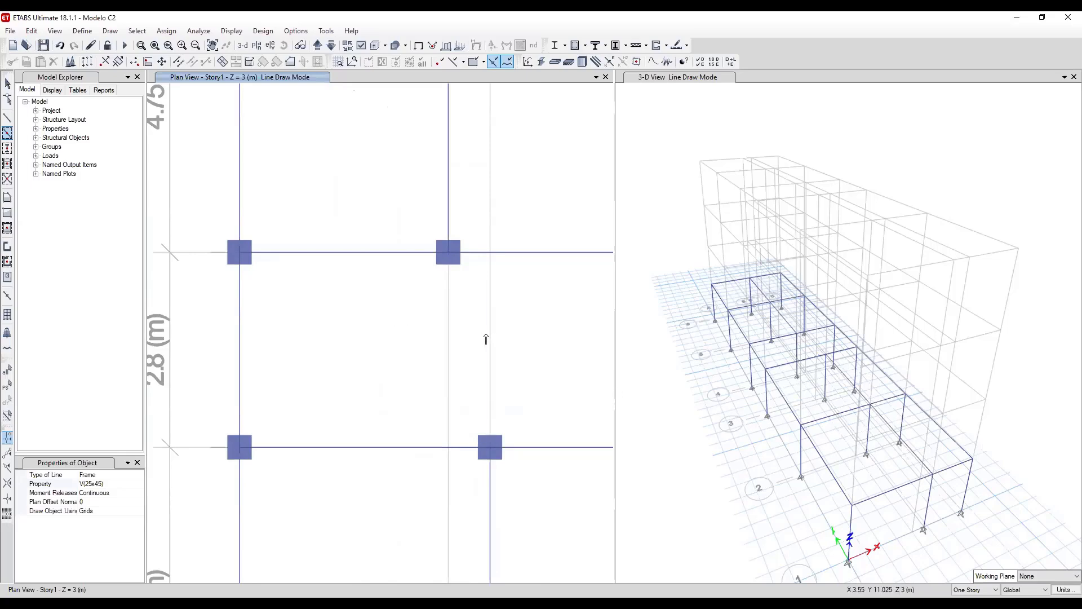
scroll(464, 329, down, 3)
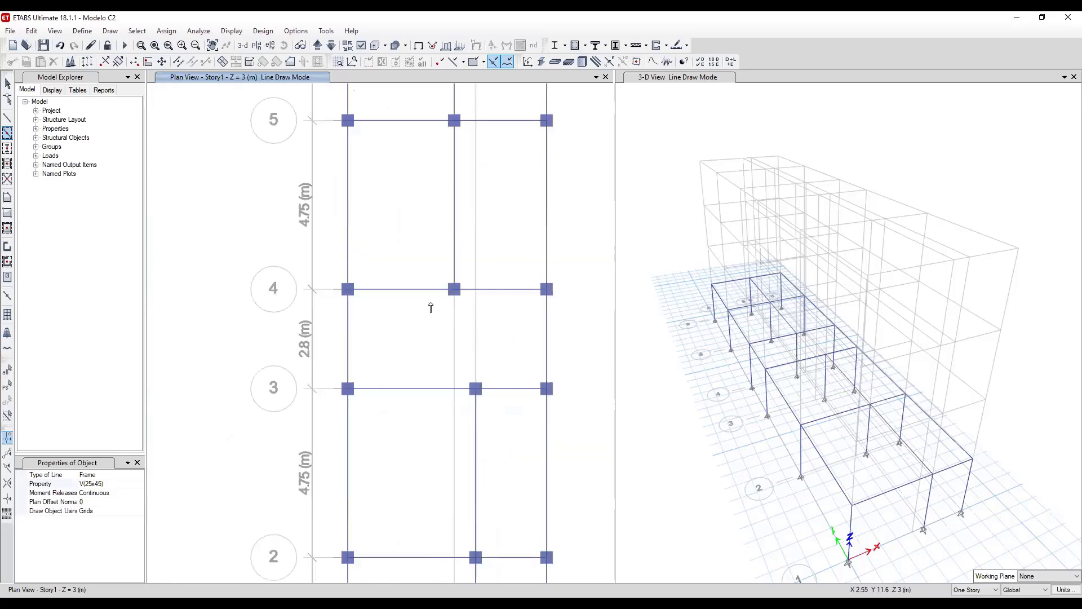
scroll(427, 289, up, 3)
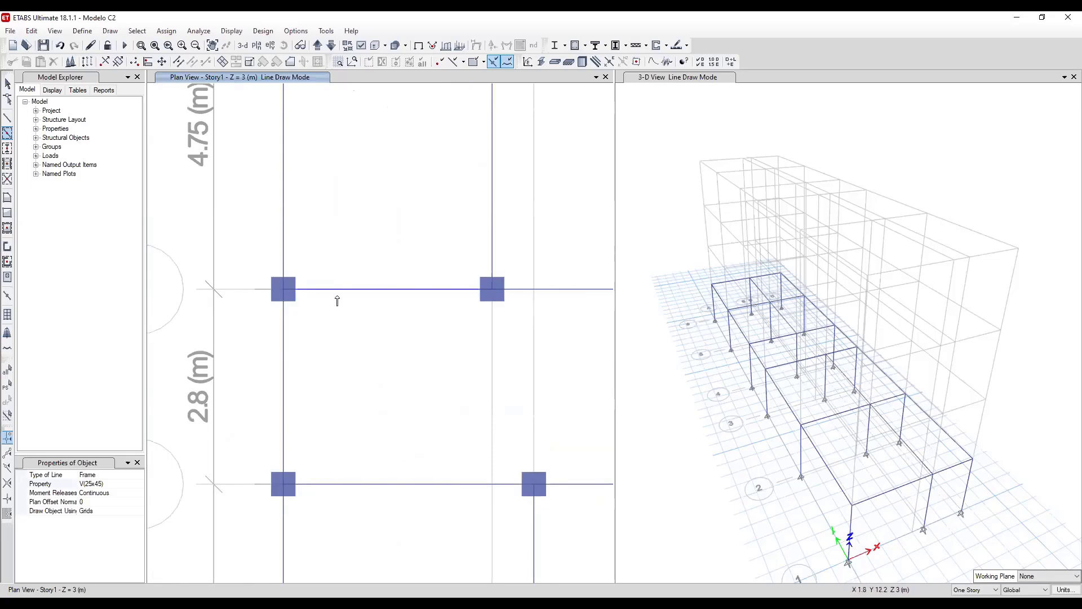
scroll(321, 380, down, 3)
scroll(364, 379, up, 2)
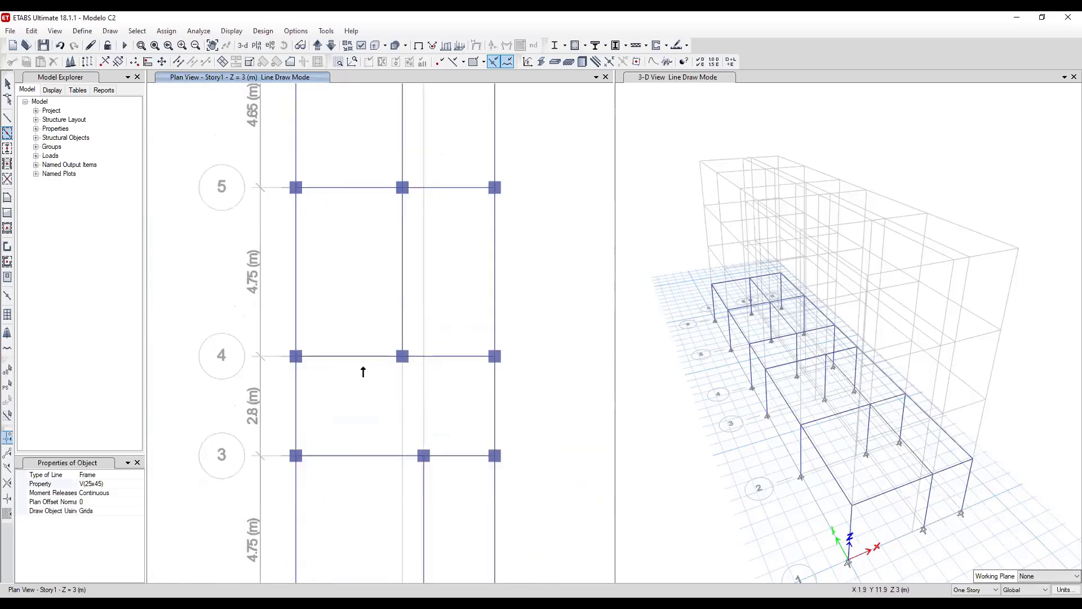
scroll(350, 360, up, 3)
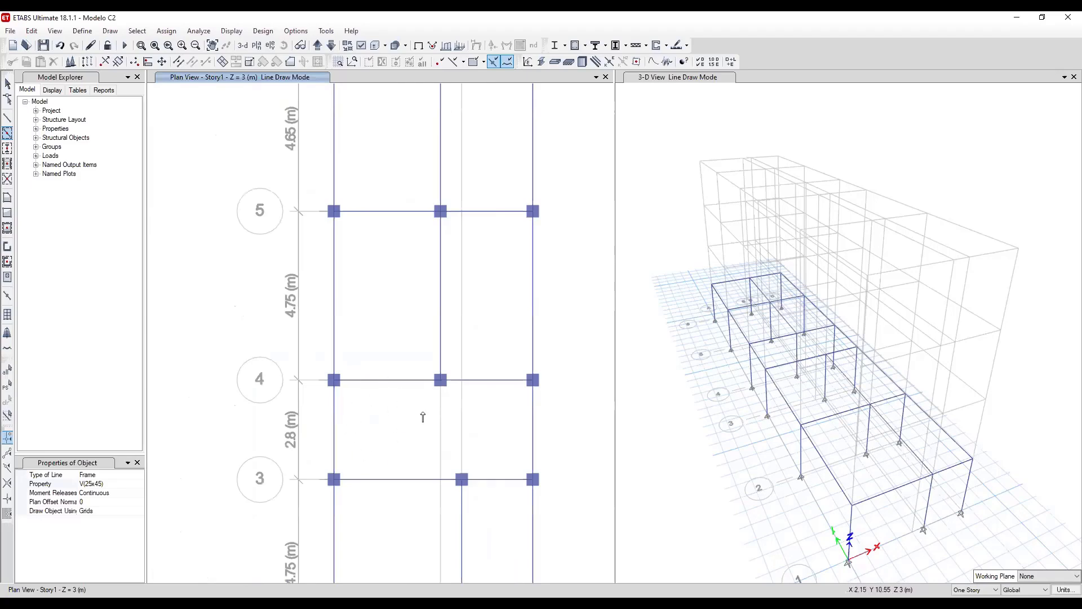
middle_drag(414, 429, 396, 308)
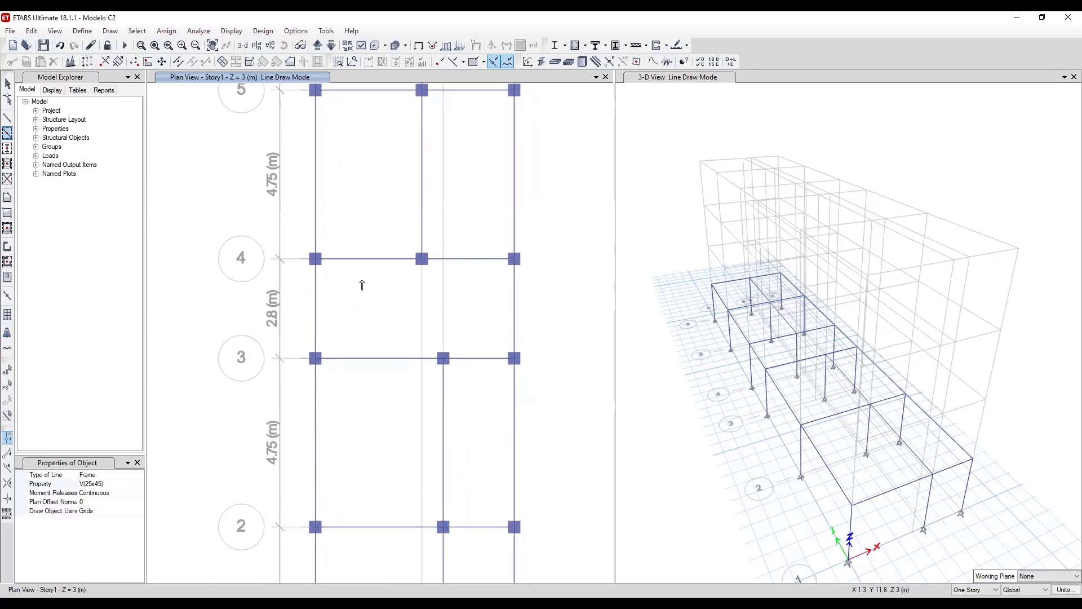
scroll(375, 276, up, 4)
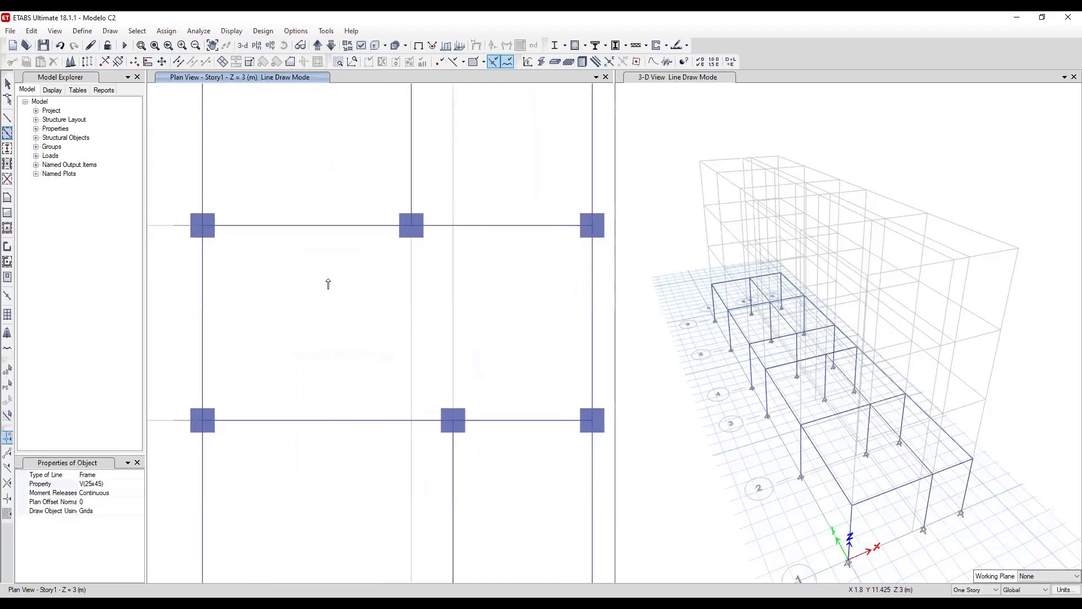
scroll(353, 360, down, 4)
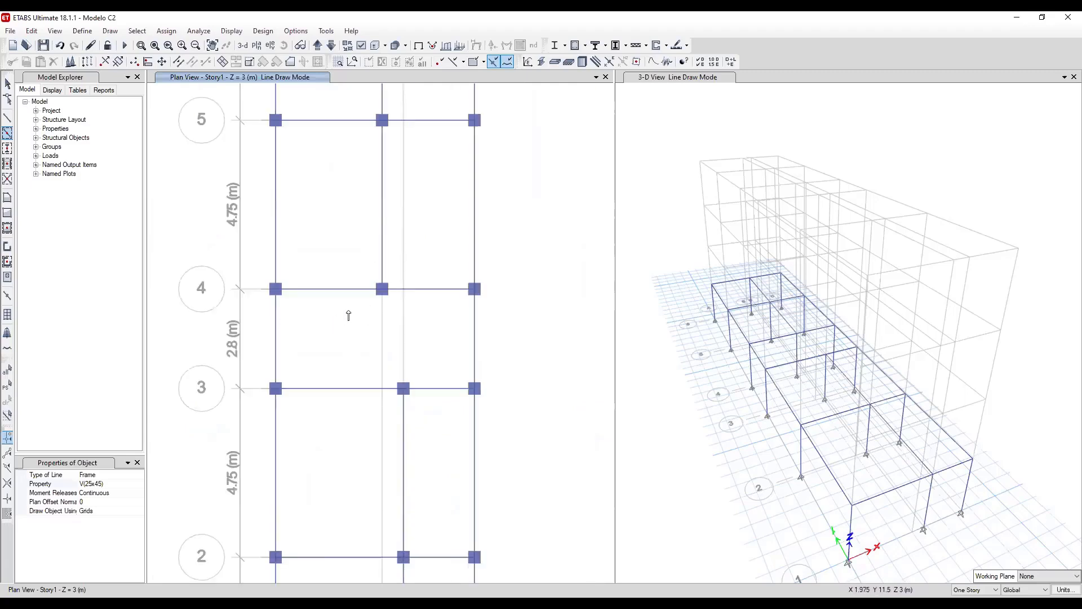
scroll(350, 338, down, 4)
scroll(350, 341, down, 1)
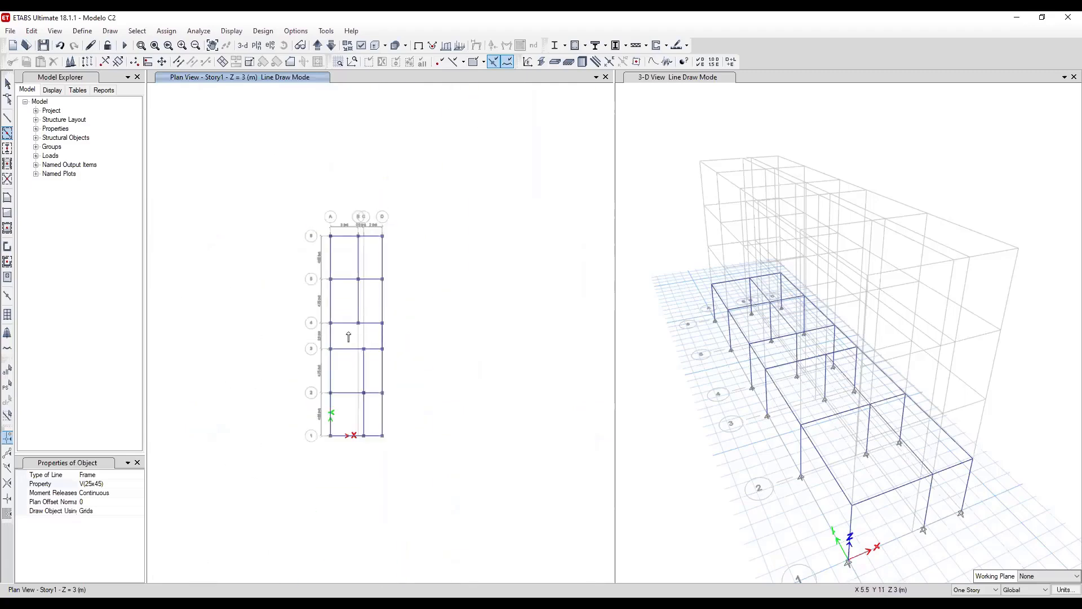
scroll(383, 334, up, 1)
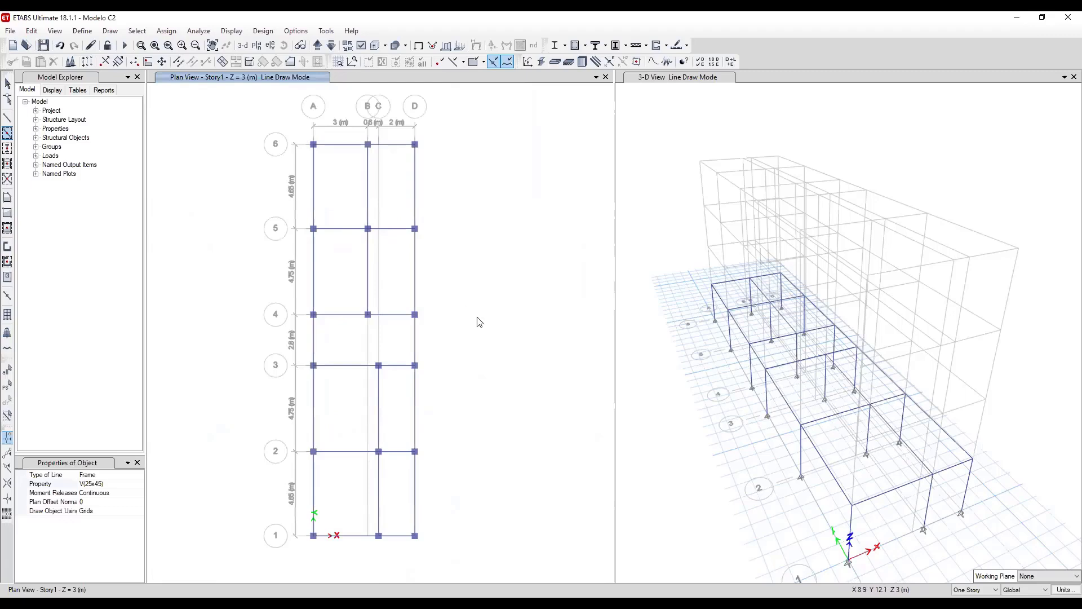
key(Escape)
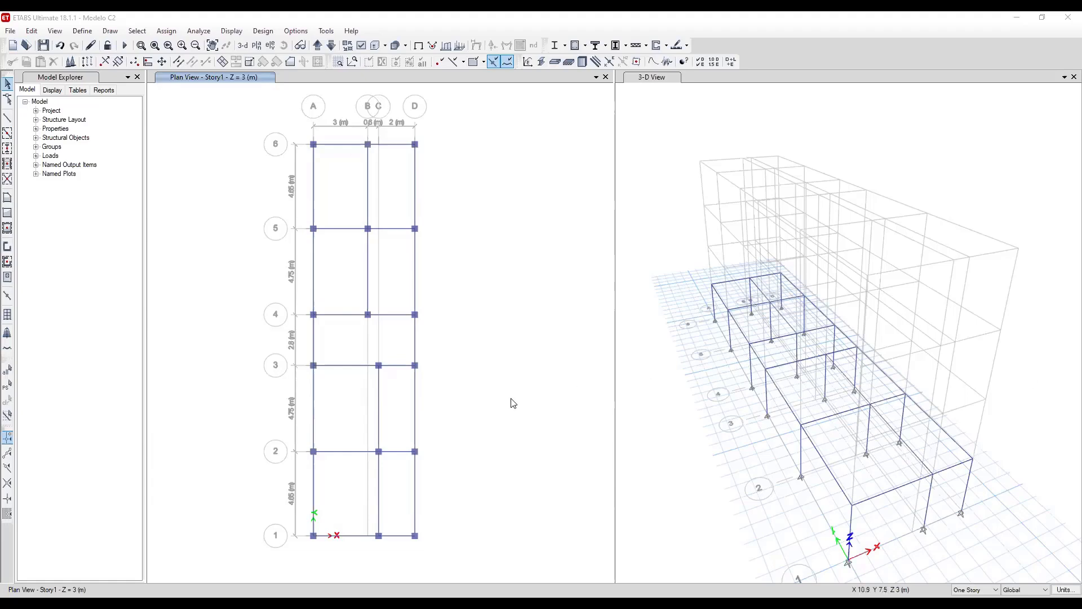
Draw a V(25x45) cantilever beam 0.8 m long from column A-1 outward in the negative Y direction.
scroll(485, 323, up, 6)
middle_drag(488, 309, 416, 261)
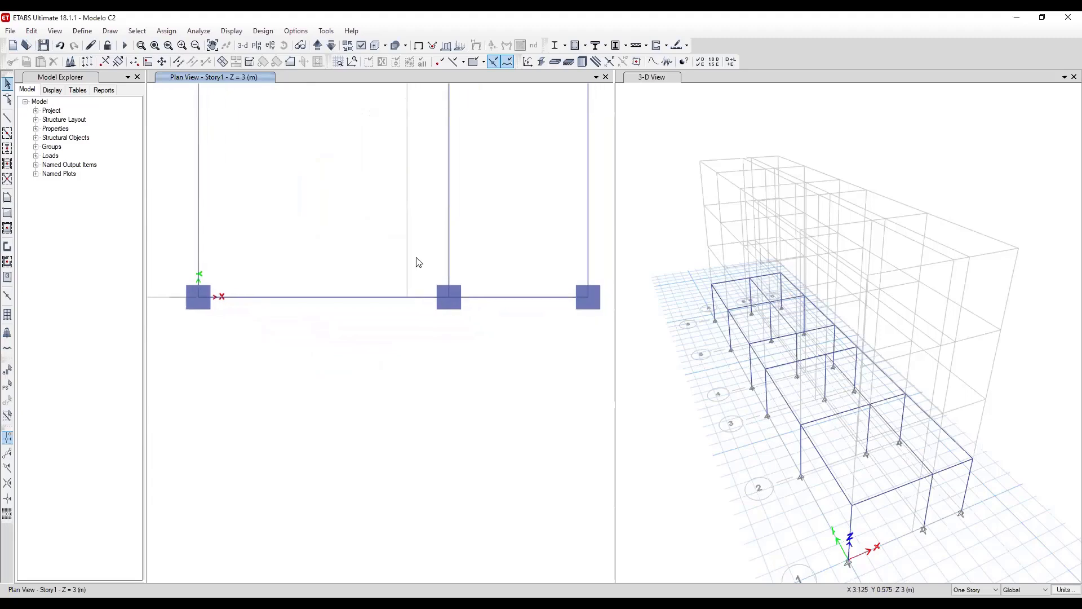
click(8, 118)
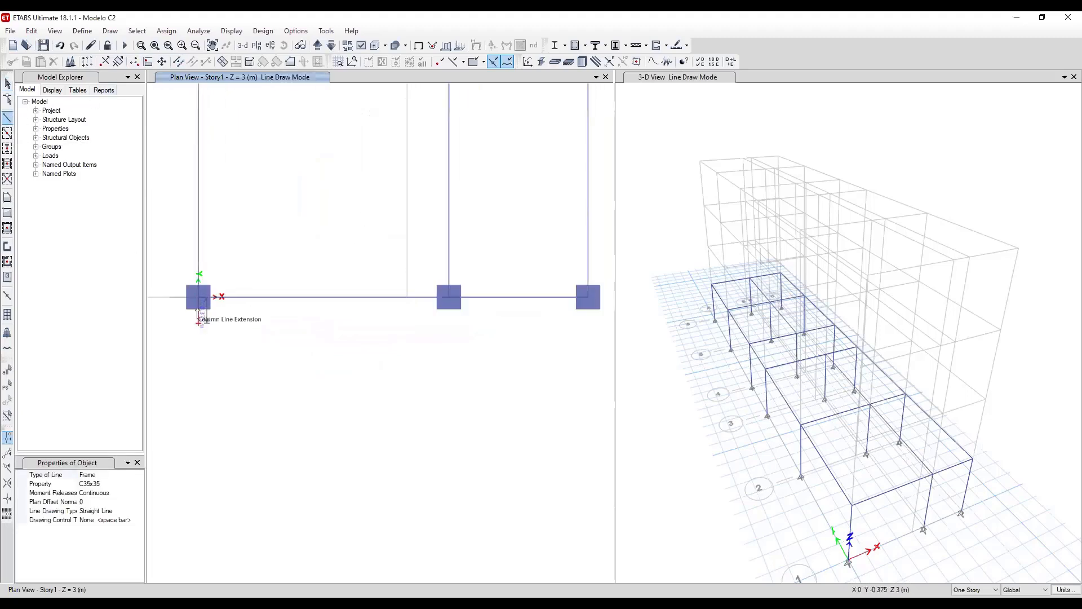
click(138, 492)
click(140, 485)
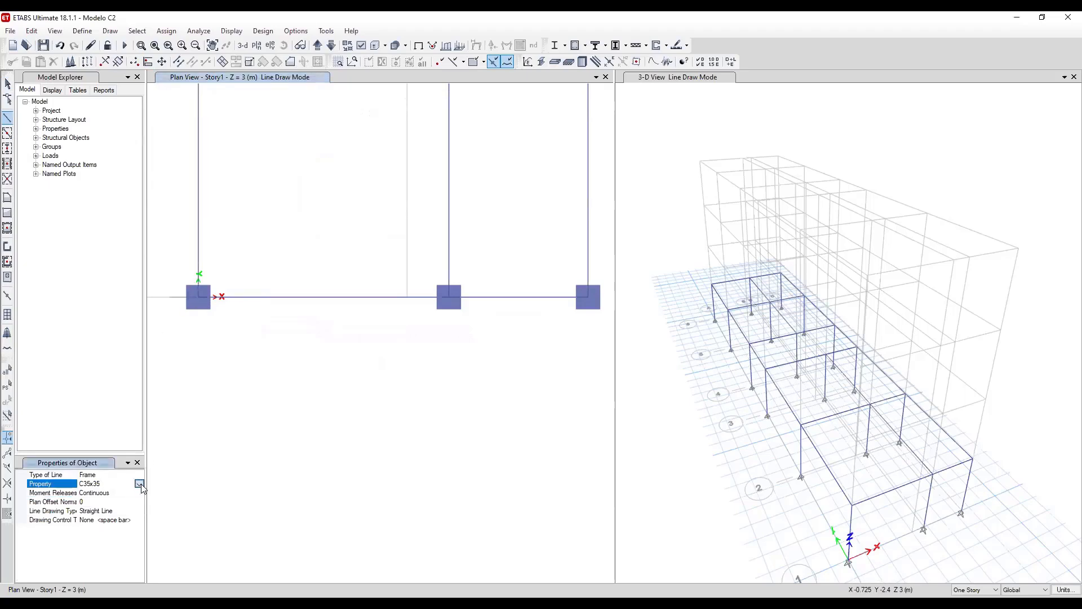
click(139, 484)
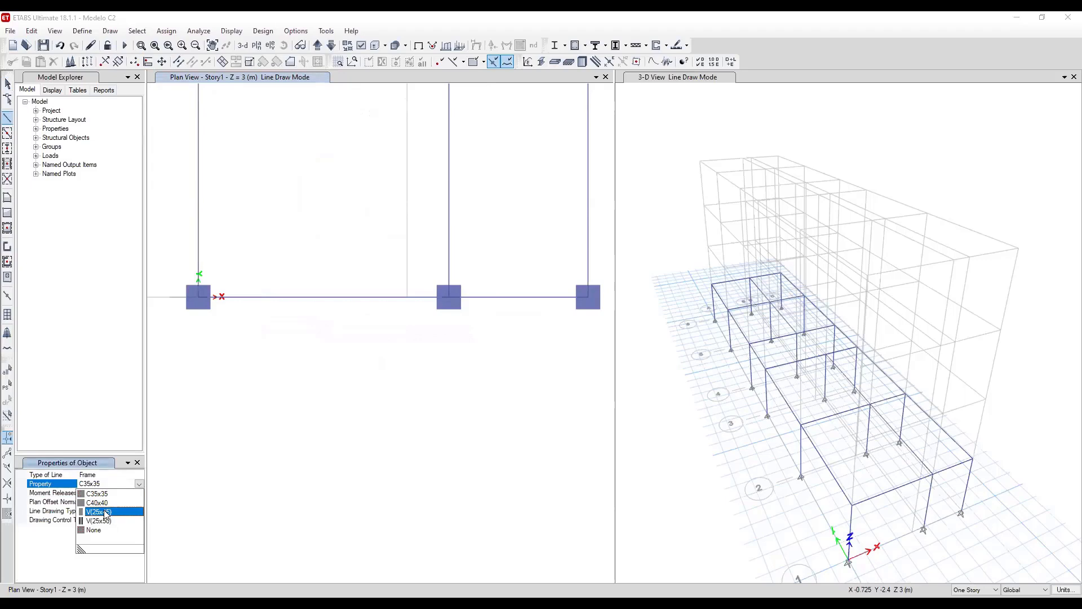
click(198, 296)
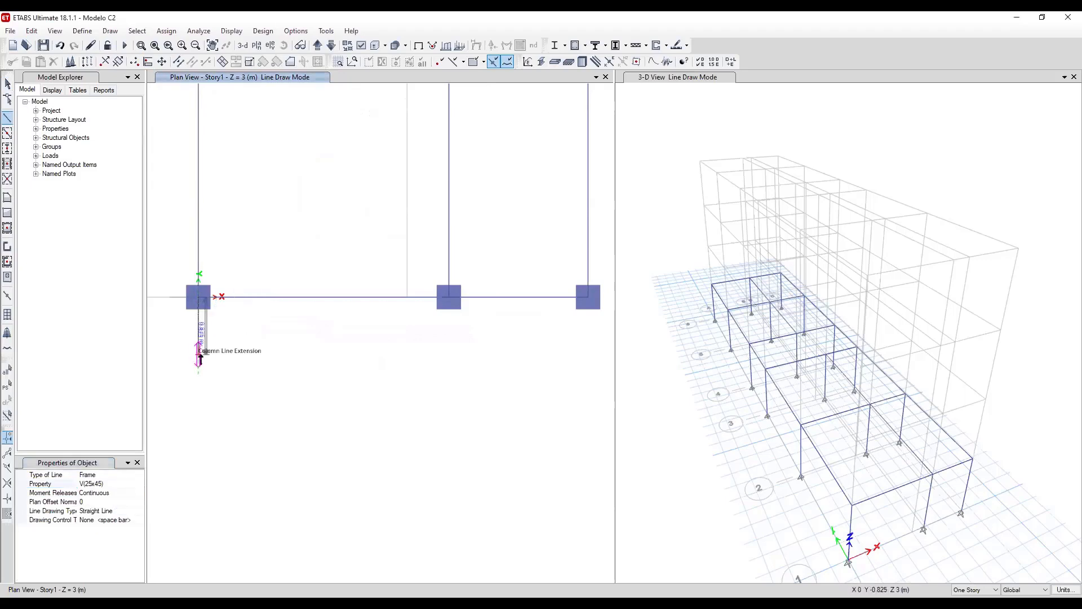
scroll(186, 321, up, 2)
scroll(234, 364, up, 2)
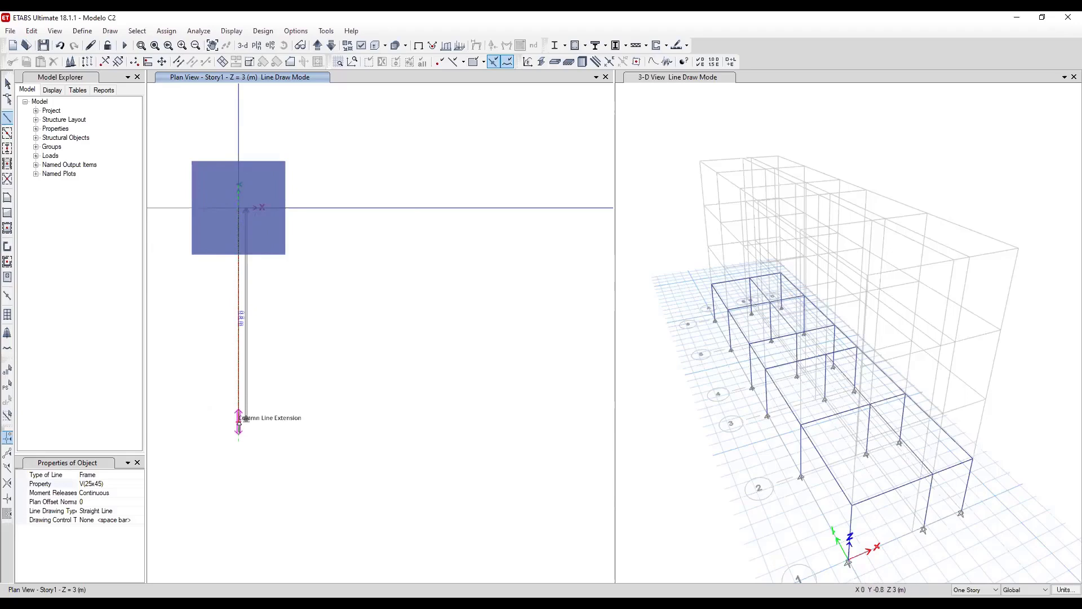
click(239, 423)
key(Escape)
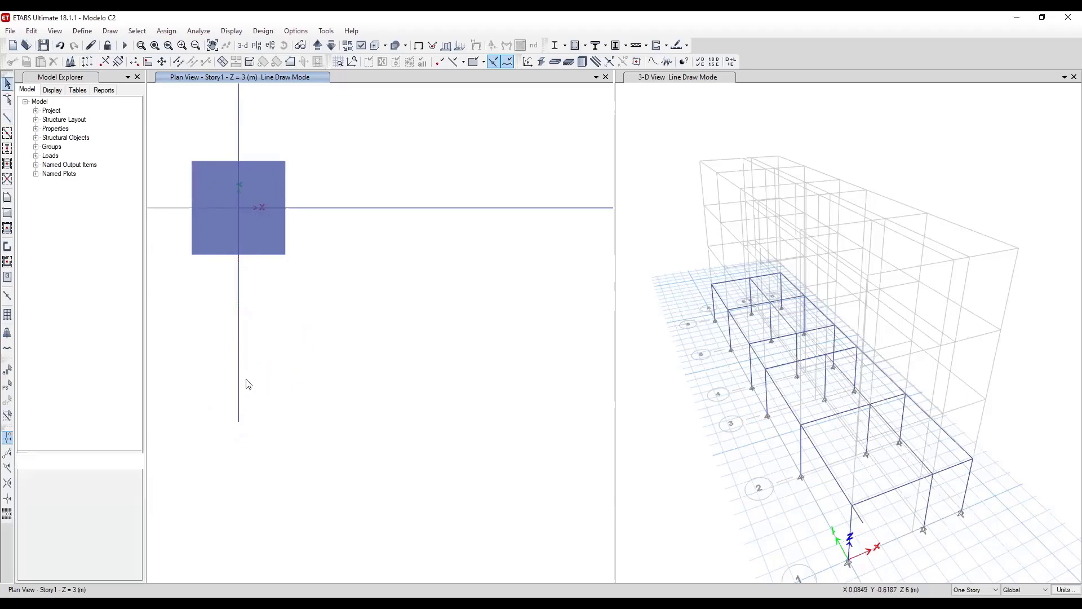
Select the cantilever beam at column A-1 and open the linear Replicate options for it.
scroll(270, 352, down, 4)
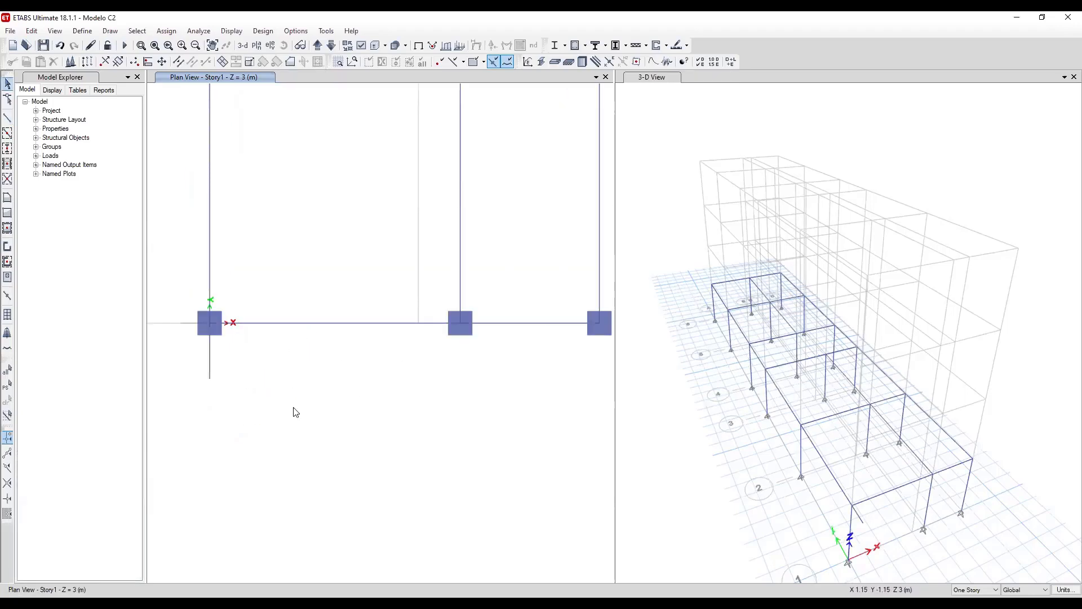
drag(268, 413, 182, 355)
key(Escape)
click(31, 30)
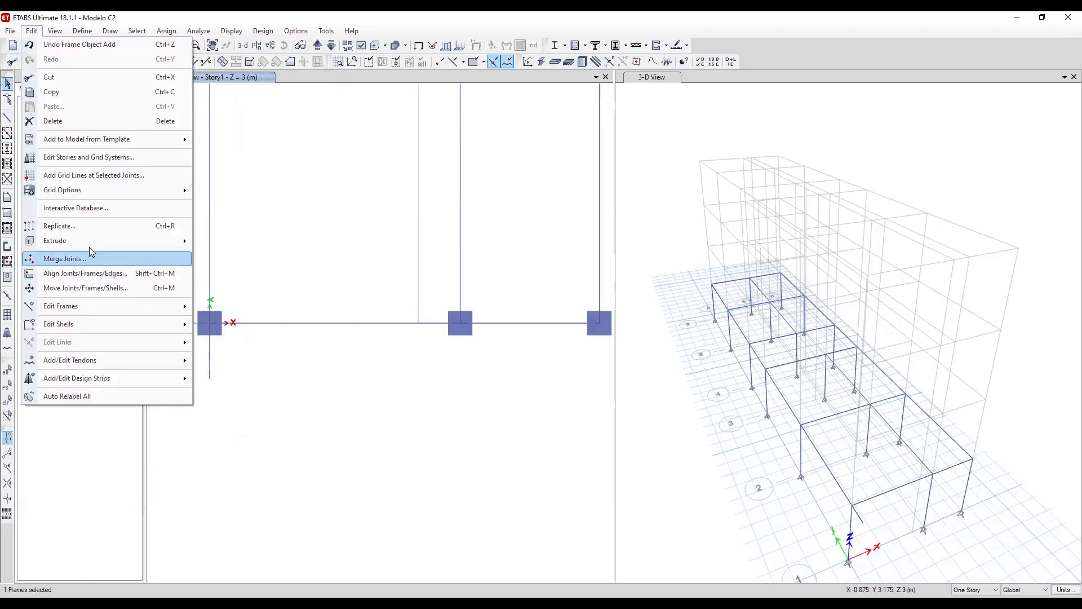
click(142, 229)
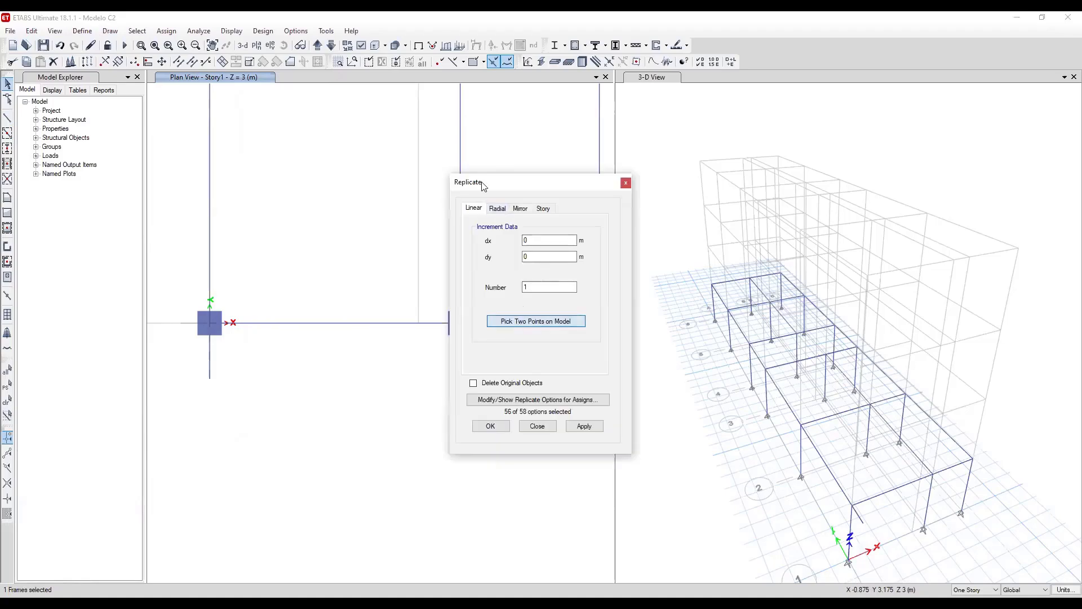
drag(483, 186, 596, 203)
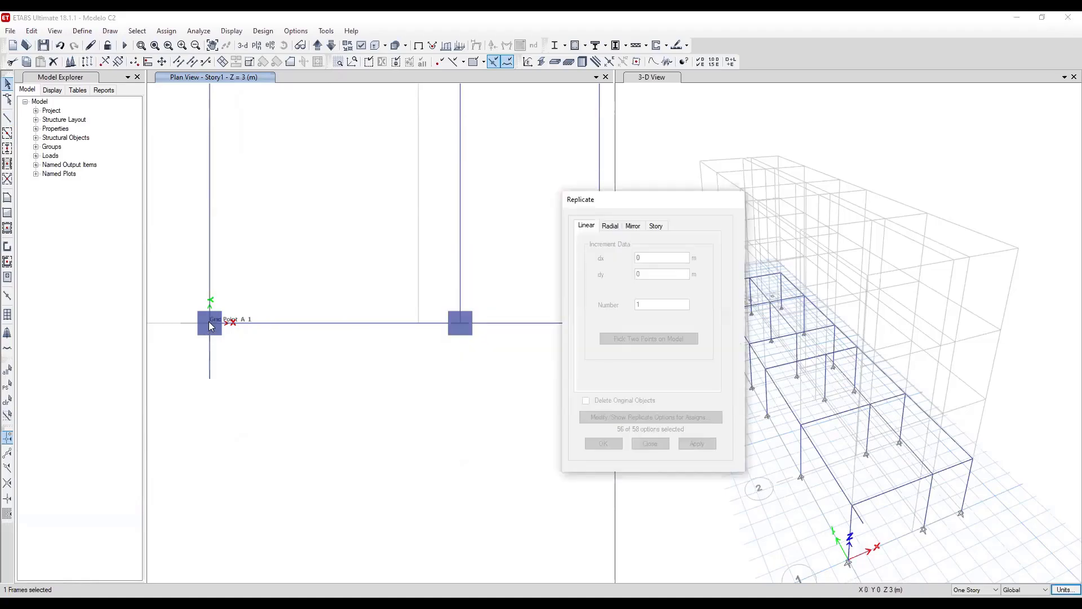
Try to replicate the A-1 cantilever beam to column C-1 with a dx of 3.525 m, and undo the copy.
click(210, 327)
click(455, 322)
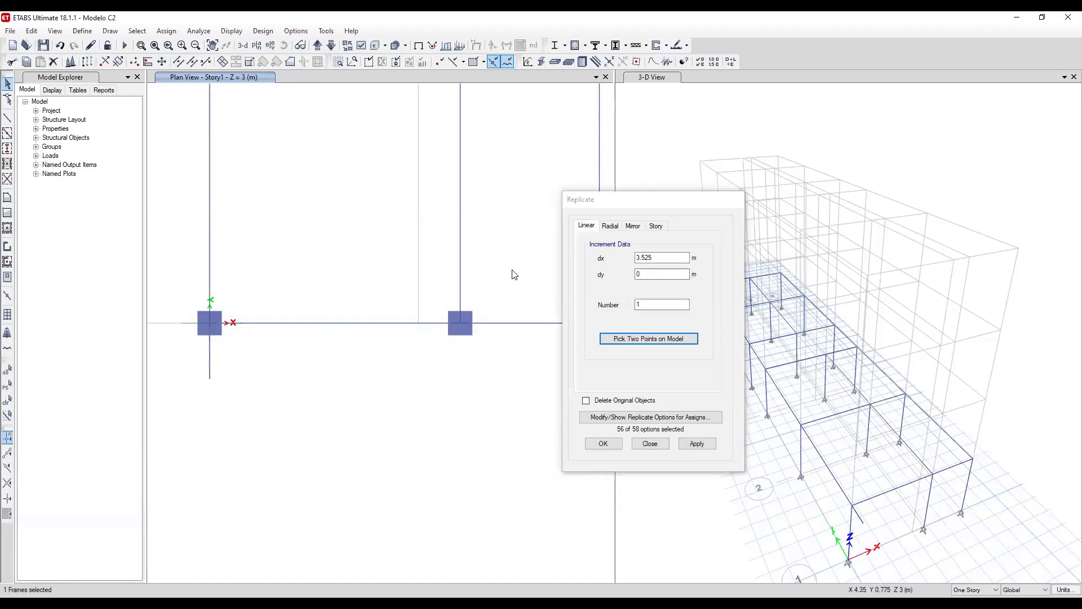
middle_drag(437, 379, 391, 355)
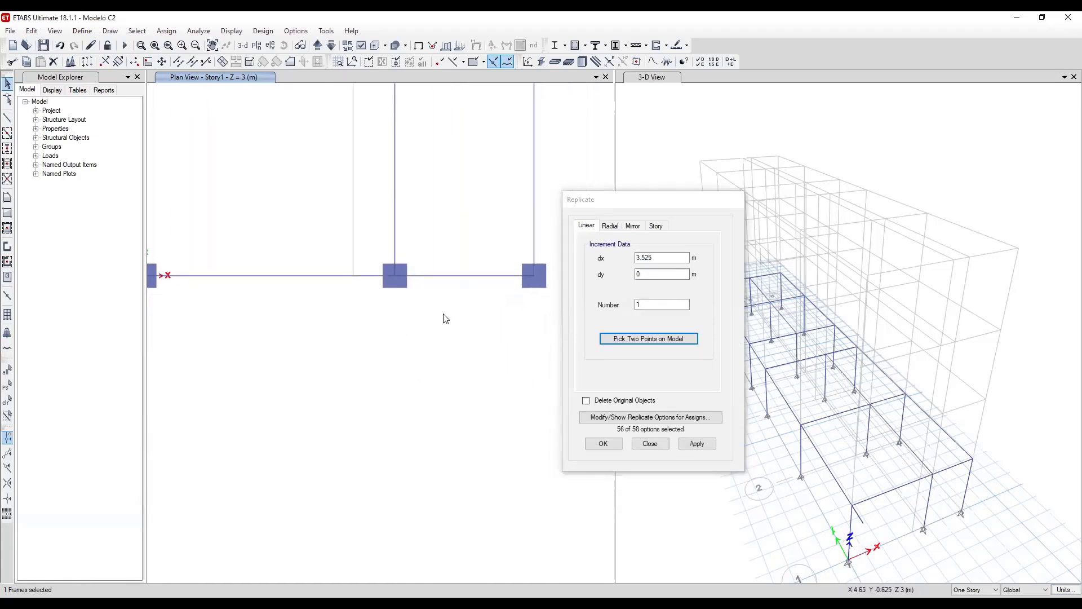
middle_drag(445, 319, 481, 300)
click(699, 445)
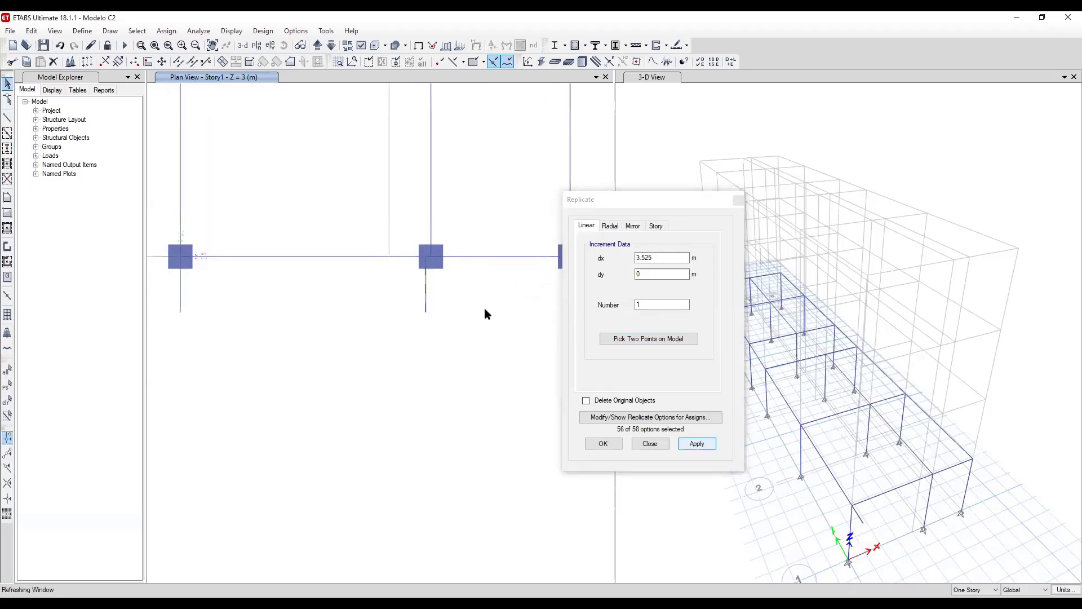
scroll(394, 274, up, 3)
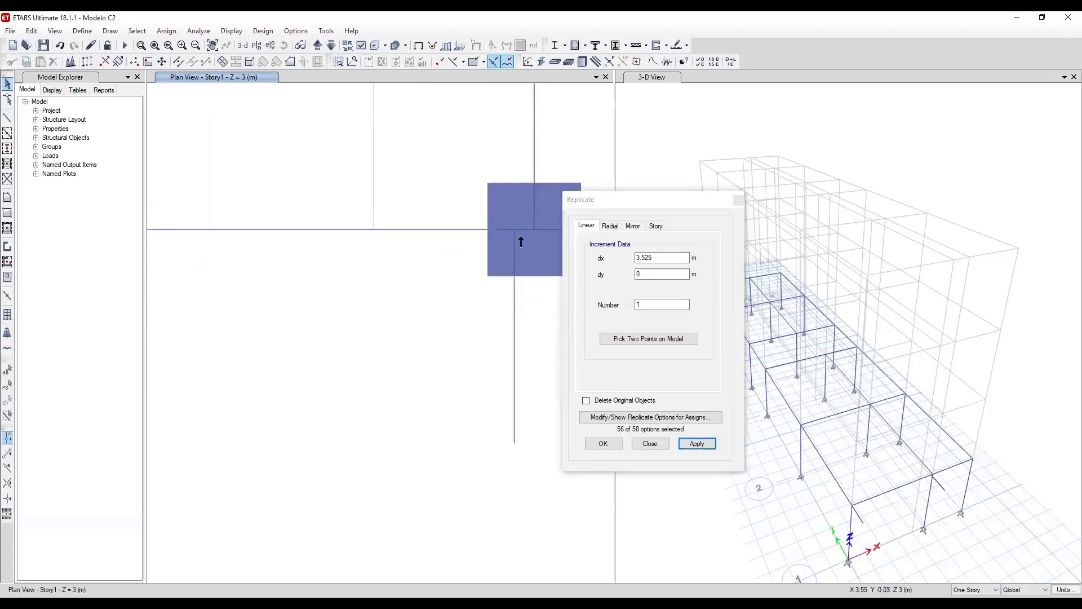
scroll(521, 242, down, 3)
key(ctrl+z)
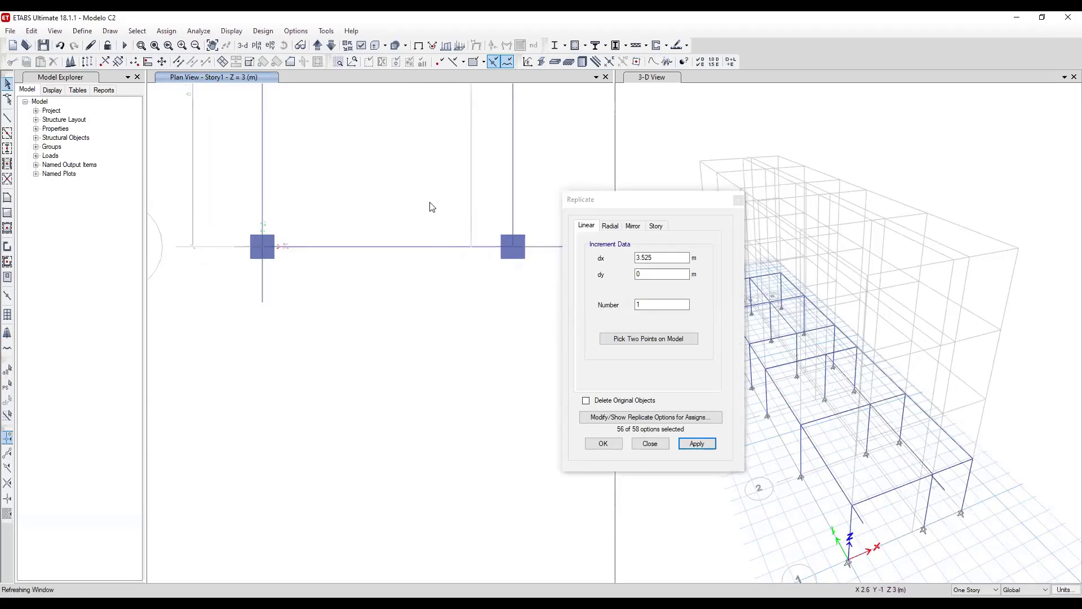
Replicate the A-1 cantilever beam once to column C-1, picking the column centres for a dx of 3.6 m.
middle_drag(430, 203, 386, 218)
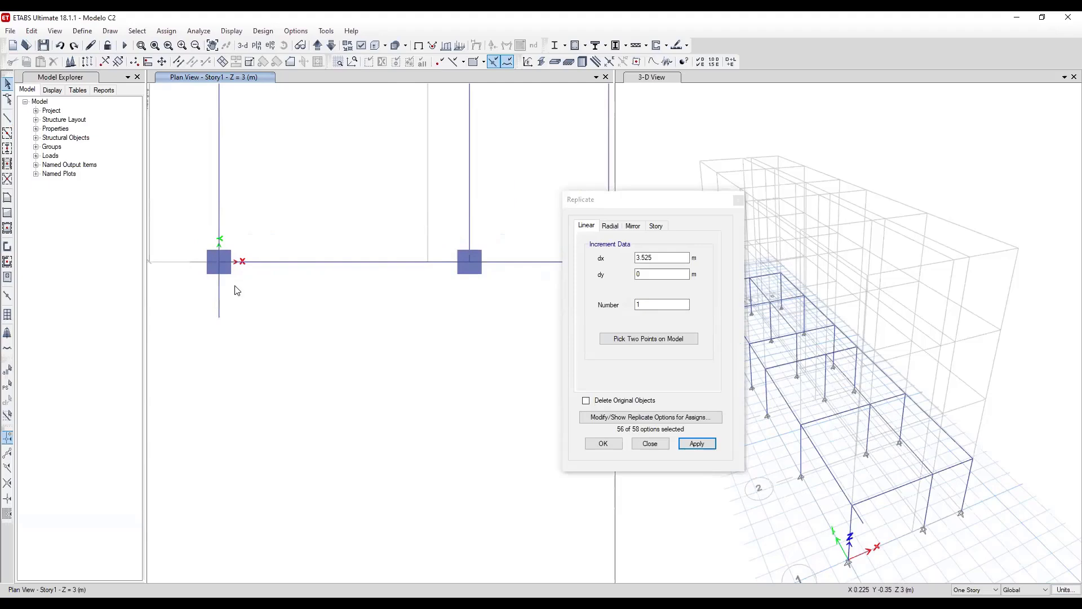
click(220, 304)
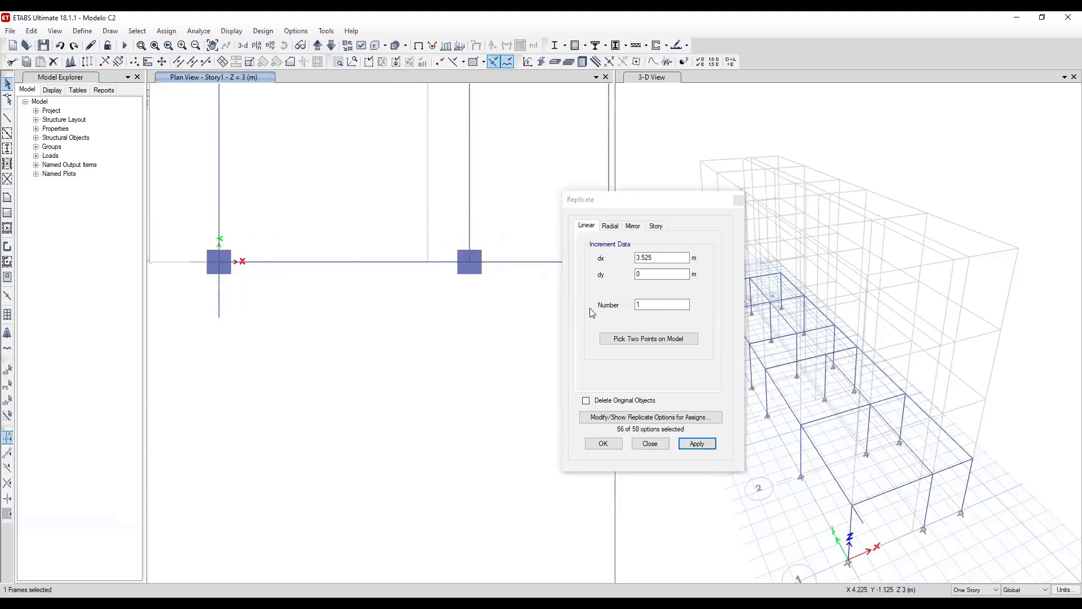
click(638, 341)
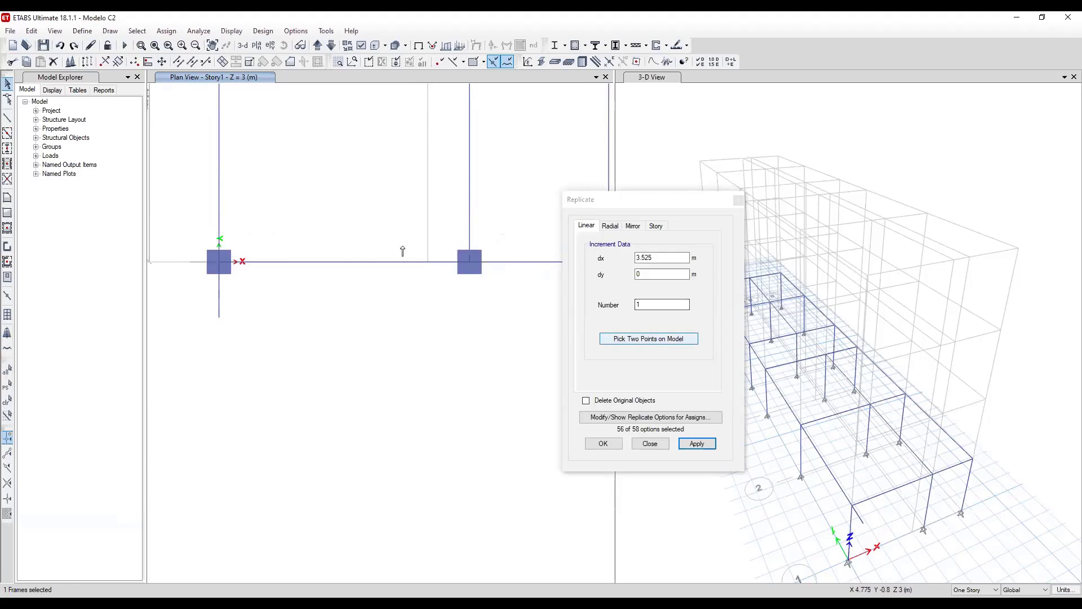
click(220, 268)
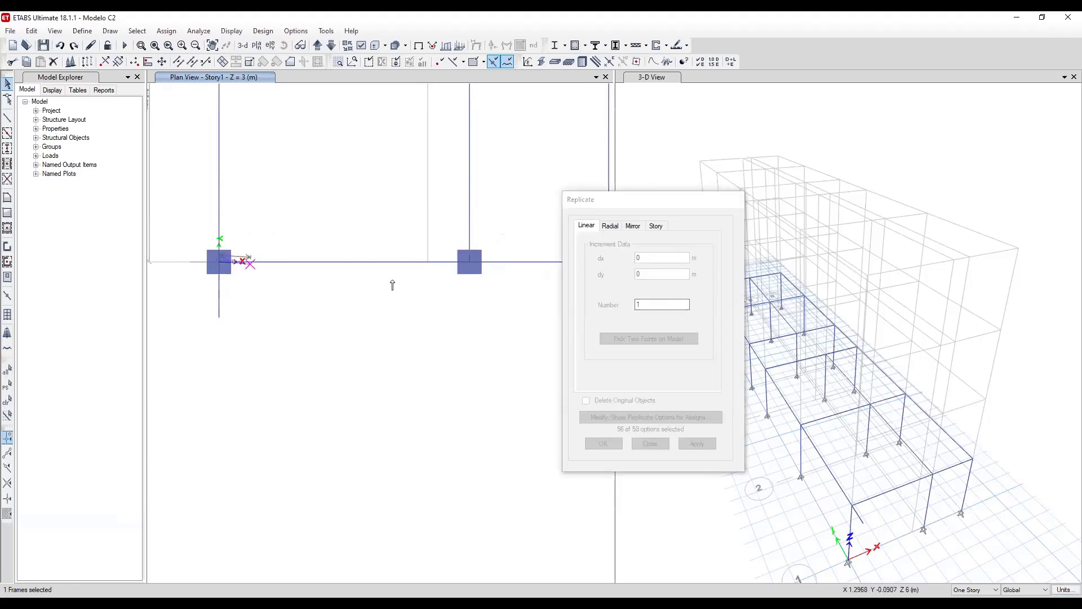
click(470, 263)
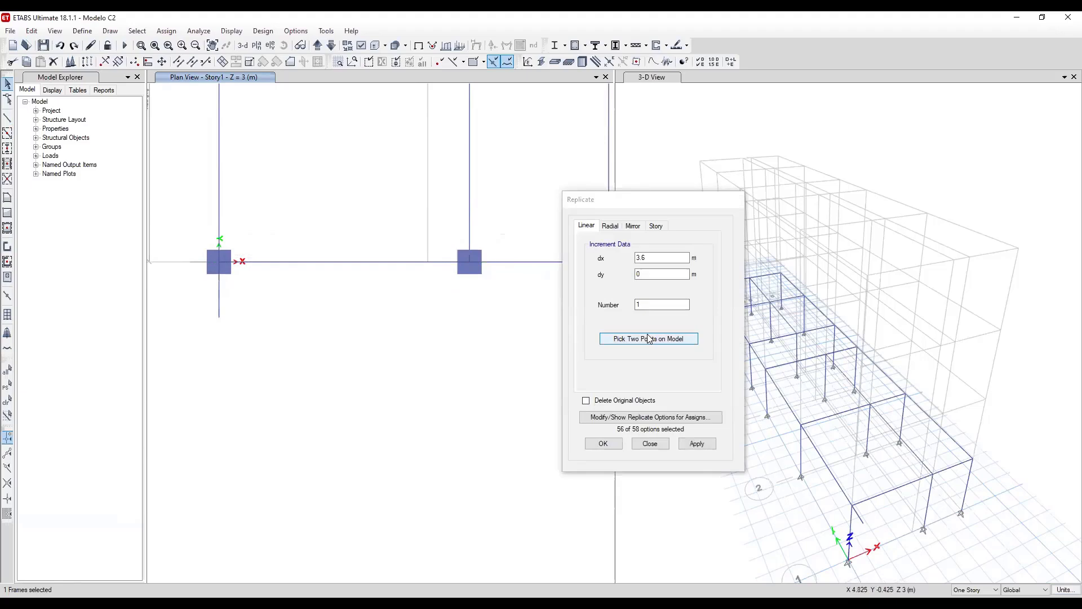
click(696, 444)
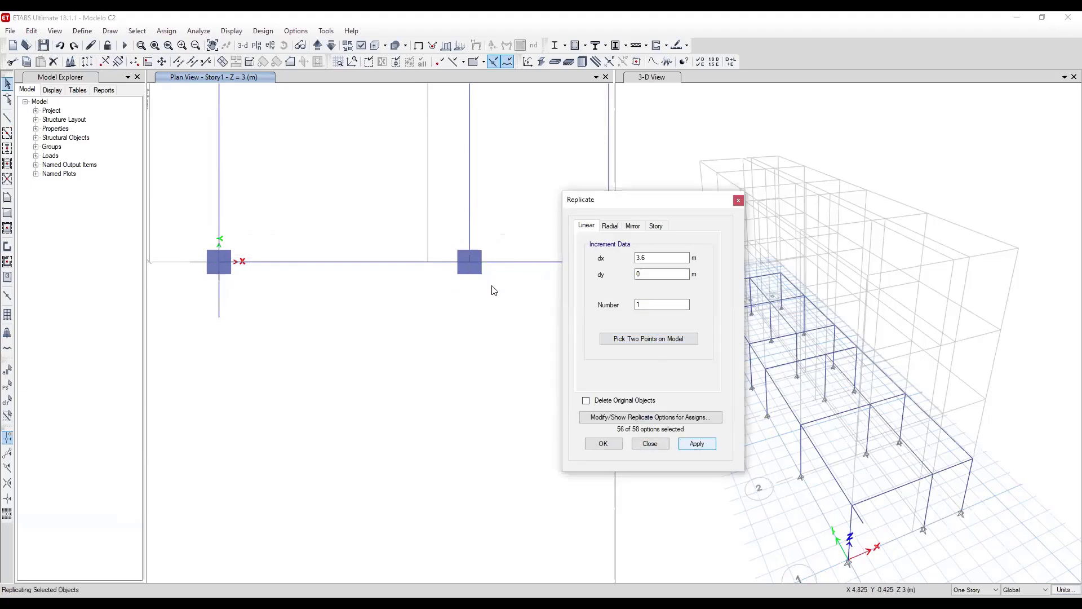
Replicate the C-1 cantilever beam once to column D-1, picking the grid points for a dx of 2 m.
middle_drag(524, 314, 438, 322)
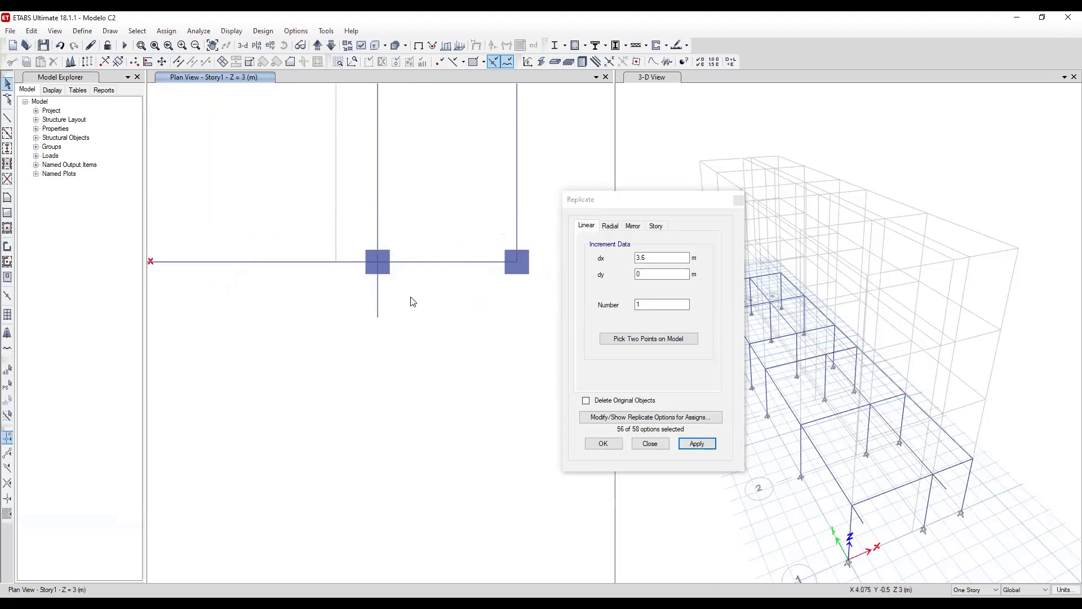
drag(411, 294, 350, 316)
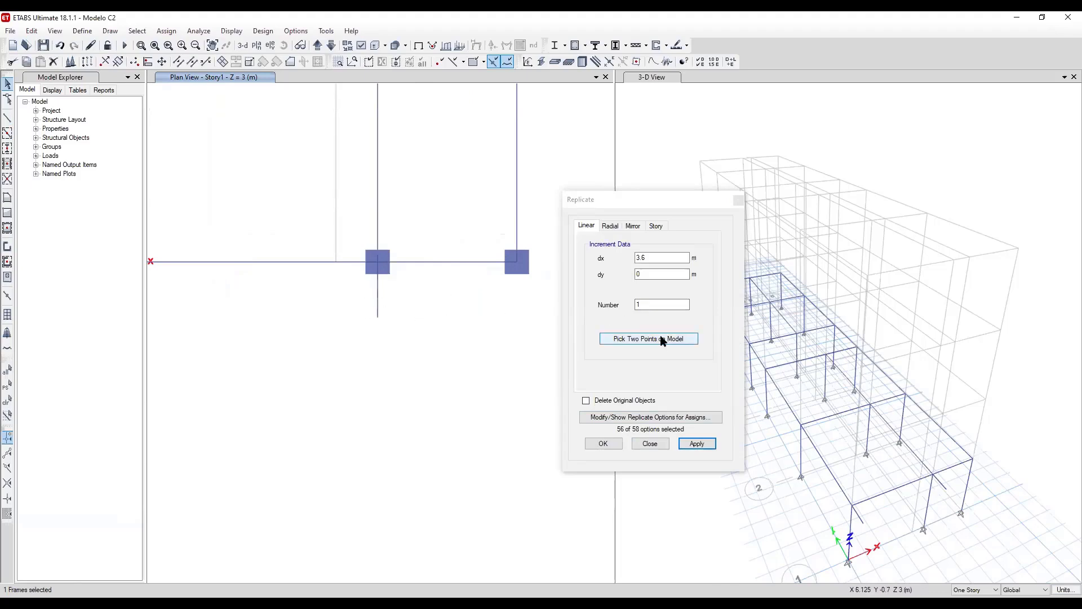
click(376, 265)
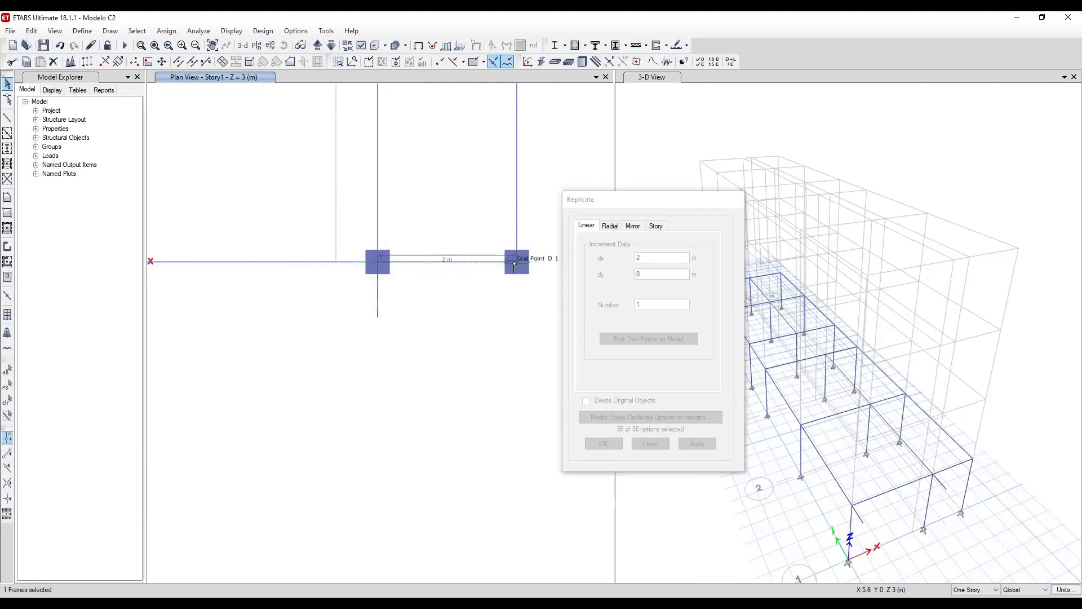
click(518, 266)
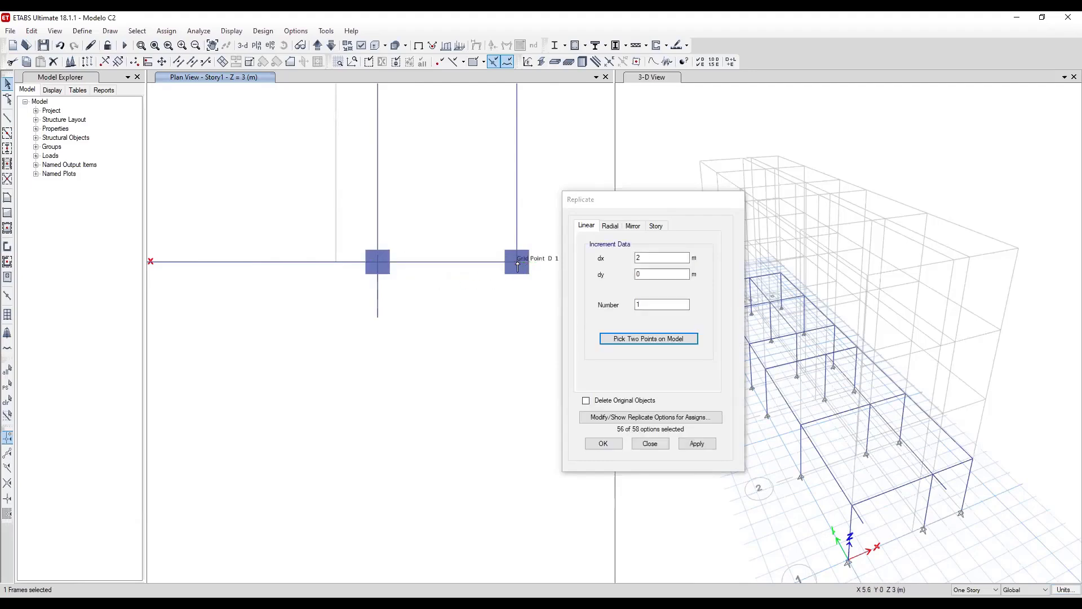
click(692, 444)
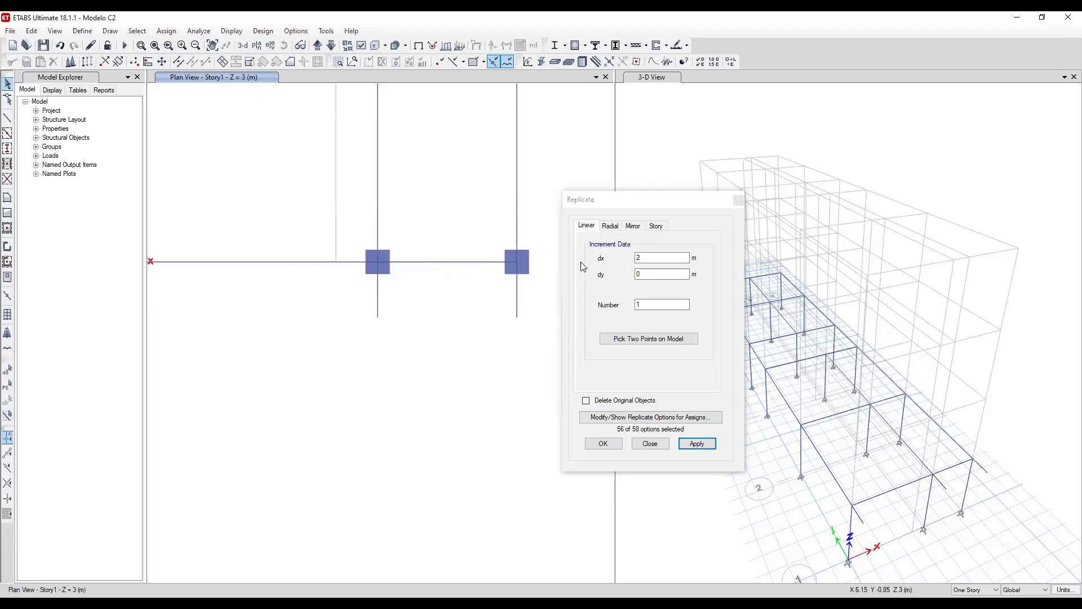
Draw V(25x45) edge beams joining the free ends of the row 1 cantilevers from grid A to C to D.
scroll(432, 415, down, 4)
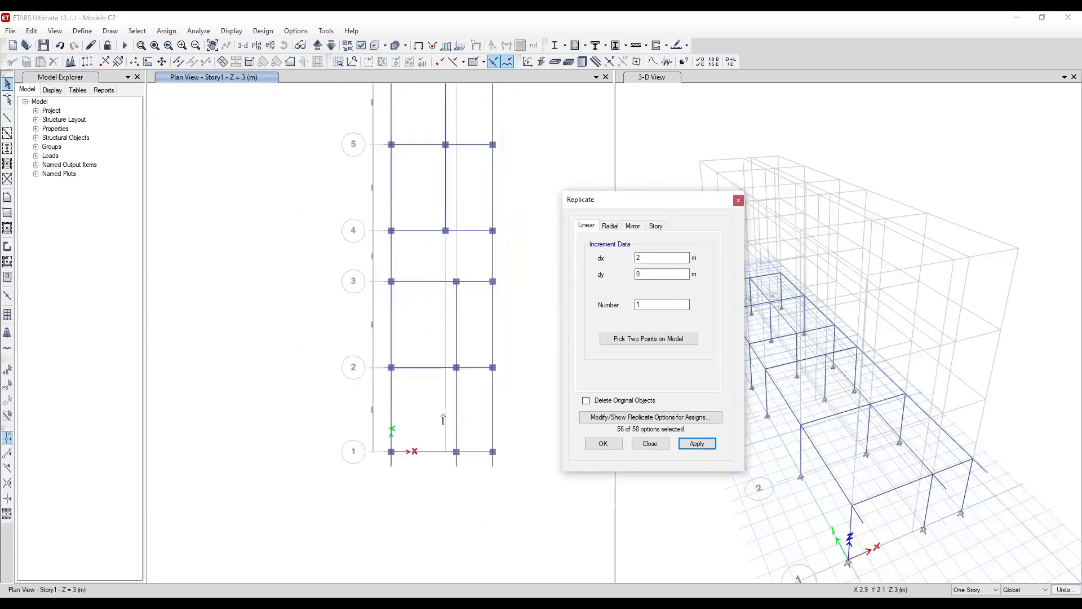
scroll(447, 374, up, 3)
scroll(509, 468, down, 1)
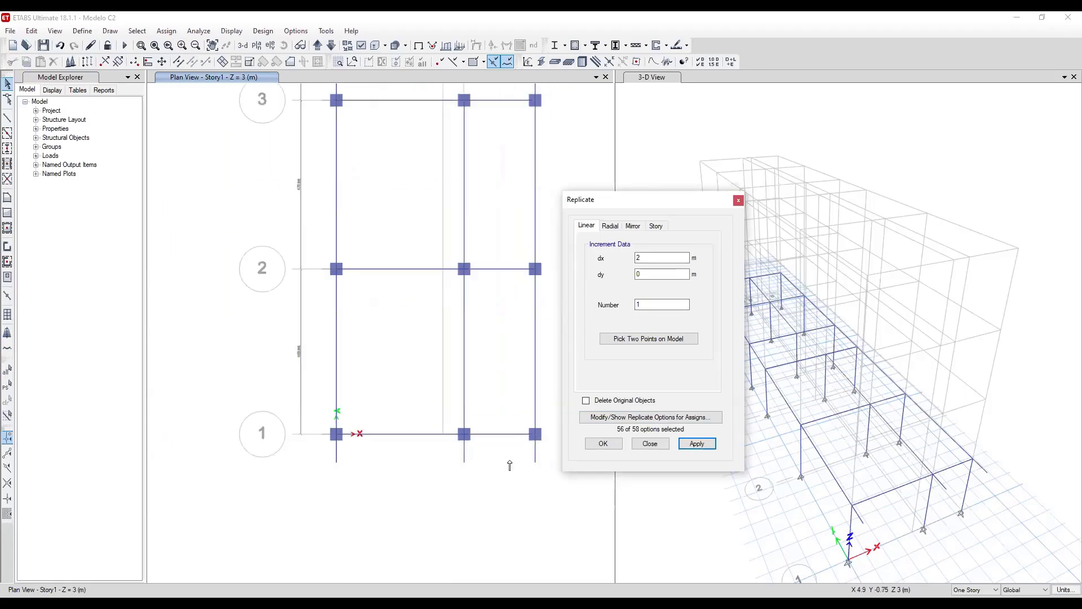
middle_drag(509, 465, 477, 383)
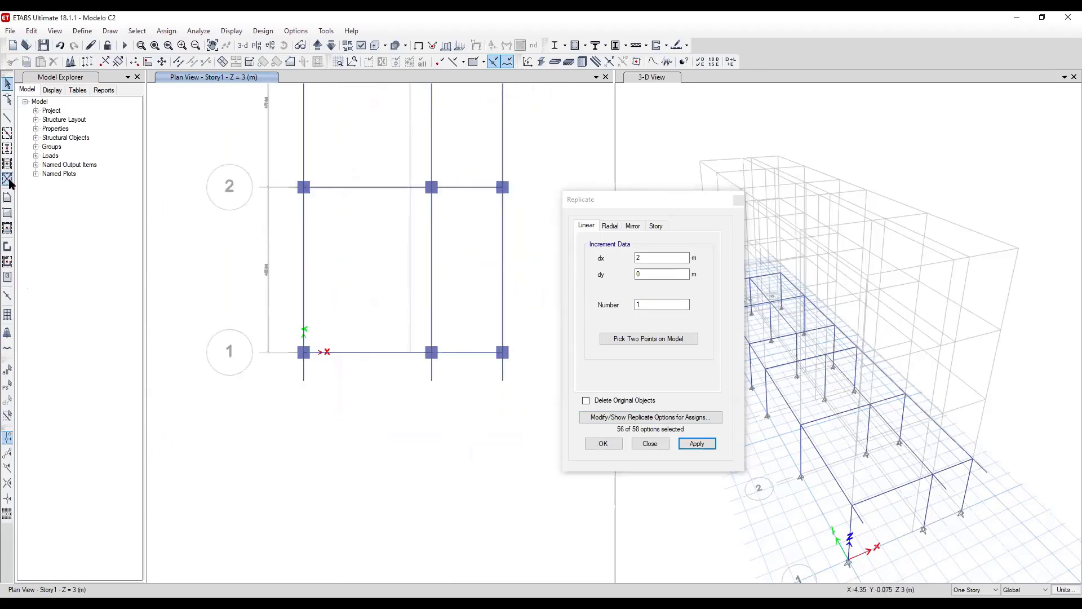
click(7, 118)
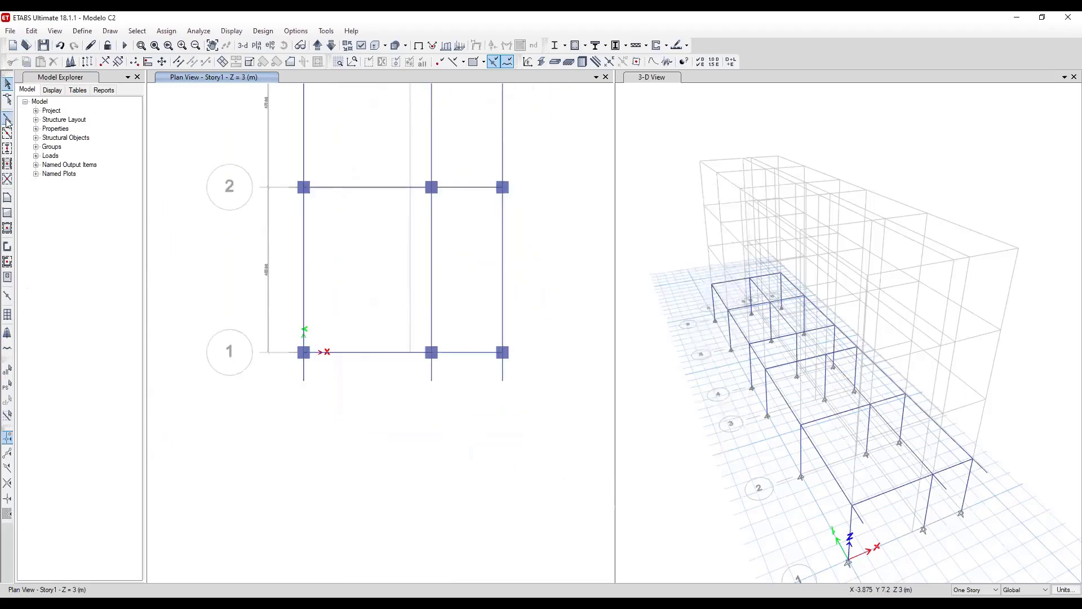
click(303, 381)
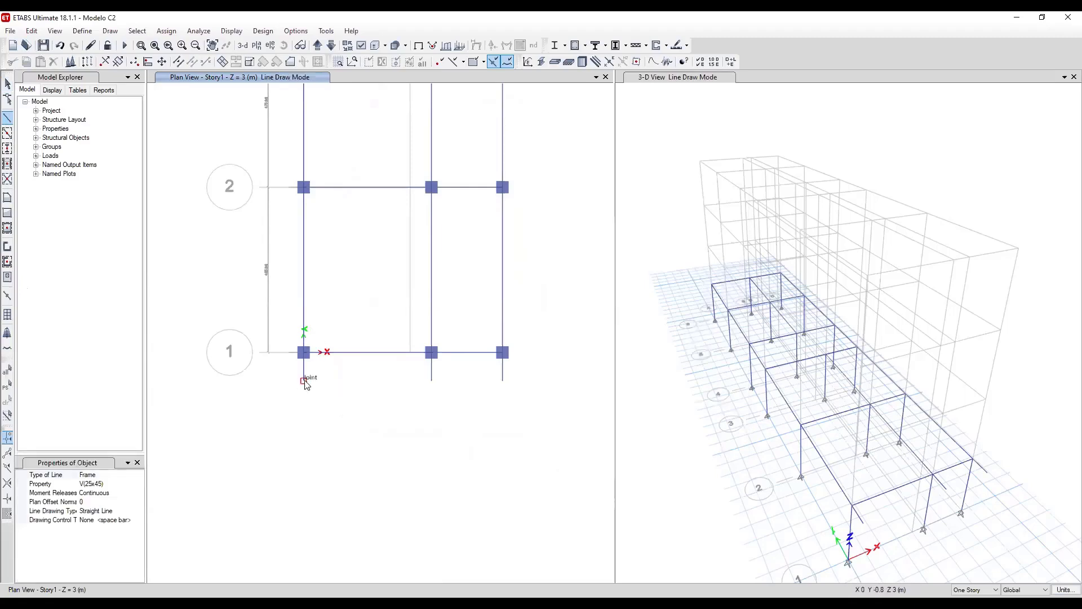
click(431, 381)
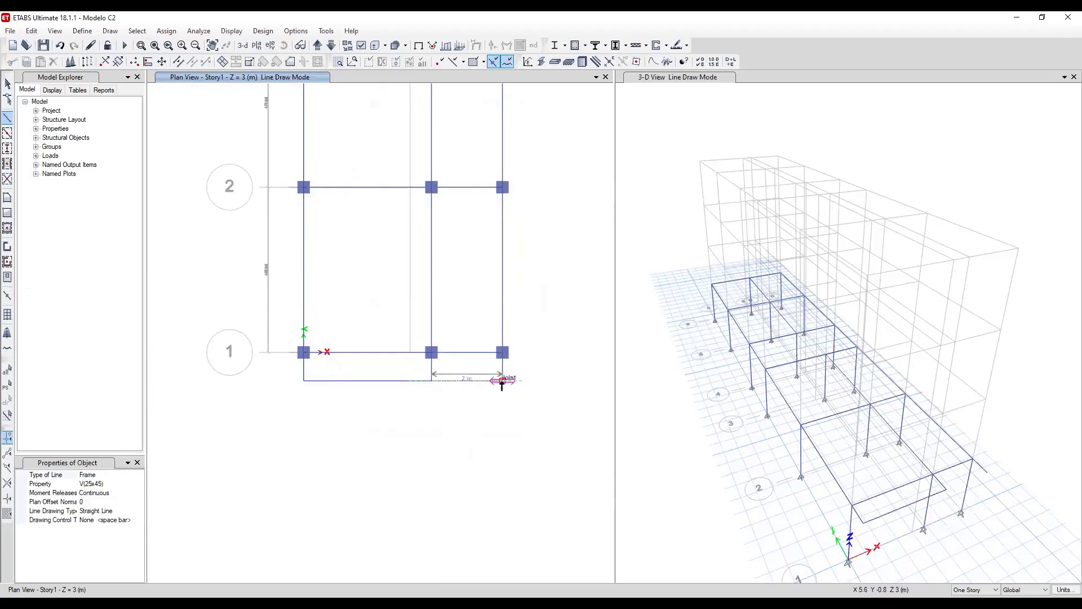
click(502, 380)
key(Escape)
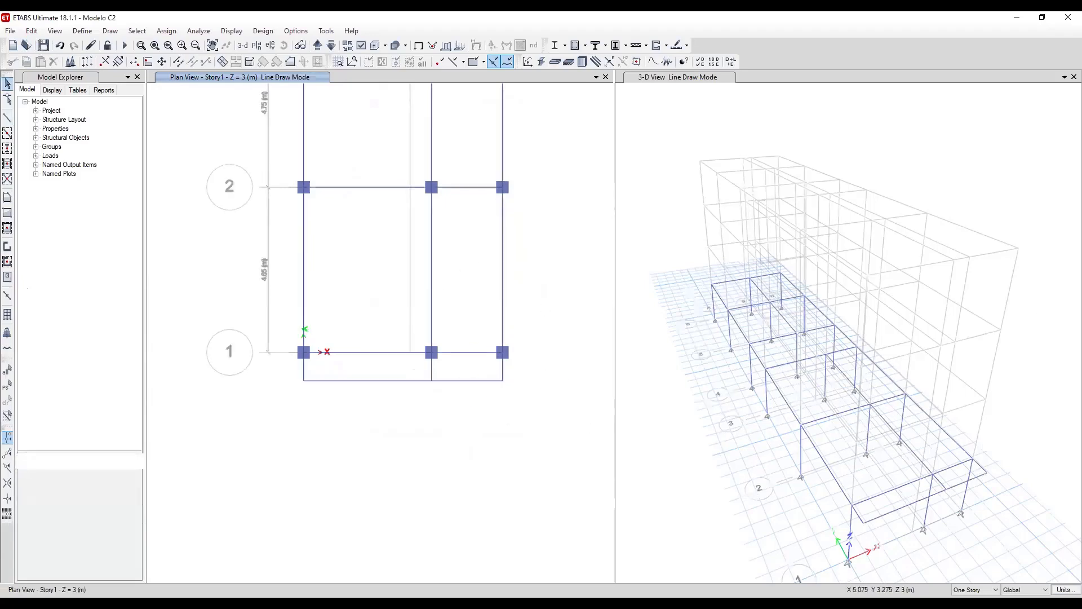
Replicate the grid A beam between rows 2 and 3 once with a dx of 1.75 m and dy of 0.
middle_drag(484, 236, 491, 353)
key(alt+Tab)
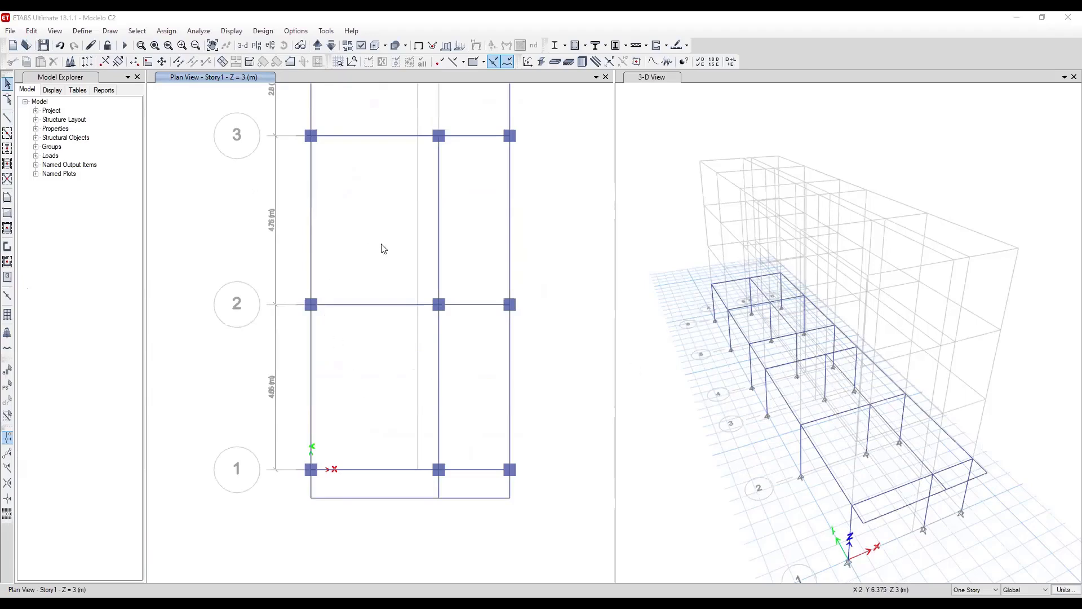
click(330, 232)
scroll(318, 268, up, 2)
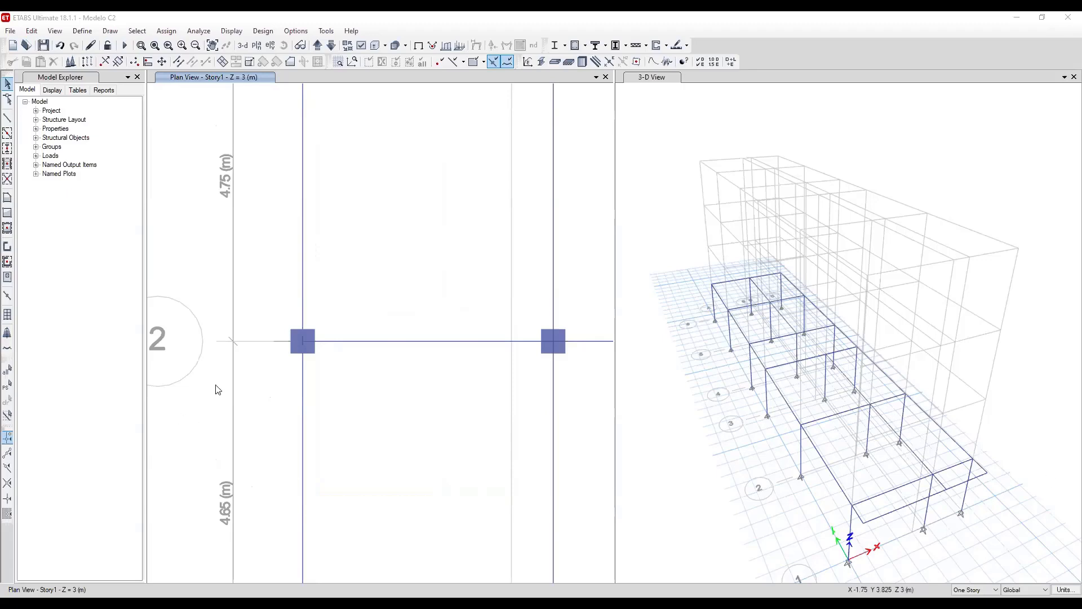
scroll(358, 496, down, 2)
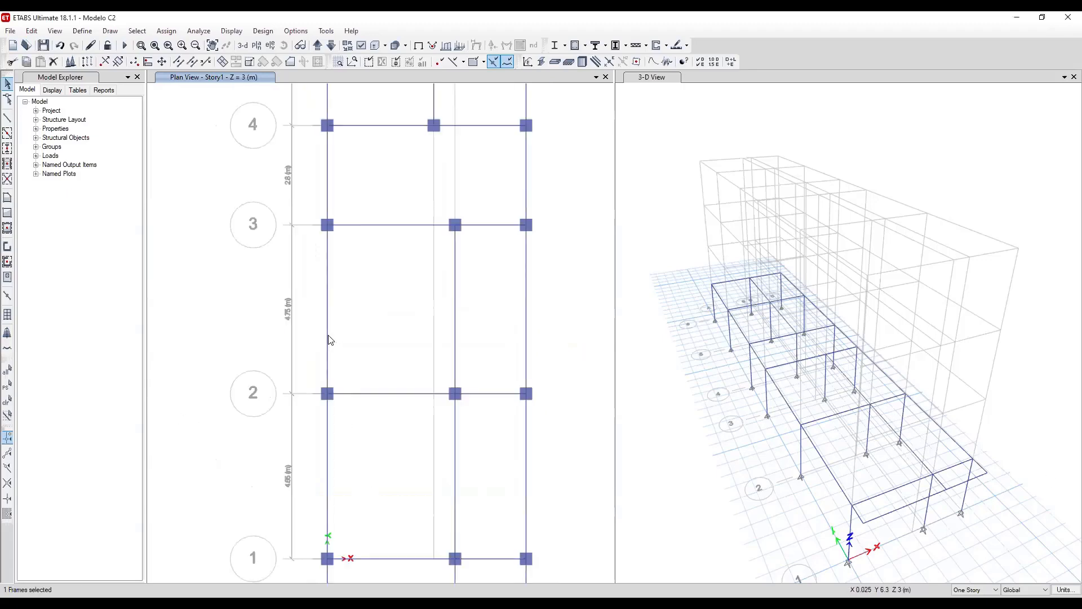
click(32, 31)
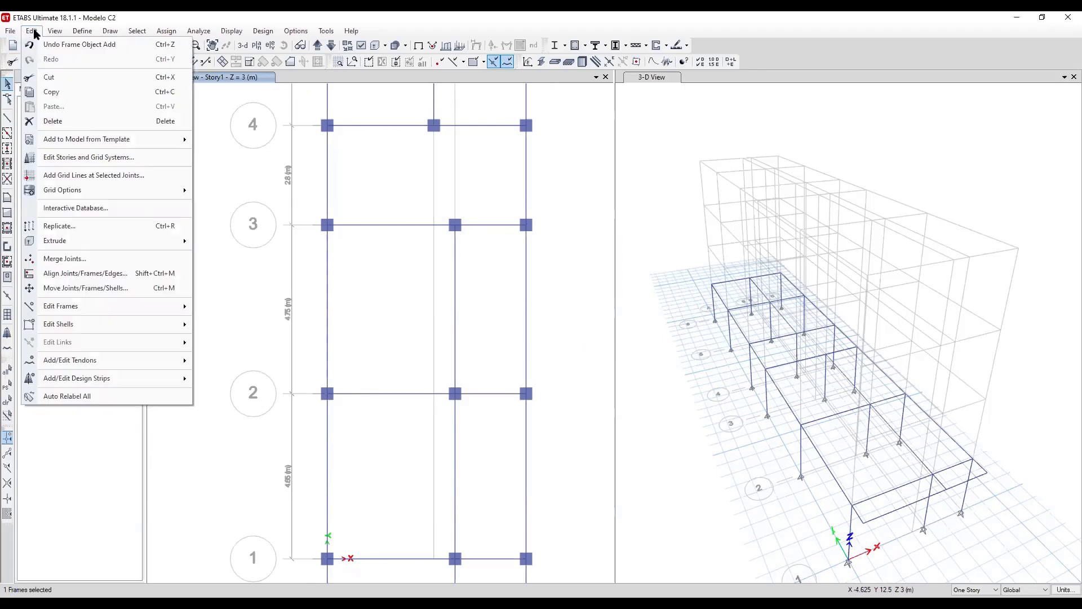
click(88, 226)
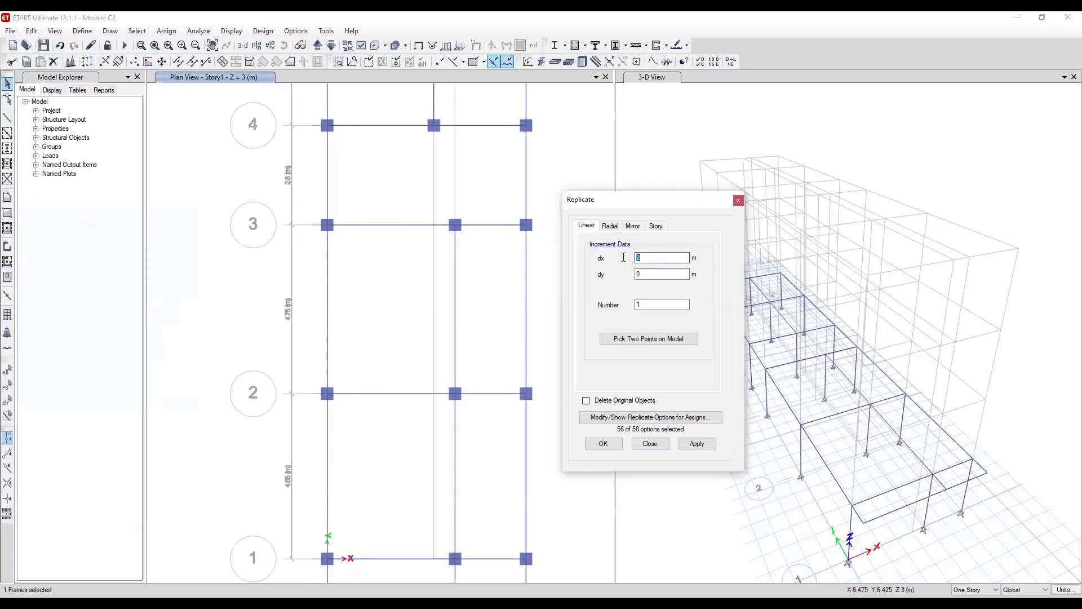
text(1.75)
click(696, 444)
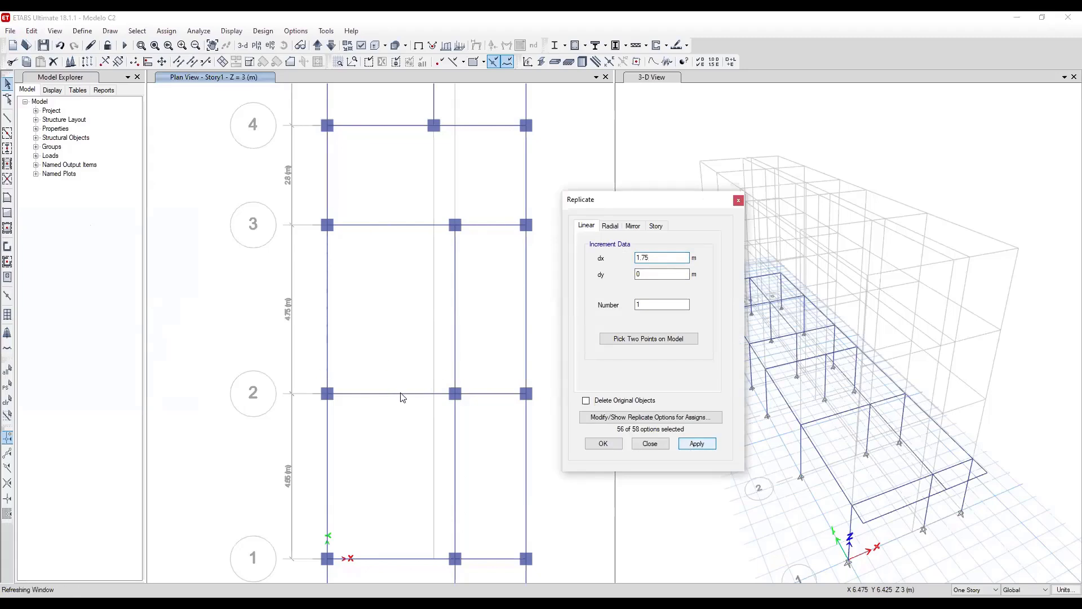
Replicate the row 2 beam starting at grid A once with a dx of 0 and dy of 1.15 m.
click(424, 413)
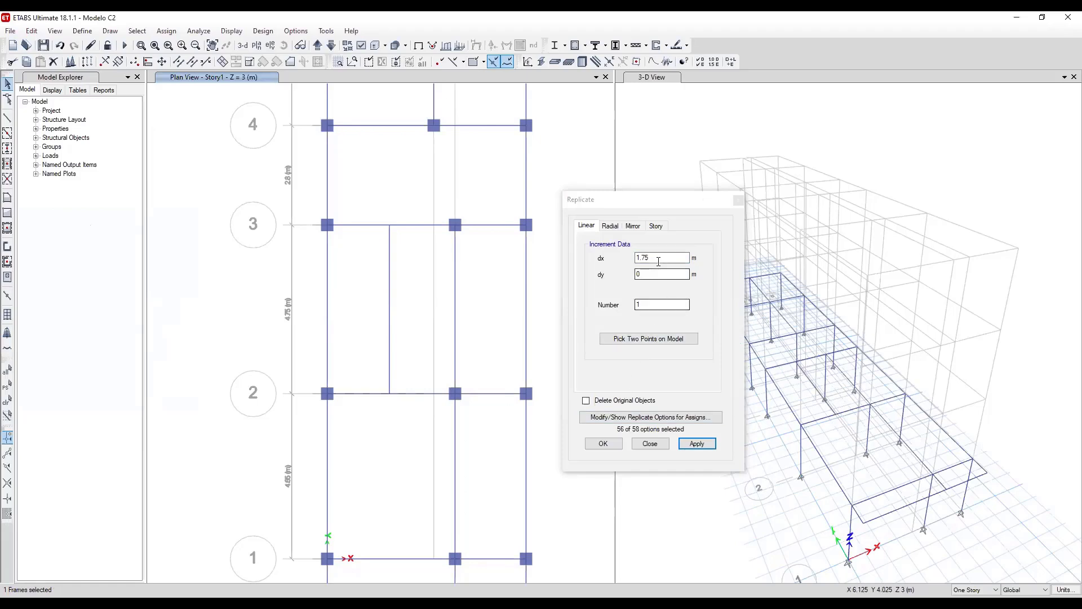
click(603, 262)
text(0)
key(Tab)
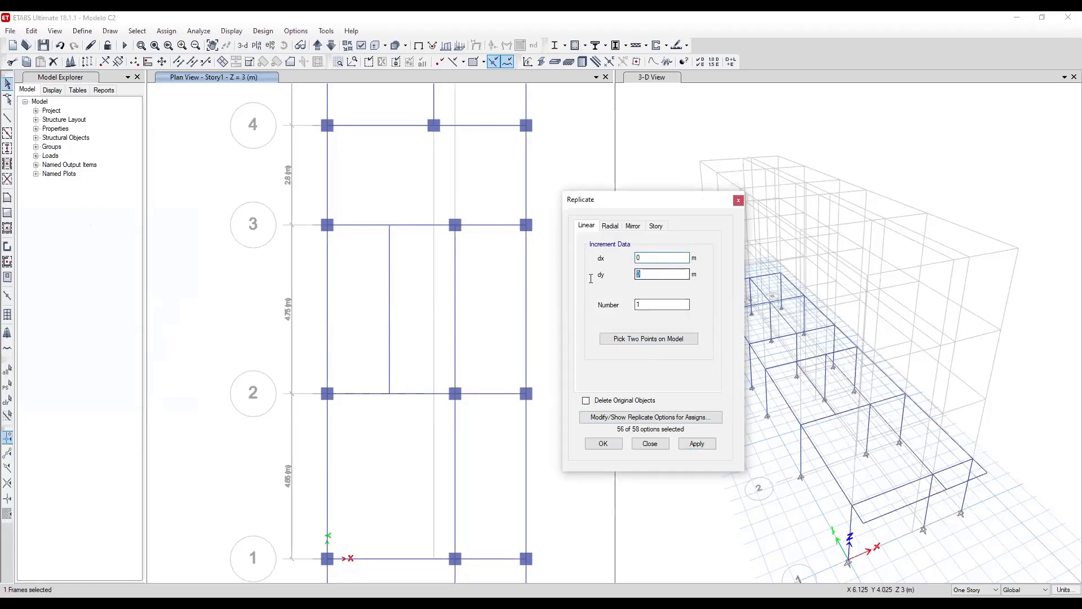
text(1.15)
click(698, 443)
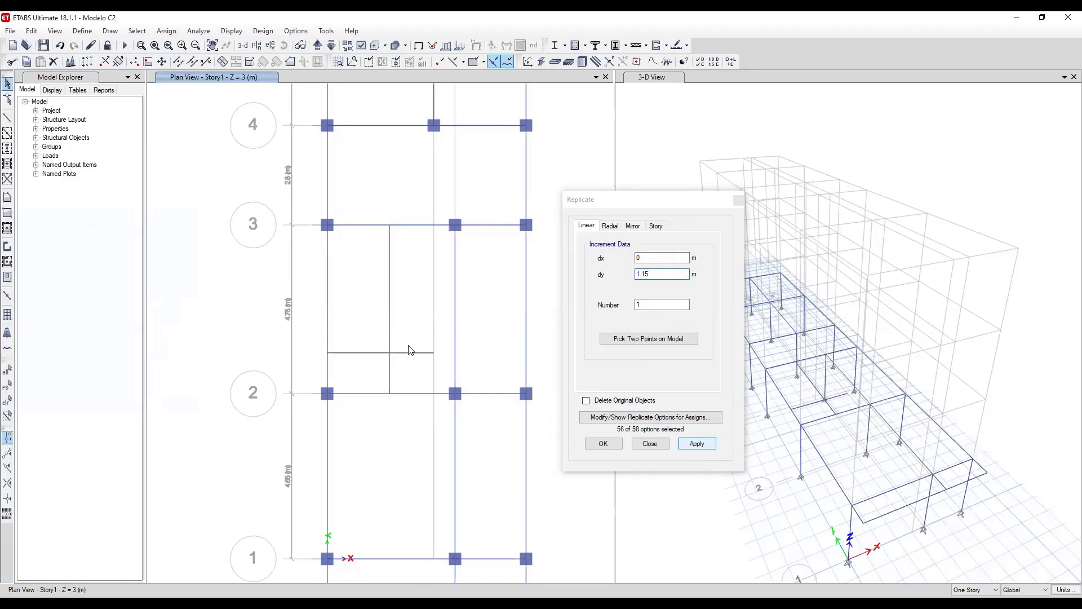
Divide the two crossing secondary beams between rows 2 and 3 at their intersection and delete the segments extending beyond the corner.
drag(405, 361, 378, 314)
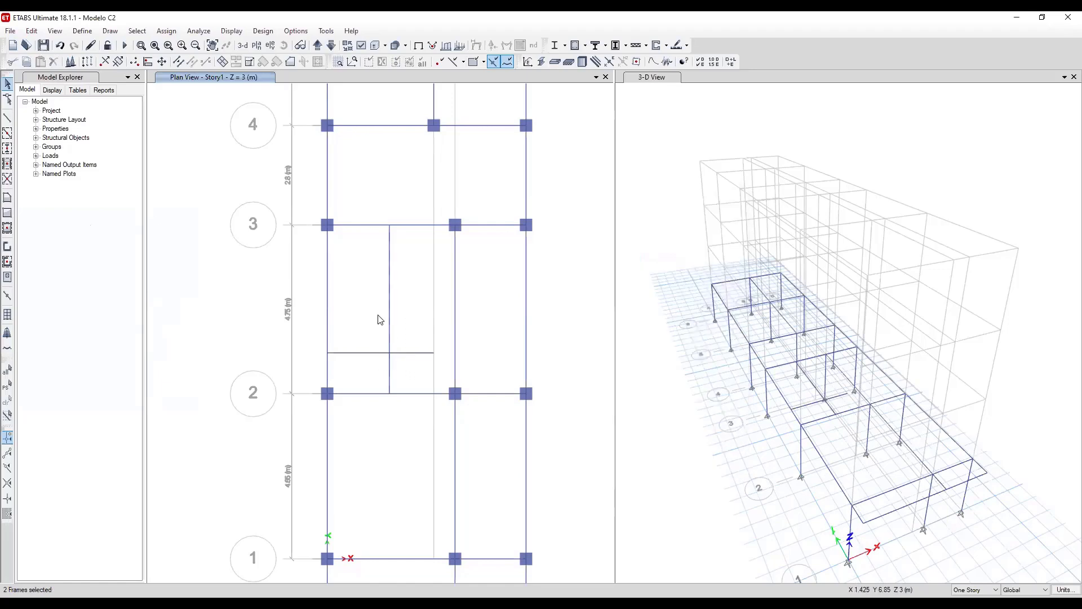
click(32, 31)
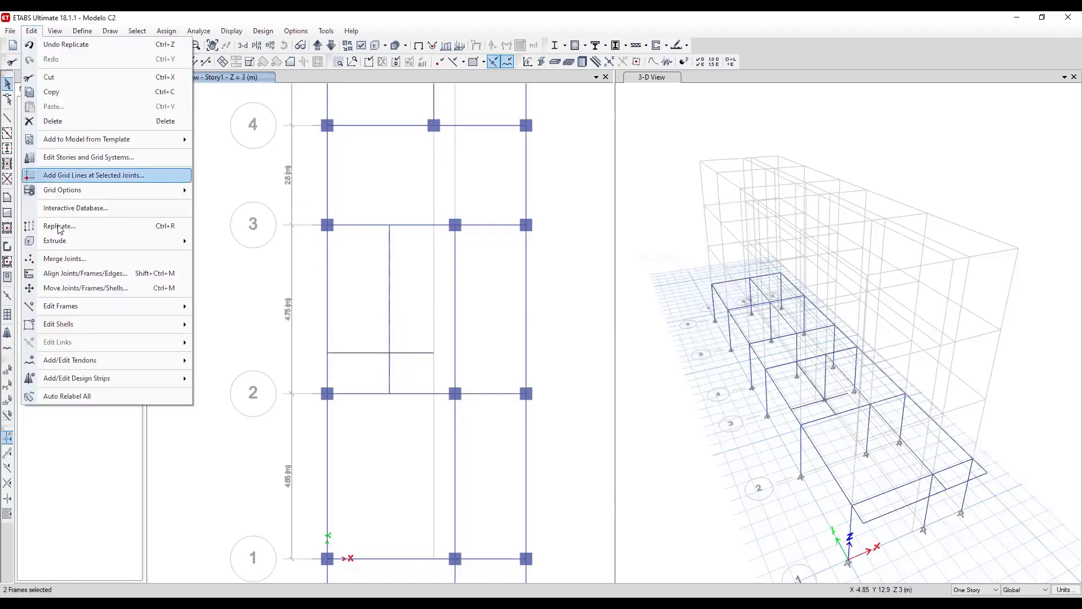
mouse_move(115, 305)
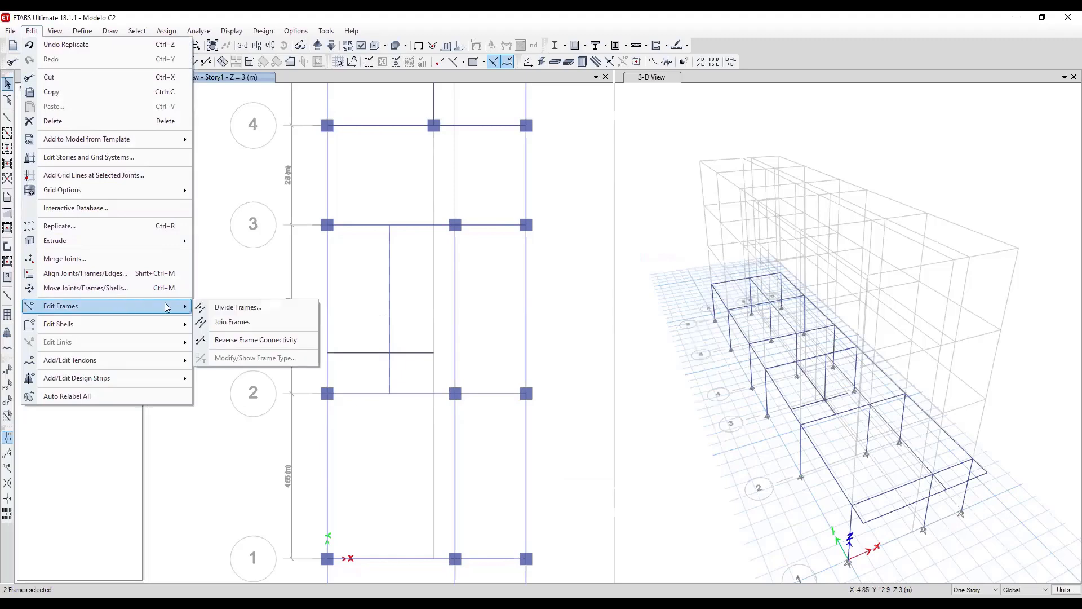
click(242, 314)
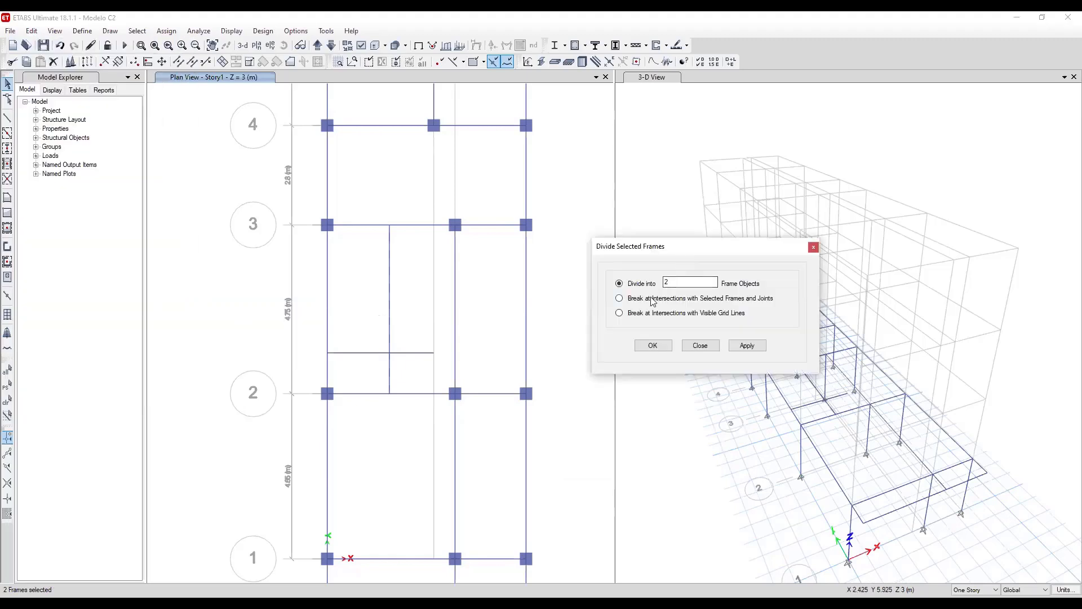
click(651, 299)
click(651, 345)
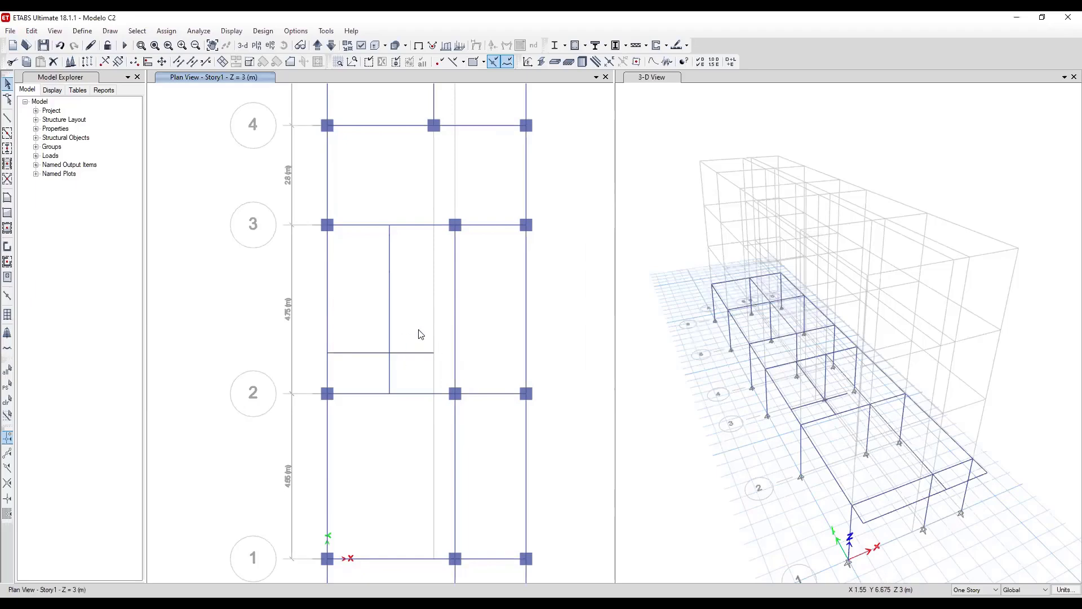
key(Delete)
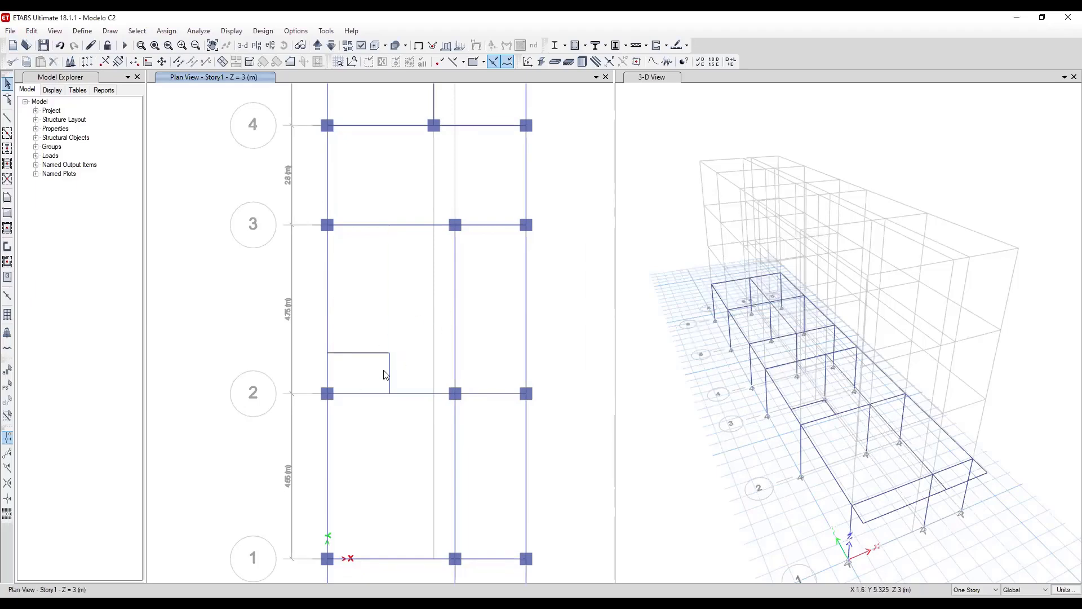
Mirror the two short secondary beams near A-2 about the line from (0, 10.8) to (10, 10.8) m, keeping the originals.
middle_drag(387, 315, 396, 434)
middle_drag(419, 330, 391, 312)
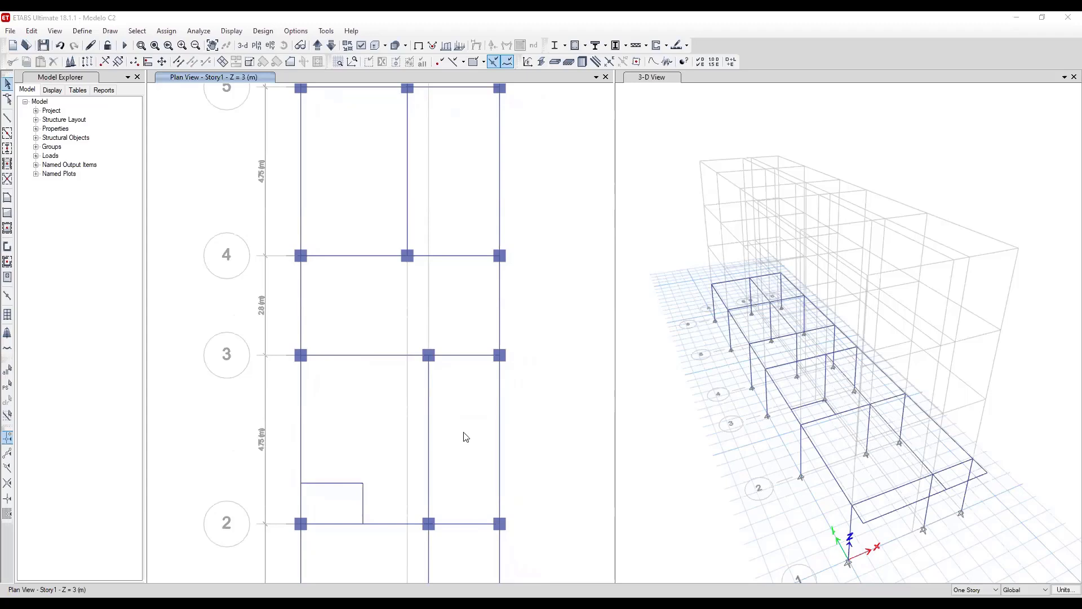
middle_drag(374, 474, 414, 411)
scroll(417, 417, up, 3)
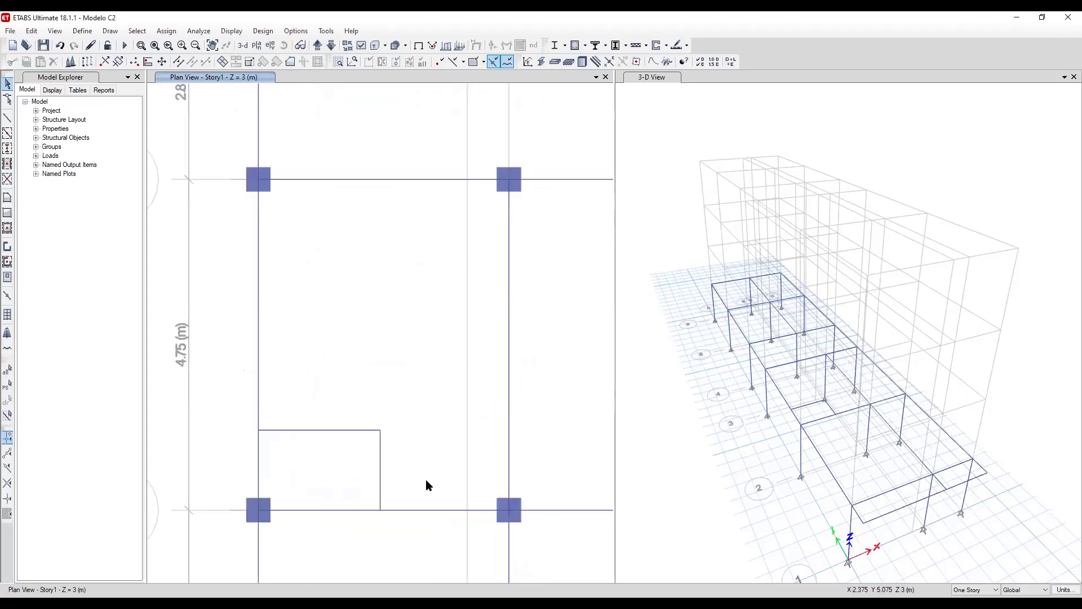
drag(429, 473, 338, 411)
scroll(350, 515, down, 5)
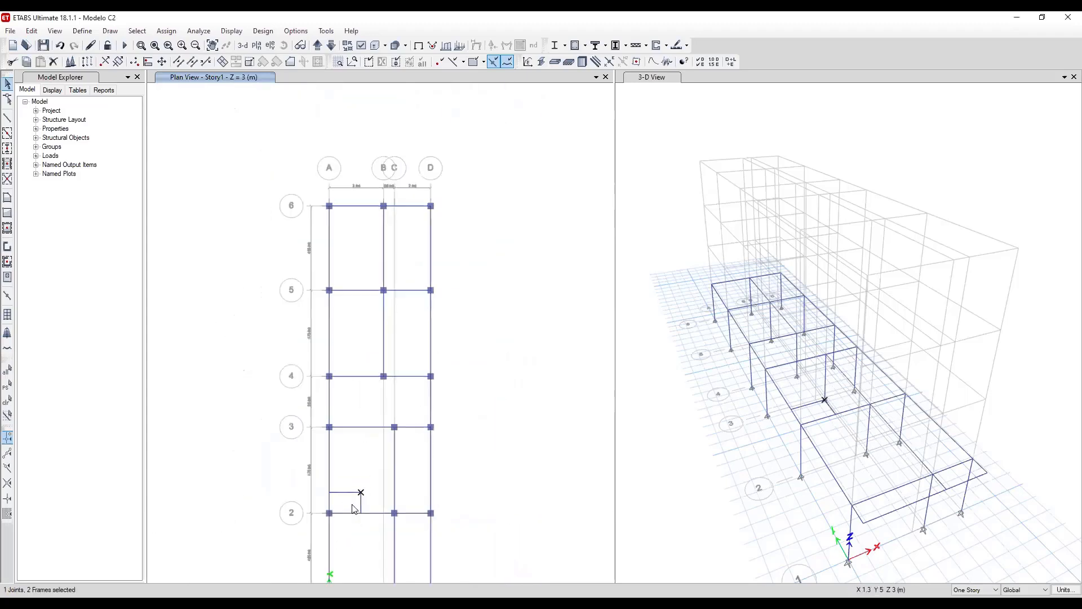
click(34, 31)
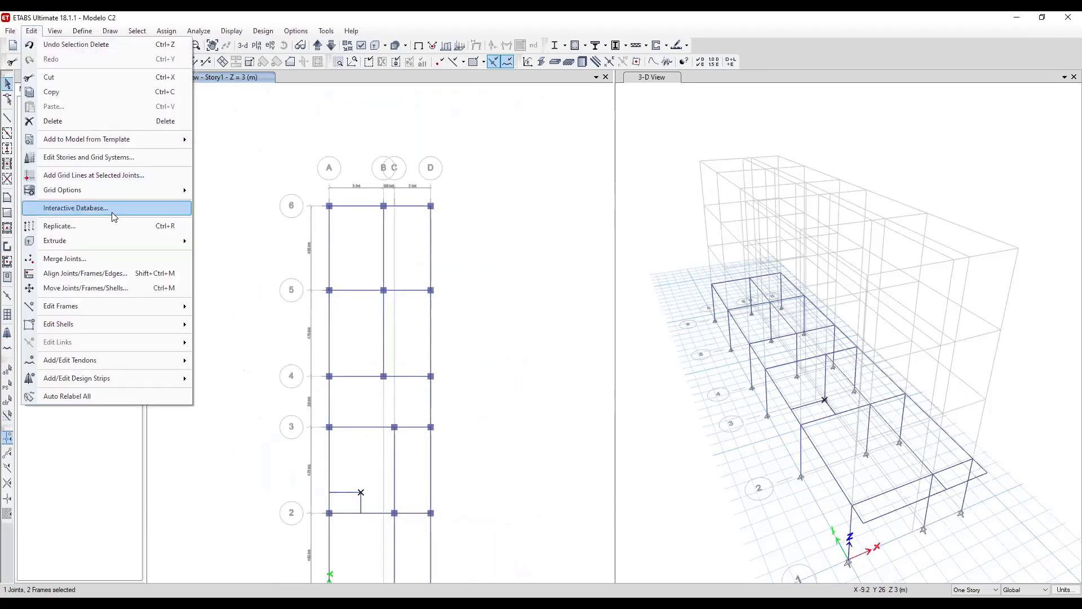
click(103, 228)
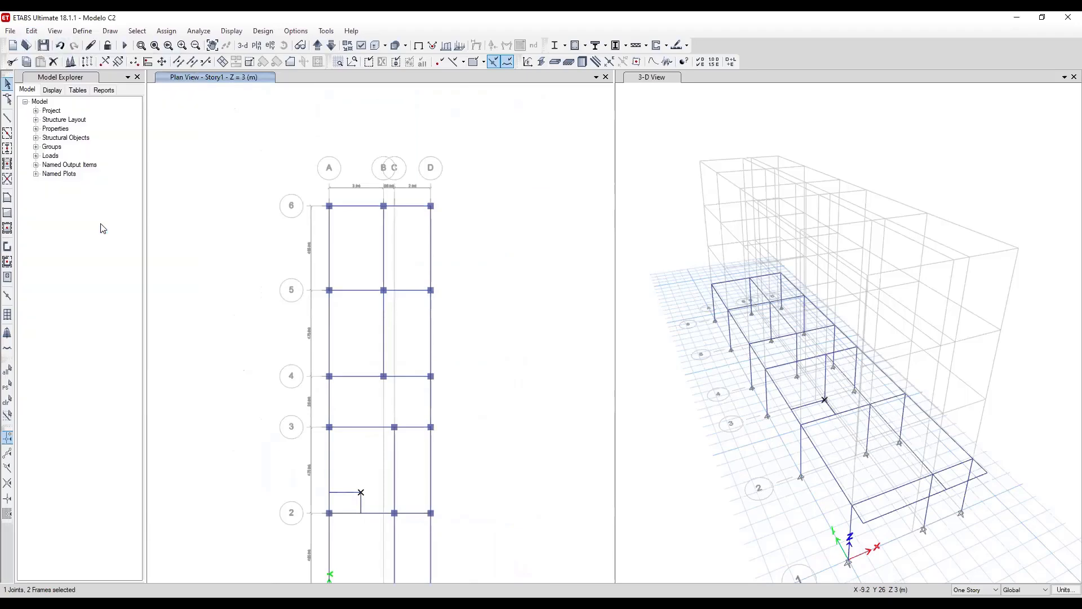
click(632, 225)
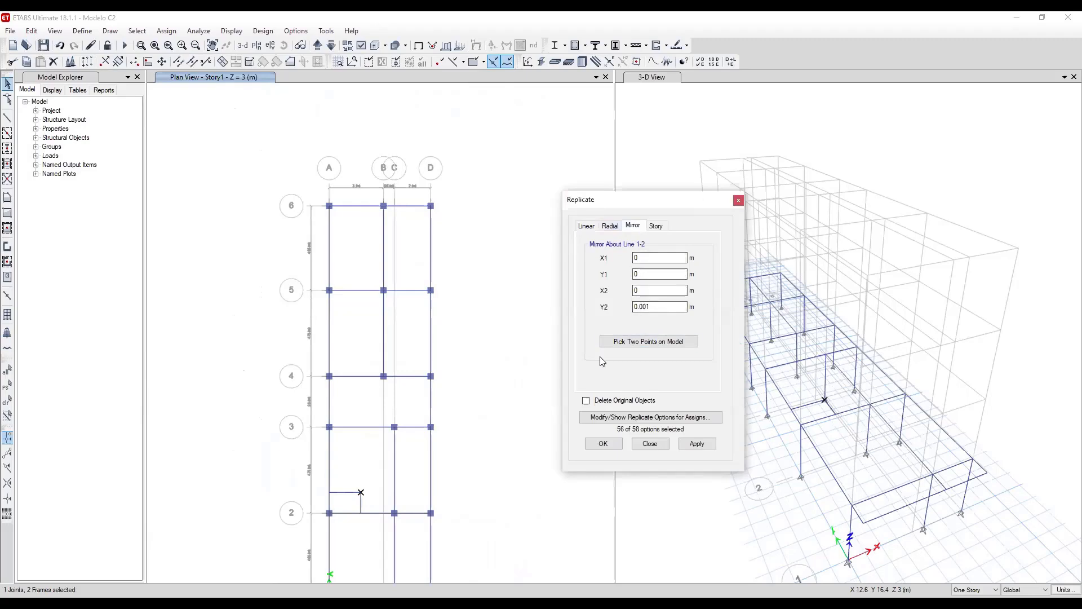
middle_drag(509, 374, 496, 305)
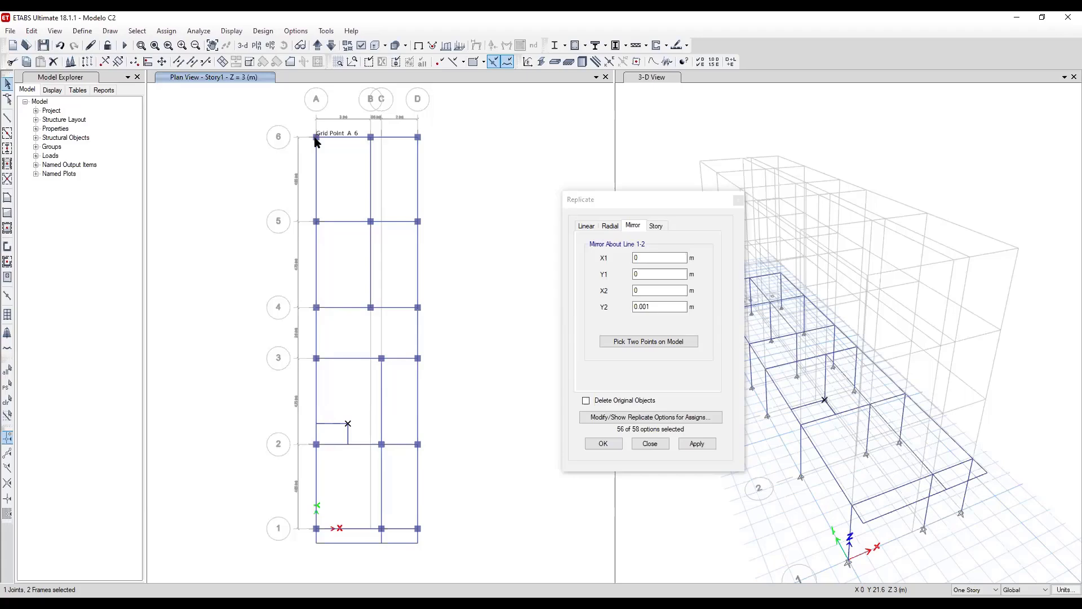
click(663, 258)
click(659, 288)
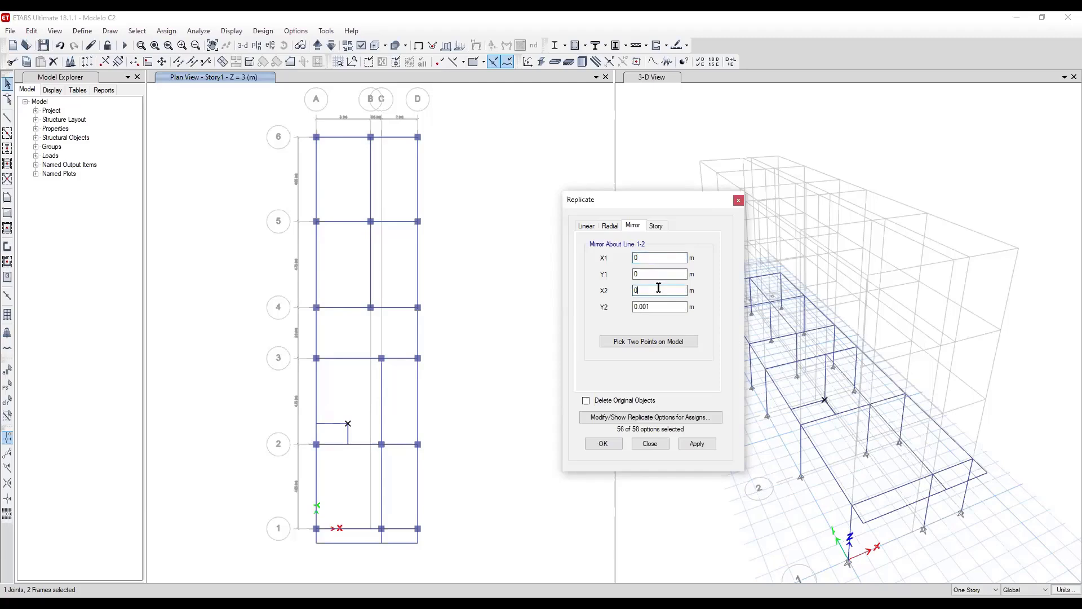
double_click(658, 288)
text(10)
key(shift+Tab)
text(10.8)
key(Tab)
text(10.8)
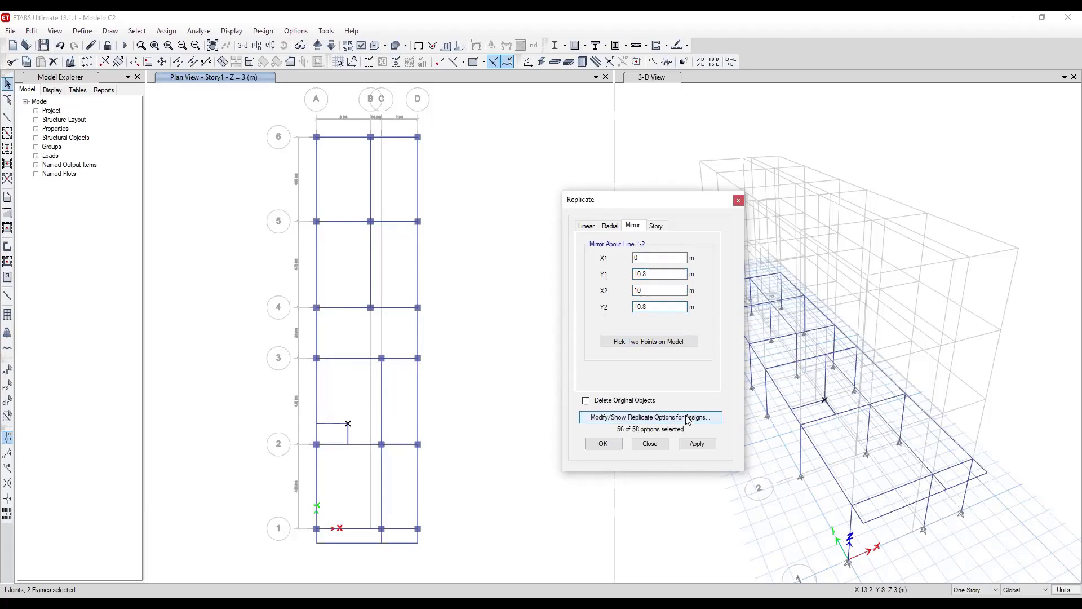
click(707, 446)
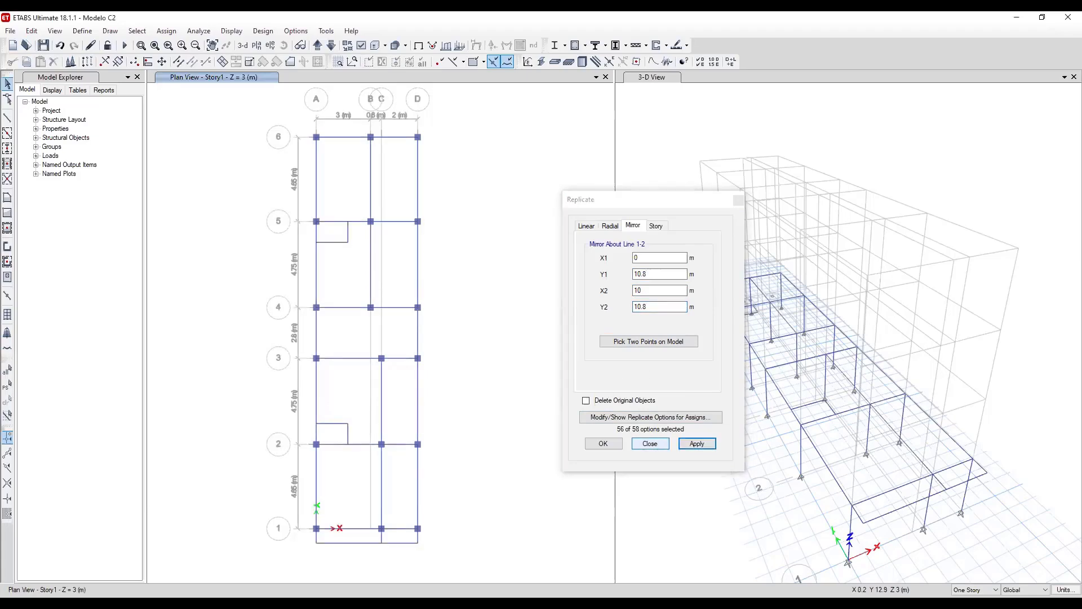
click(650, 444)
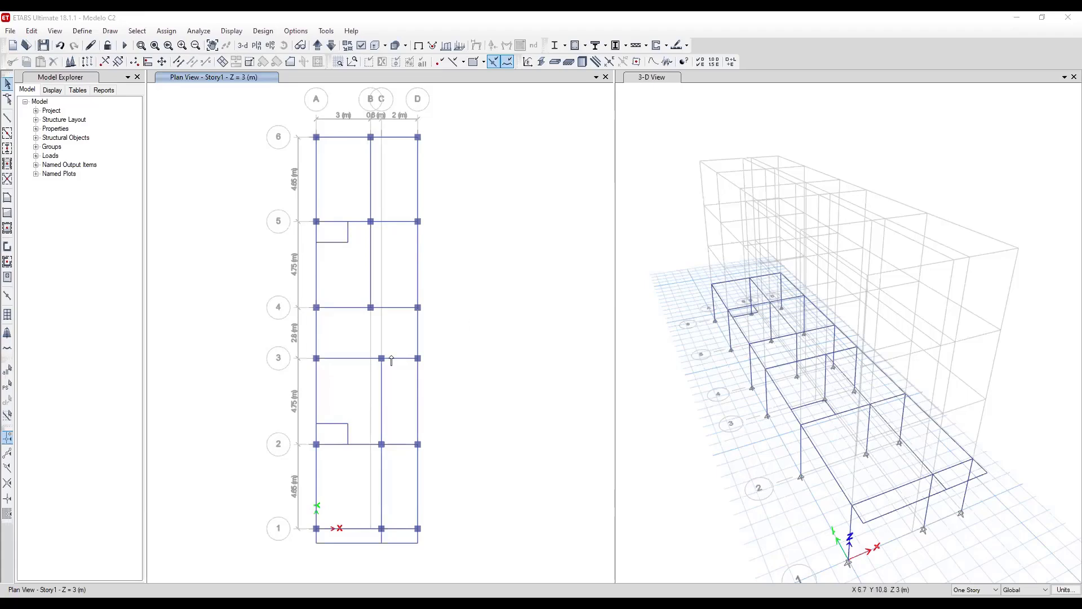
Replicate the three grid A beams between rows 2 and 5 once with a dx of 0.85 m and dy of 0.
scroll(306, 390, up, 2)
middle_drag(374, 277, 419, 365)
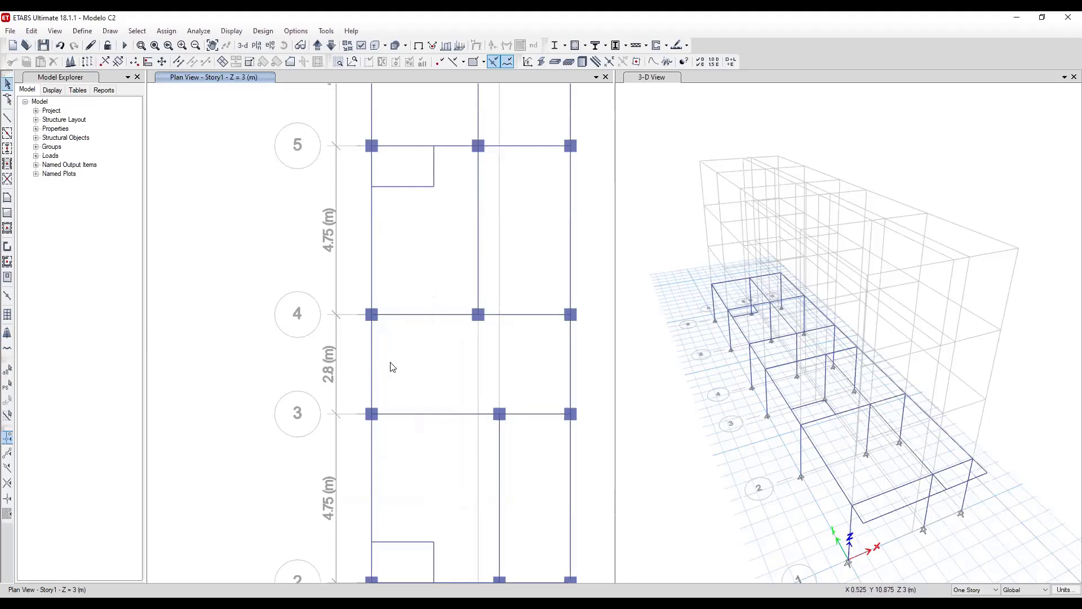
drag(390, 362, 349, 349)
drag(390, 268, 359, 266)
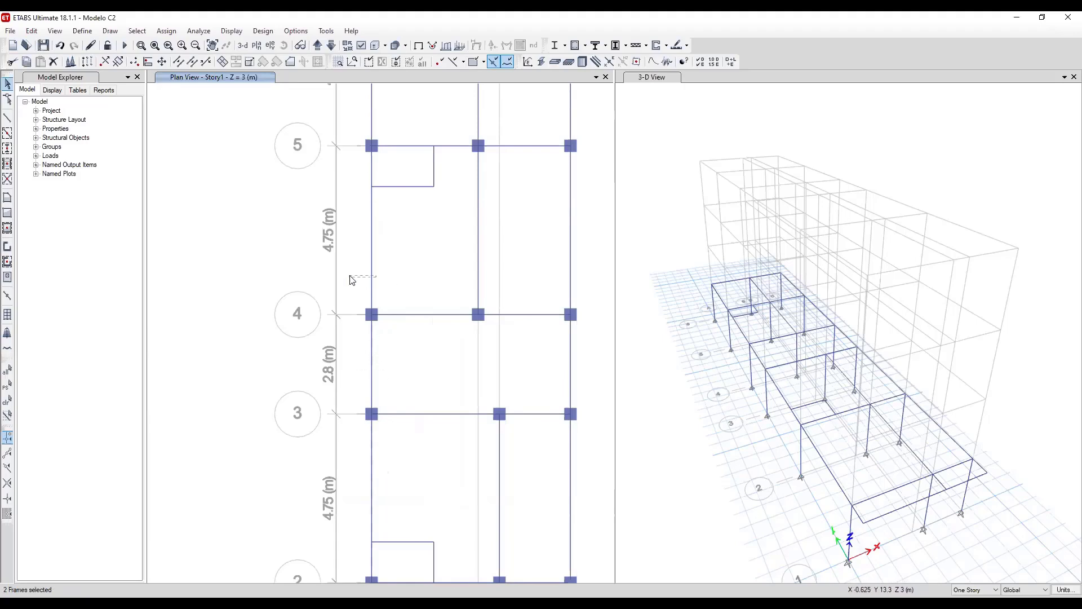
click(445, 314)
middle_drag(485, 350, 414, 322)
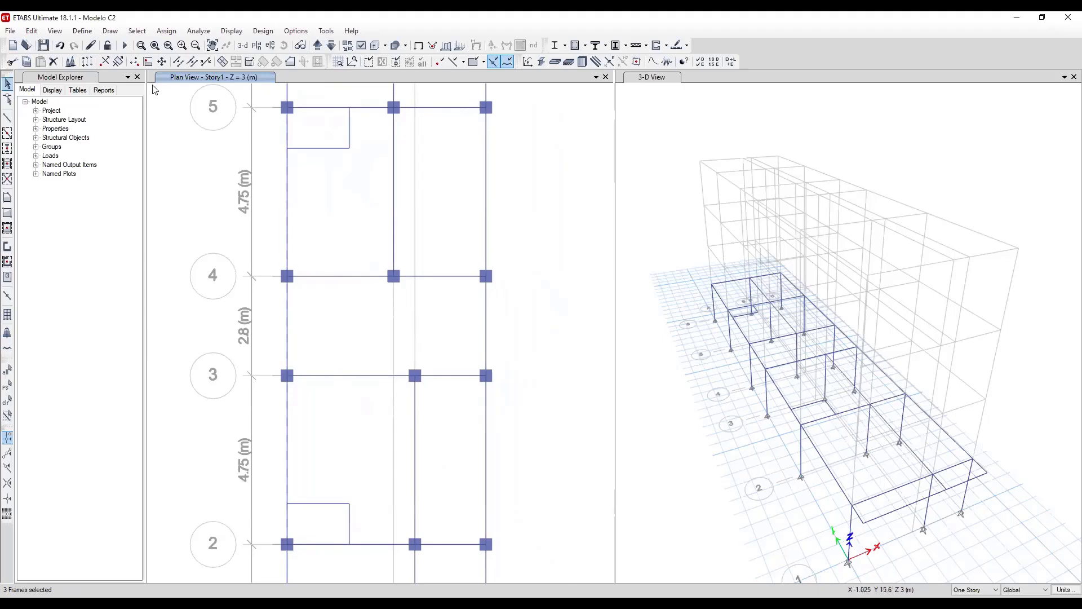
click(32, 31)
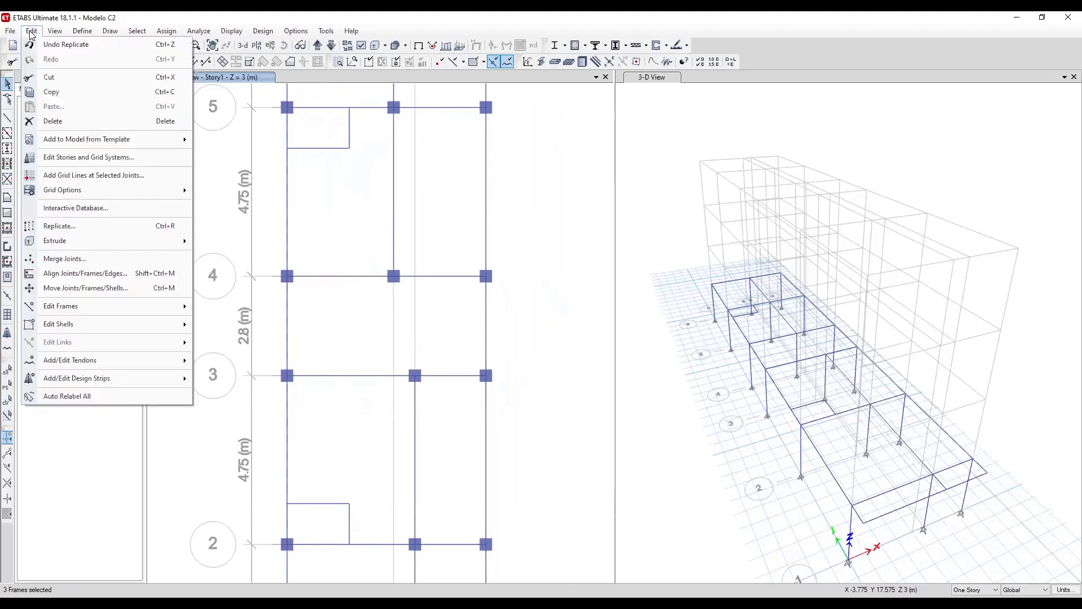
click(105, 226)
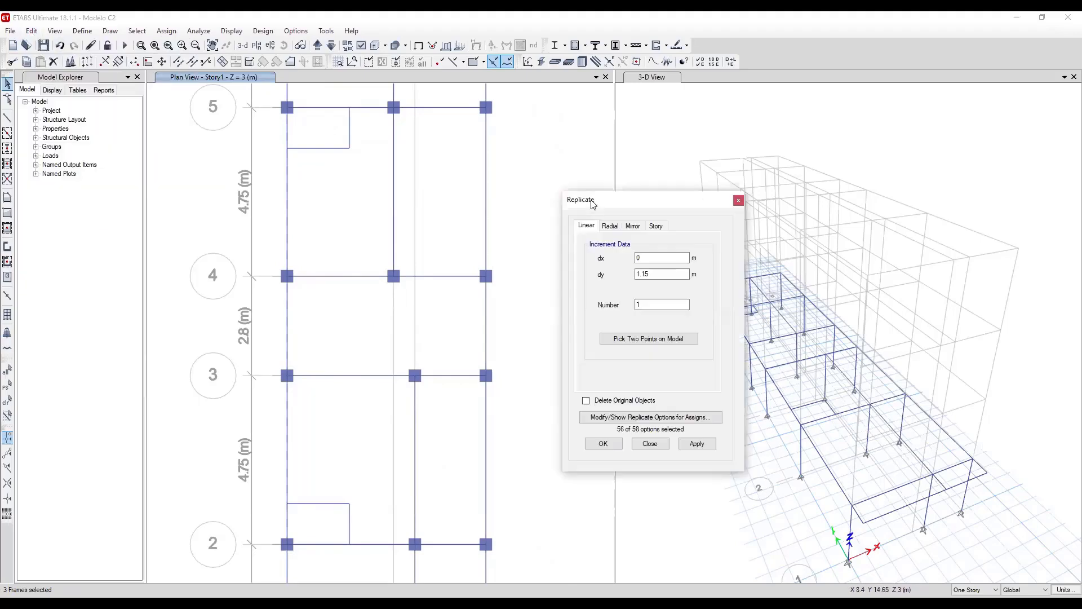
drag(593, 204, 713, 183)
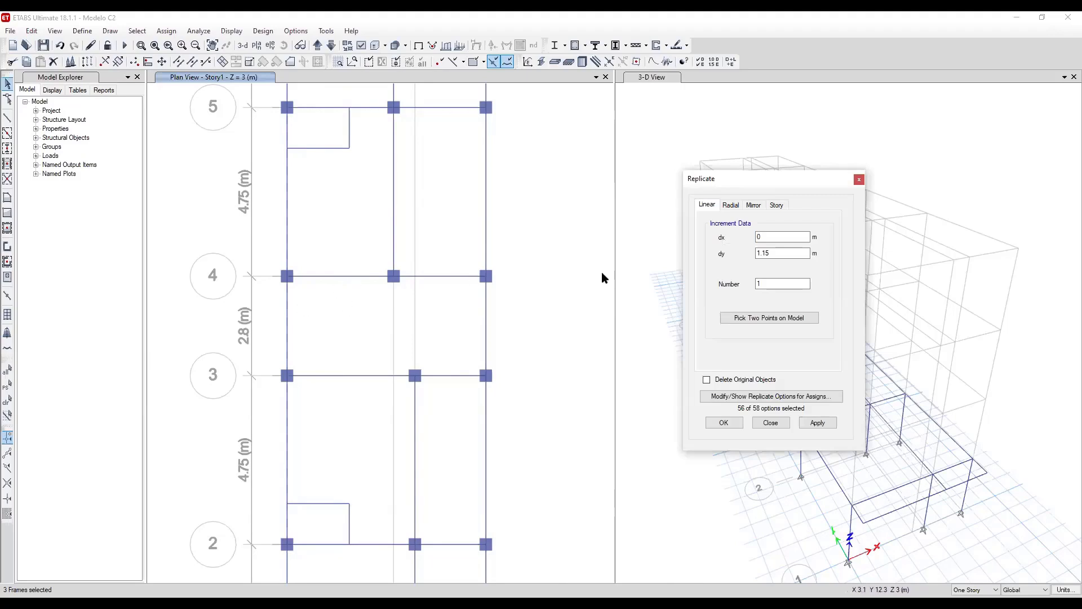
click(775, 257)
double_click(775, 257)
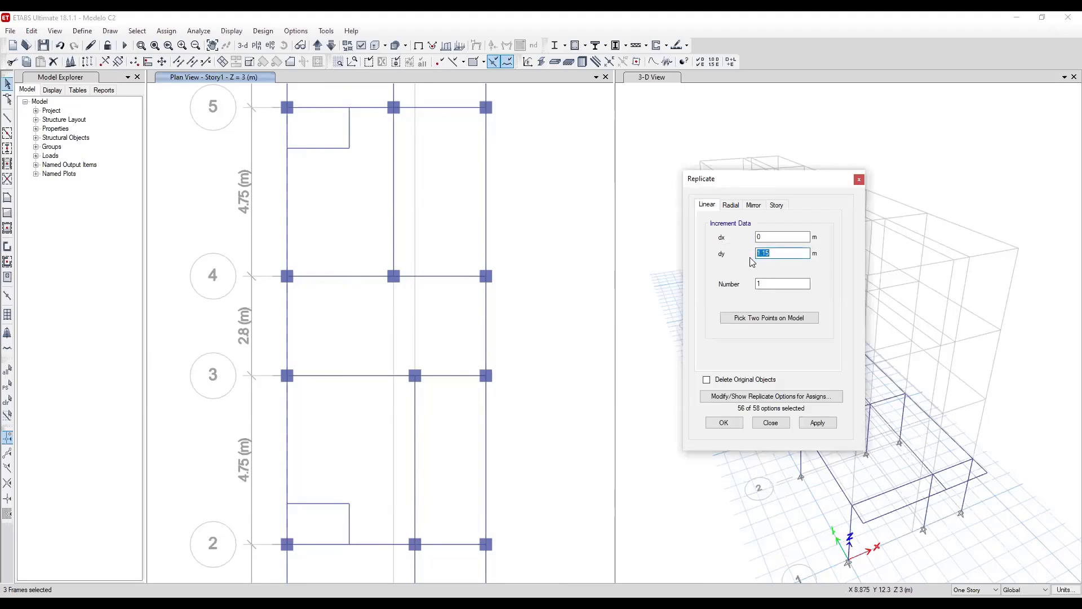
text(0)
click(767, 237)
text(.85)
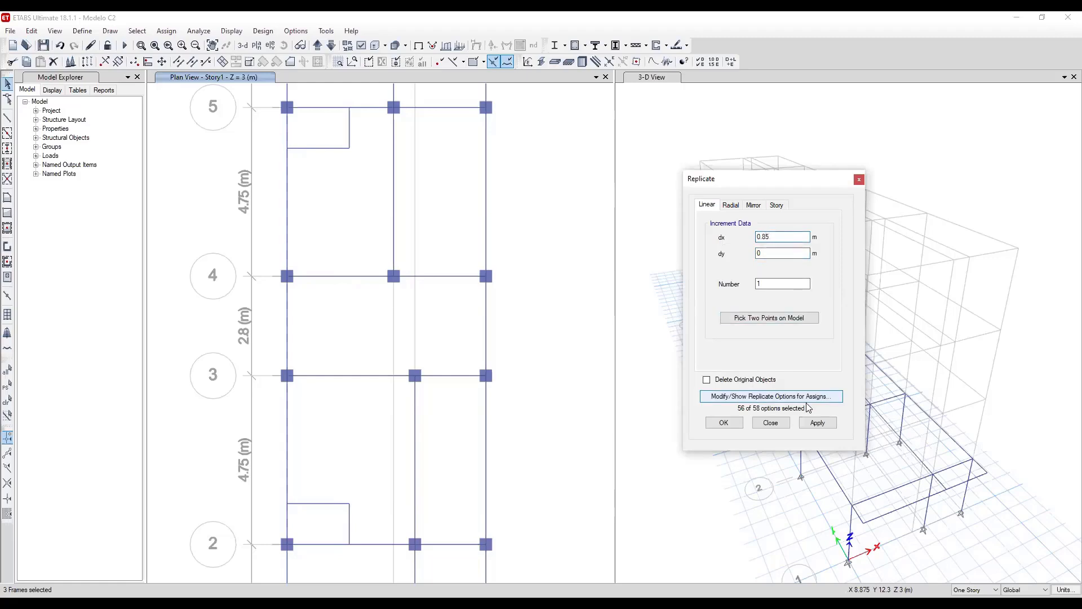
click(816, 423)
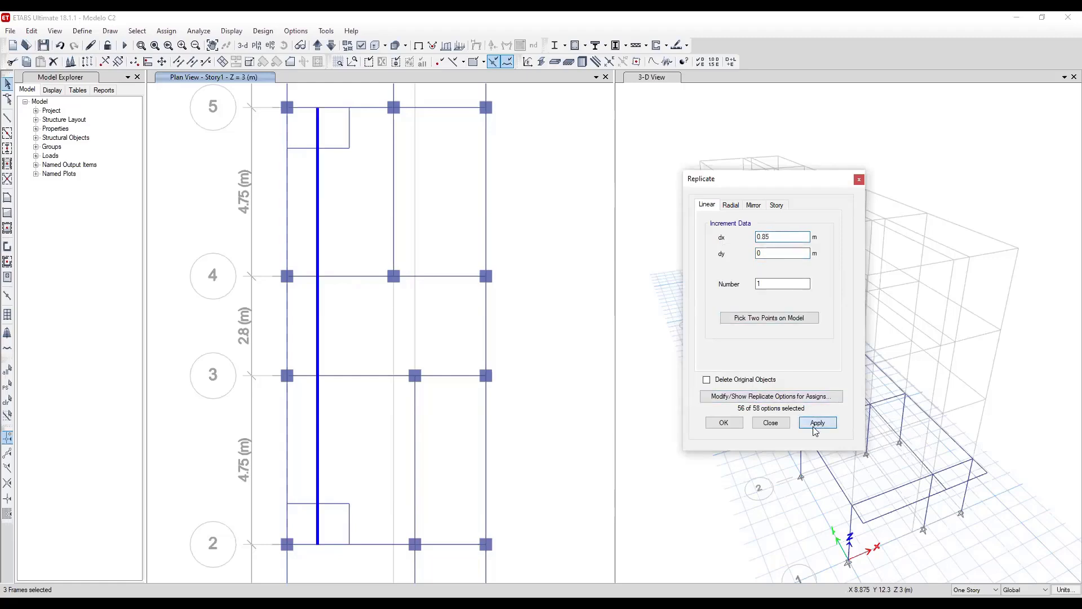
click(858, 178)
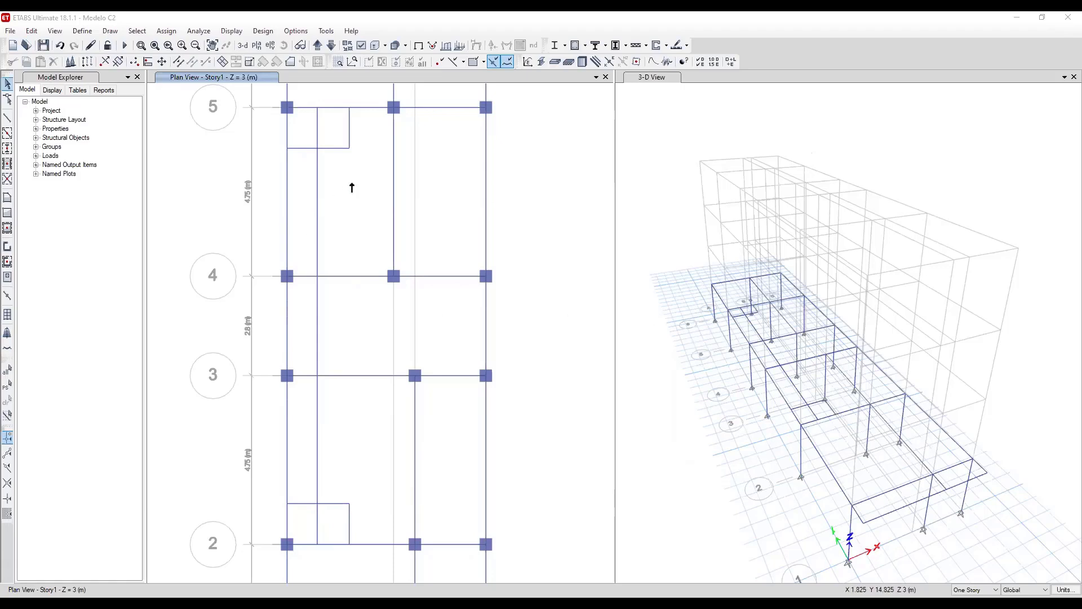
Move the row 5 end joint of the replicated vertical beam beside grid A by a Delta Y of -3.55 m.
middle_drag(352, 187, 433, 235)
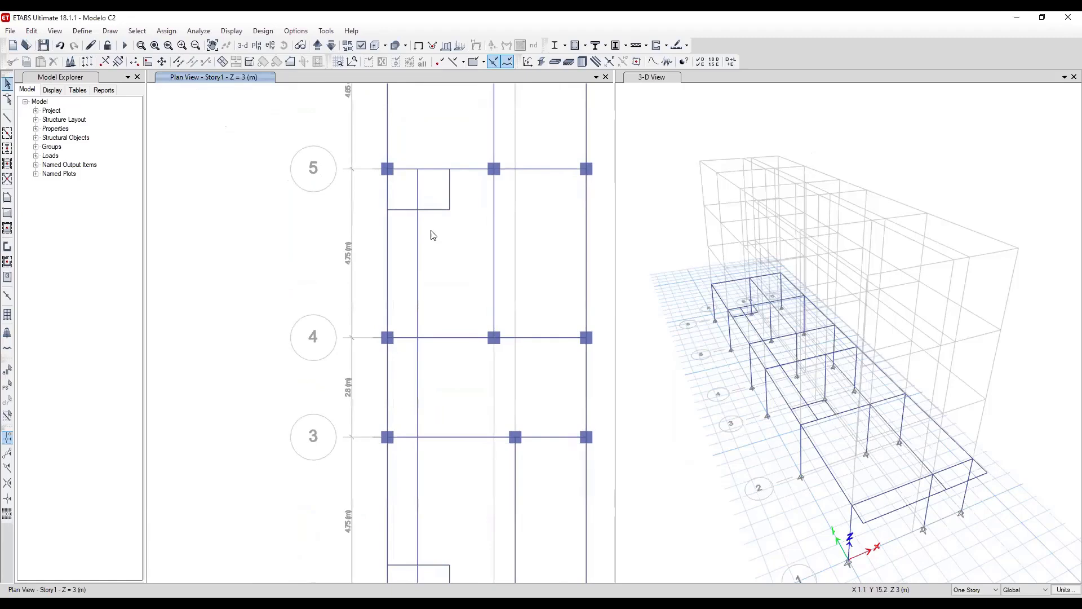
click(418, 168)
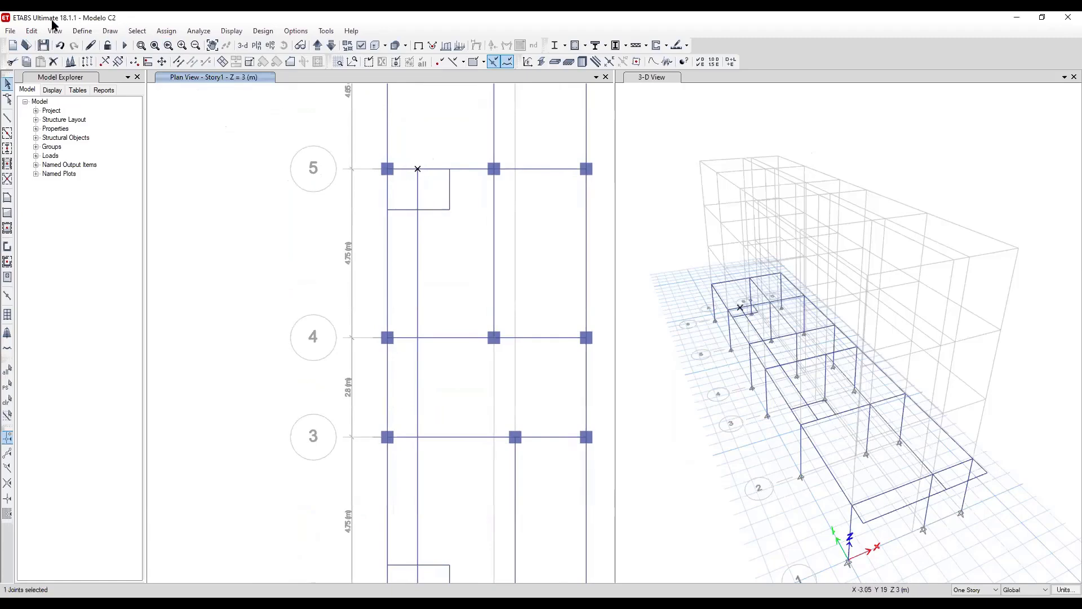
click(31, 30)
mouse_move(134, 242)
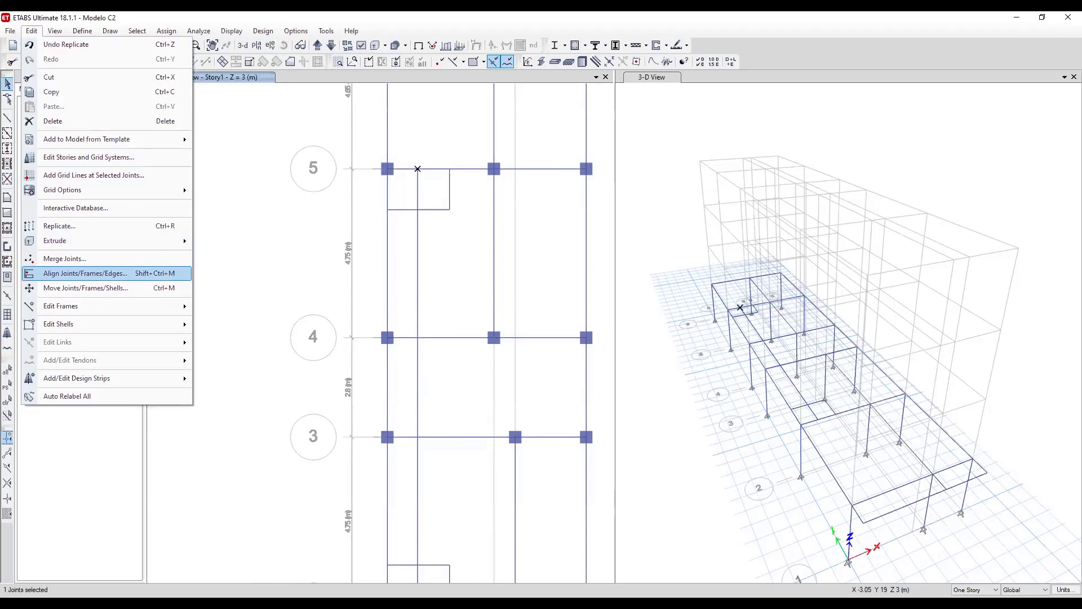
key(Return)
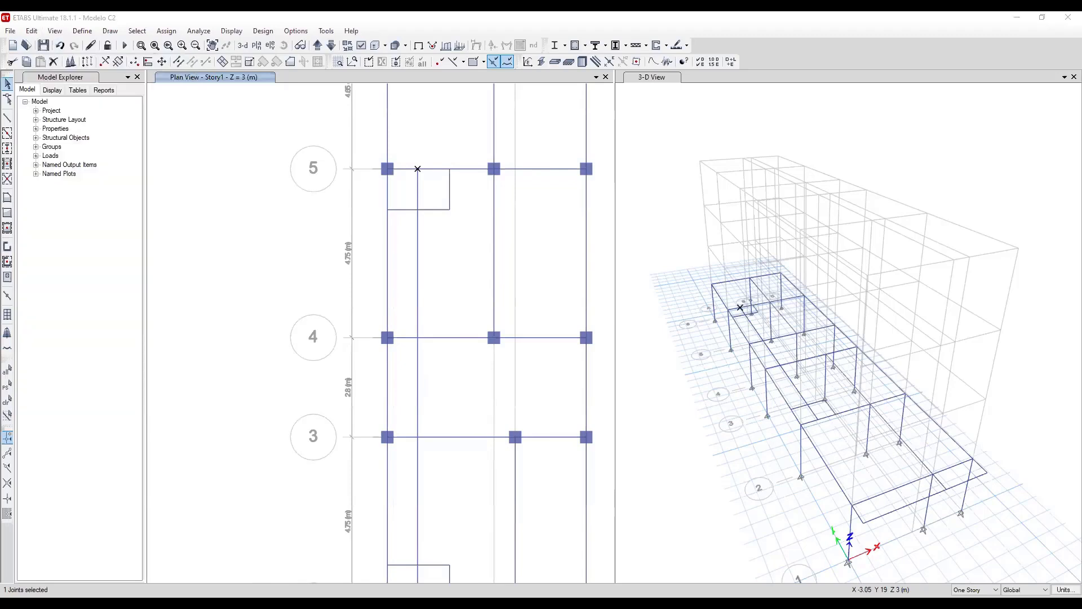
click(31, 32)
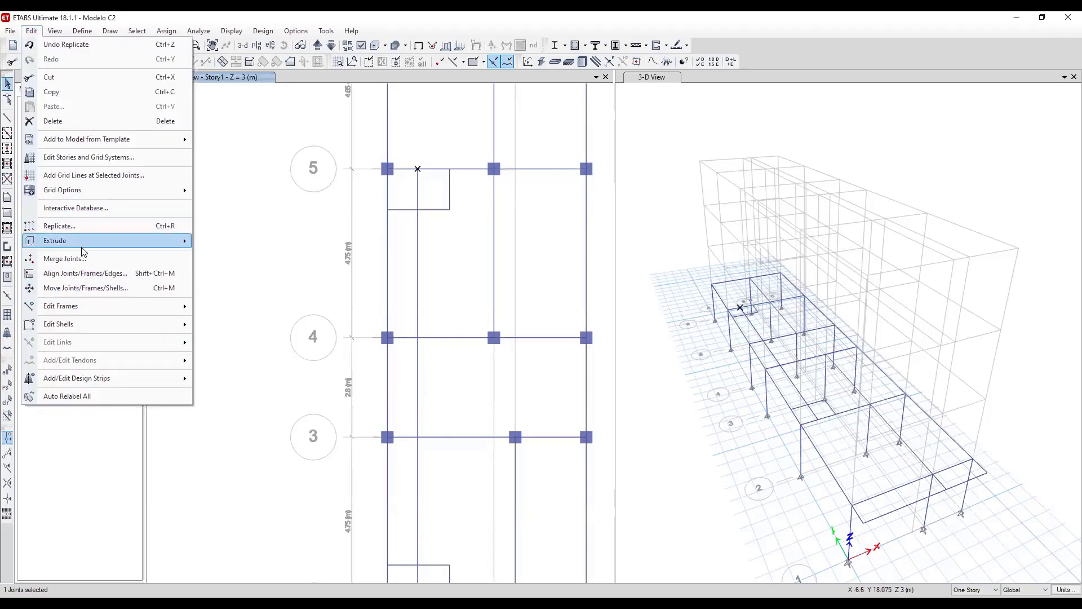
mouse_move(87, 239)
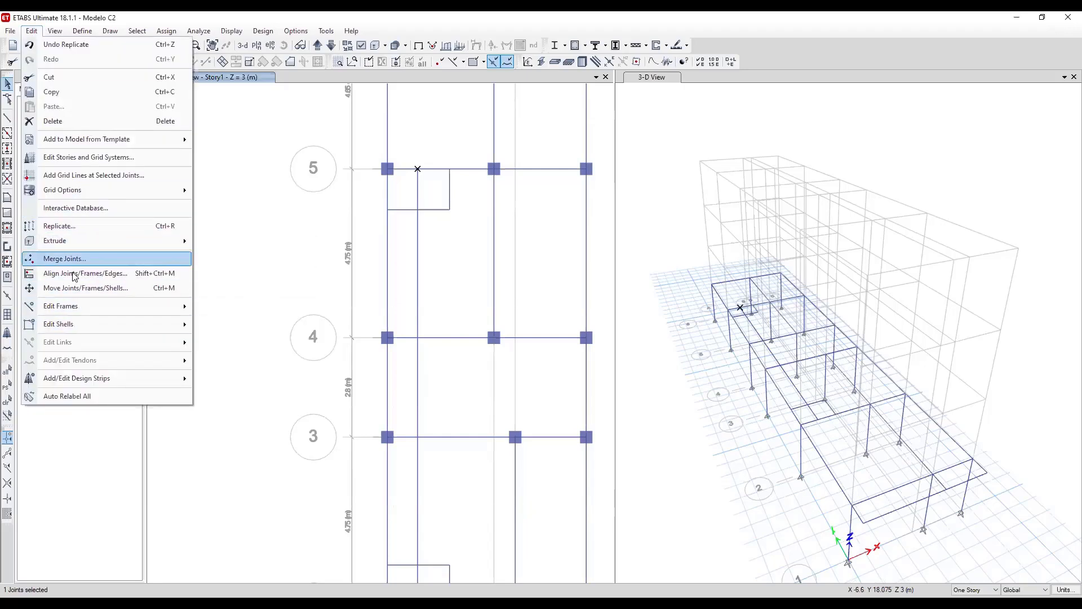
click(79, 289)
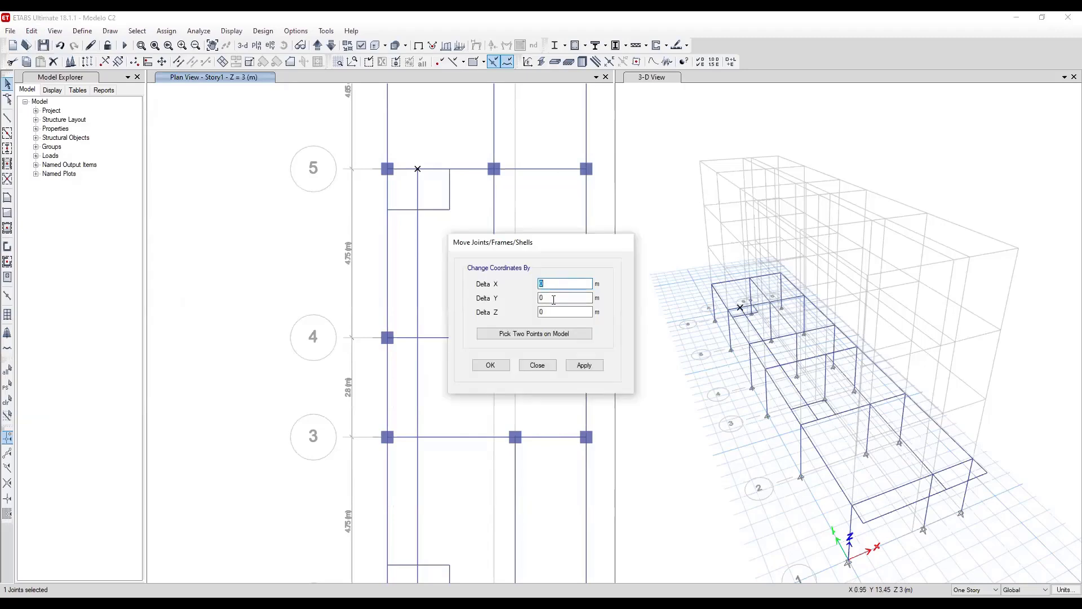
key(Tab)
text(3.55)
text(-)
click(584, 365)
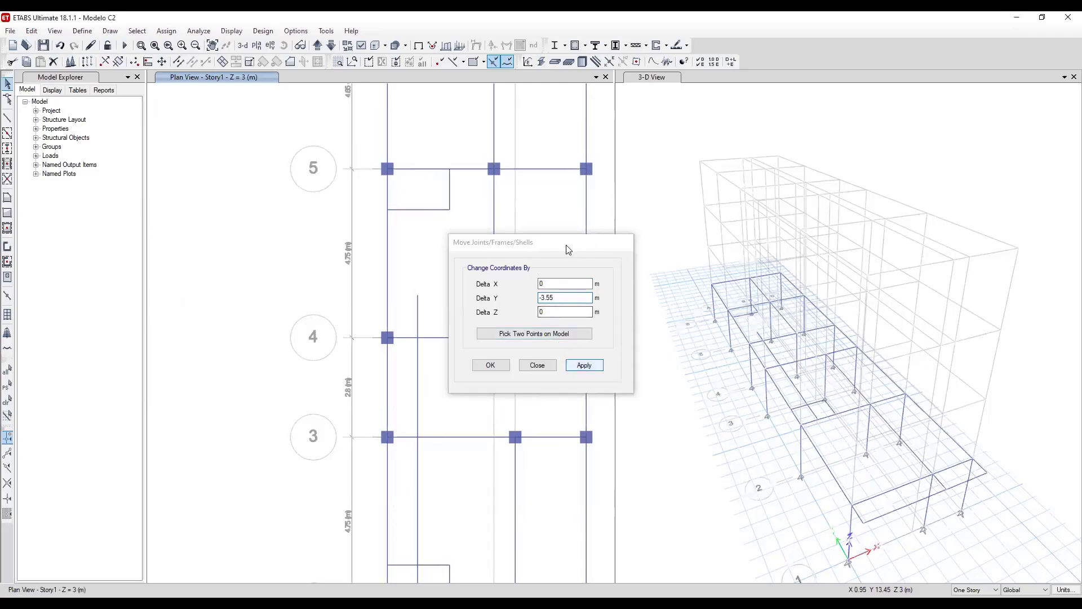
Move the row 2 end joint of the same secondary beam by a Delta Y of 3.55 m.
drag(628, 248, 757, 236)
middle_drag(535, 283, 495, 174)
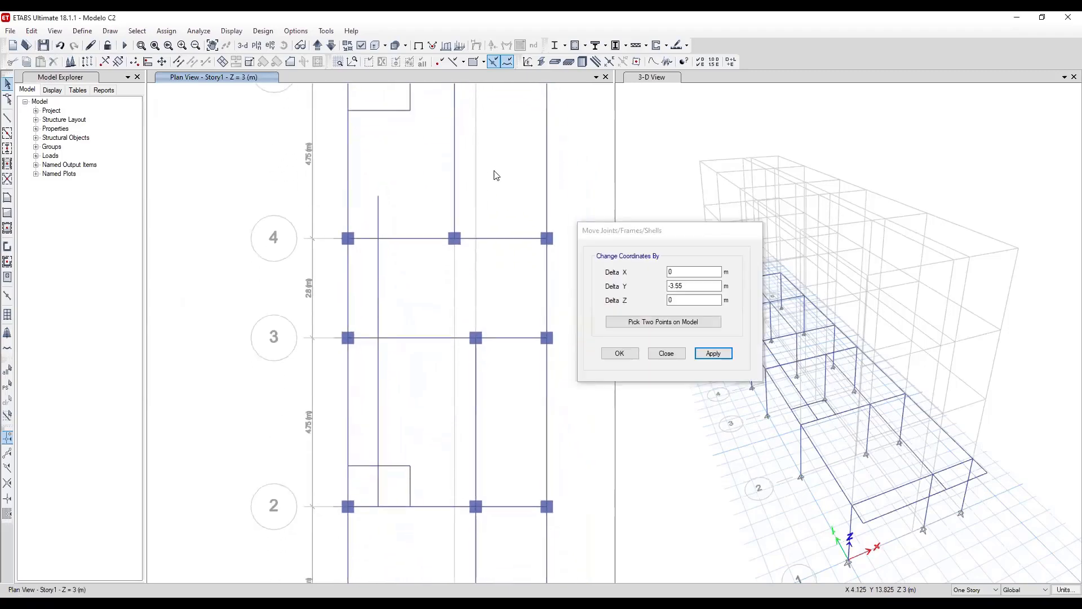
click(378, 497)
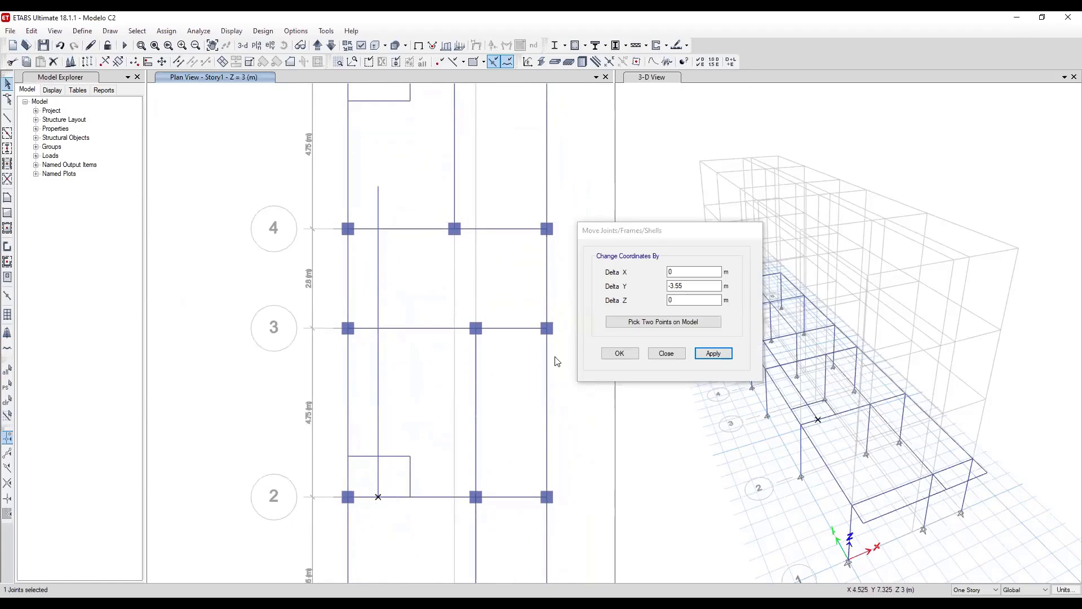
click(670, 287)
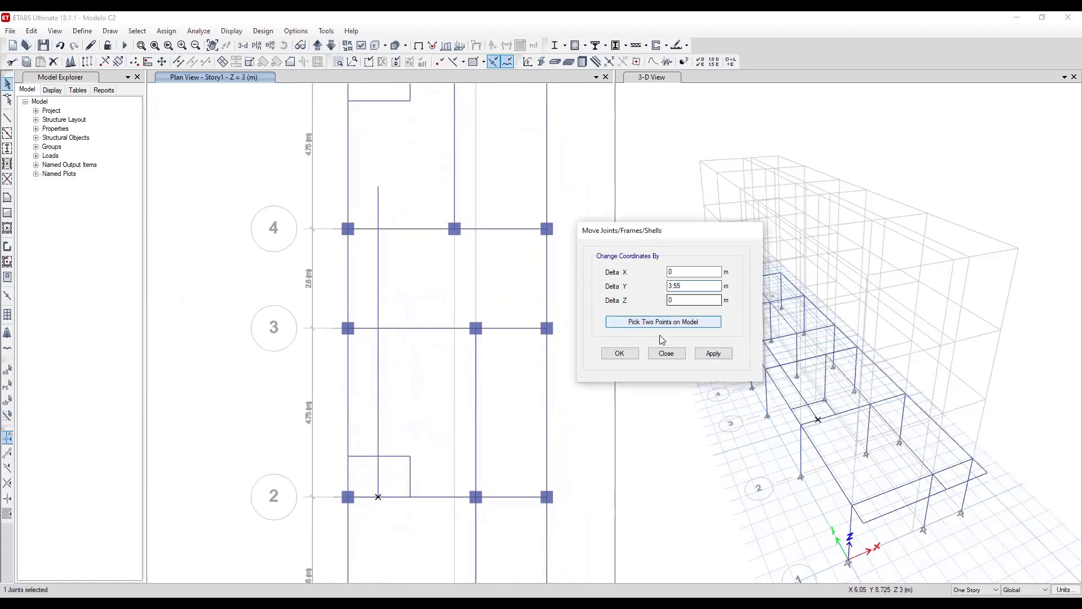
click(610, 357)
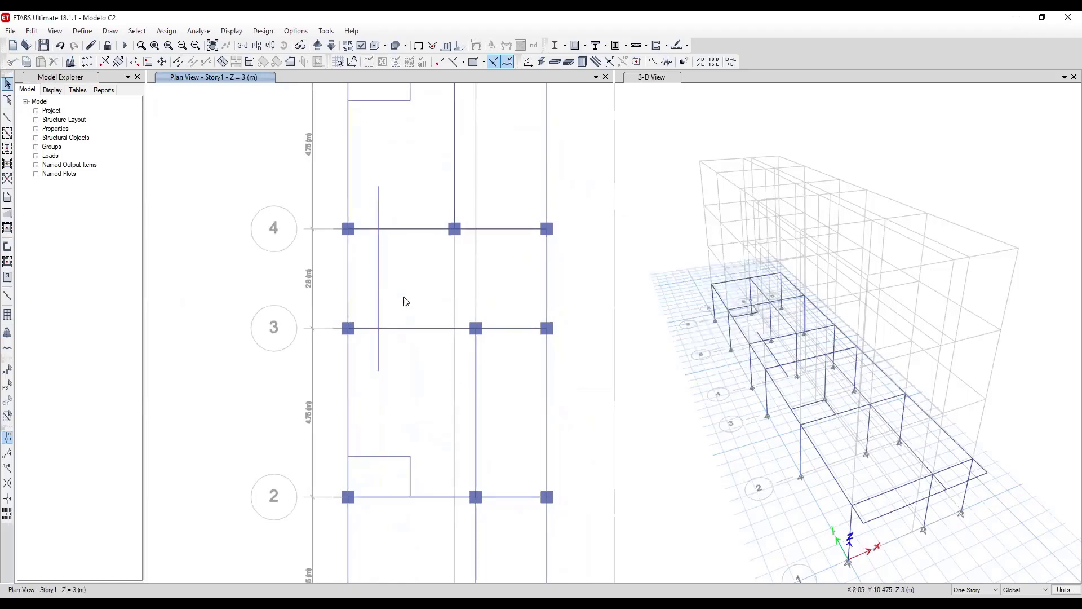
Replicate the row 3 beam starting at grid A once, picking row 3 and the secondary beam's lower end for a dy of -1.2 m.
scroll(369, 348, up, 3)
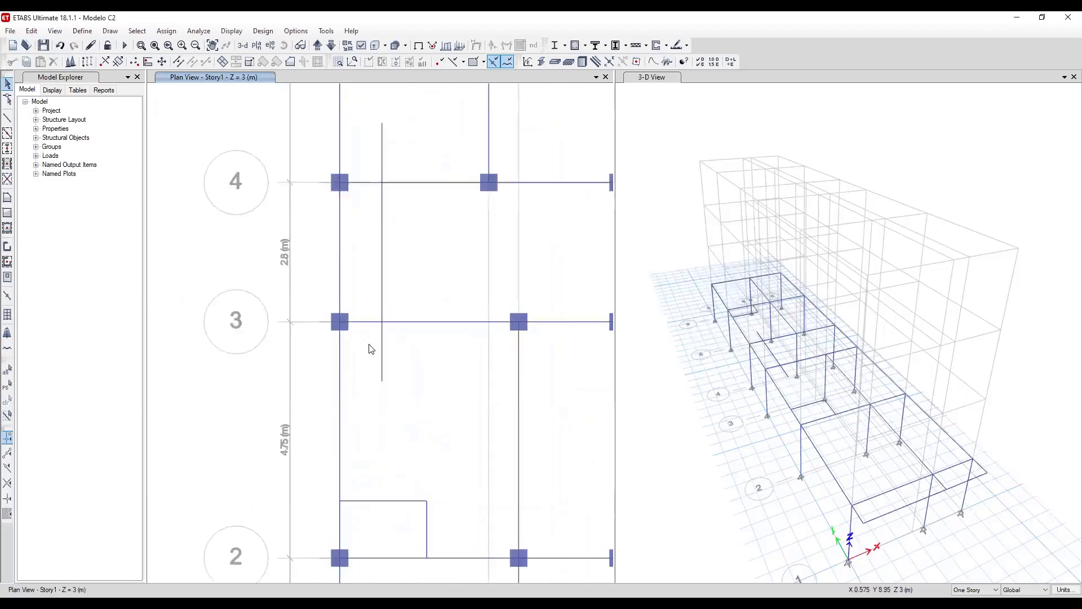
click(443, 314)
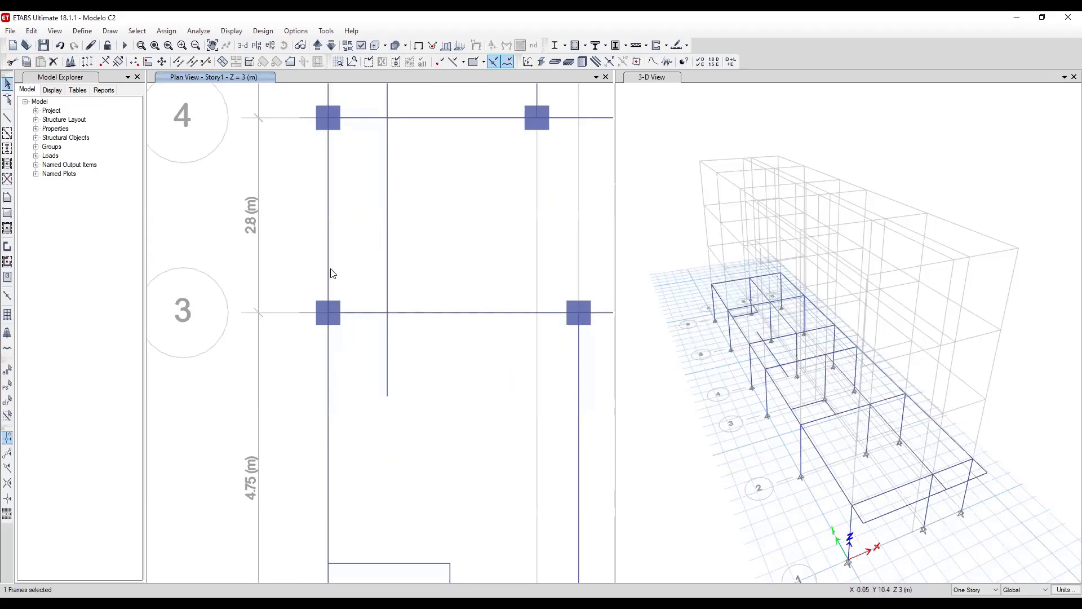
middle_drag(442, 245, 332, 201)
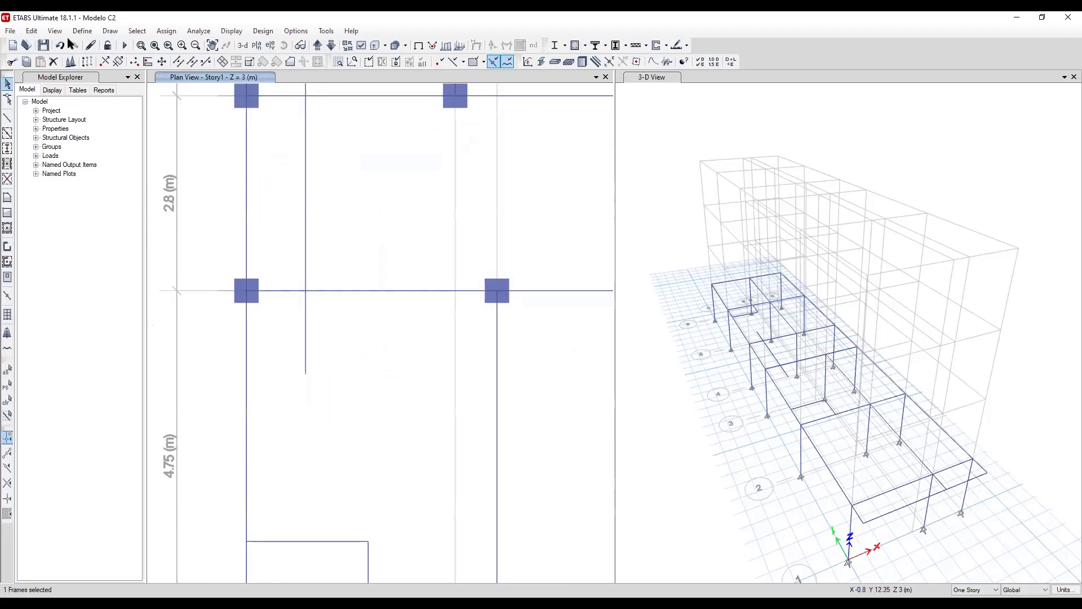
click(31, 31)
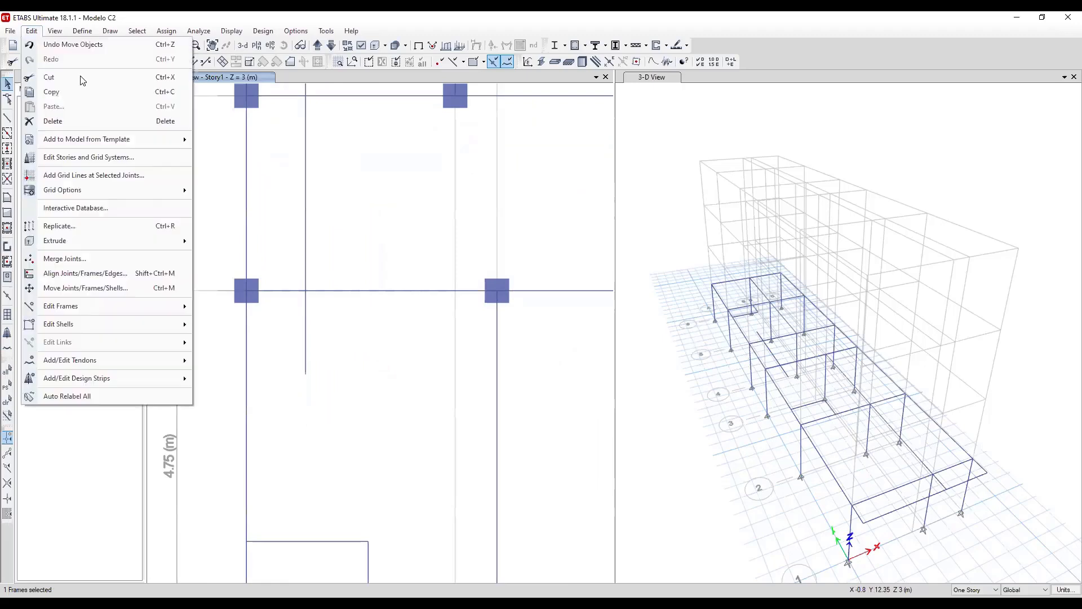
click(64, 233)
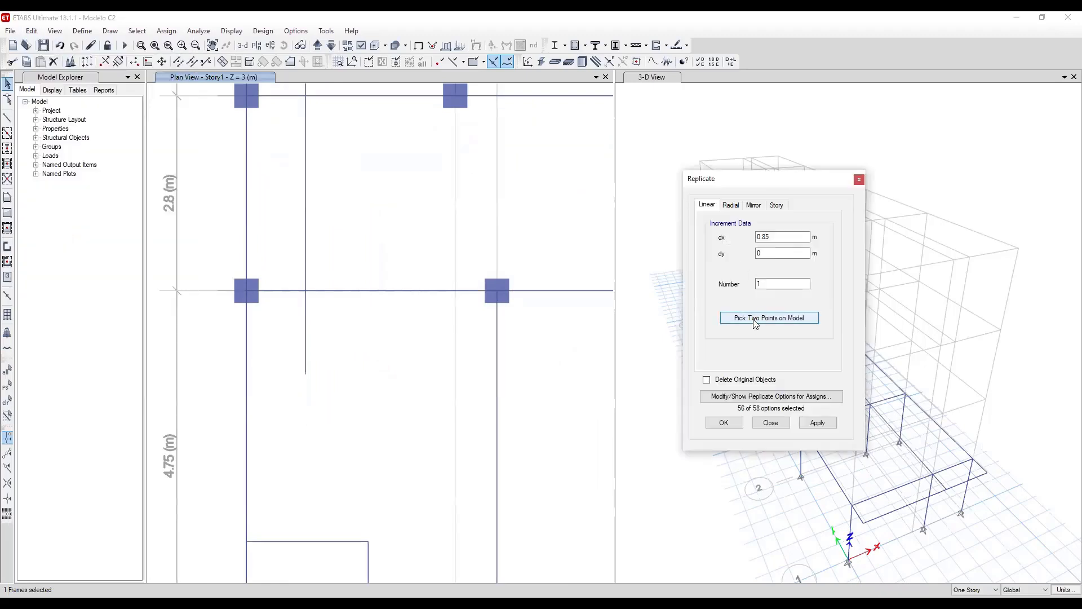
click(756, 324)
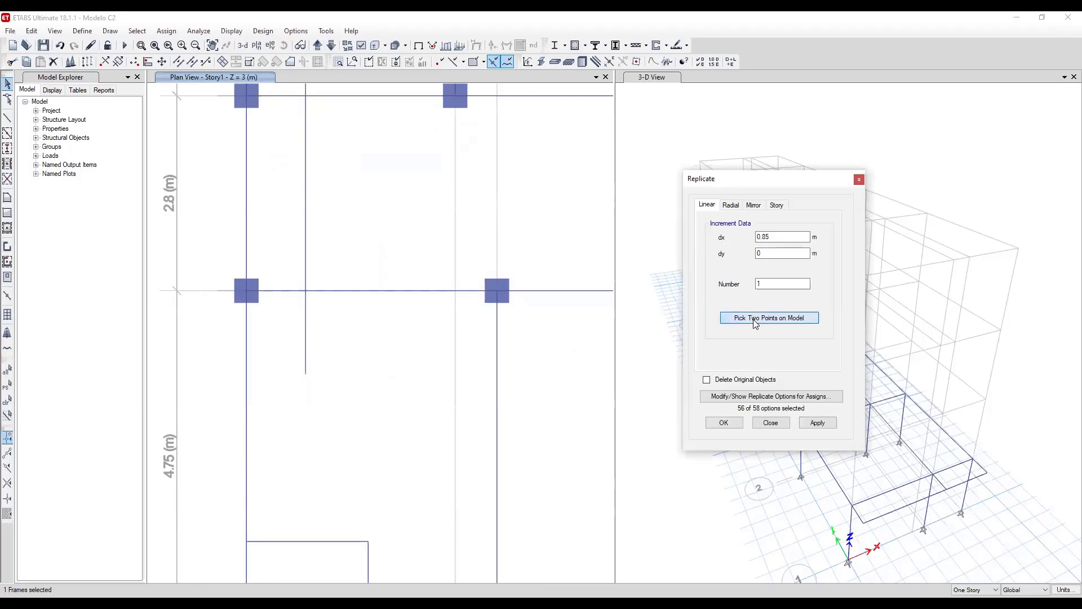
click(306, 291)
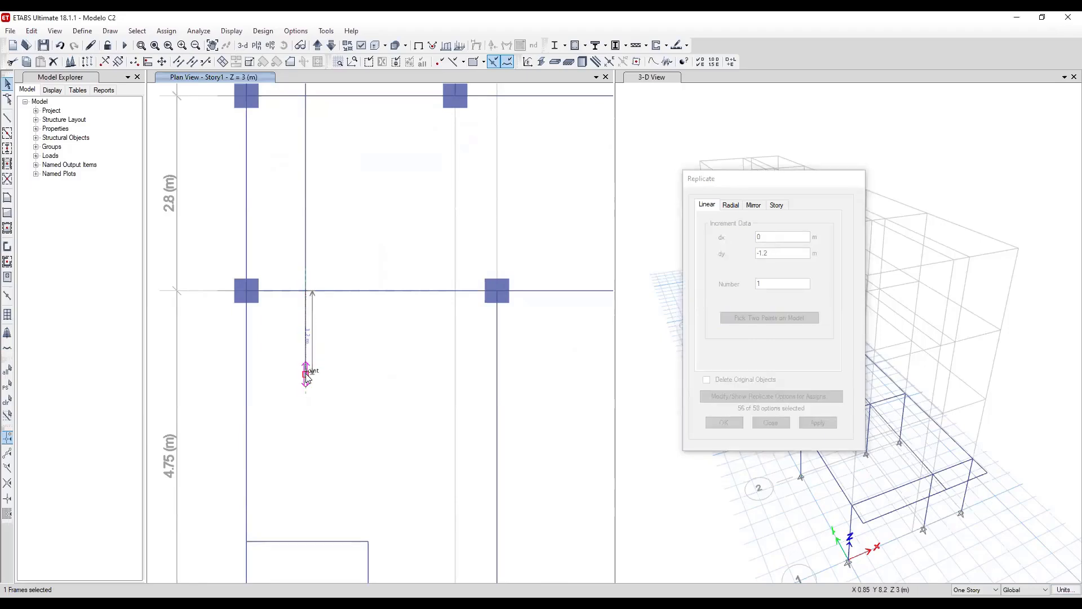
click(306, 377)
click(805, 422)
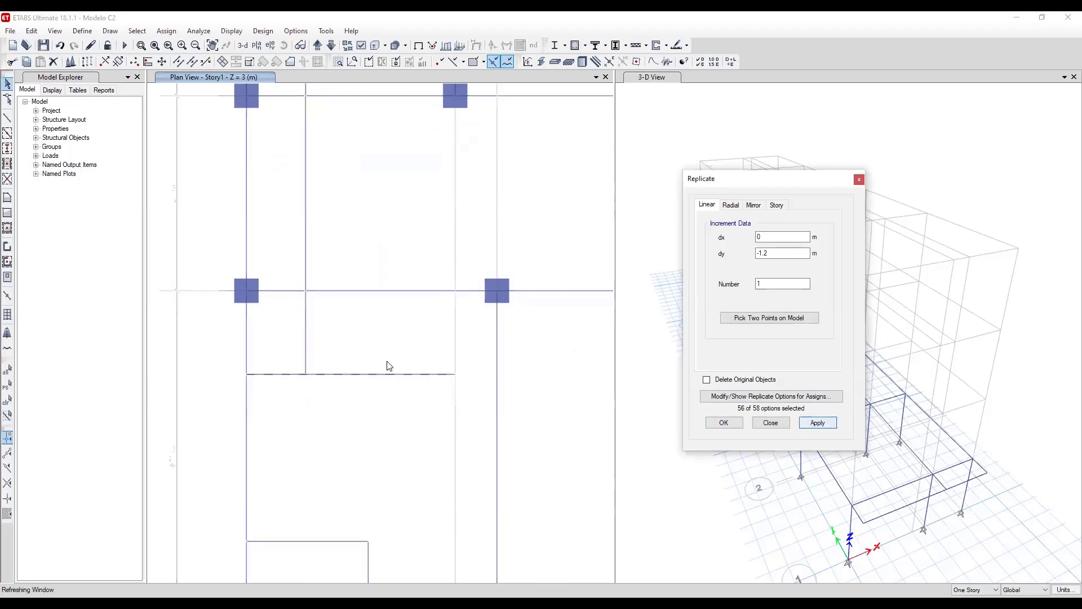
Replicate the row 4 beam between grids A and B once with a dx of 0 and dy of 1.2 m.
middle_drag(490, 179, 525, 407)
middle_drag(493, 226, 497, 292)
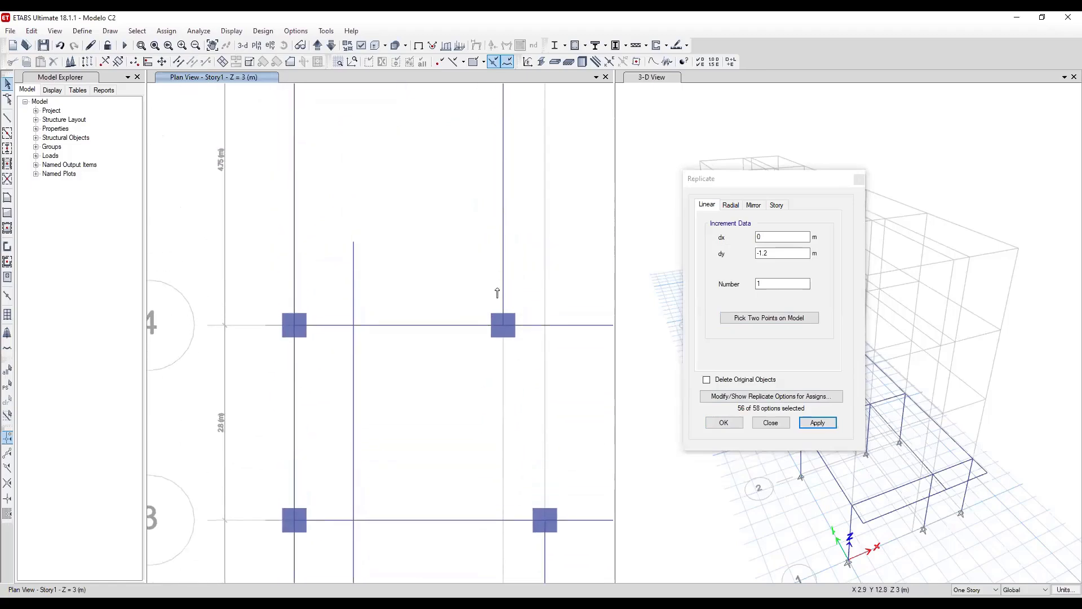
click(456, 326)
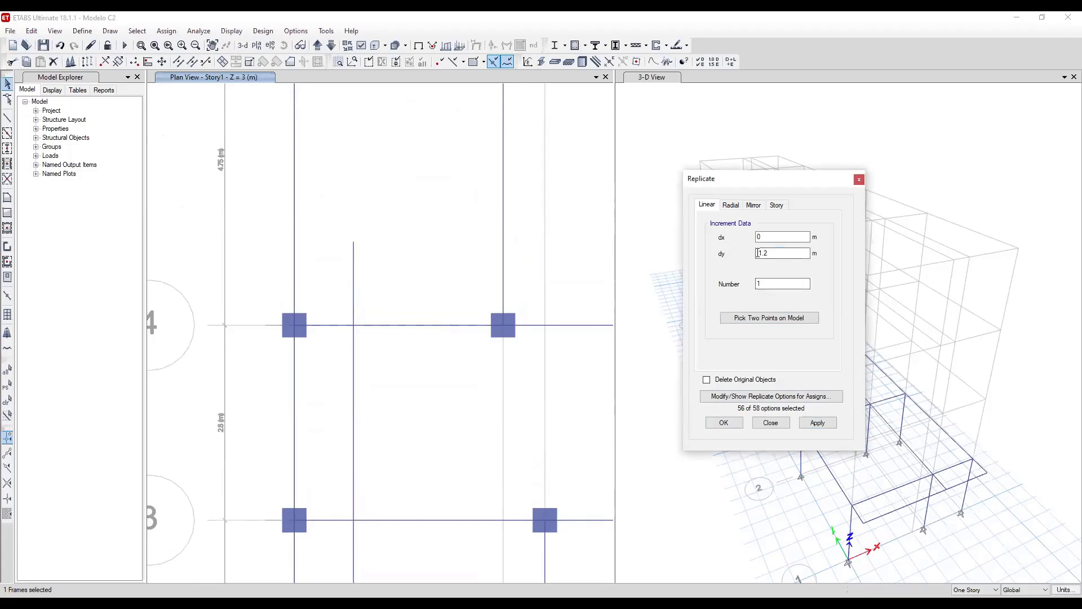
click(724, 422)
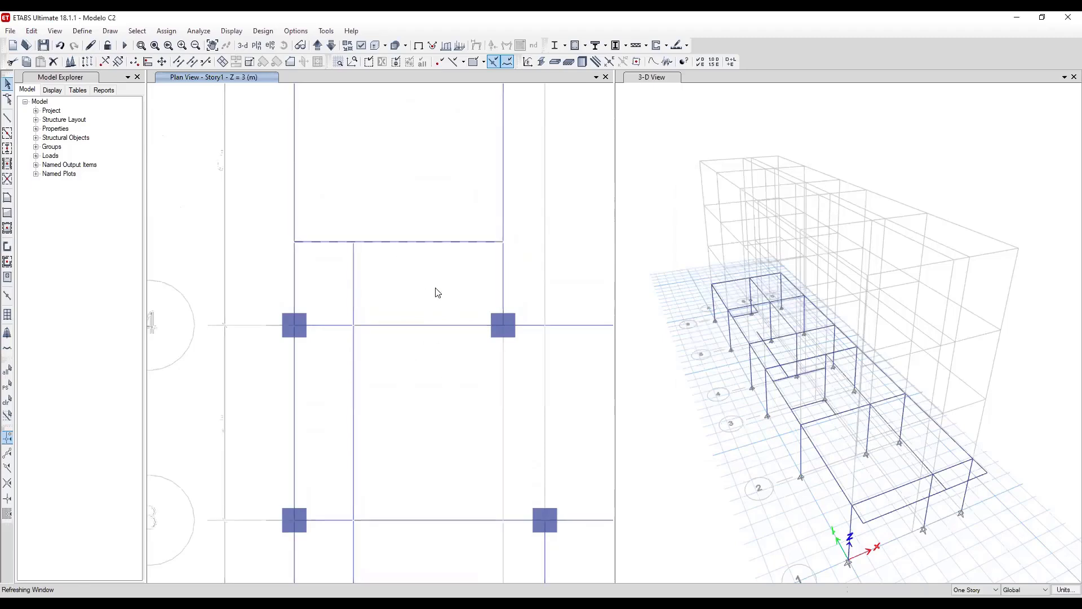
Divide the two new horizontal beams at the ends of the vertical secondary beam and delete the segments extending beyond it.
scroll(478, 355, up, 3)
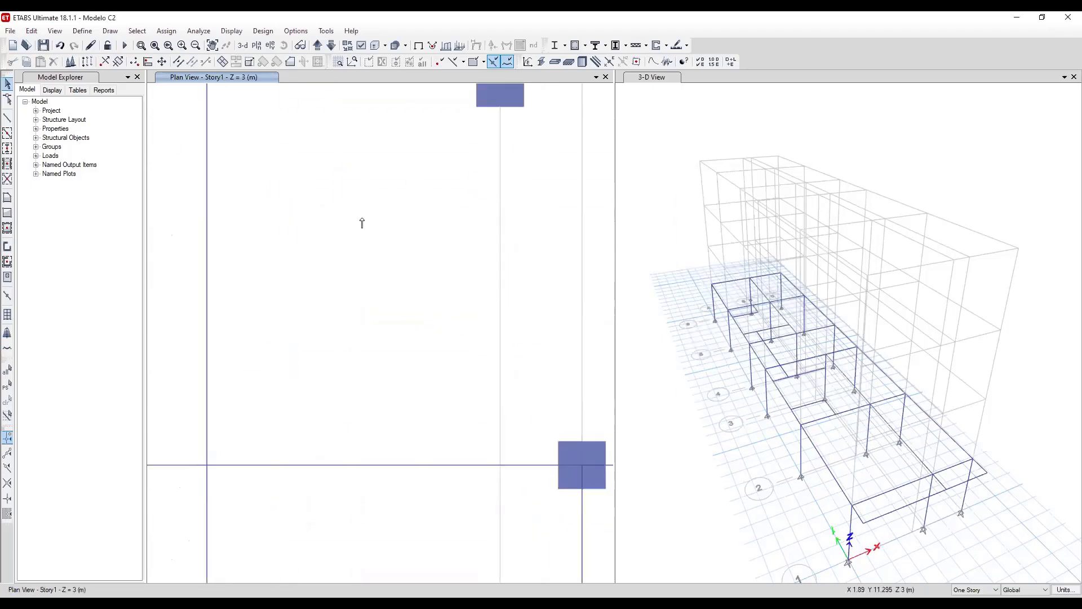
scroll(428, 305, down, 3)
drag(416, 189, 358, 114)
drag(379, 510, 359, 475)
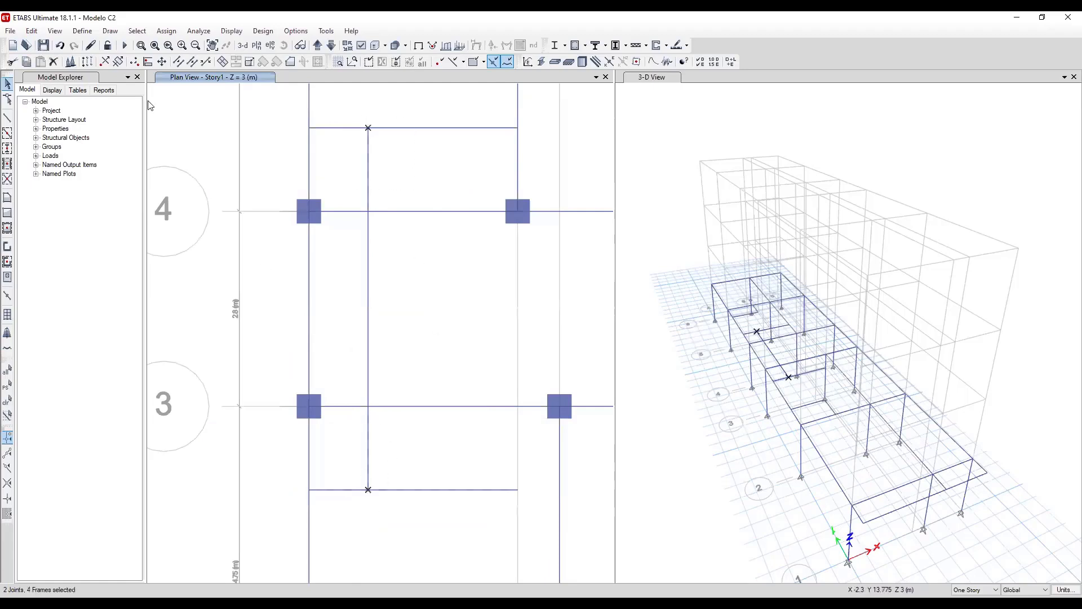
click(32, 32)
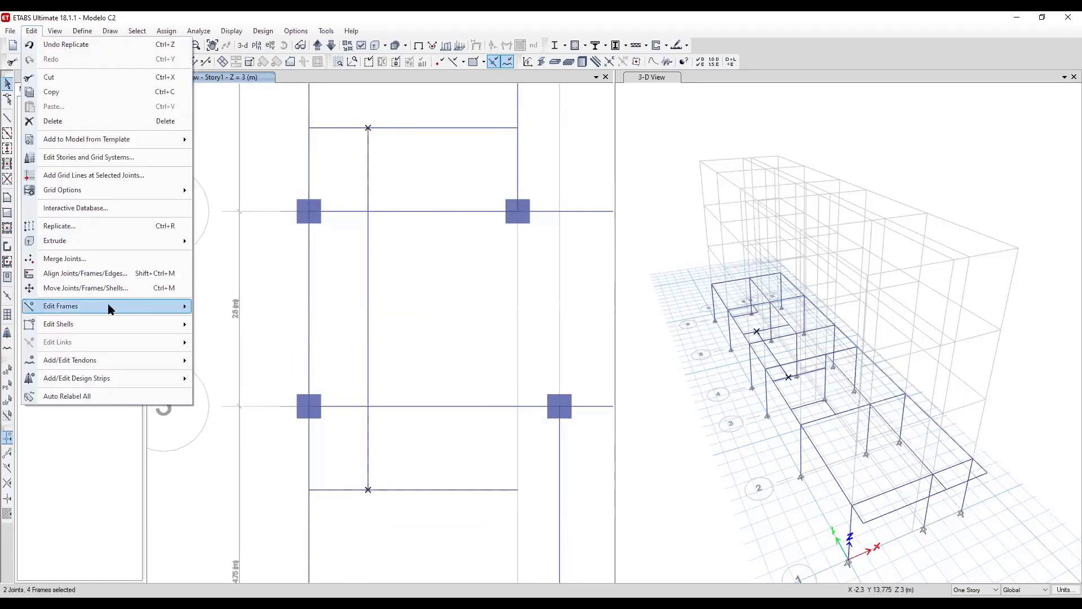
mouse_move(144, 305)
click(248, 307)
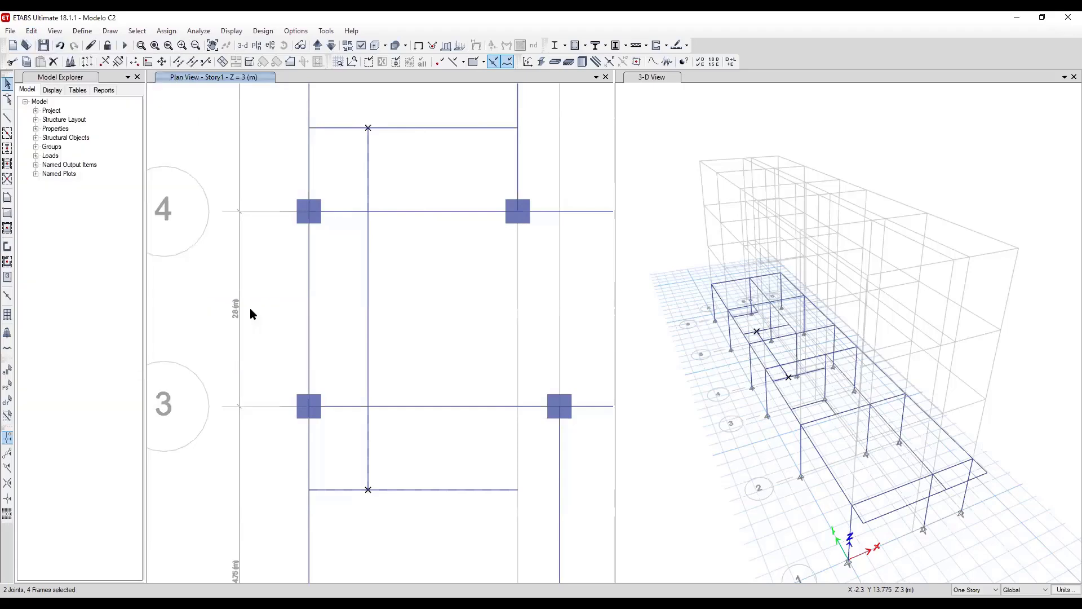
click(652, 345)
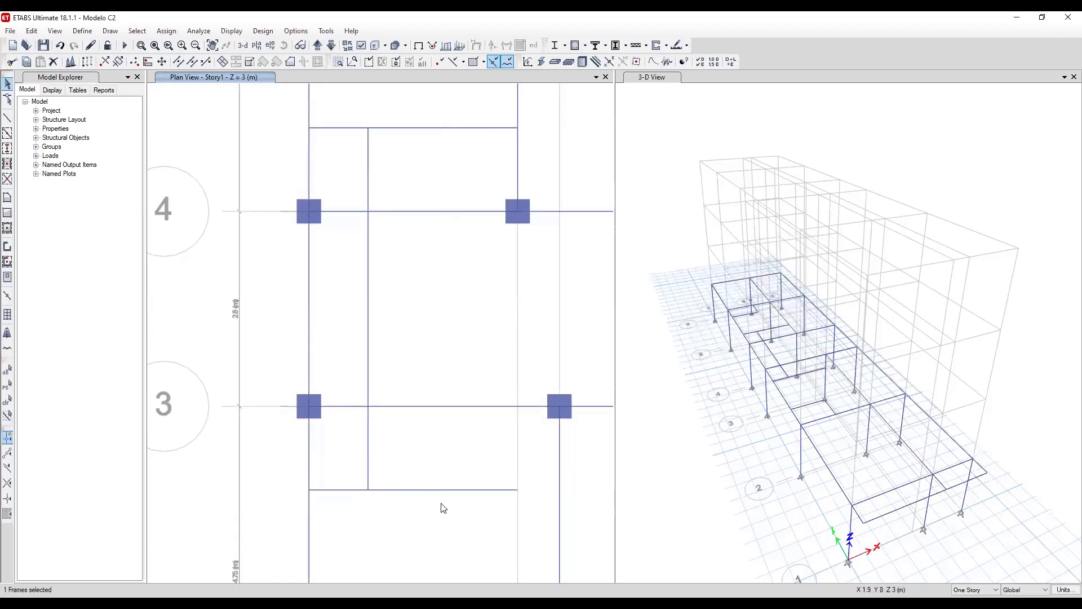
key(Delete)
Replicate the row 6 beam segment between grids C and D once with a dy of -1 m.
scroll(258, 449, down, 5)
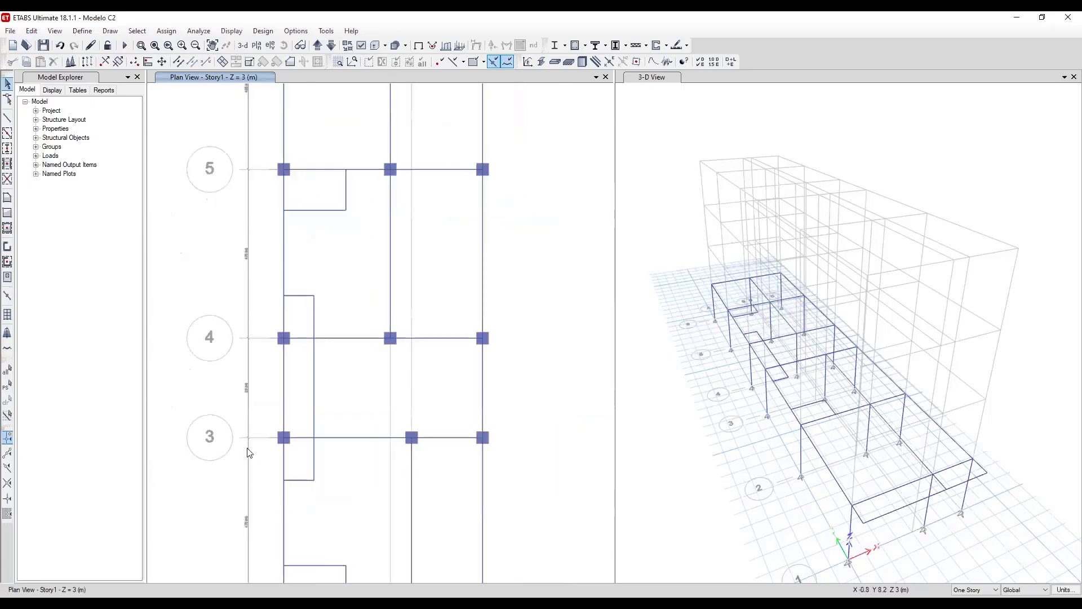
scroll(400, 339, up, 4)
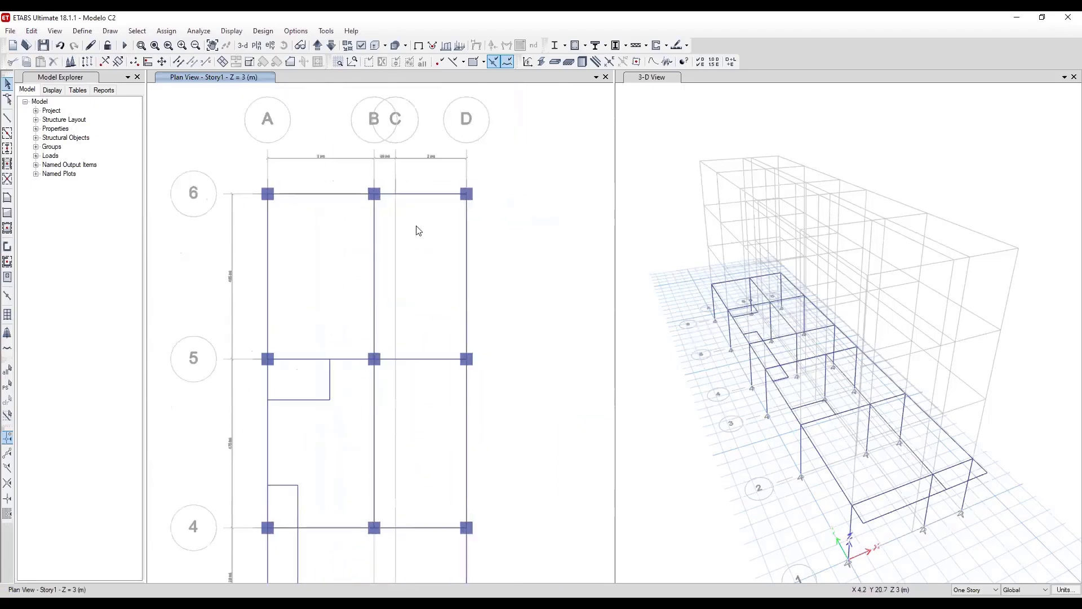
key(alt+Tab)
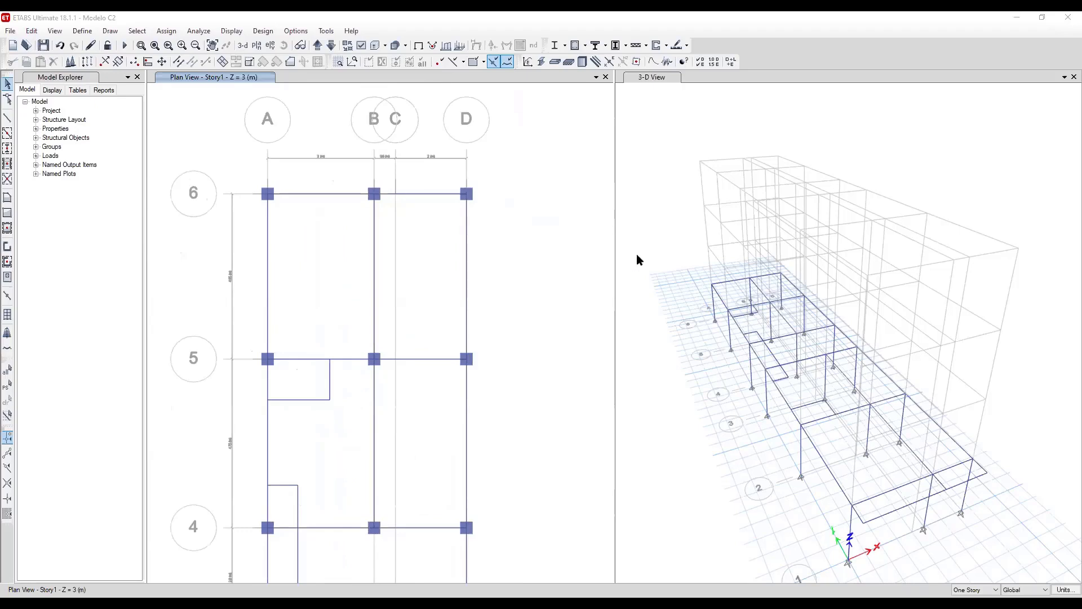
scroll(541, 260, up, 4)
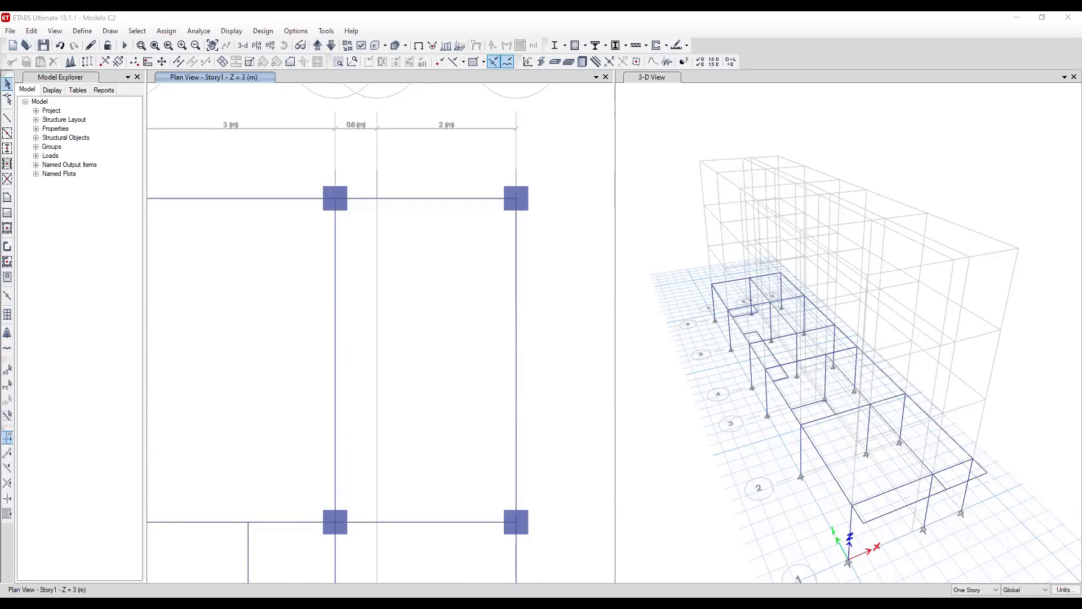
click(432, 183)
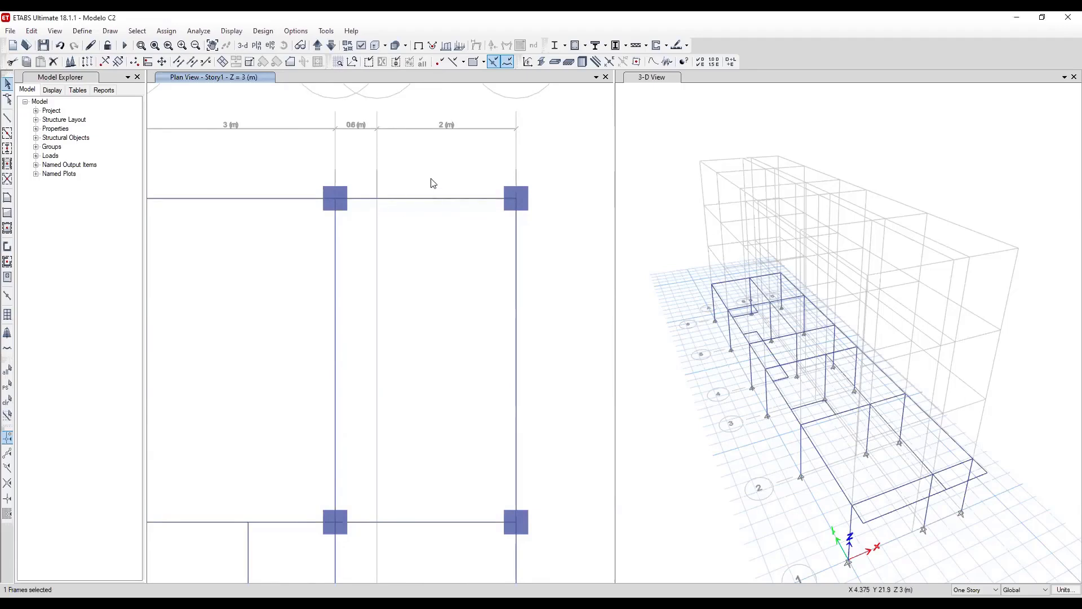
click(32, 30)
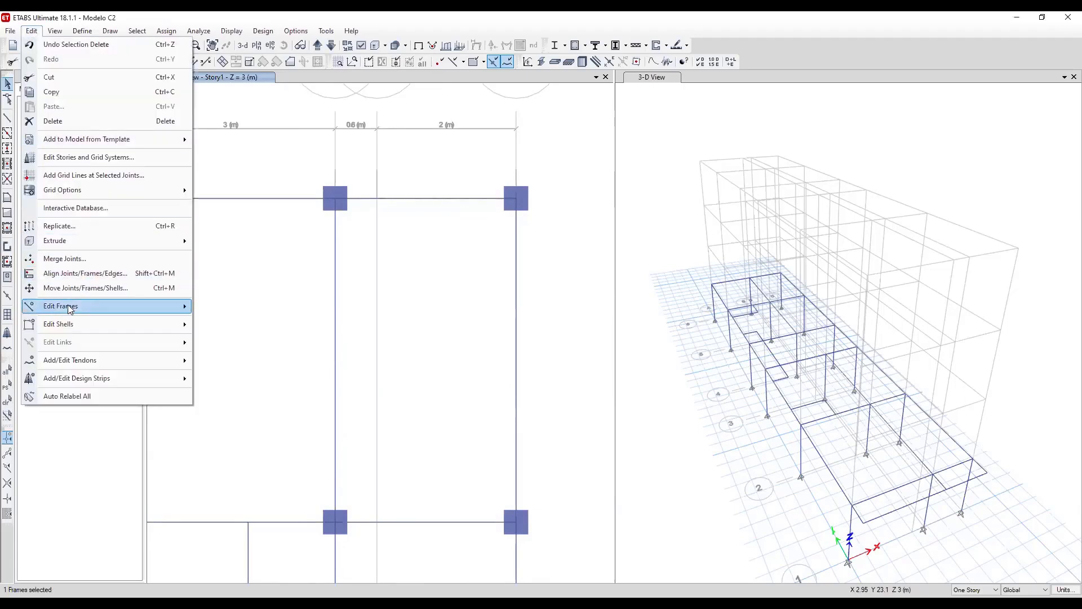
click(98, 225)
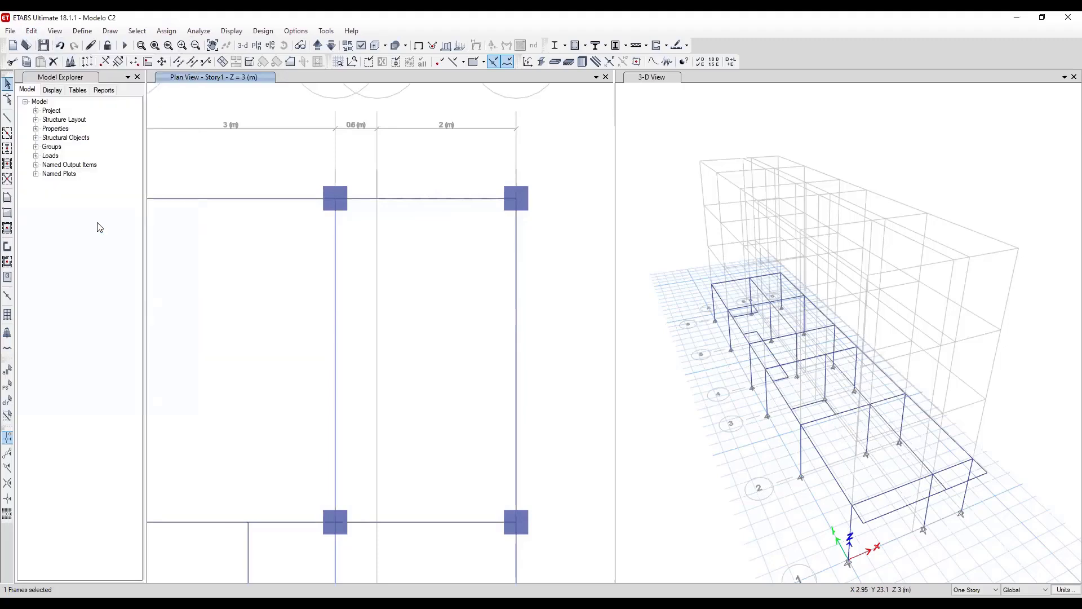
drag(768, 254, 719, 255)
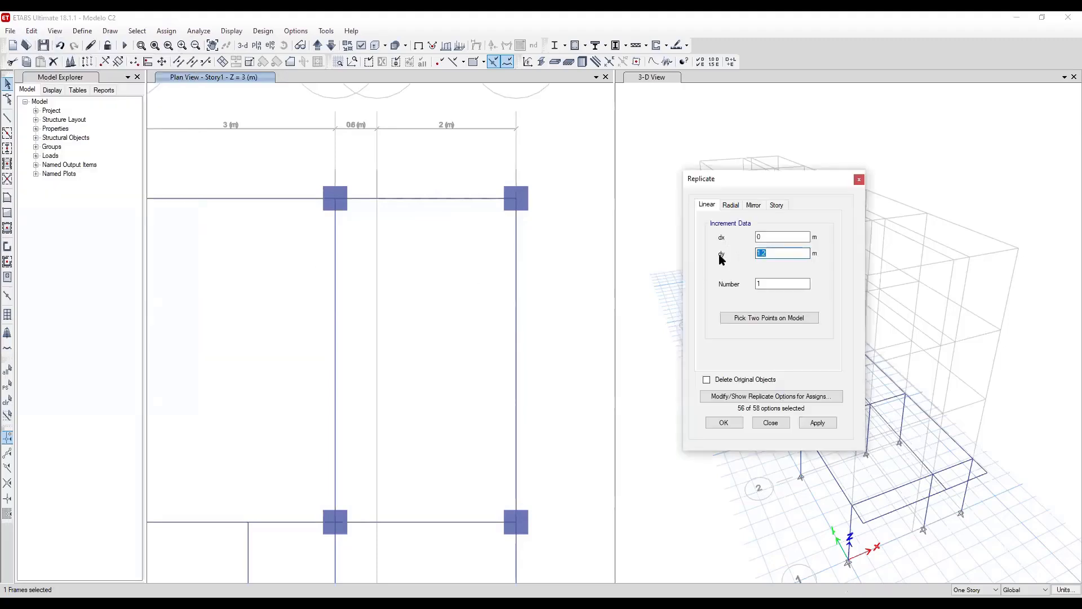
text(-1)
click(737, 423)
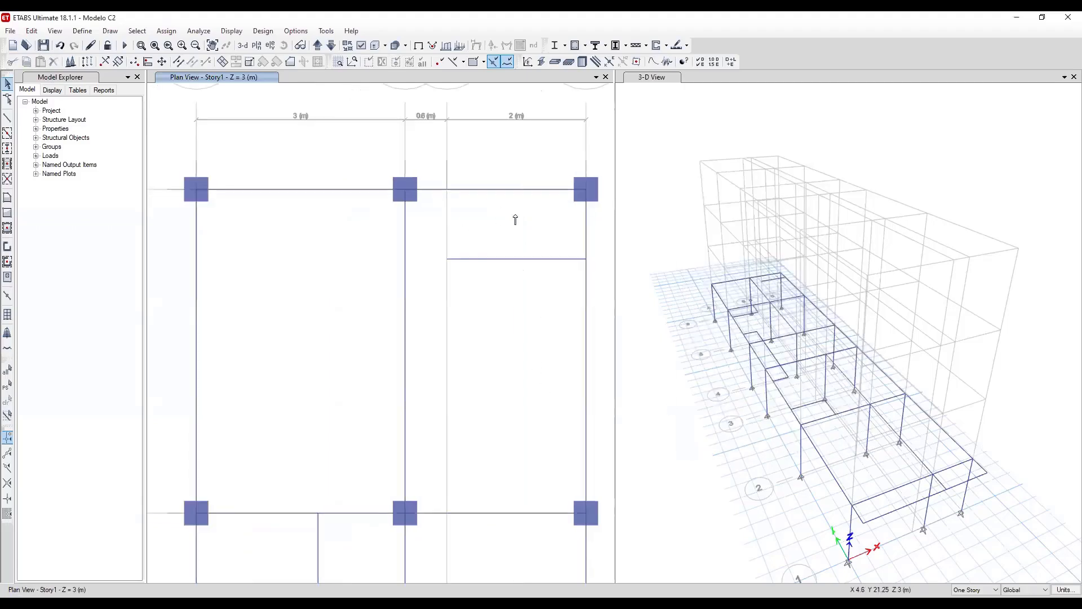
Join the two beam segments meeting at grid C on row 6, and likewise the two on row 5.
click(447, 189)
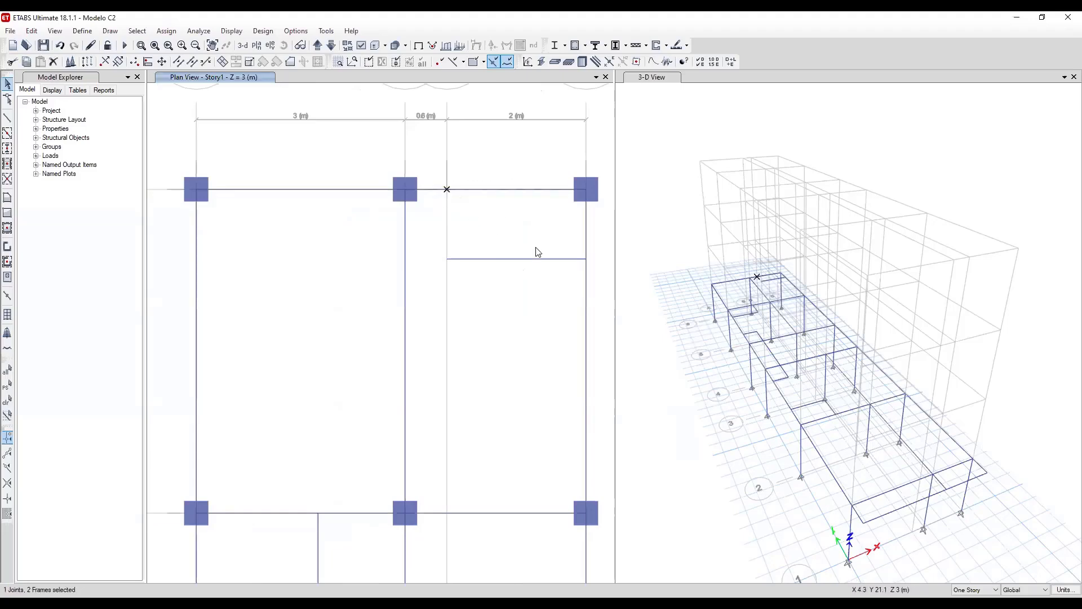
click(32, 31)
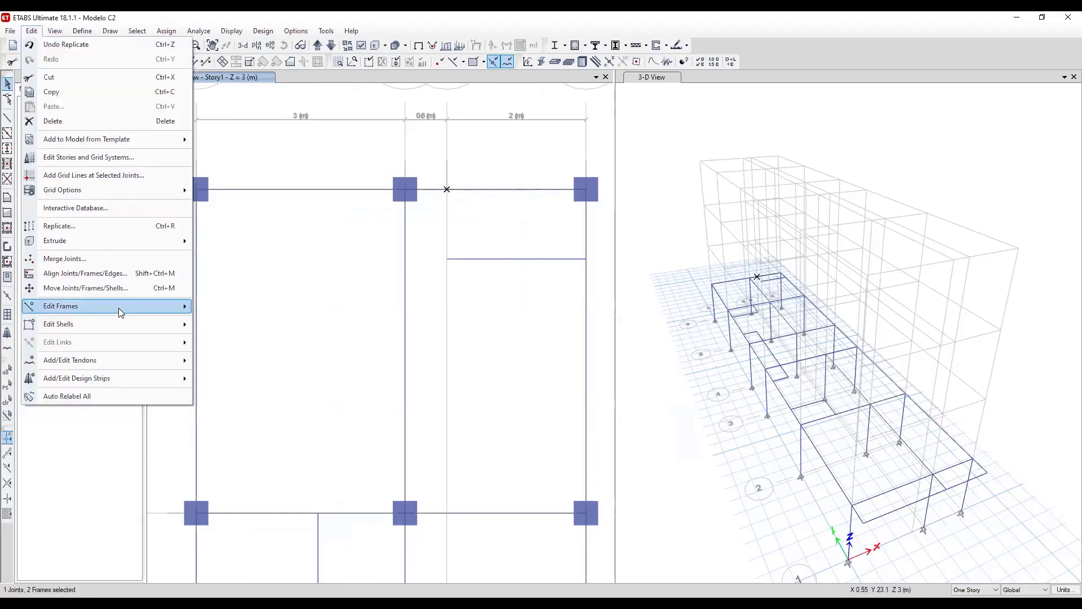
mouse_move(121, 308)
click(236, 321)
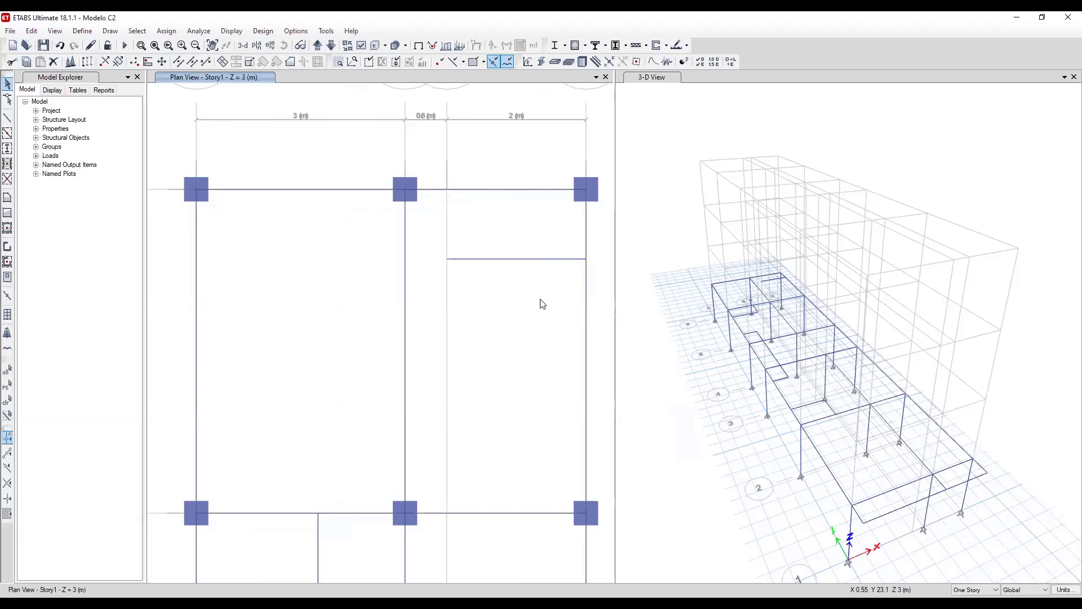
click(447, 512)
click(32, 31)
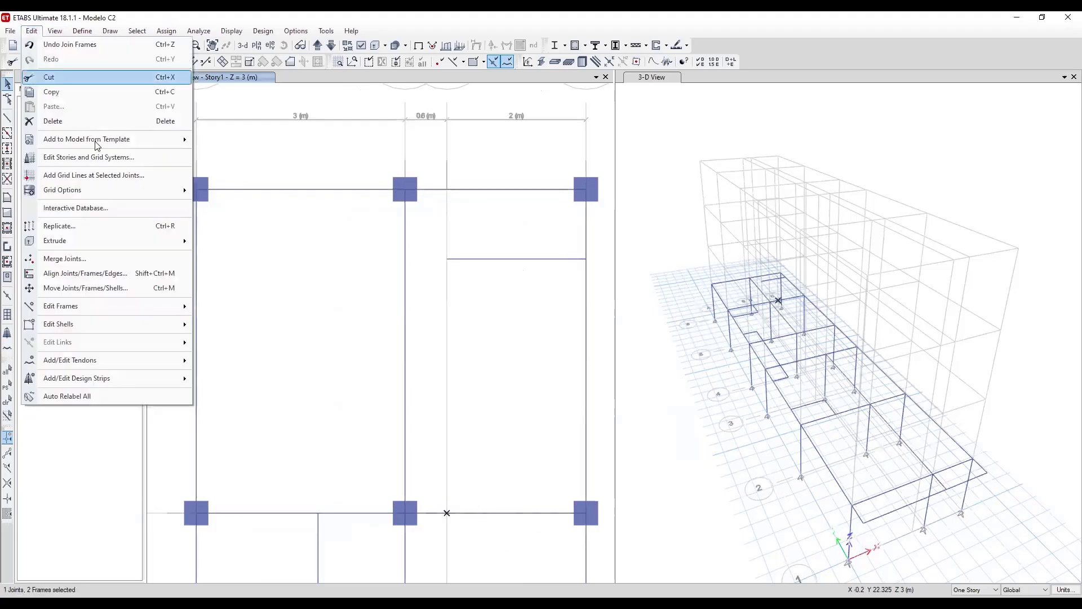
mouse_move(114, 306)
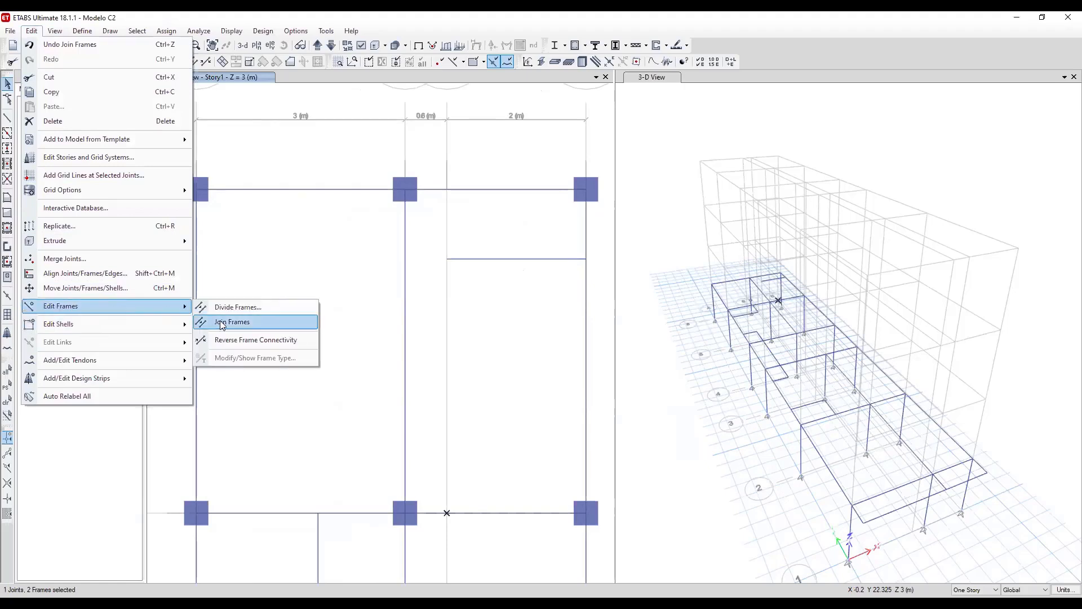
click(248, 322)
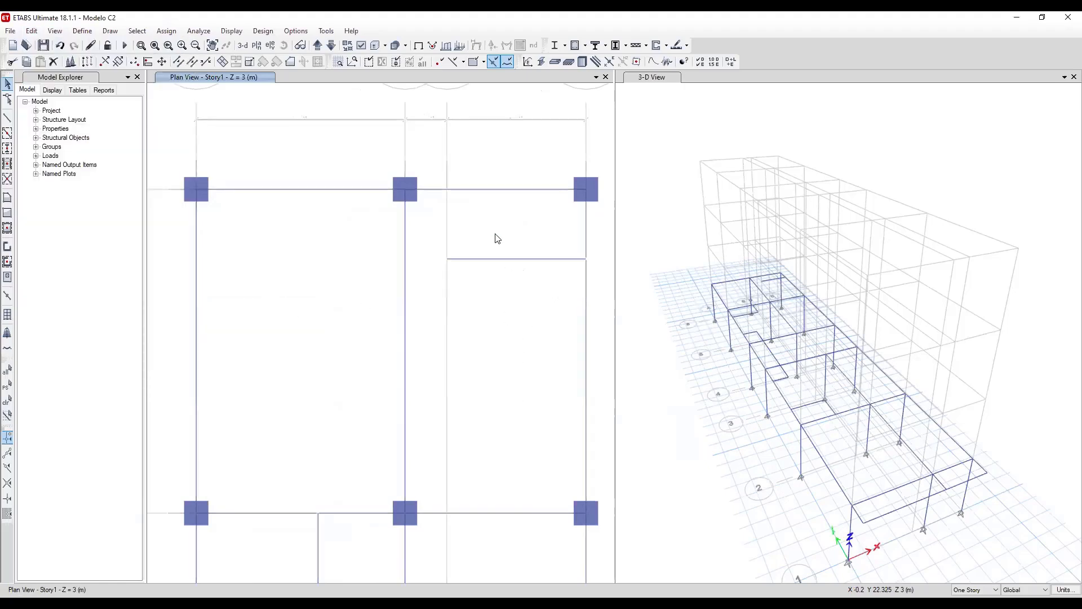
Delete the short beam copy below row 6 and replicate the joined row 6 beam between grids B and D once with a dy of -1 m.
drag(529, 281, 492, 237)
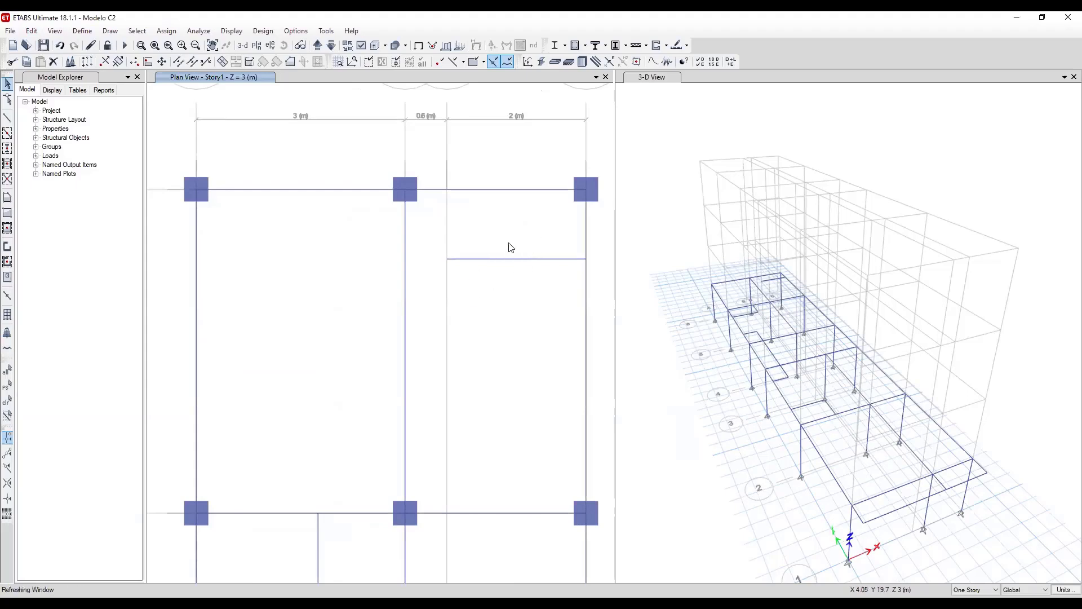
drag(499, 237, 467, 179)
click(32, 30)
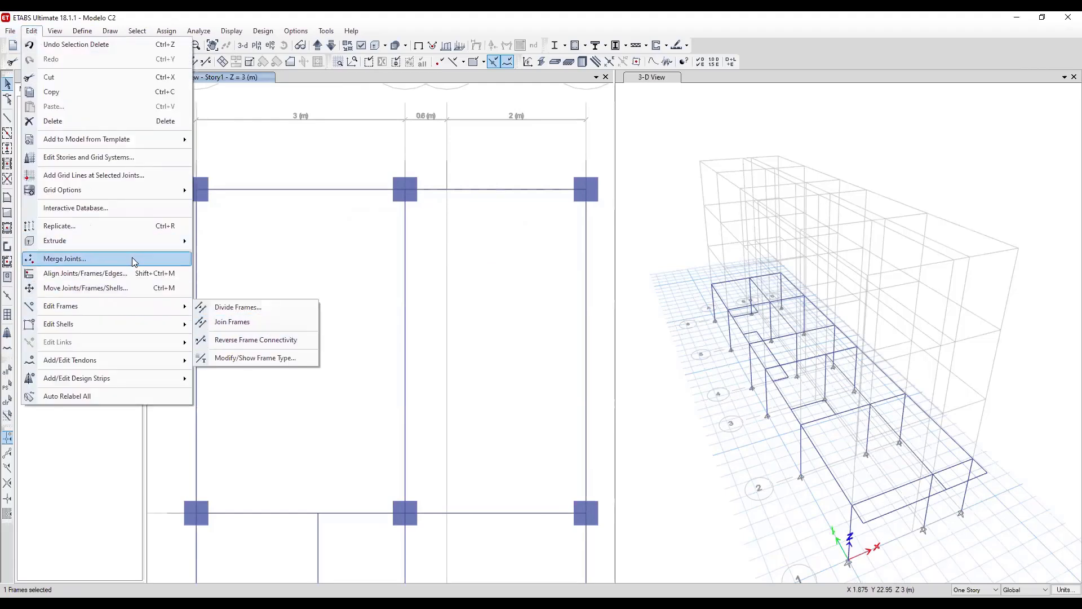
click(116, 228)
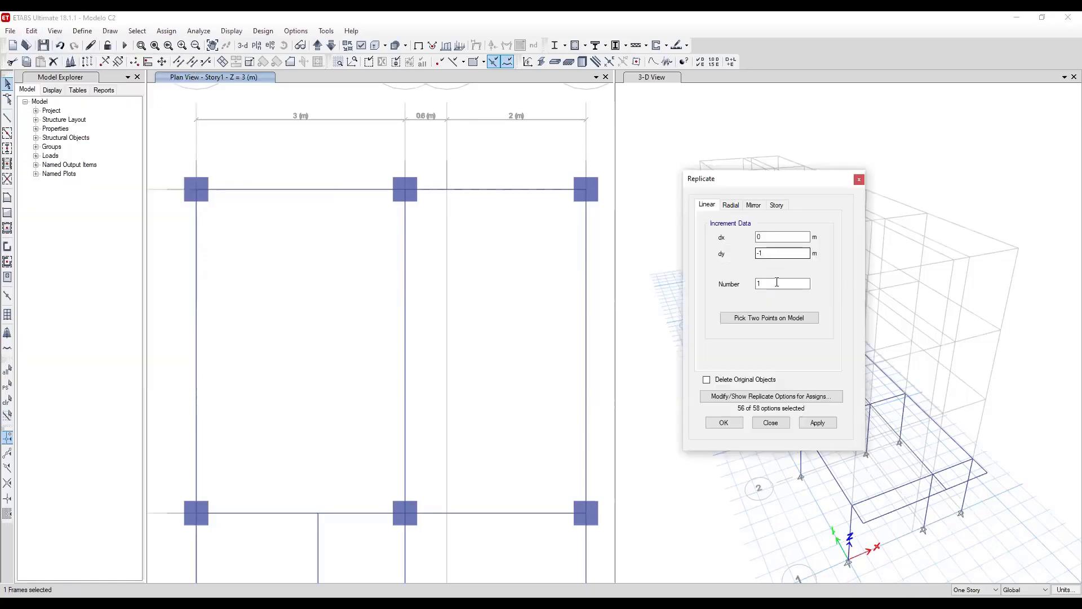
click(724, 424)
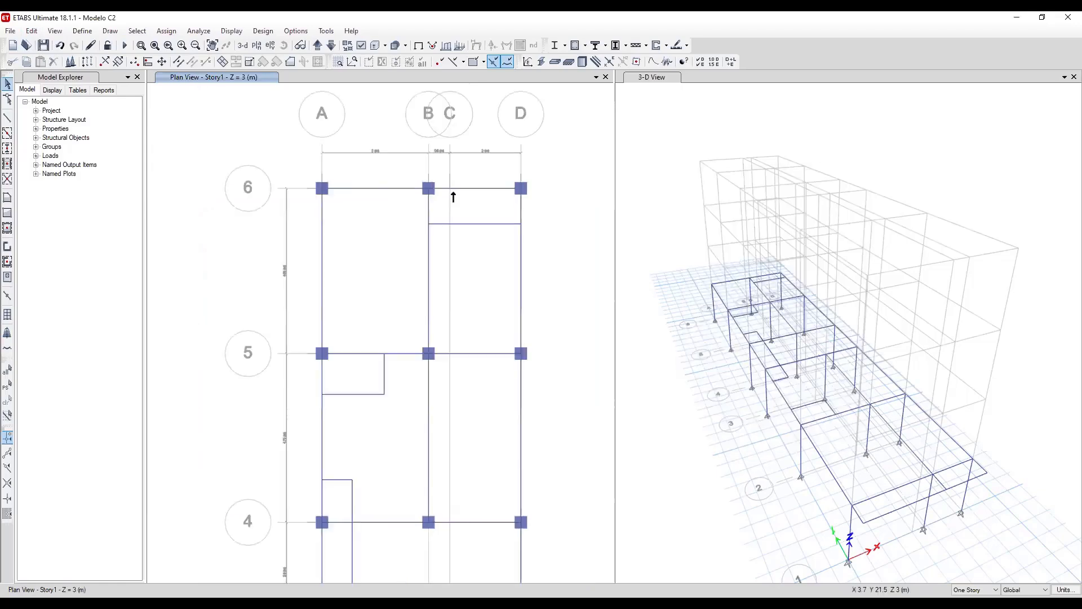
Replicate the grid D beam between rows 3 and 4 once with a dx of -3.15 m and no Y offset.
scroll(453, 197, down, 3)
middle_drag(544, 421, 543, 348)
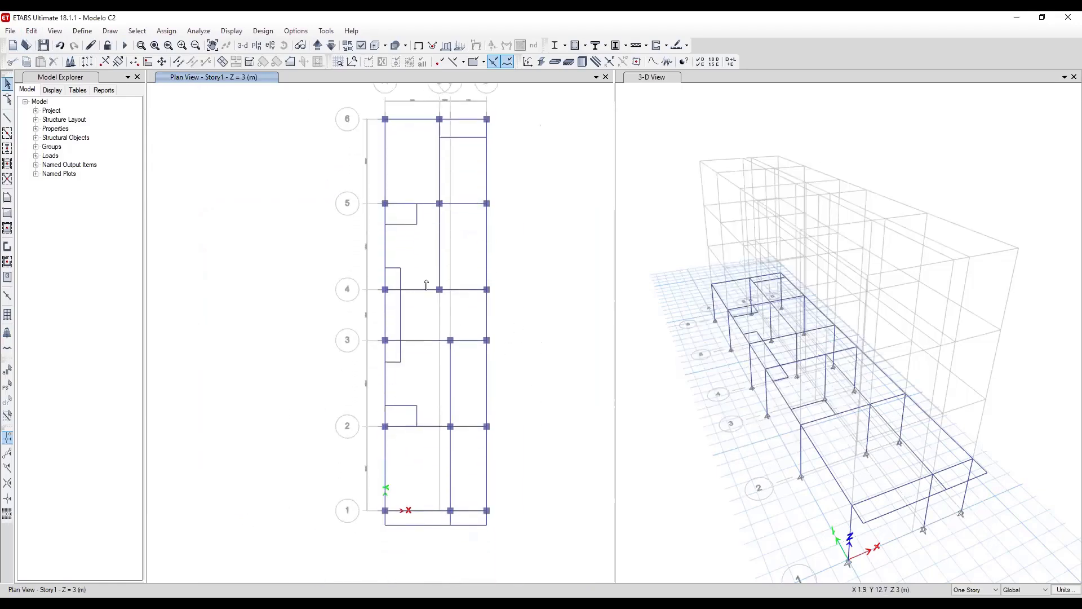
scroll(440, 291, up, 5)
middle_drag(526, 387, 477, 324)
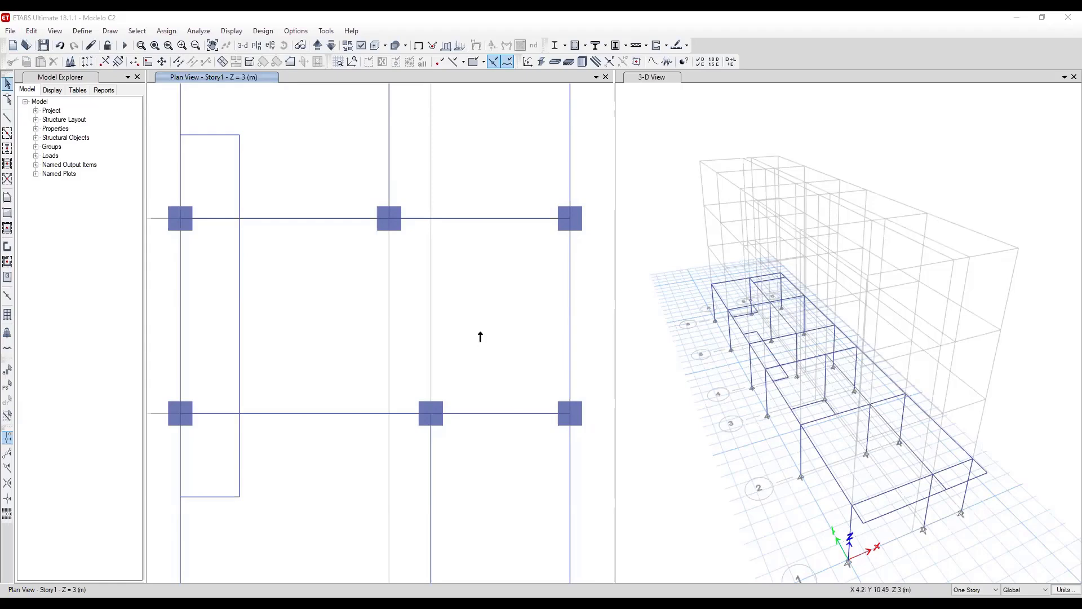
mouse_move(481, 312)
middle_down()
mouse_move(515, 312)
mouse_move(486, 306)
middle_up()
click(575, 318)
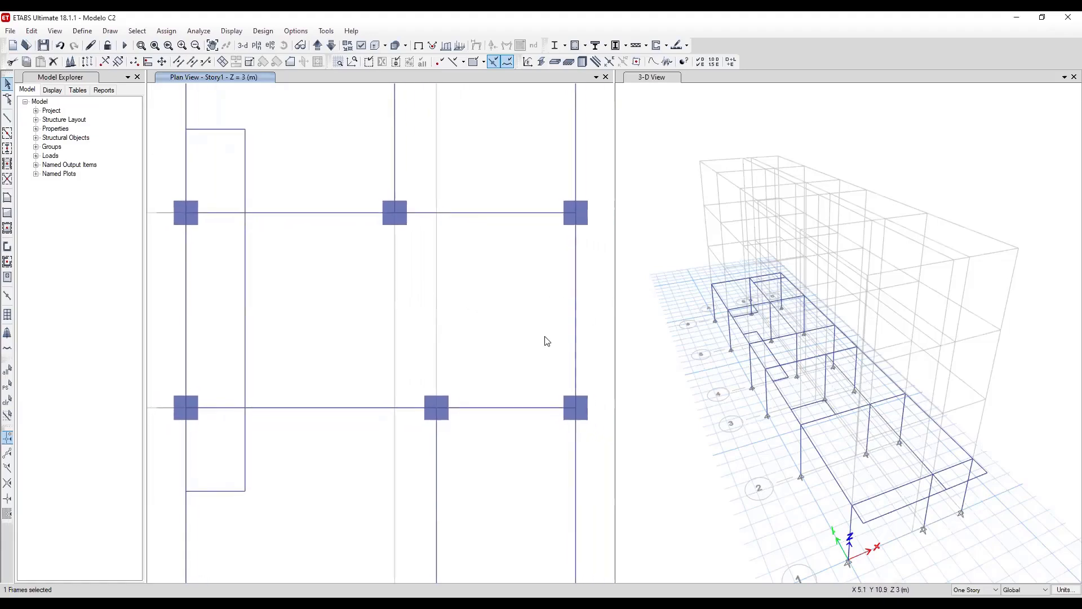
click(31, 31)
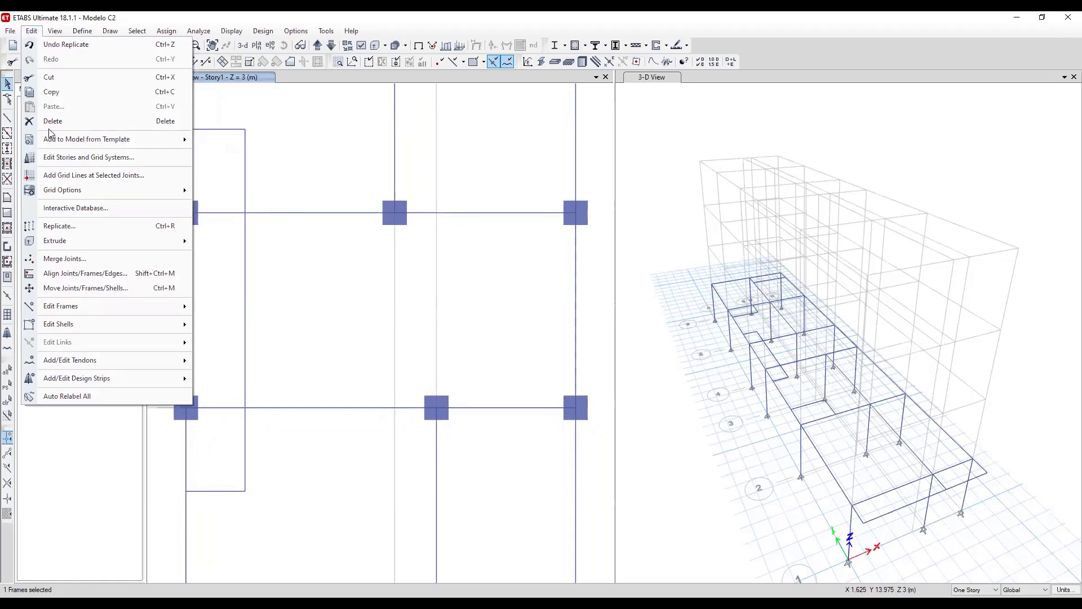
click(71, 228)
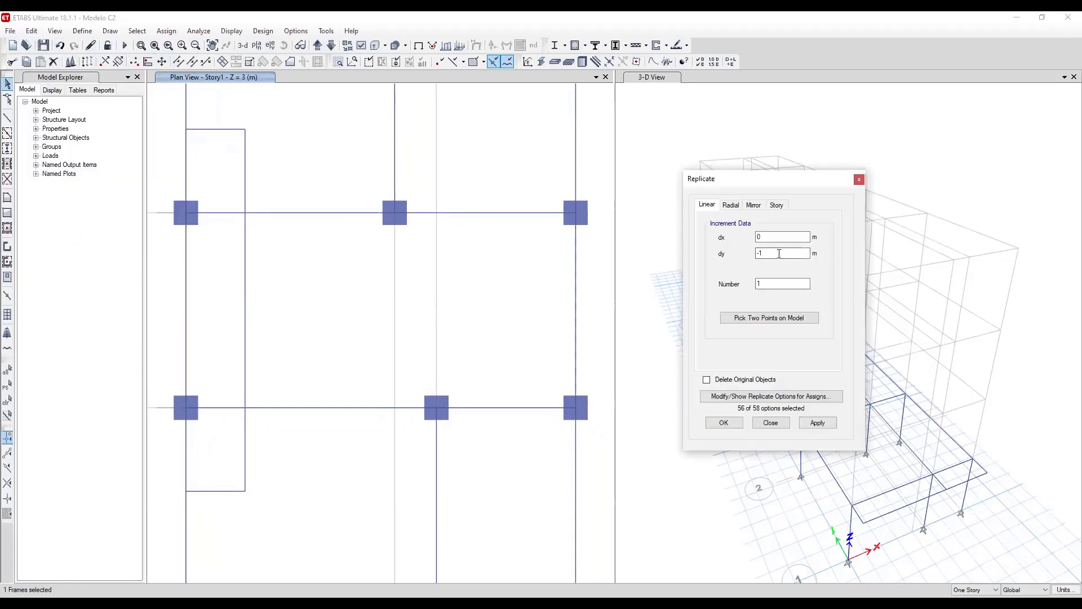
click(772, 236)
text(-3.15)
click(723, 426)
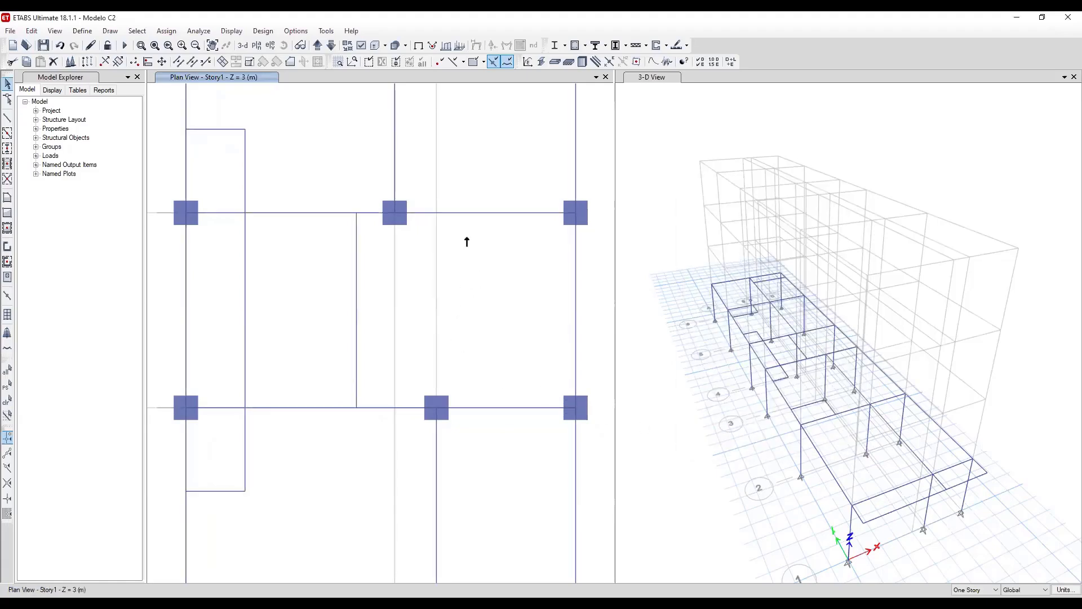
scroll(466, 241, down, 5)
scroll(445, 403, up, 1)
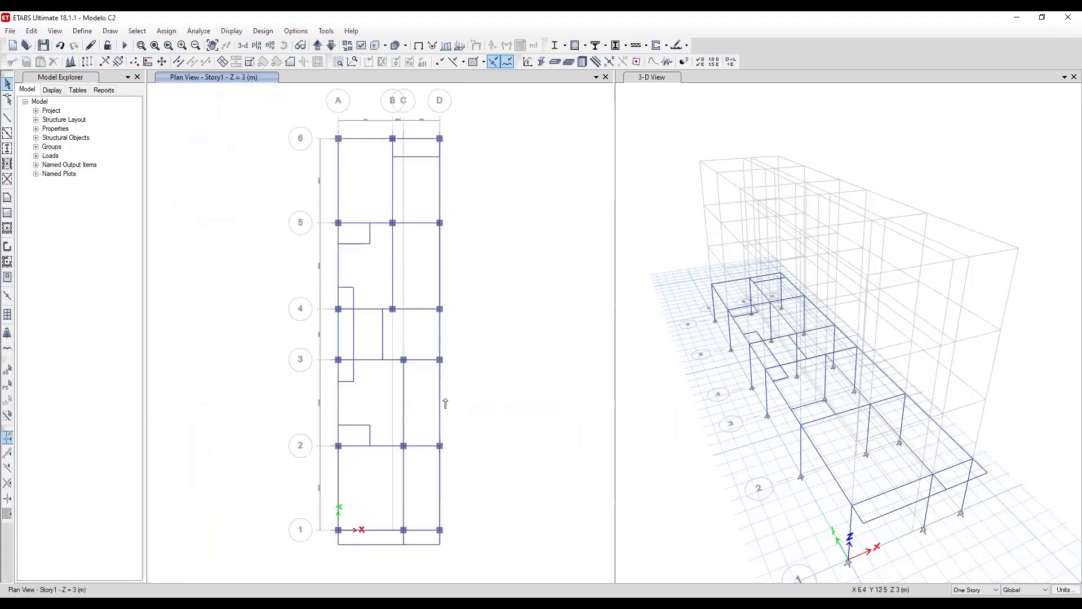
scroll(435, 505, up, 3)
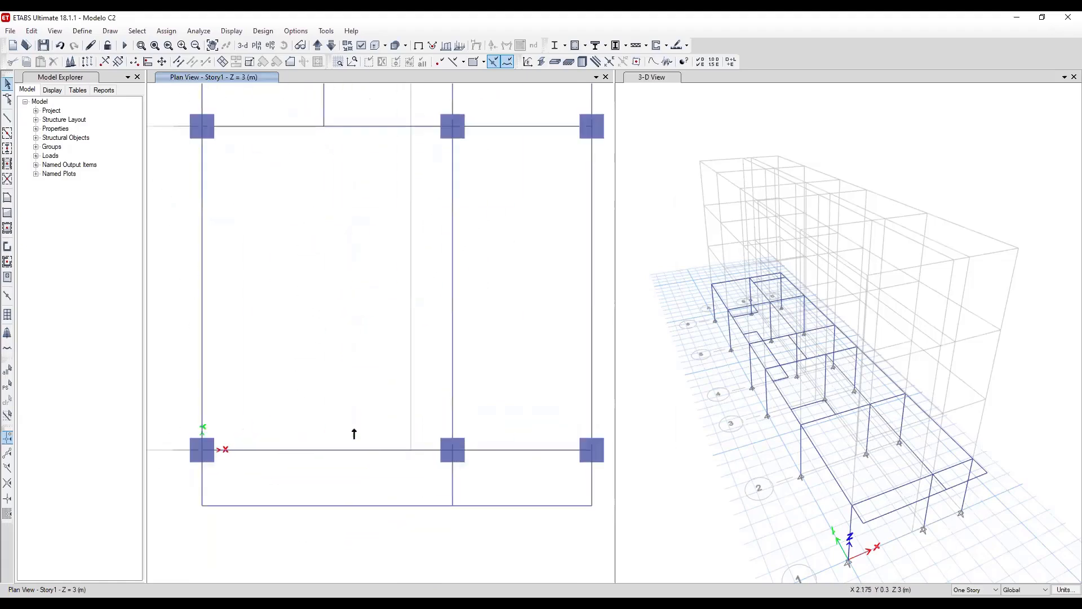
scroll(366, 435, down, 2)
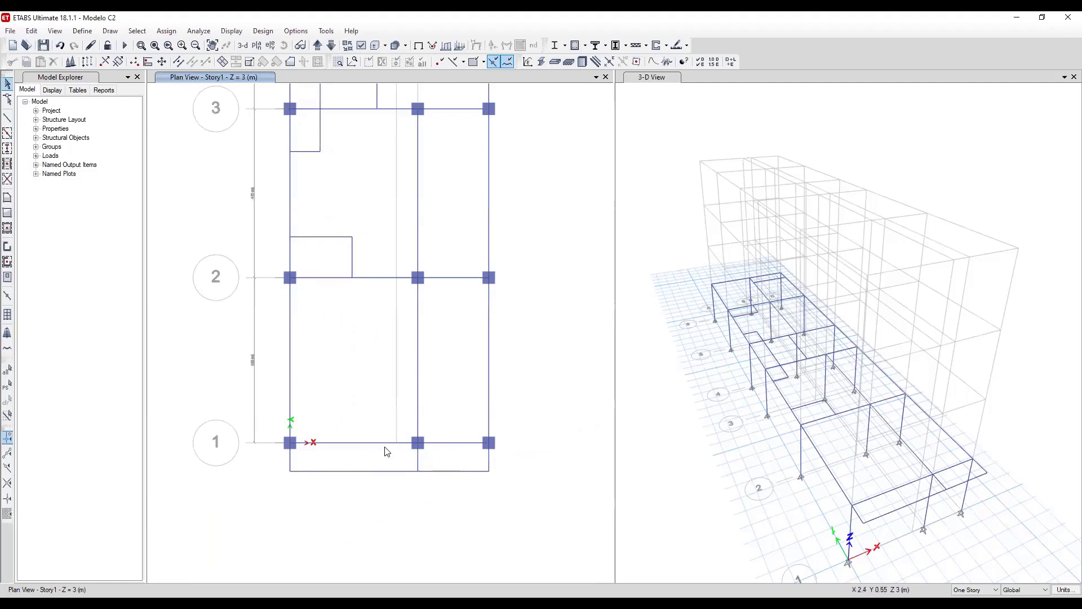
scroll(383, 454, up, 2)
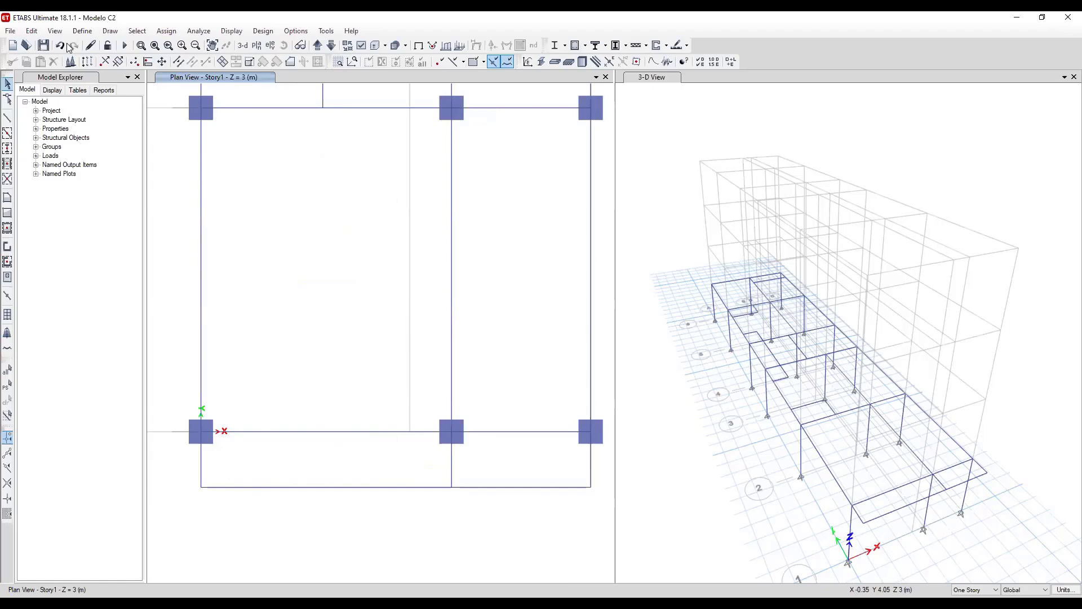
Copy the Aligerado 1 Dir. (X) slab property as Aligerado 1 Dir. (Y), with its rib direction parallel to Local 2 Axis.
click(81, 32)
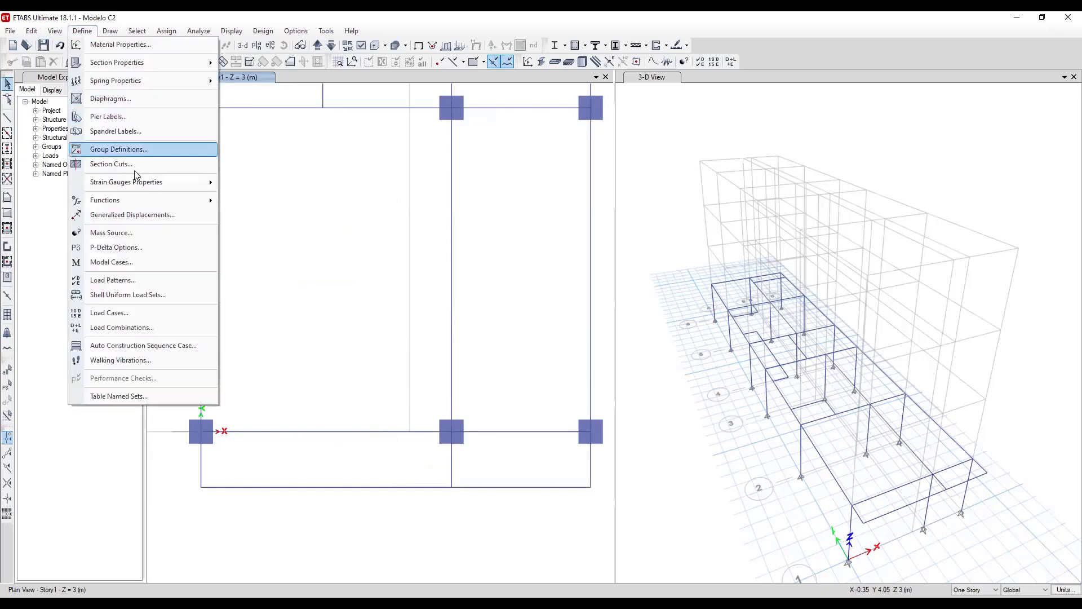
mouse_move(195, 64)
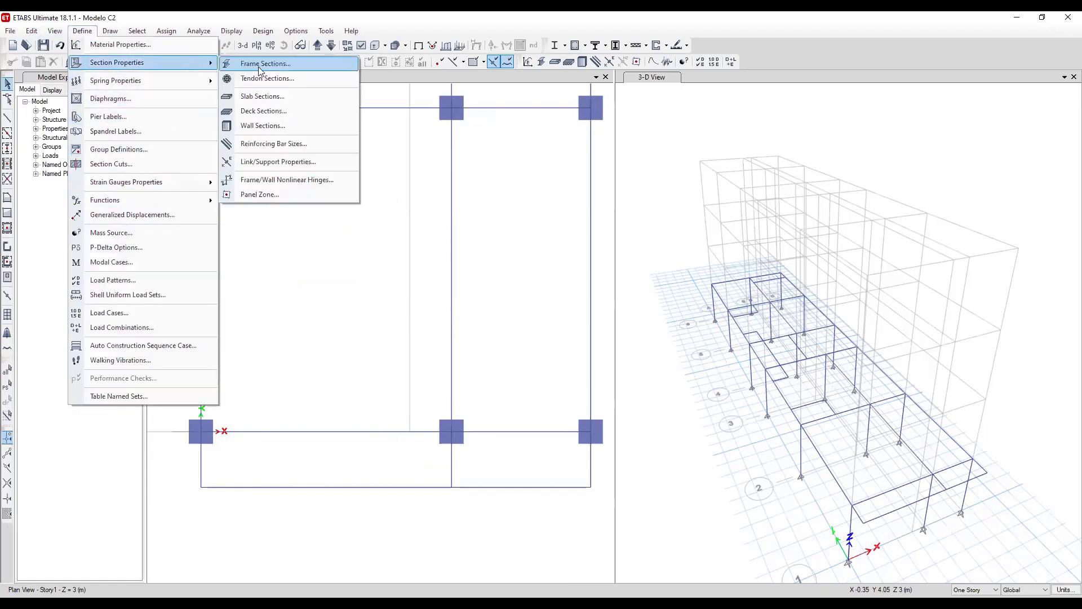
click(262, 97)
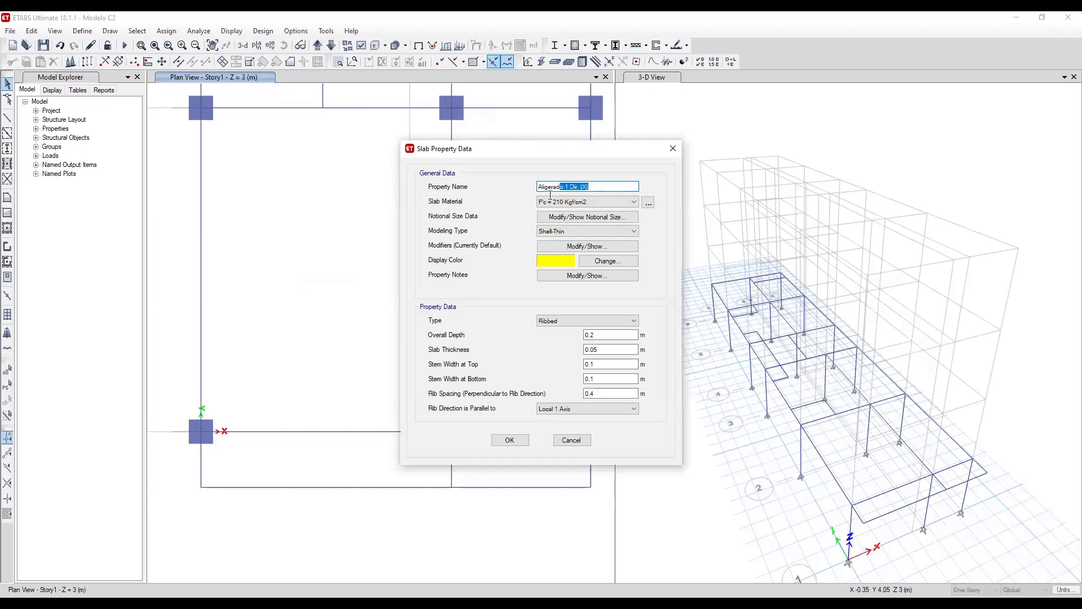
click(566, 441)
click(614, 285)
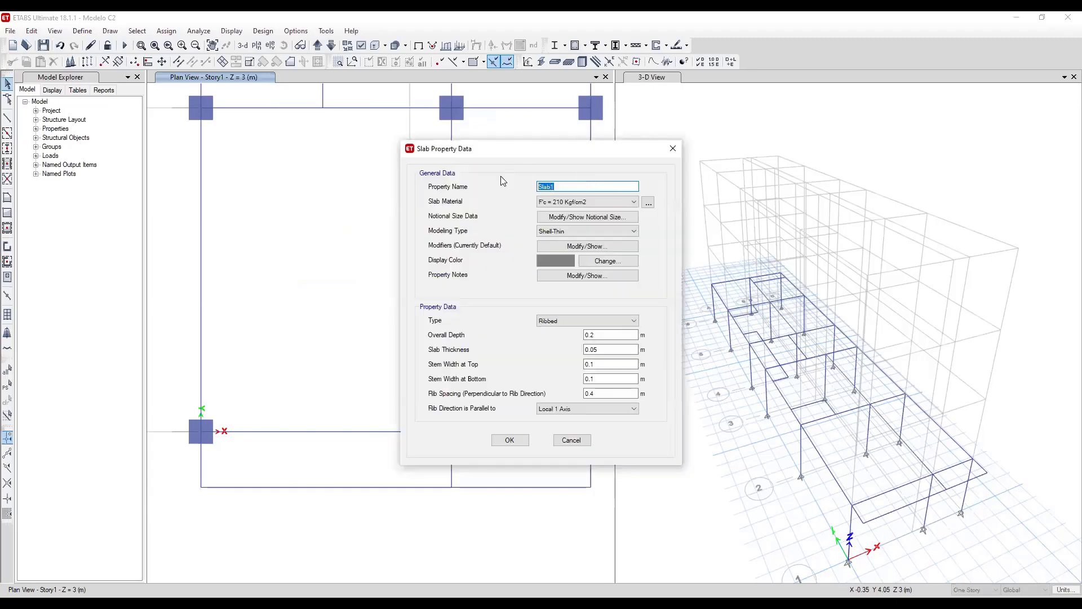
text(Aligerado 1 Dir. (X))
click(574, 408)
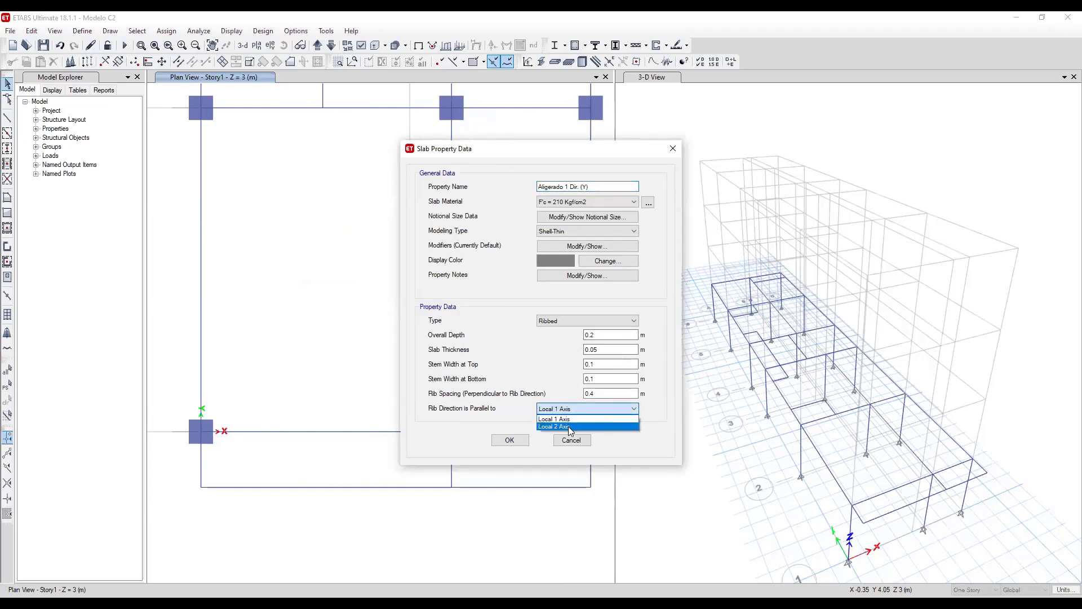
click(574, 425)
click(511, 440)
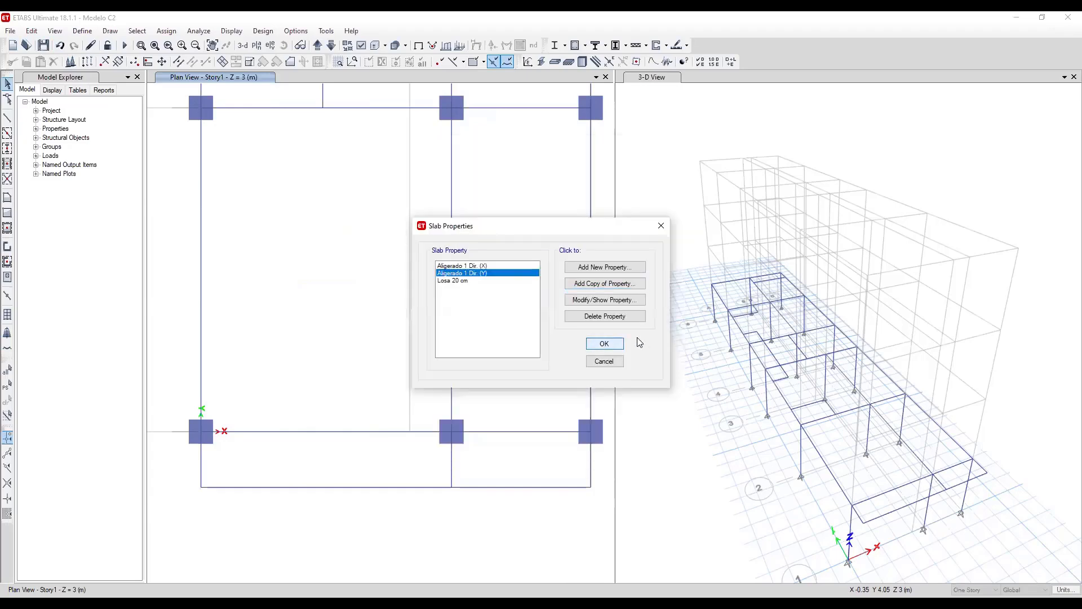
Accept the slab property definitions and save the model.
click(603, 344)
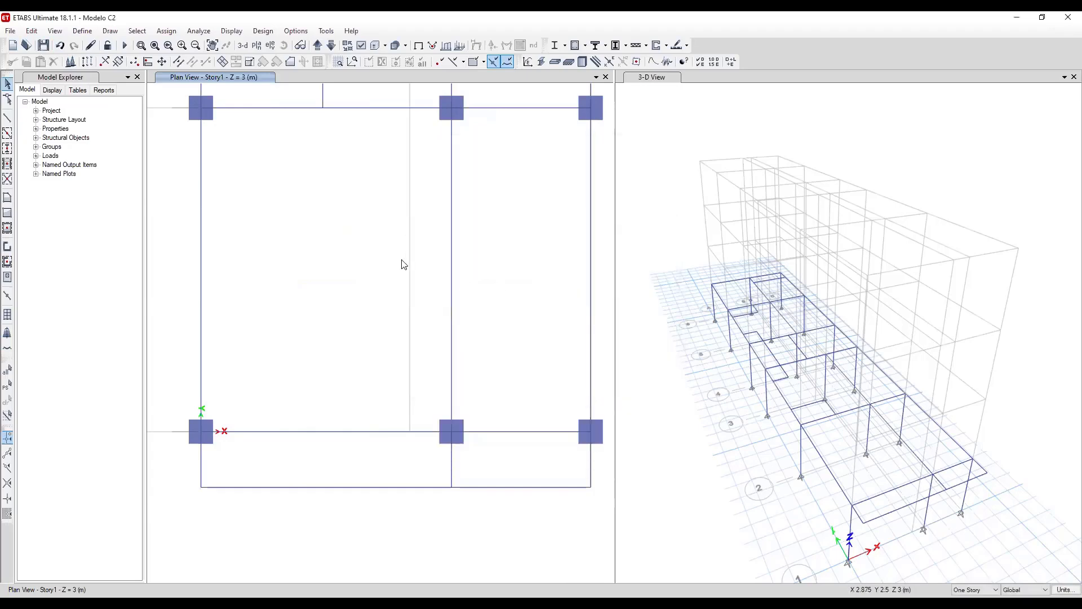
click(41, 45)
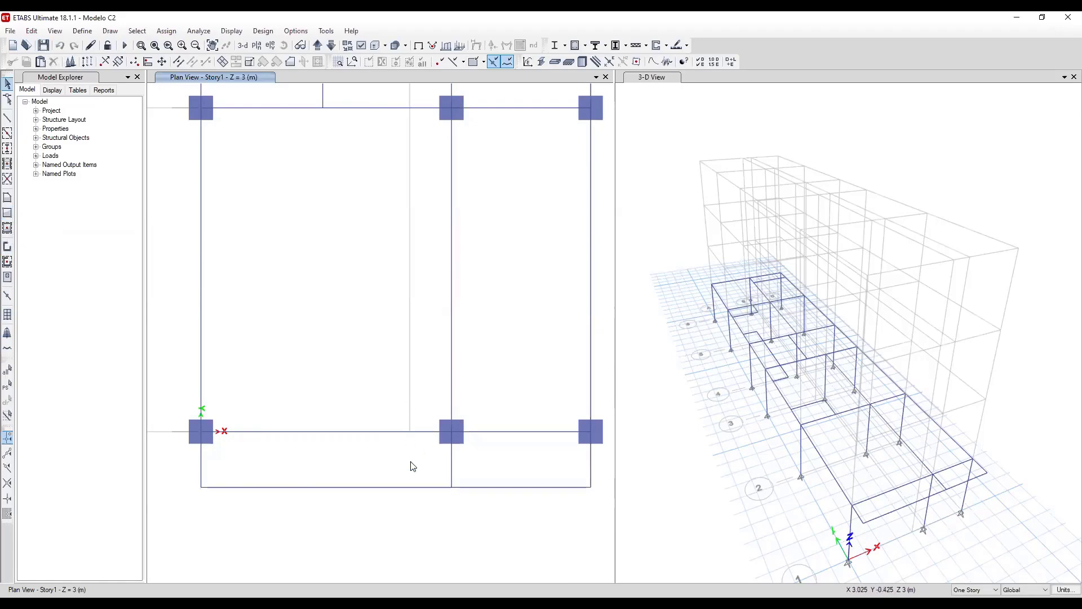
Join the two beam segments on row 1 that meet at the intermediate grid line between the first and second columns.
drag(411, 442, 396, 404)
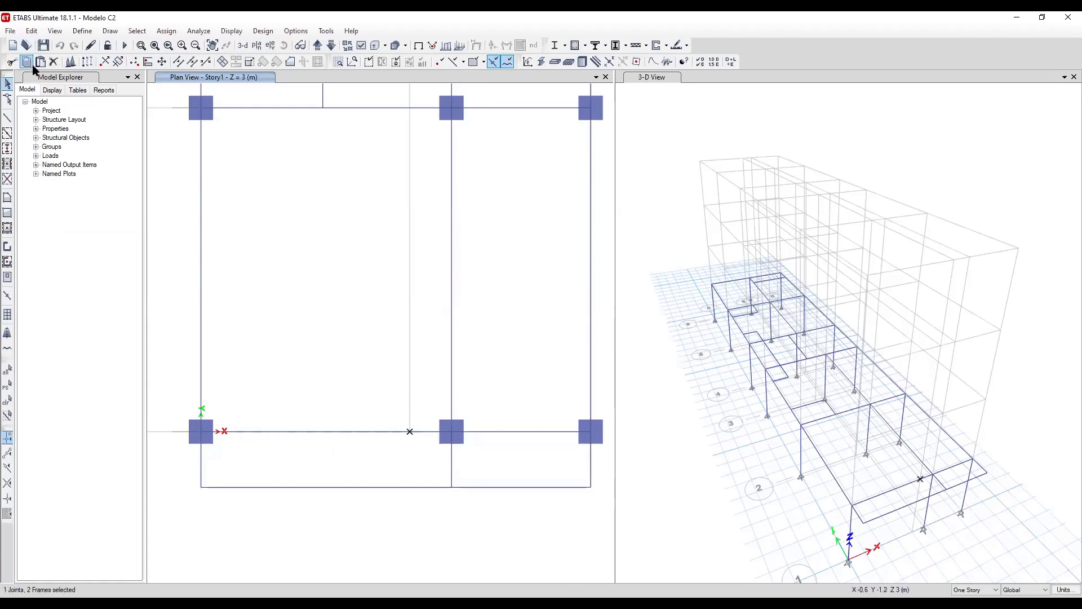
click(32, 31)
mouse_move(114, 308)
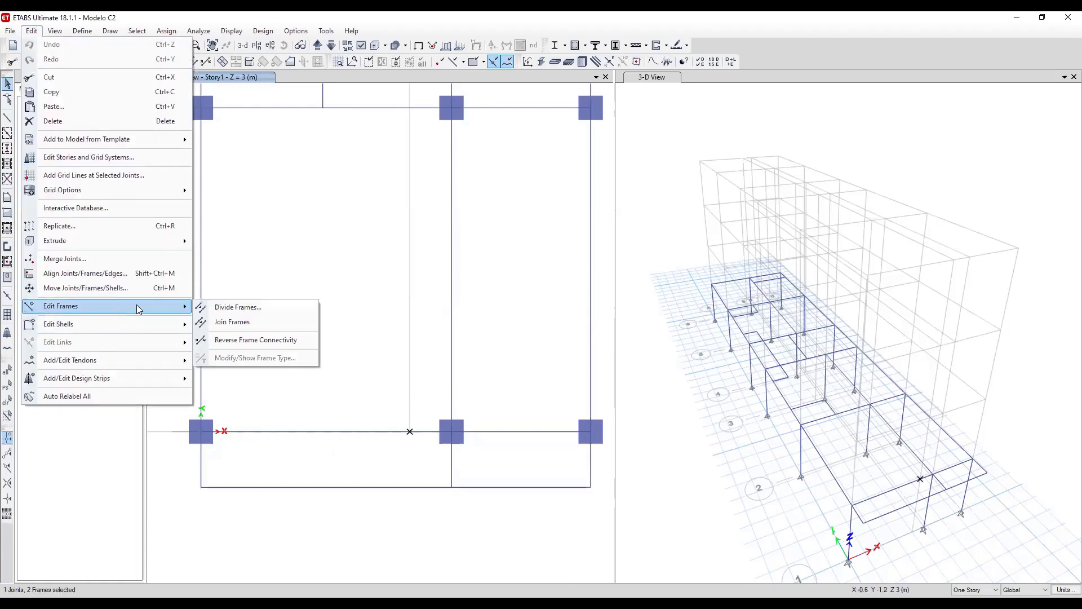
click(226, 322)
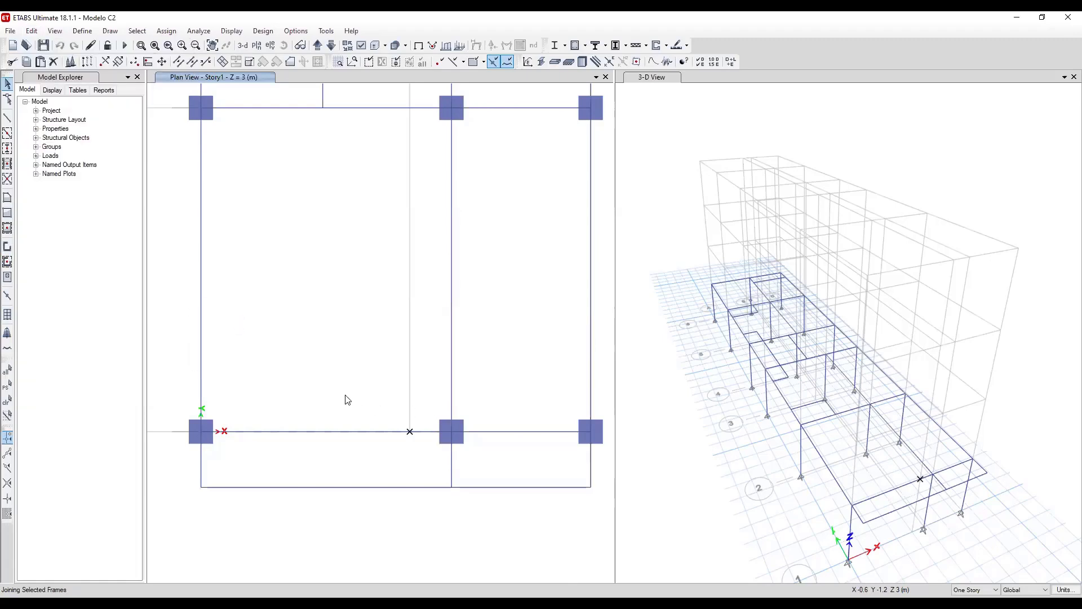
Join the two beam segments on row 2 that meet at the intermediate grid line between the first and second columns.
middle_drag(391, 406, 409, 328)
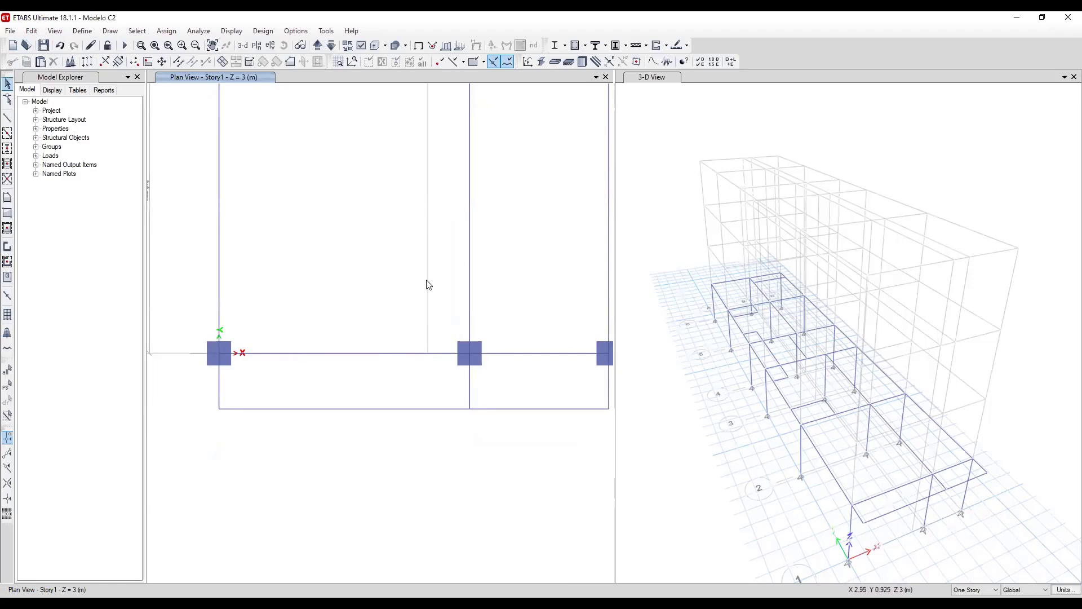
middle_drag(443, 196, 387, 252)
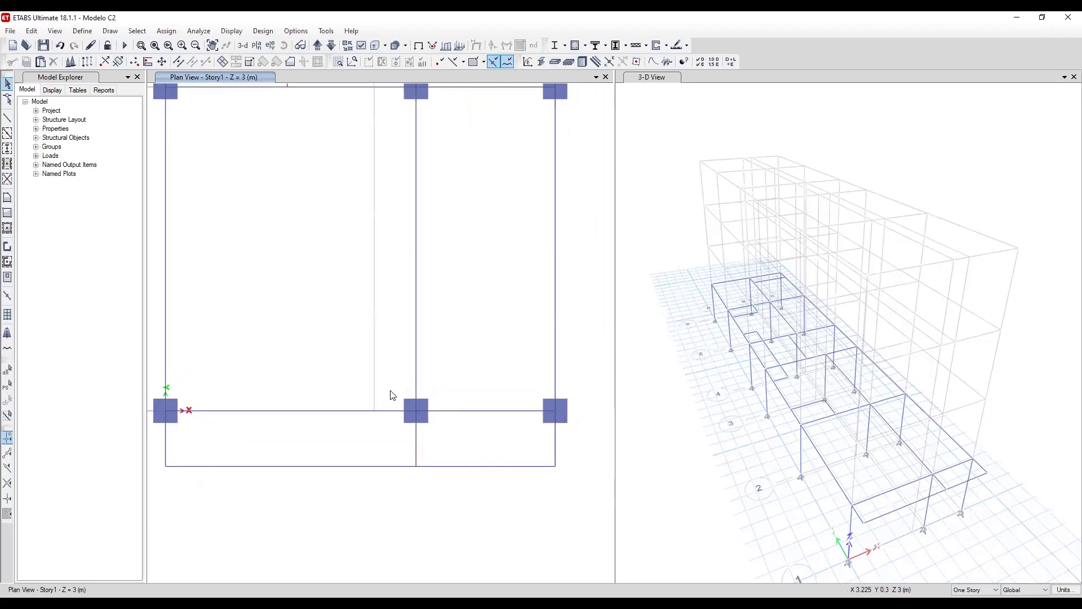
middle_drag(329, 385, 386, 285)
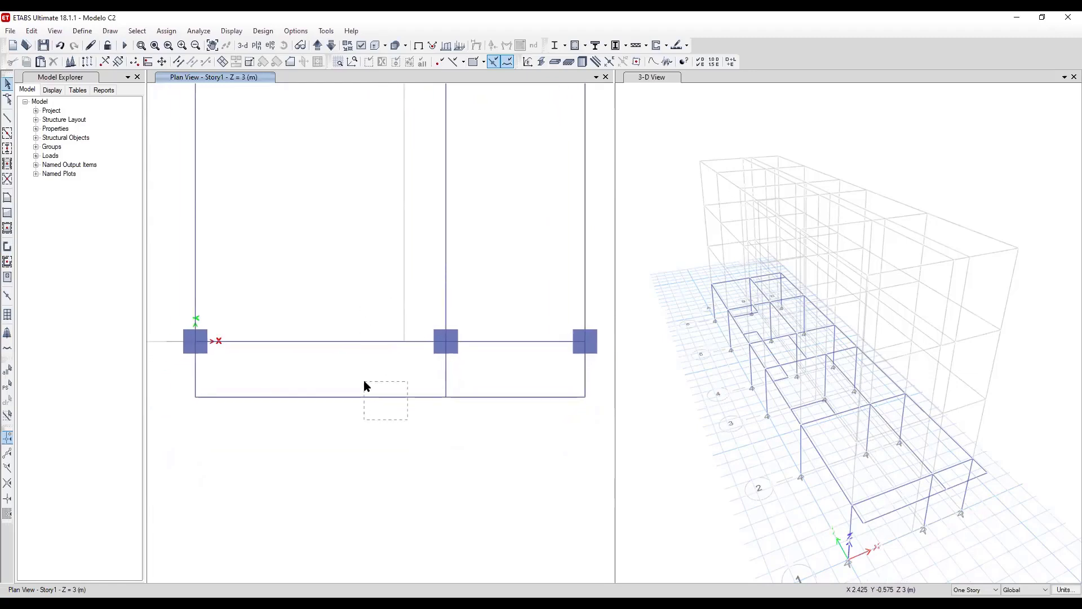
middle_drag(474, 194, 481, 478)
drag(430, 320, 392, 276)
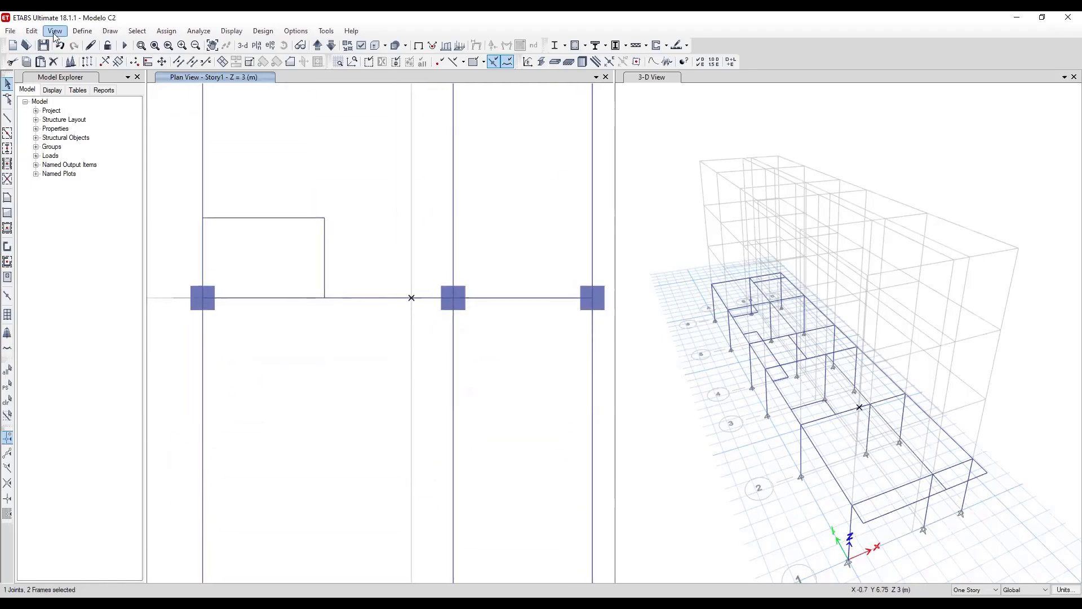
click(31, 31)
mouse_move(66, 307)
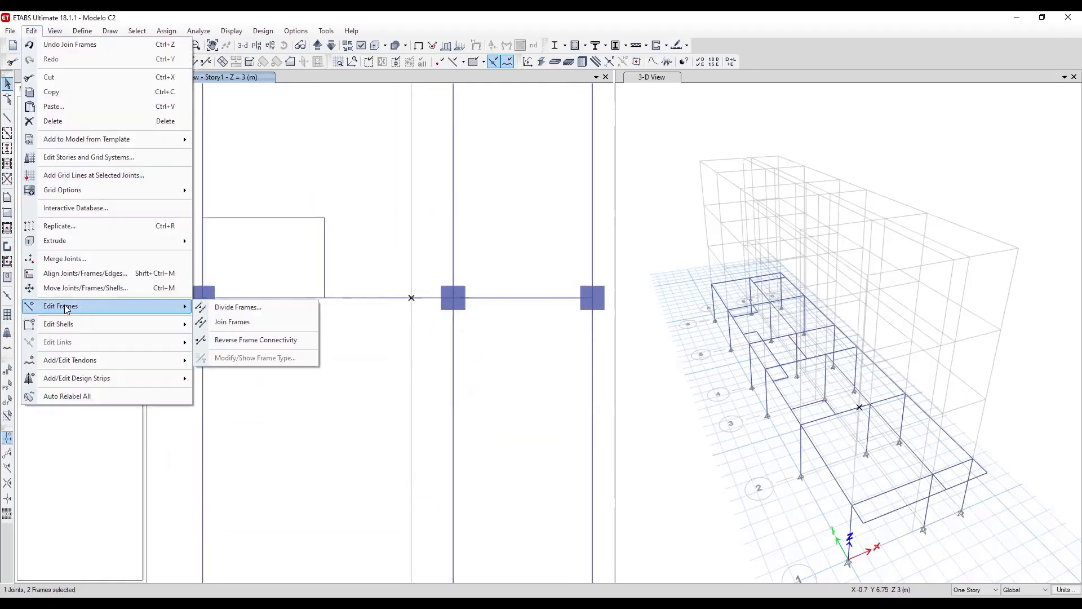
click(232, 322)
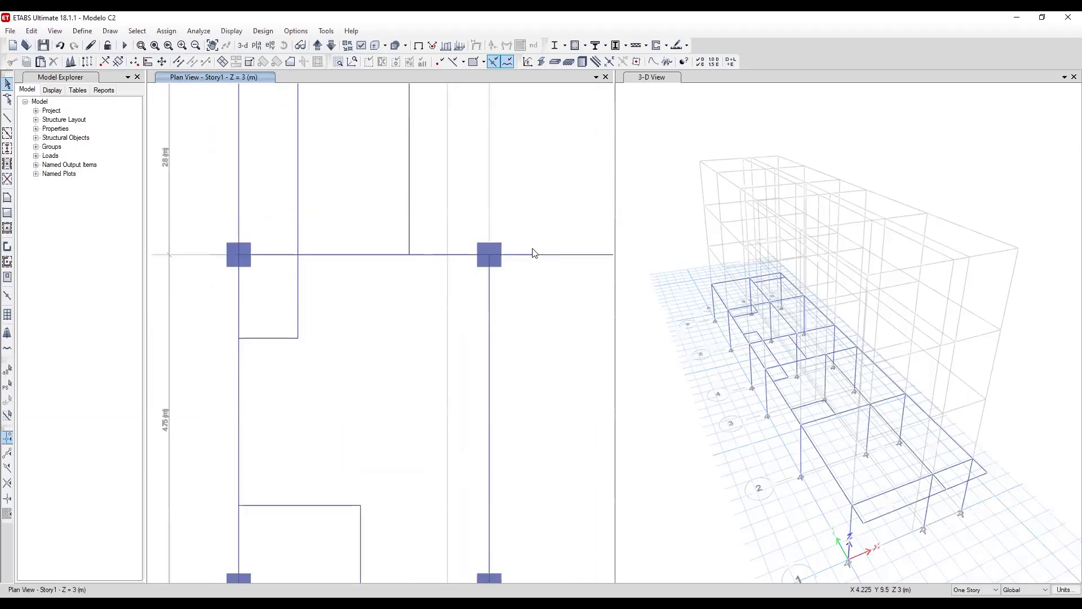
Join the two beam segments on row 3 that meet at the intermediate grid line between the first and second columns.
drag(471, 285, 436, 233)
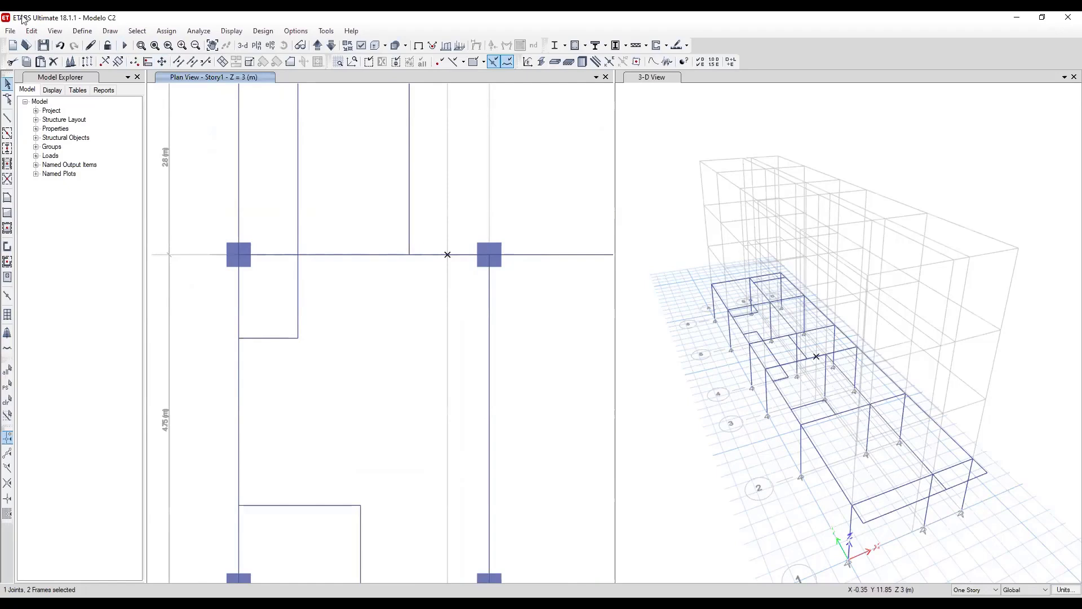
click(32, 30)
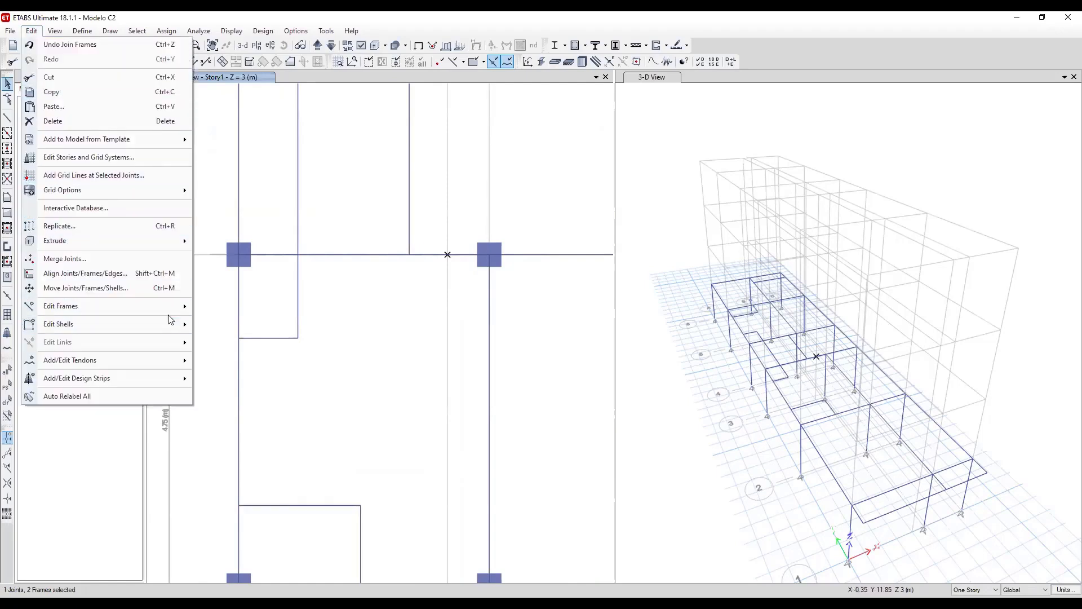
mouse_move(120, 314)
click(225, 321)
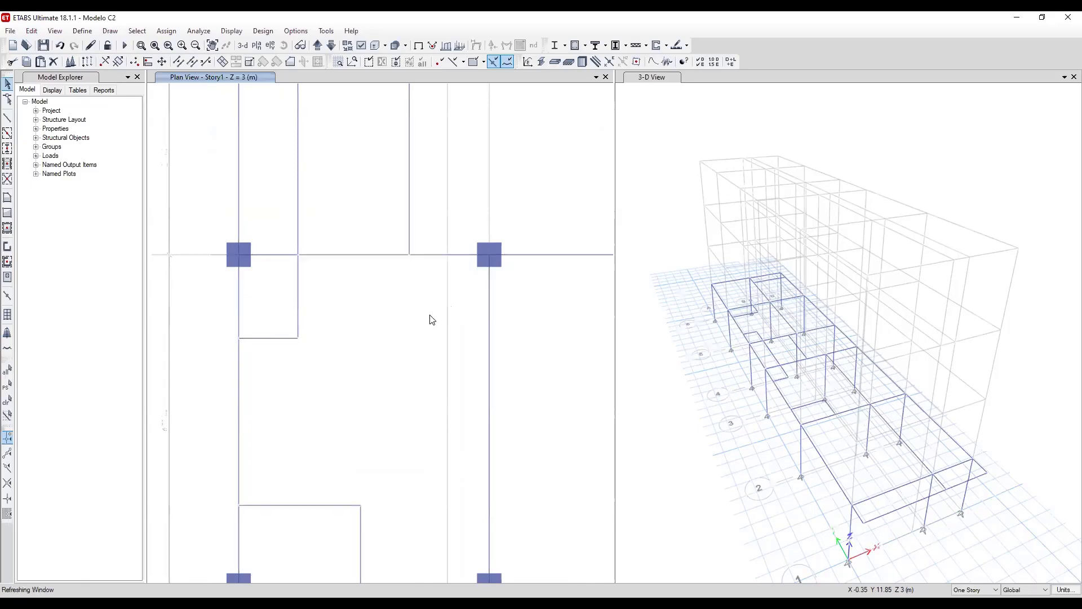
Draw two rectangular Aligerado 1 Dir. (Y) slabs in the overhang outside row 1, 3.6 by 0.8 m and 2 by 0.8 m.
scroll(430, 316, down, 3)
middle_drag(463, 472, 446, 215)
scroll(399, 415, up, 3)
middle_drag(309, 265, 288, 356)
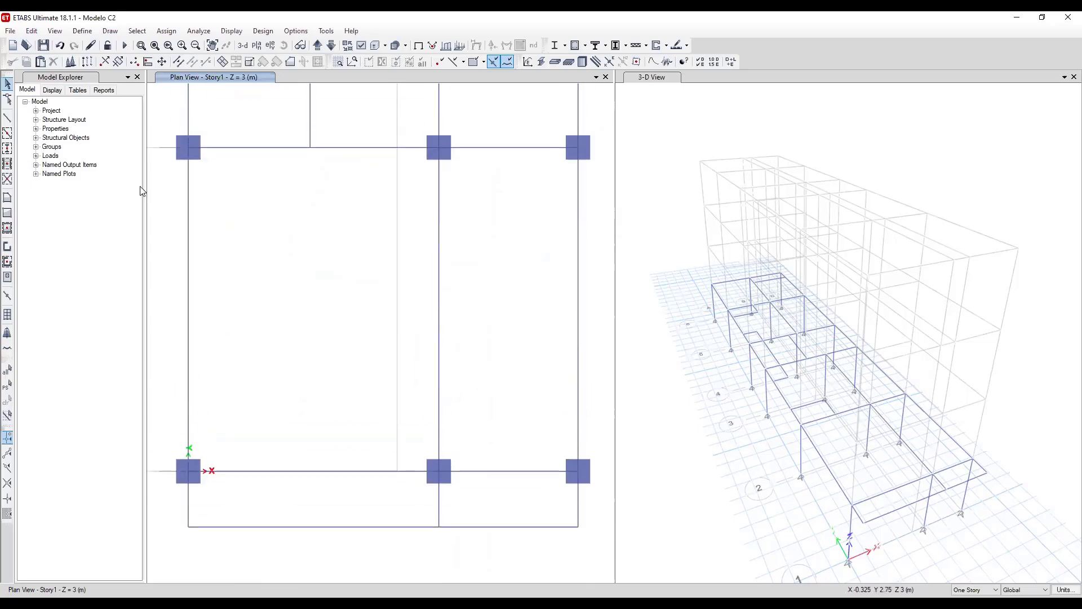
click(8, 213)
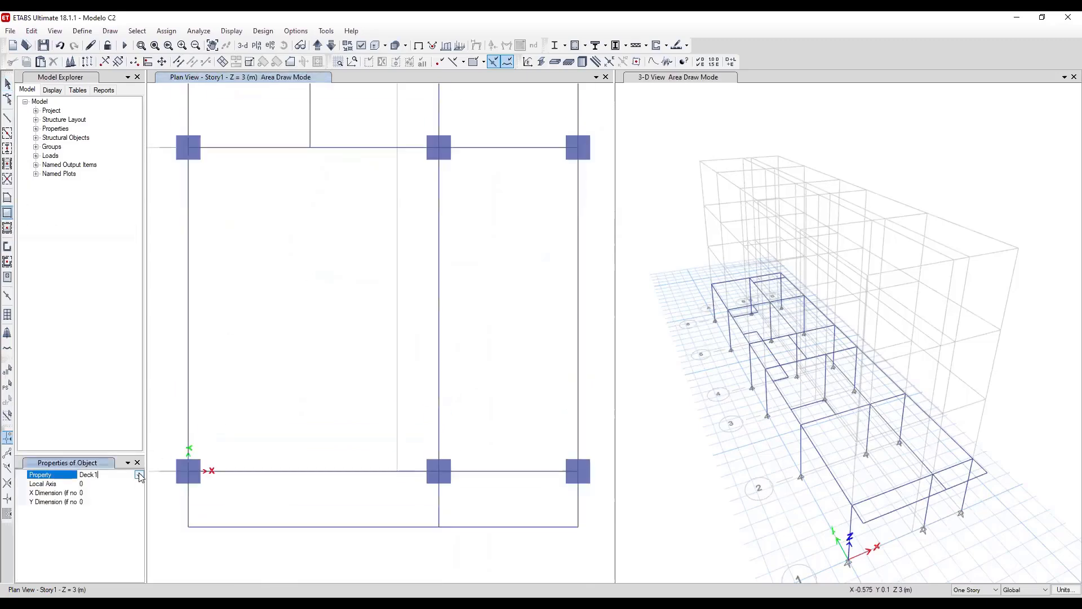
click(139, 475)
click(132, 495)
click(188, 471)
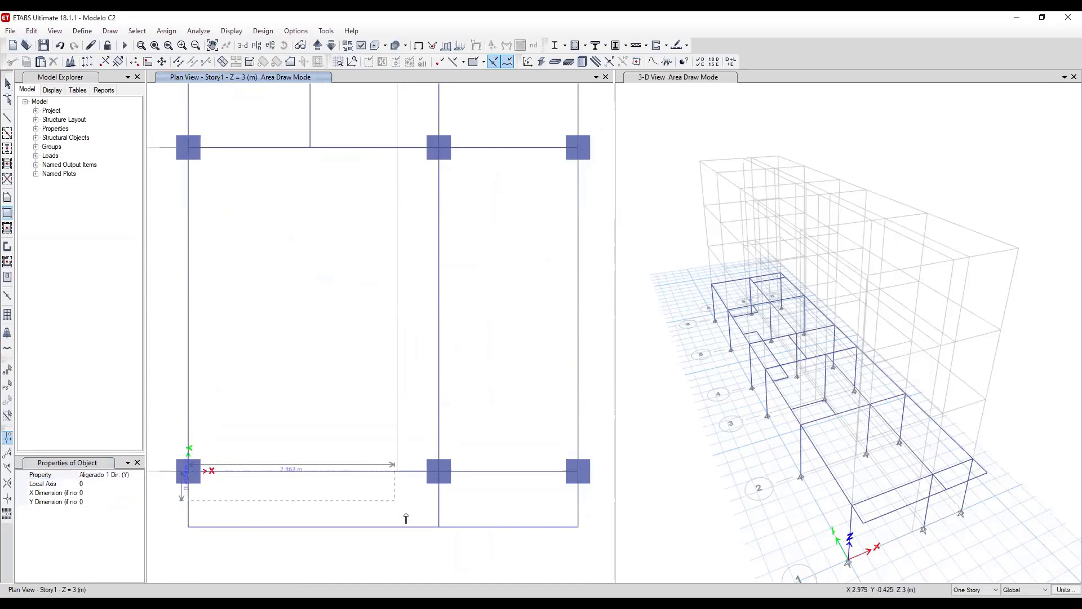
click(439, 527)
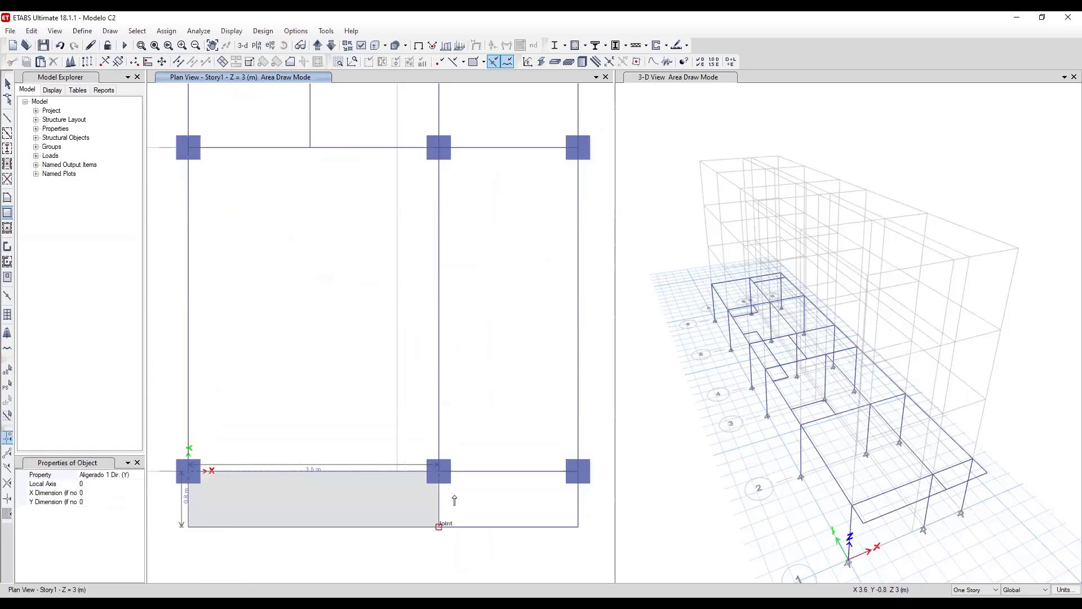
click(439, 471)
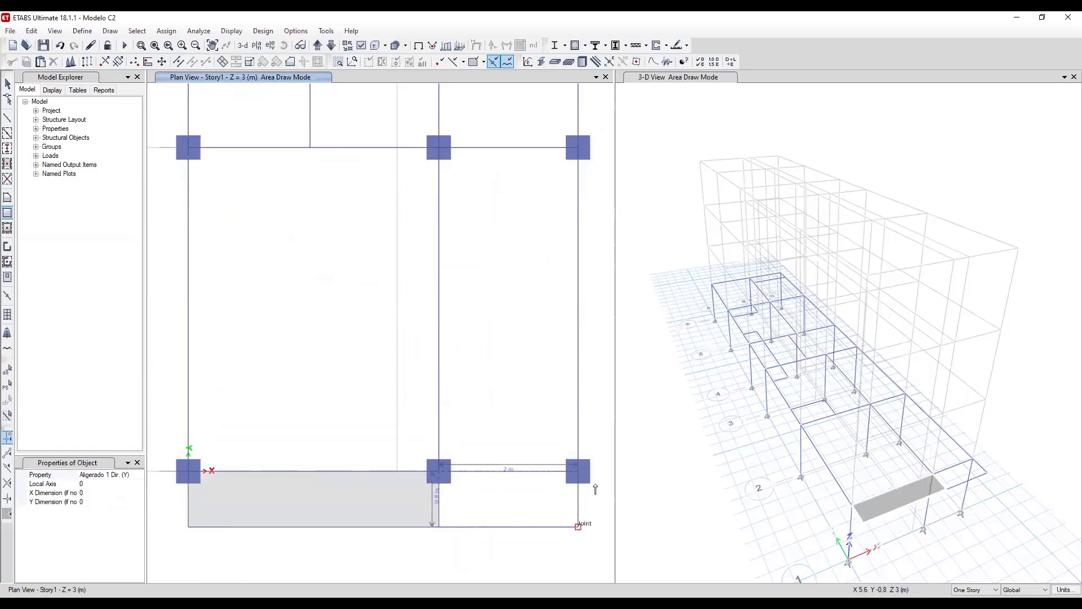
click(577, 526)
key(Escape)
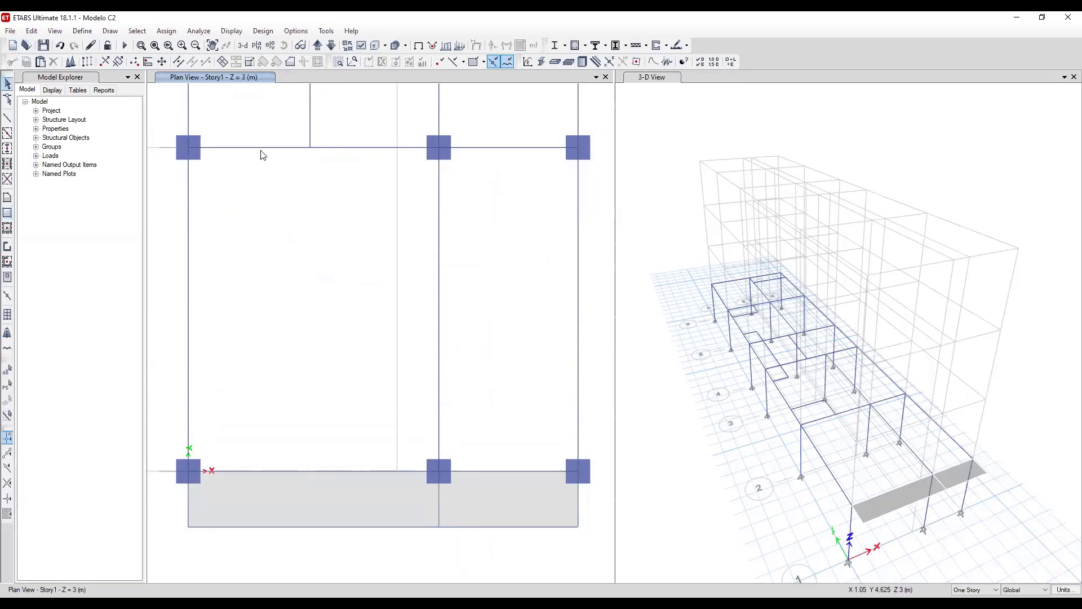
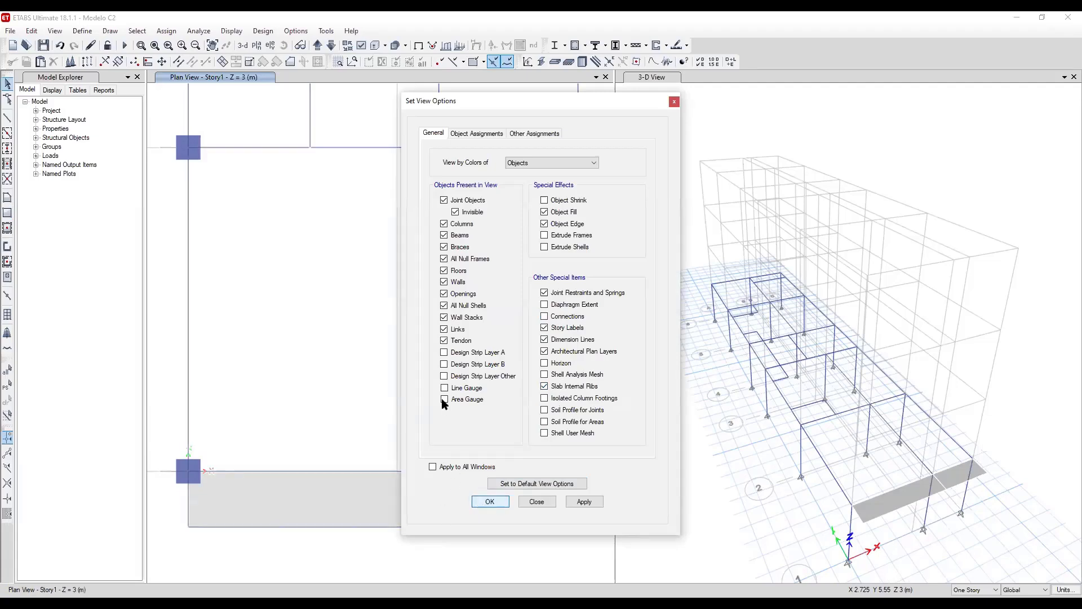
Accept the plan view options with Slab Internal Ribs enabled and switch the graphics mode to Standard Graphics.
click(489, 500)
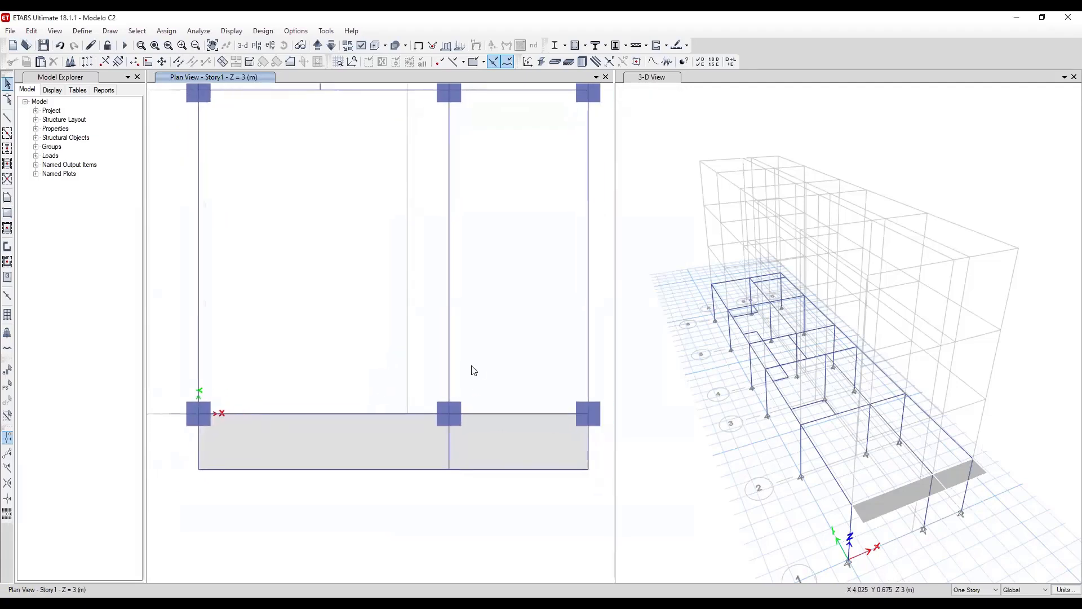
click(296, 31)
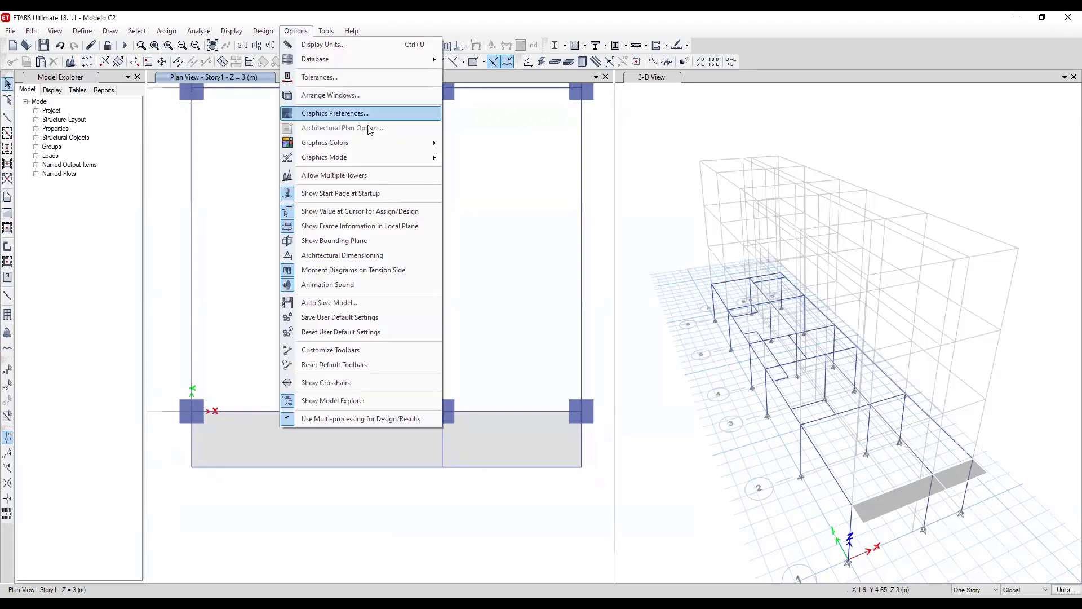
mouse_move(434, 162)
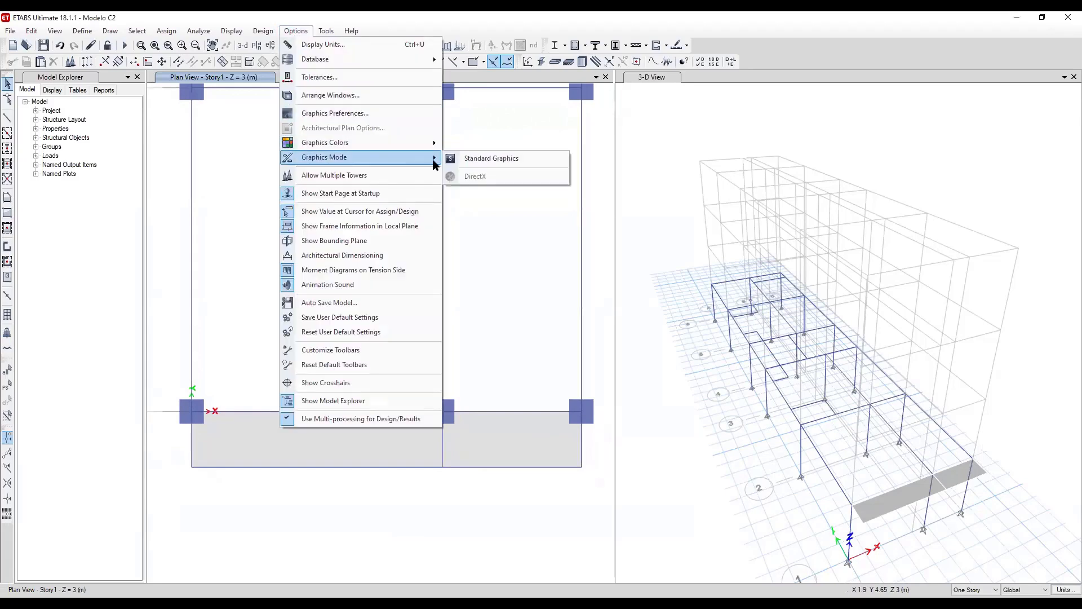
click(497, 157)
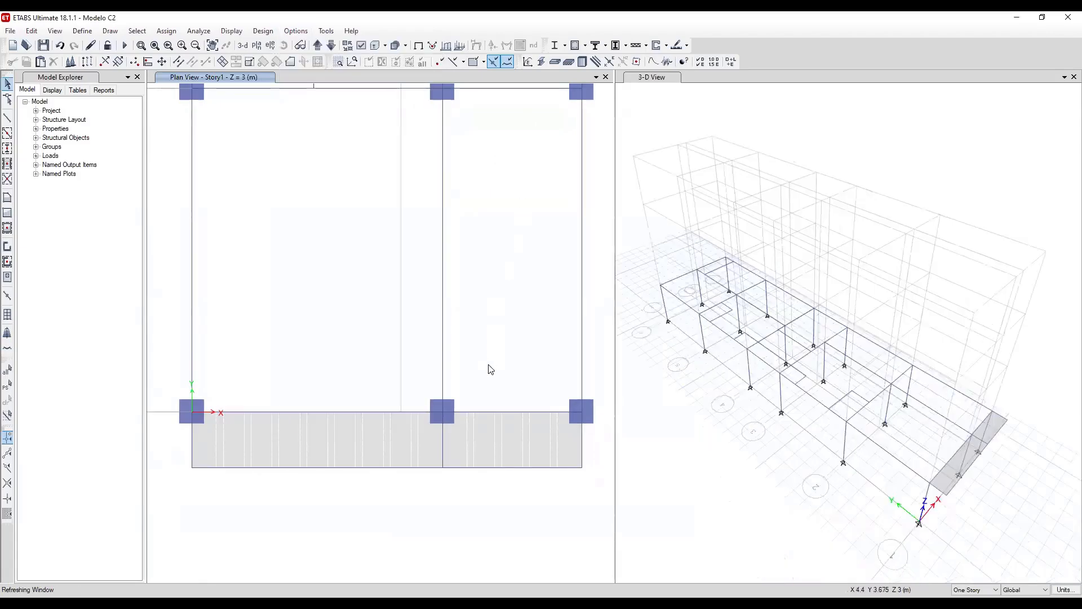
click(407, 337)
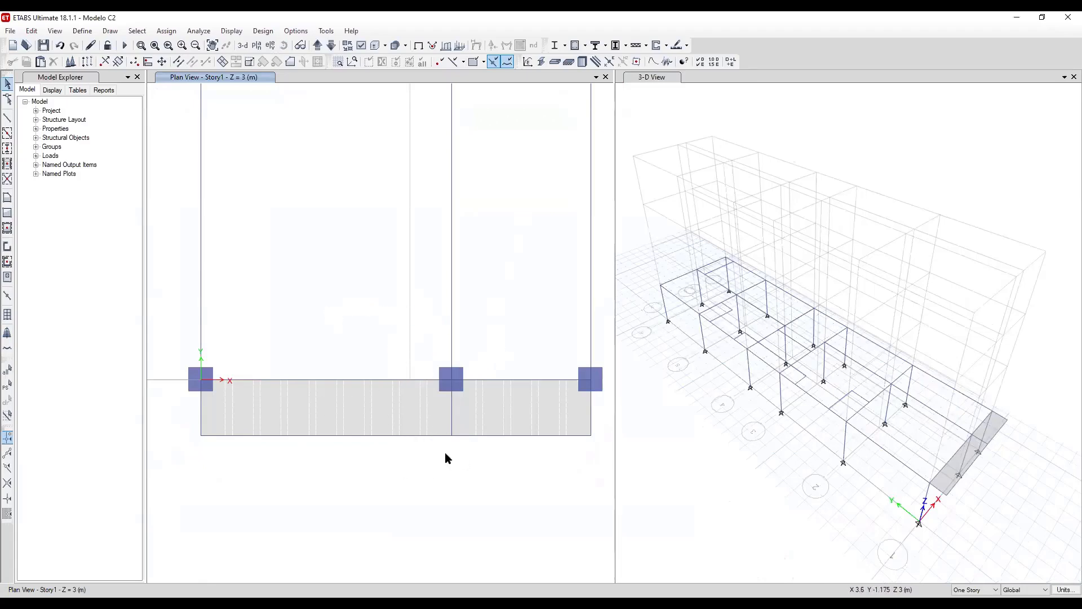
click(297, 30)
mouse_move(416, 162)
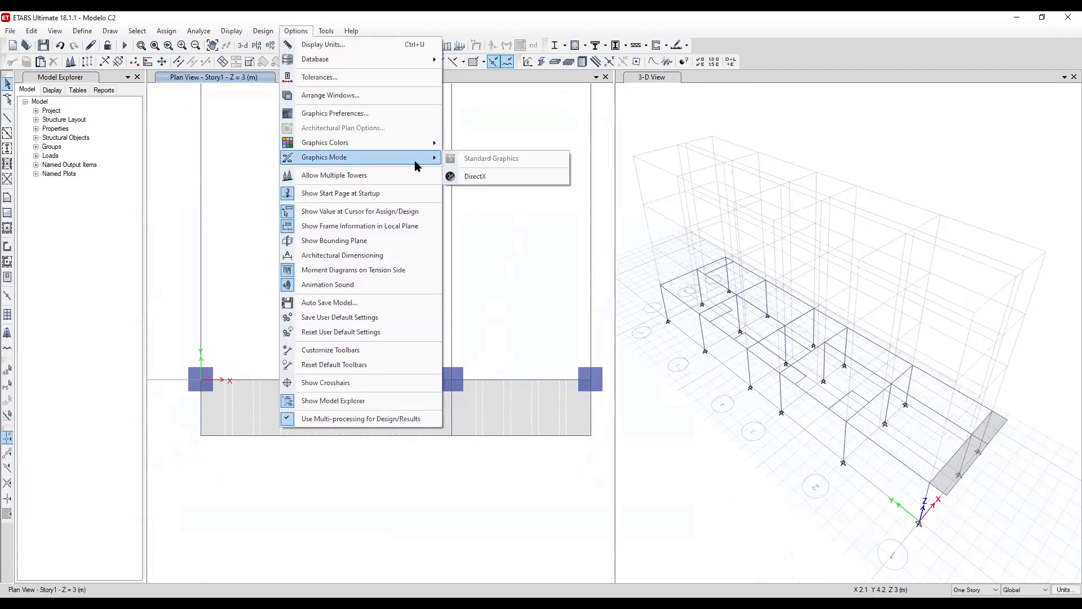
click(496, 131)
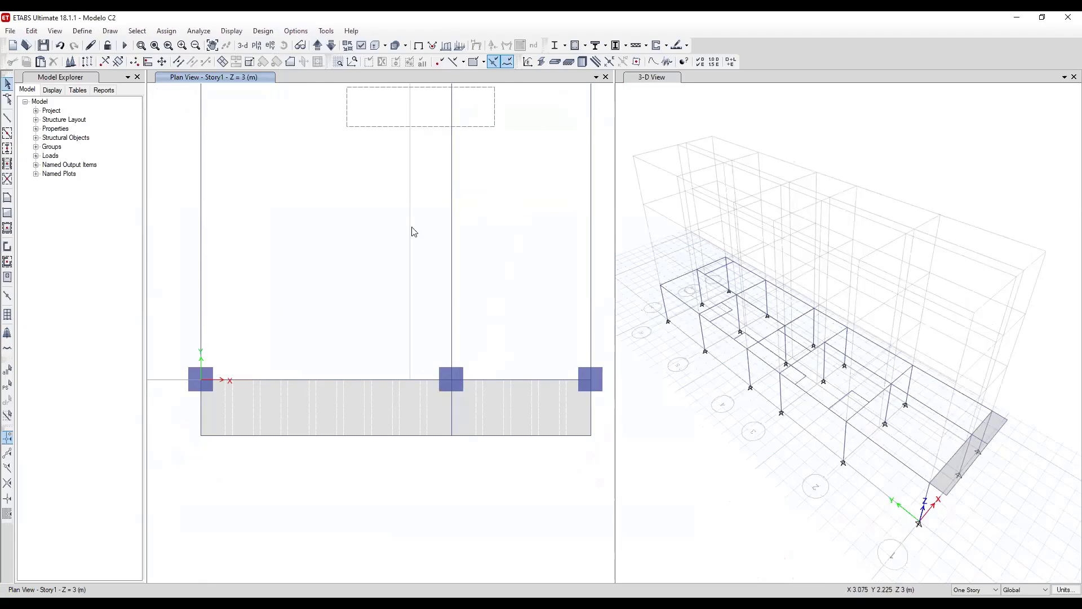
drag(492, 485, 394, 342)
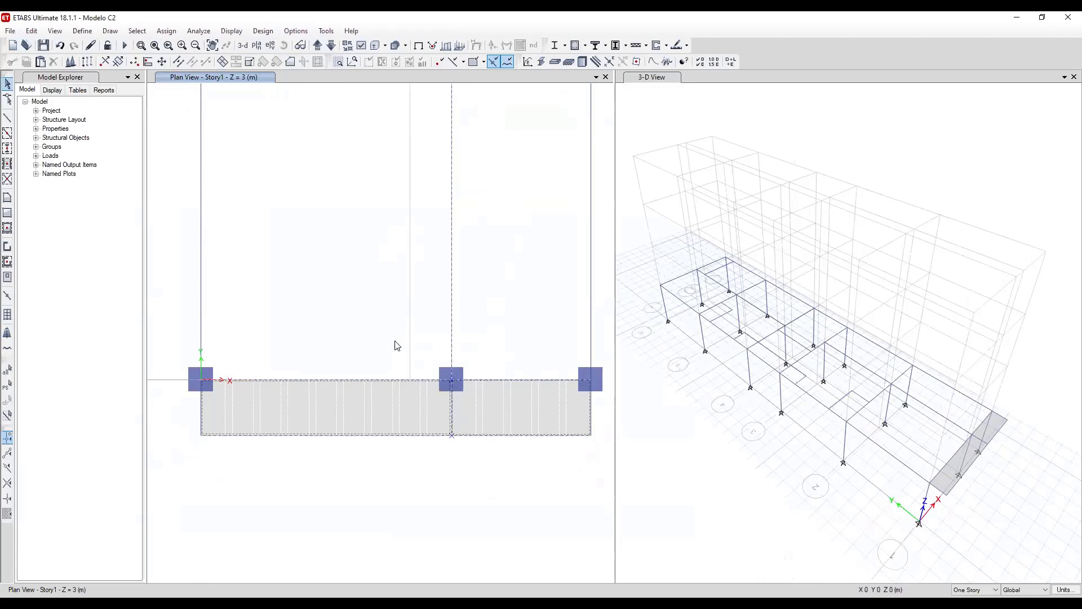
key(Escape)
drag(493, 334, 423, 278)
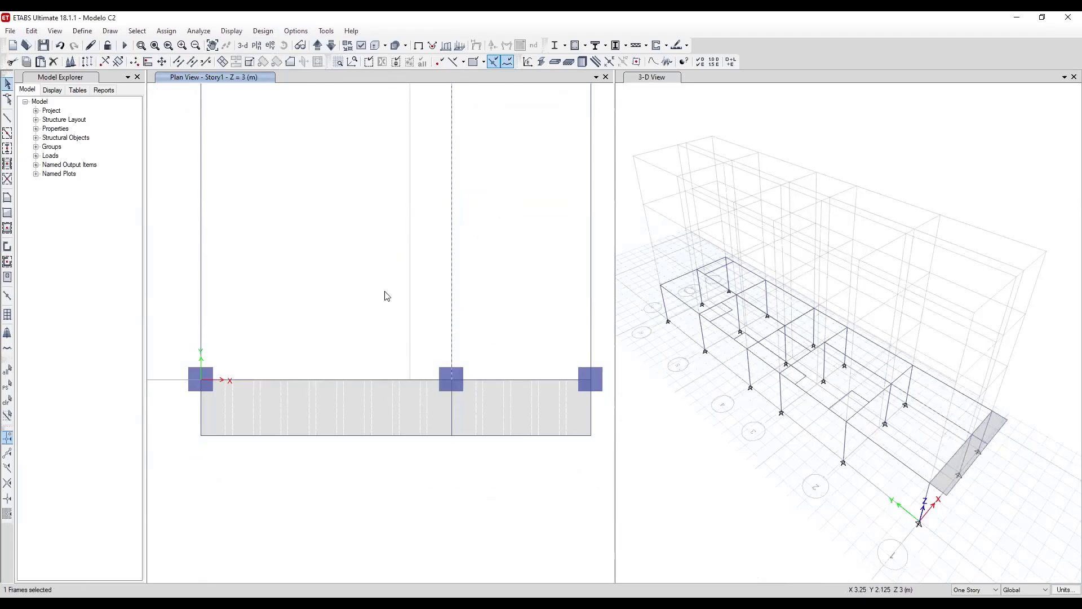
key(Escape)
drag(282, 274, 171, 236)
key(Escape)
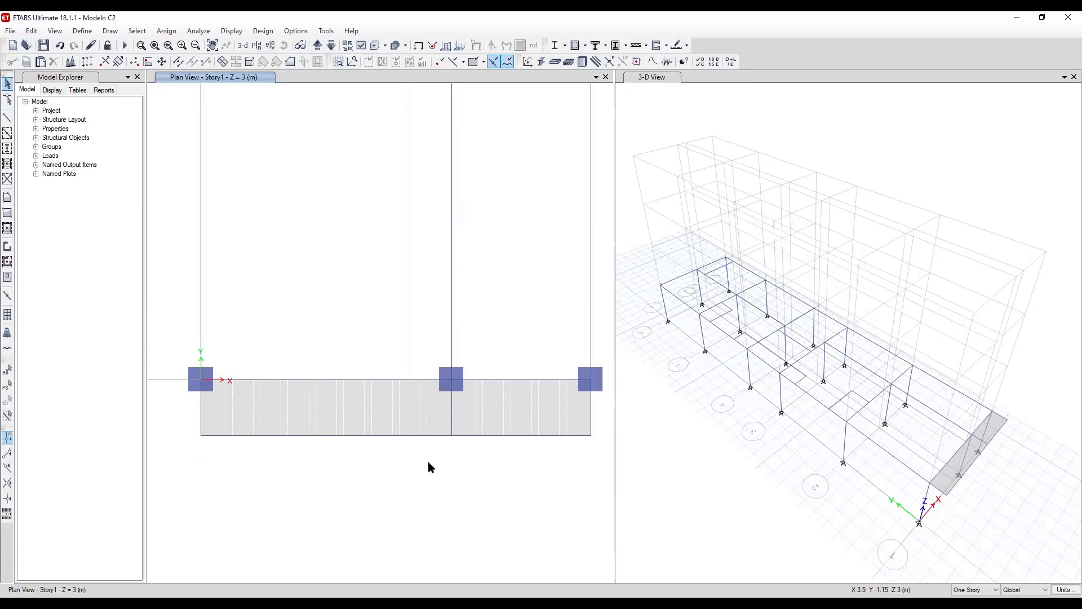
Draw two rectangular Aligerado 1 Dir. (X) slabs between rows 1 and 2, 3.6 by 4.65 m and 2 by 4.65 m.
scroll(416, 517, down, 3)
scroll(409, 441, up, 3)
middle_drag(436, 435, 397, 393)
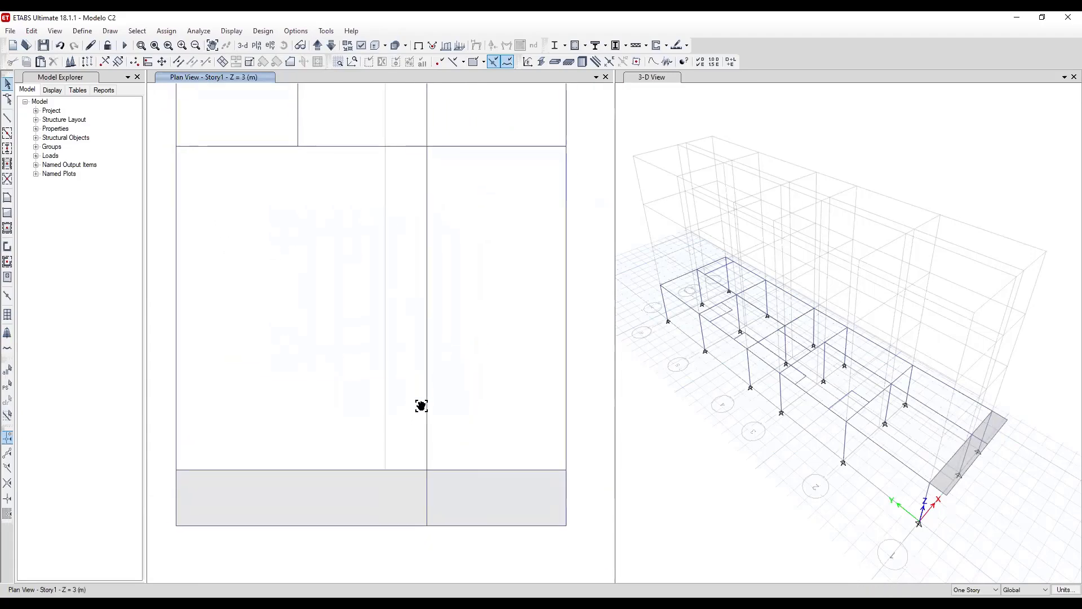
click(7, 213)
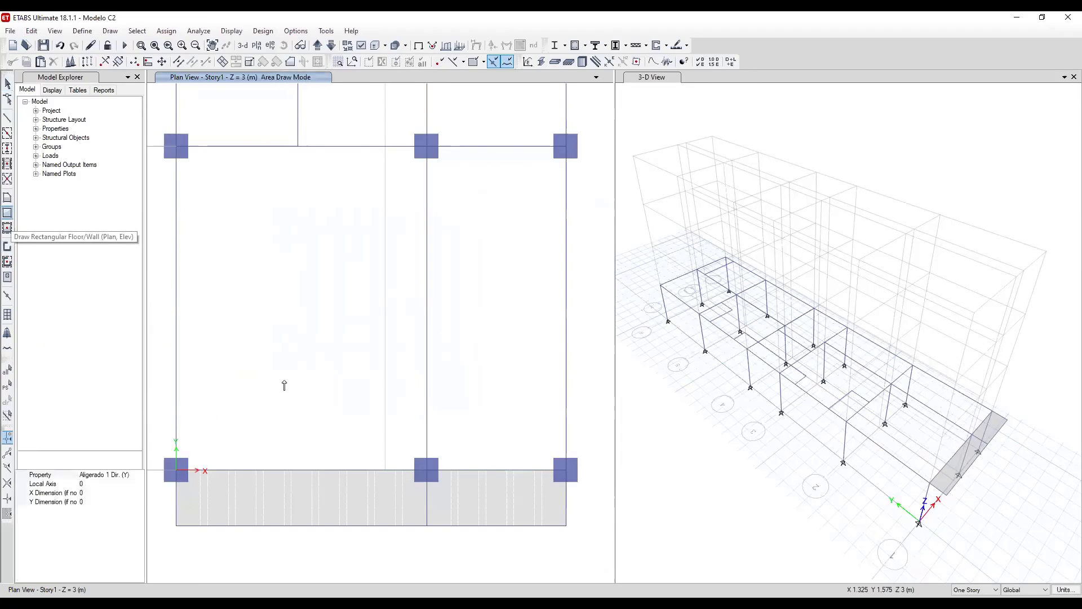
click(138, 476)
click(138, 475)
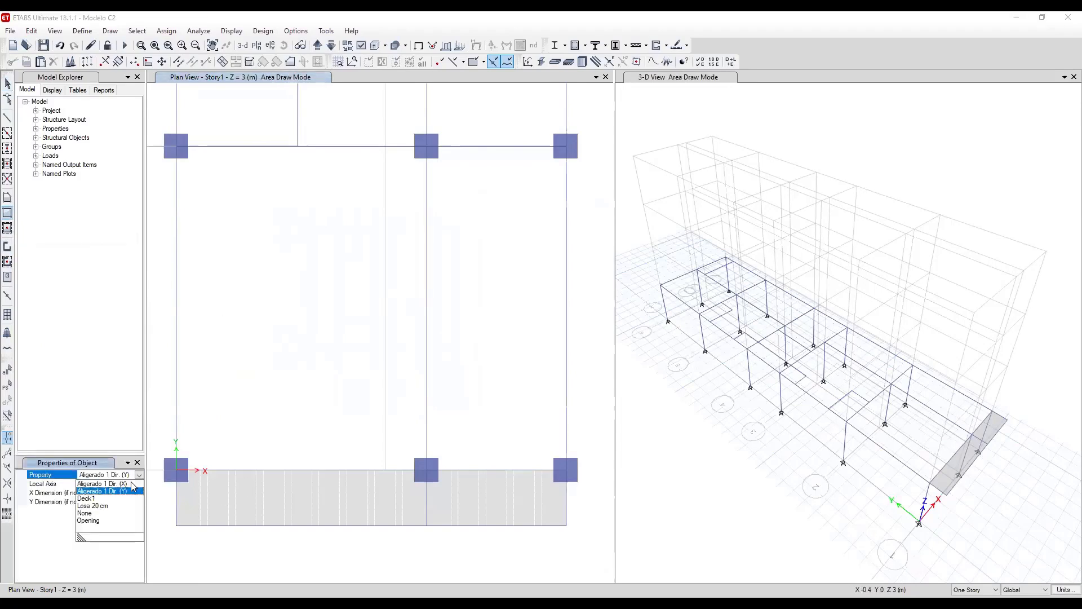
click(105, 486)
click(174, 151)
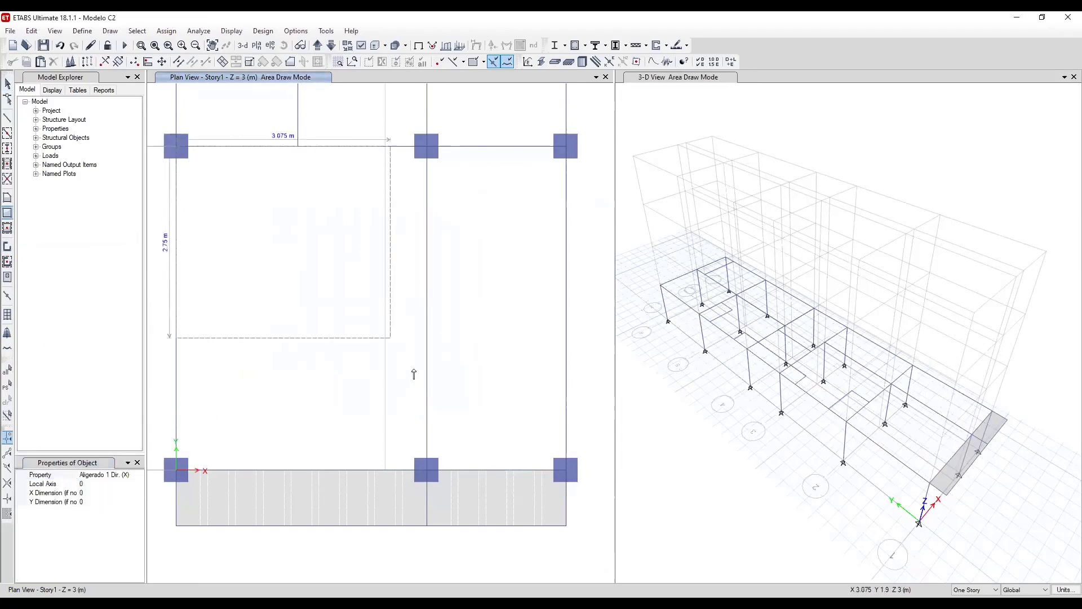
click(429, 170)
click(427, 147)
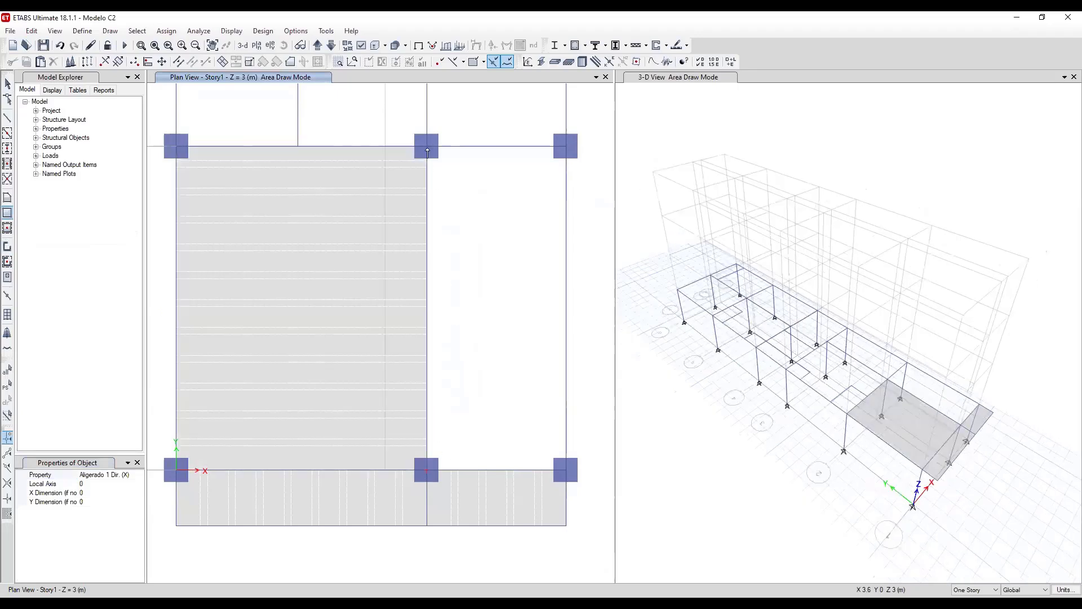
click(566, 472)
Draw a rectangular Aligerado 1 Dir. (X) slab of 2 by 4.75 m between rows 2 and 3, beyond column line C.
middle_drag(389, 153, 396, 486)
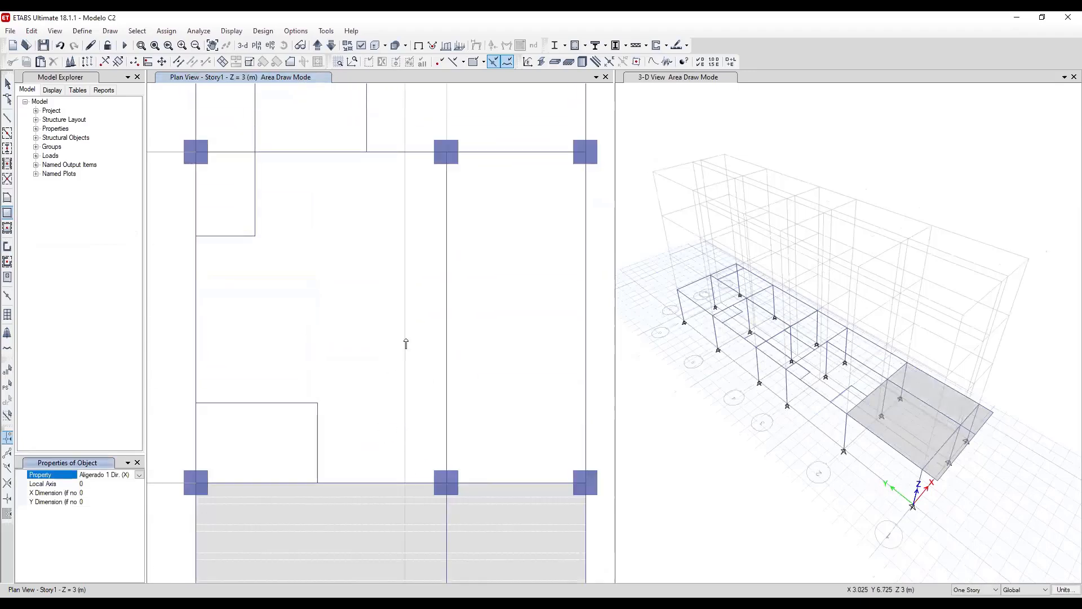
click(446, 153)
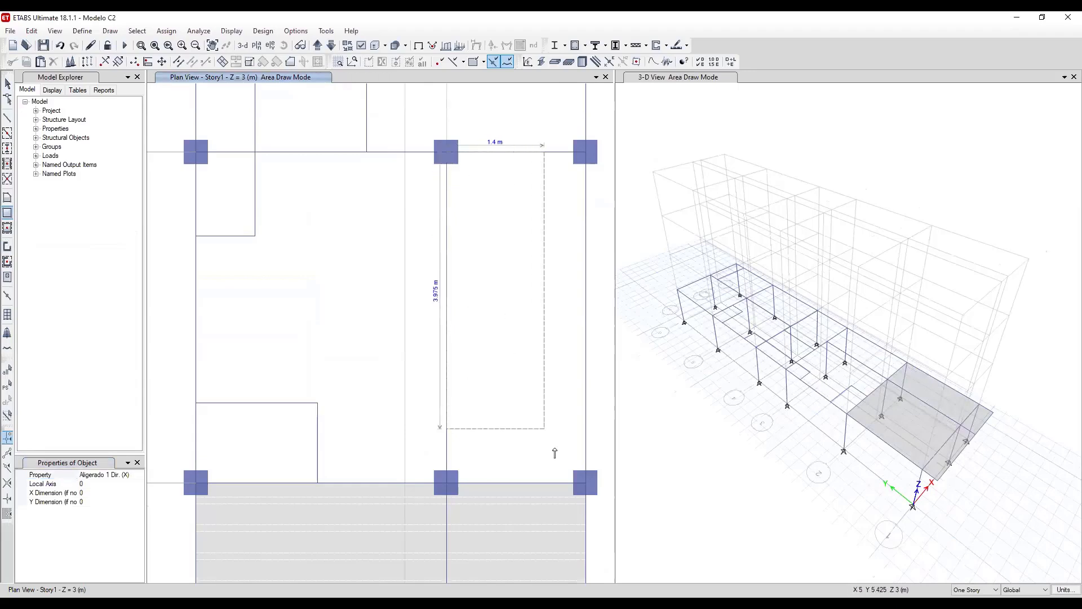
click(586, 483)
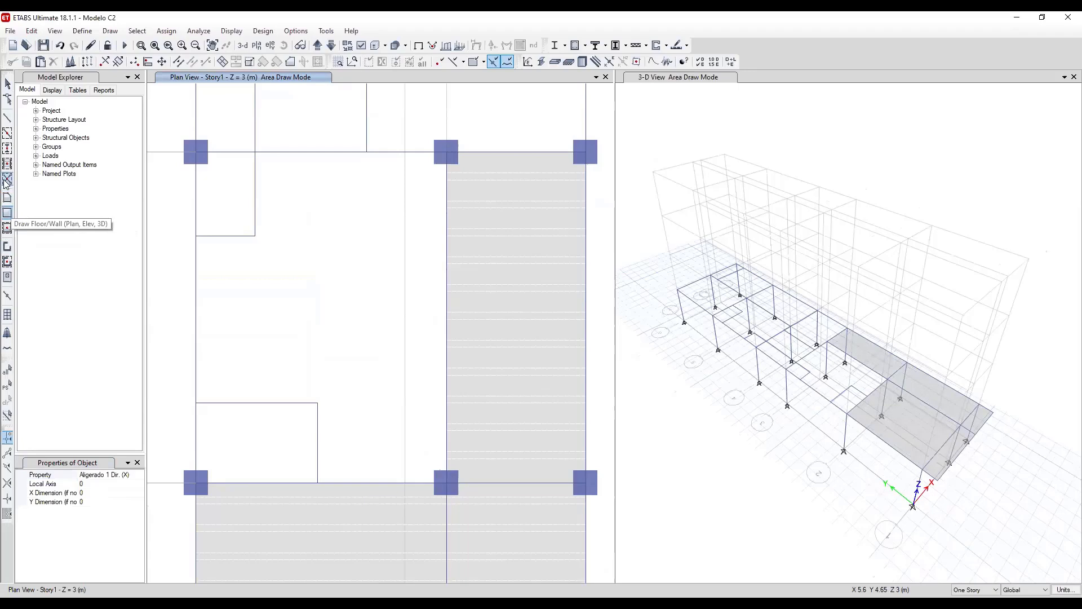
Draw a polygonal Aligerado 1 Dir. (X) slab in the wide bay between rows 2 and 3, following the outlines of the two corner openings.
click(8, 199)
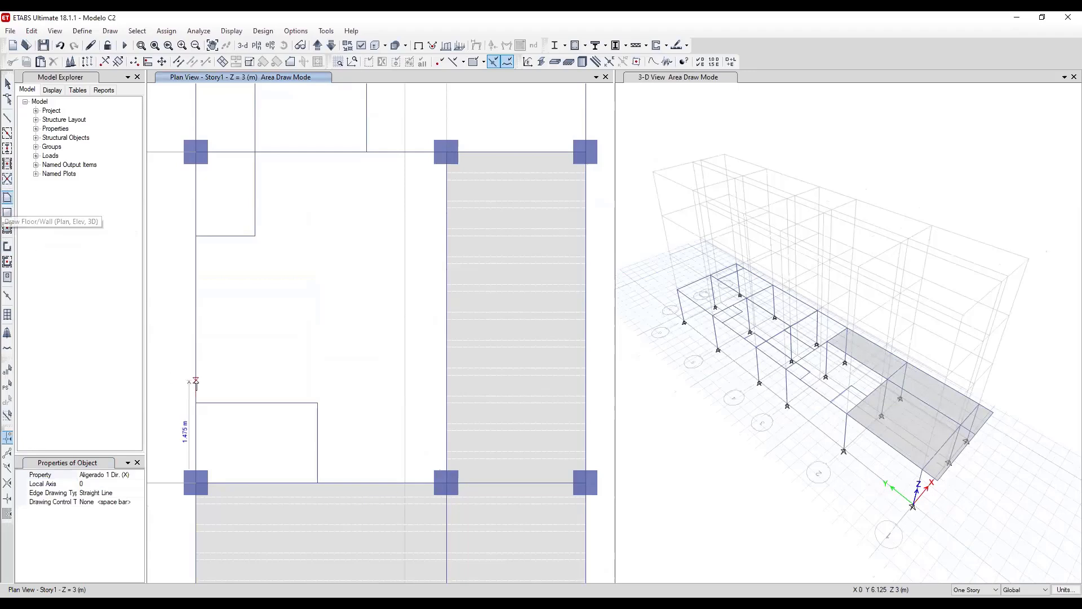
click(196, 403)
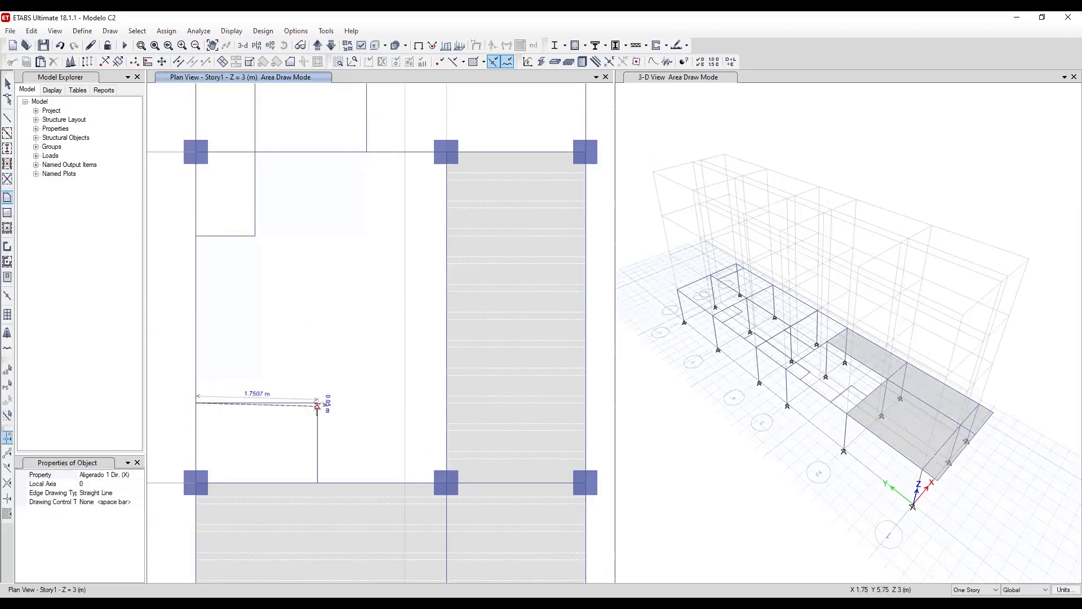
click(317, 403)
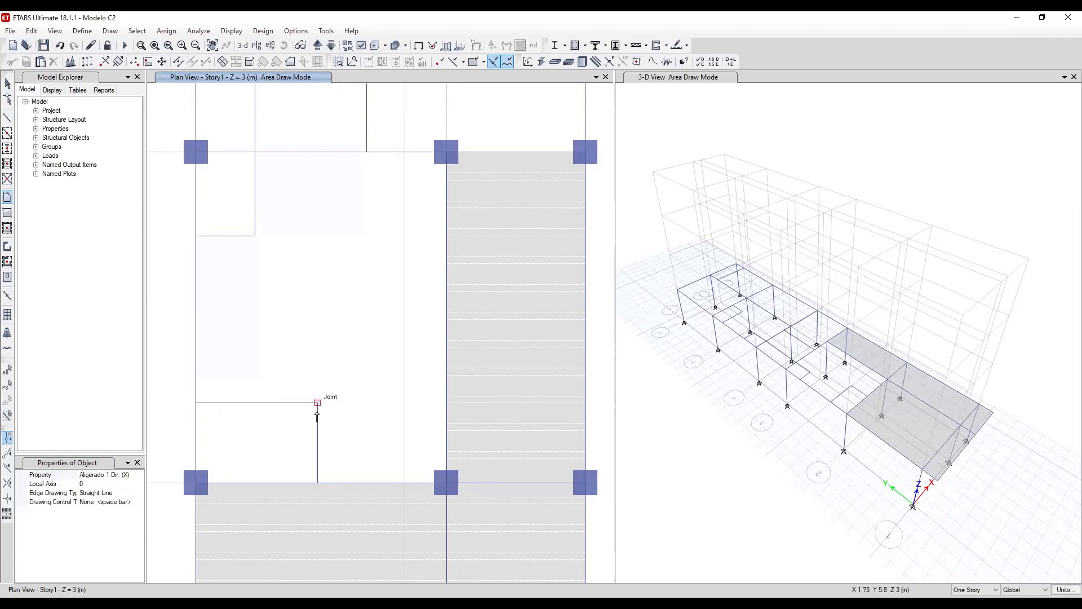
click(317, 483)
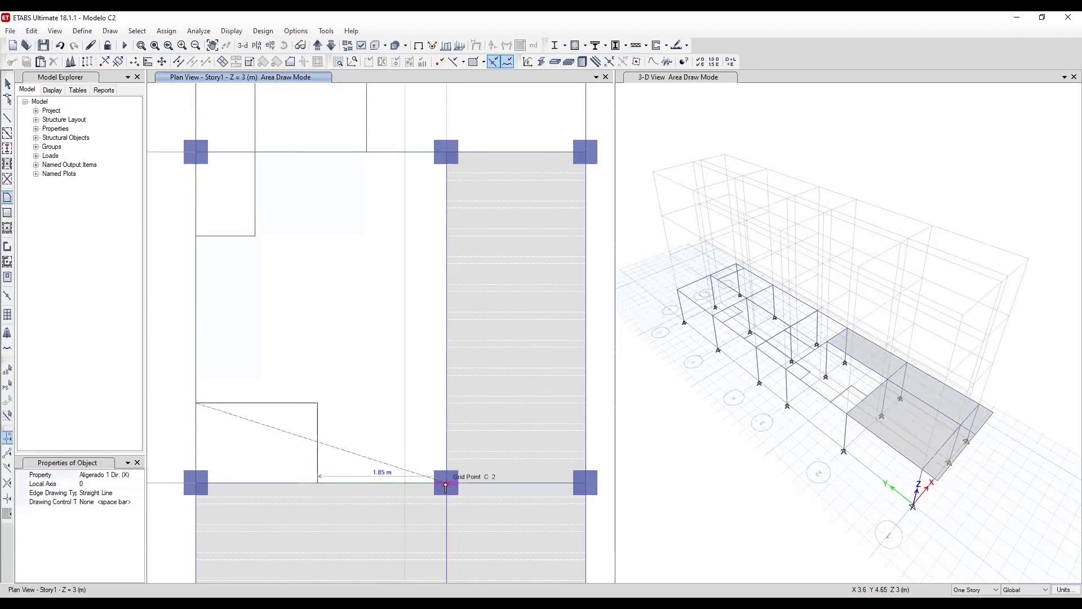
click(446, 483)
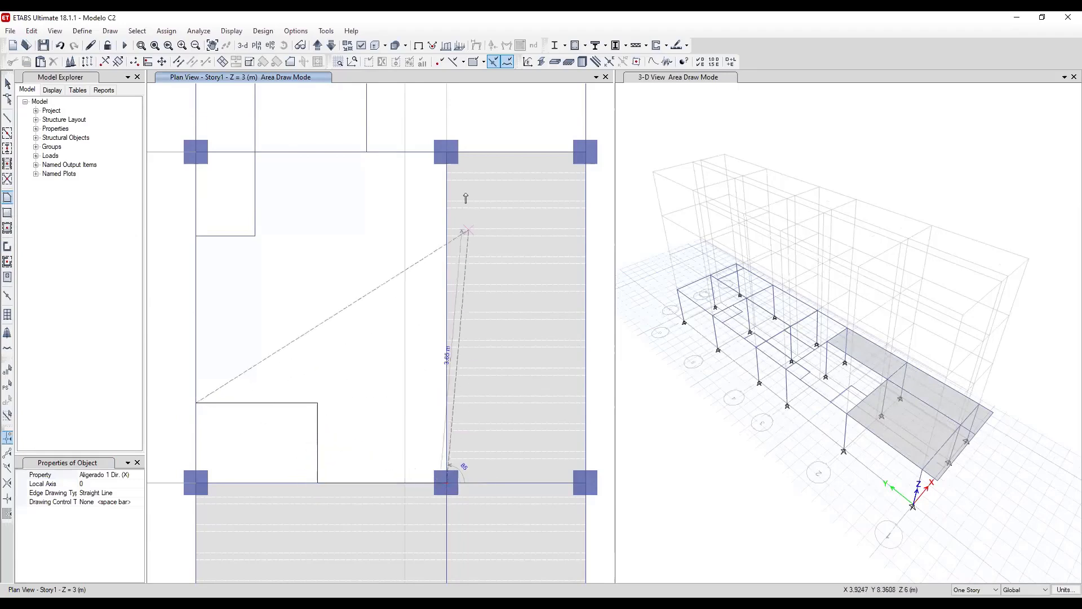
click(448, 153)
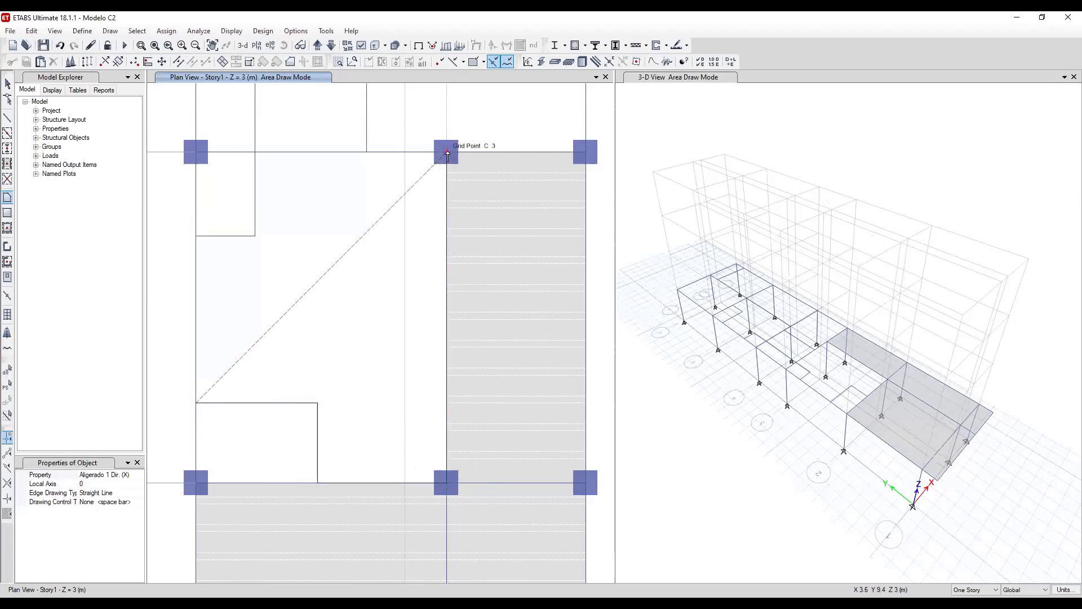
click(254, 152)
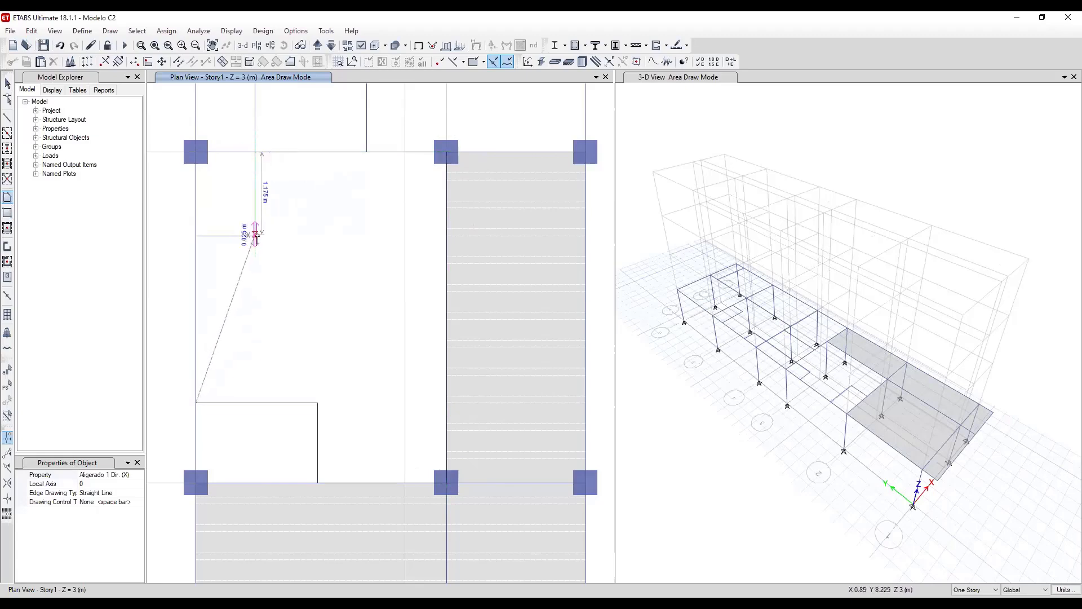
click(255, 235)
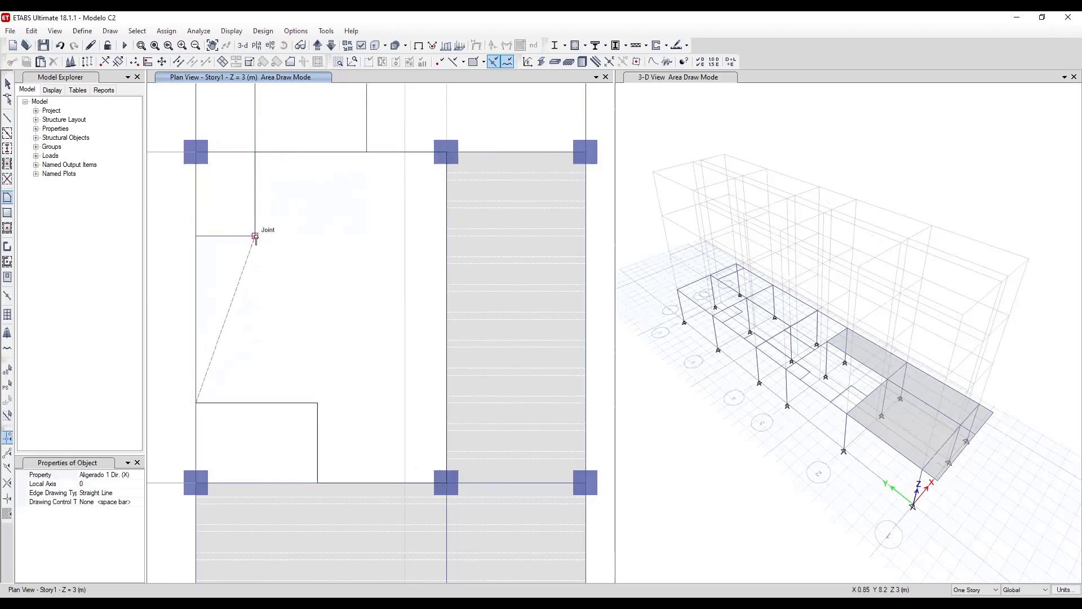
click(196, 235)
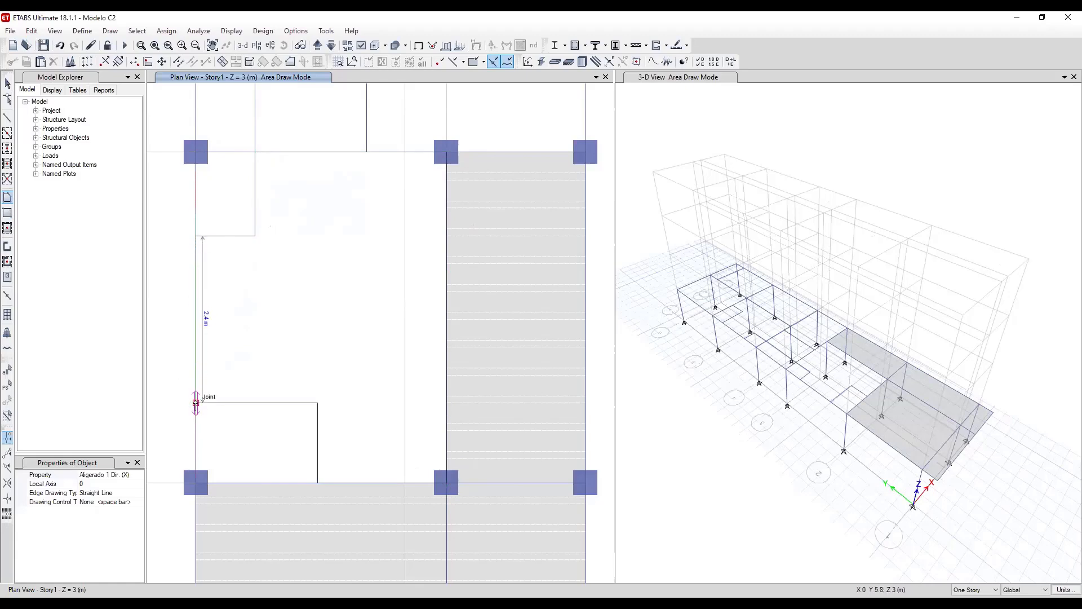
double_click(196, 402)
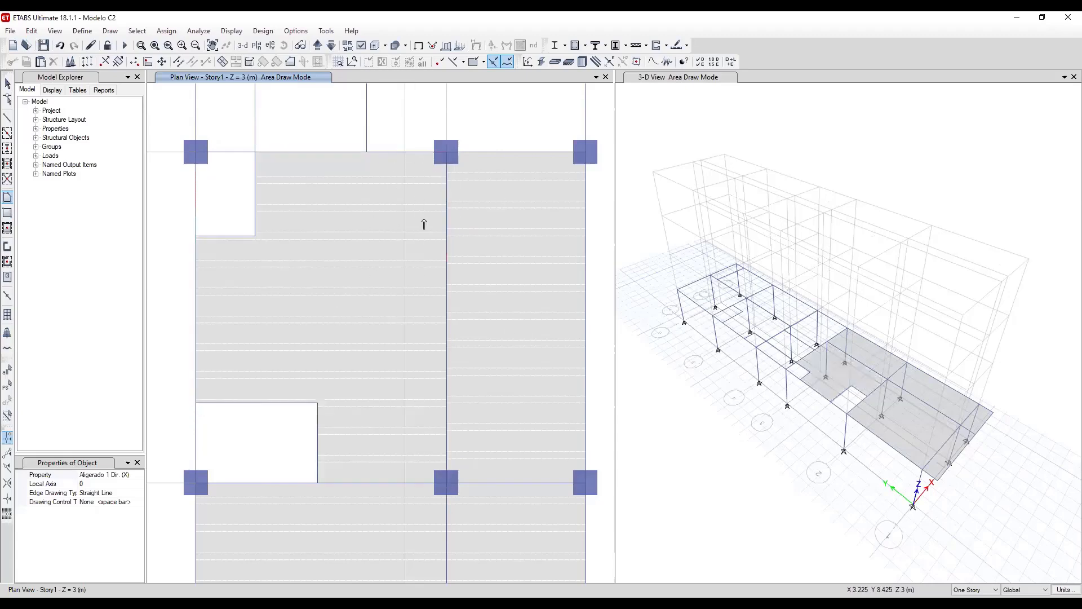
Draw a rectangular Losa 20 cm slab between rows 3 and 4, bounded by the two intermediate beams of the 2.8 m bay.
middle_drag(425, 235, 459, 541)
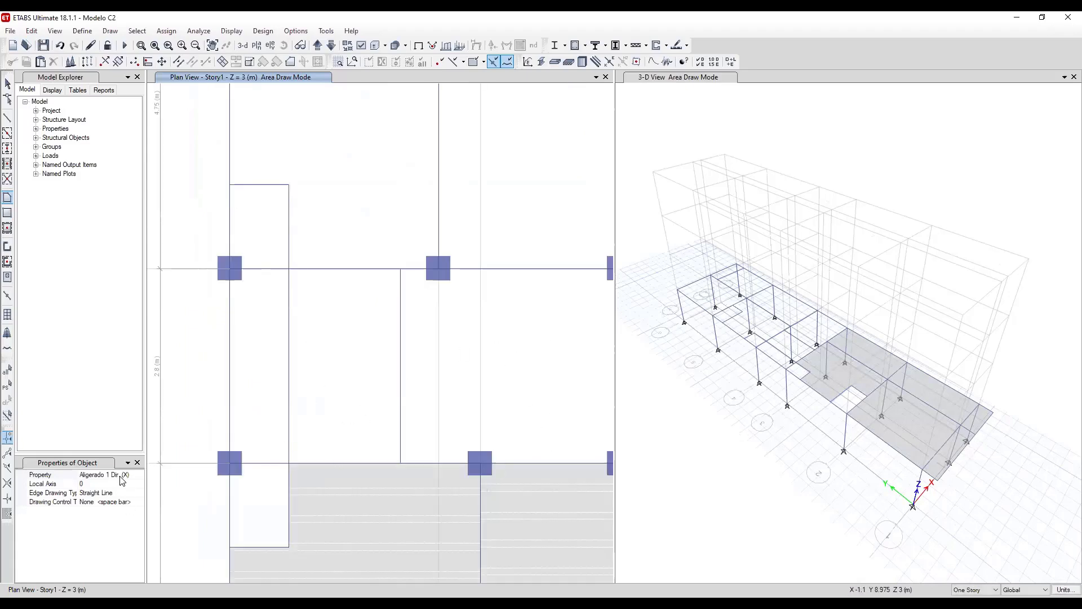
click(139, 475)
click(139, 475)
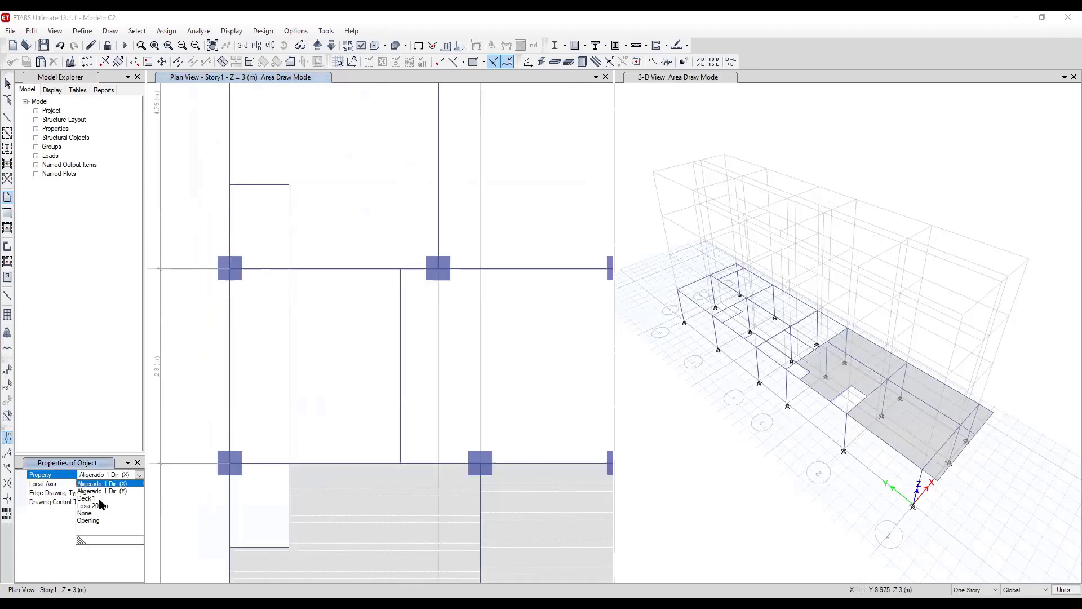
click(100, 506)
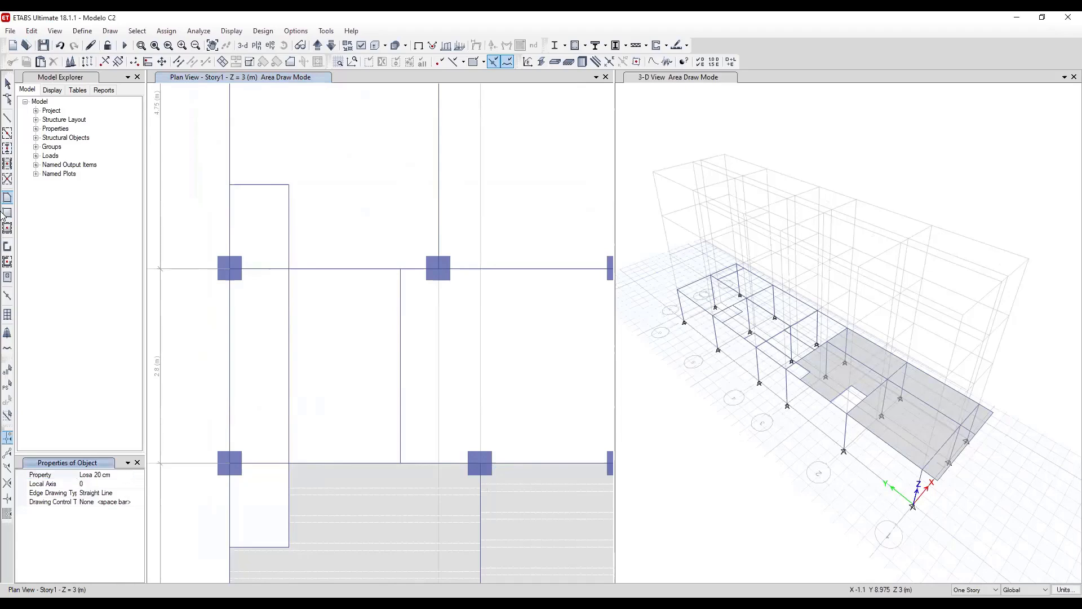
click(7, 213)
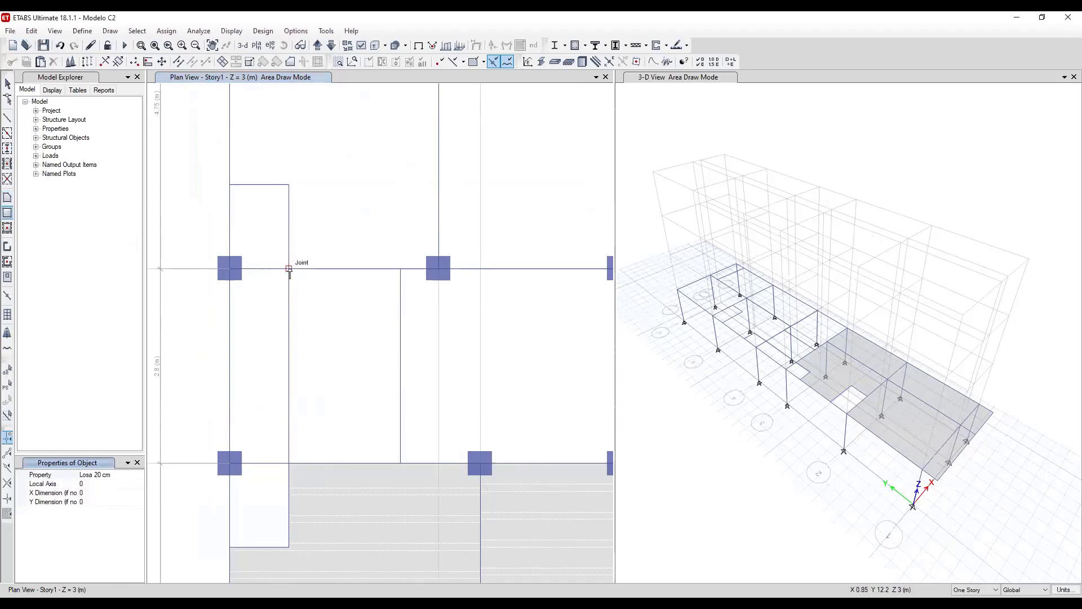
click(289, 269)
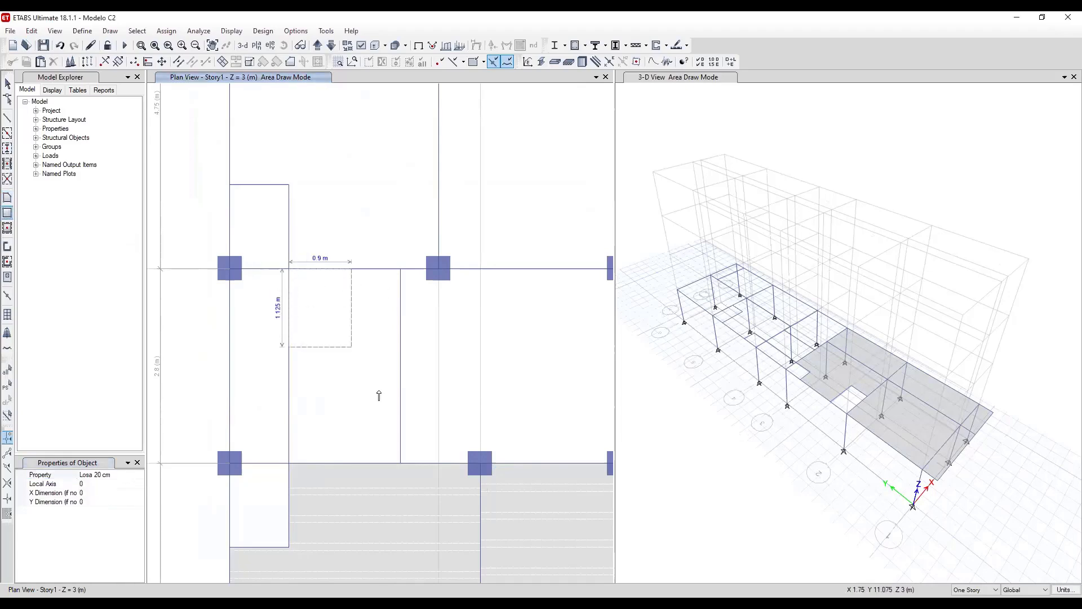
click(400, 463)
Start a polygonal Aligerado 1 Dir. (X) slab in the wide bay beyond row 4, following the corner opening down to the row 4 beam.
middle_drag(490, 213, 483, 438)
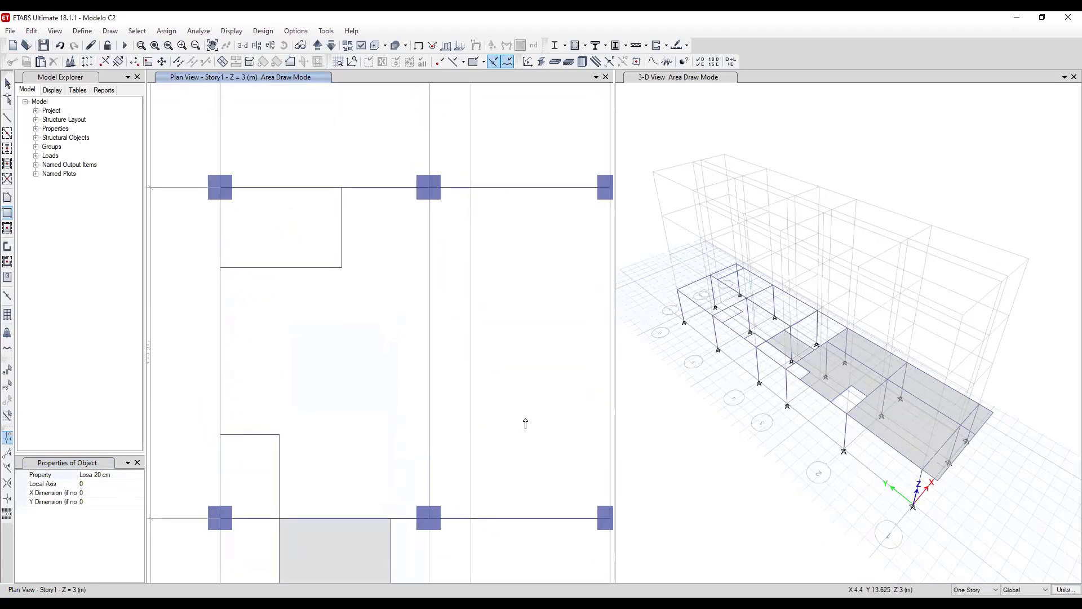
click(136, 475)
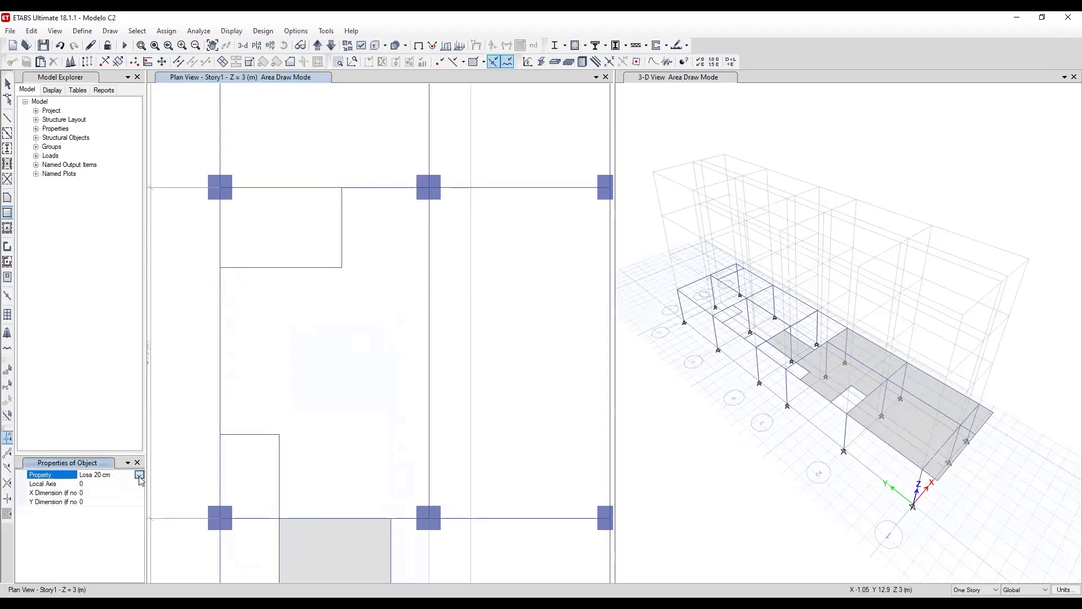
click(138, 475)
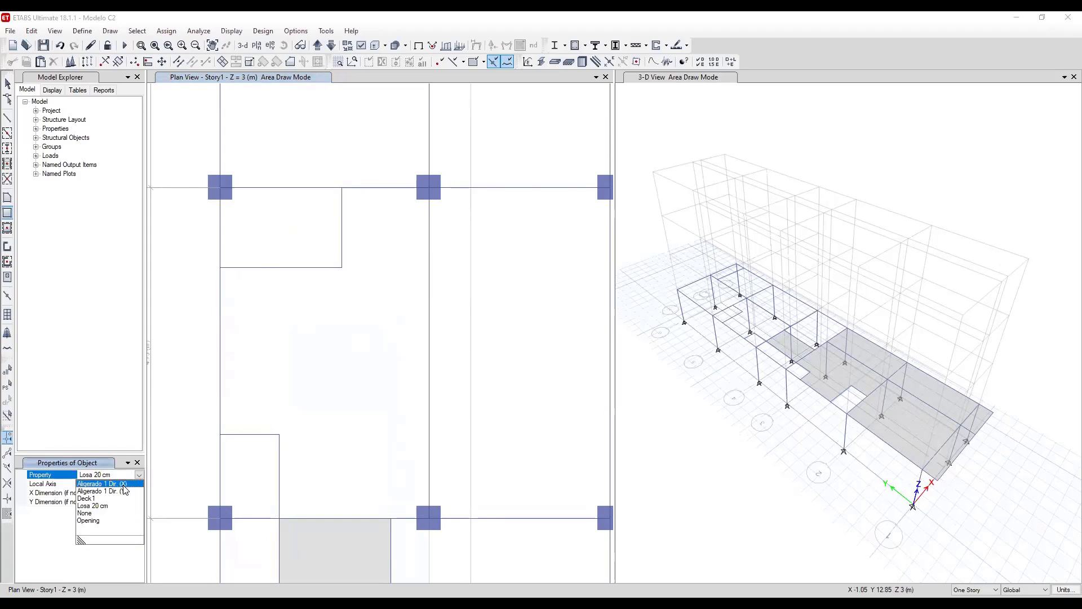
click(124, 484)
click(8, 197)
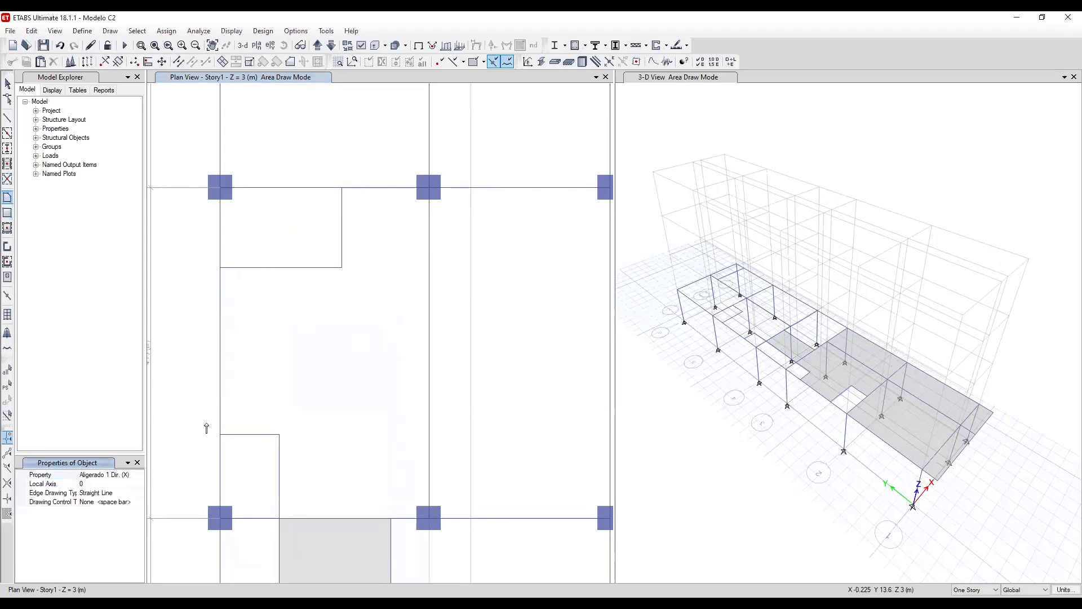
click(279, 434)
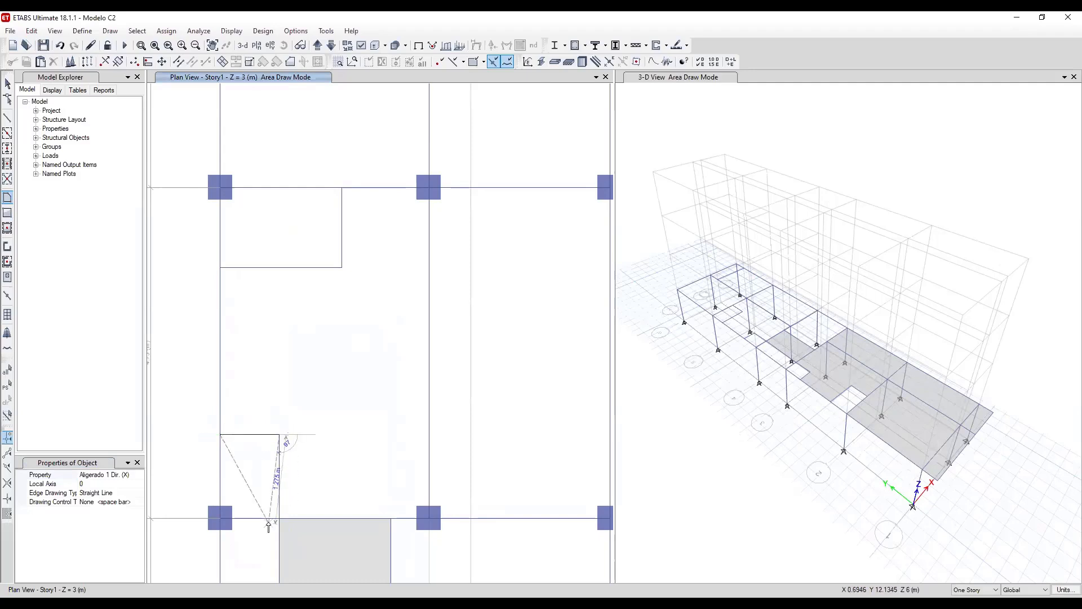
click(279, 518)
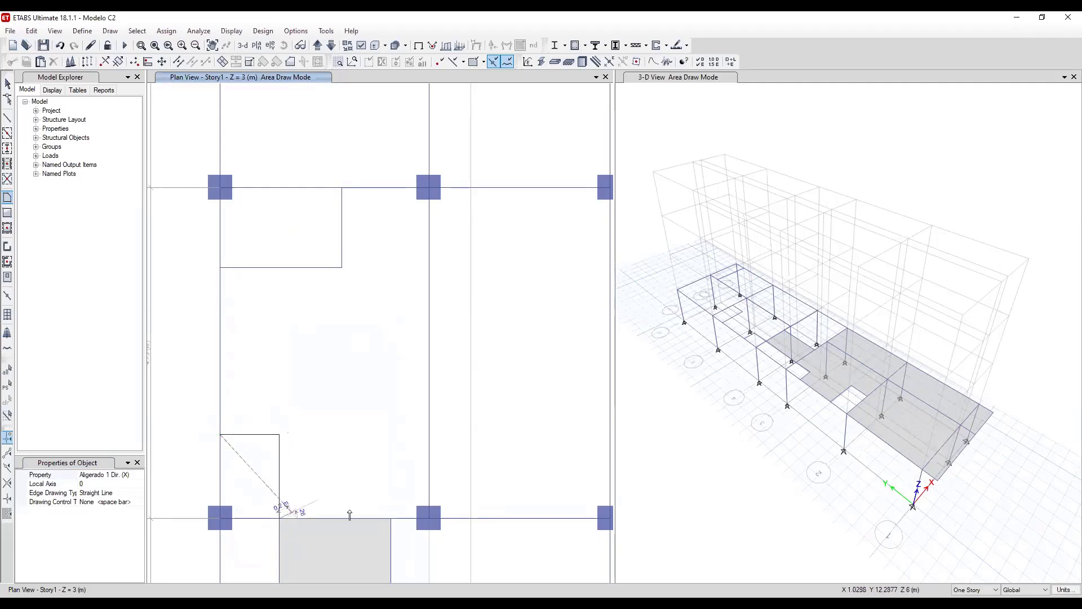
Outline an Aligerado 1 Dir. (X) floor polygon between grids A-B and 4-5, going around both corner openings.
click(428, 518)
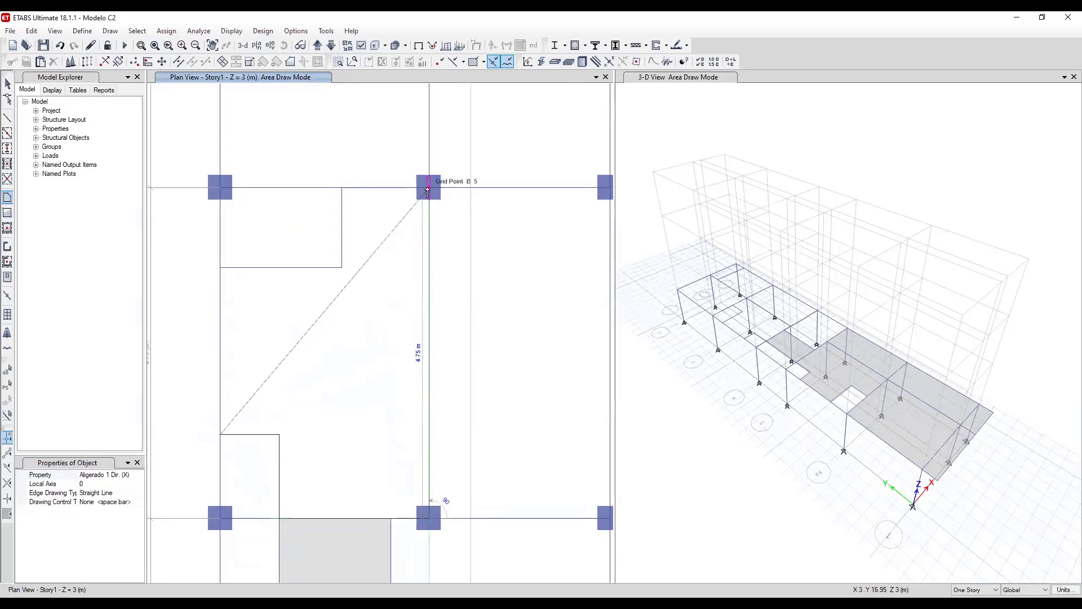
click(428, 187)
click(341, 188)
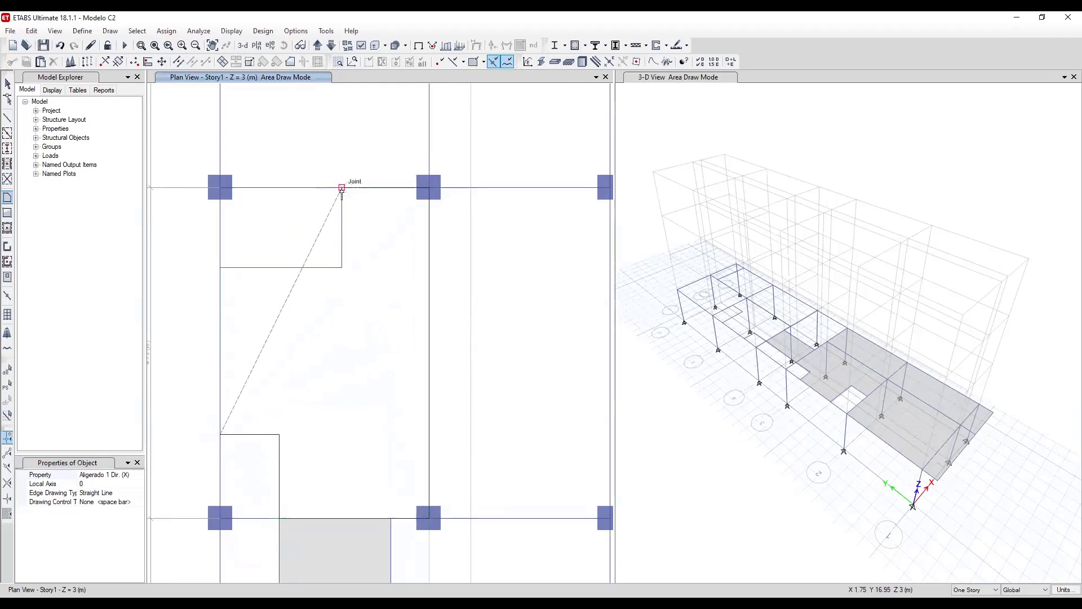
click(342, 268)
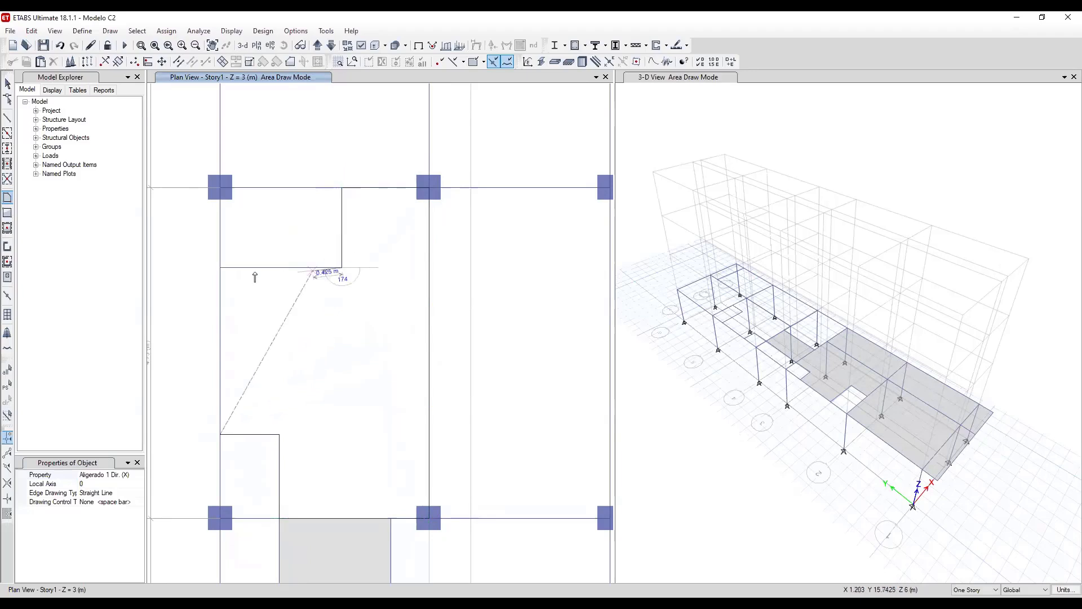
click(221, 268)
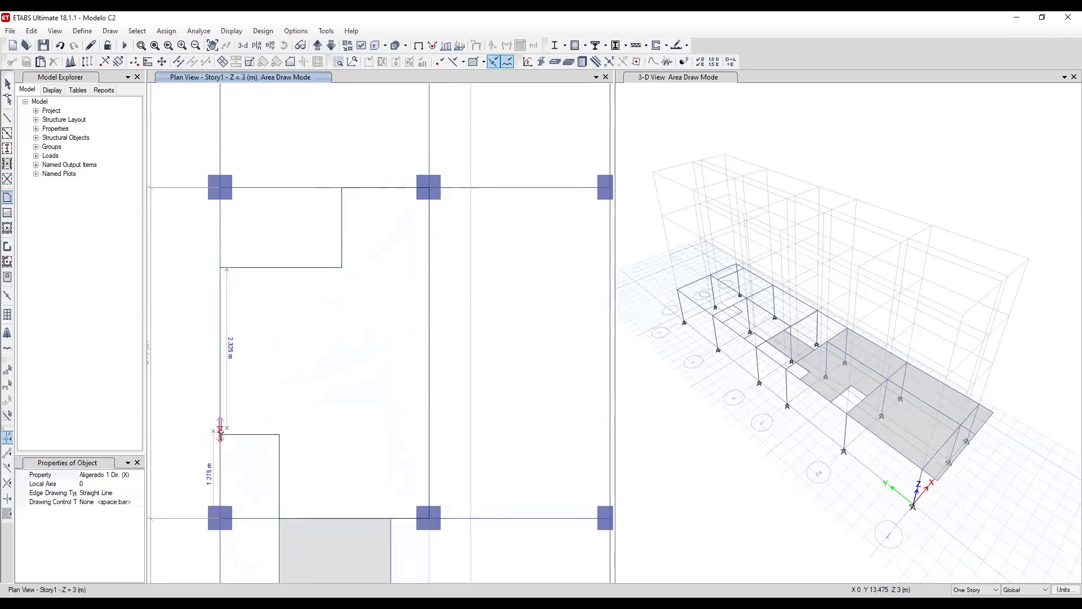
double_click(220, 435)
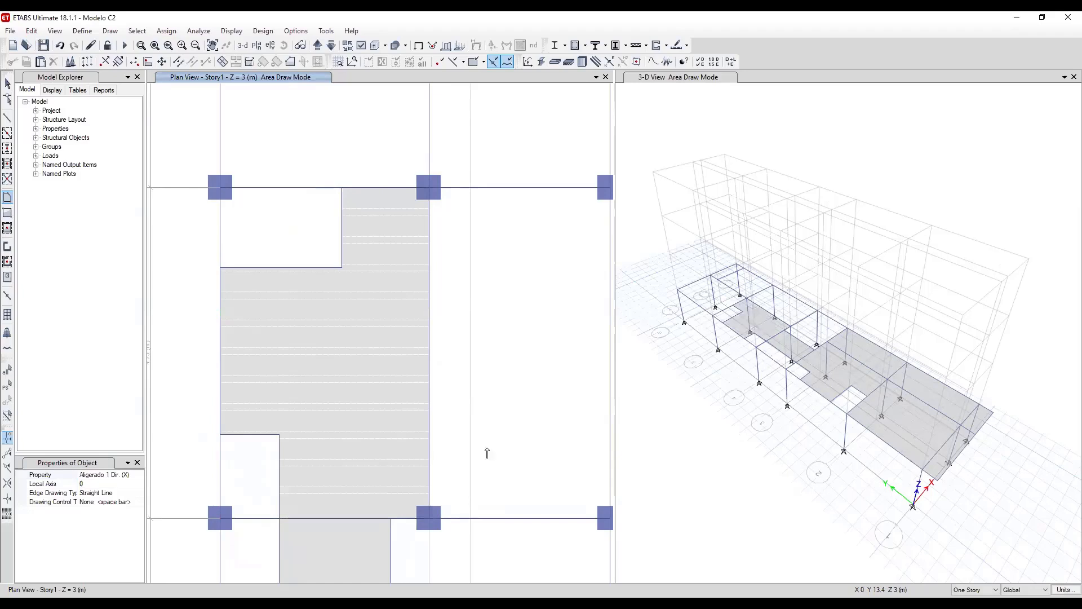
Draw a rectangular Aligerado 1 Dir. (X) floor from grid point B-5 to grid point D-4.
middle_drag(512, 389, 442, 375)
click(7, 212)
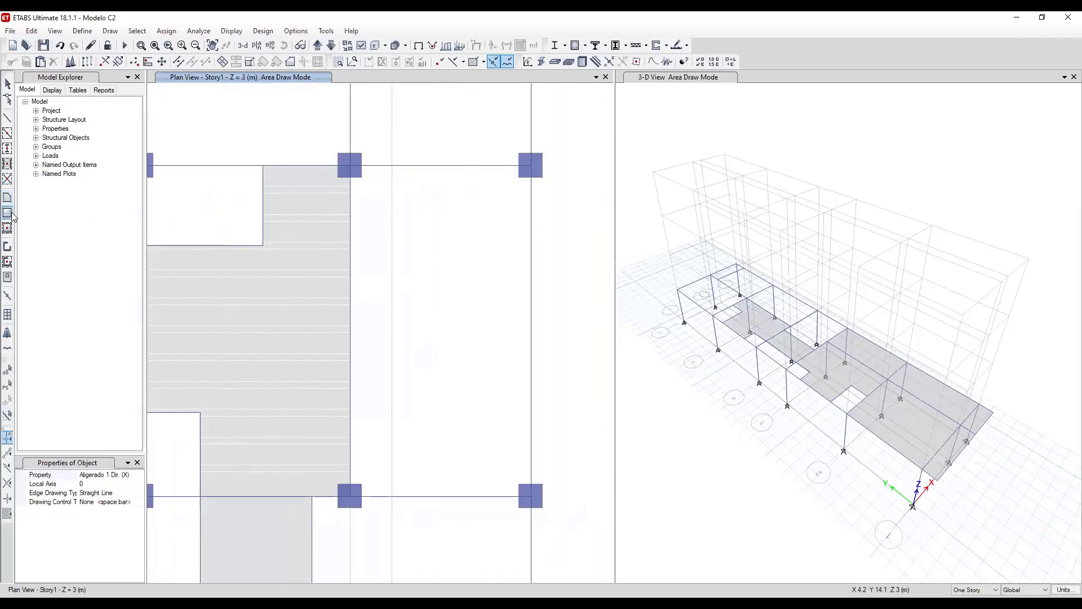
click(351, 165)
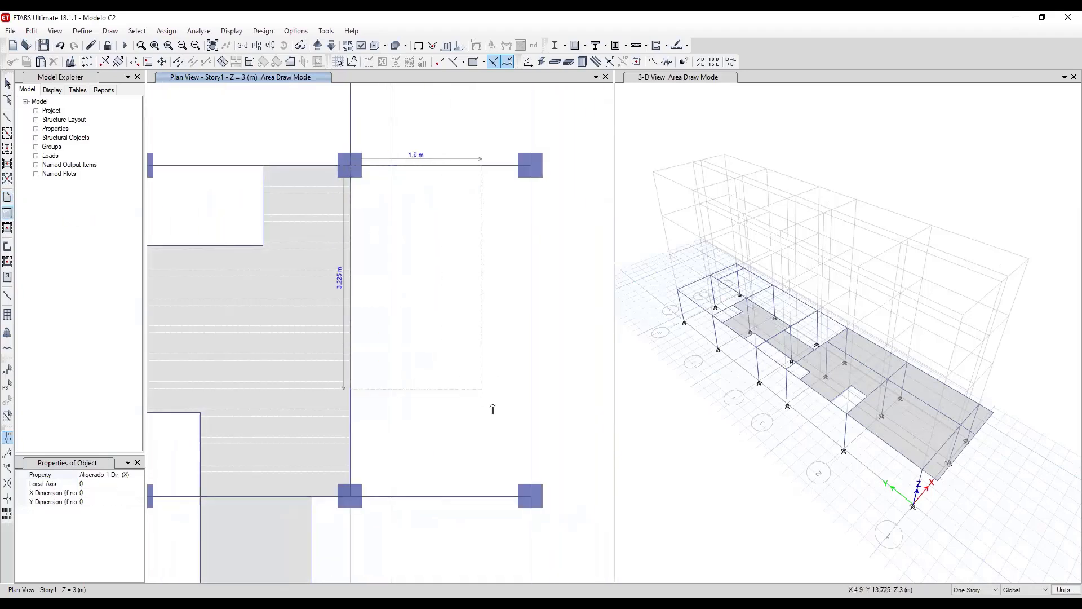
click(529, 499)
Draw a rectangular Aligerado 1 Dir. (X) floor filling the bay from grid point A-6 to grid point B-5.
scroll(459, 366, down, 2)
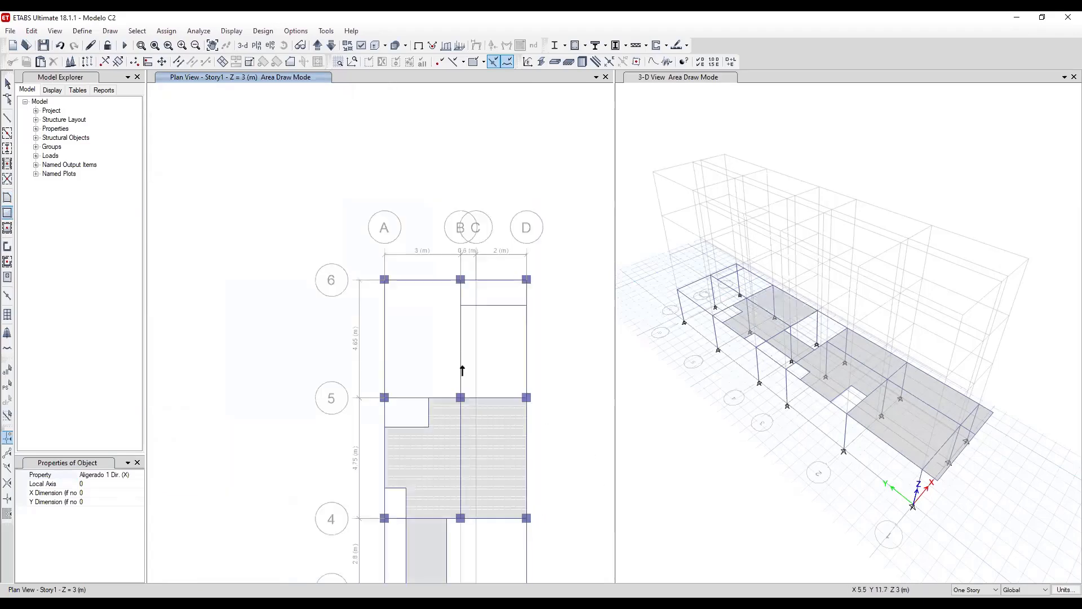
scroll(455, 346, up, 2)
click(256, 158)
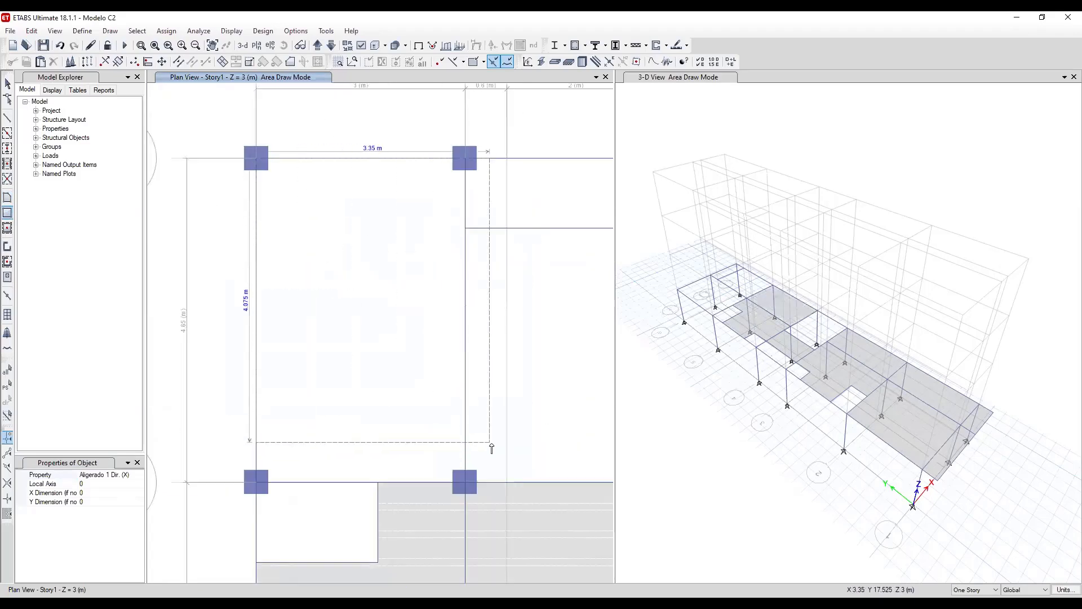
click(462, 483)
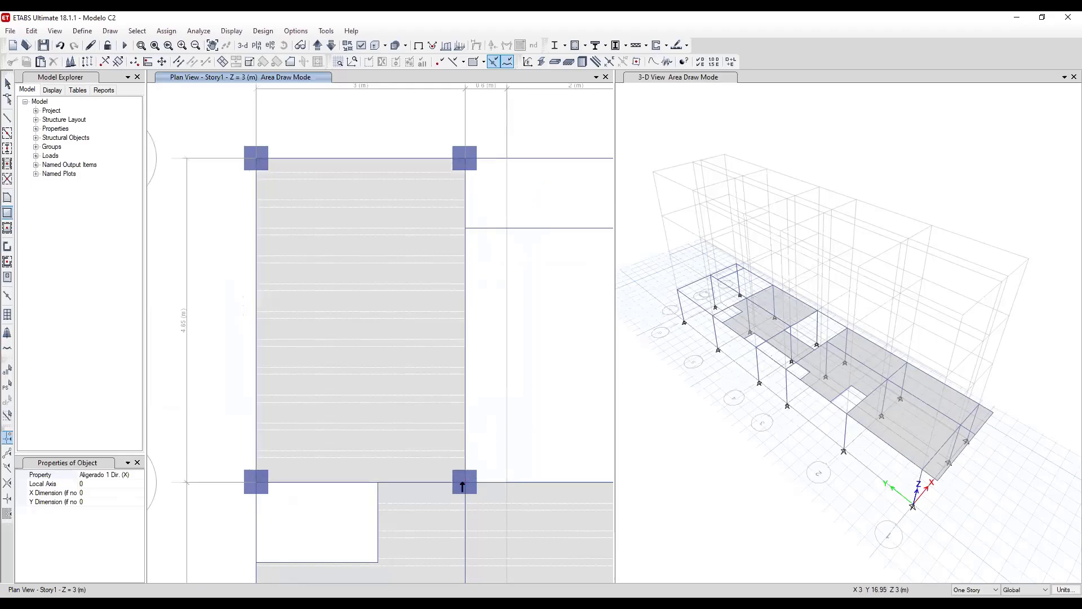
Draw a rectangular Aligerado 1 Dir. (X) floor between grids B and D, from the intermediate beam below grid 6 to grid 5.
middle_drag(556, 362, 421, 305)
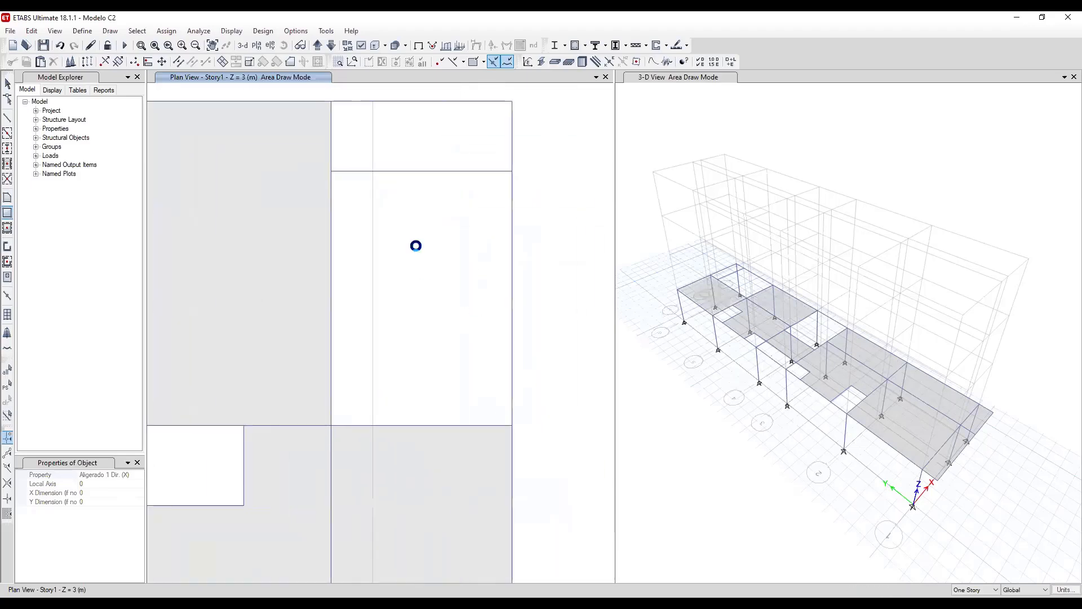
click(330, 171)
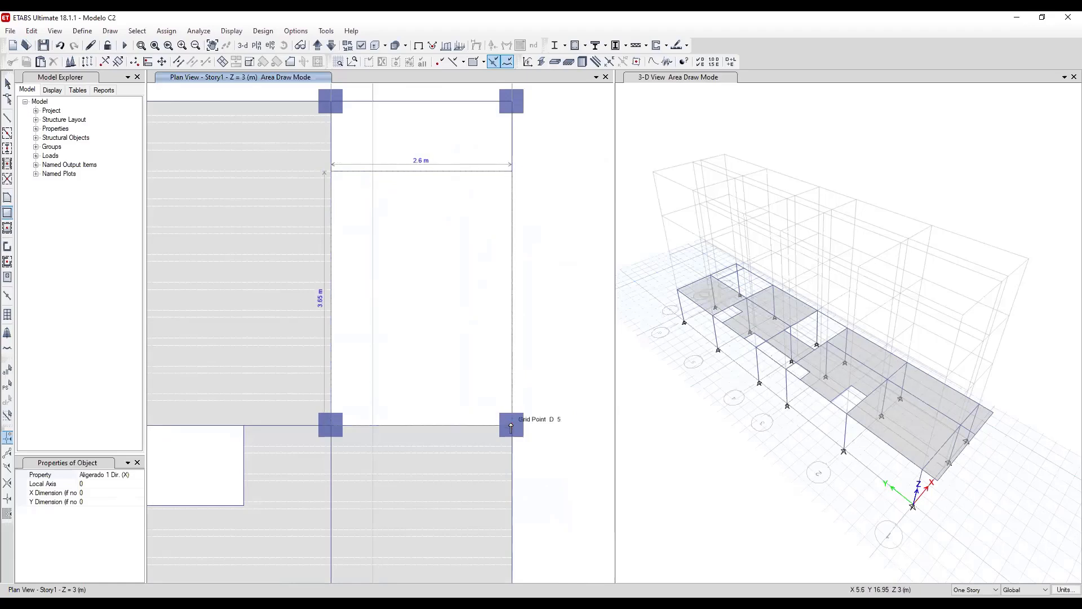
click(512, 427)
Leave the floor drawing mode and save the model.
scroll(444, 242, down, 3)
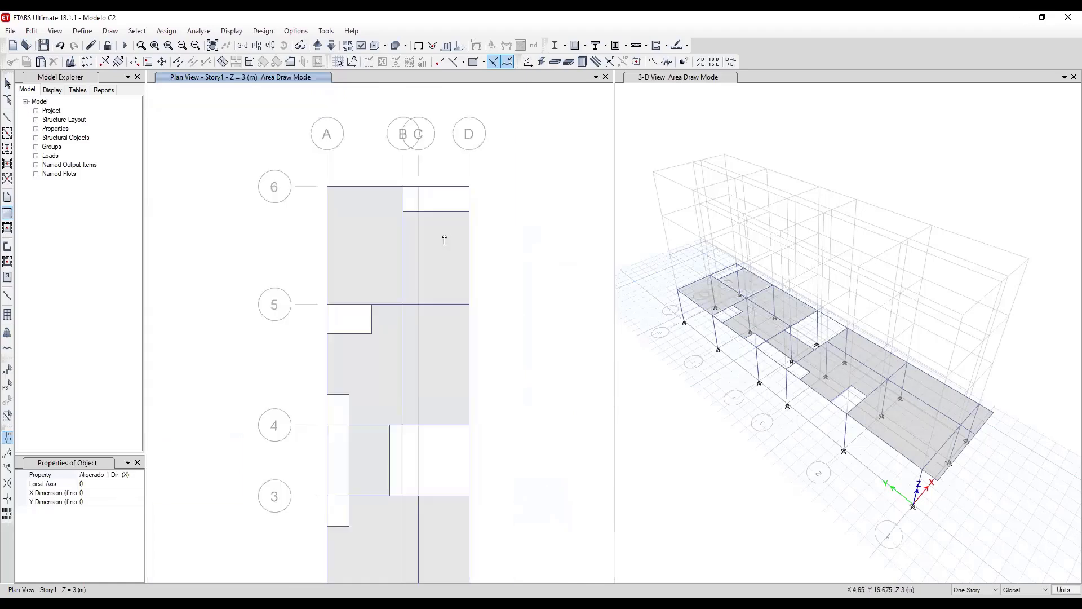
scroll(467, 336, up, 2)
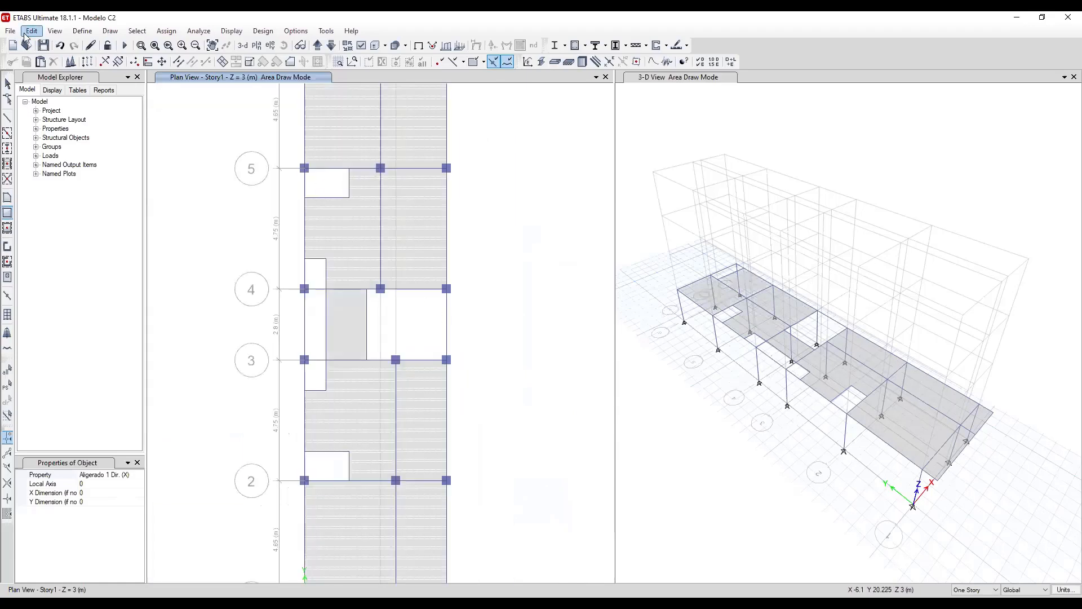
click(8, 84)
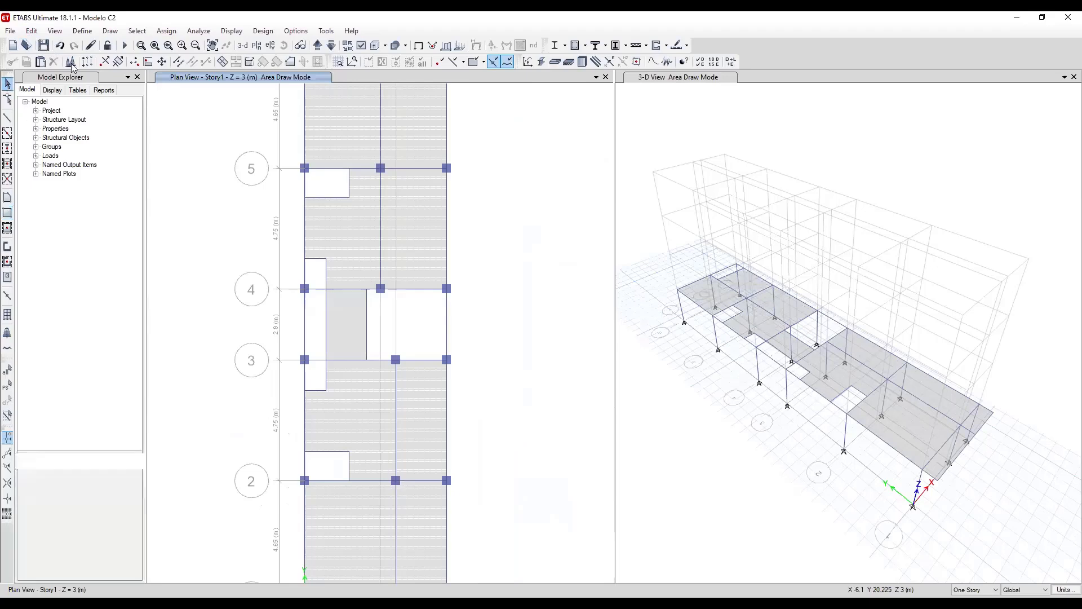
click(43, 45)
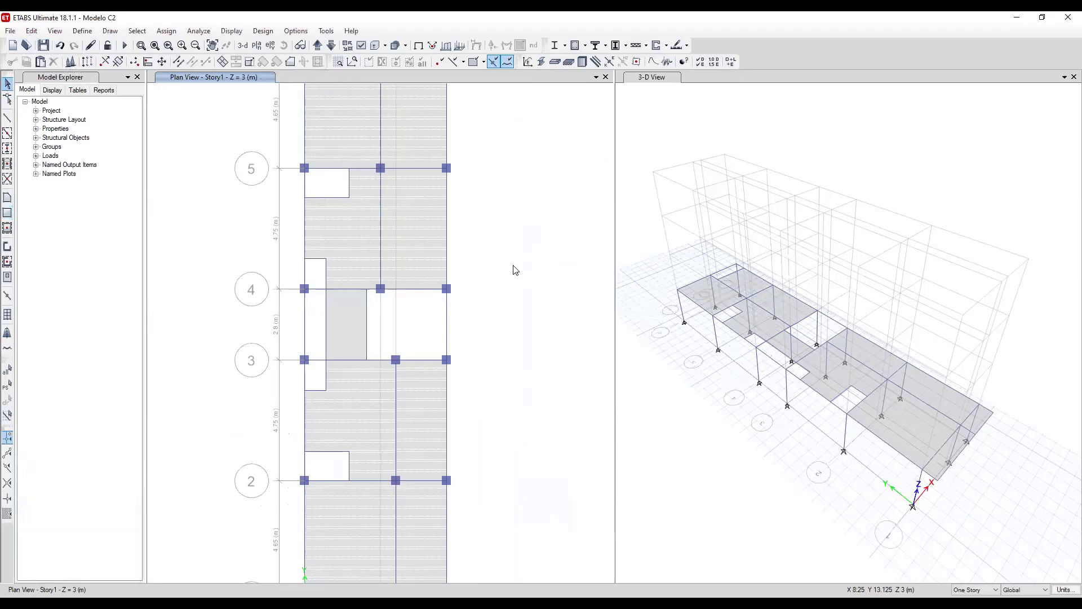
scroll(378, 307, up, 3)
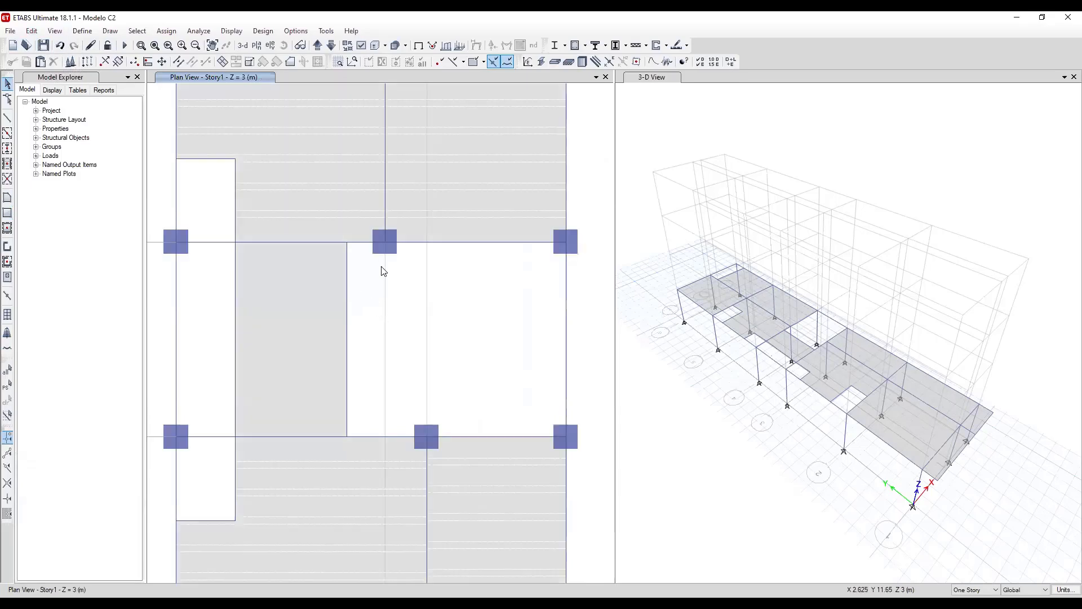
scroll(318, 291, up, 3)
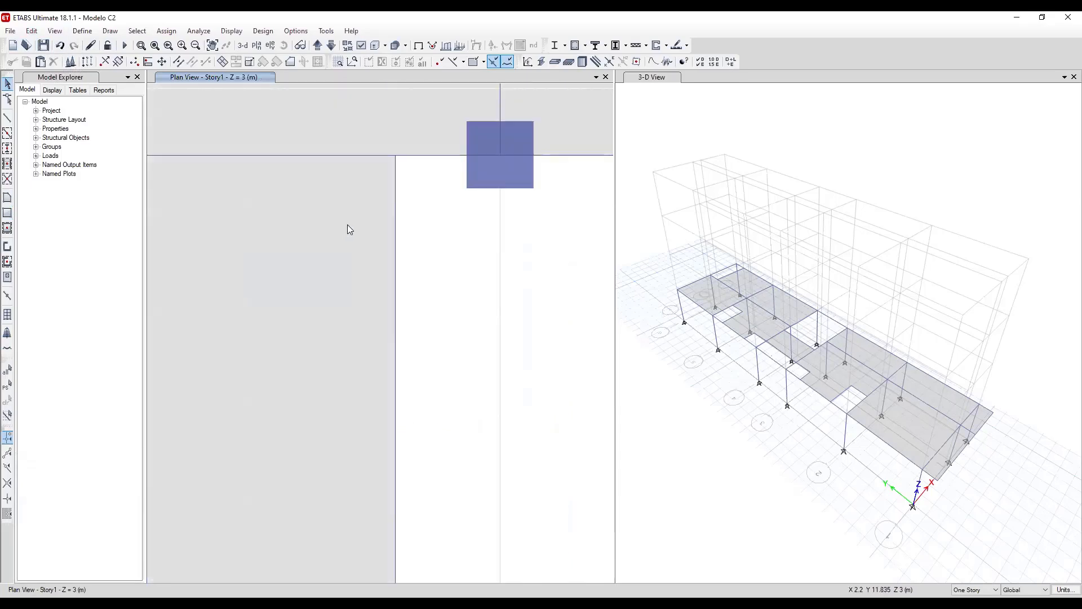
scroll(350, 230, down, 3)
click(357, 236)
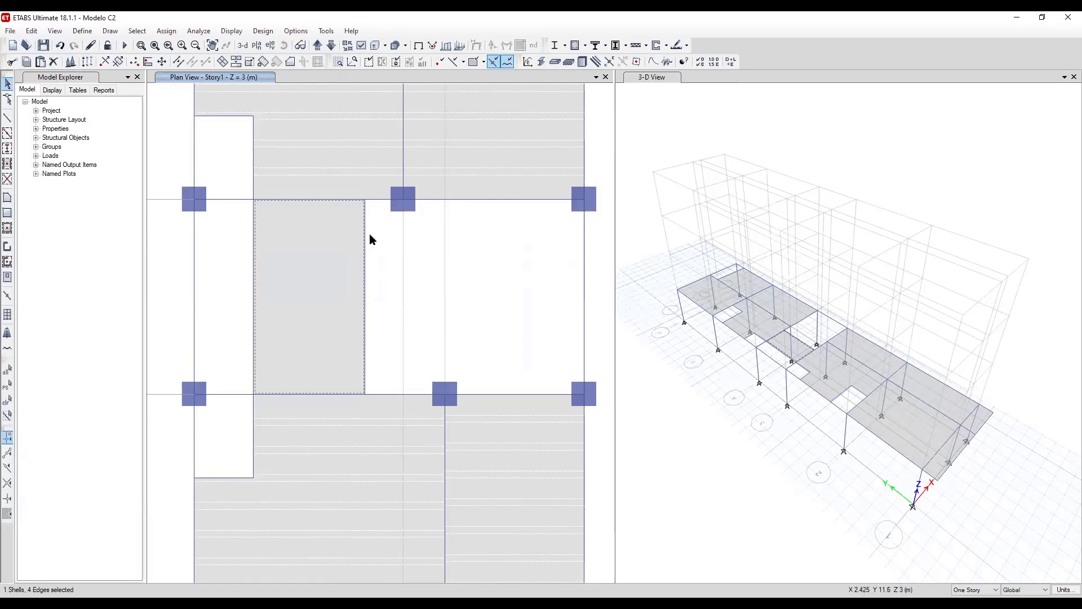
scroll(372, 220, down, 5)
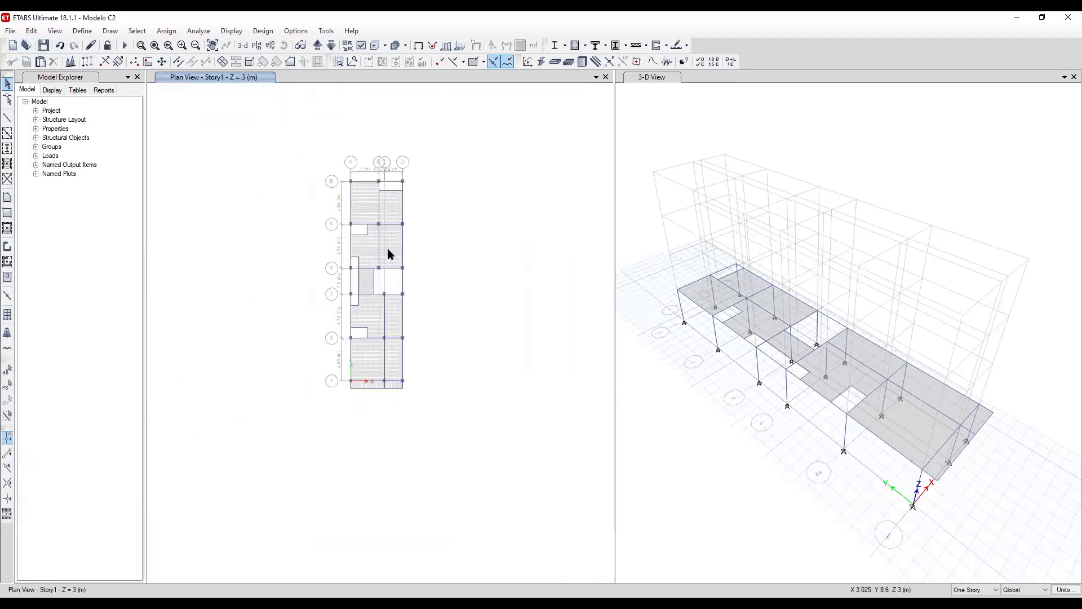
scroll(388, 254, up, 3)
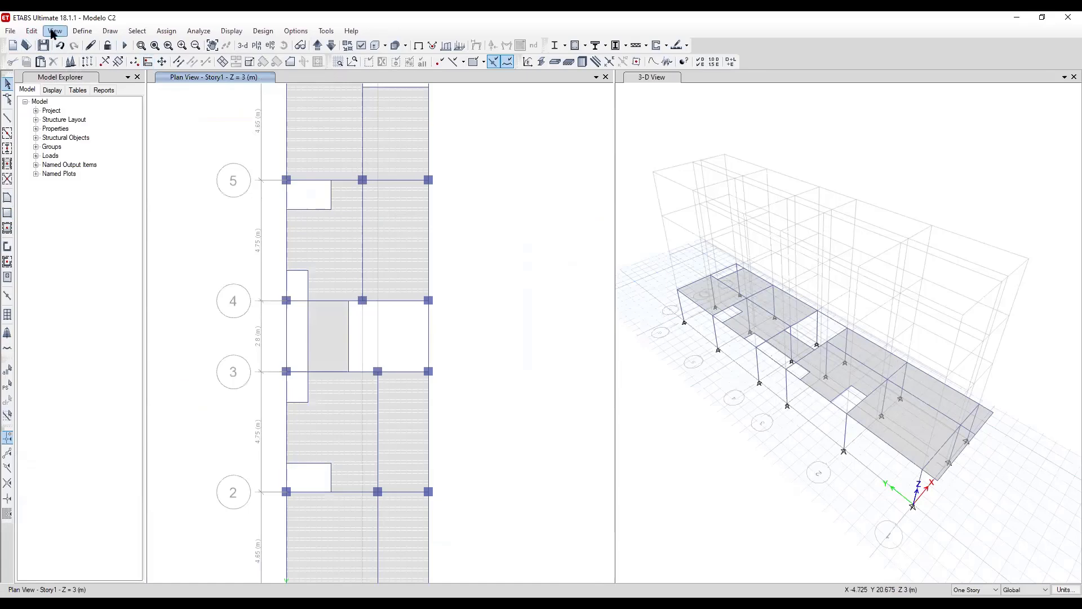
Add a new concrete rectangular frame section named VB(20x20).
click(30, 33)
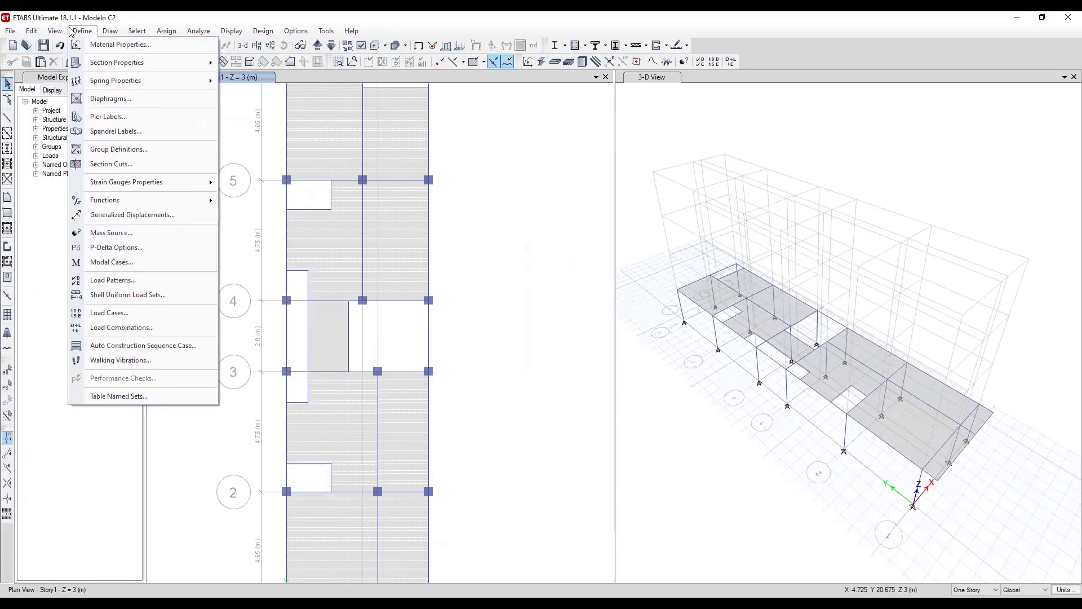
mouse_move(159, 64)
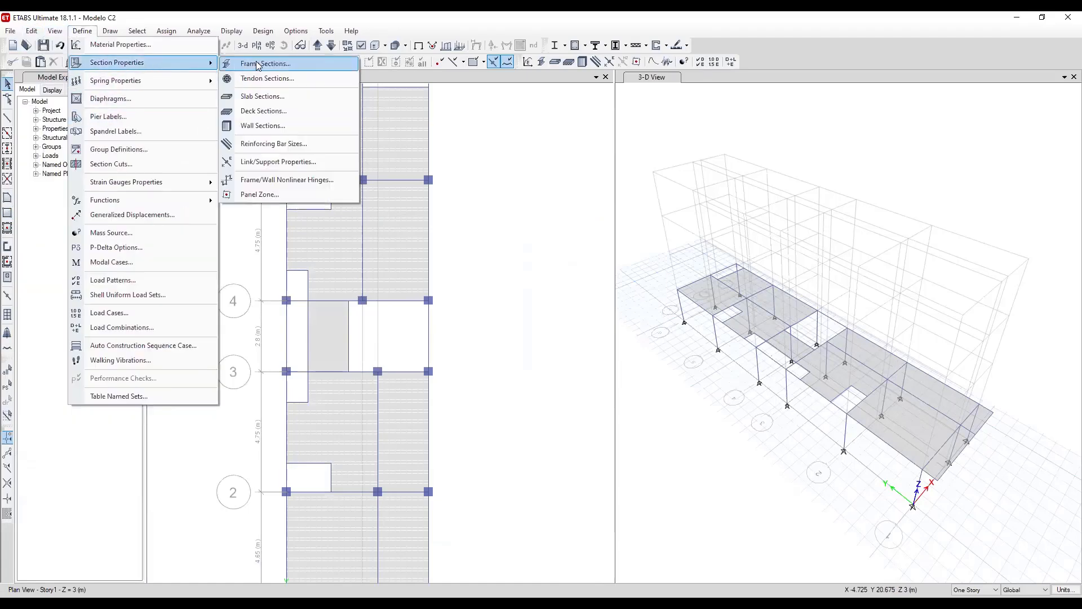
click(256, 61)
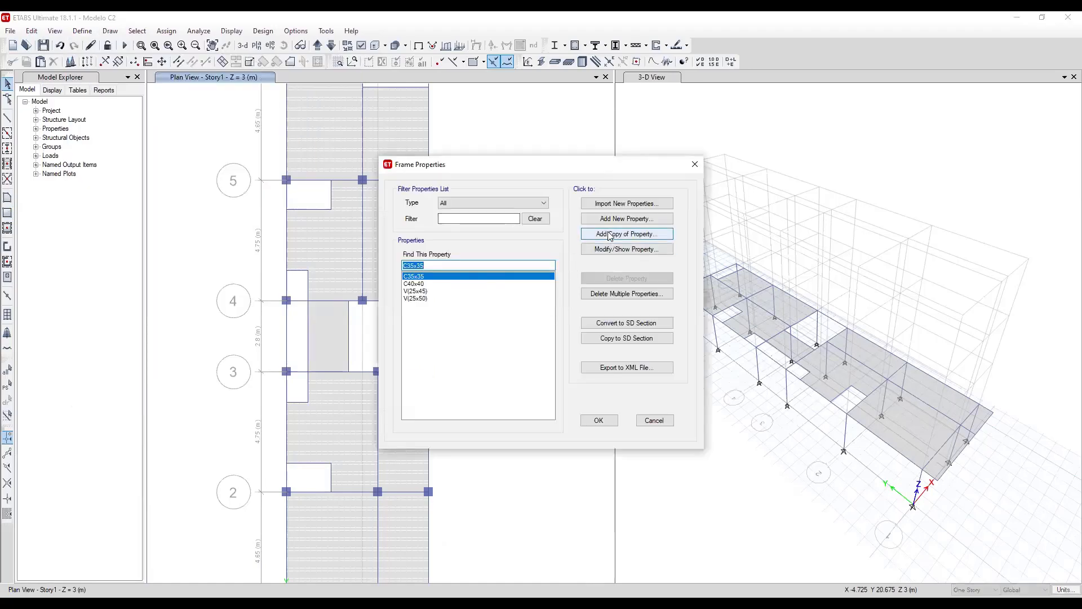
click(612, 220)
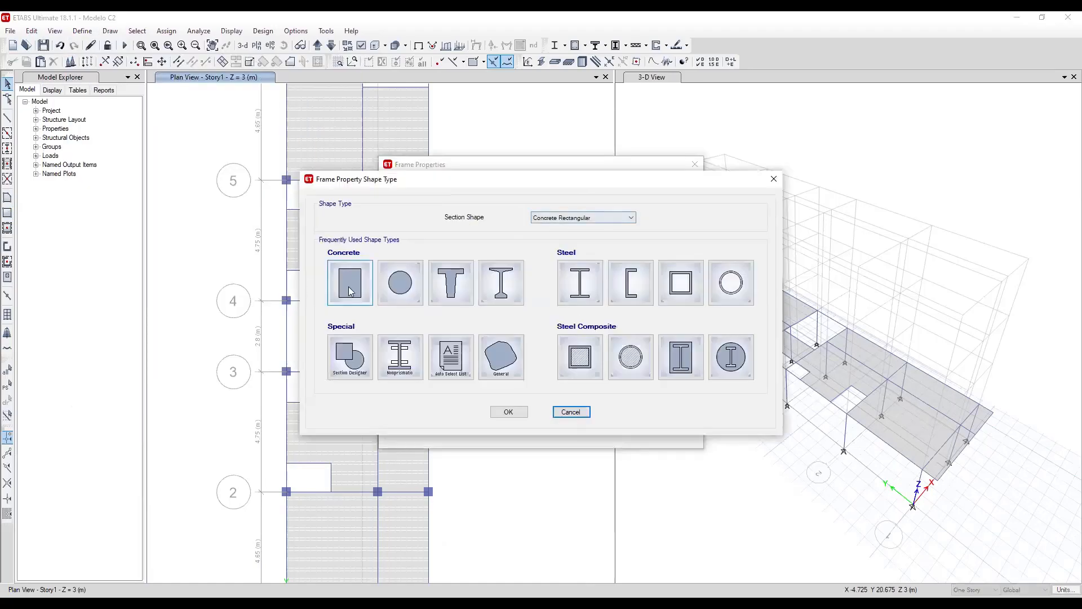
click(366, 284)
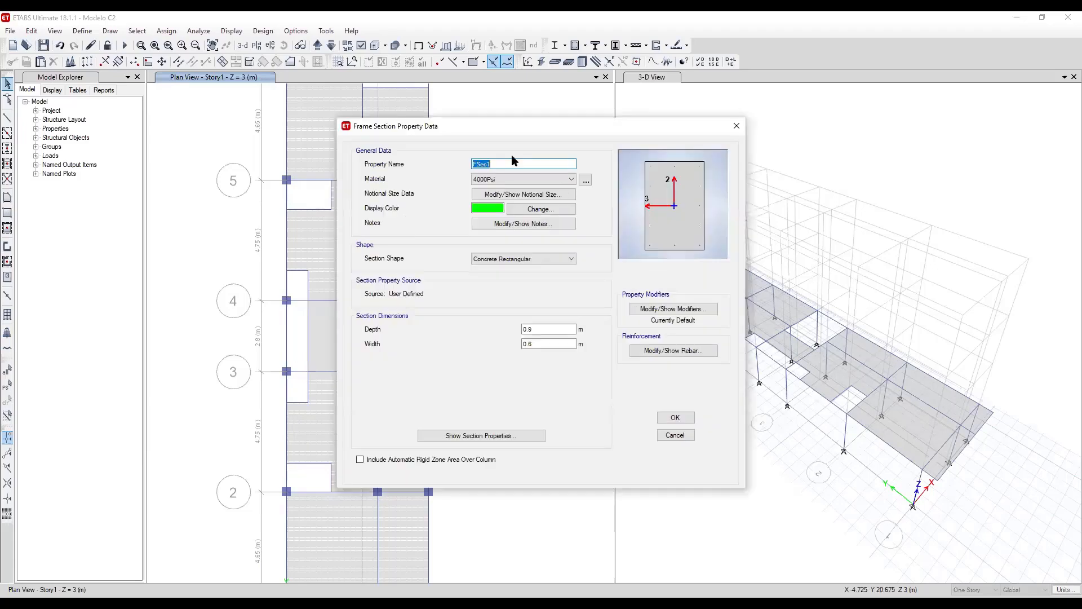
text(VB(20x20)
Assign the F'c = 210 Kgf/cm2 material to VB(20x20) and set its depth and width to 0.2 m.
click(498, 179)
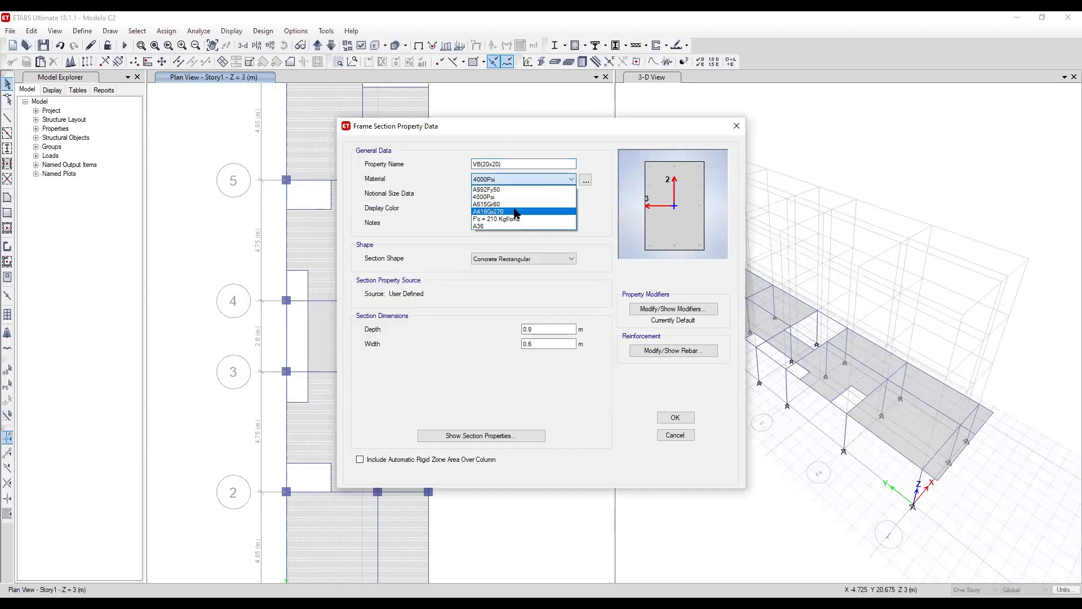
click(517, 220)
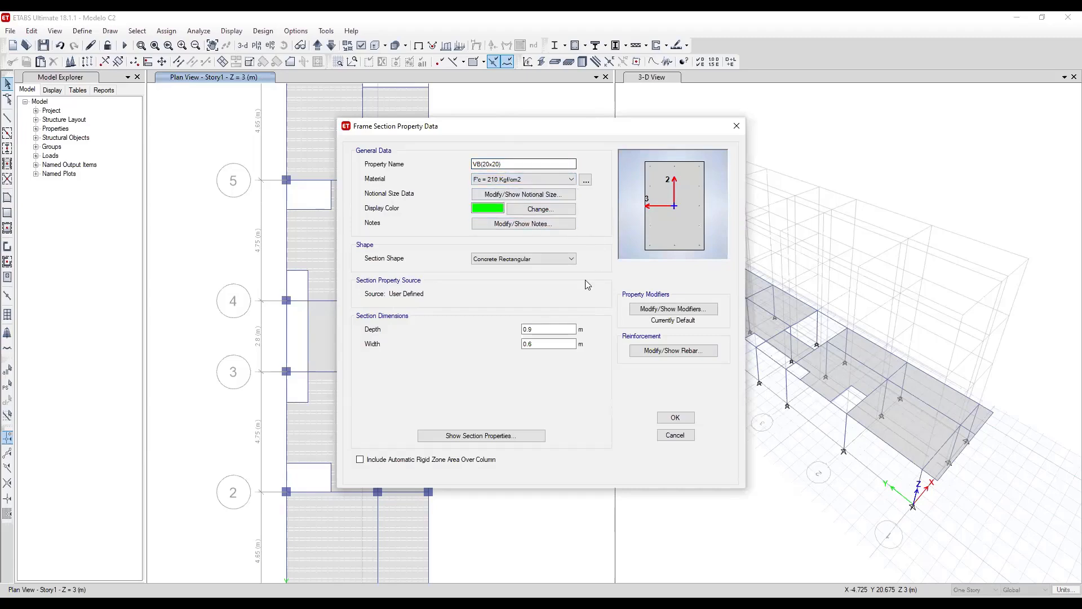
click(536, 328)
click(562, 344)
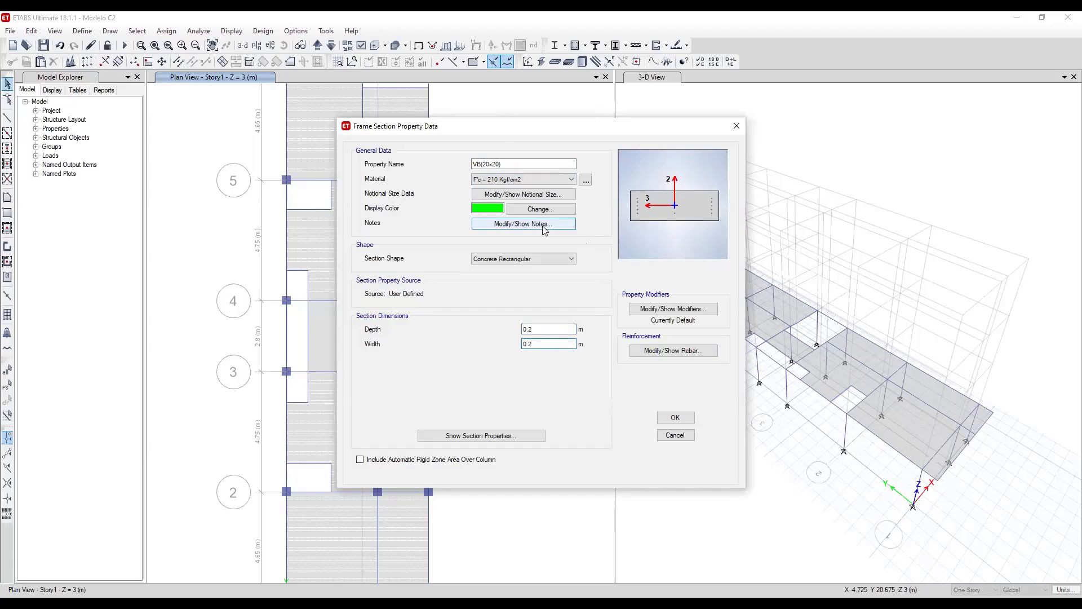
click(655, 351)
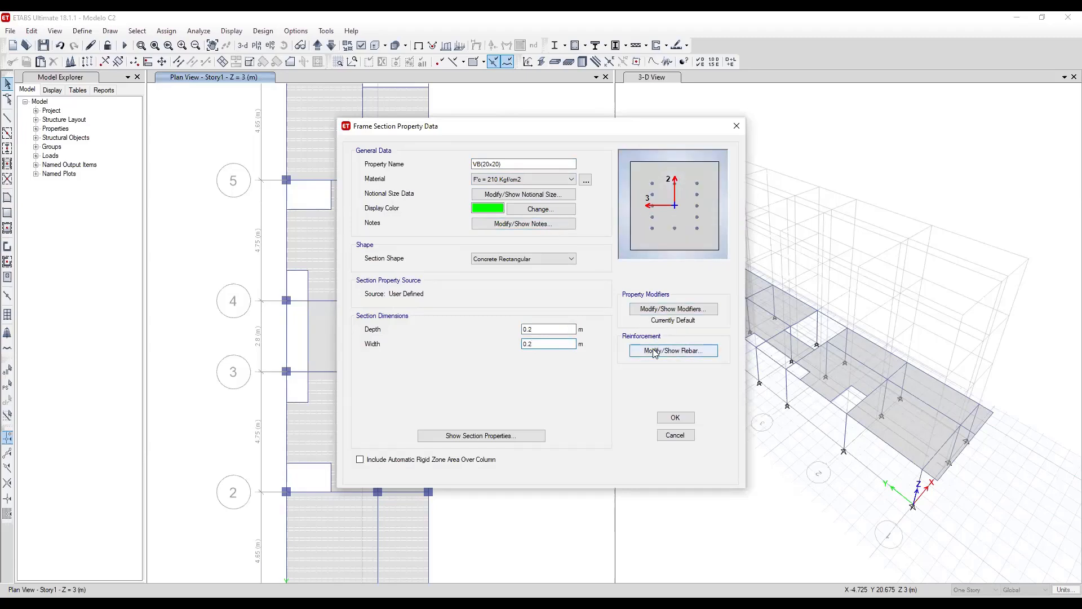
Set the longitudinal, corner and confinement bar sizes of VB(20x20) to 3/8".
click(653, 351)
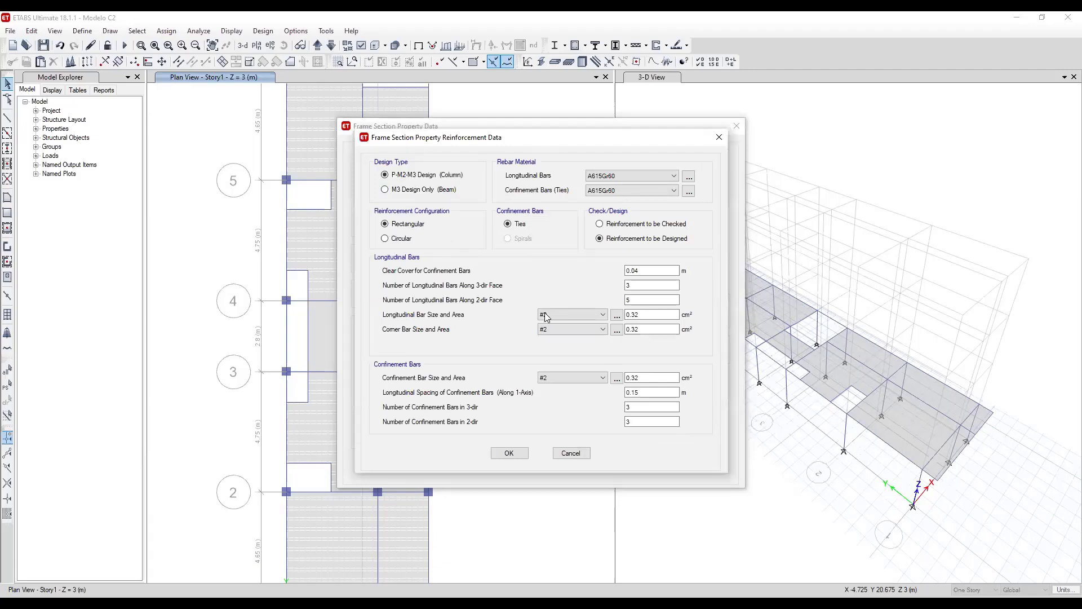
click(563, 316)
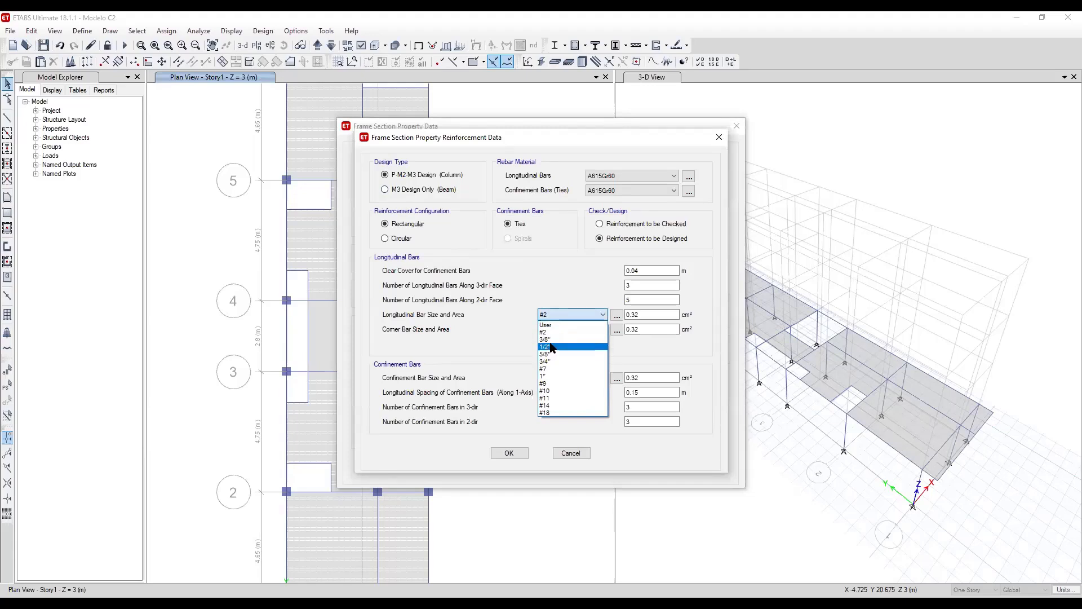
click(547, 339)
click(572, 329)
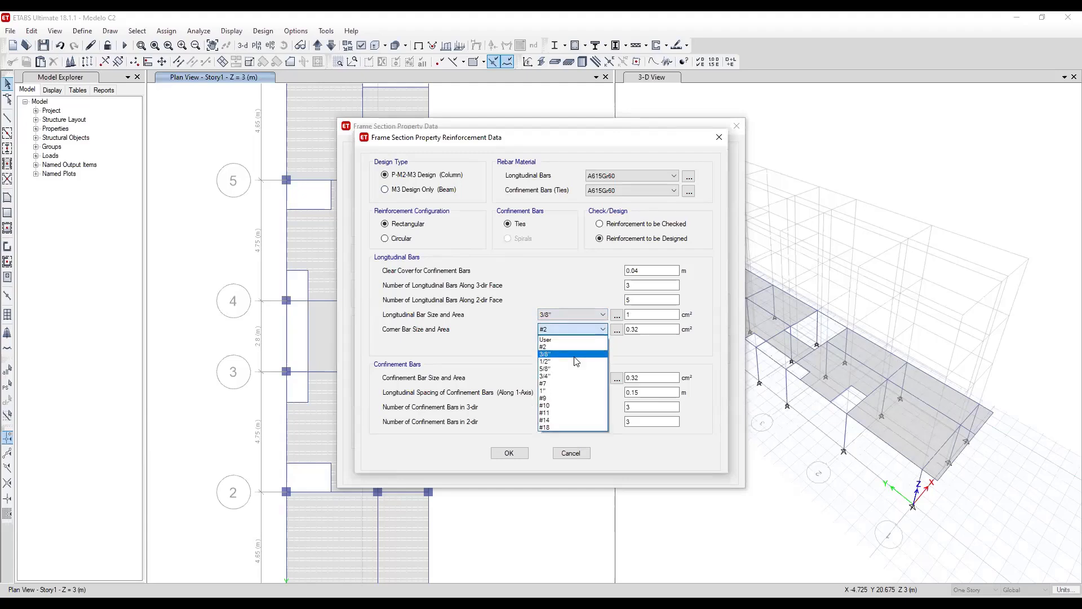
click(573, 355)
click(570, 376)
click(558, 402)
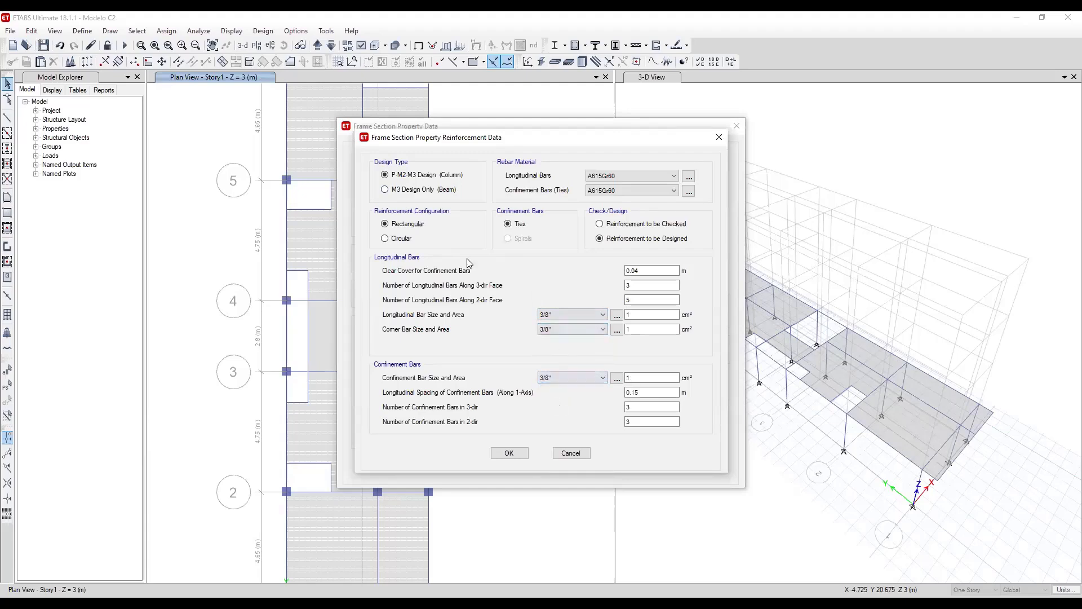
Make VB(20x20) an M3 Design Only (Beam) section with 0.04 m top and bottom cover, and accept the frame property definitions.
click(424, 192)
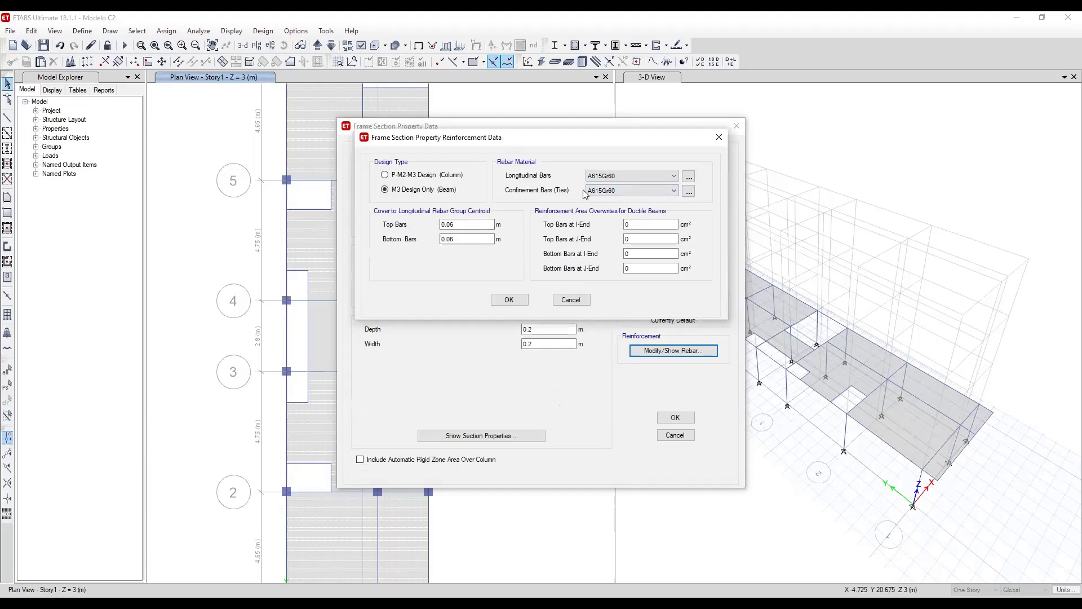
click(465, 227)
key(BackSpace)
text(4)
drag(506, 140, 510, 144)
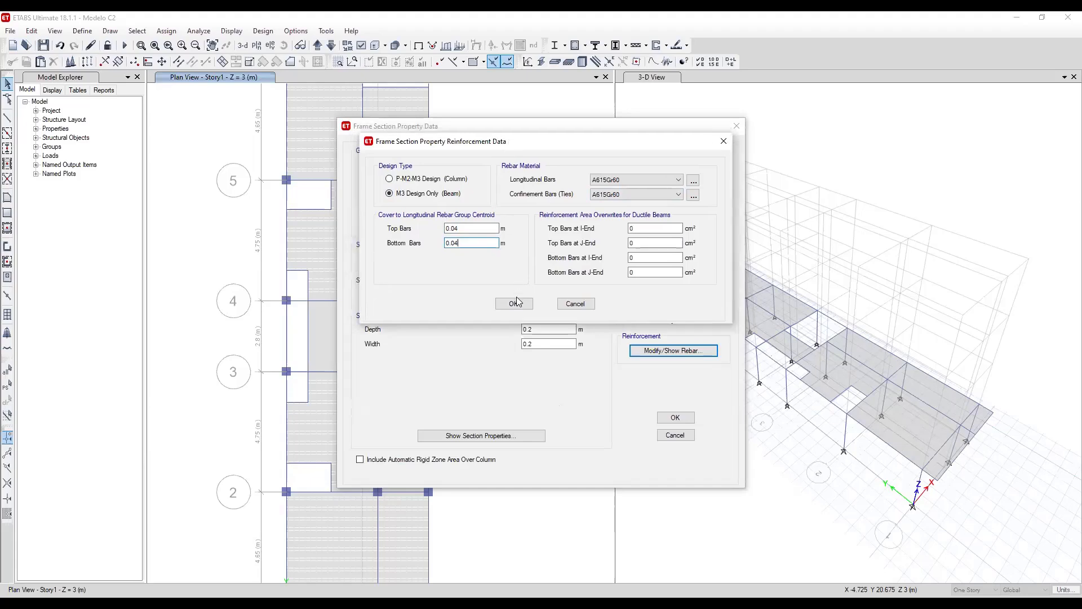
click(513, 305)
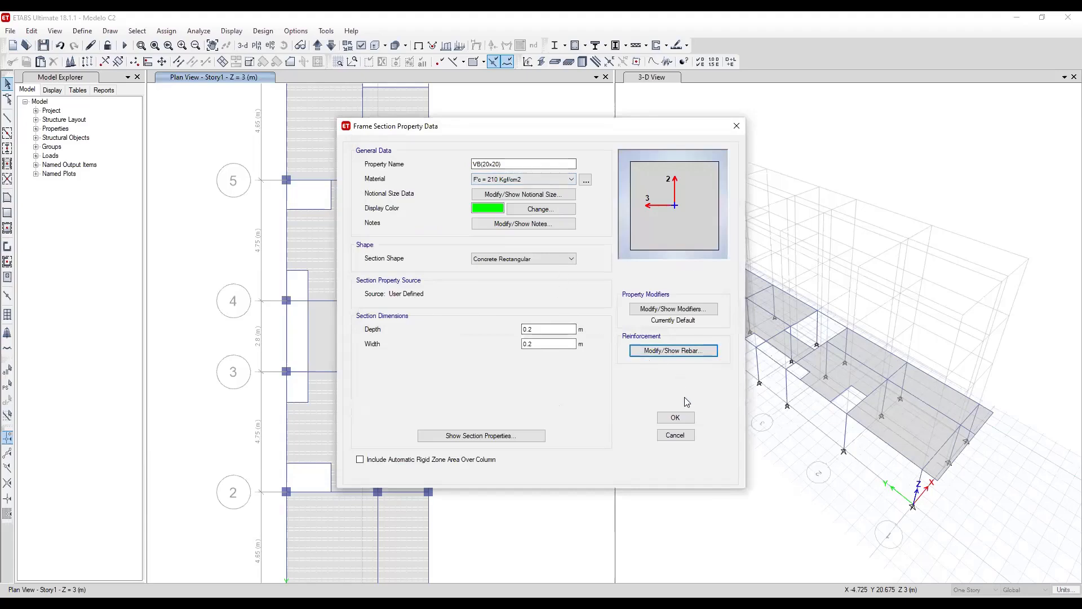
click(674, 418)
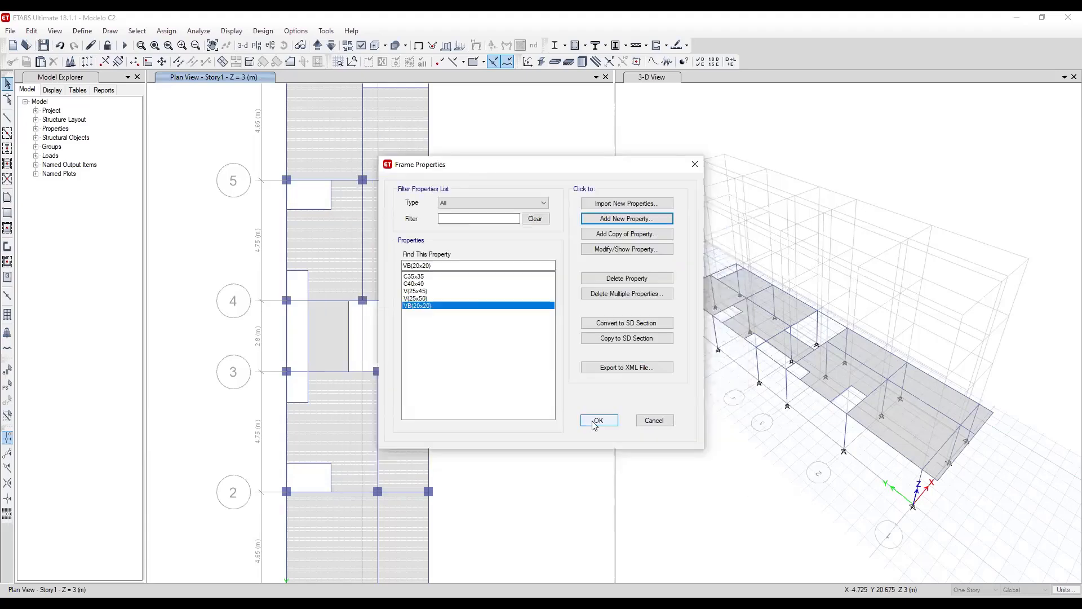
click(598, 421)
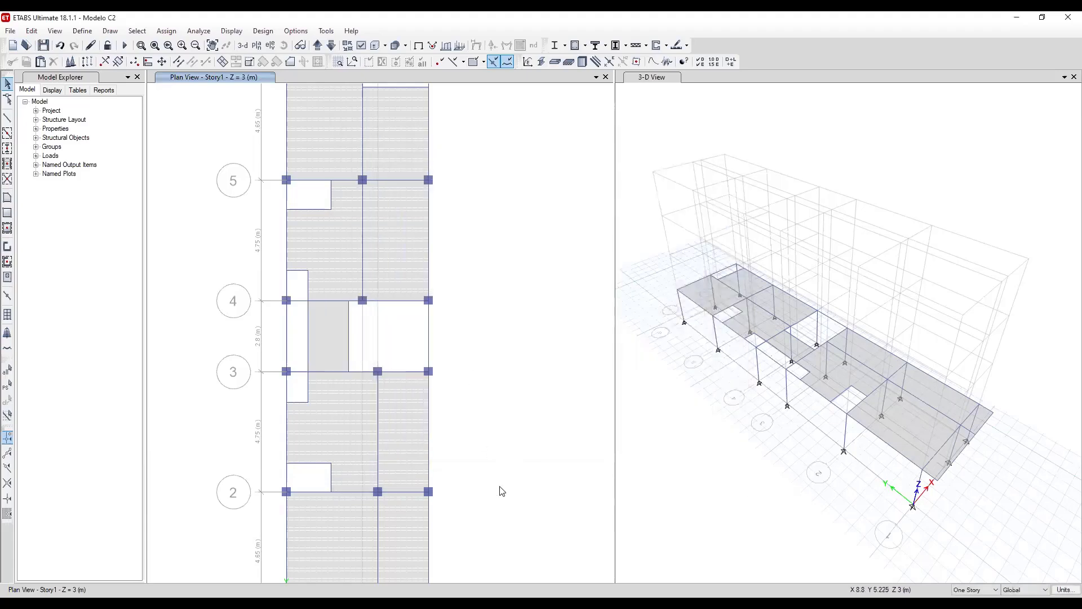
Select the cantilever edge beams below grid 1 and the two beams bordering the opening just above grid 2.
middle_drag(499, 489, 545, 323)
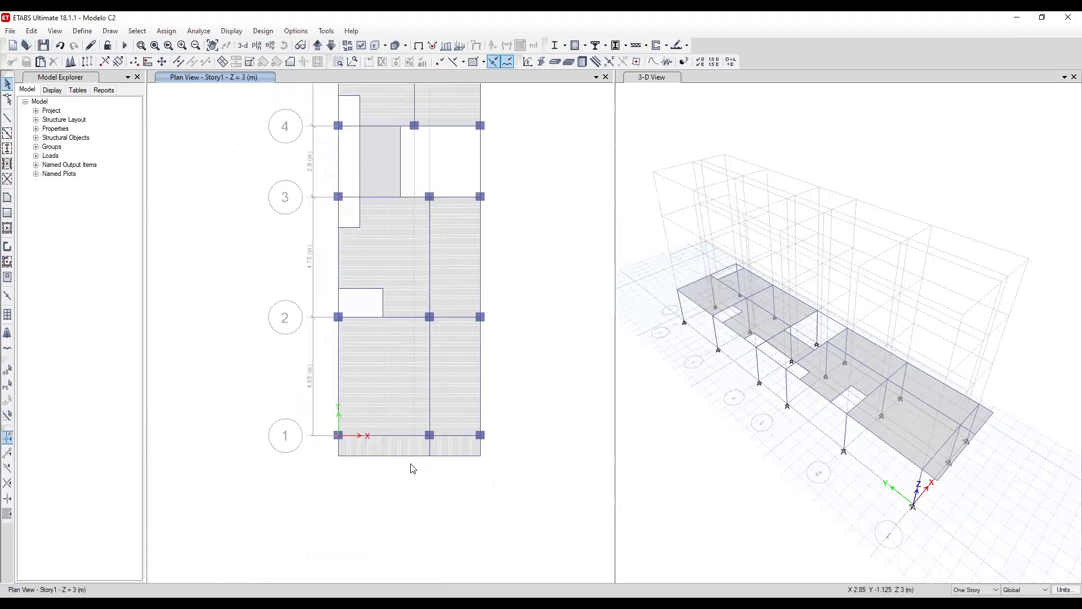
scroll(410, 465, up, 3)
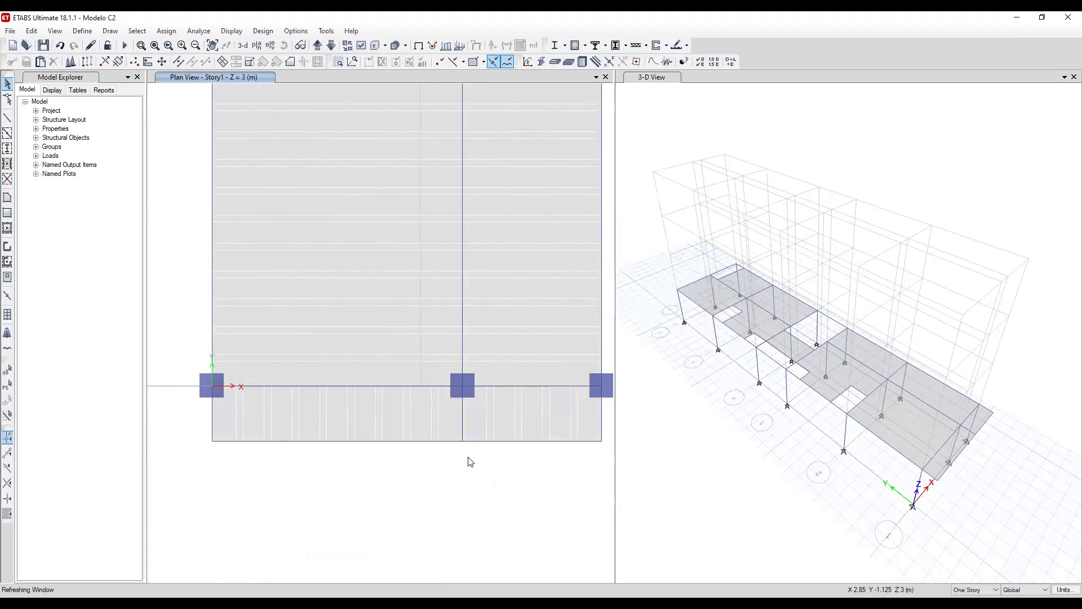
click(423, 445)
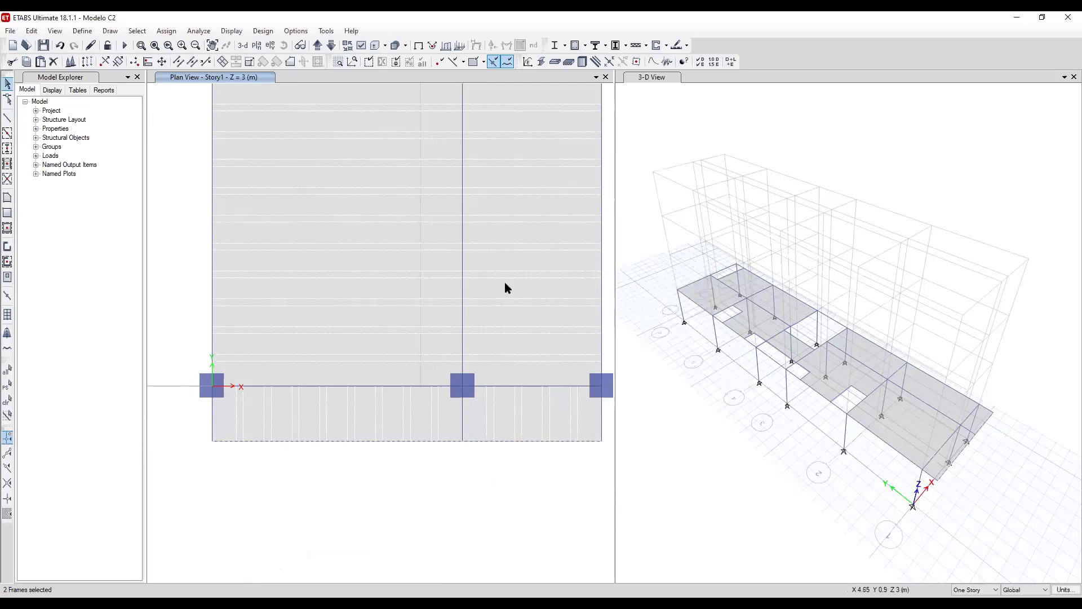
middle_drag(488, 242, 480, 492)
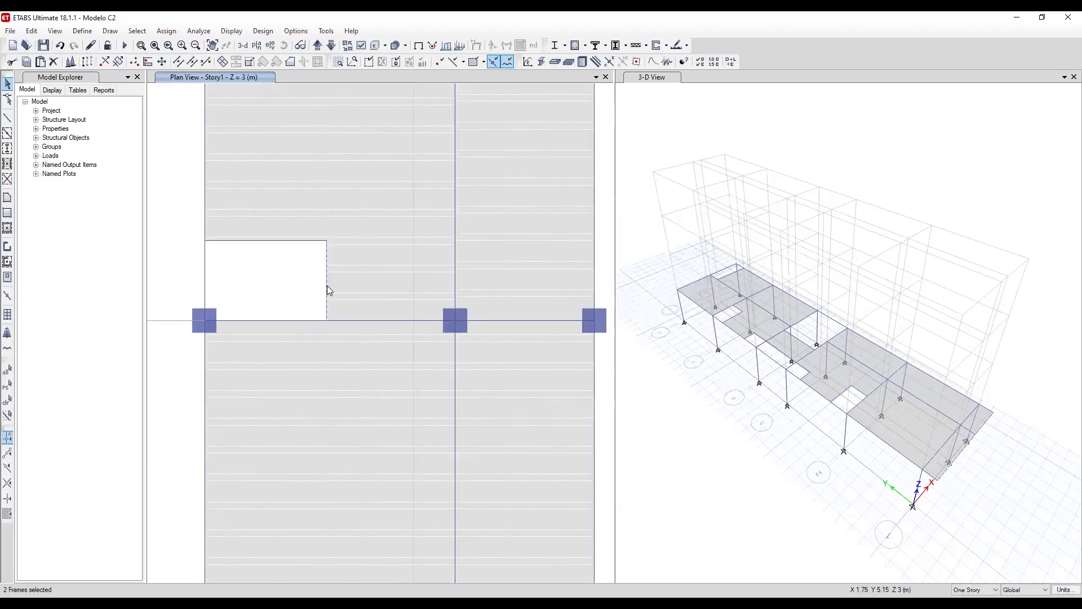
click(307, 240)
Add to the selection the beams bordering the long opening across grids 3 and 4, and the slab's edge beam between those grids.
middle_drag(397, 161, 494, 483)
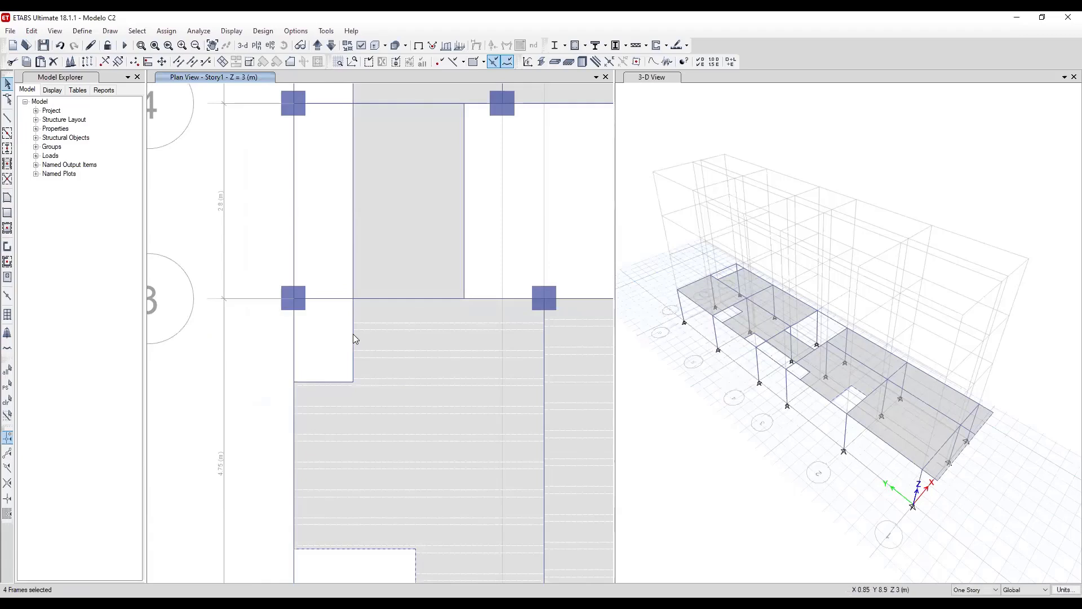
click(341, 382)
click(353, 262)
middle_drag(424, 324, 455, 556)
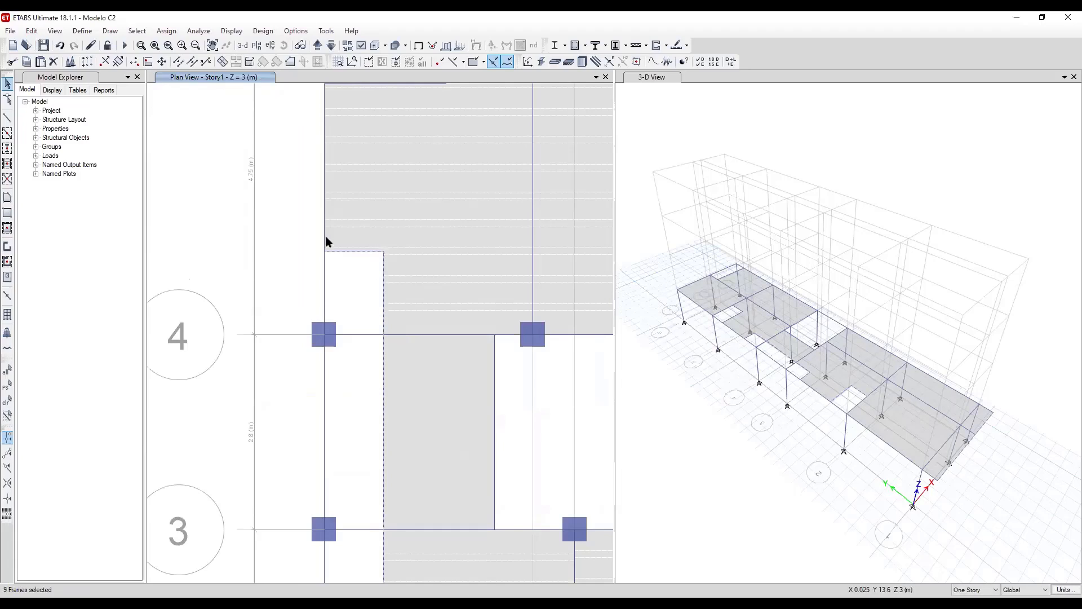
scroll(326, 235, down, 5)
scroll(405, 306, up, 5)
middle_drag(357, 271, 498, 278)
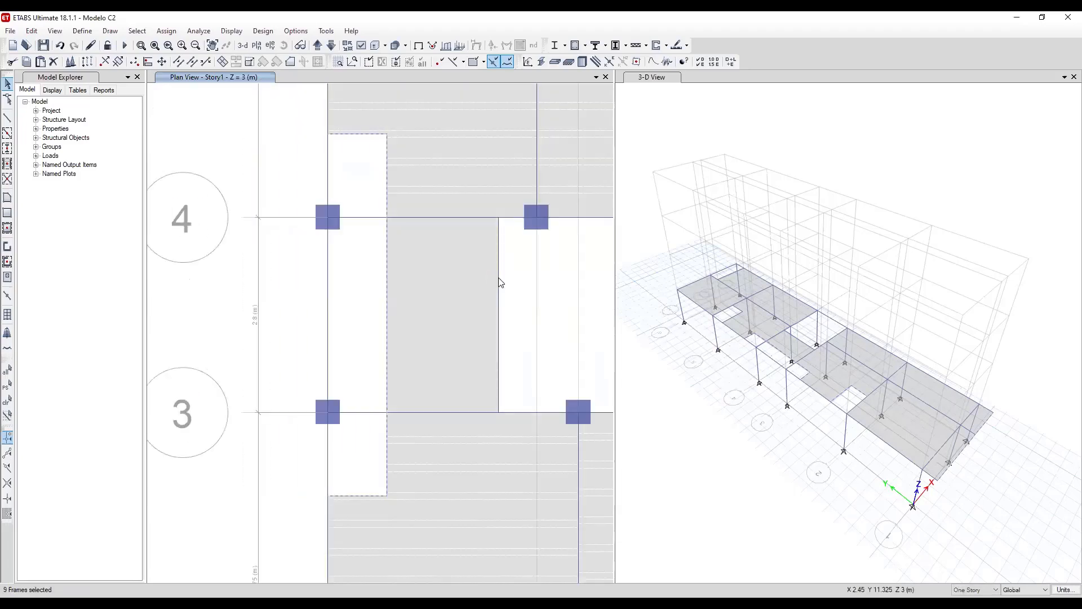
click(498, 277)
Add to the selection the intermediate beam below grid 6 and the two beams bordering the opening below grid 5.
middle_drag(542, 163, 462, 449)
middle_drag(457, 437, 443, 513)
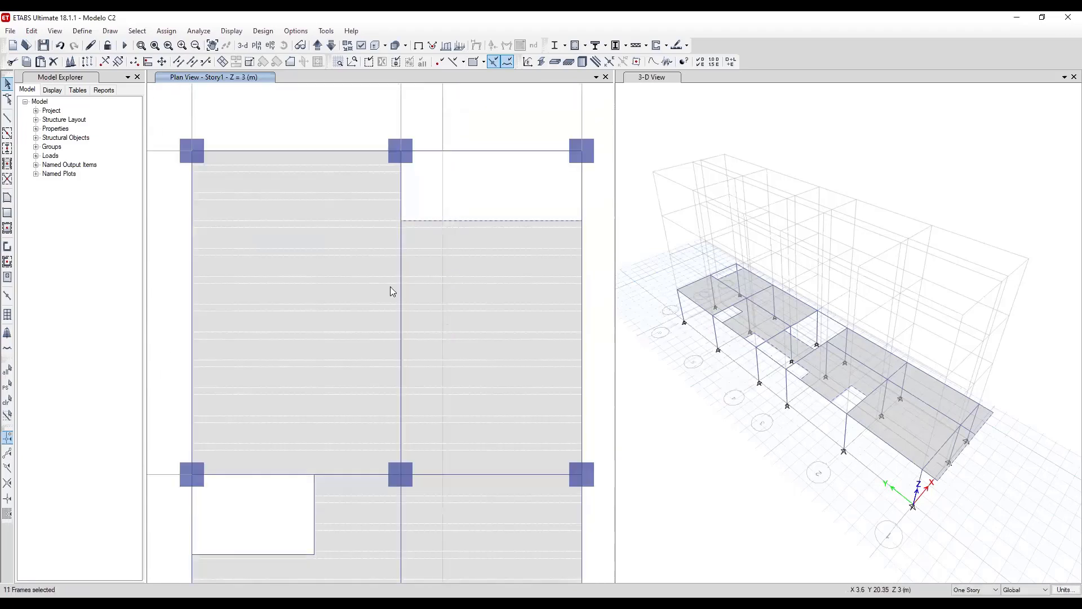
middle_drag(344, 394, 478, 248)
click(448, 363)
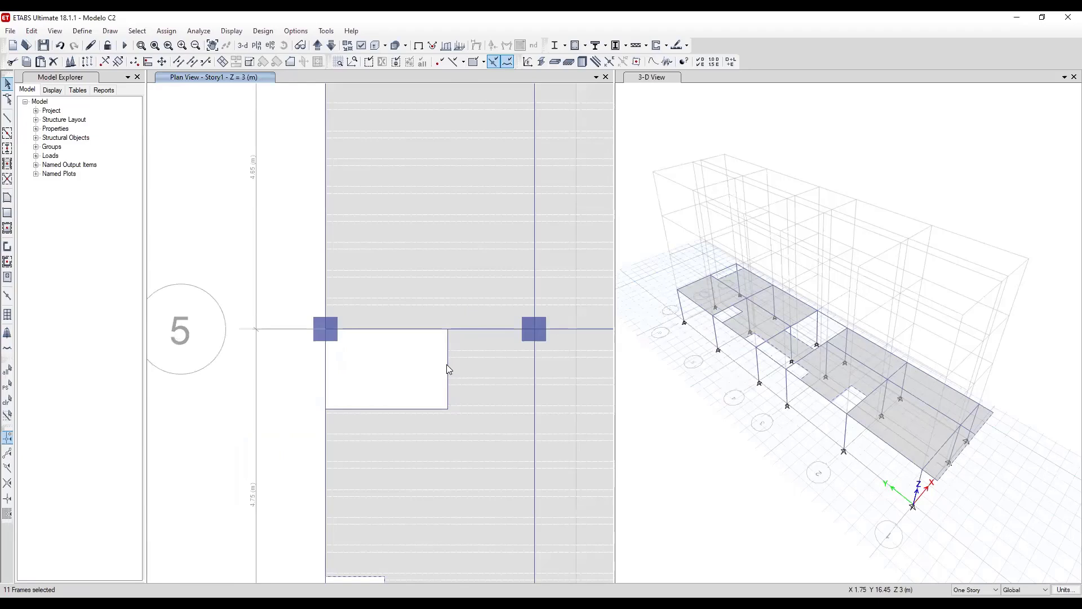
click(448, 365)
click(428, 409)
Check the section of the beam beside the opening between grids 3 and 4, and assign VB(20x20) to all the selected beams.
scroll(348, 322, down, 3)
middle_drag(362, 367, 397, 229)
middle_drag(517, 369, 512, 327)
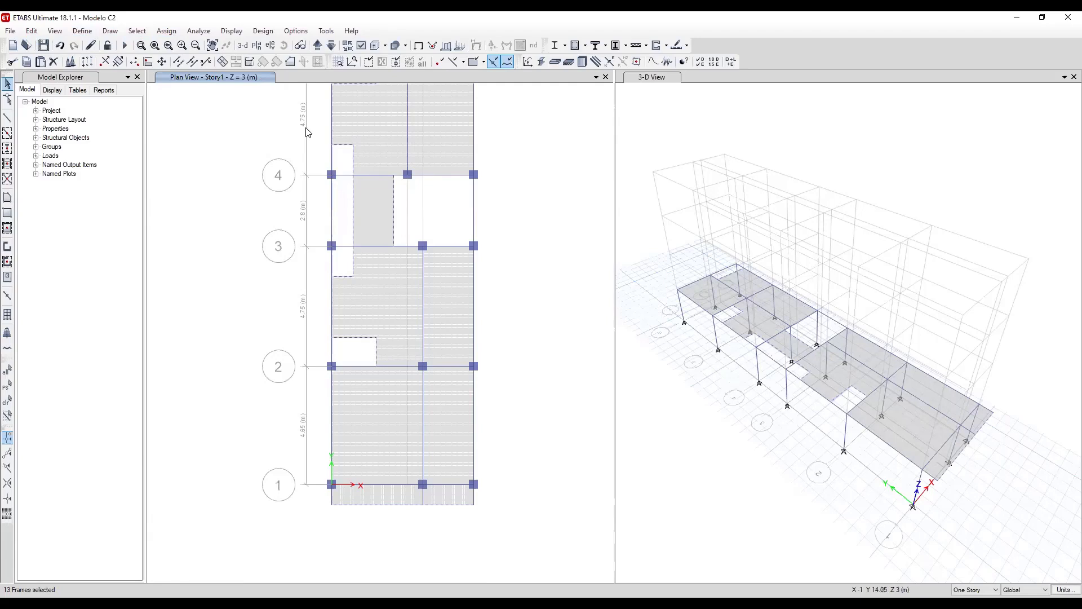
right_click(352, 207)
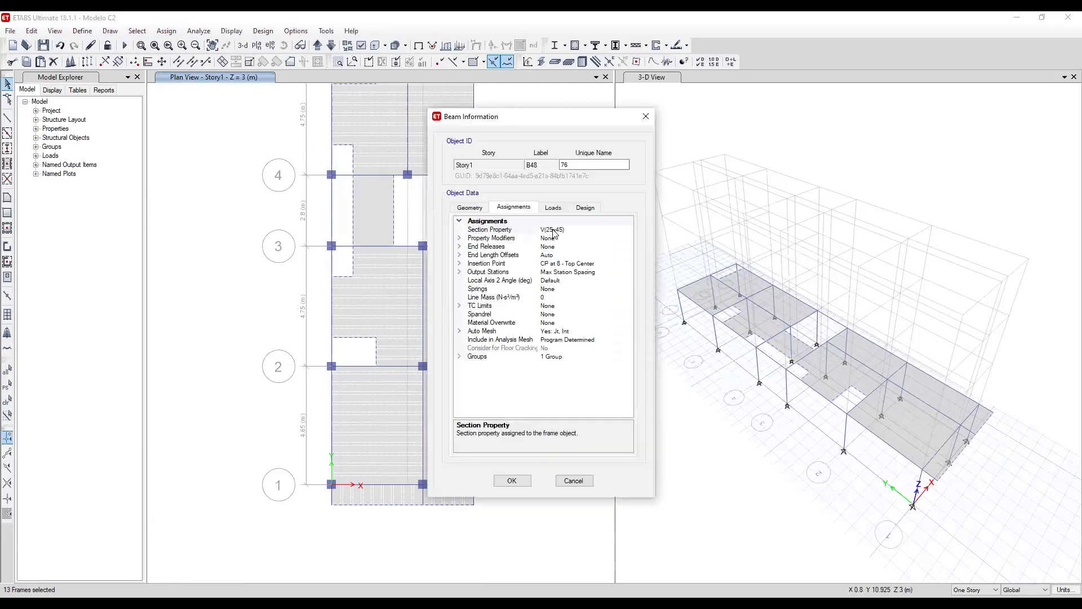
click(643, 120)
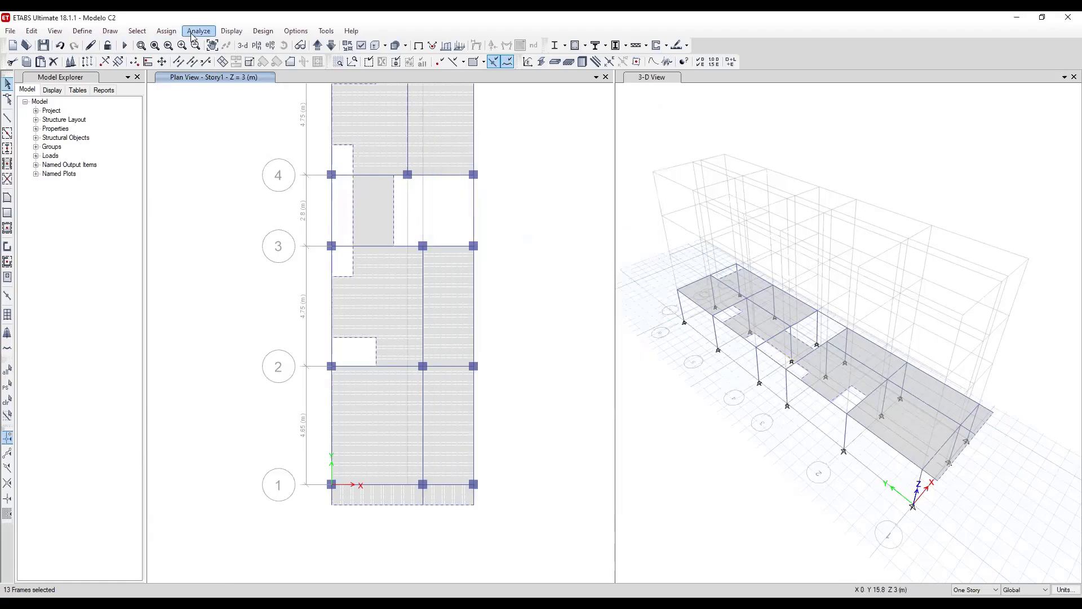
click(174, 33)
mouse_move(242, 61)
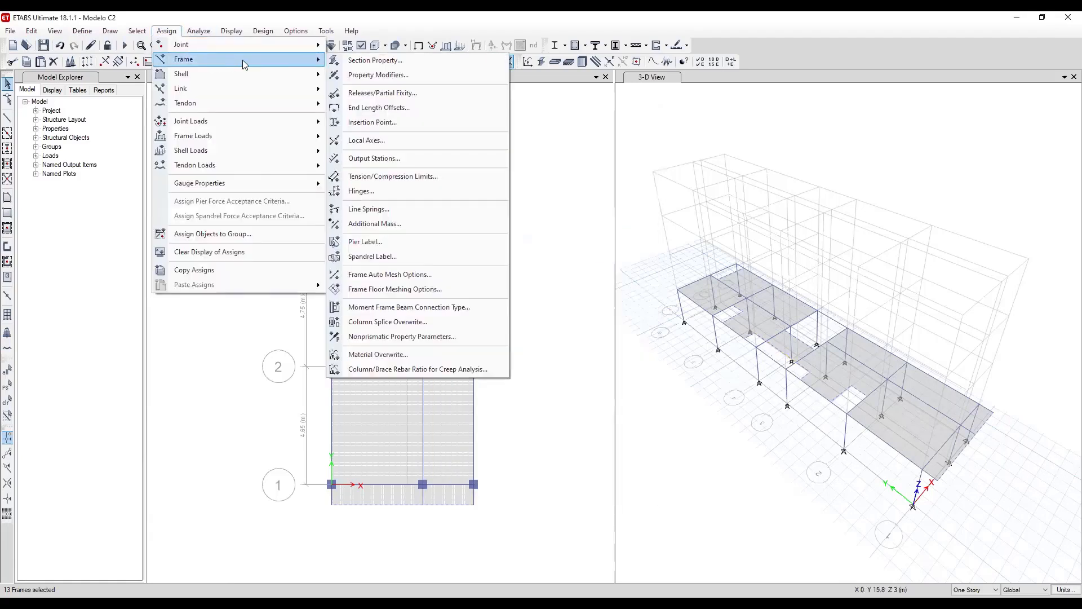
click(369, 60)
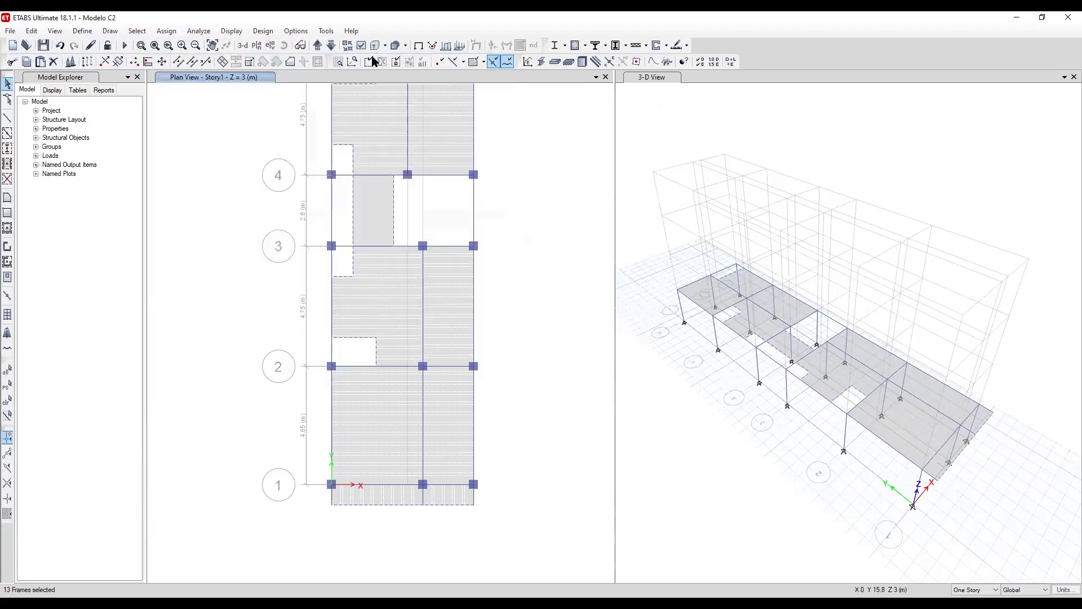
click(488, 274)
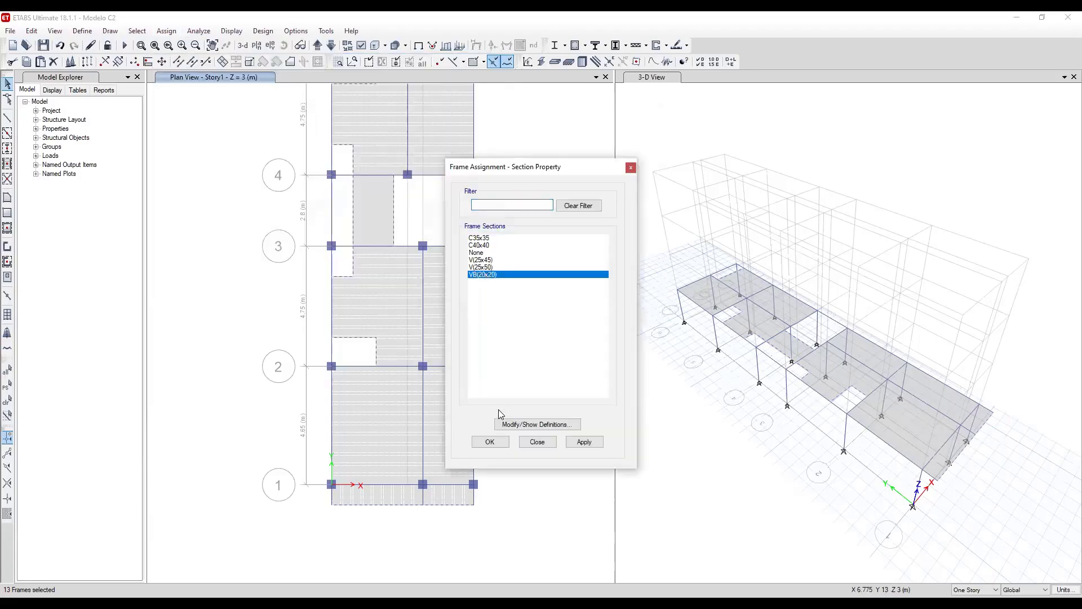
click(491, 443)
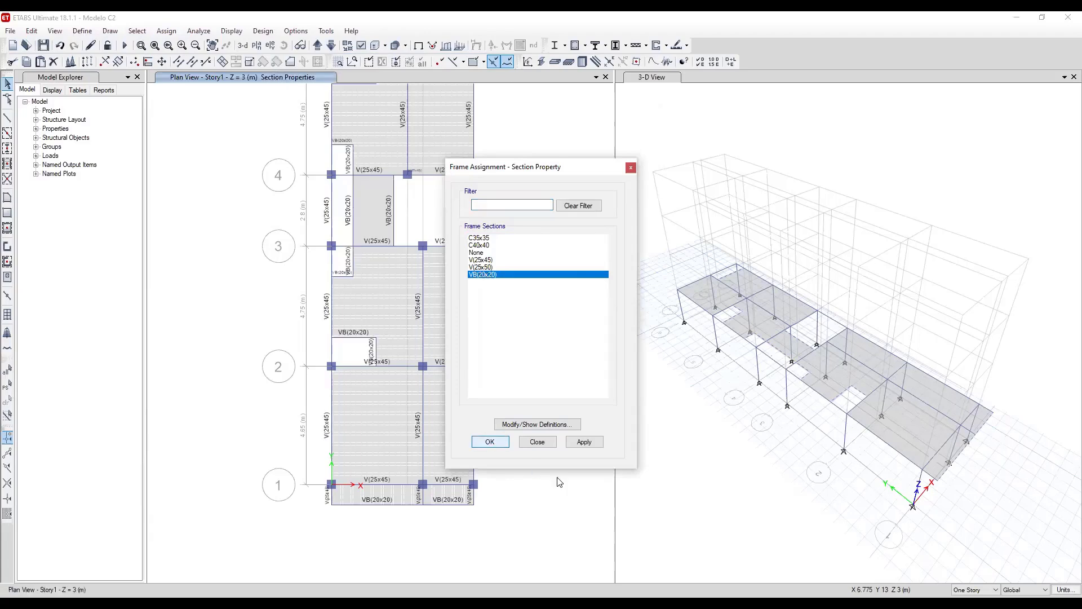
middle_drag(497, 182, 509, 312)
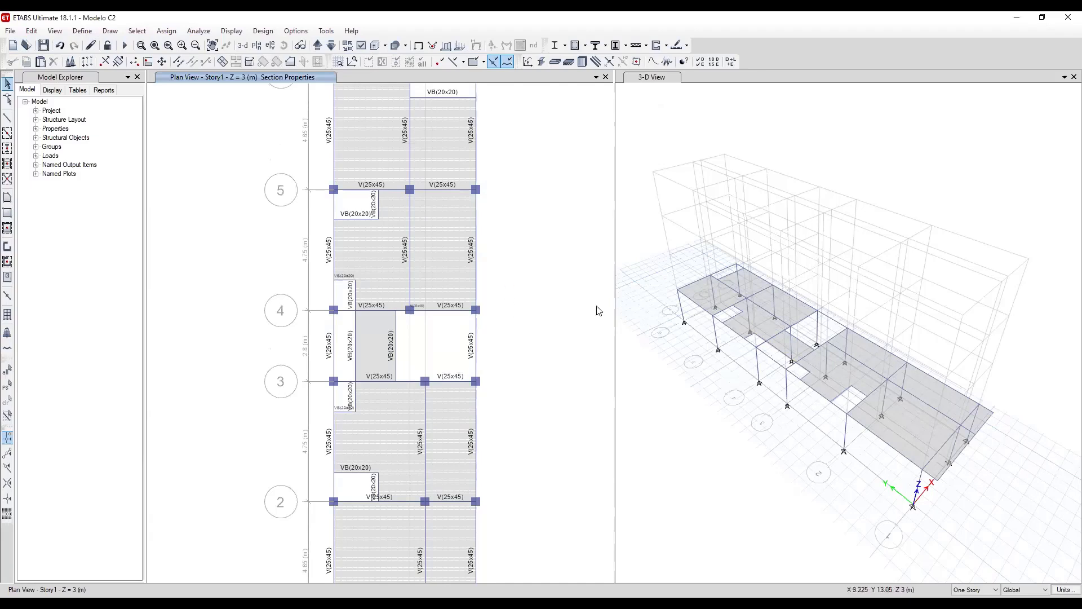
Orient the 3D view to the front elevation and window-select all joints, beams and slabs at the Story1 level.
click(739, 387)
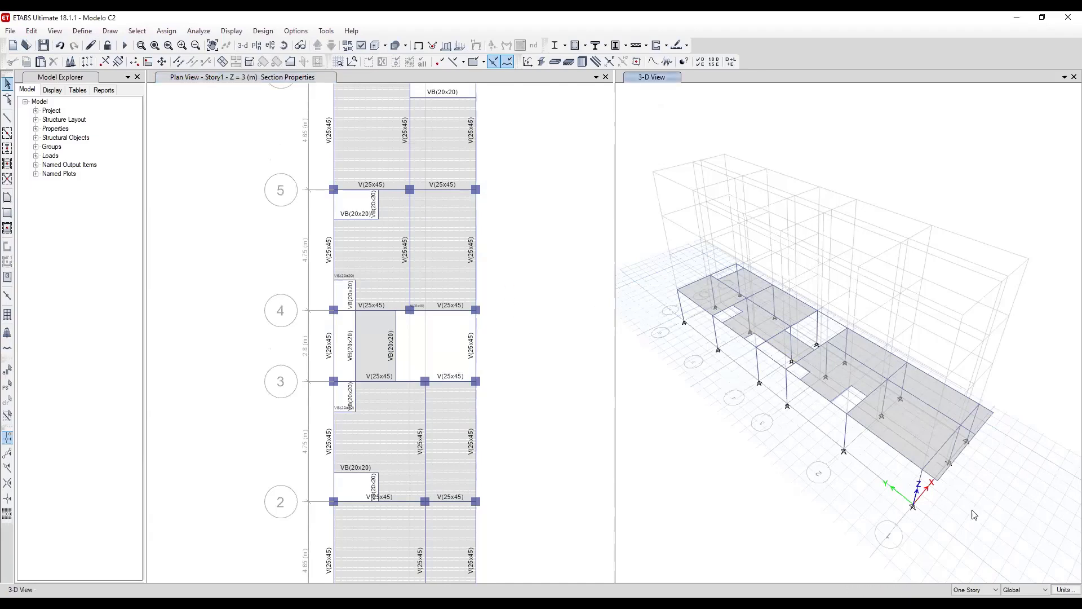
shift+middle_drag(978, 517, 936, 411)
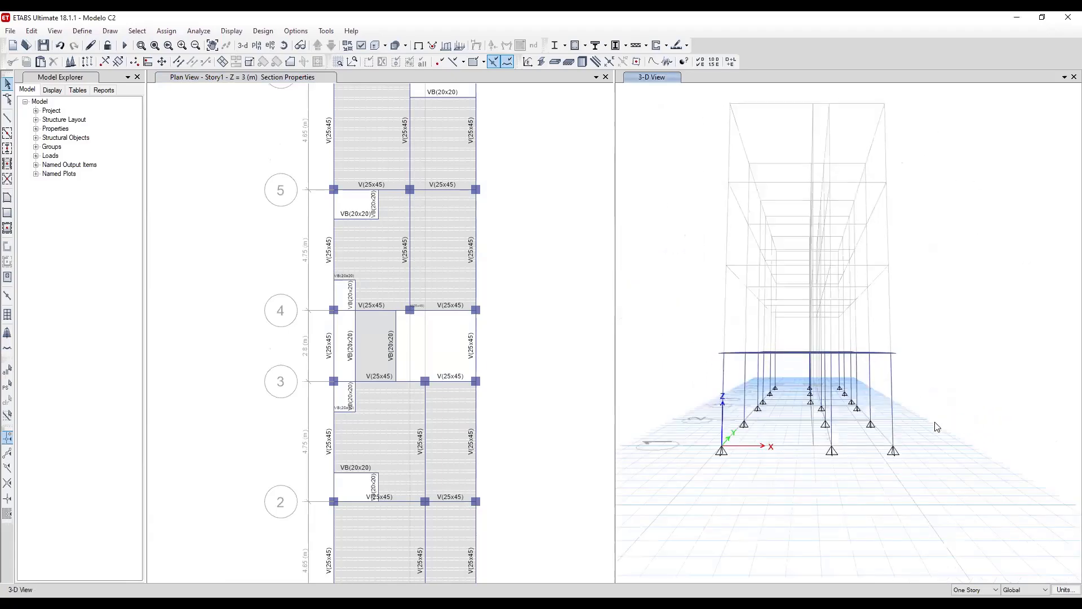
drag(701, 329, 923, 349)
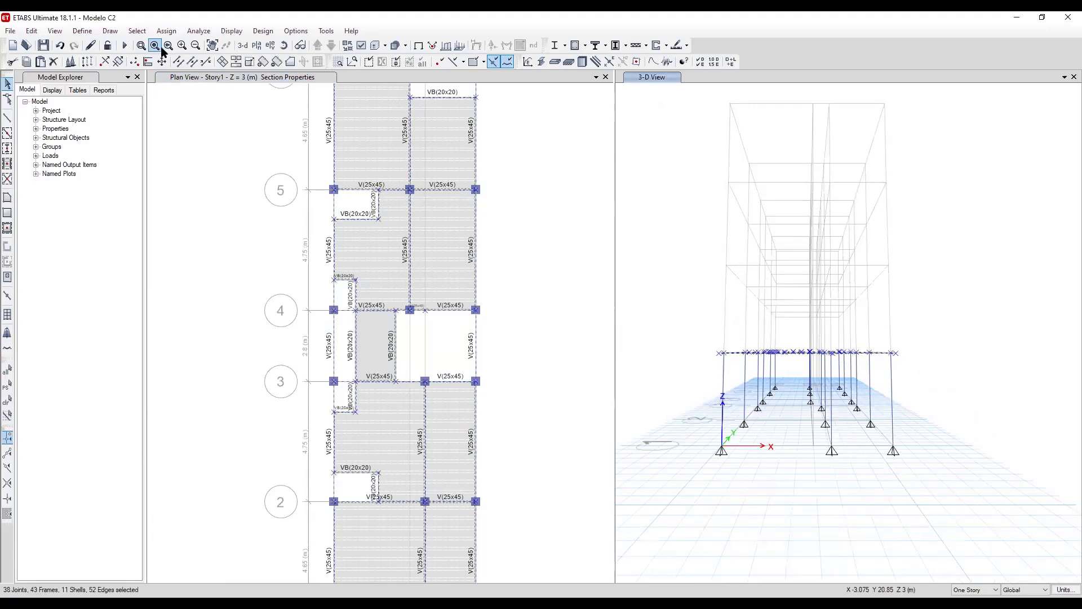
Check that diaphragm D1 is defined as rigid and assign it to the selected Story1 joints.
click(169, 32)
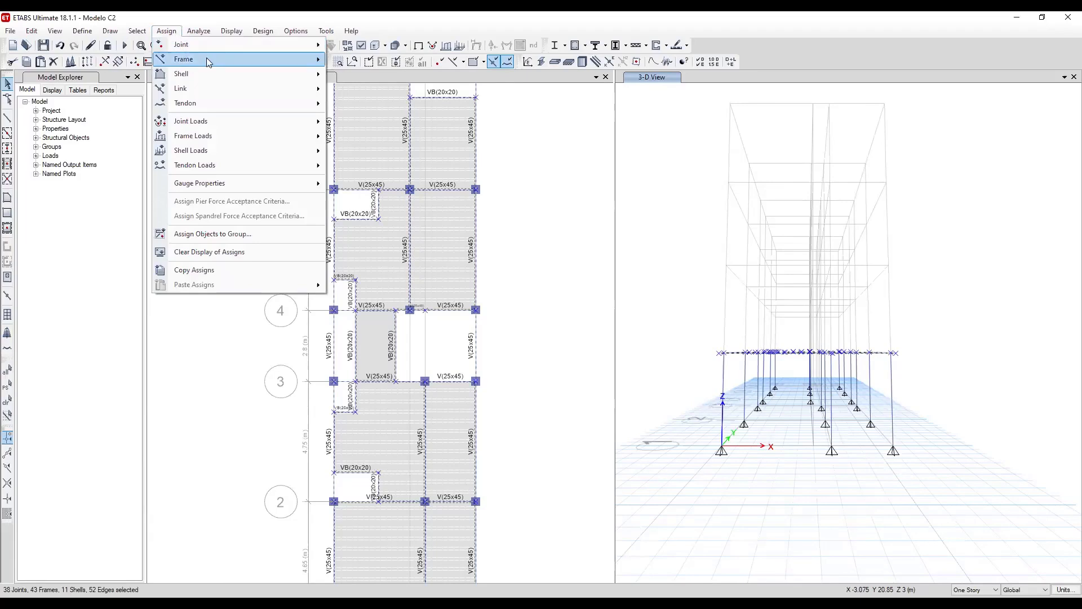
mouse_move(260, 50)
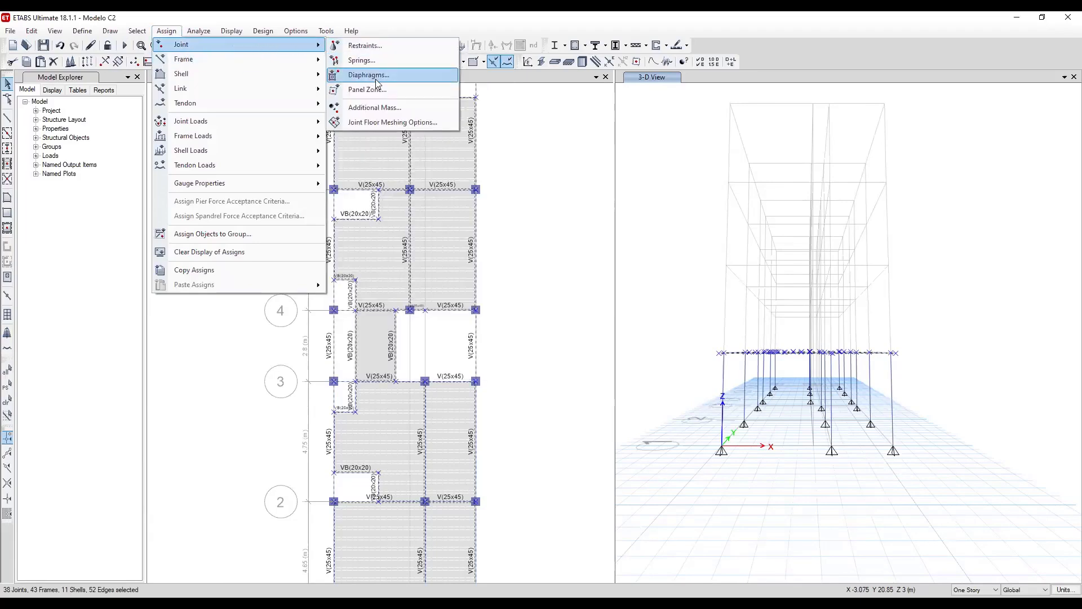
click(395, 79)
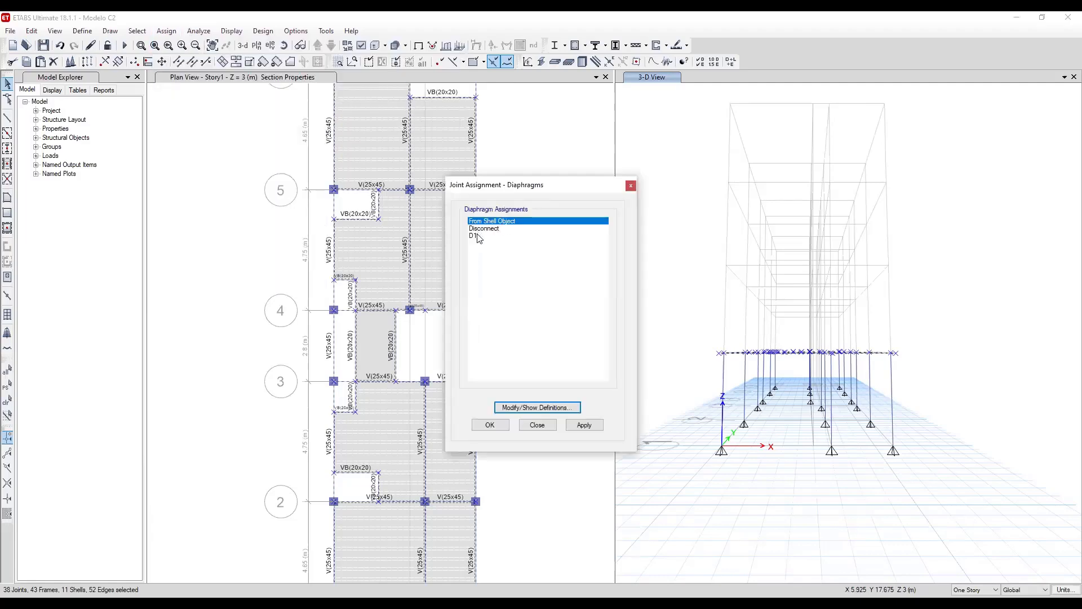
click(475, 236)
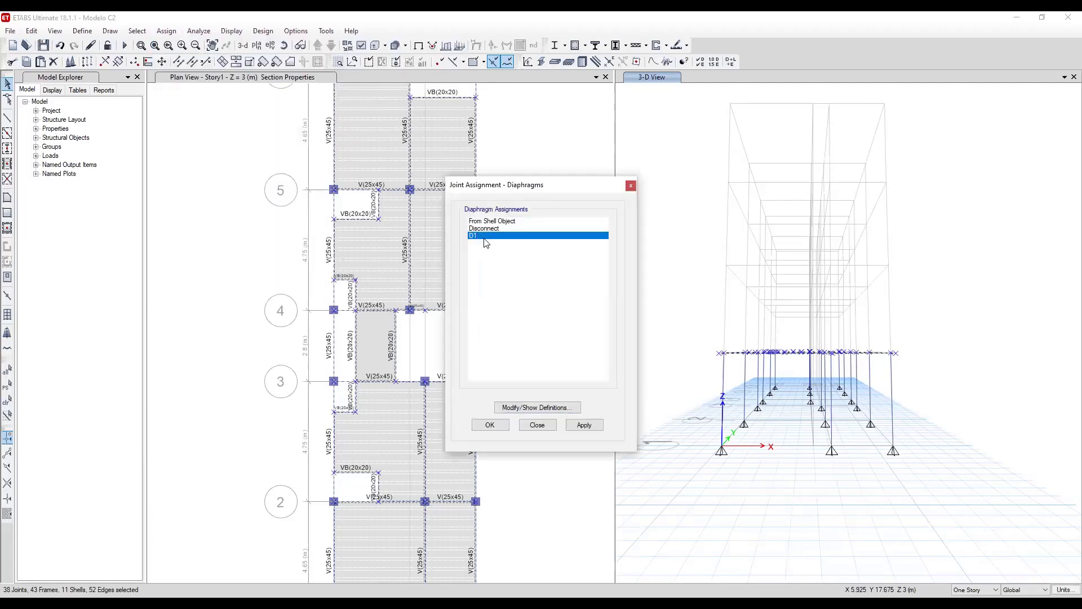
click(525, 407)
click(572, 292)
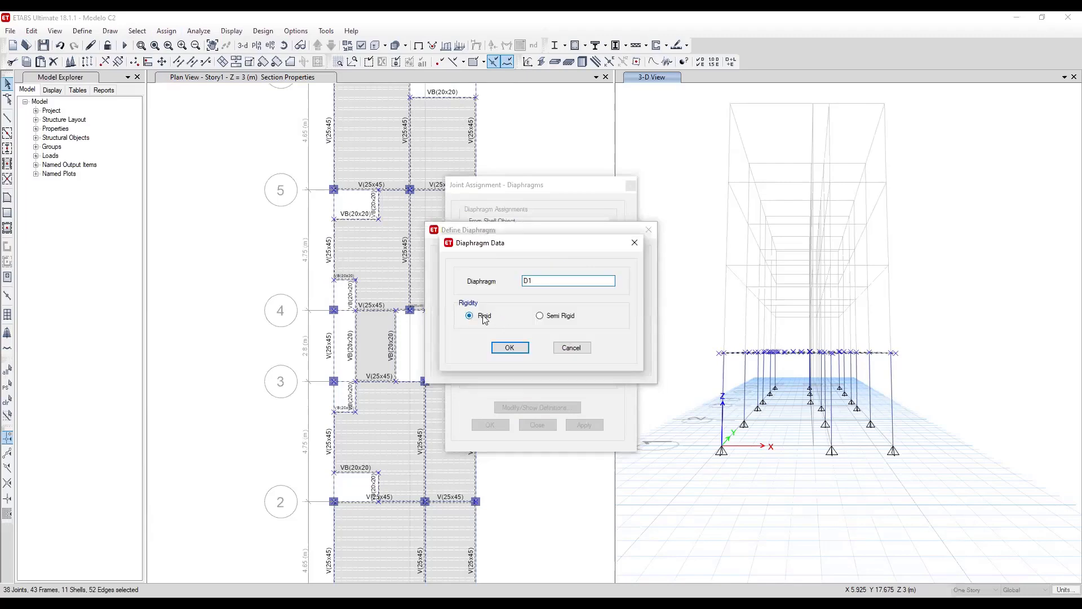
click(498, 348)
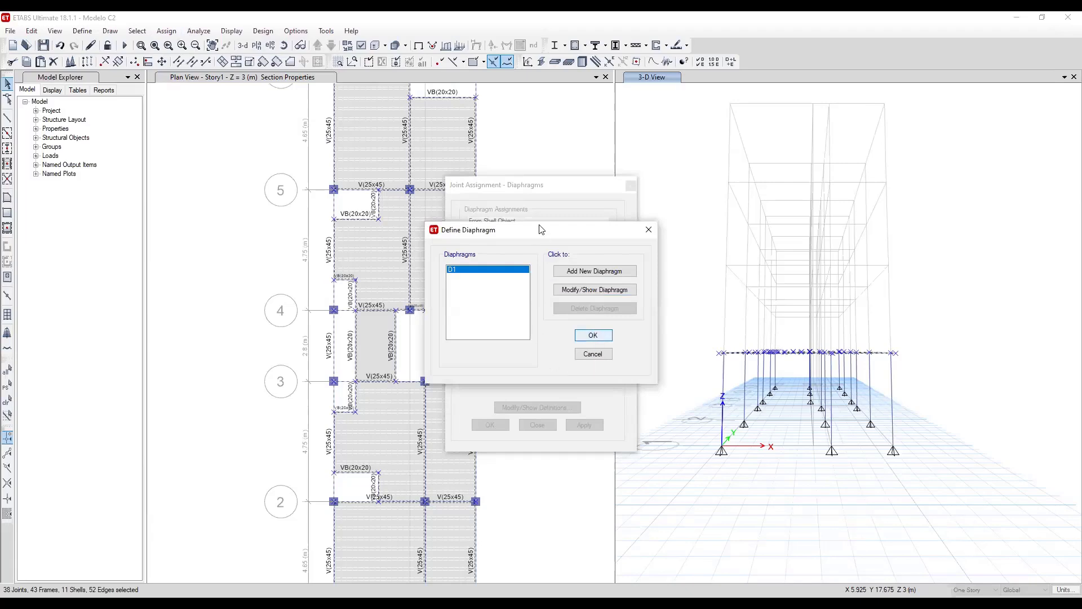
click(489, 426)
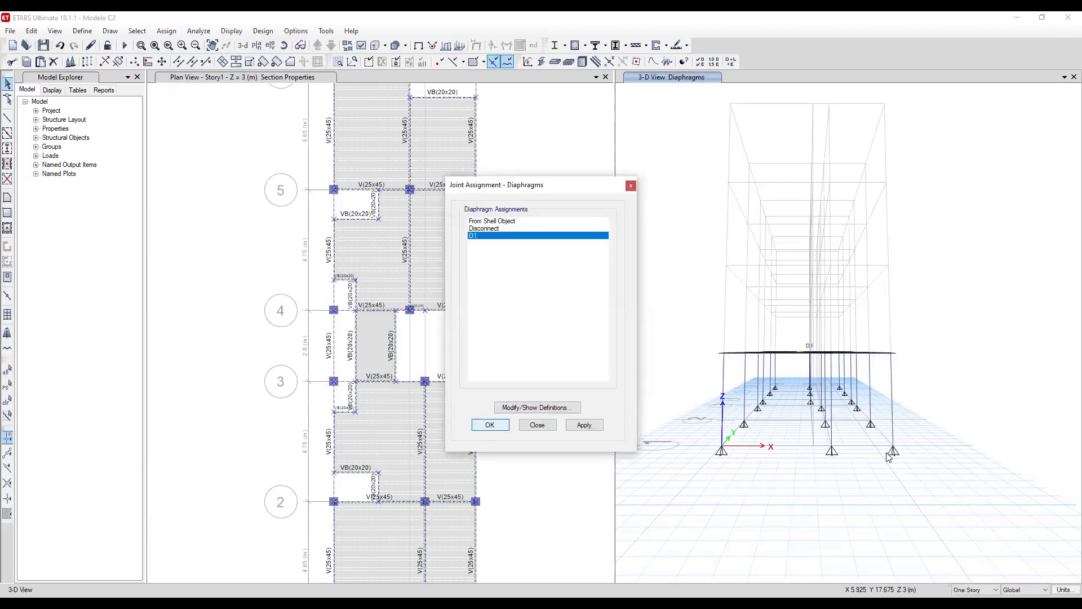
Window-select all base joints in the 3D view and assign them fixed restraints, with all translations and rotations restrained.
middle_drag(667, 376, 881, 446)
scroll(799, 361, up, 4)
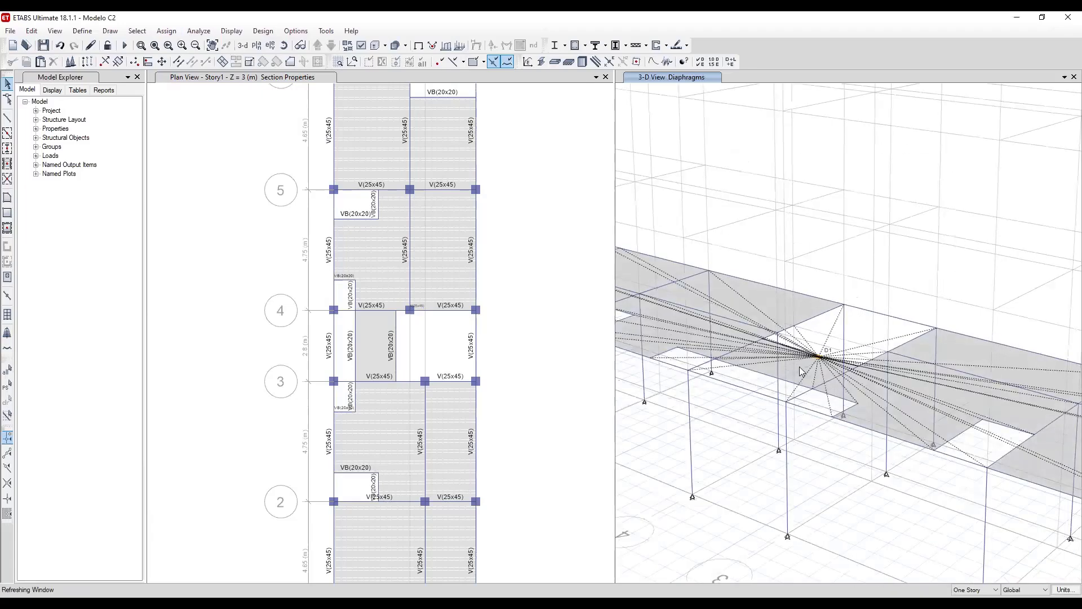
scroll(799, 367, up, 3)
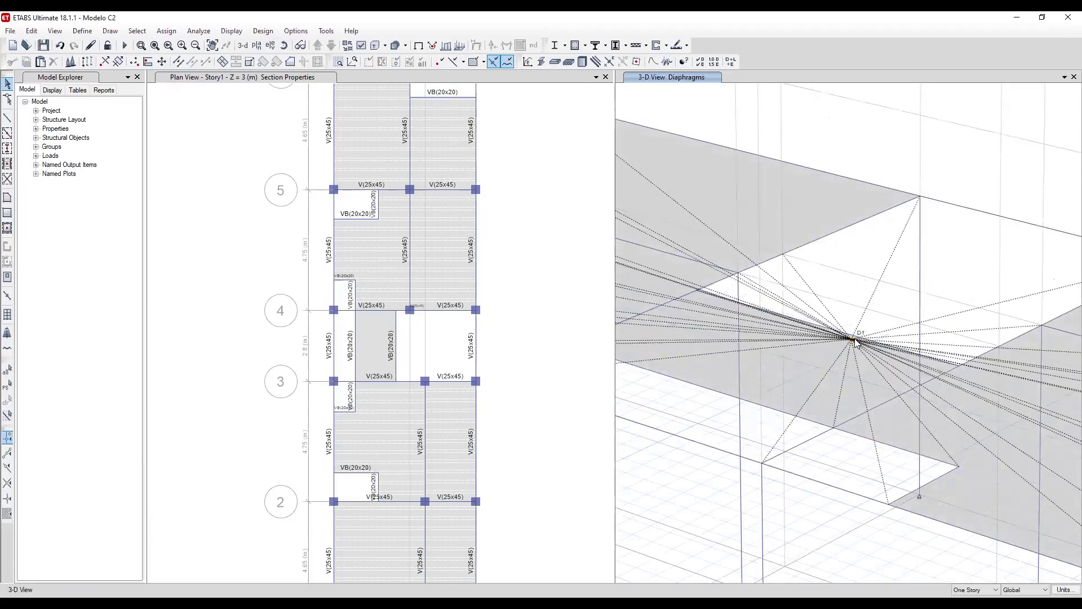
scroll(837, 330, down, 8)
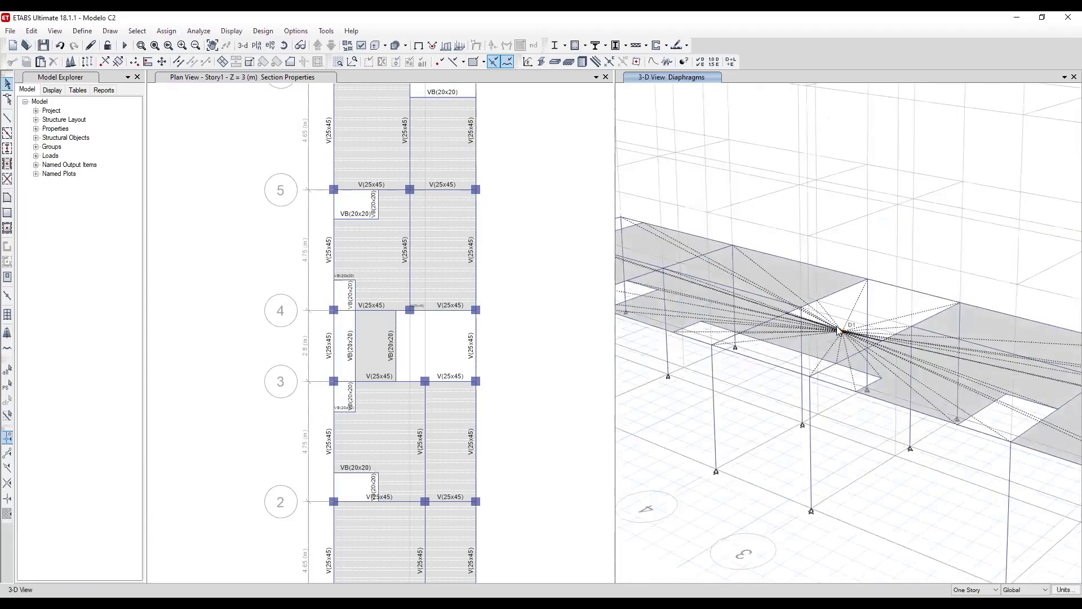
shift+middle_drag(994, 497, 976, 452)
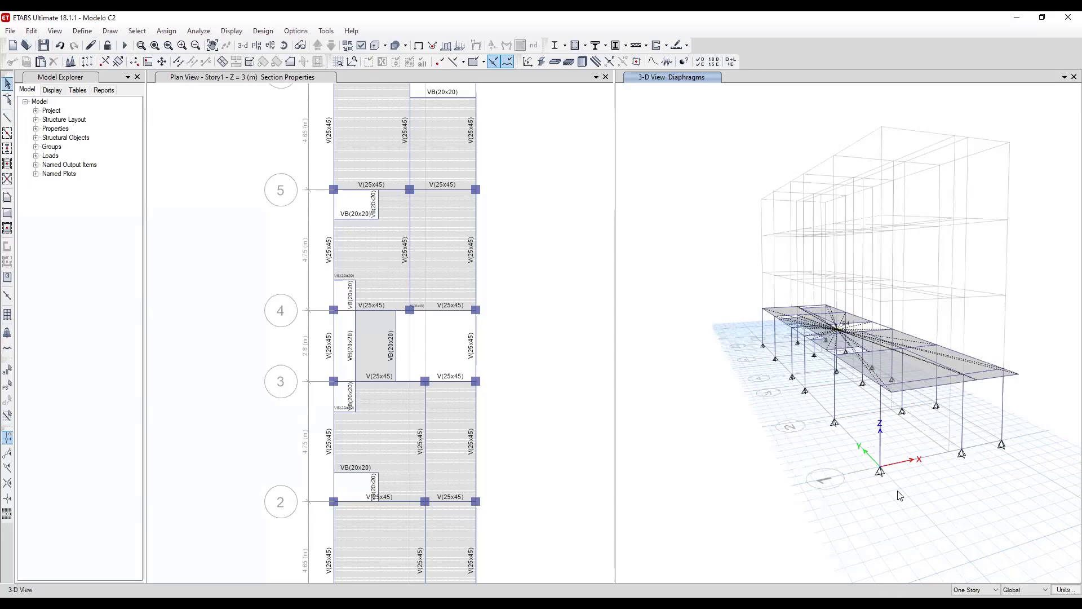
shift+middle_drag(950, 492, 922, 454)
drag(738, 350, 967, 448)
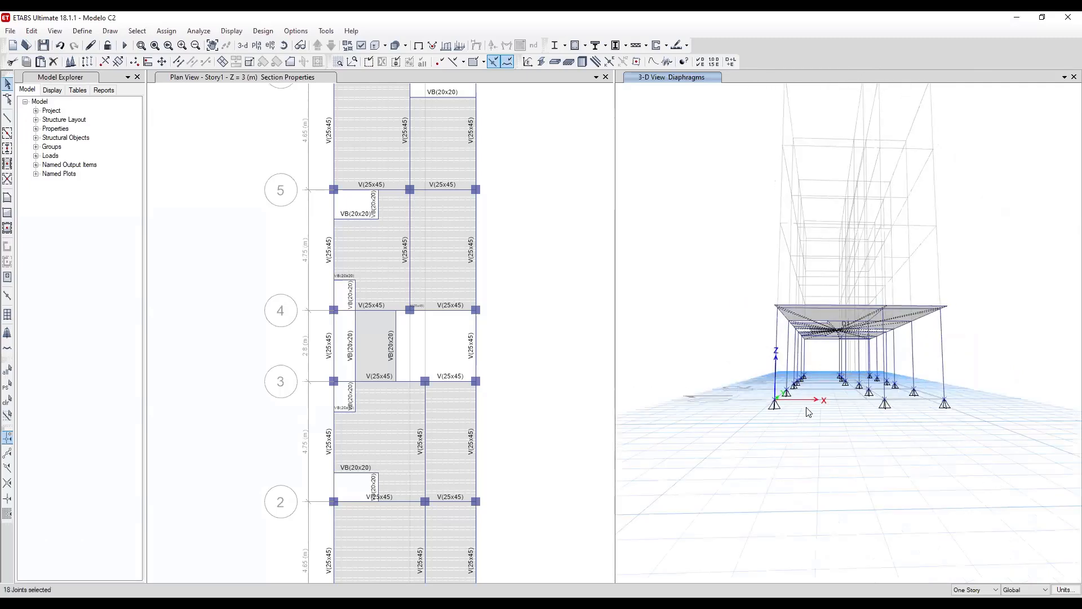
click(166, 32)
mouse_move(251, 48)
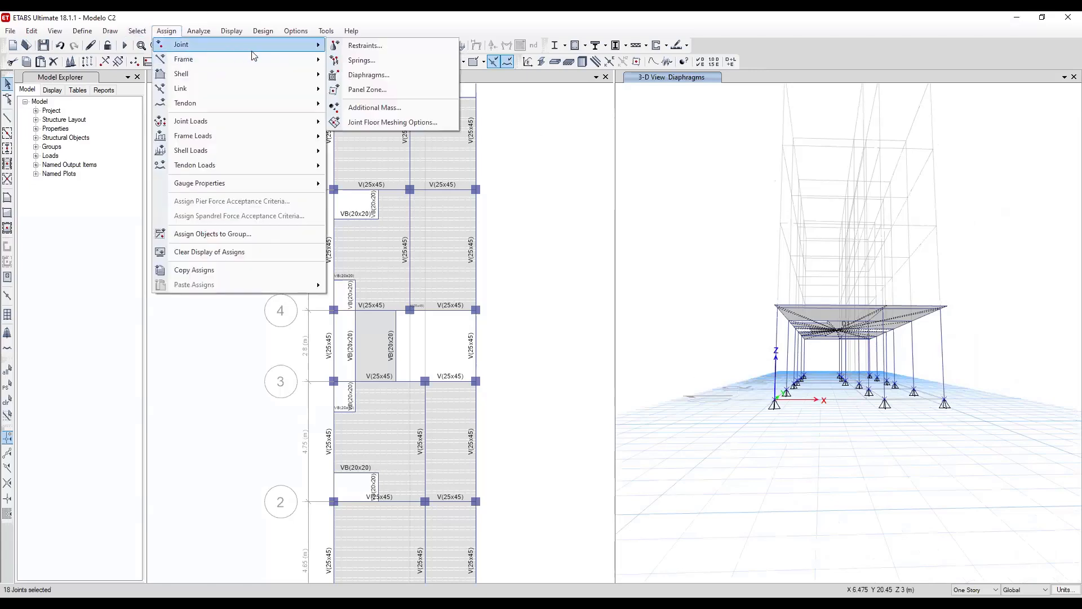
click(360, 45)
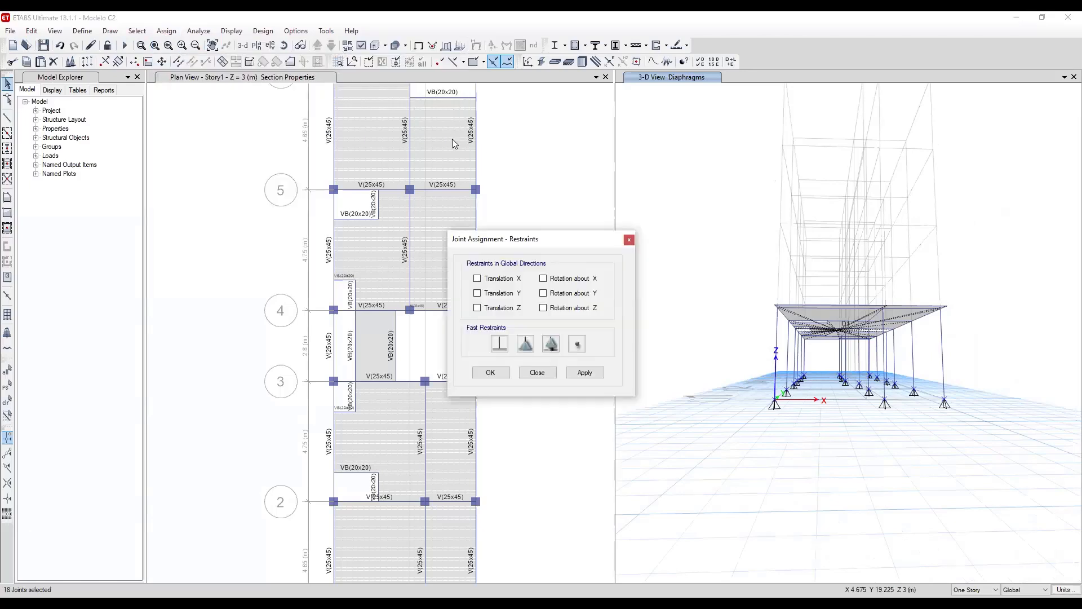
click(499, 344)
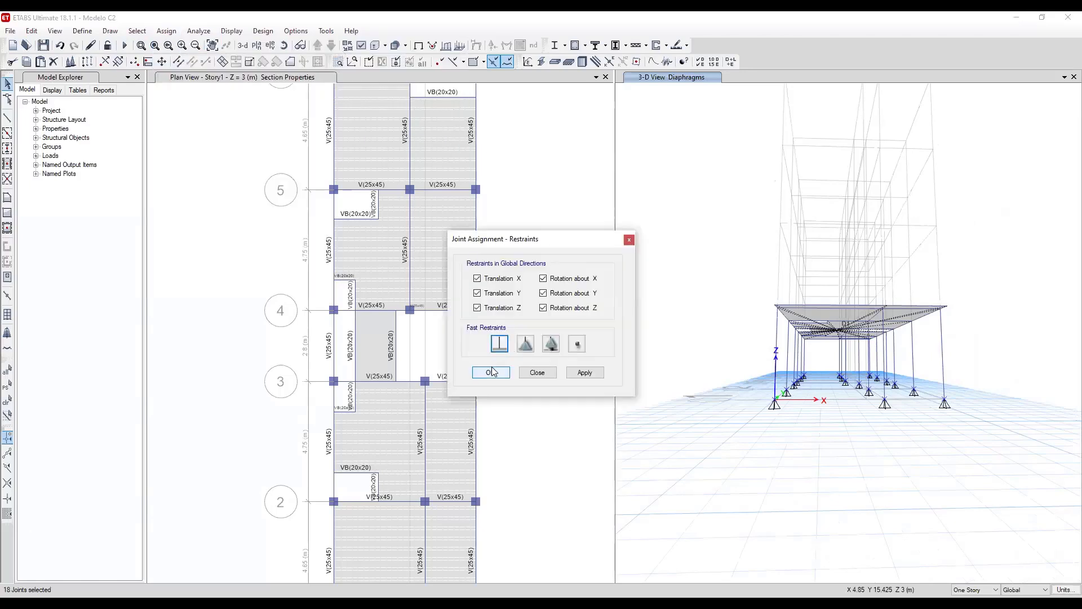
click(490, 372)
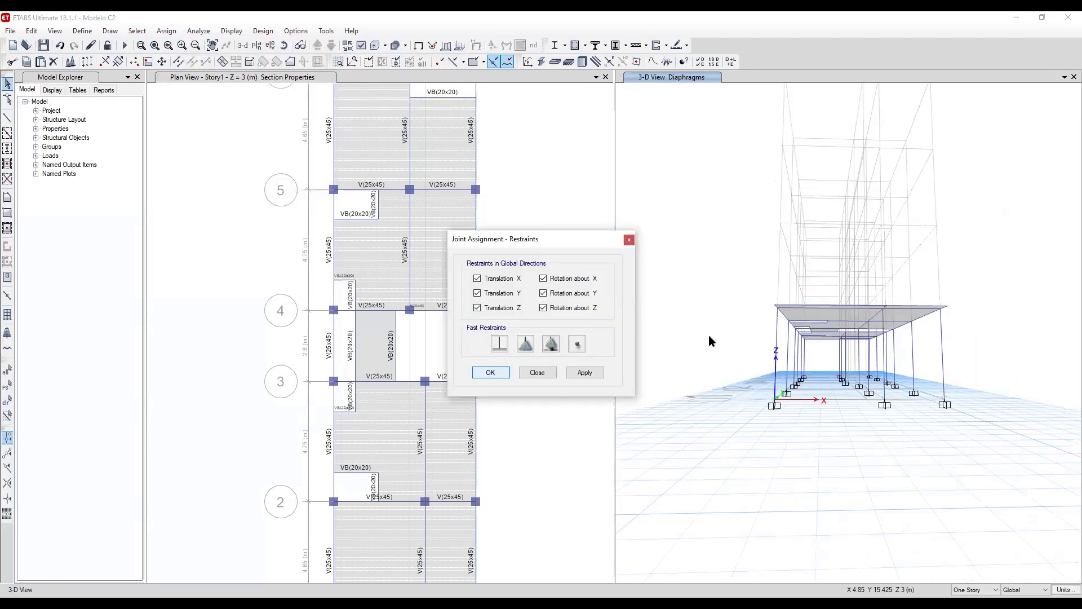
Save the model.
shift+middle_drag(659, 286, 818, 344)
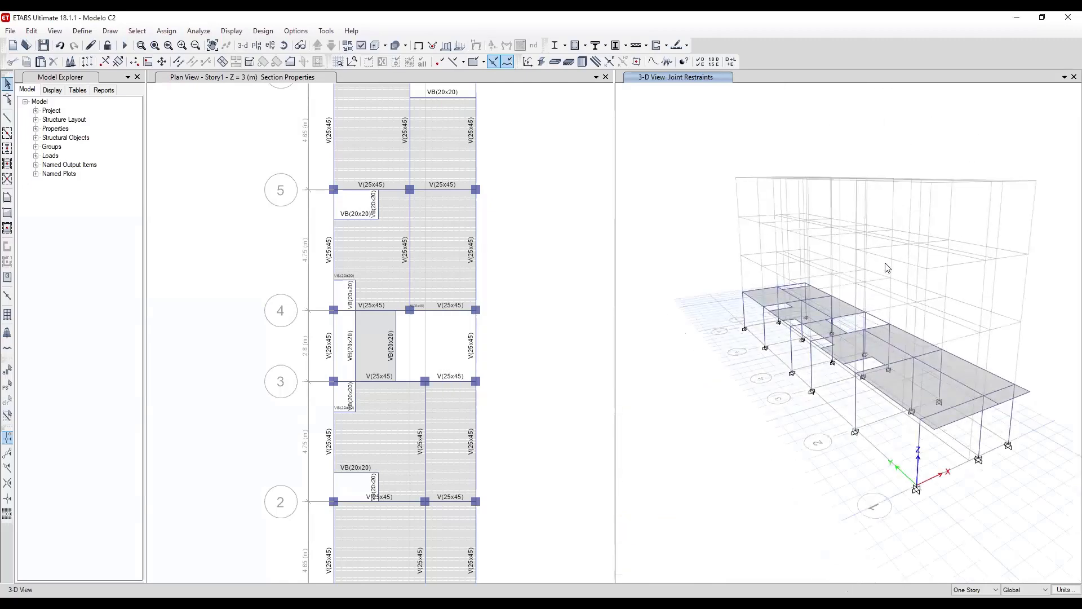
middle_drag(886, 265, 843, 249)
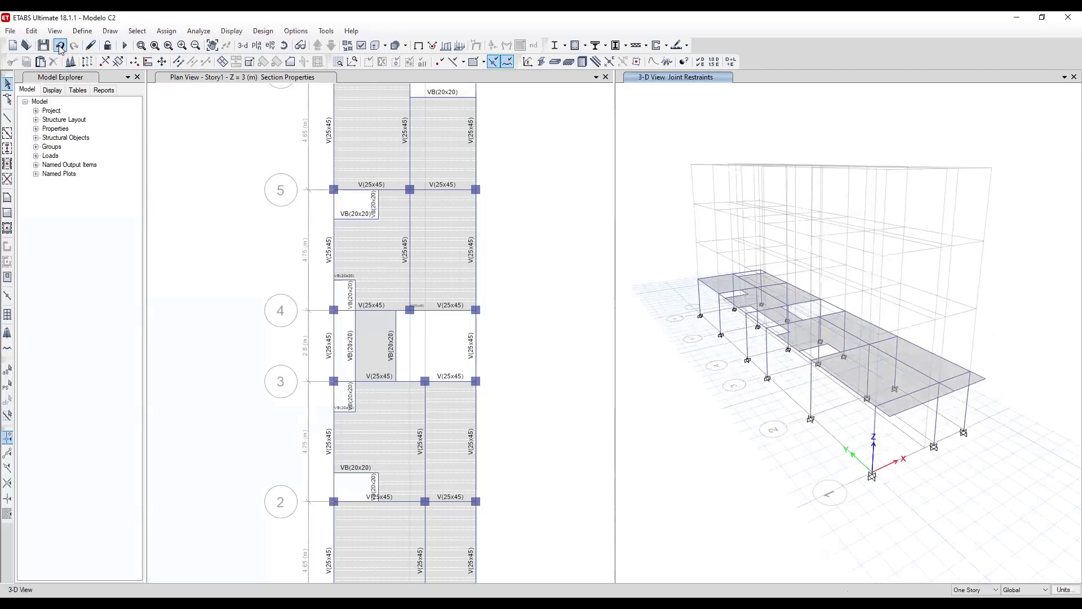
click(42, 49)
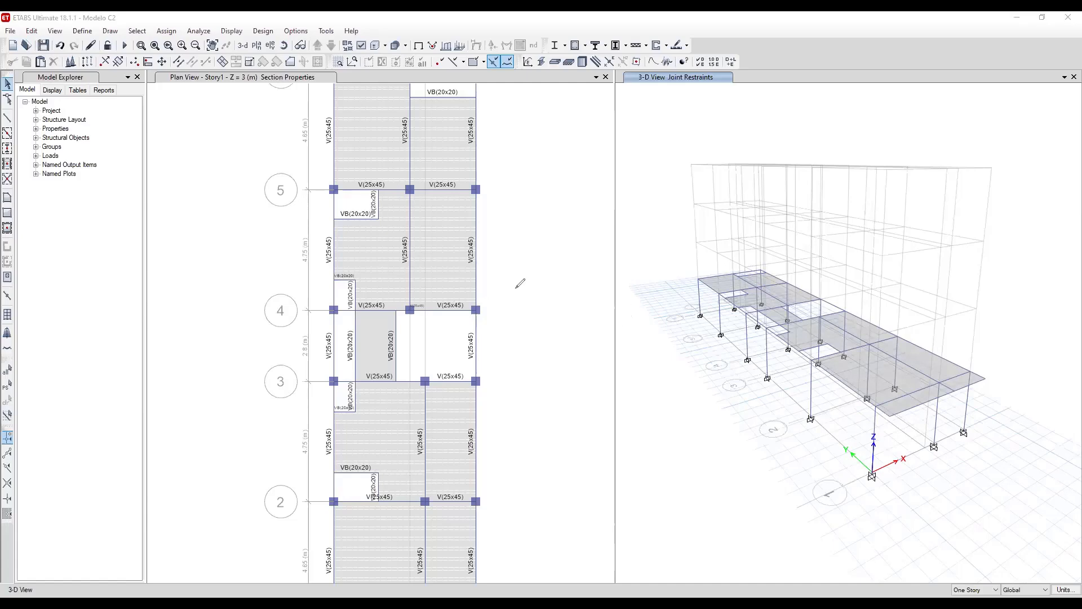
click(524, 260)
click(562, 259)
click(587, 260)
click(526, 305)
click(566, 307)
click(588, 309)
click(530, 358)
click(560, 357)
click(589, 359)
mouse_move(524, 260)
mouse_down()
mouse_move(586, 259)
mouse_move(580, 361)
mouse_move(533, 359)
mouse_move(529, 262)
mouse_up()
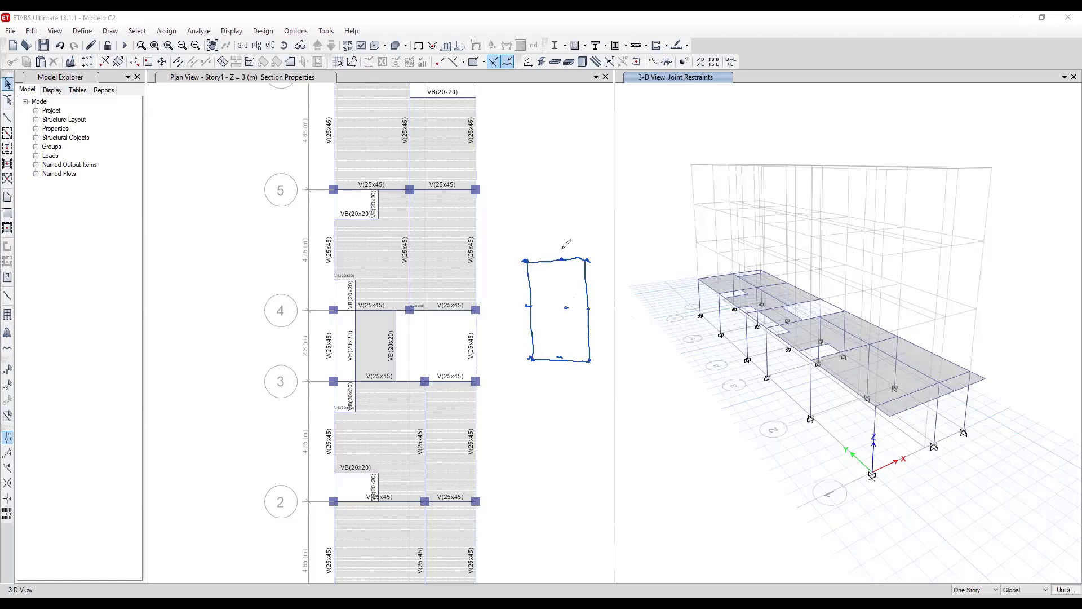
drag(510, 281, 514, 230)
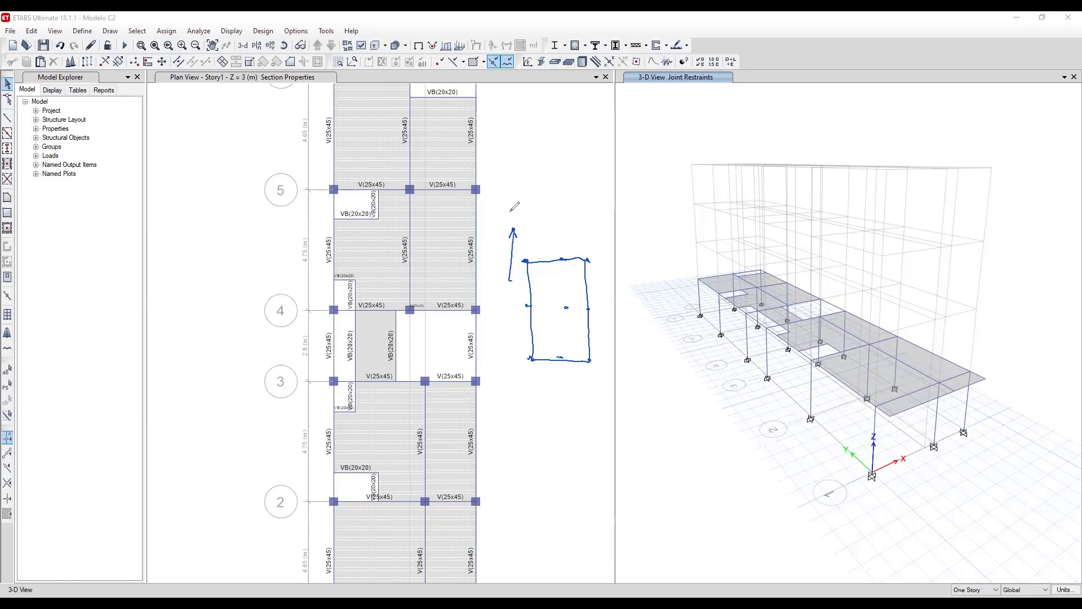
mouse_move(510, 209)
mouse_down()
mouse_move(504, 218)
mouse_move(533, 218)
mouse_up()
drag(531, 225, 601, 218)
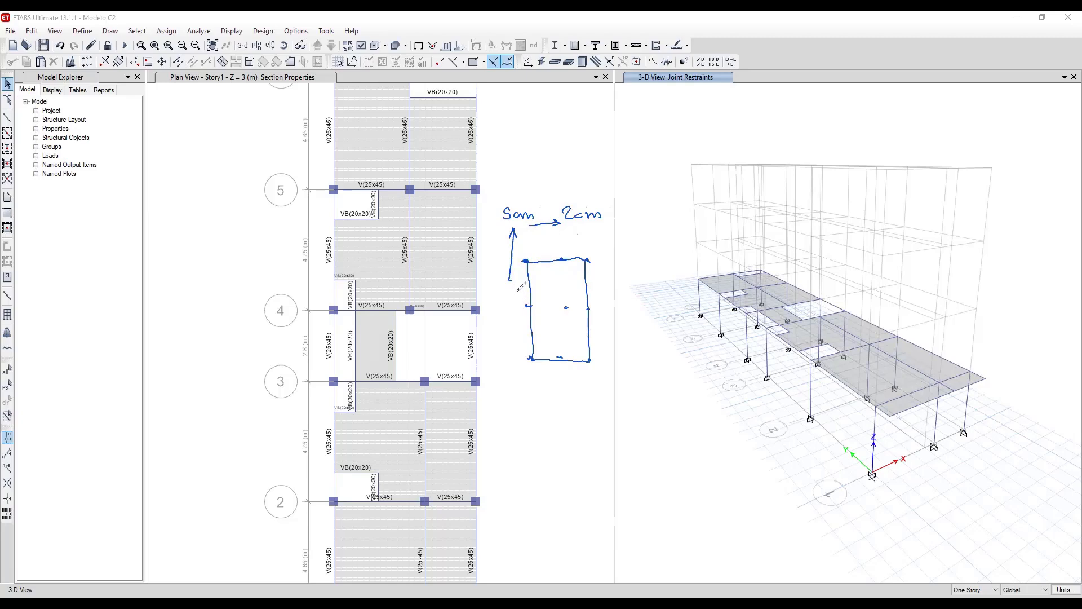
mouse_move(517, 290)
mouse_down()
mouse_move(508, 258)
mouse_move(540, 255)
mouse_up()
mouse_move(557, 233)
mouse_down()
mouse_move(555, 244)
mouse_move(568, 234)
mouse_up()
mouse_move(558, 306)
mouse_down()
mouse_move(585, 264)
mouse_move(559, 306)
mouse_move(562, 259)
mouse_up()
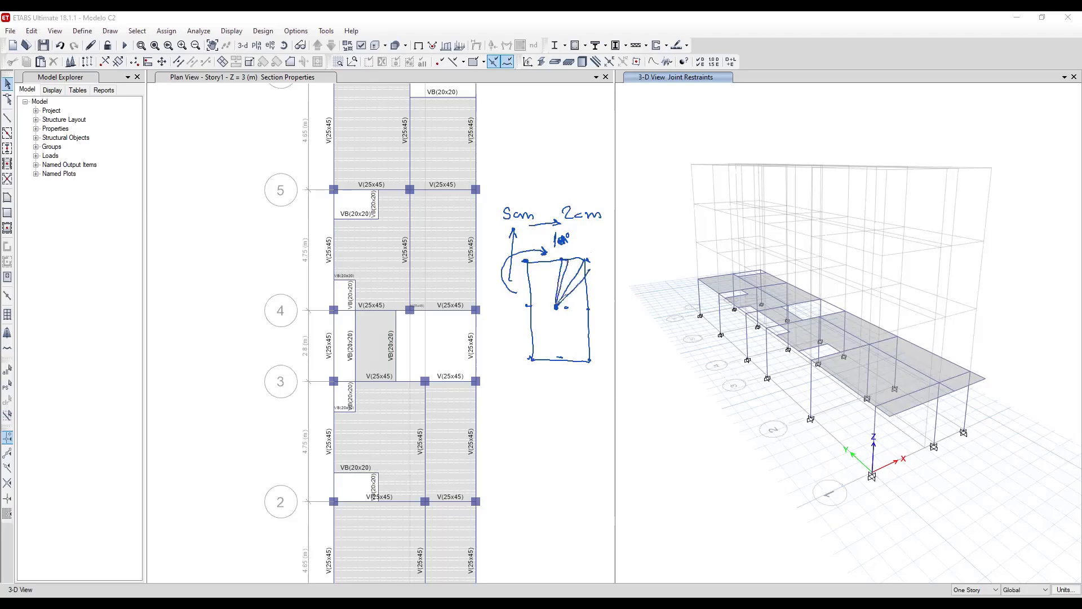
drag(556, 306, 529, 261)
drag(556, 306, 540, 261)
mouse_move(308, 173)
mouse_down()
mouse_move(443, 179)
mouse_move(488, 304)
mouse_move(488, 479)
mouse_move(441, 513)
mouse_move(316, 507)
mouse_move(310, 175)
mouse_up()
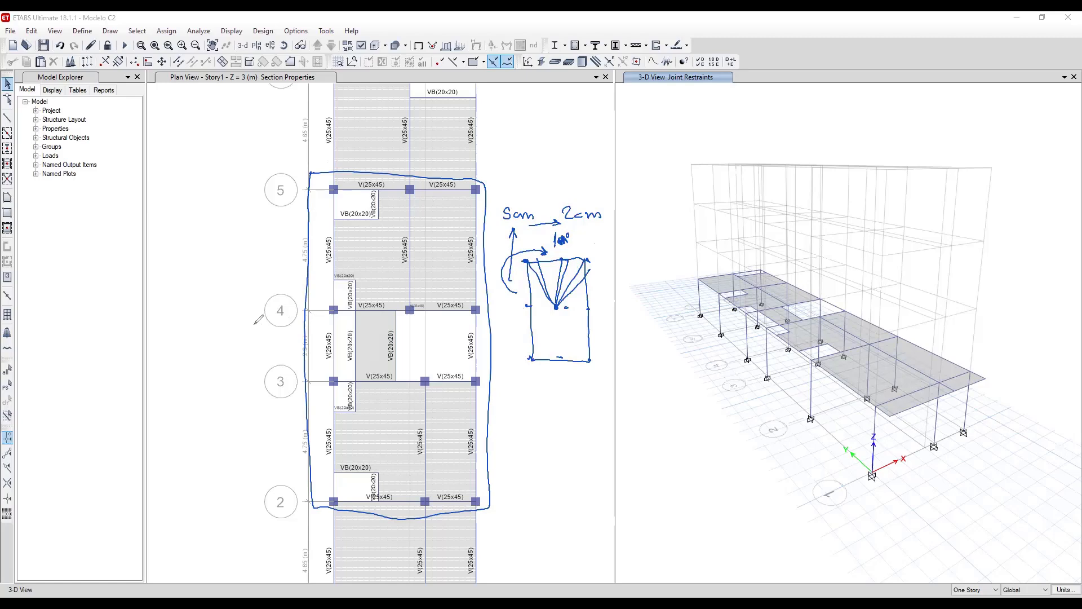
mouse_move(189, 352)
mouse_down()
mouse_move(250, 344)
mouse_move(241, 350)
mouse_up()
drag(332, 310, 345, 311)
mouse_move(415, 336)
mouse_down()
mouse_move(420, 354)
mouse_move(457, 321)
mouse_up()
drag(452, 317, 436, 323)
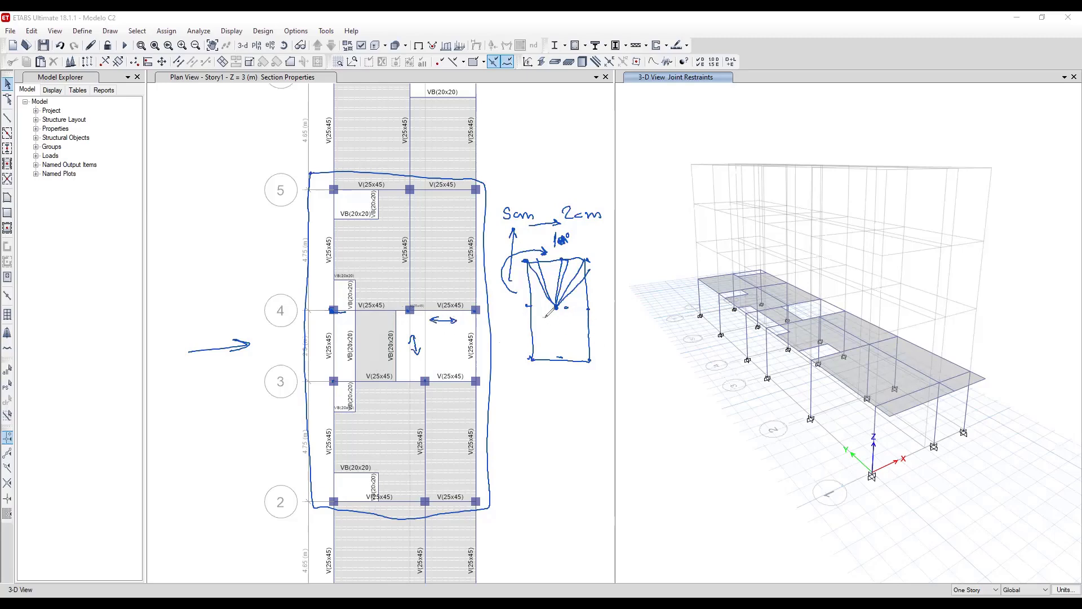
drag(542, 319, 550, 326)
mouse_move(699, 277)
mouse_down()
mouse_move(883, 408)
mouse_move(871, 297)
mouse_move(761, 251)
mouse_move(708, 271)
mouse_up()
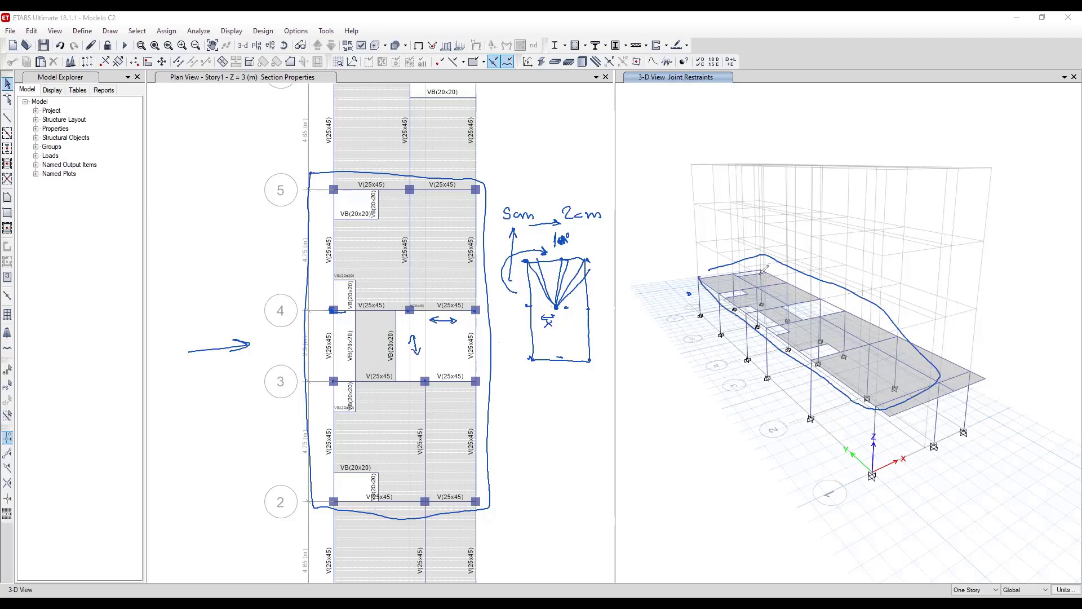
mouse_move(705, 190)
mouse_down()
mouse_move(712, 220)
mouse_move(756, 191)
mouse_move(774, 204)
mouse_up()
click(741, 212)
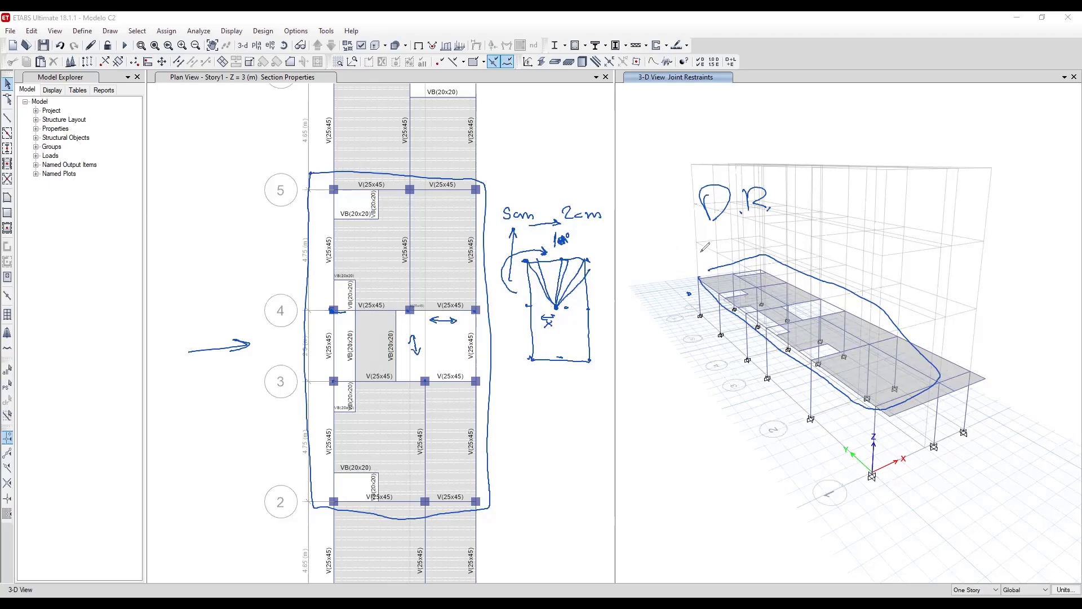
mouse_move(705, 247)
mouse_down()
mouse_move(682, 257)
mouse_move(661, 238)
mouse_move(726, 248)
mouse_up()
mouse_move(716, 249)
mouse_down()
mouse_move(725, 240)
mouse_move(718, 249)
mouse_up()
drag(661, 230, 666, 242)
mouse_move(669, 324)
mouse_down()
mouse_move(678, 320)
mouse_move(687, 344)
mouse_move(671, 323)
mouse_up()
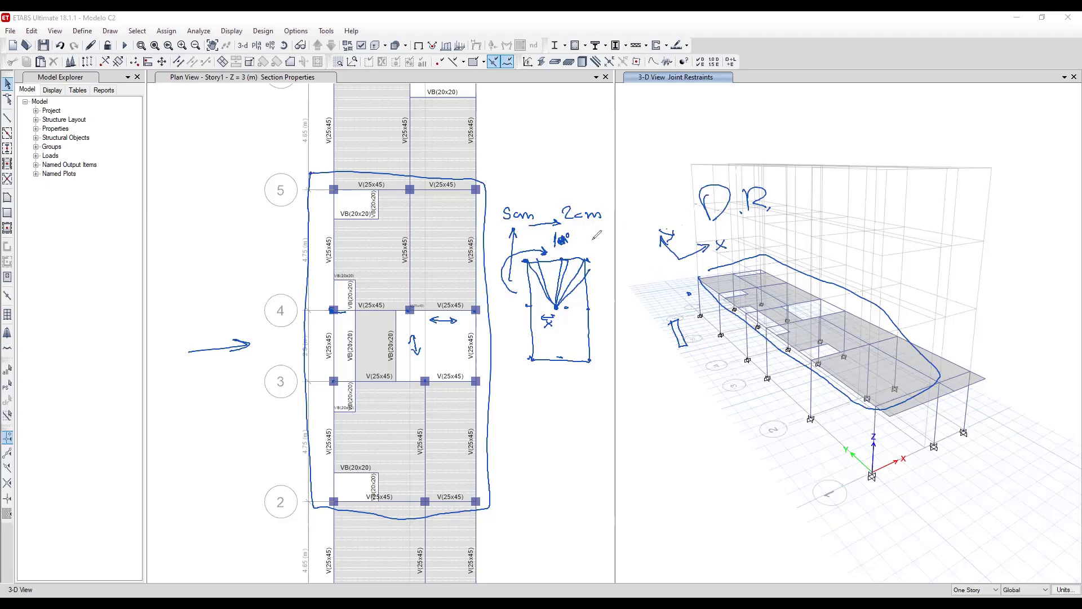
mouse_move(541, 168)
mouse_down()
mouse_move(543, 196)
mouse_move(557, 181)
mouse_move(568, 198)
mouse_up()
mouse_move(730, 101)
mouse_down()
mouse_move(706, 139)
mouse_move(828, 119)
mouse_up()
drag(815, 111, 816, 128)
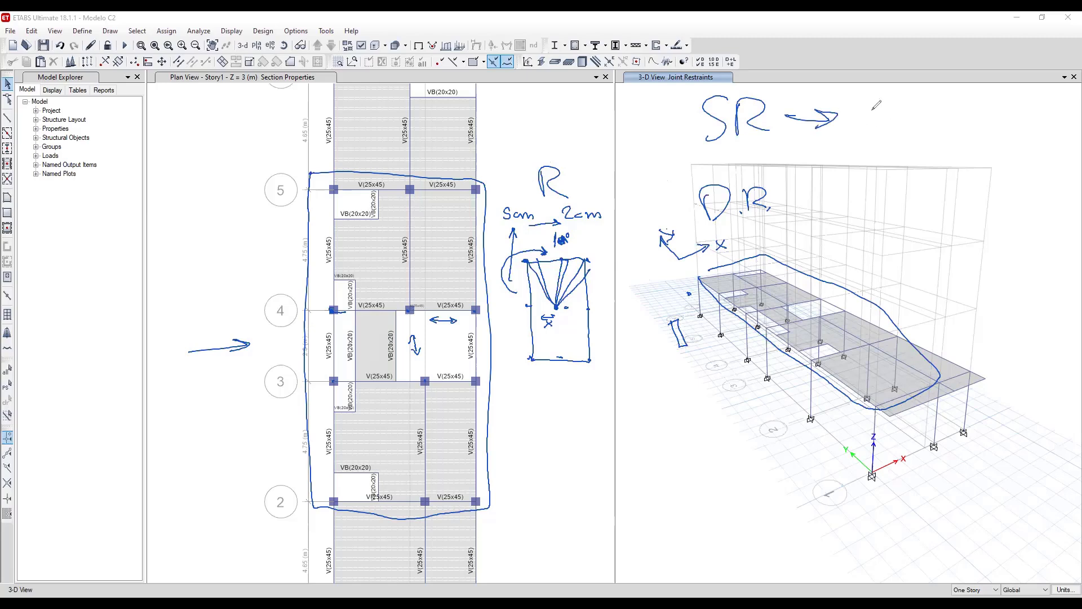
mouse_move(872, 107)
mouse_down()
mouse_move(862, 140)
mouse_move(891, 148)
mouse_up()
mouse_move(894, 167)
mouse_down()
mouse_move(919, 183)
mouse_move(894, 196)
mouse_up()
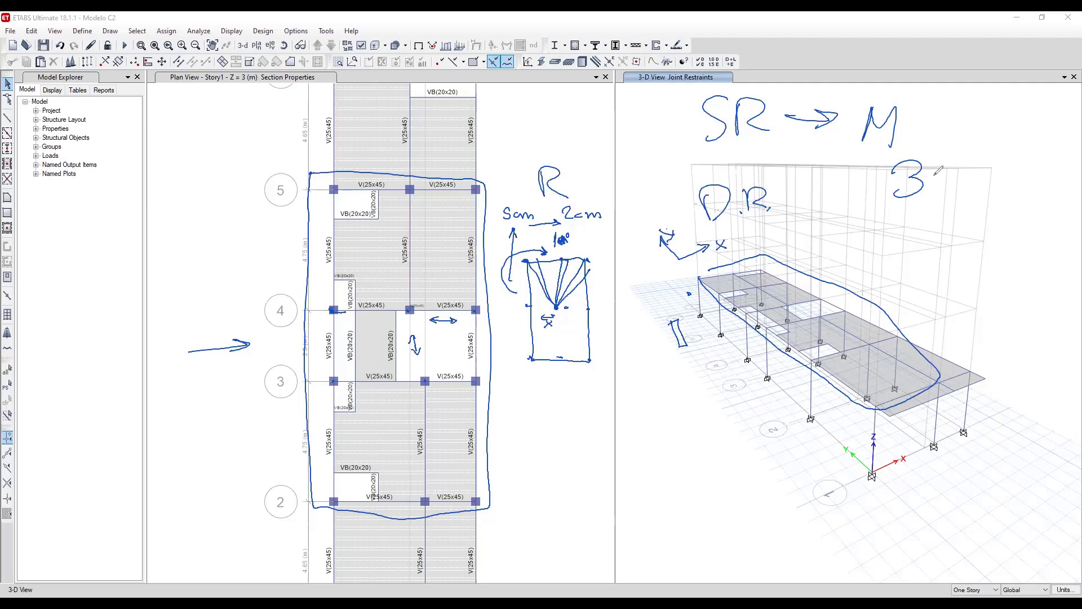
drag(935, 153, 933, 203)
mouse_move(935, 151)
mouse_down()
mouse_move(937, 201)
mouse_move(897, 259)
mouse_move(916, 251)
mouse_up()
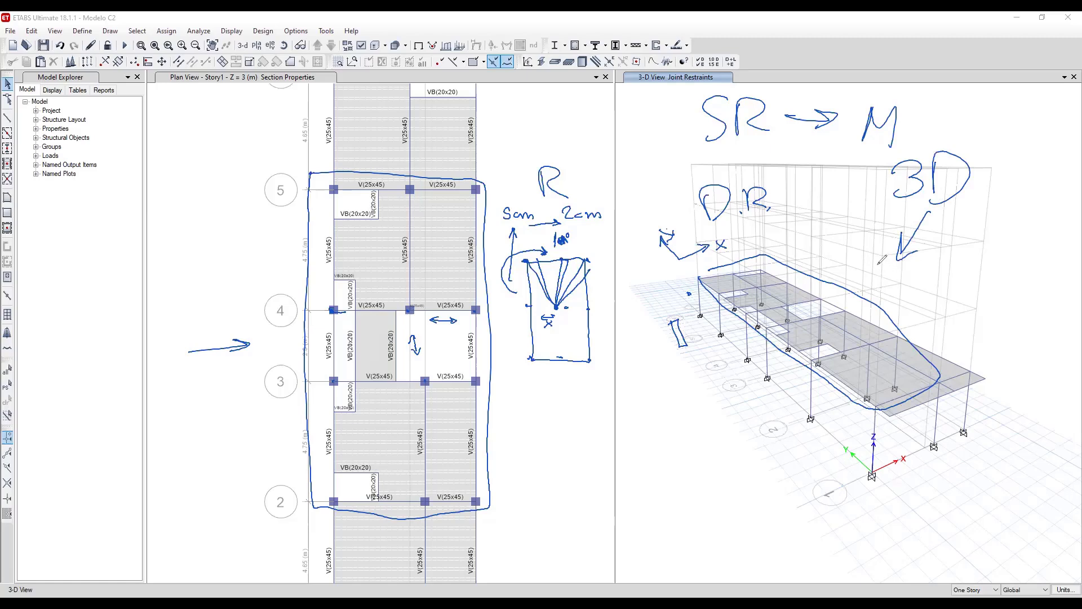
drag(878, 260, 893, 277)
drag(895, 265, 875, 282)
drag(940, 218, 933, 262)
mouse_move(925, 248)
mouse_down()
mouse_move(940, 249)
mouse_move(930, 286)
mouse_up()
drag(940, 267, 920, 308)
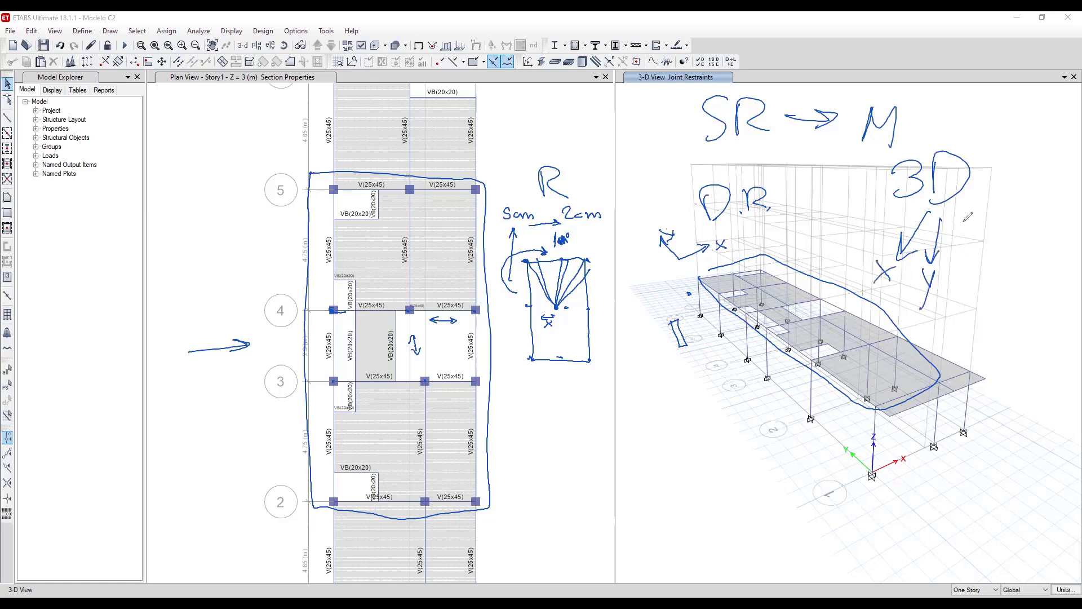
drag(963, 220, 964, 265)
mouse_move(952, 251)
mouse_down()
mouse_move(962, 267)
mouse_move(973, 251)
mouse_move(966, 290)
mouse_up()
drag(966, 269, 976, 290)
mouse_move(951, 130)
mouse_down()
mouse_move(845, 212)
mouse_move(1006, 265)
mouse_move(1012, 180)
mouse_move(980, 135)
mouse_up()
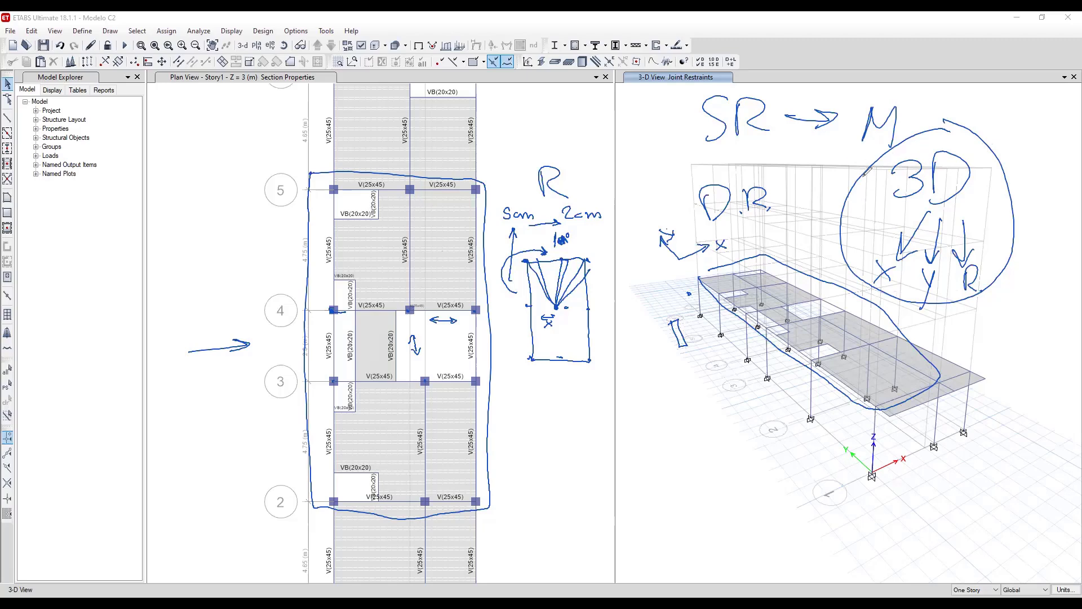
mouse_move(863, 176)
mouse_down()
mouse_move(662, 141)
mouse_move(485, 143)
mouse_up()
mouse_move(365, 178)
mouse_down()
mouse_move(829, 180)
mouse_move(835, 190)
mouse_move(447, 176)
mouse_up()
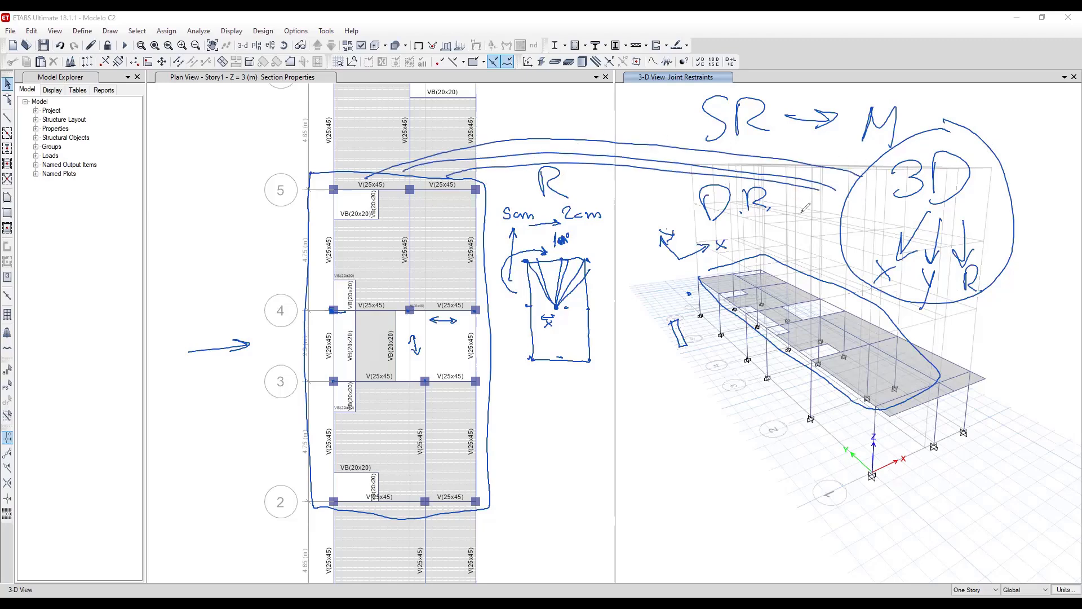
drag(844, 215, 349, 307)
drag(825, 237, 427, 293)
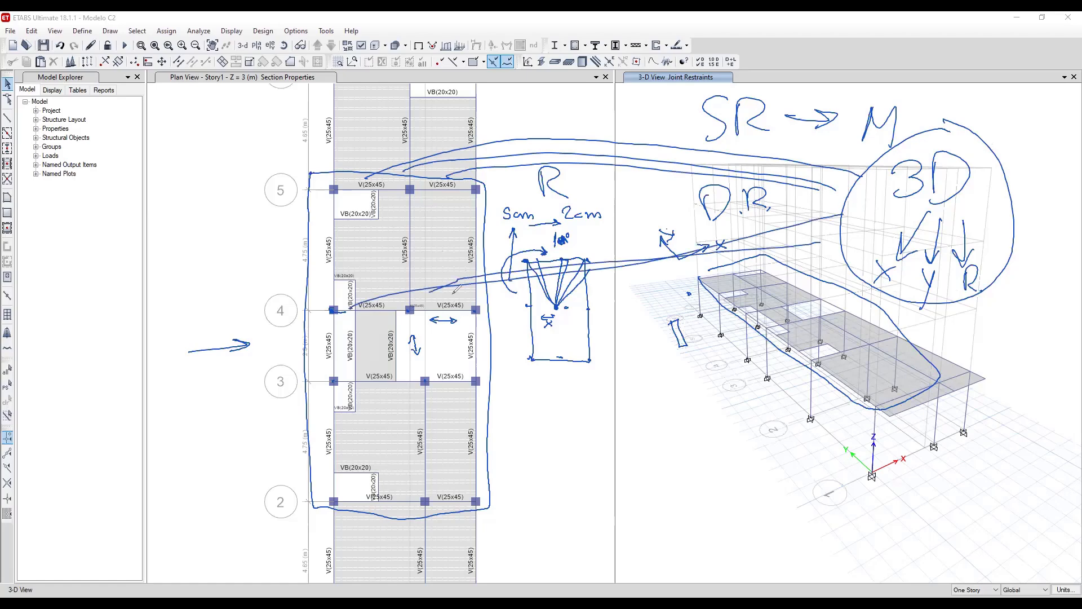
drag(834, 232, 463, 305)
drag(844, 260, 375, 372)
drag(808, 266, 457, 376)
mouse_move(852, 256)
mouse_down()
mouse_move(704, 292)
mouse_move(478, 374)
mouse_move(506, 371)
mouse_up()
drag(893, 234, 535, 456)
drag(892, 258, 537, 455)
click(803, 281)
drag(788, 285, 494, 453)
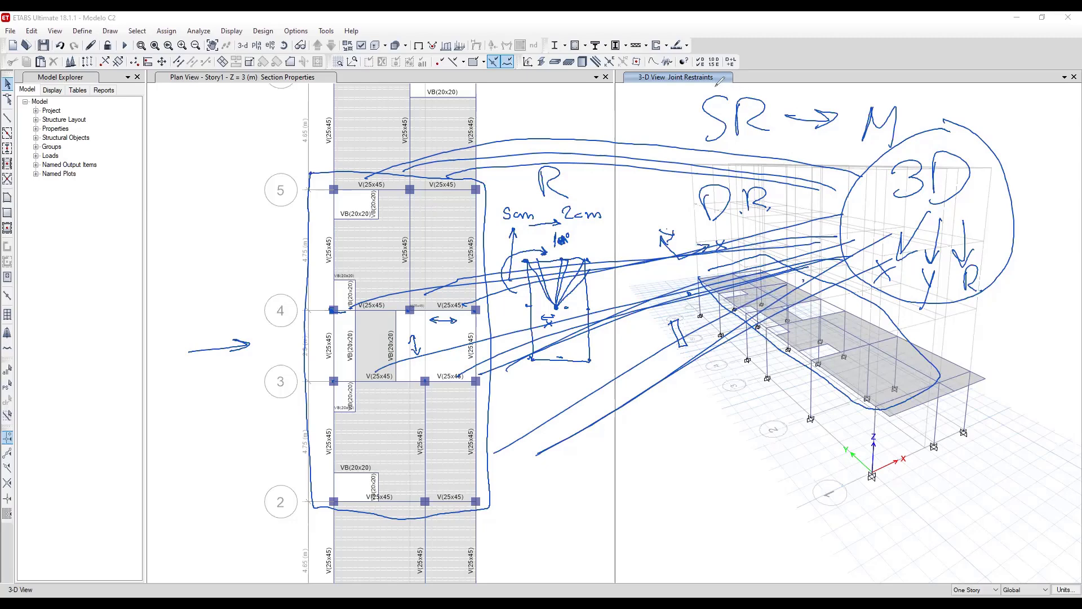
mouse_move(721, 79)
mouse_down()
mouse_move(742, 169)
mouse_move(773, 122)
mouse_move(725, 84)
mouse_up()
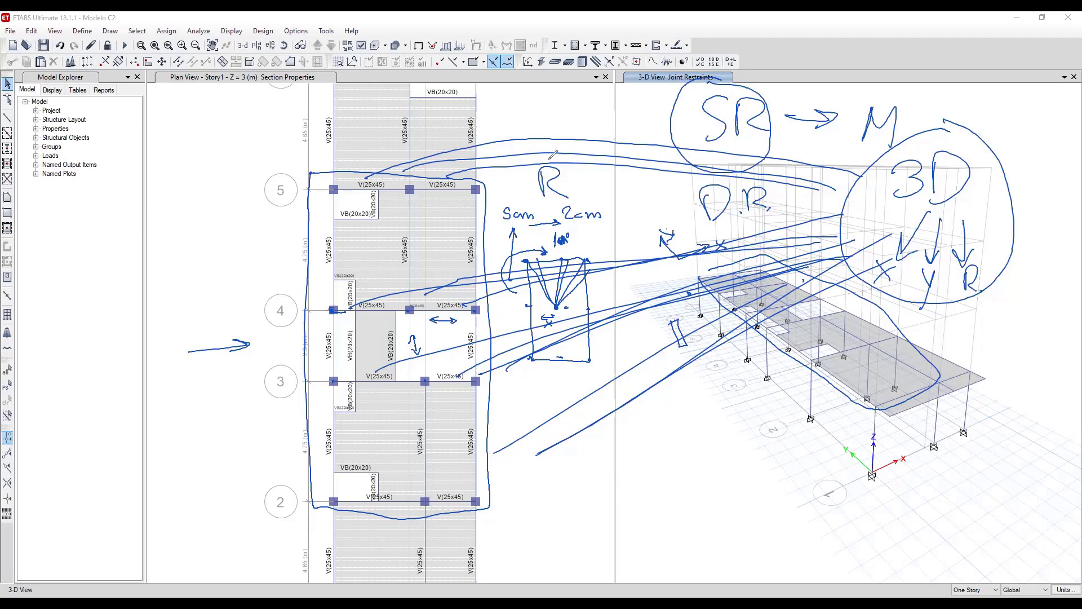
mouse_move(555, 154)
mouse_down()
mouse_move(521, 192)
mouse_move(557, 156)
mouse_up()
key(Escape)
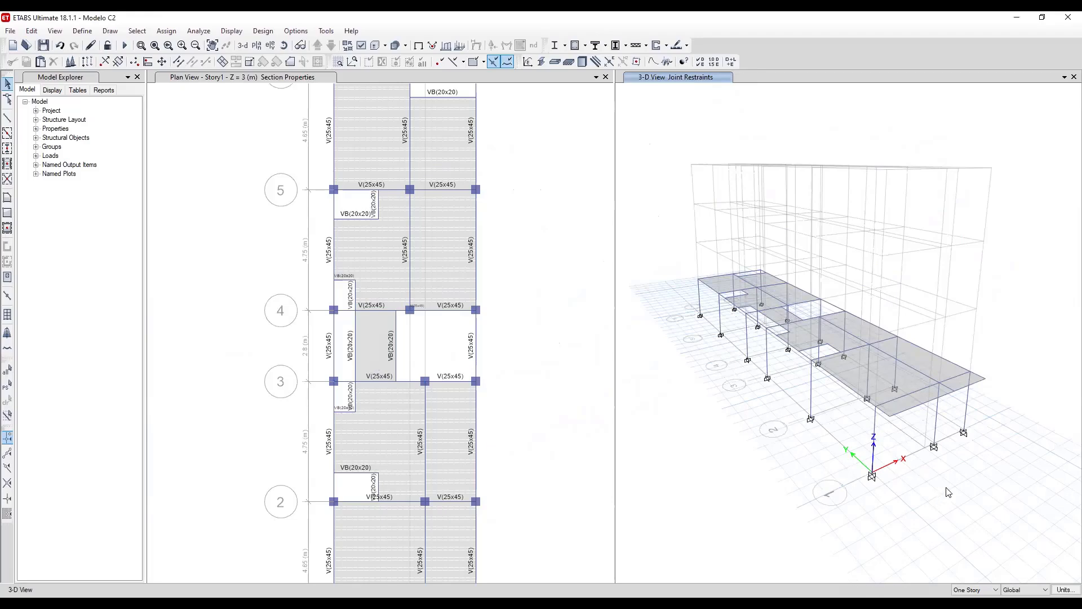
Examine the Story1 slab, frame and fixed base supports from several angles in the 3D view.
shift+middle_drag(960, 494, 916, 437)
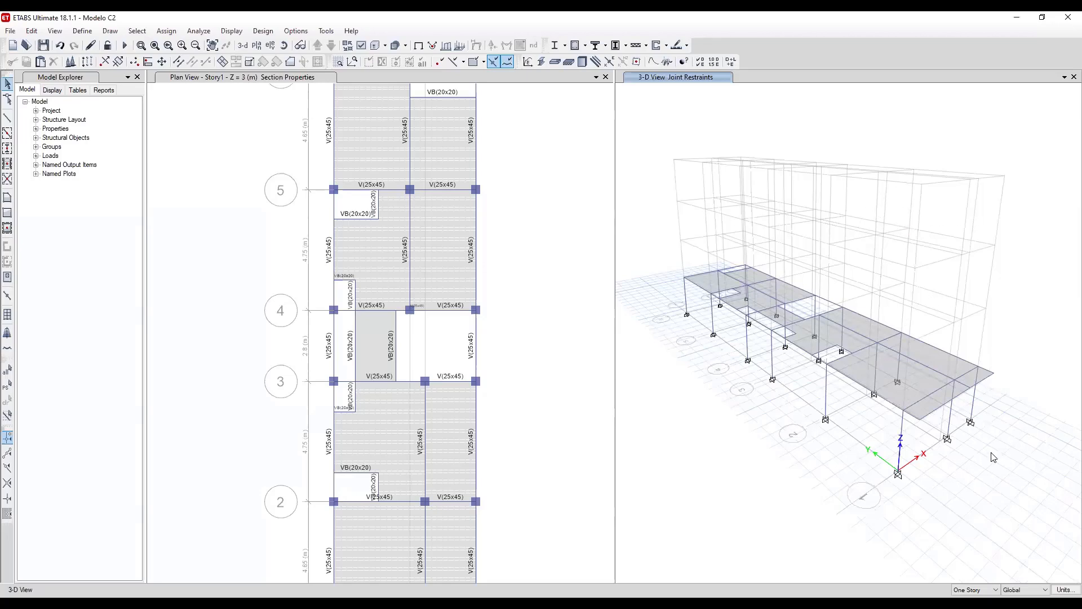
shift+middle_drag(976, 418, 951, 423)
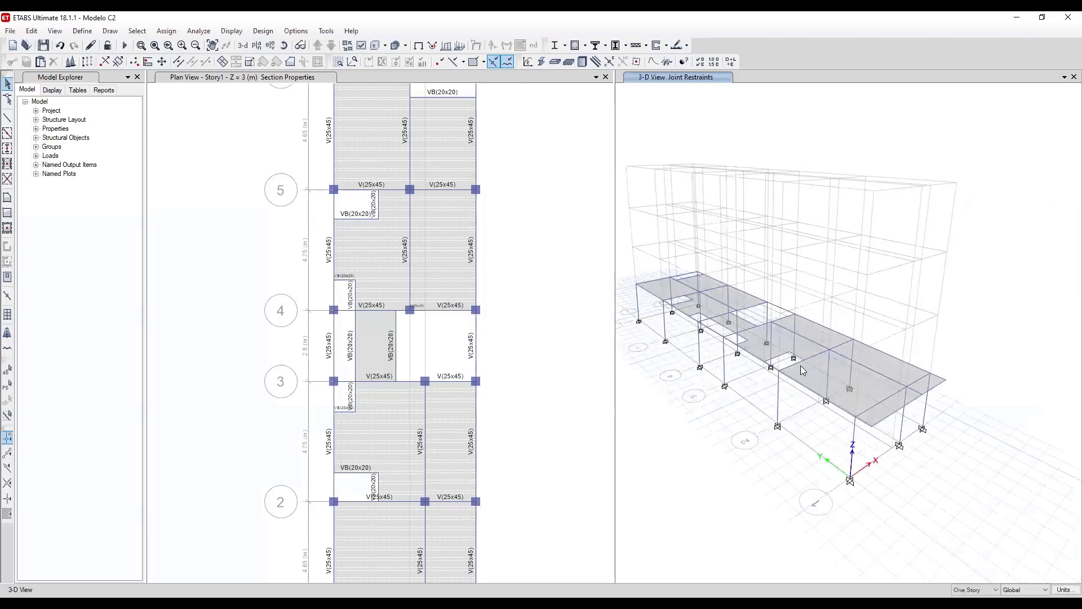
middle_drag(801, 365, 874, 367)
shift+middle_drag(992, 482, 979, 467)
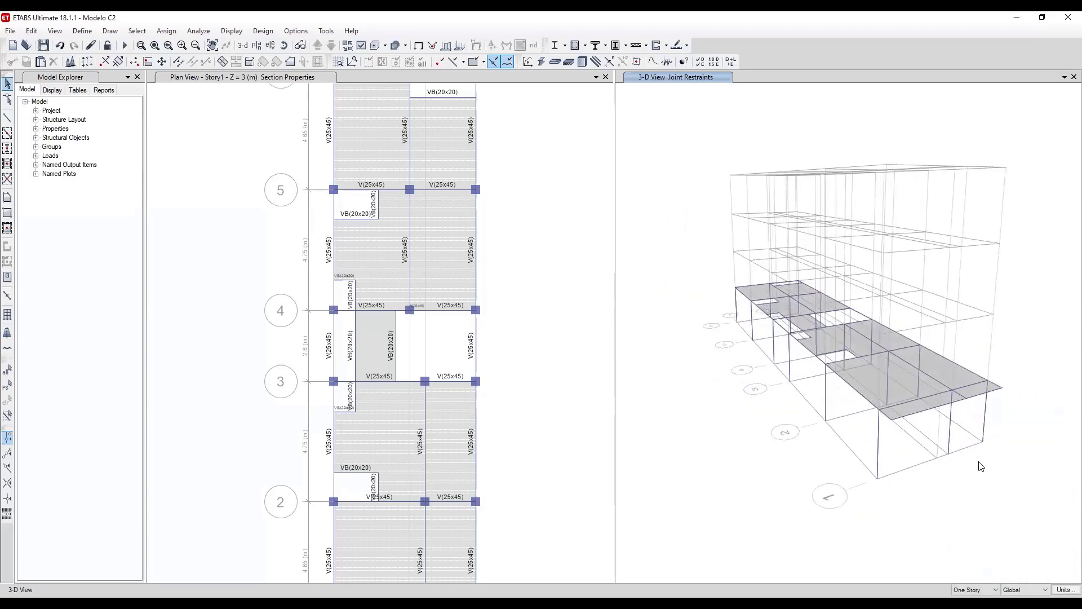
middle_drag(989, 334, 935, 338)
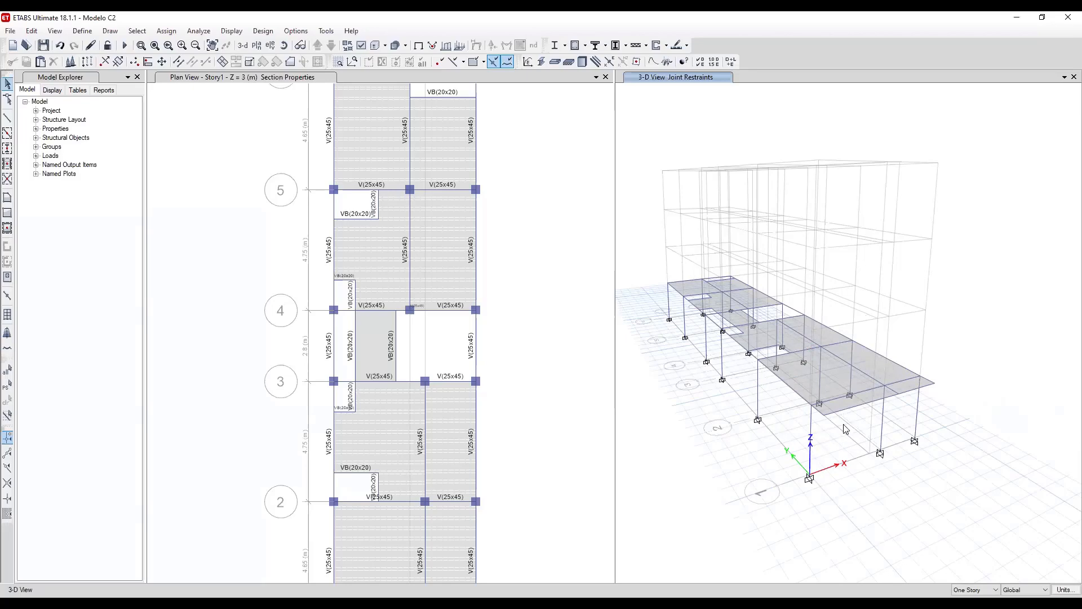
shift+middle_drag(843, 424, 874, 399)
scroll(874, 400, down, 5)
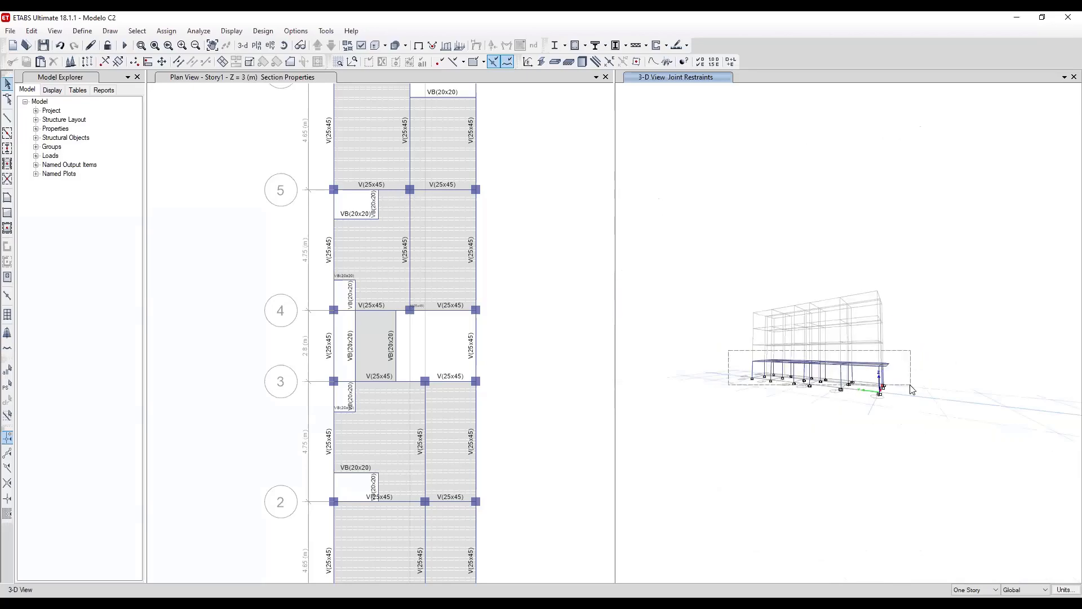
drag(728, 350, 783, 330)
shift+middle_drag(888, 370, 834, 366)
scroll(833, 363, up, 5)
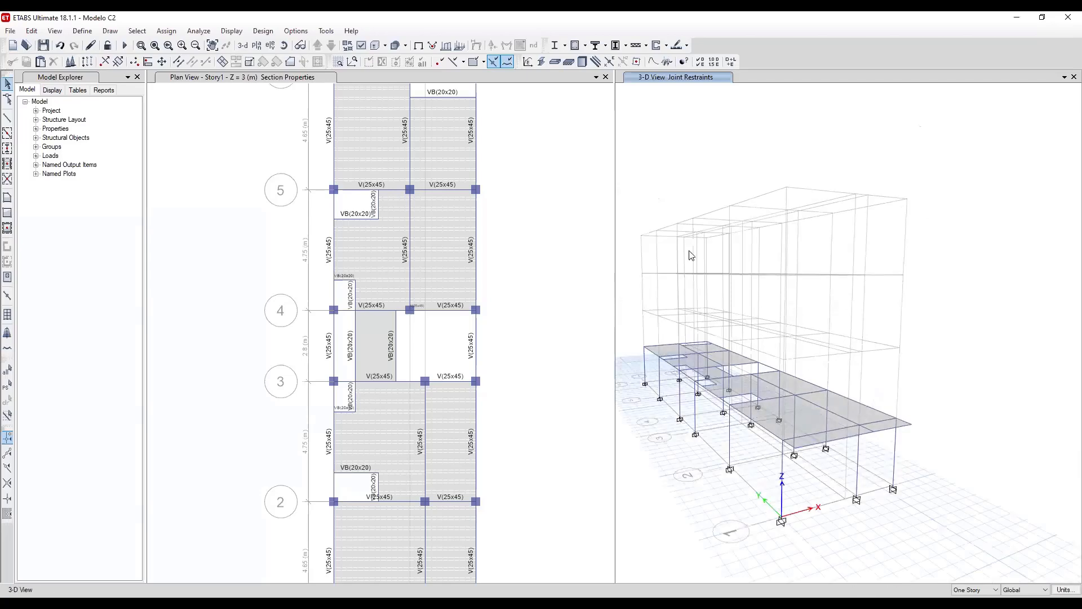
Rename the Dead load pattern as PP, with type Dead and a self-weight multiplier of 1.
click(79, 30)
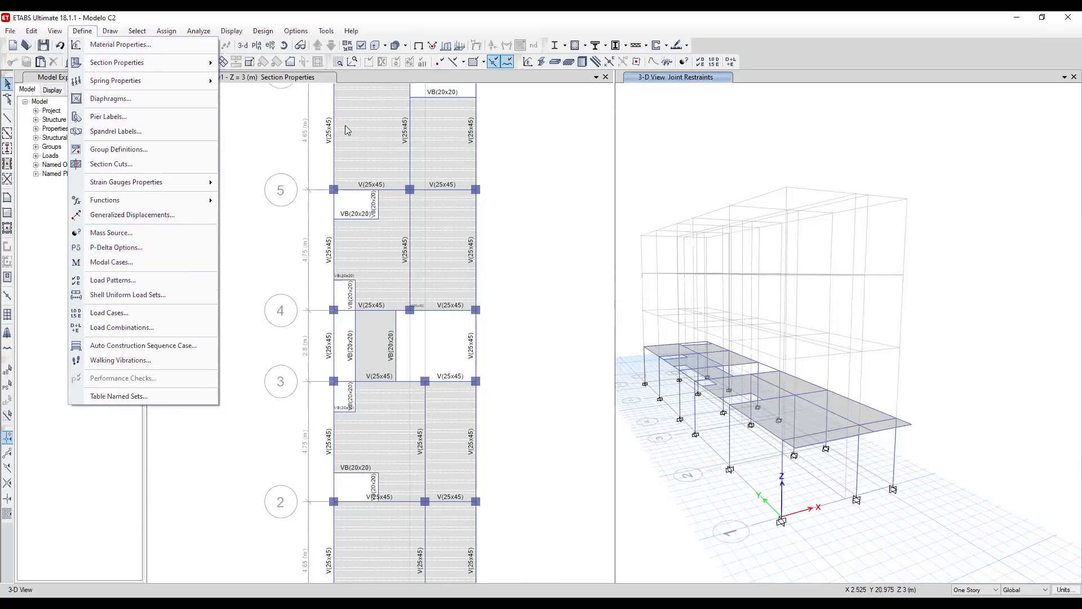
click(530, 148)
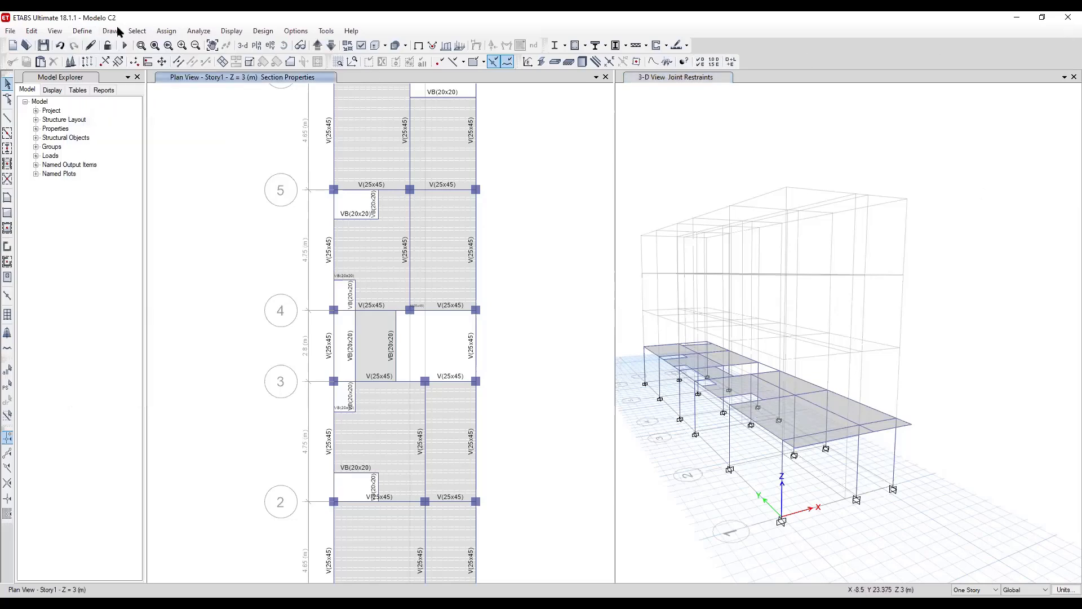
click(81, 32)
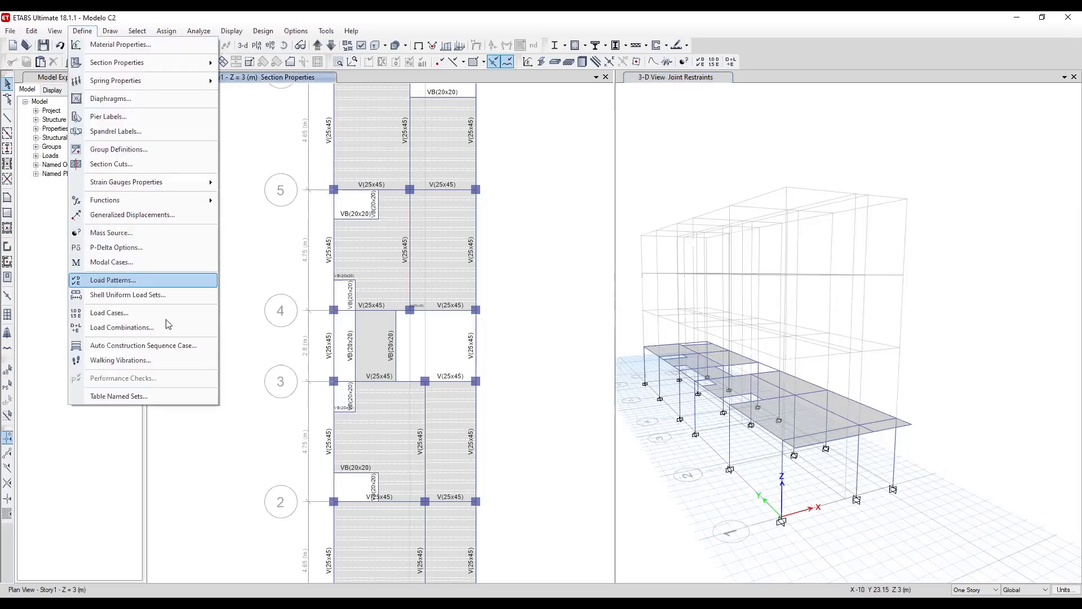
click(121, 282)
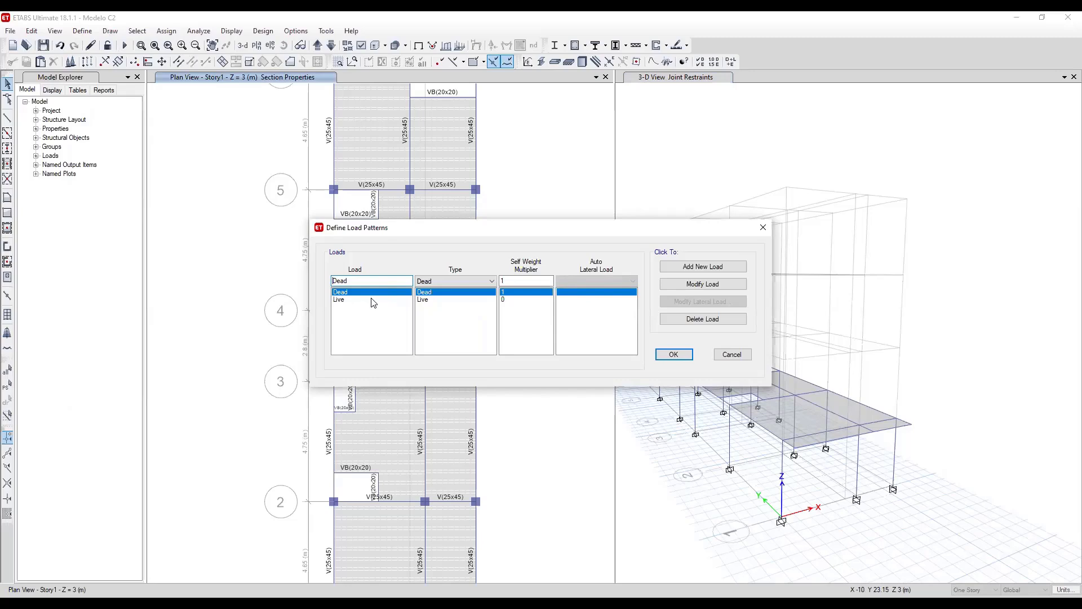
click(361, 300)
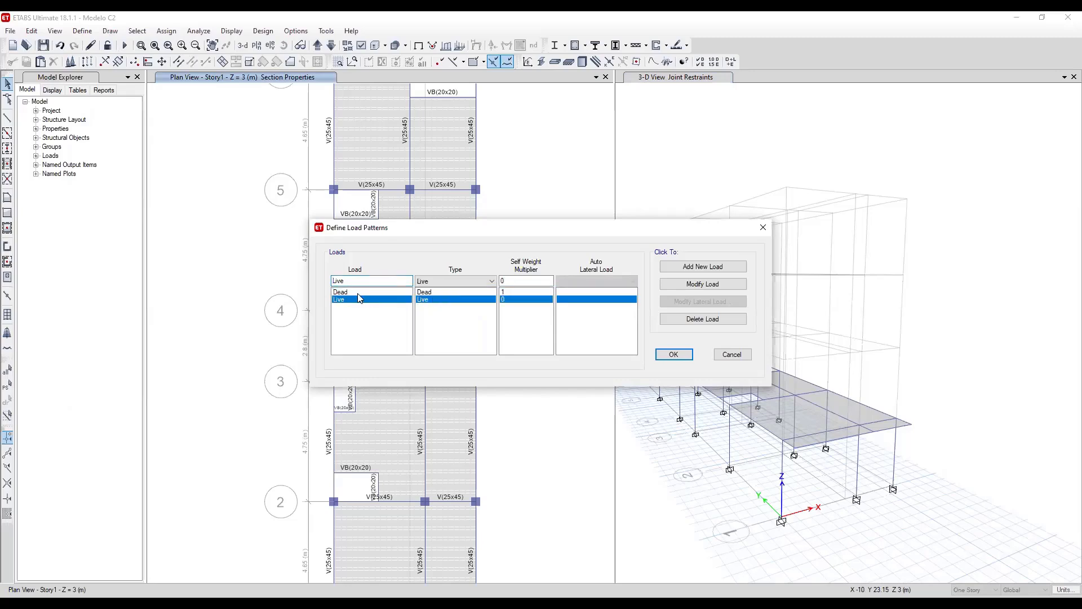
click(355, 292)
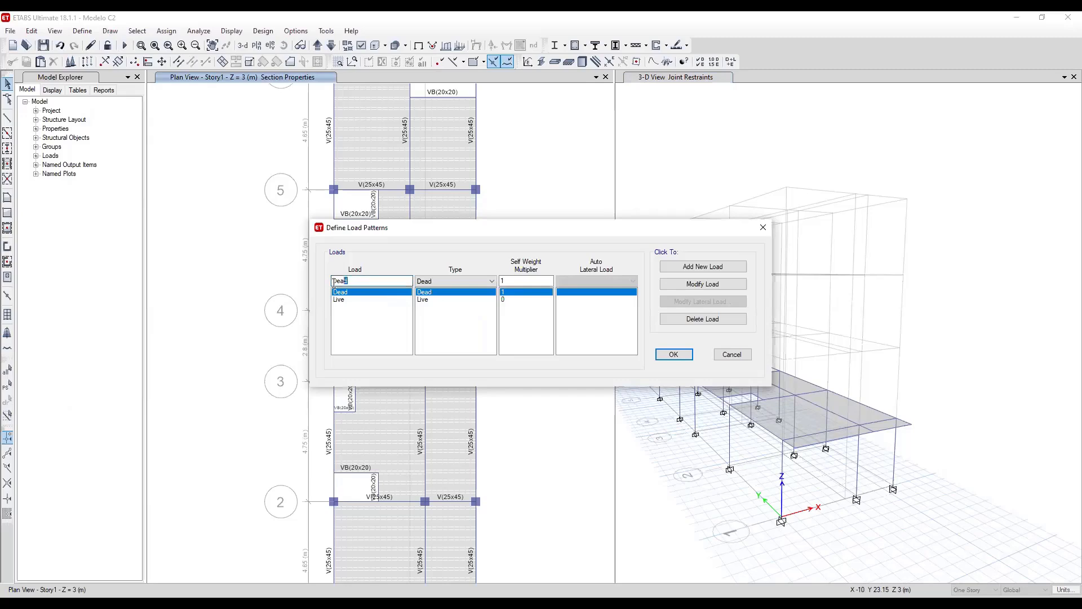
drag(350, 281, 329, 283)
text(PP)
click(469, 281)
click(467, 280)
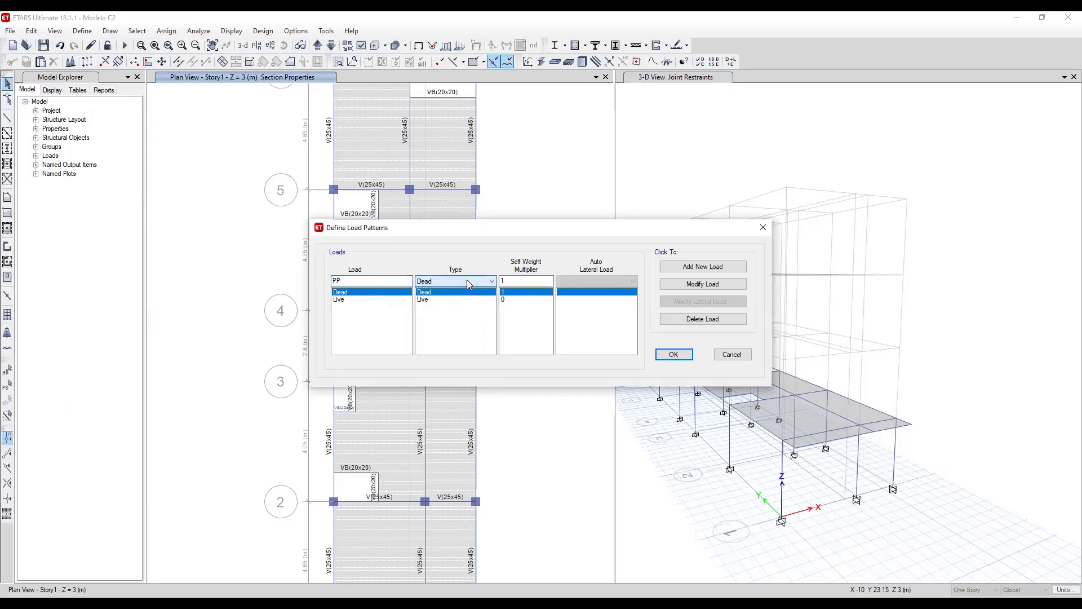
key(Tab)
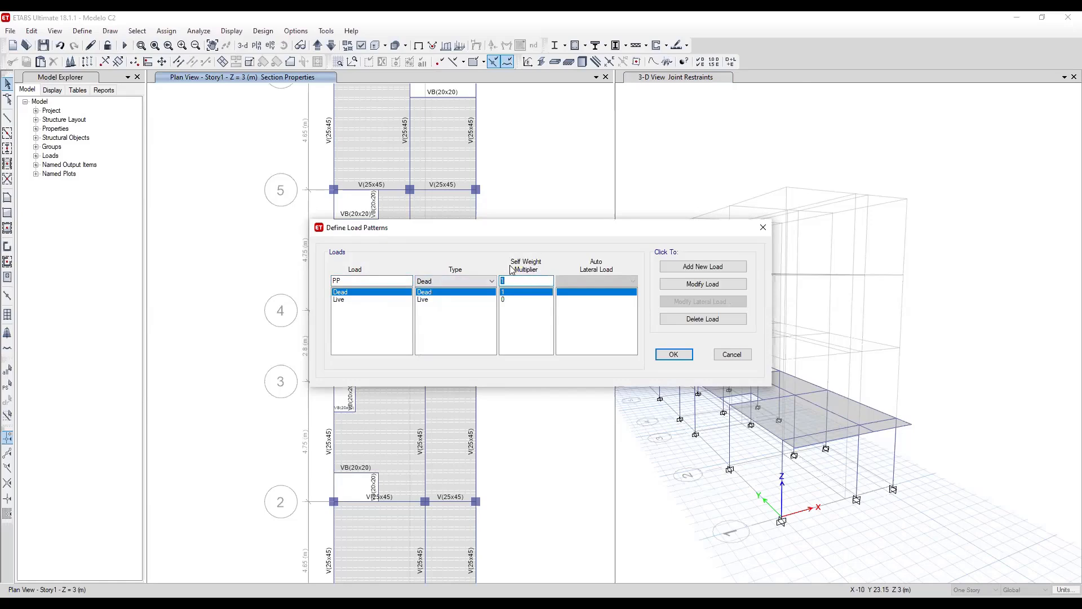
click(515, 281)
click(699, 284)
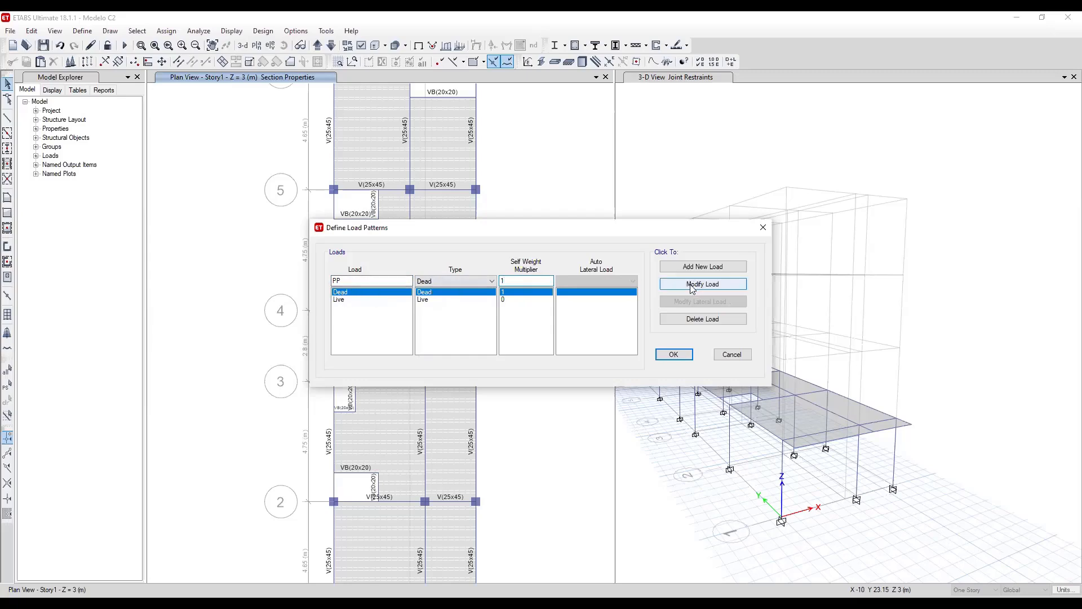
Rename the Live load pattern as CV, with type Live.
click(353, 301)
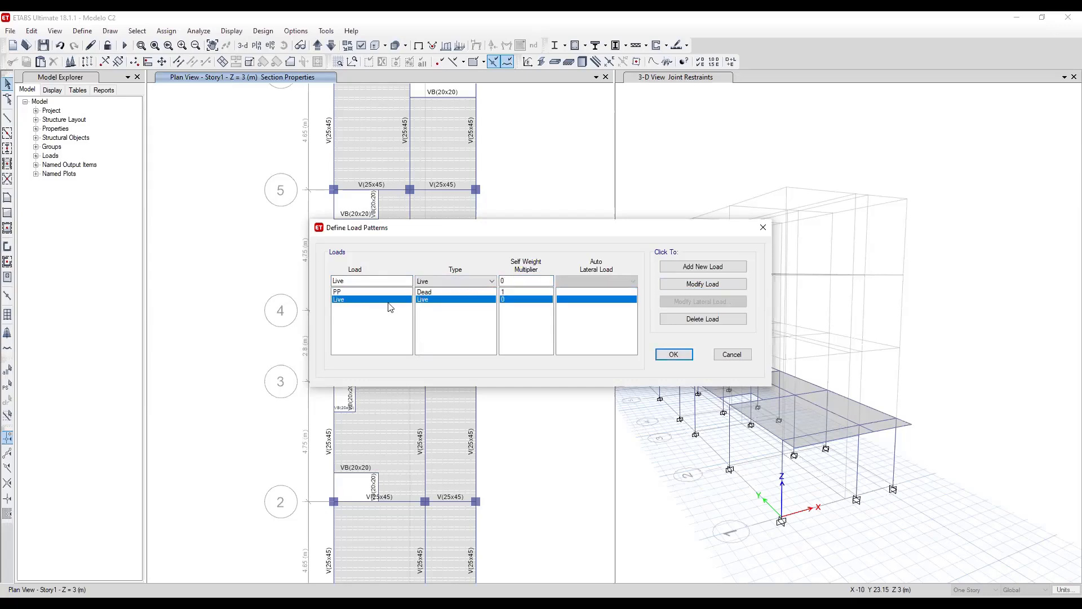
double_click(360, 281)
text(CV)
click(458, 277)
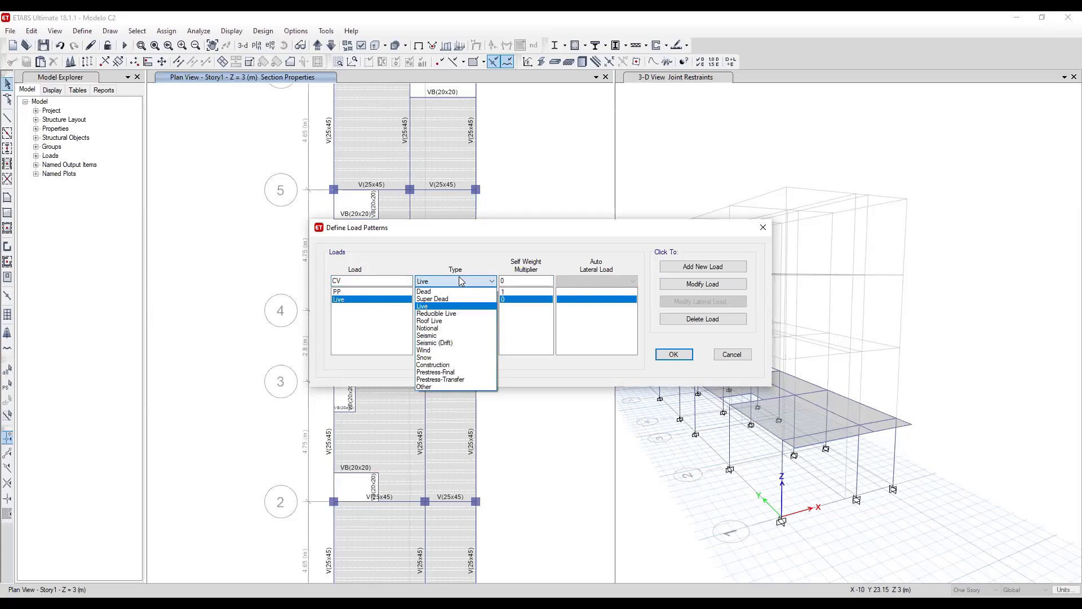
click(460, 279)
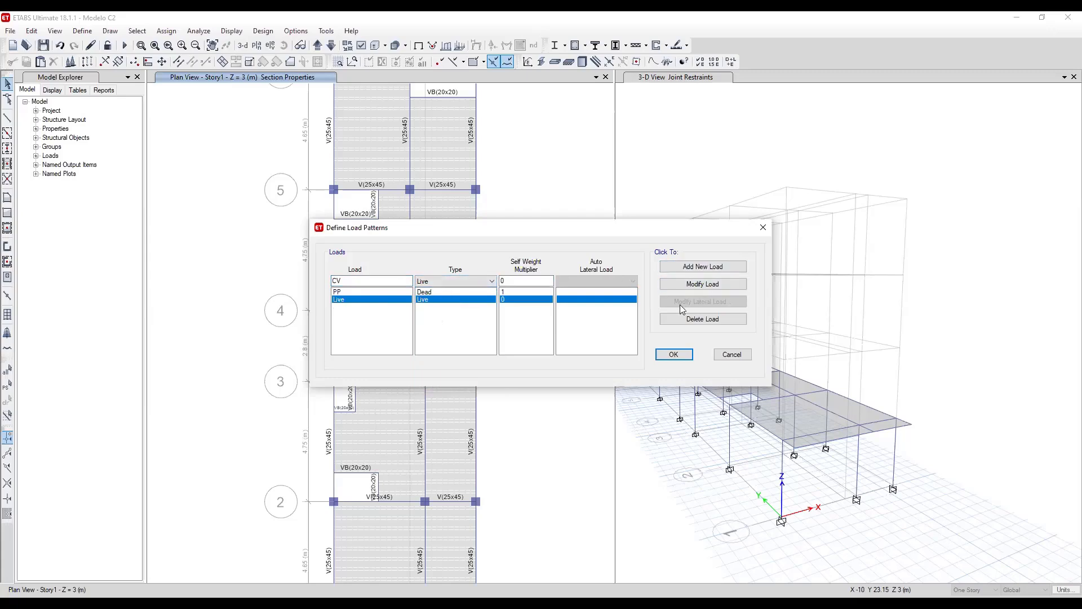
click(702, 284)
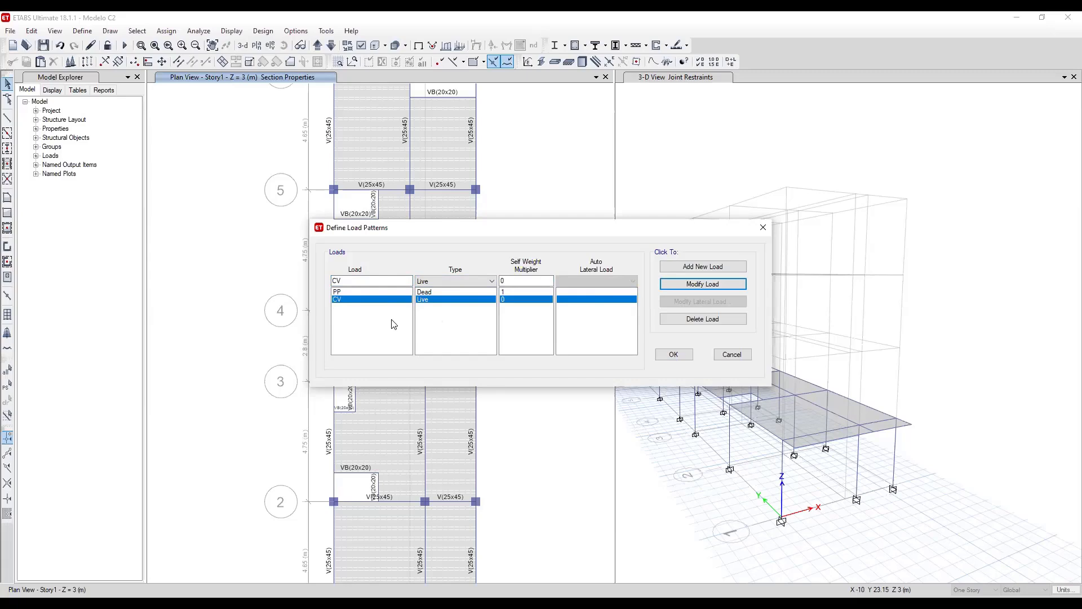
Add a new load pattern named CM with type Super Dead and a self-weight multiplier of 0.
click(374, 281)
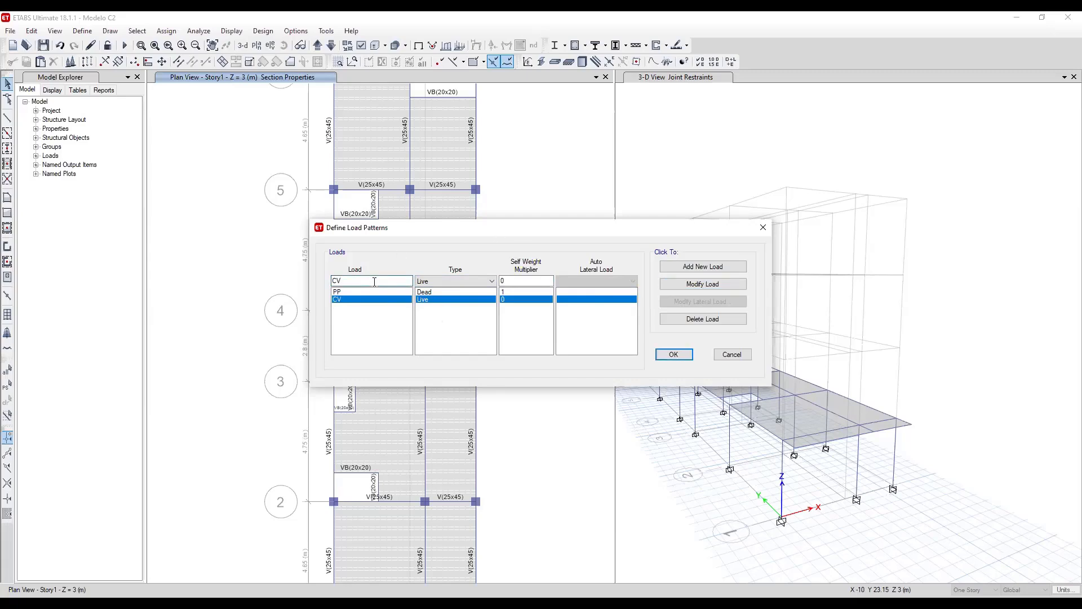
text(M)
click(443, 283)
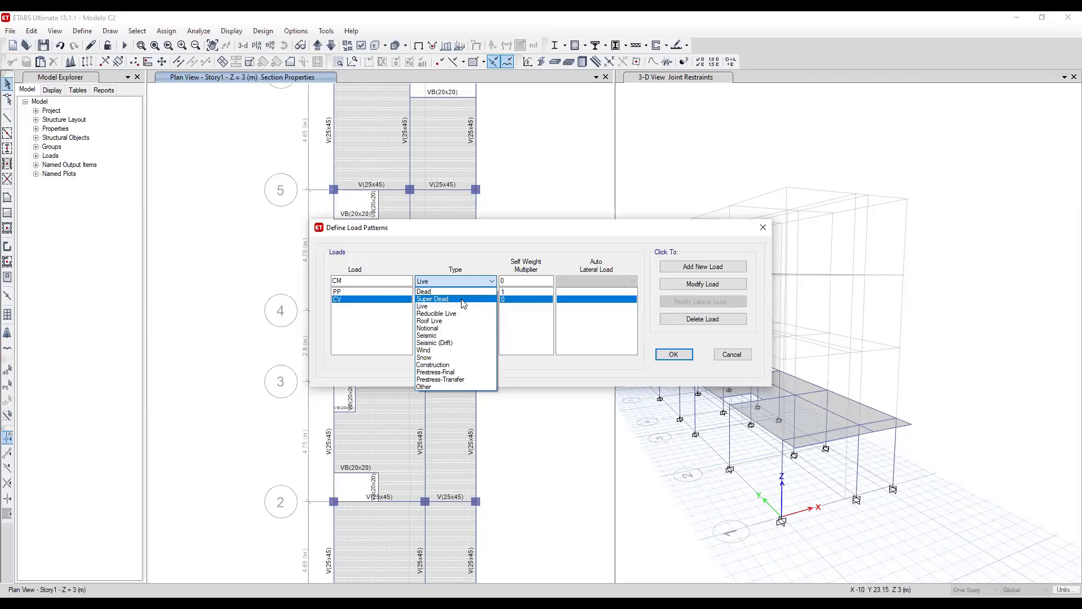
click(463, 304)
click(354, 282)
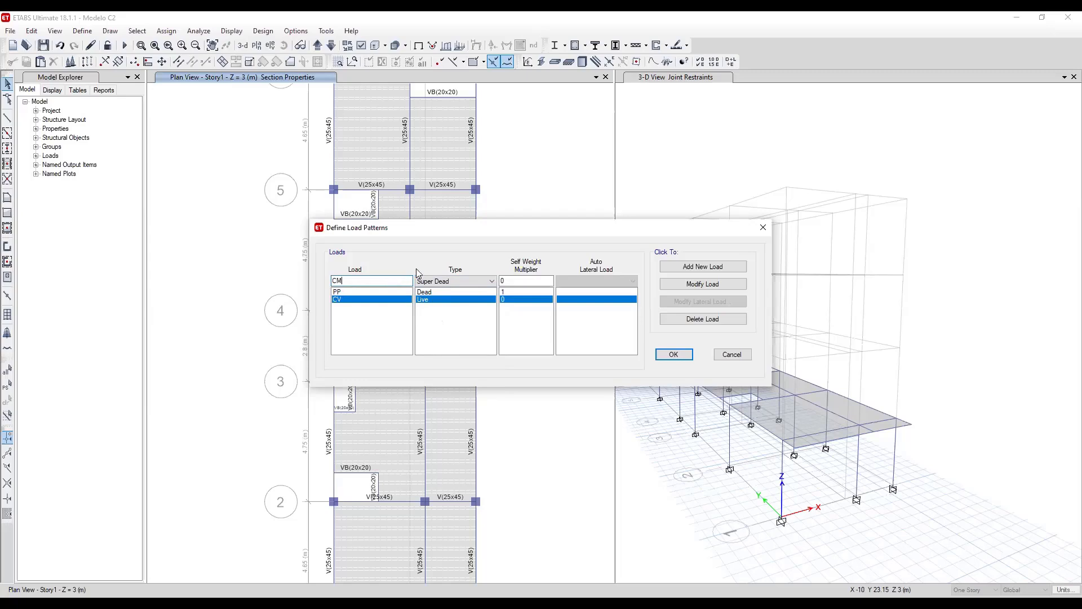
click(707, 268)
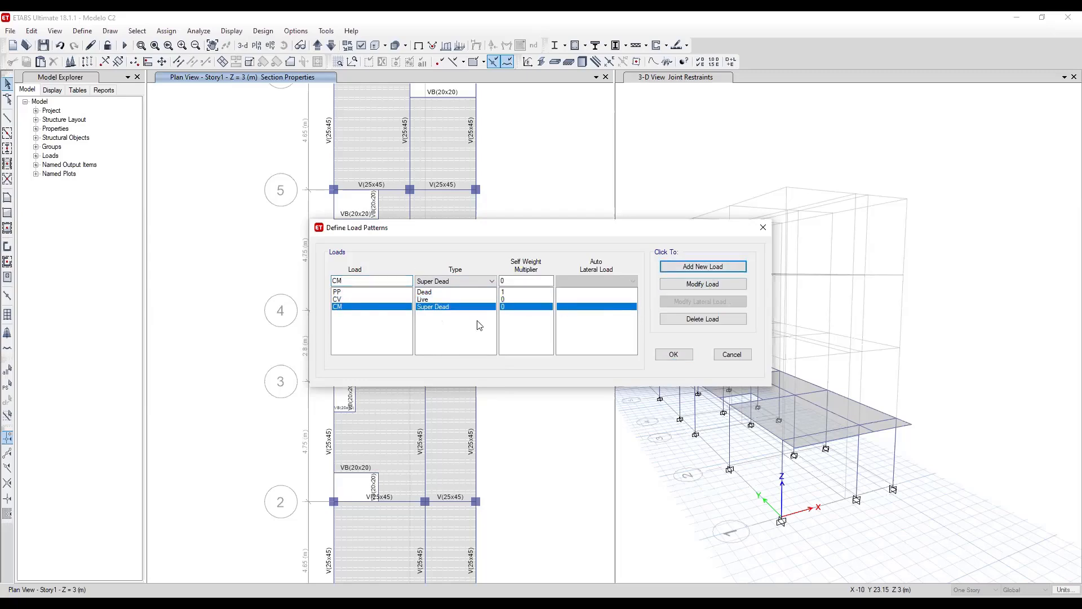
Add a new load pattern named CVT with type Roof Live and a self-weight multiplier of 0.
double_click(354, 281)
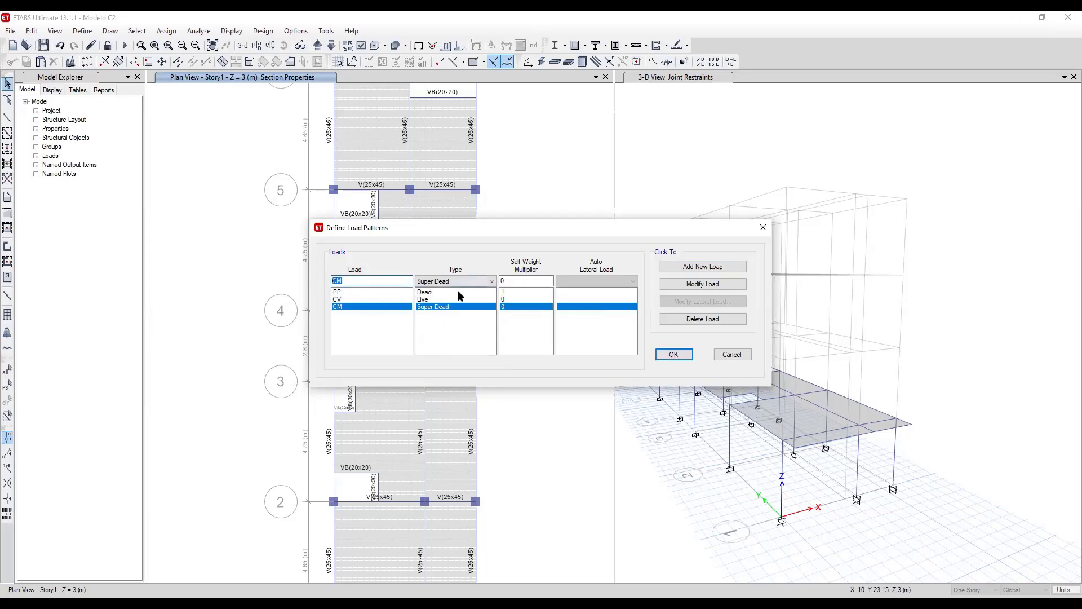
text(CVT)
click(456, 282)
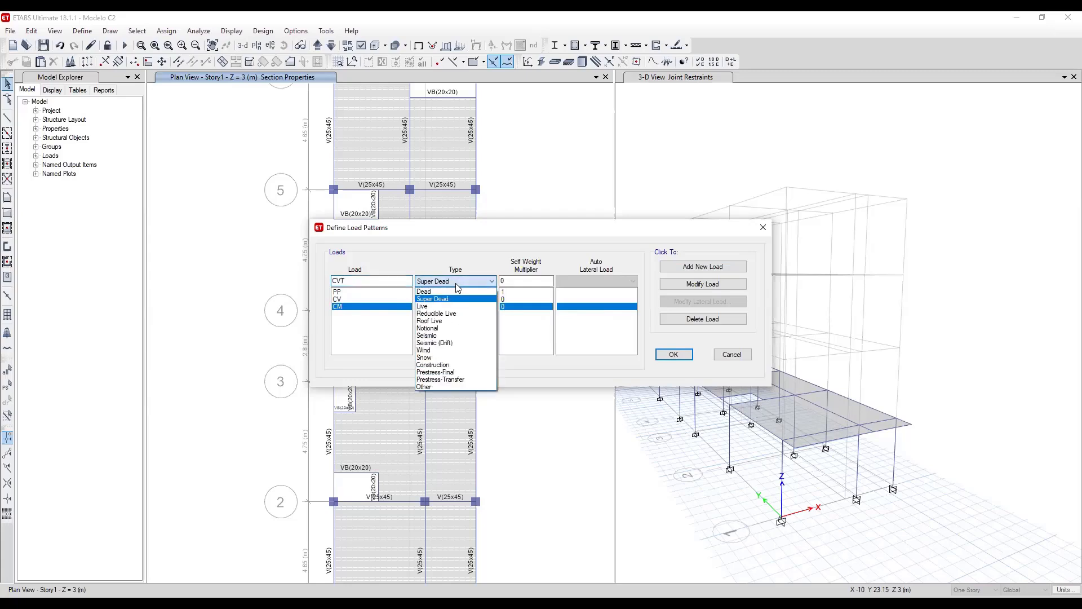
click(428, 322)
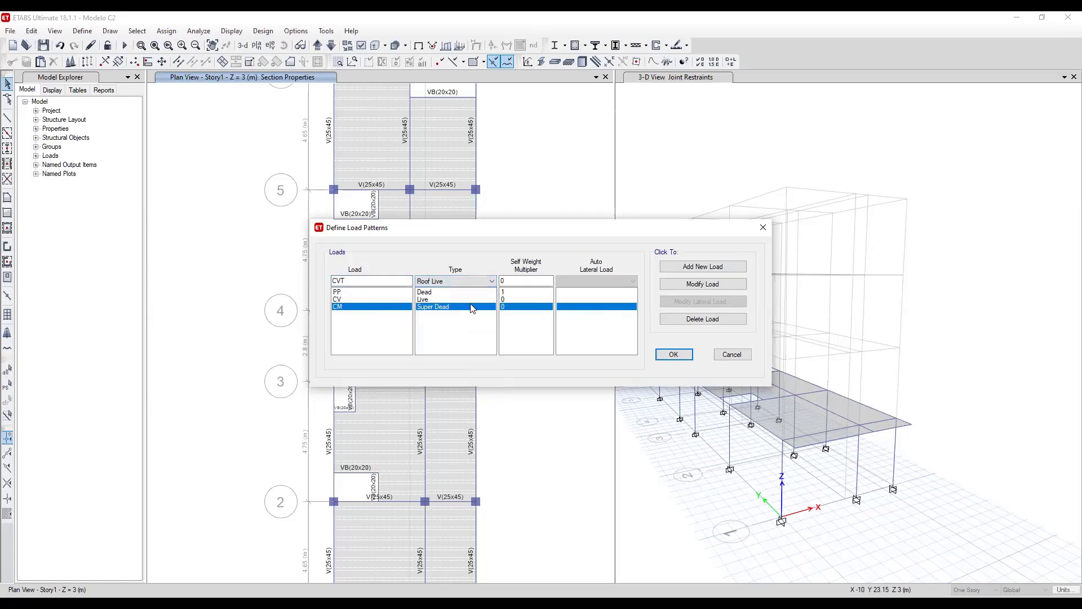
click(704, 267)
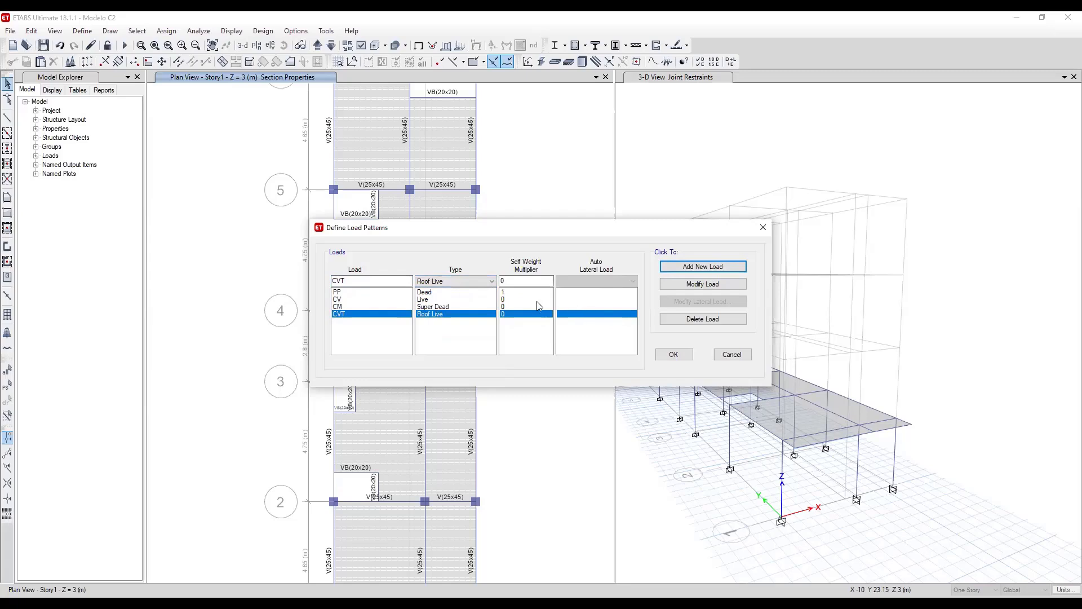
Review the CM and CVT entries, accept the load pattern definitions and save the model.
click(342, 307)
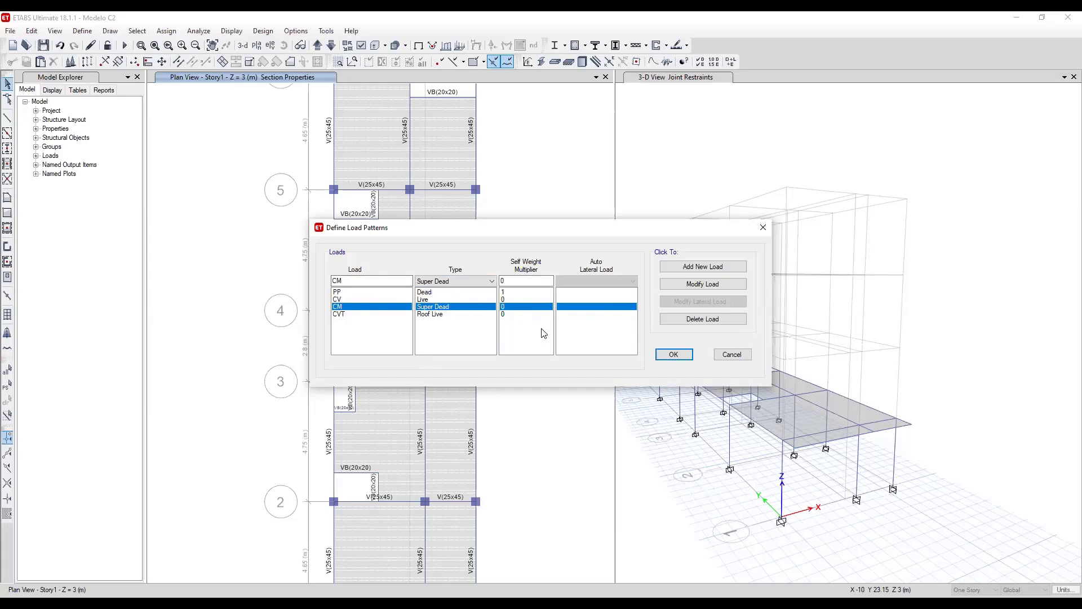
click(370, 313)
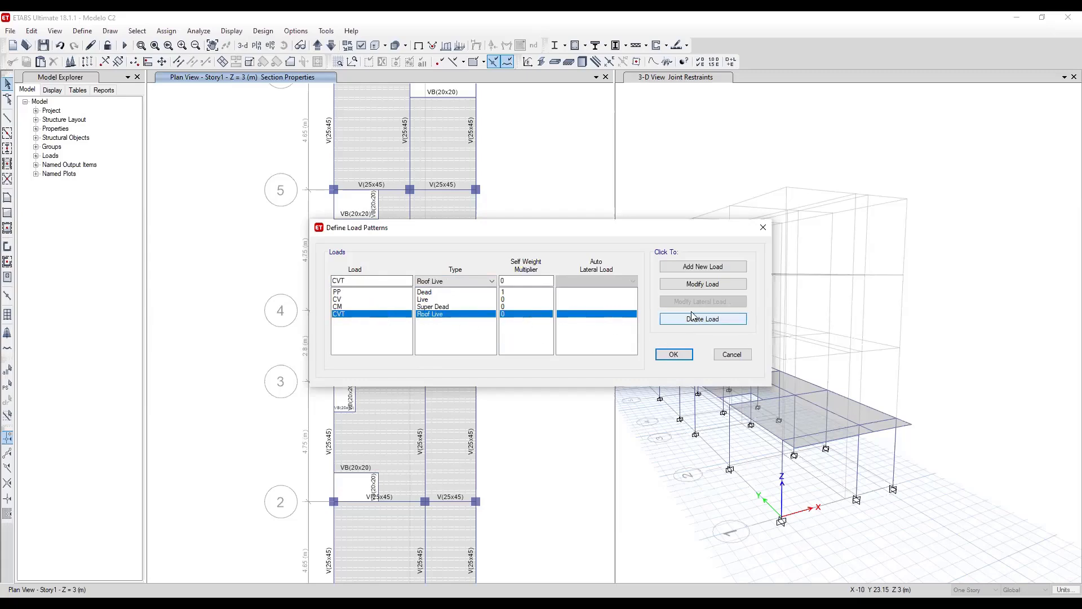
click(673, 354)
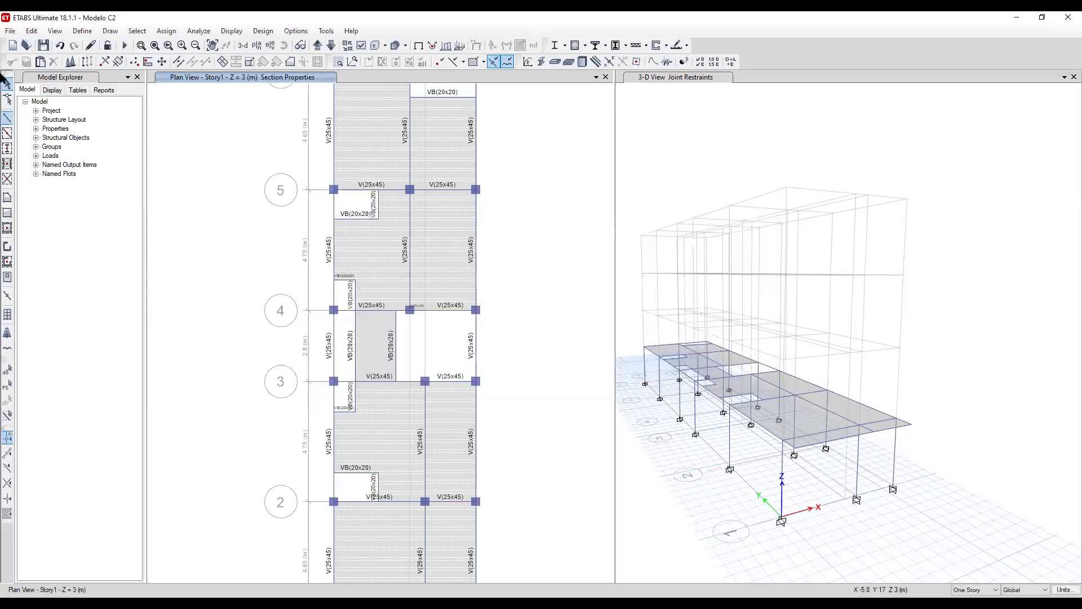
click(44, 45)
click(82, 32)
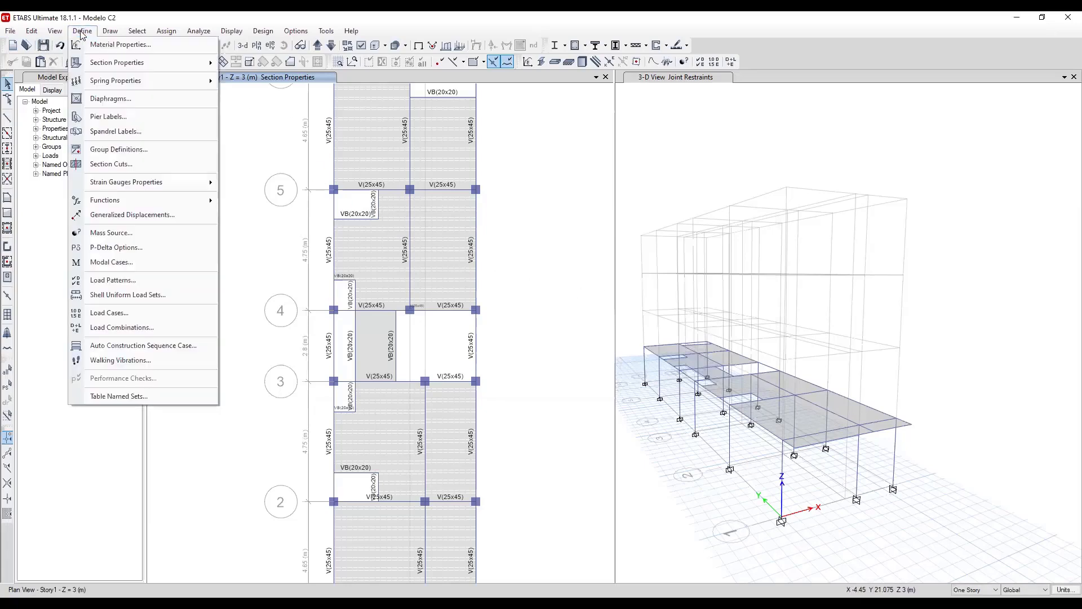
click(84, 30)
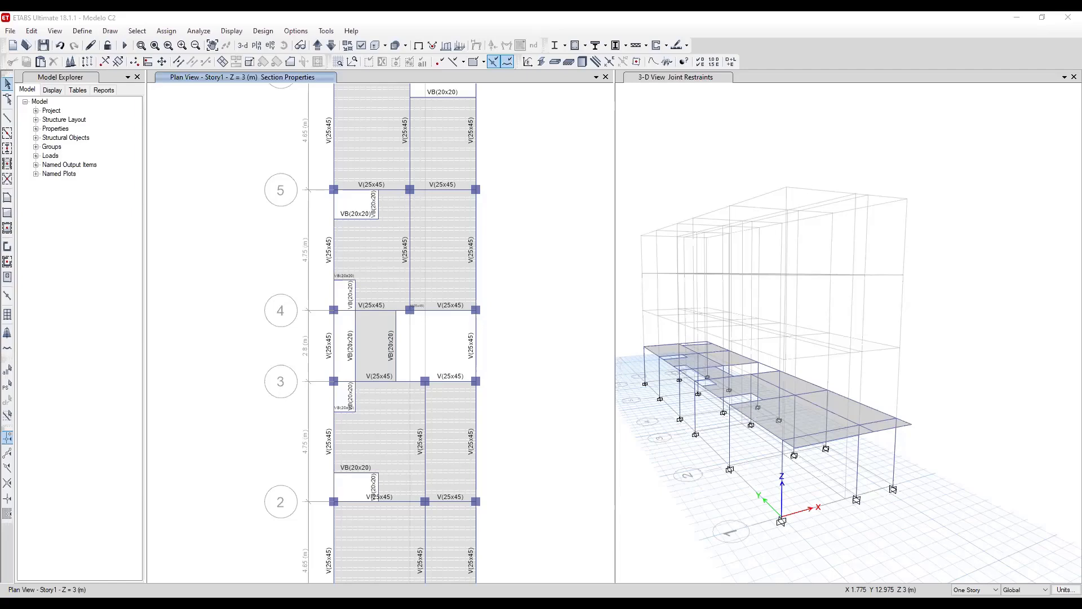
Switch to the Excel seismic spectrum workbook and set the region on the Espectro sheet to La Libertad.
key(alt+Tab)
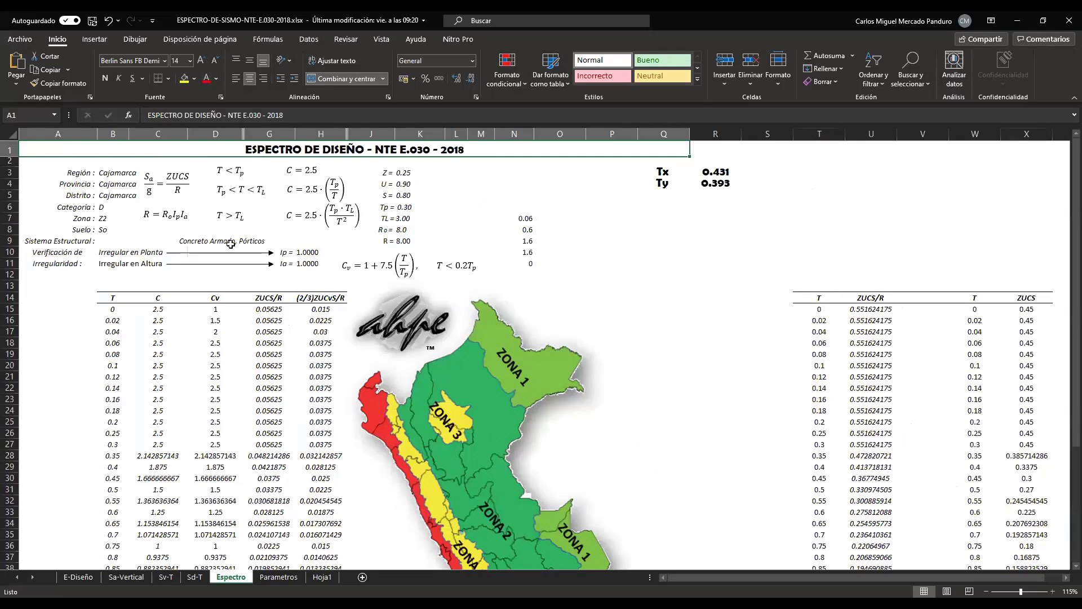
ctrl+scroll(41, 183, up, 3)
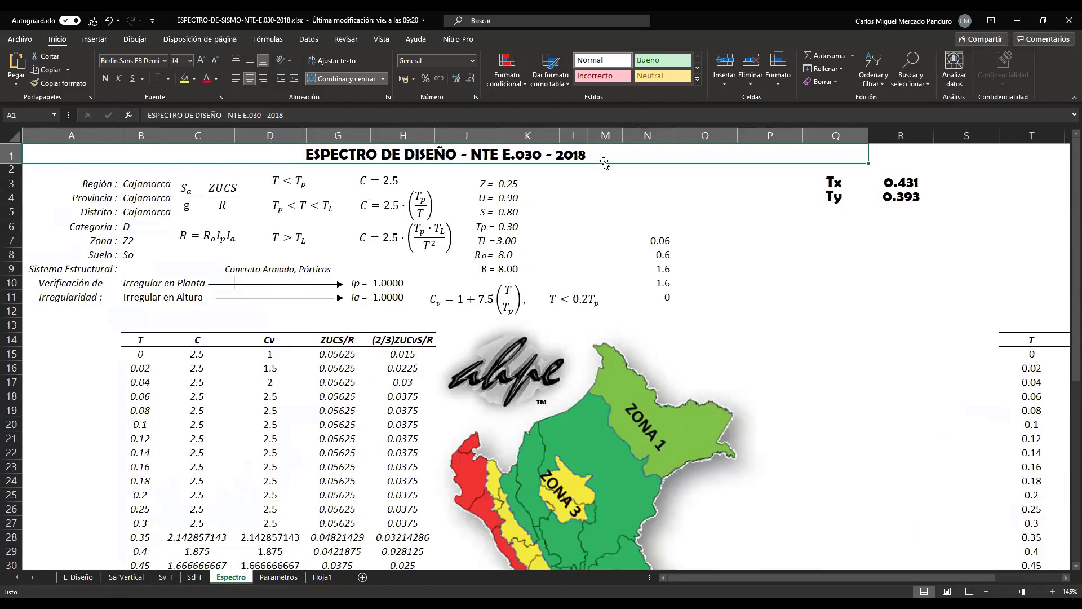
click(142, 183)
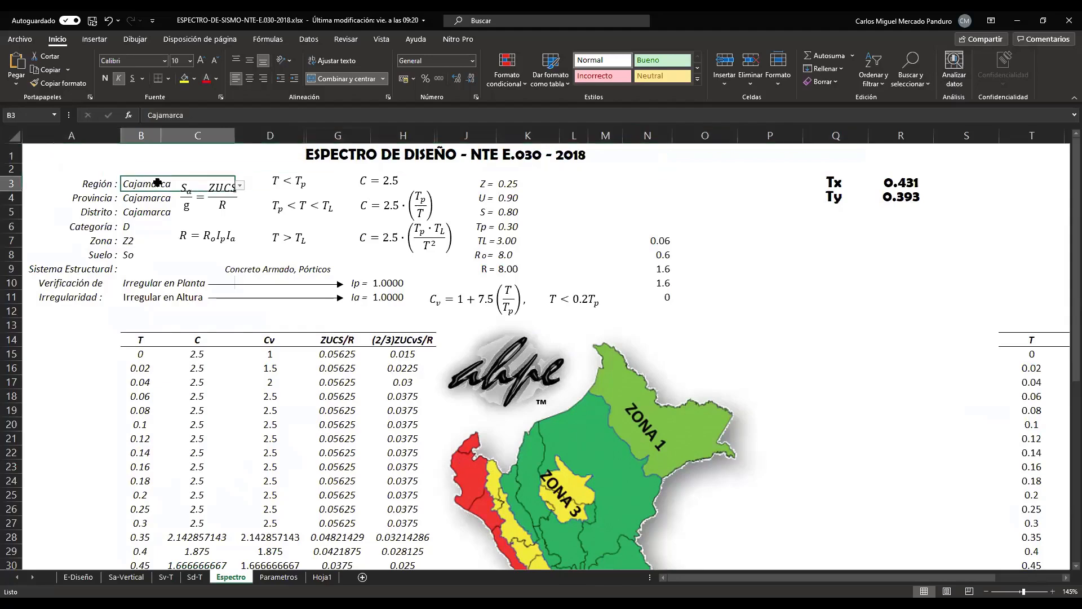
click(240, 186)
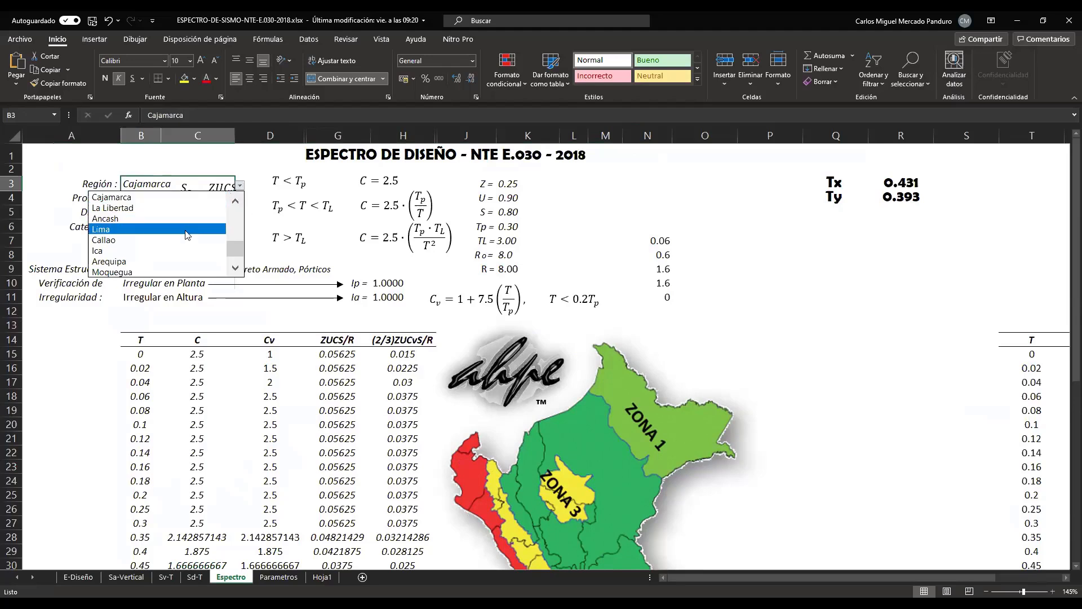
click(144, 209)
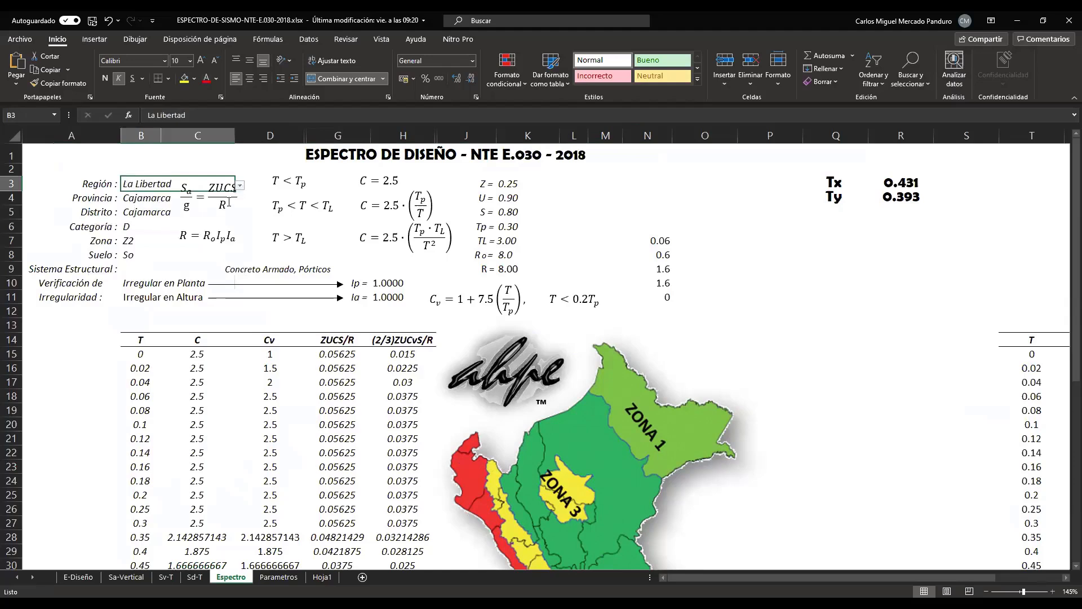
Enter Trujillo as both the province and the district in the spectrum's location data.
click(138, 198)
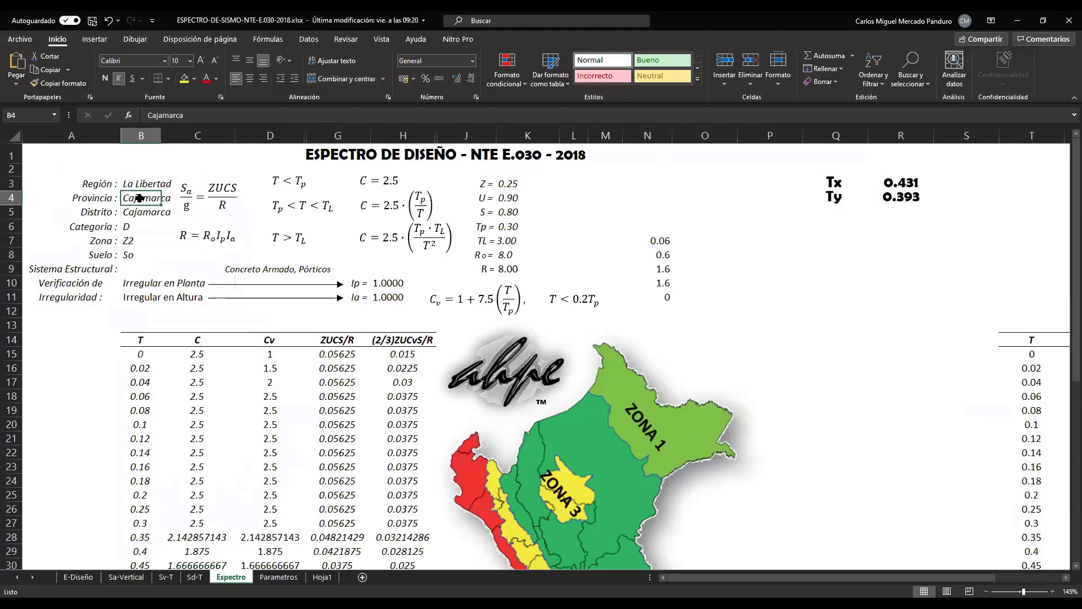
double_click(138, 198)
click(138, 210)
click(138, 199)
text(ujillo)
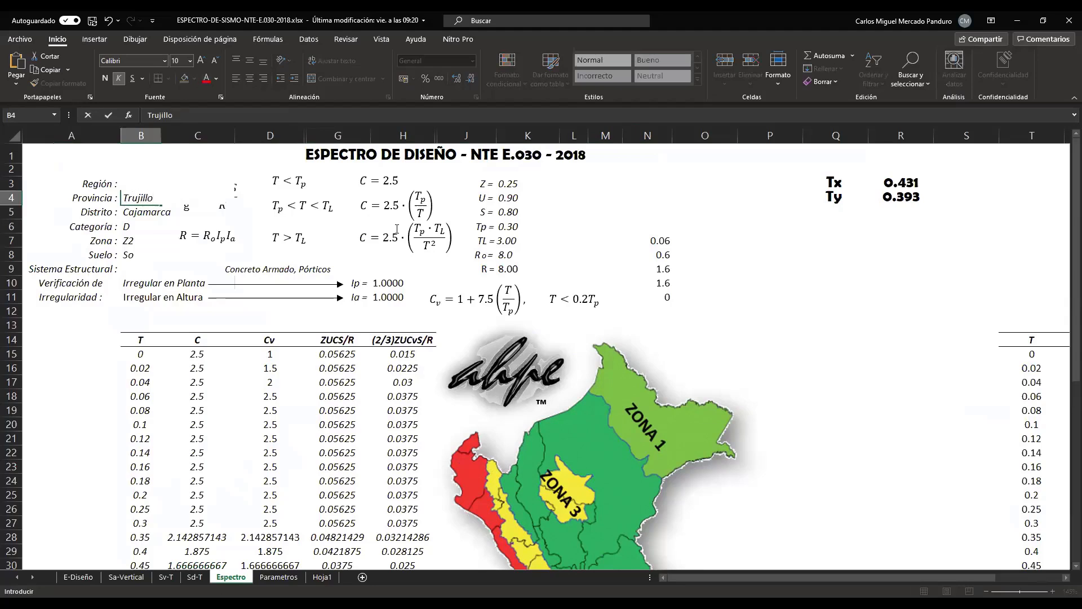
key(Return)
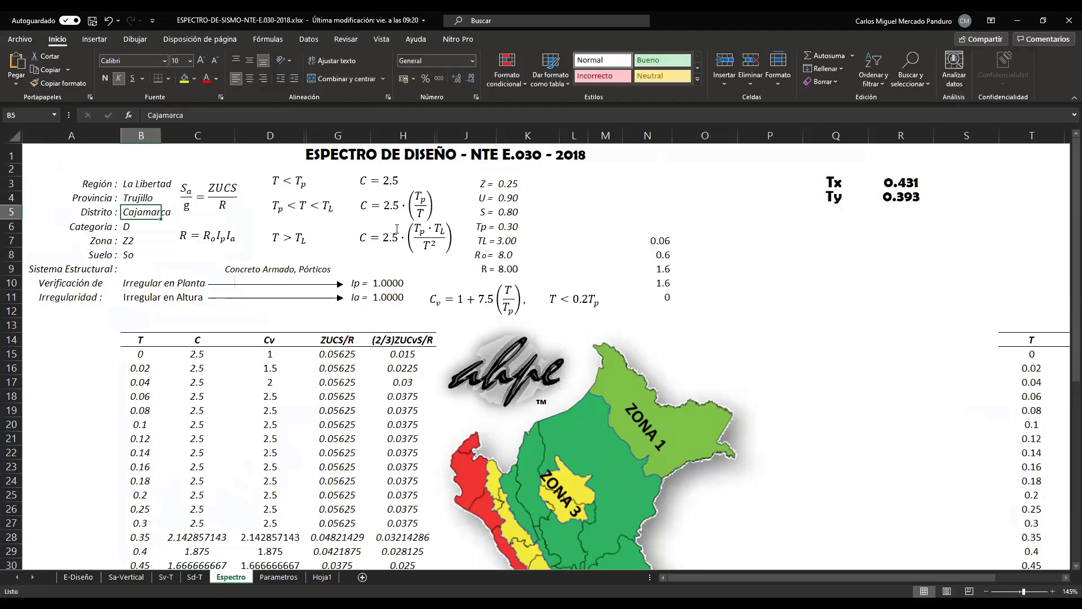
text(Trujillo)
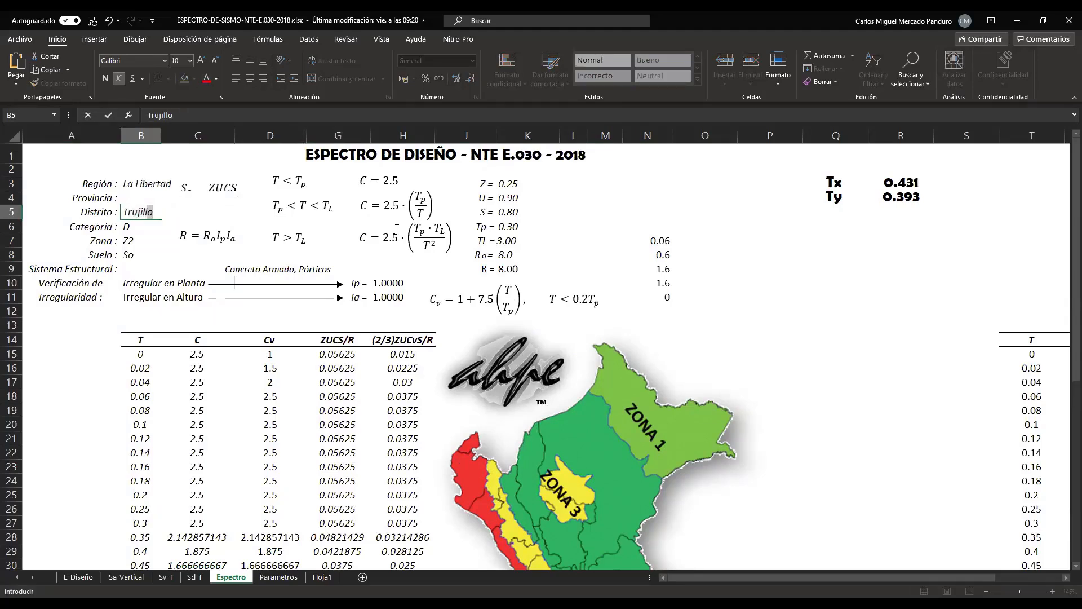
key(Return)
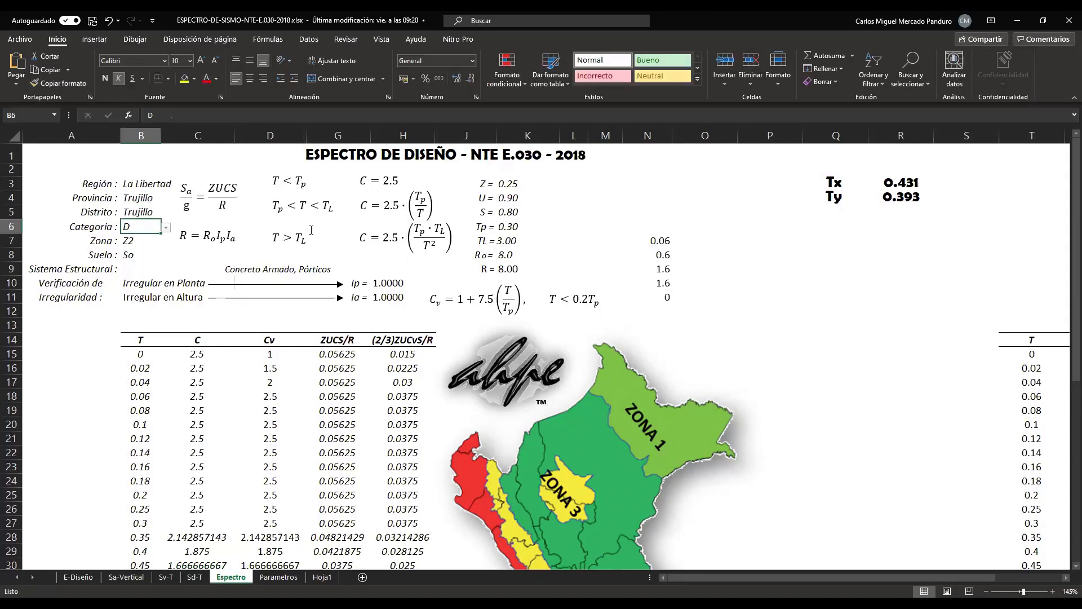
Set the building category to C and the seismic zone to Z4.
click(166, 227)
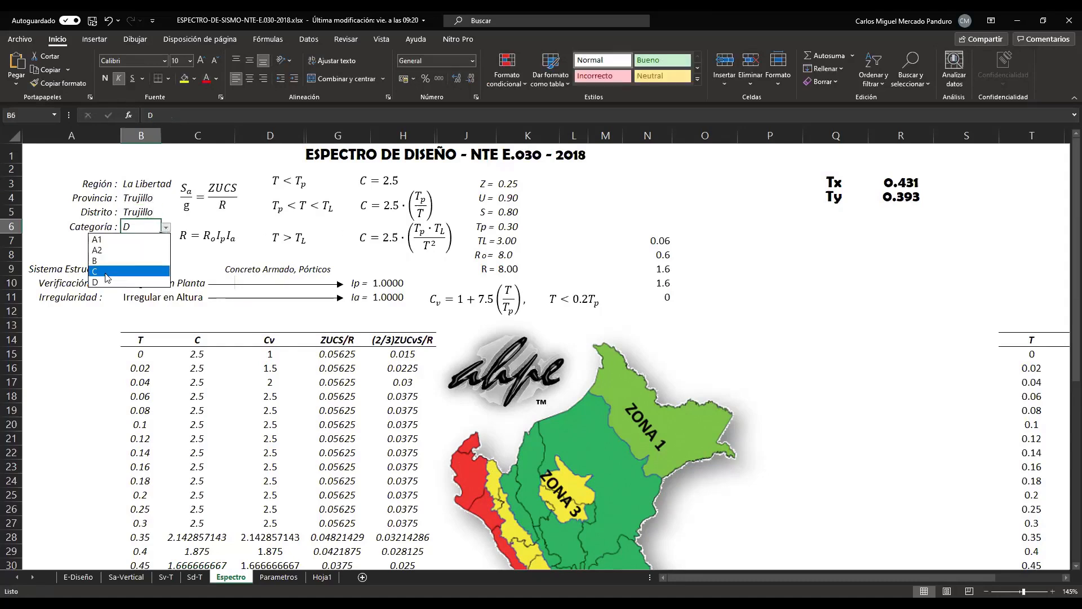
click(113, 271)
click(146, 240)
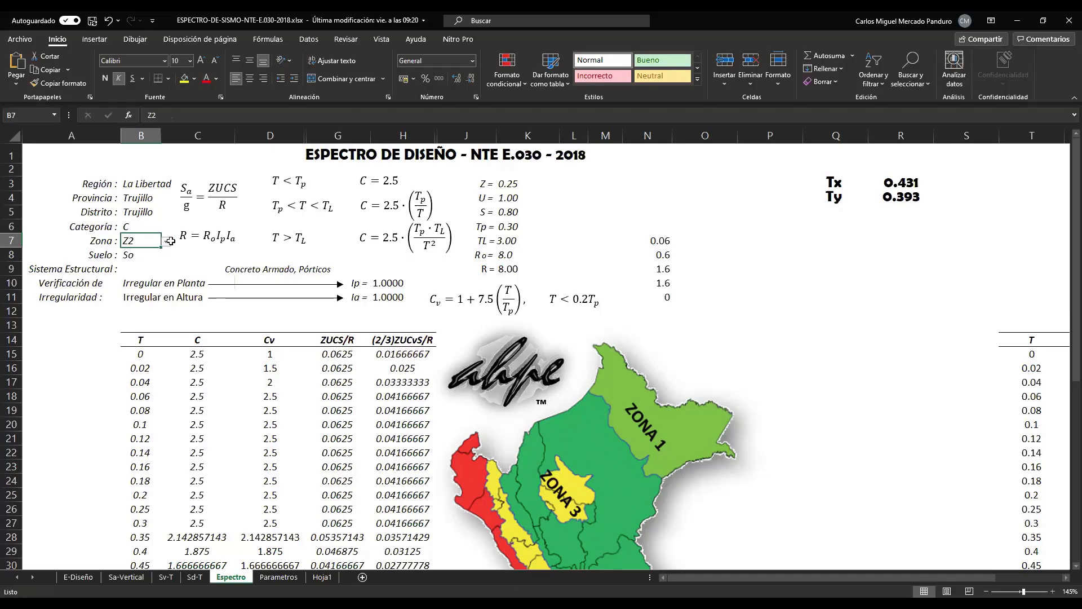
click(165, 241)
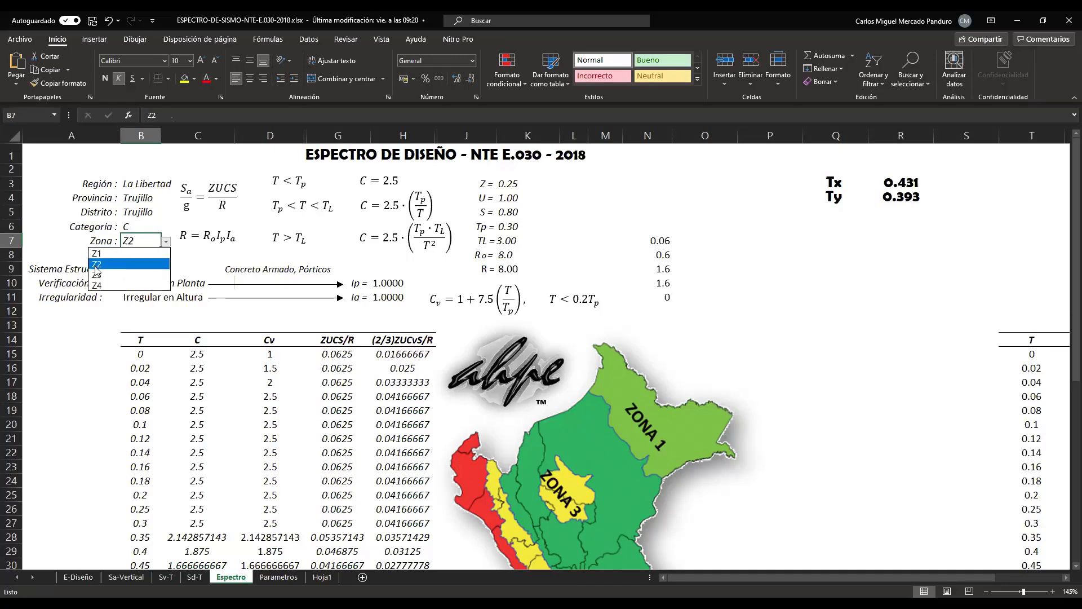
click(106, 286)
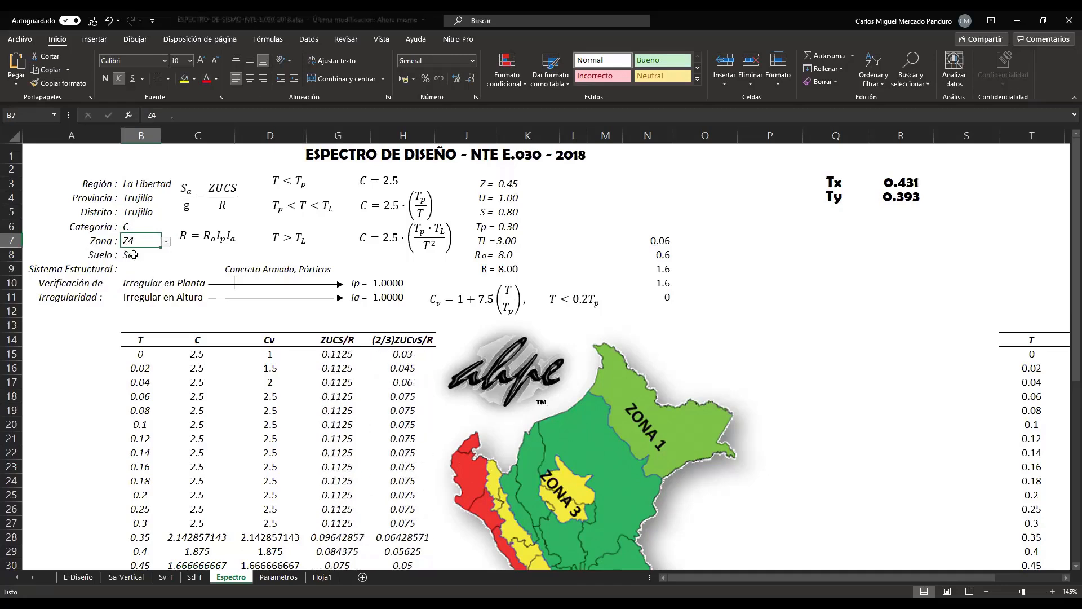
Set the soil type of the design spectrum to S2.
click(144, 254)
click(165, 255)
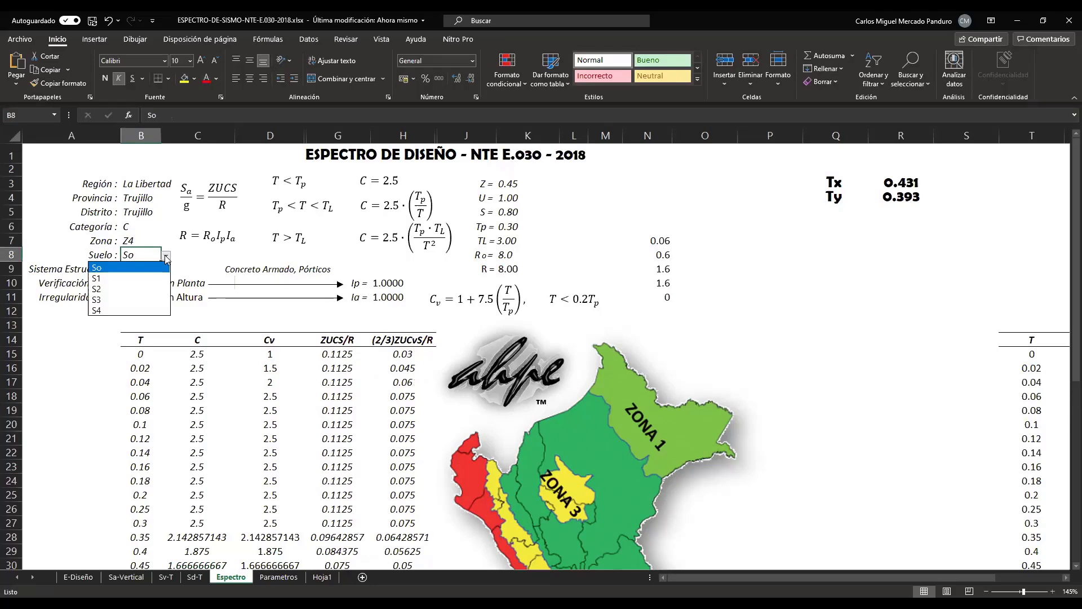
click(103, 288)
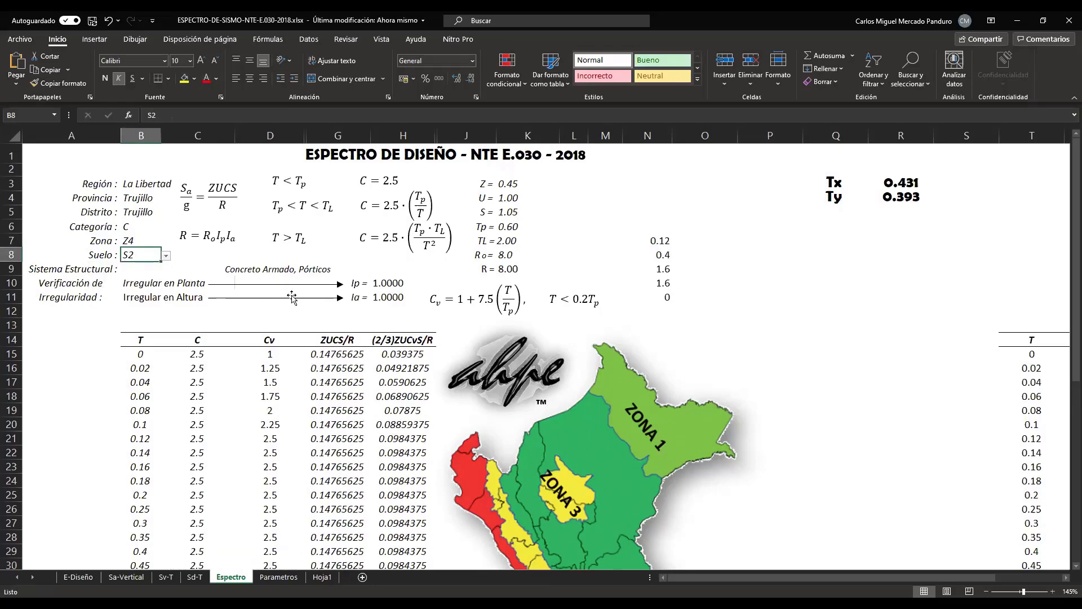
Examine the plan and height irregularity factors Ip and Ia in the irregularity check.
click(385, 284)
click(389, 298)
click(397, 284)
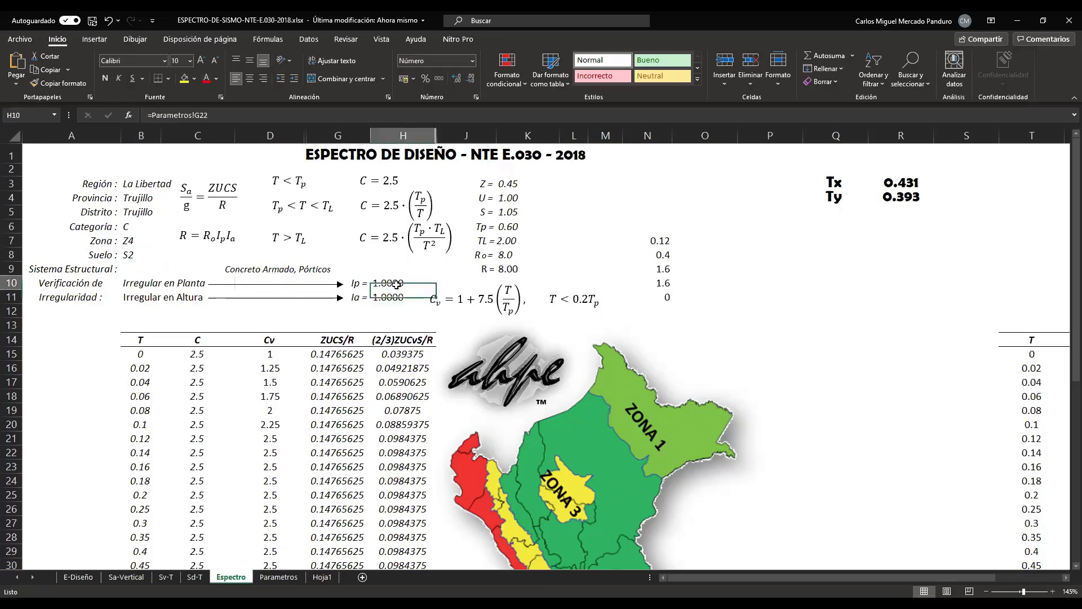
click(381, 300)
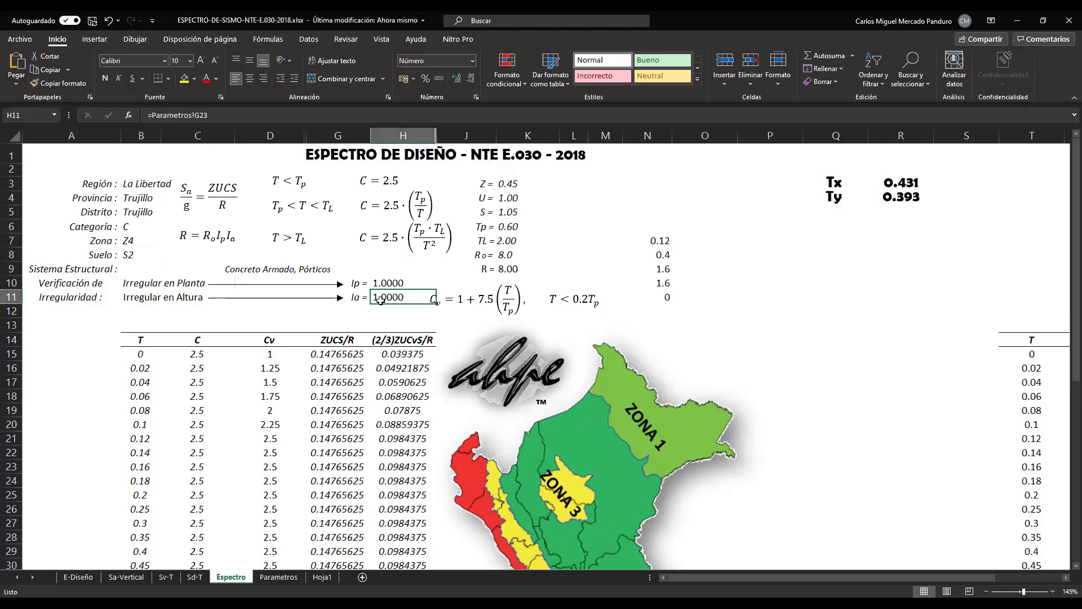
click(394, 280)
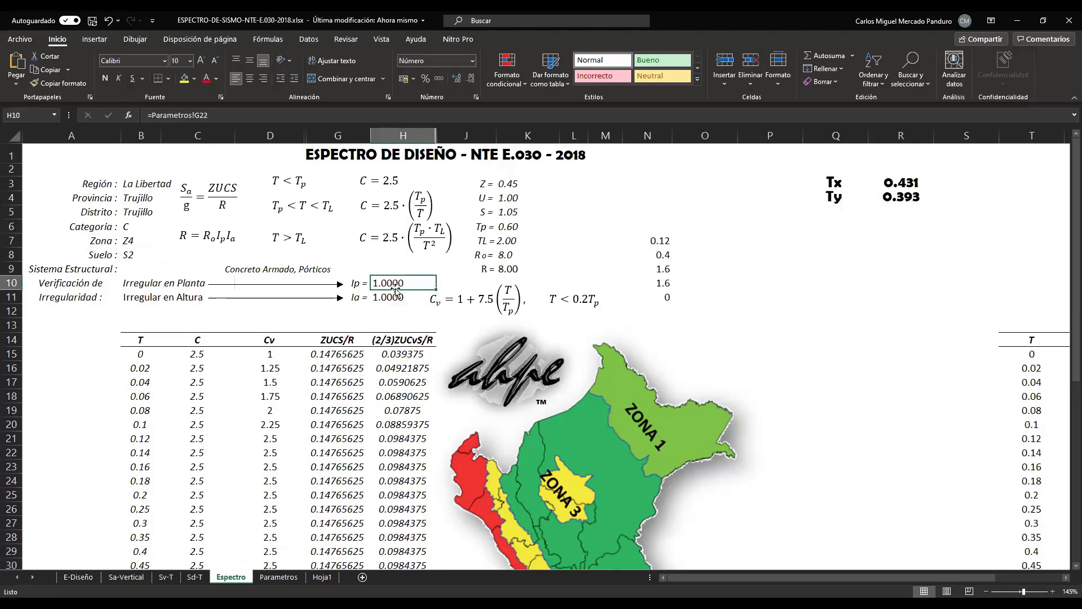
click(396, 297)
click(392, 282)
click(392, 296)
click(389, 282)
click(387, 308)
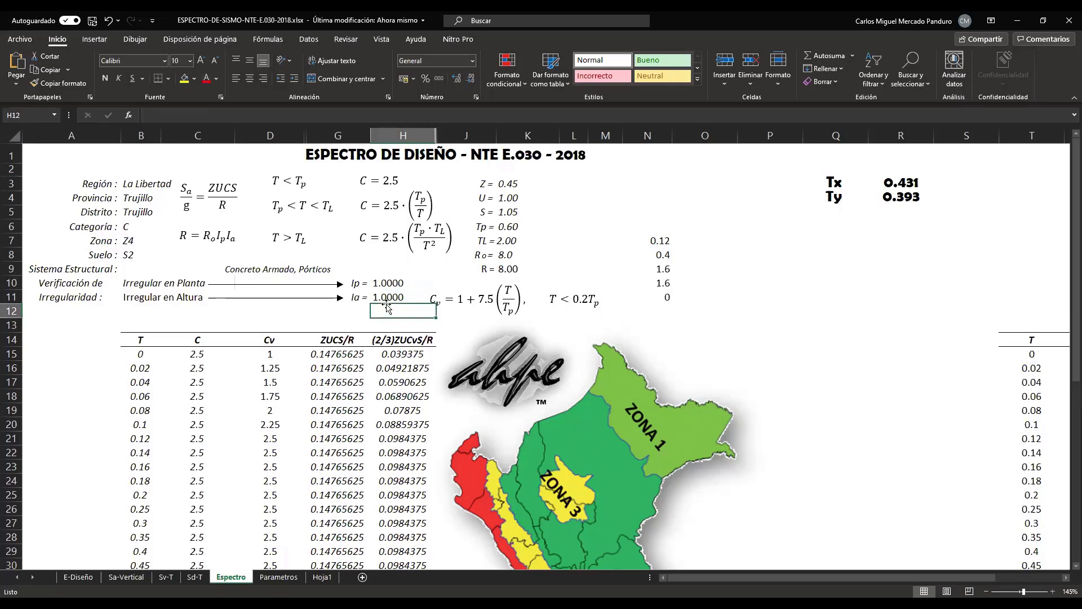
click(389, 298)
click(382, 283)
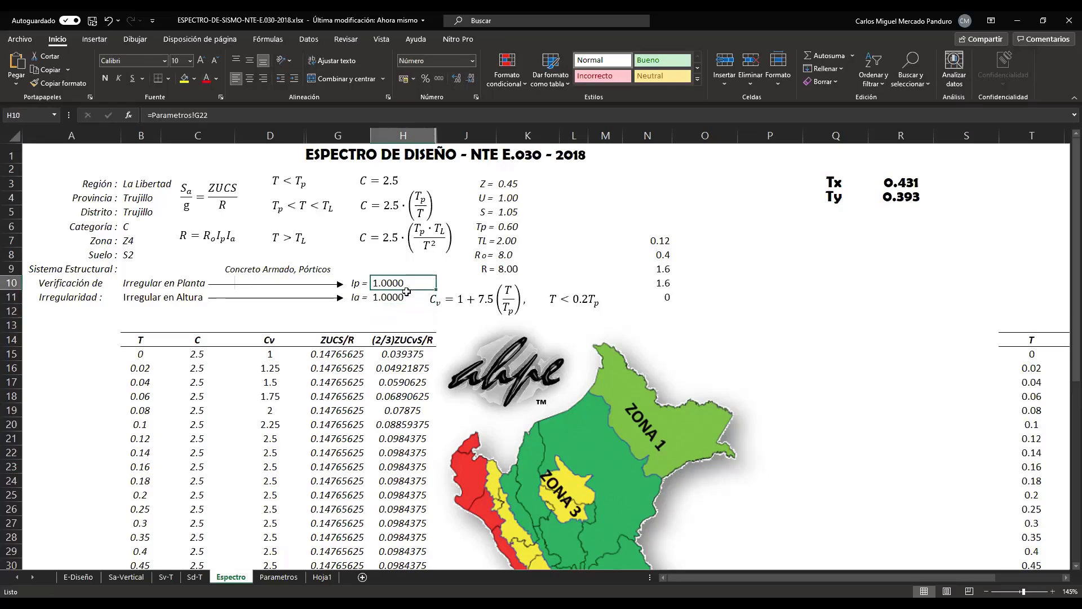
Review the seismic parameters Z, U, S, Tp, TL, Ro and R and the lookup formulas behind them.
click(515, 196)
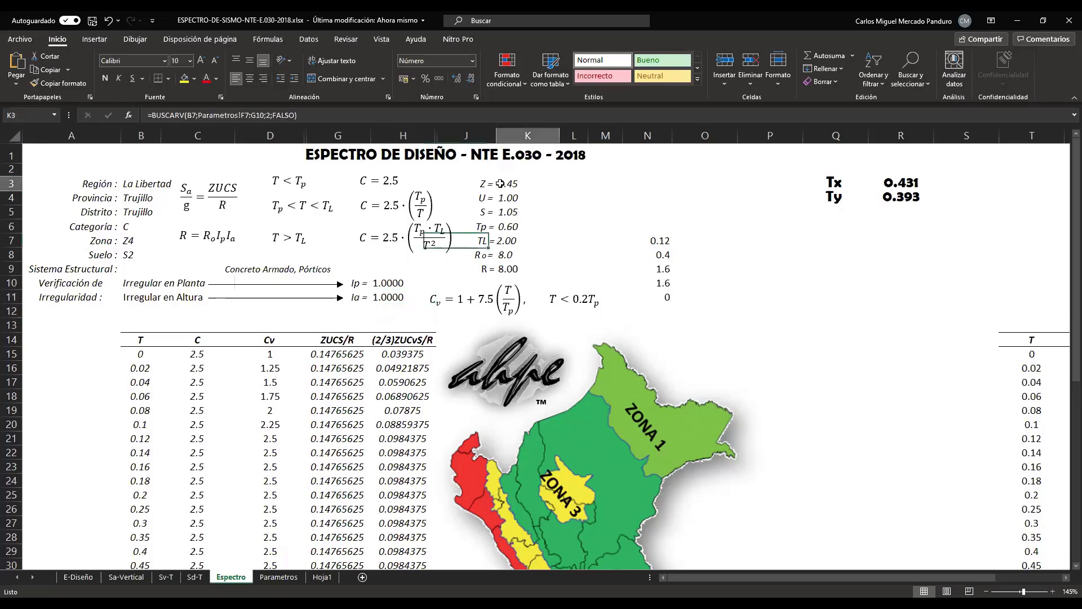
click(510, 183)
click(512, 198)
click(519, 214)
click(514, 227)
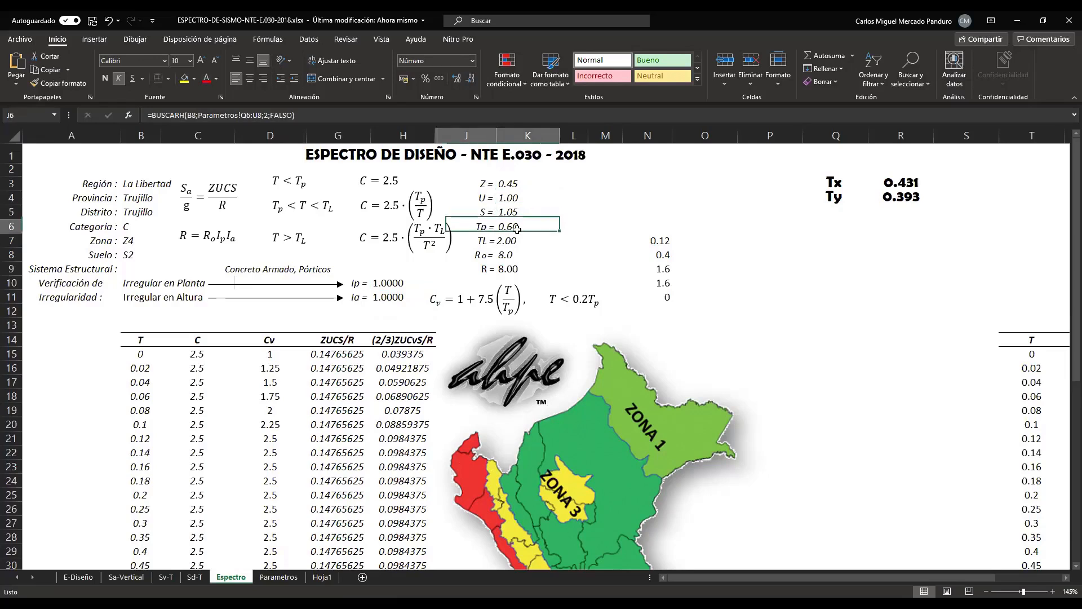
click(513, 241)
click(513, 254)
click(512, 268)
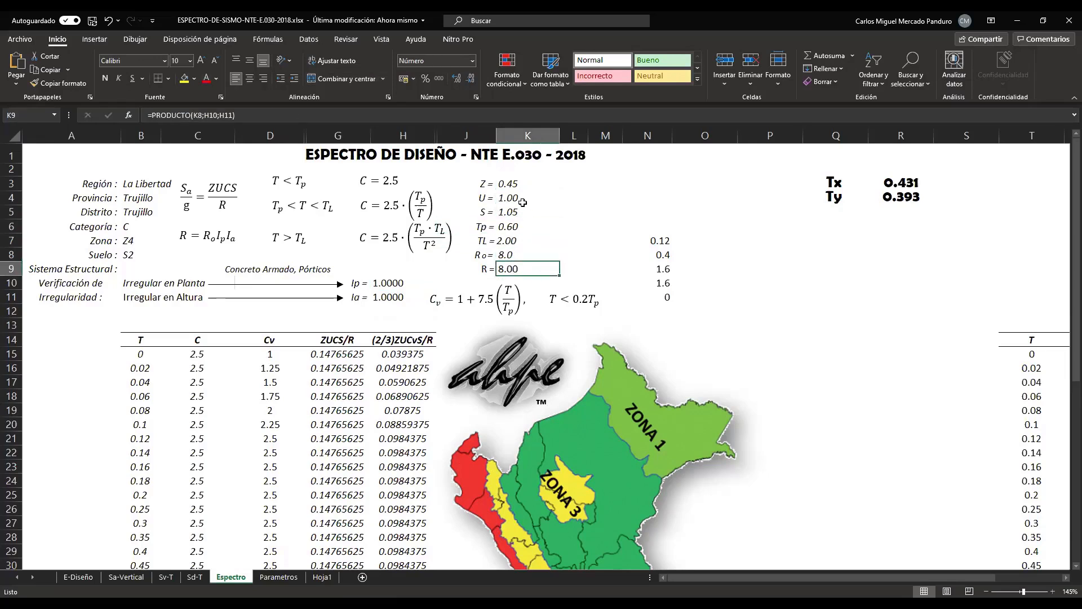
click(522, 202)
click(511, 183)
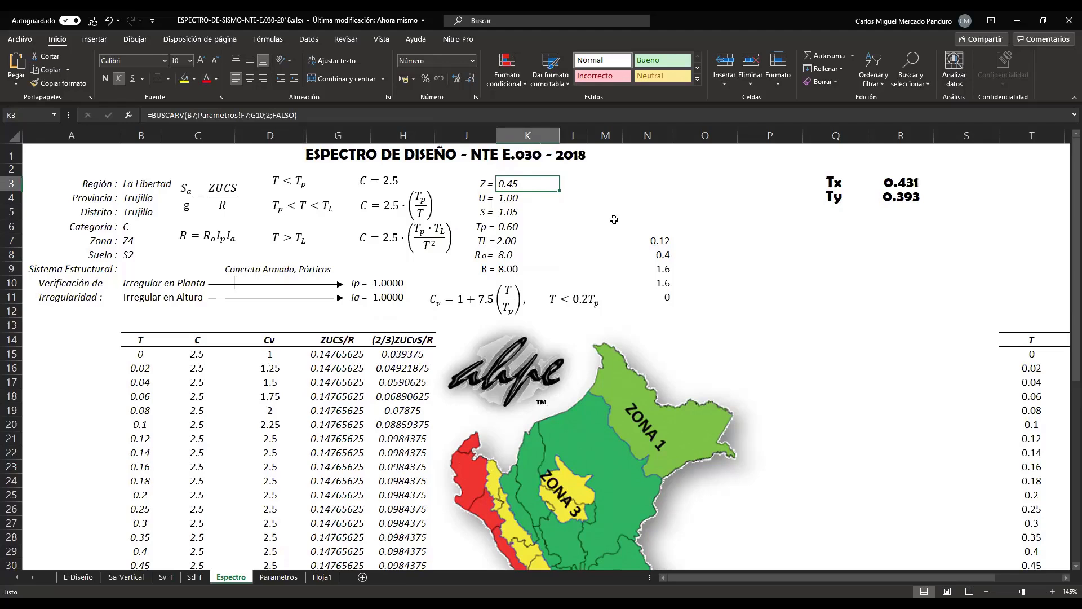
key(Down)
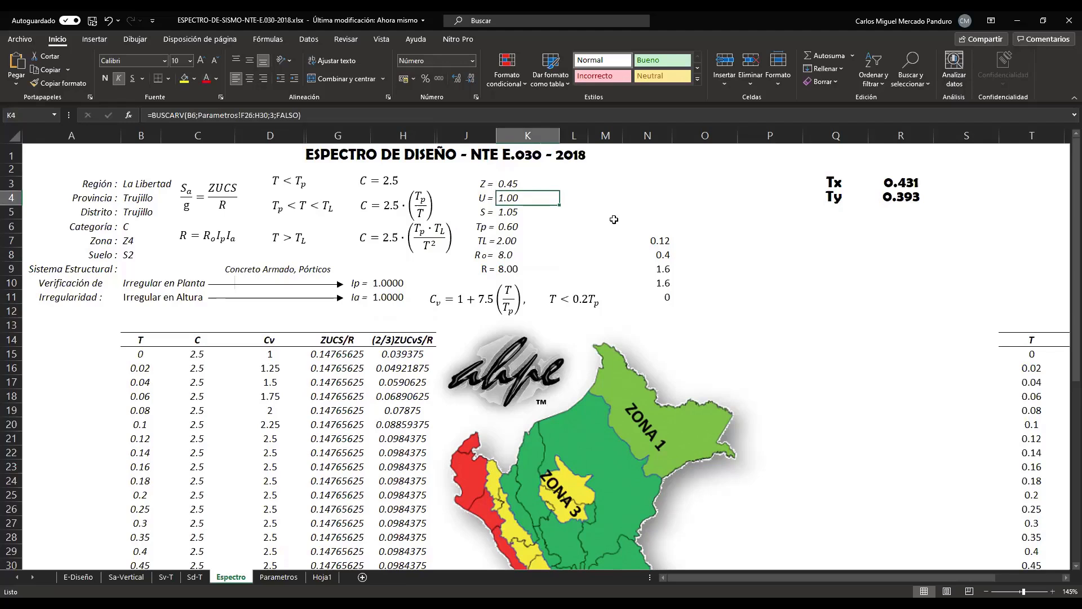
key(Down)
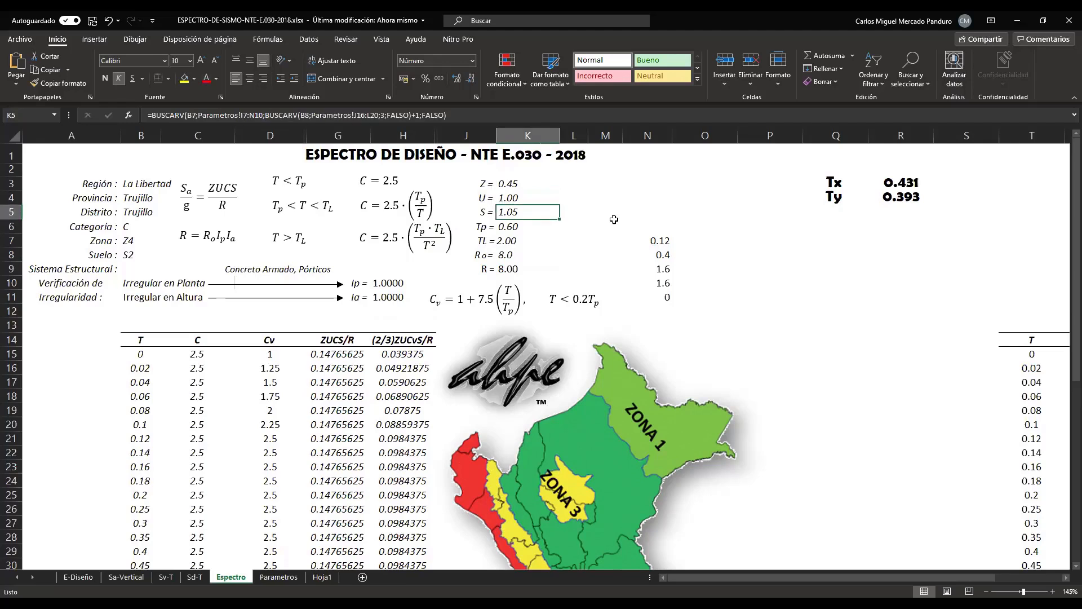
key(Down)
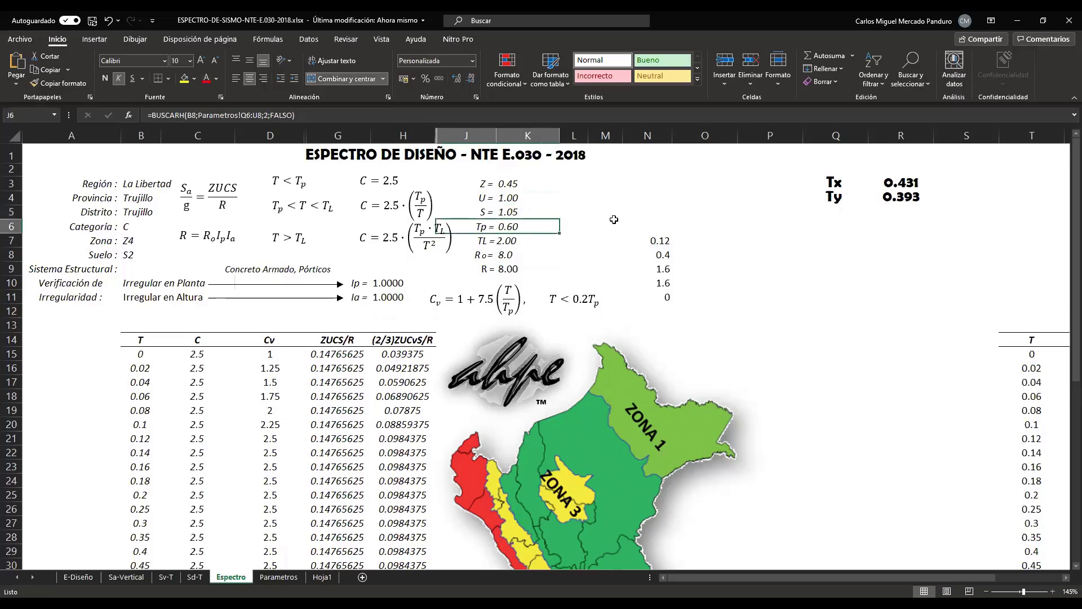
key(Down)
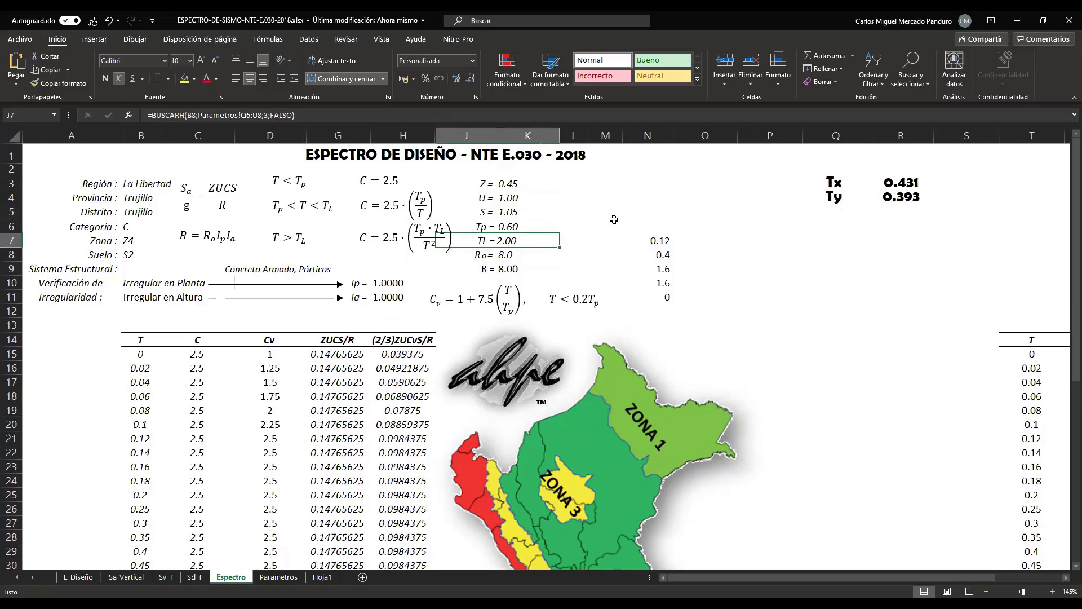
key(Down)
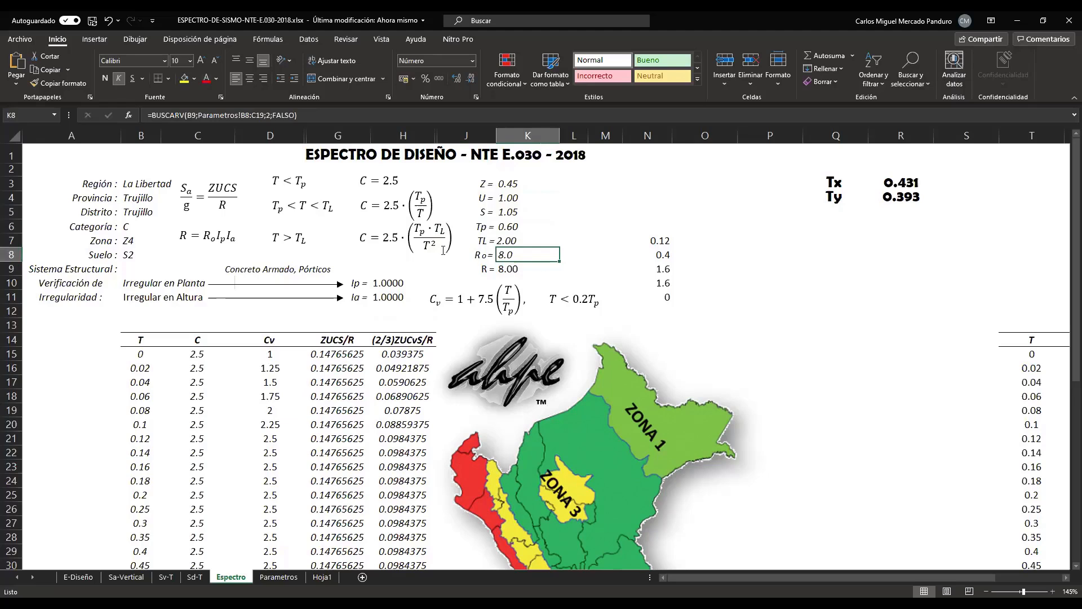
Check the available structural system options and how the reduction factor R depends on Ro, Ip and Ia.
click(311, 272)
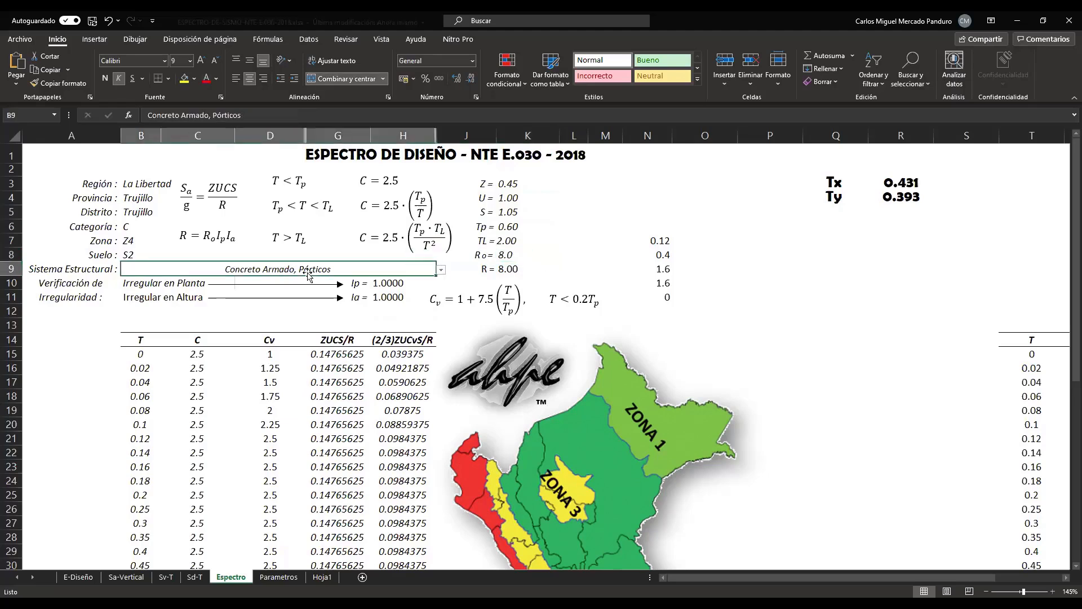
click(441, 270)
drag(442, 323, 441, 289)
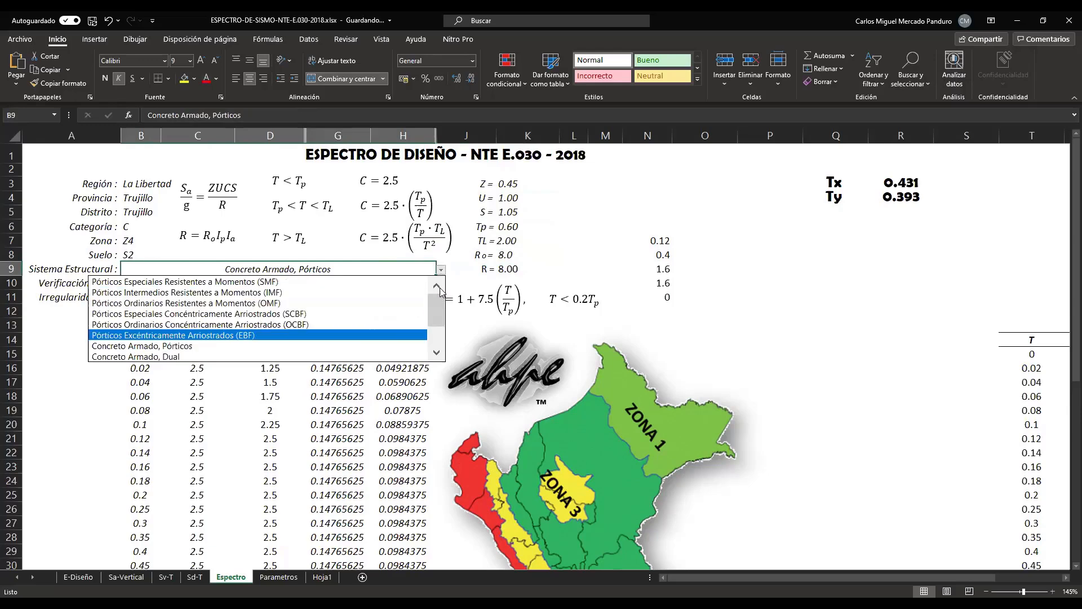
click(464, 279)
click(509, 268)
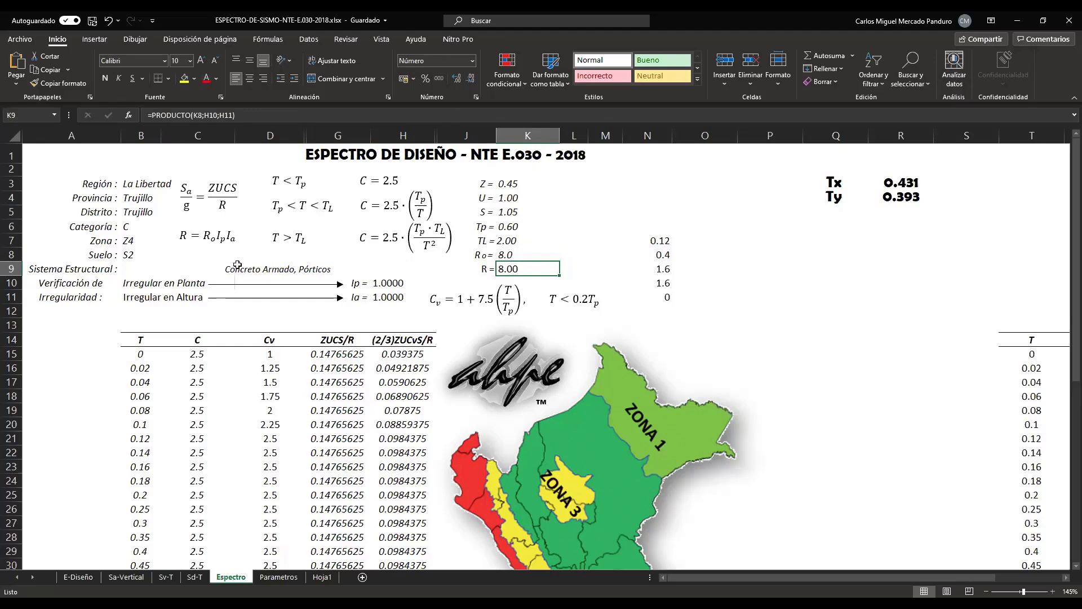
click(387, 285)
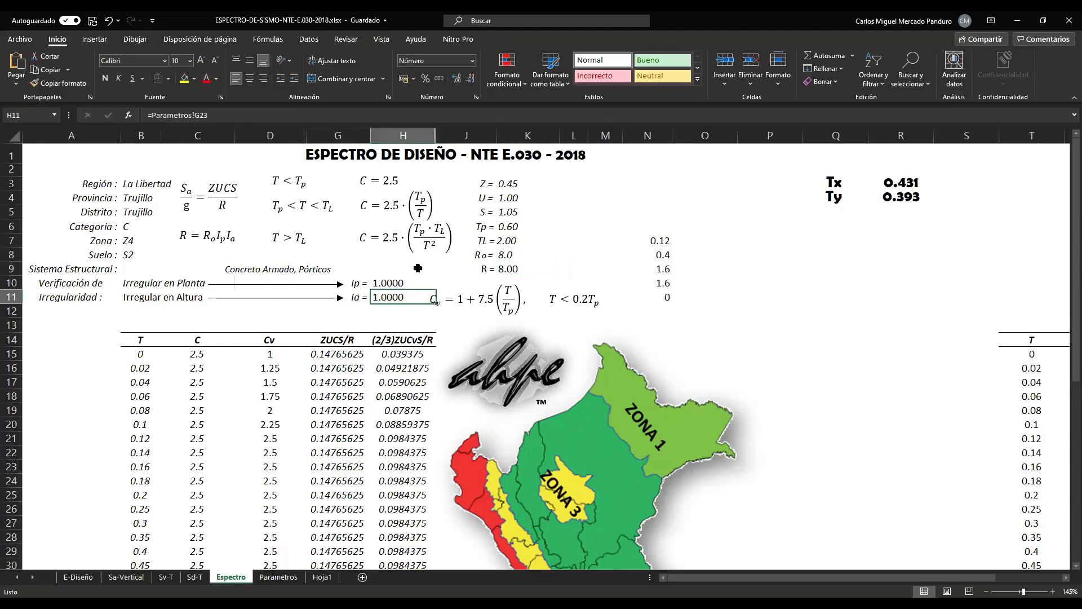
click(499, 266)
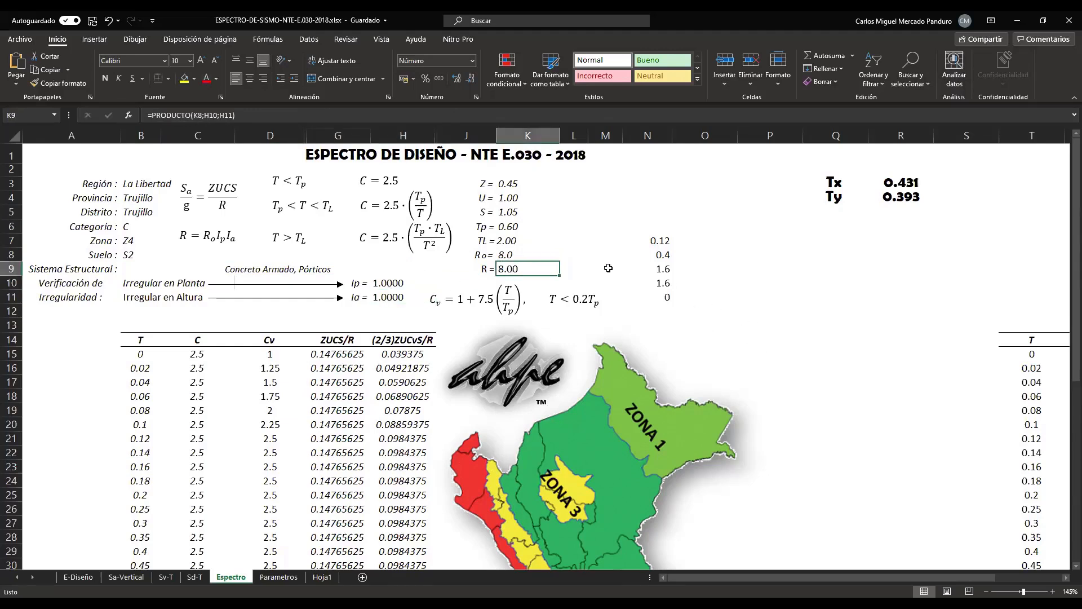
Review the spectrum table's ZUCS/R column, the C expression for T < Tp and the lookup formula behind Tp.
scroll(290, 380, down, 2)
scroll(290, 381, down, 3)
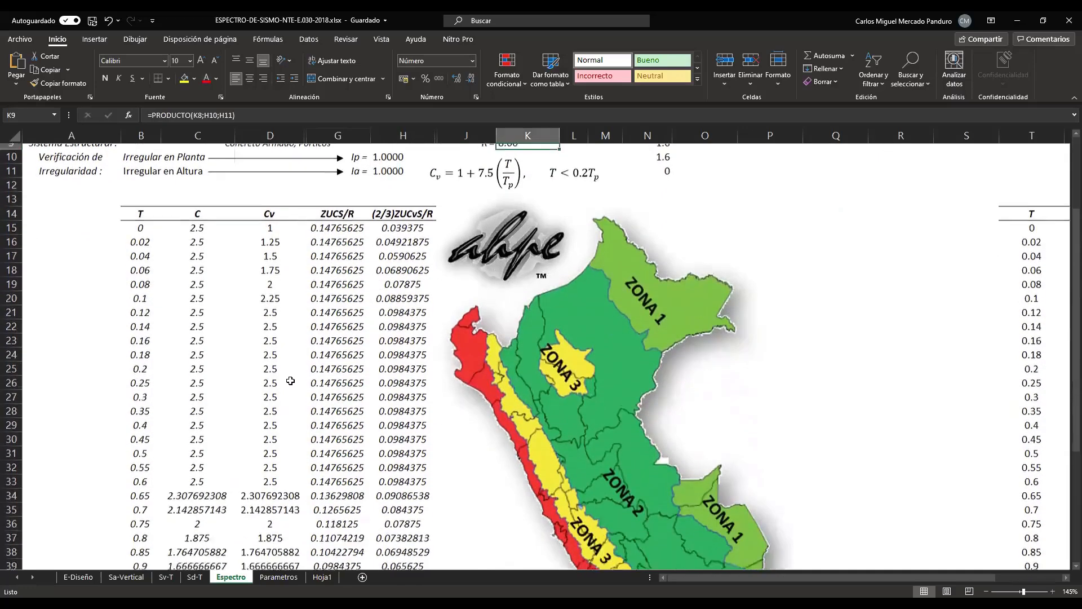
click(338, 292)
scroll(479, 280, up, 4)
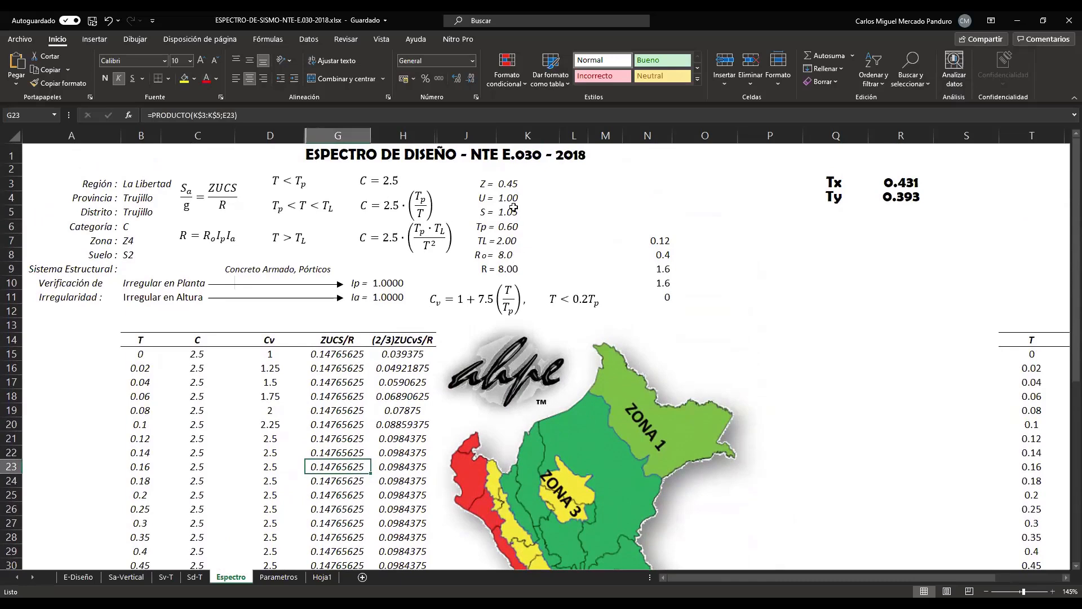
click(715, 260)
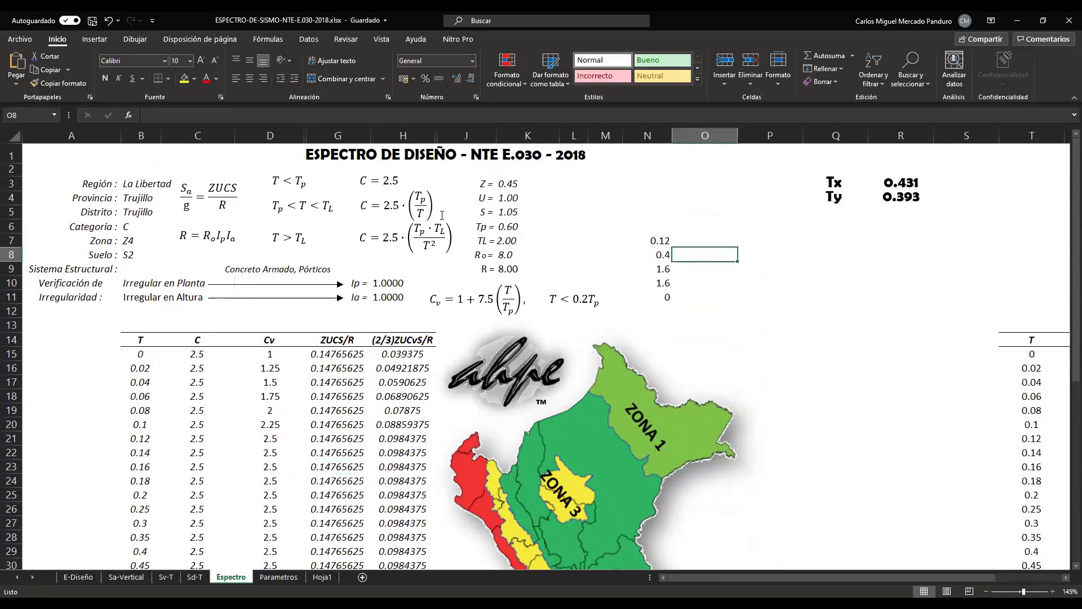
click(386, 182)
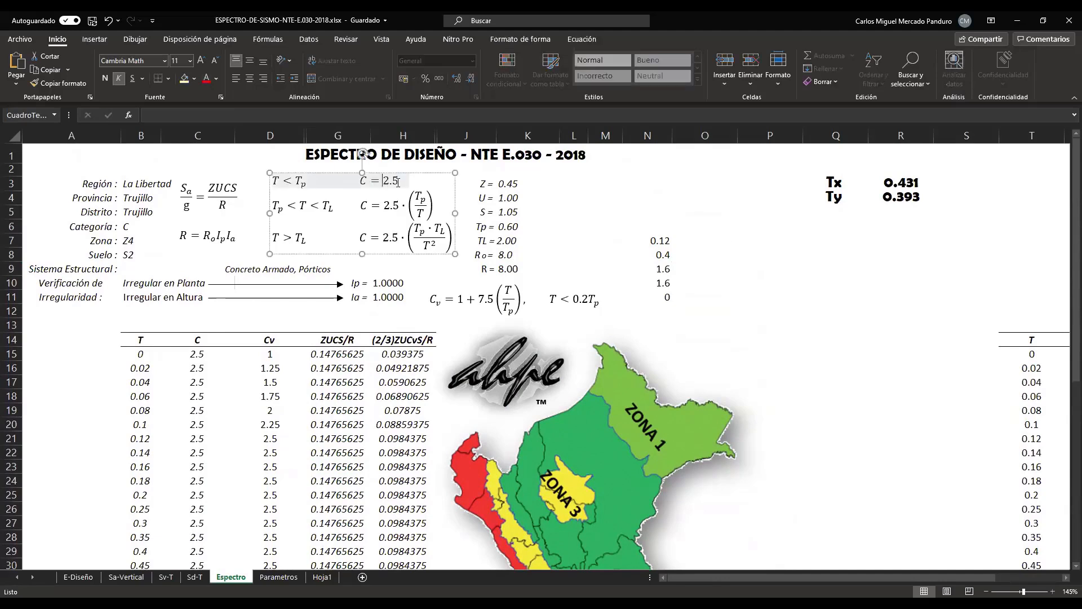
double_click(296, 182)
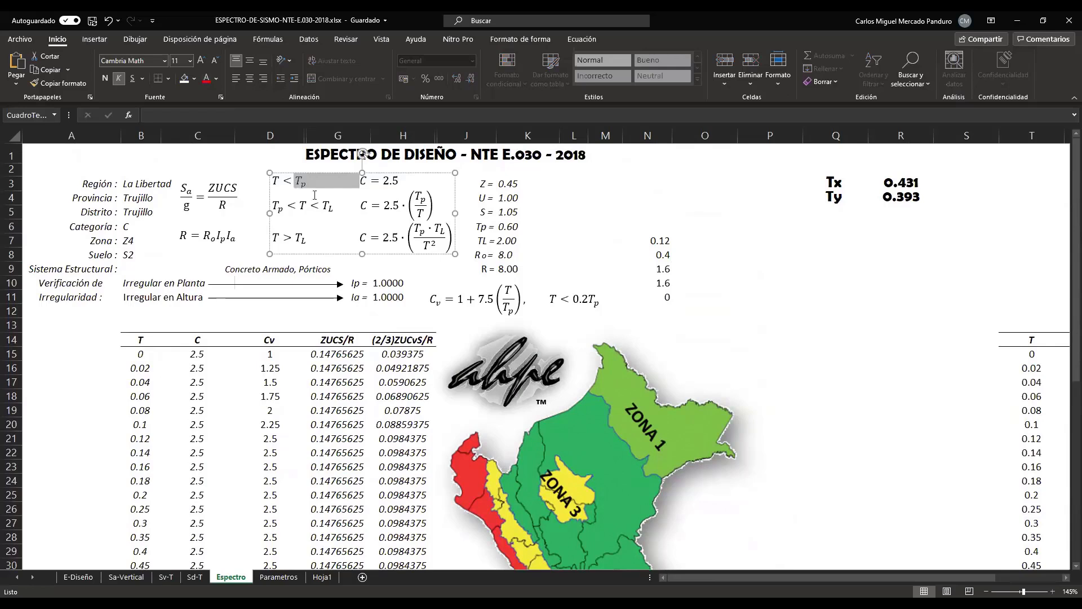
click(542, 243)
click(529, 228)
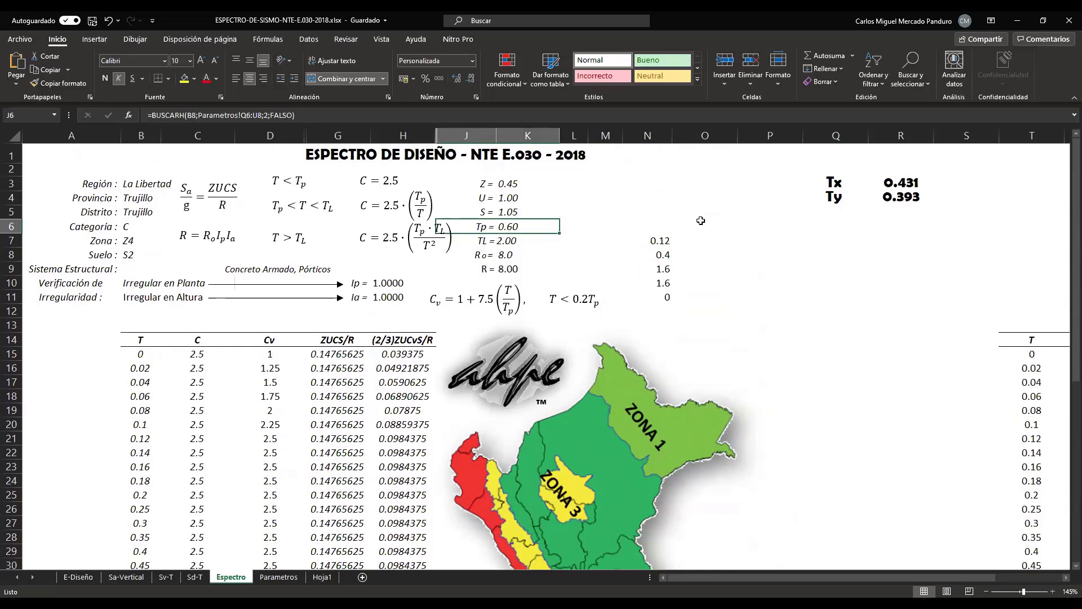
click(722, 255)
Calculate 15.5/35 in the empty cell L5 as a scratch value and clear the cell.
click(584, 207)
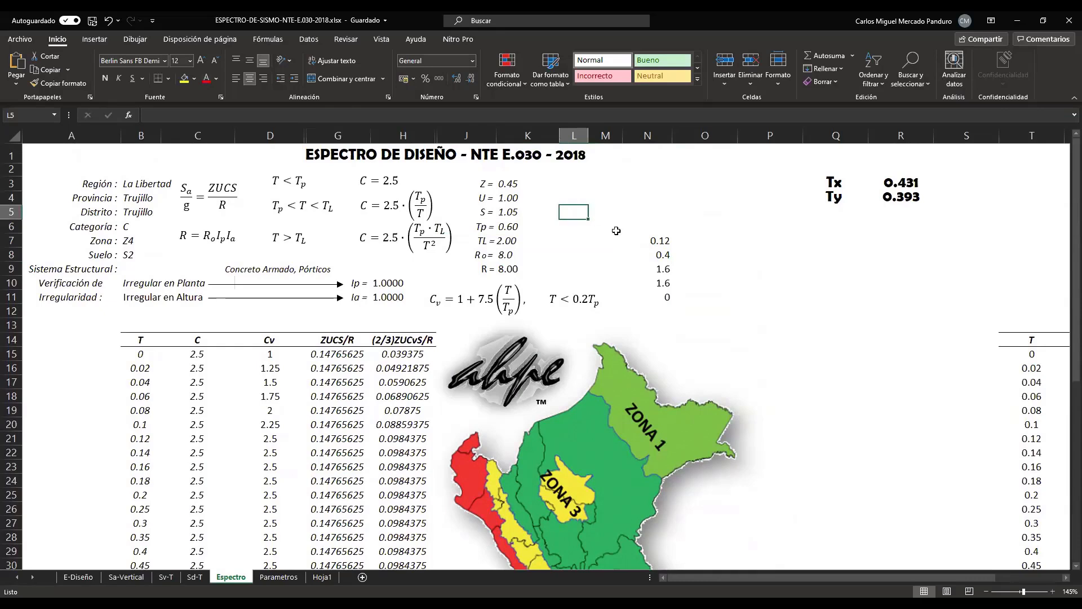
text(=)
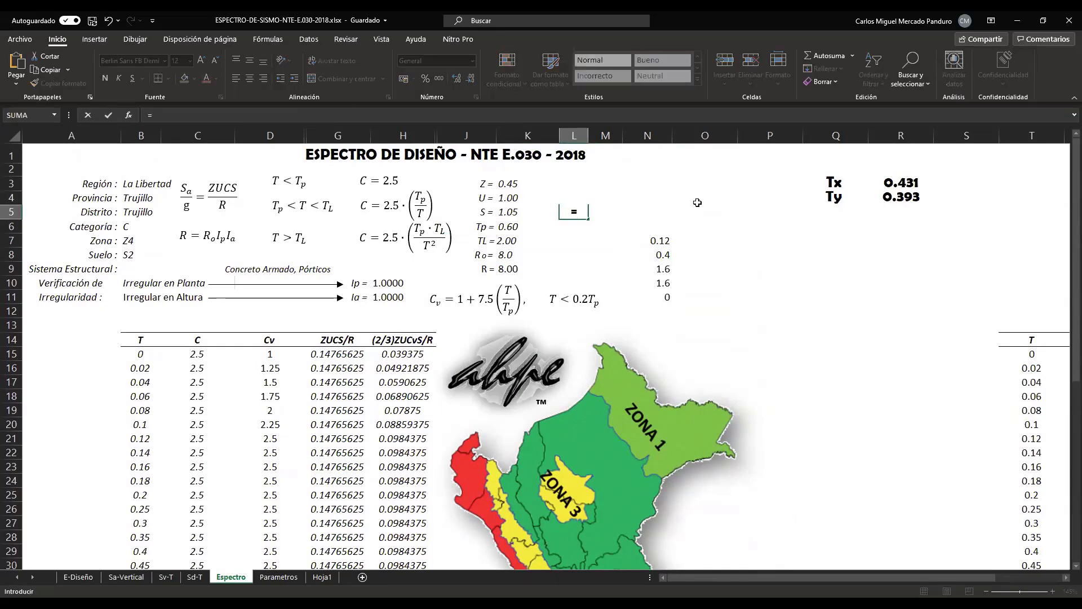
text(1.)
key(BackSpace)
text(5.5/35)
key(Return)
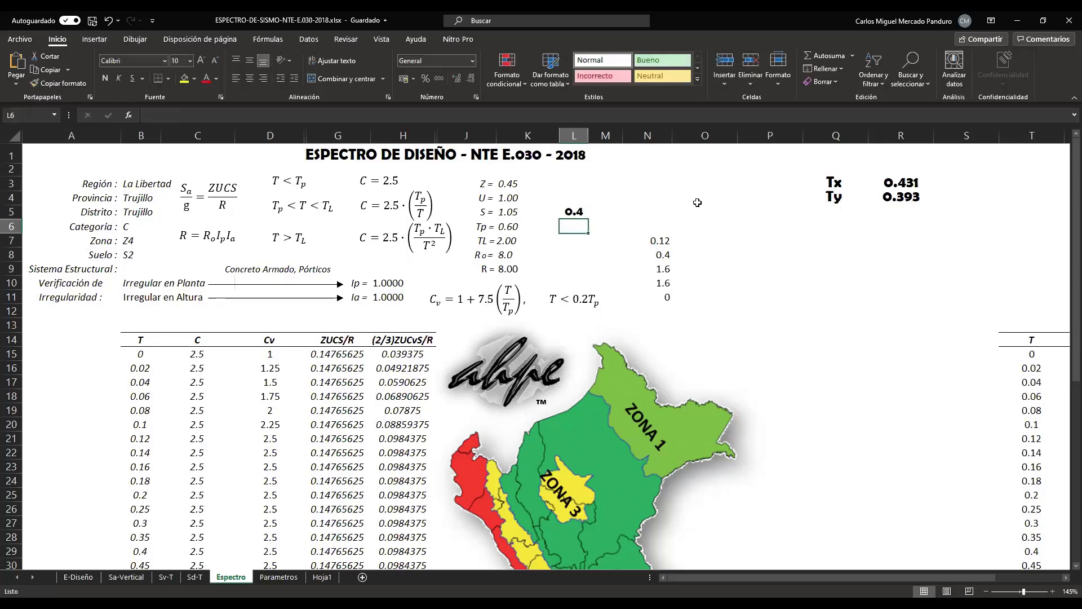
key(alt+Tab)
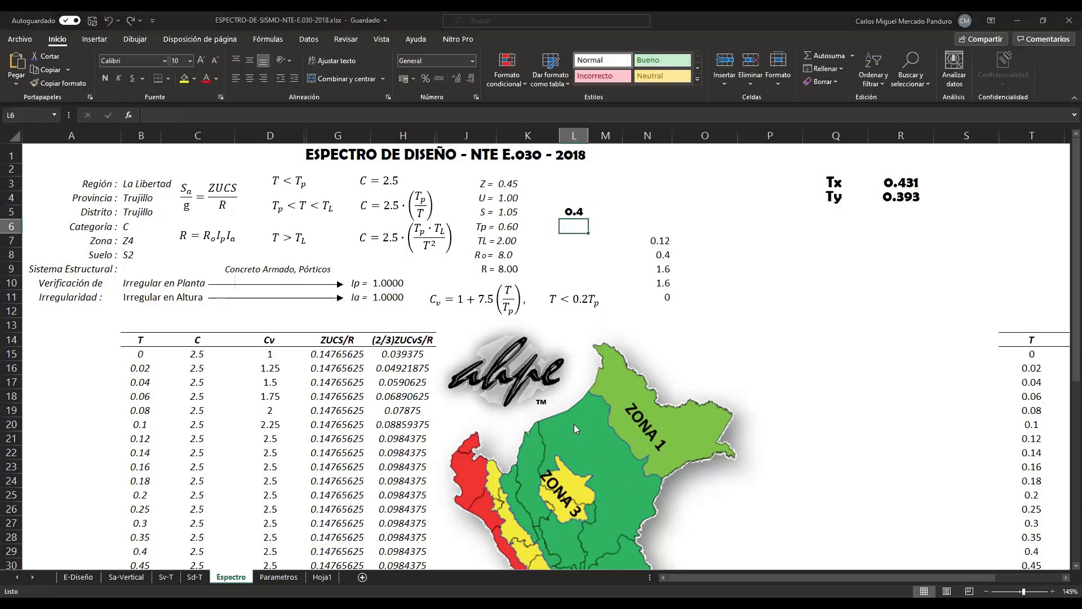
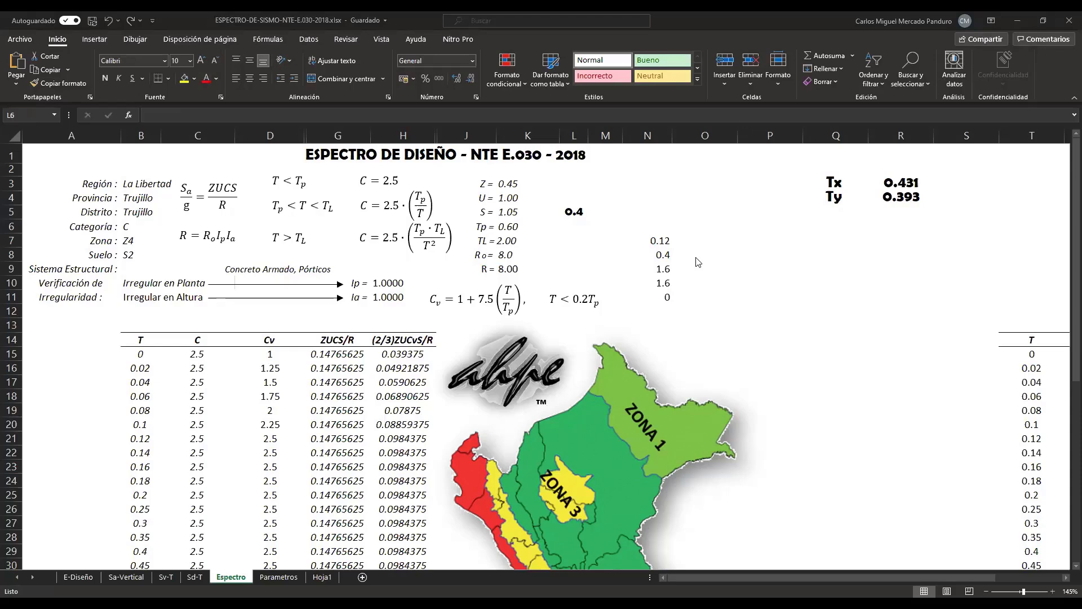
click(603, 207)
click(571, 212)
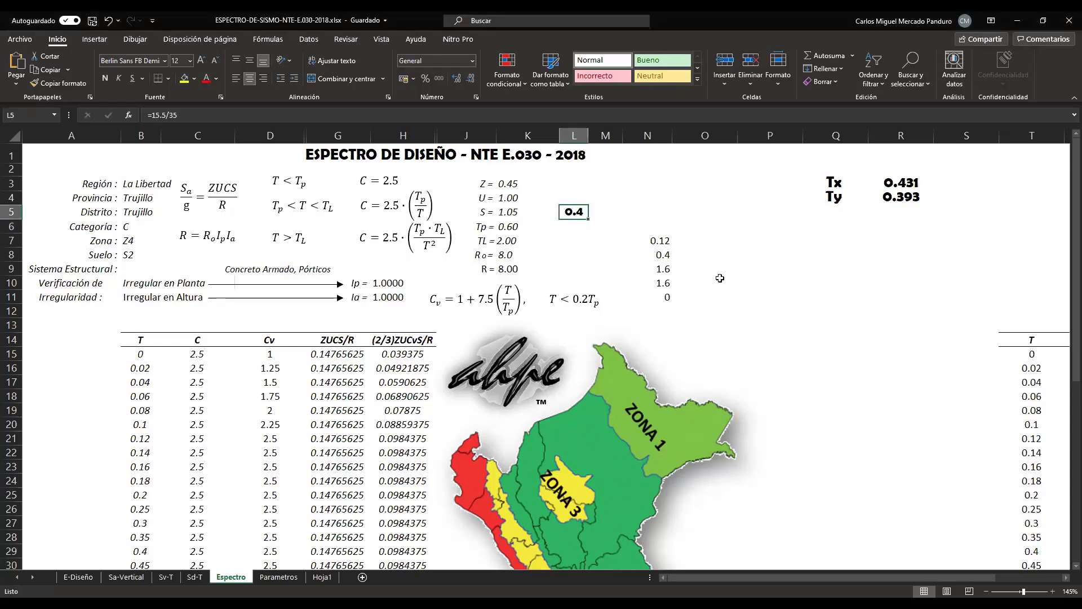
key(Delete)
Examine the C = 2.5 case for T < Tp, the Cv expression and the formula of the ZUCS/R coefficient at T = 0.
click(299, 179)
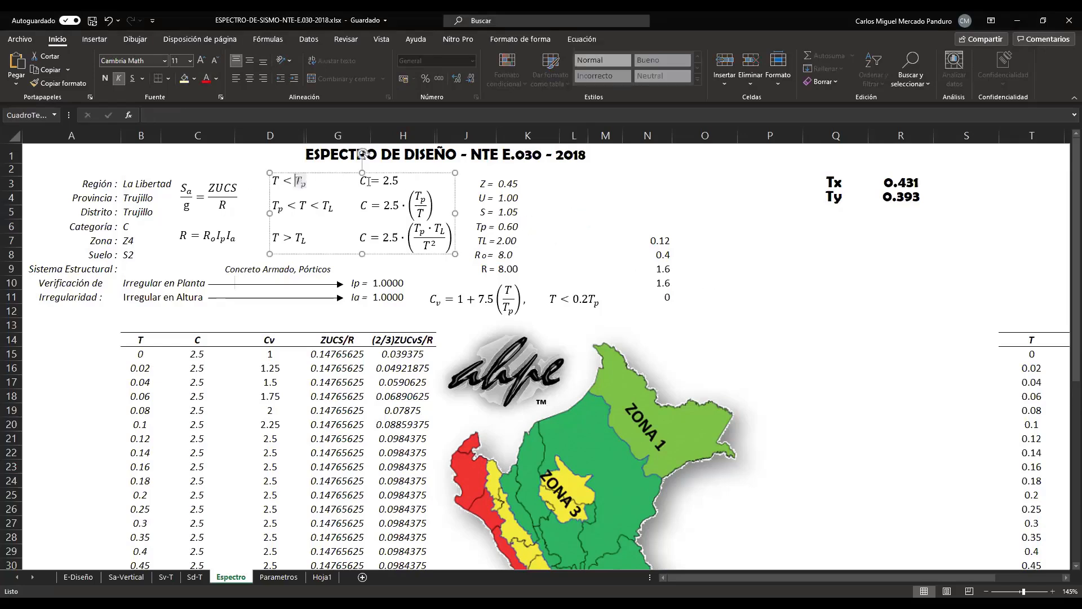
click(372, 180)
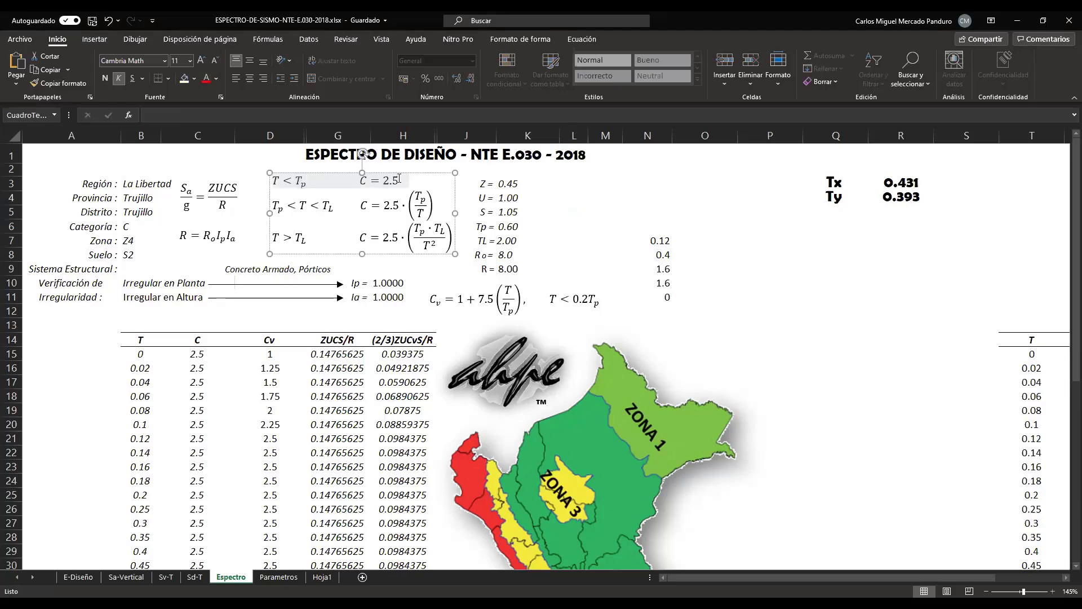
drag(398, 178, 385, 180)
click(568, 283)
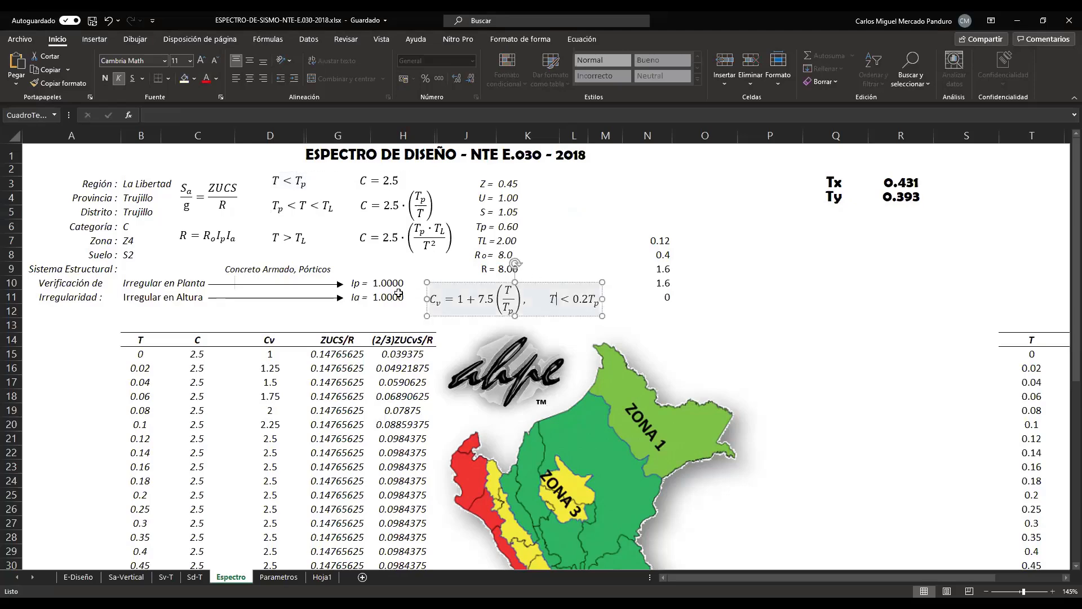
scroll(404, 301, down, 3)
click(336, 225)
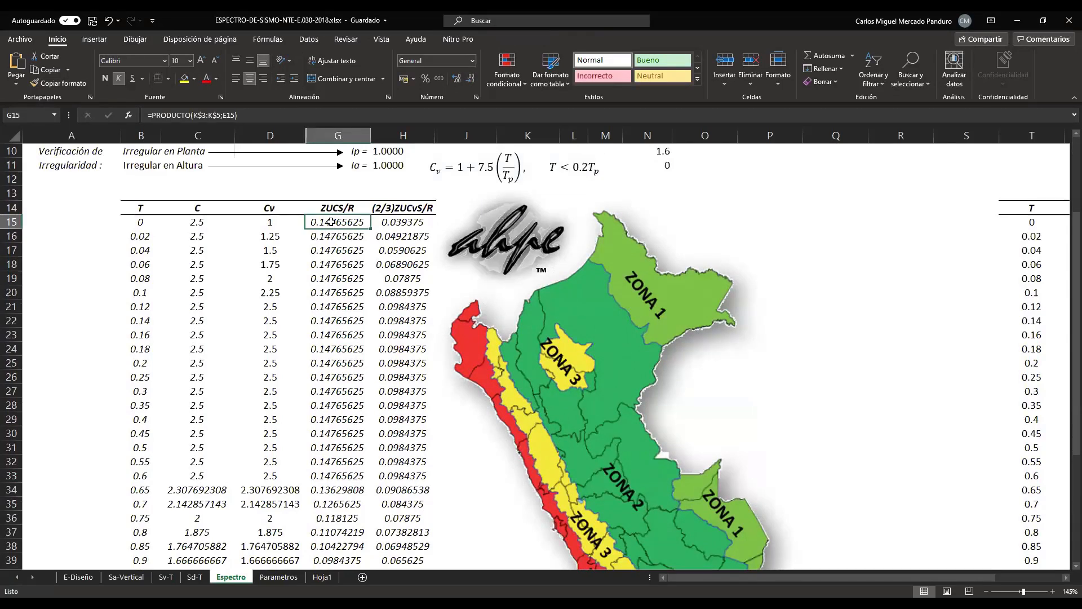
double_click(331, 222)
key(Escape)
scroll(371, 278, up, 3)
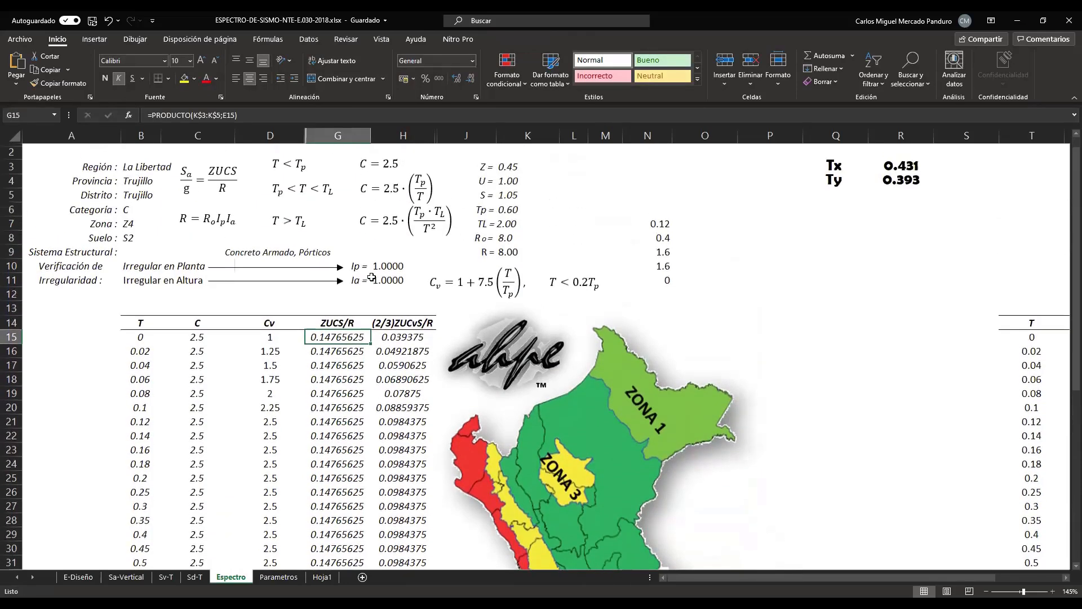
scroll(371, 278, up, 1)
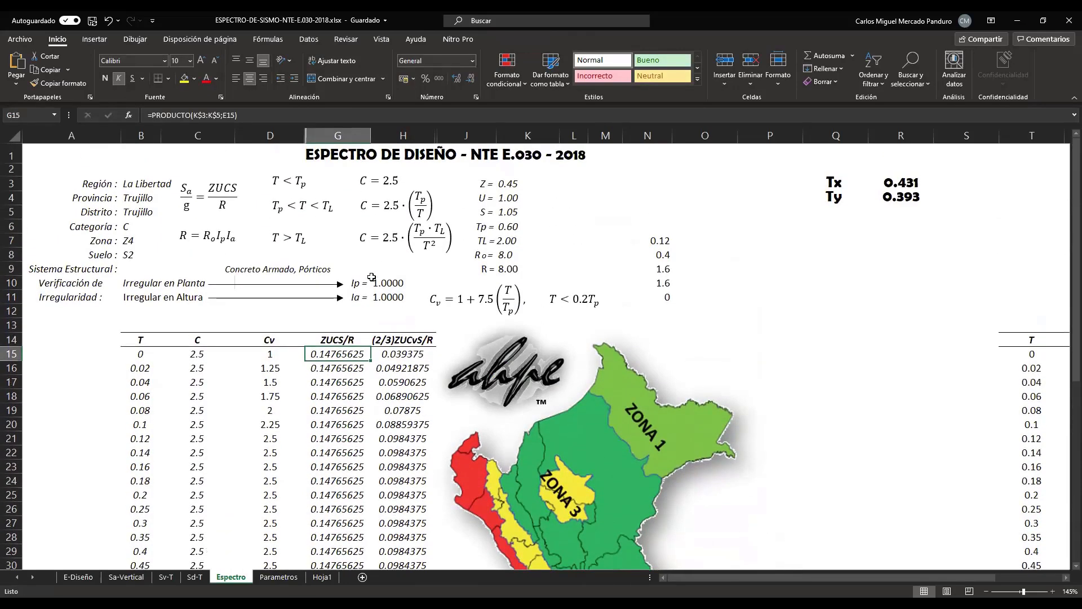
Save the spectrum workbook and copy the ZUCS/R coefficient at T = 0.
click(92, 21)
key(ctrl+c)
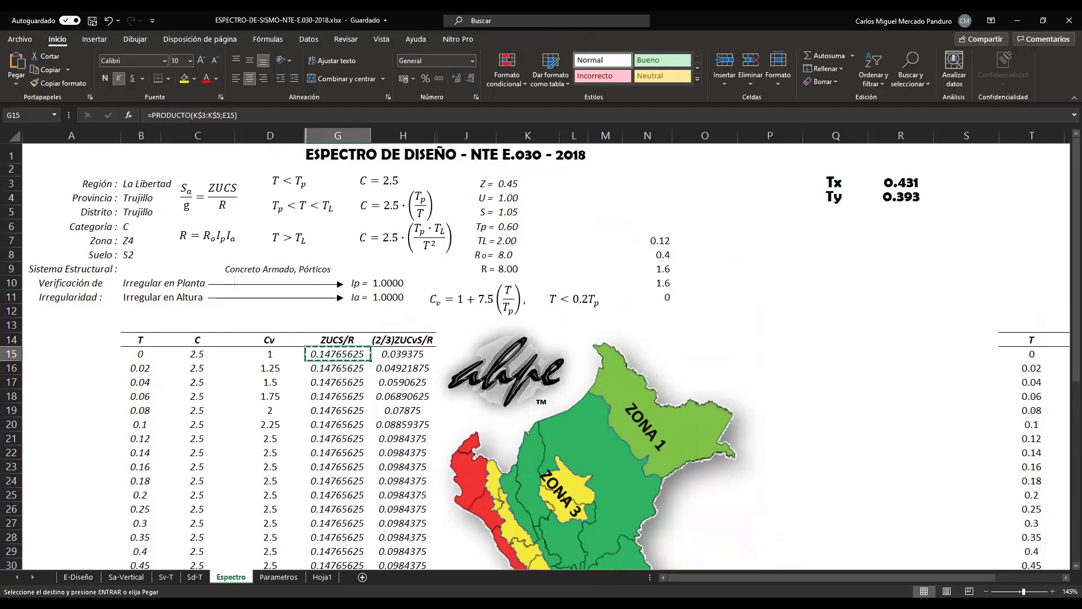
Switch to ETABS and specify a new load pattern named SE(X) with the Seismic type.
key(alt+Tab)
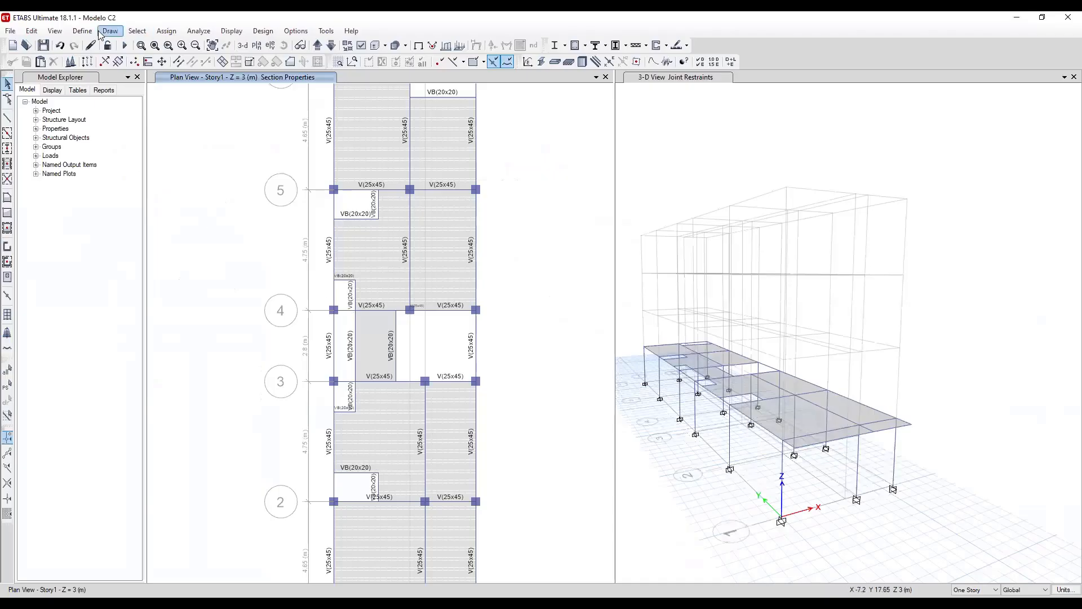
click(81, 31)
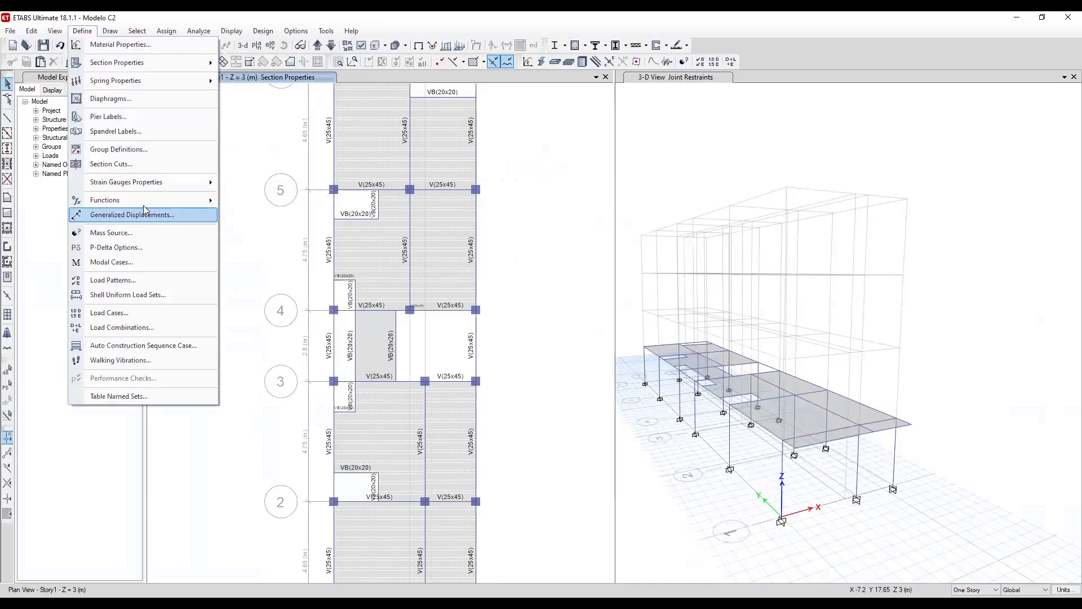
click(113, 280)
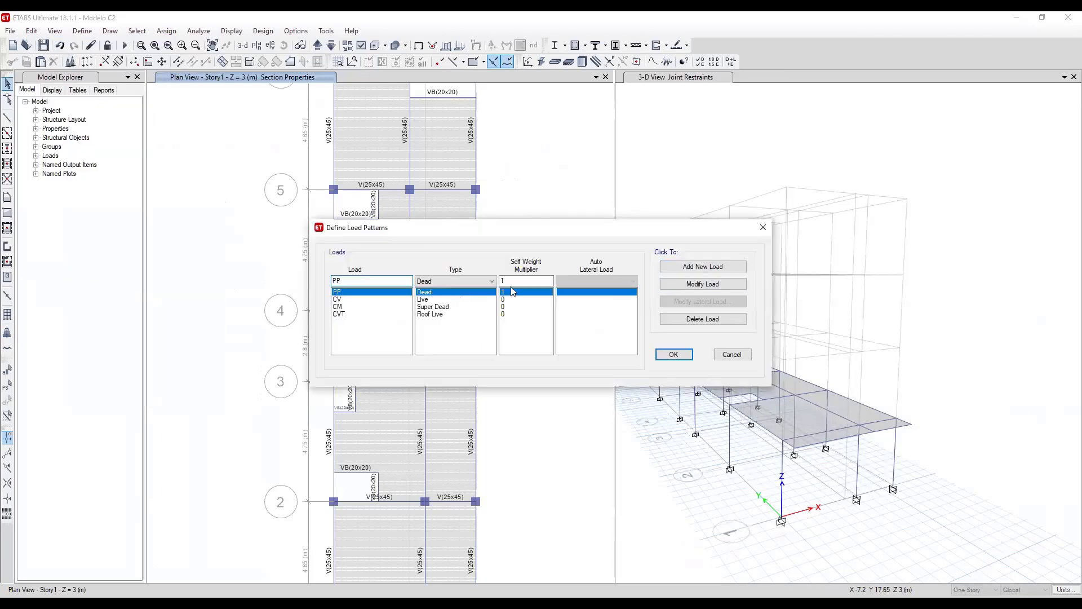
double_click(386, 283)
text(Sismo X)
click(424, 280)
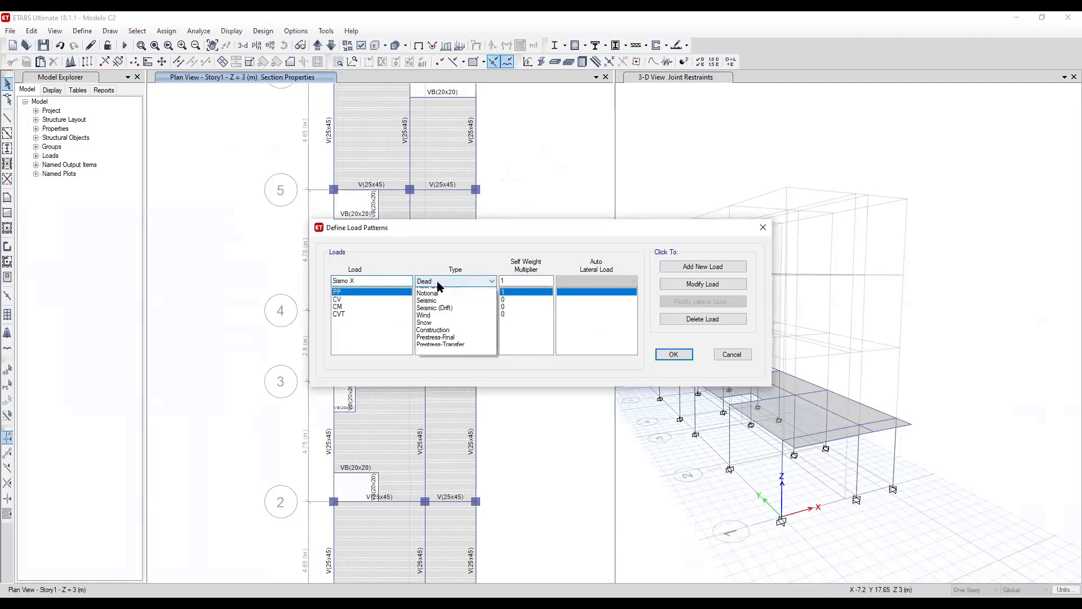
click(350, 280)
key(BackSpace)
key(BackSpace)
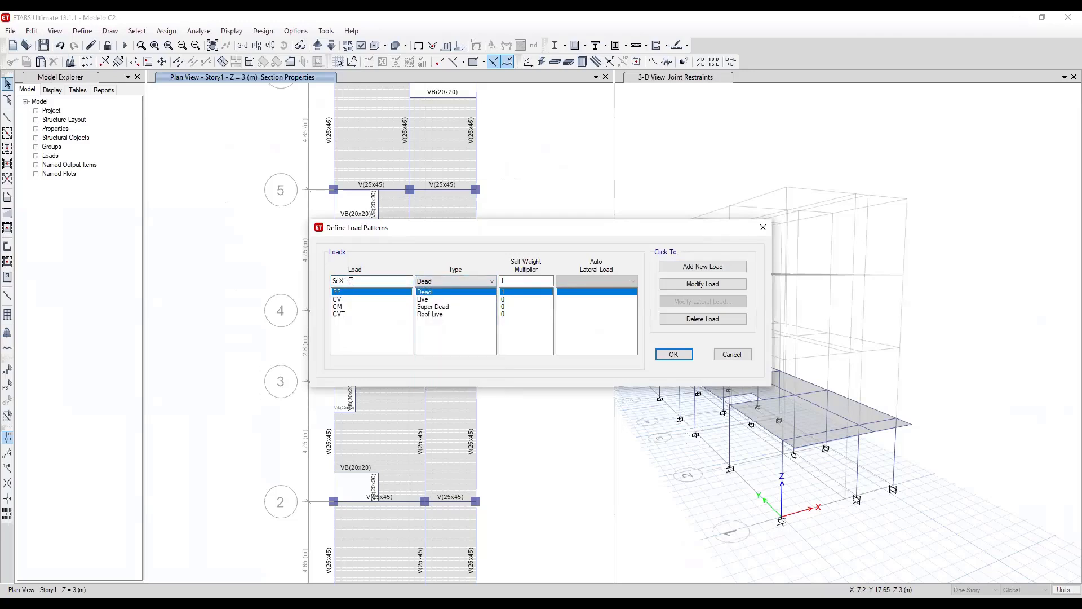
text(E)
click(454, 280)
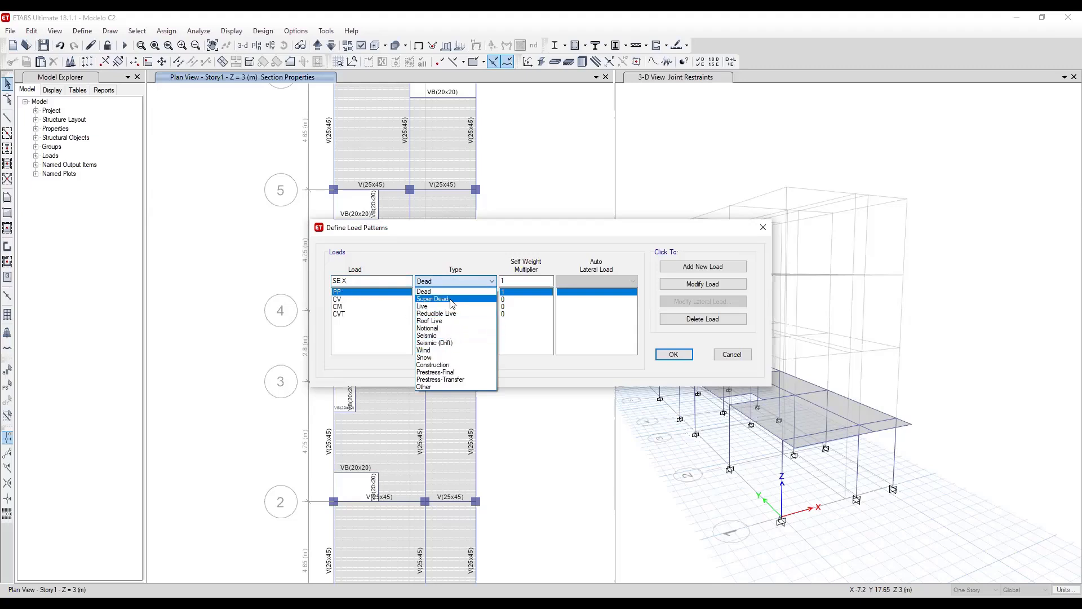
click(453, 336)
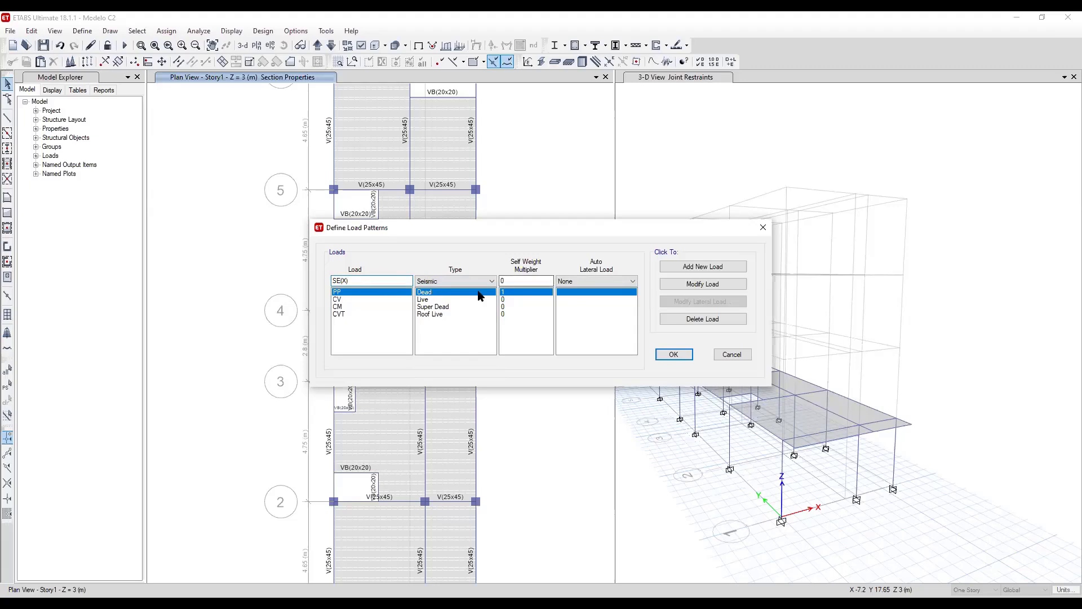
Set the auto lateral load of SE(X) to User Coefficient and add it to the load patterns.
click(604, 281)
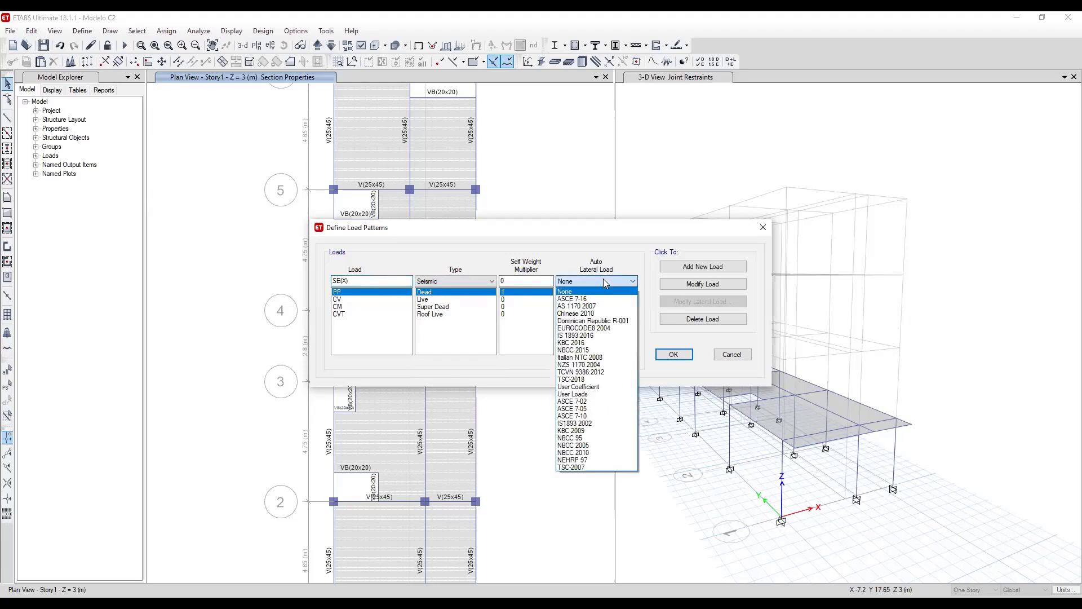
click(602, 387)
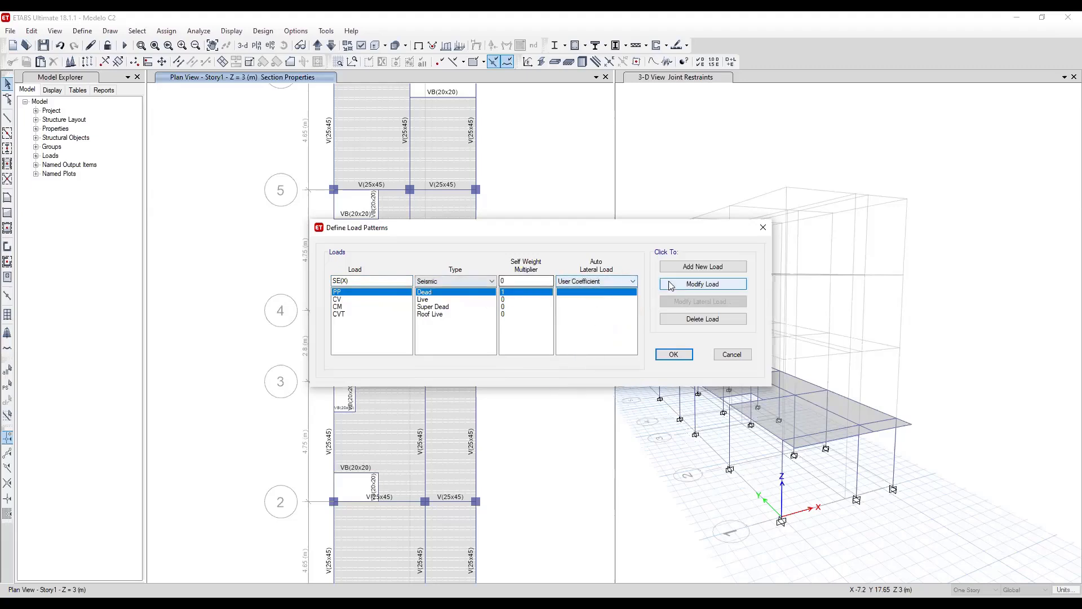
click(718, 269)
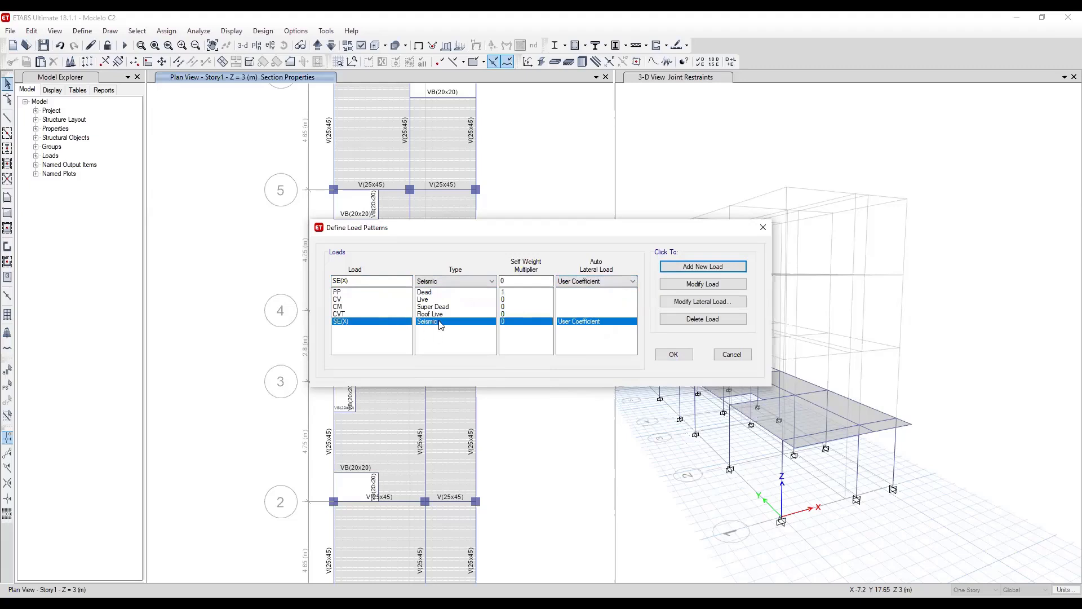
Restrict the SE(X) lateral load to X Dir, X Dir + Eccentricity and X Dir - Eccentricity, excluding all Y directions.
click(697, 304)
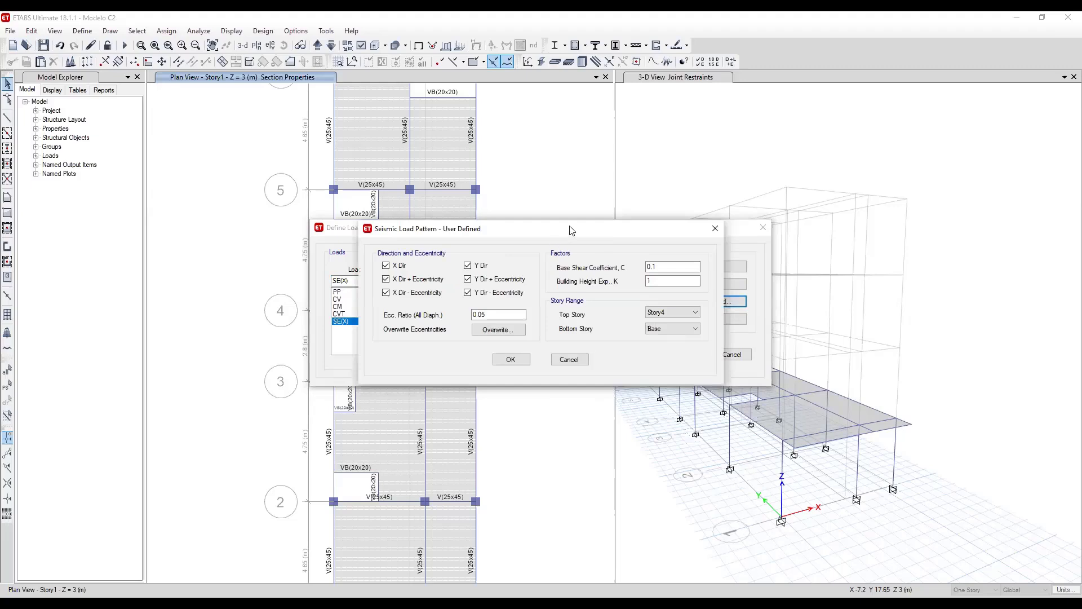
drag(570, 230, 593, 240)
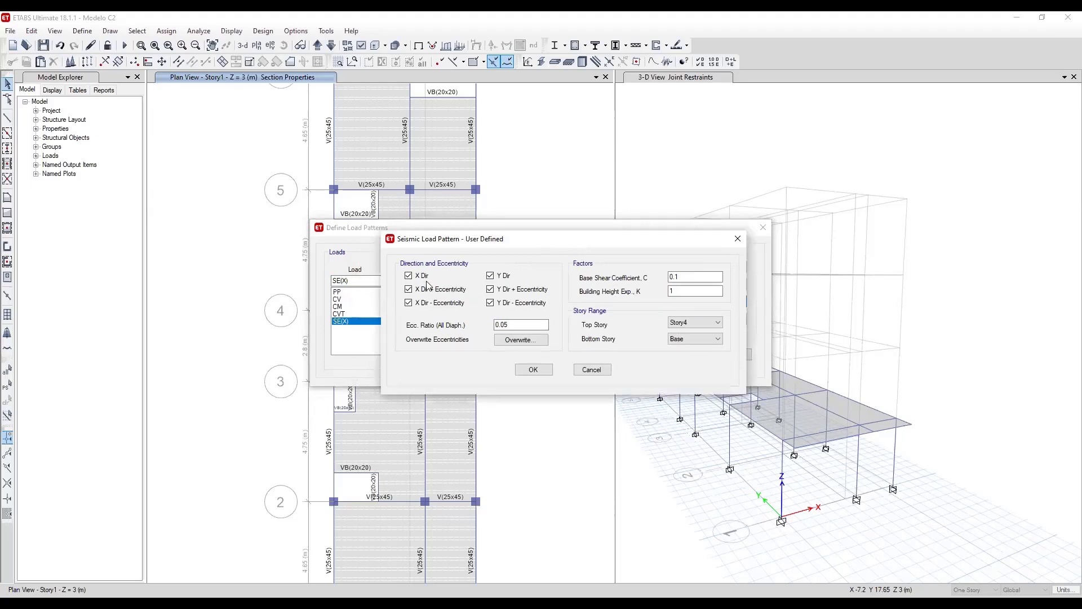
click(408, 303)
click(408, 303)
click(490, 303)
click(490, 289)
click(489, 276)
click(421, 302)
click(421, 276)
click(437, 308)
click(410, 303)
click(411, 276)
Set the base shear coefficient C of SE(X) to 0.1477, taken from the spreadsheet's ZUCS/R value.
drag(701, 276, 643, 278)
key(alt+Tab)
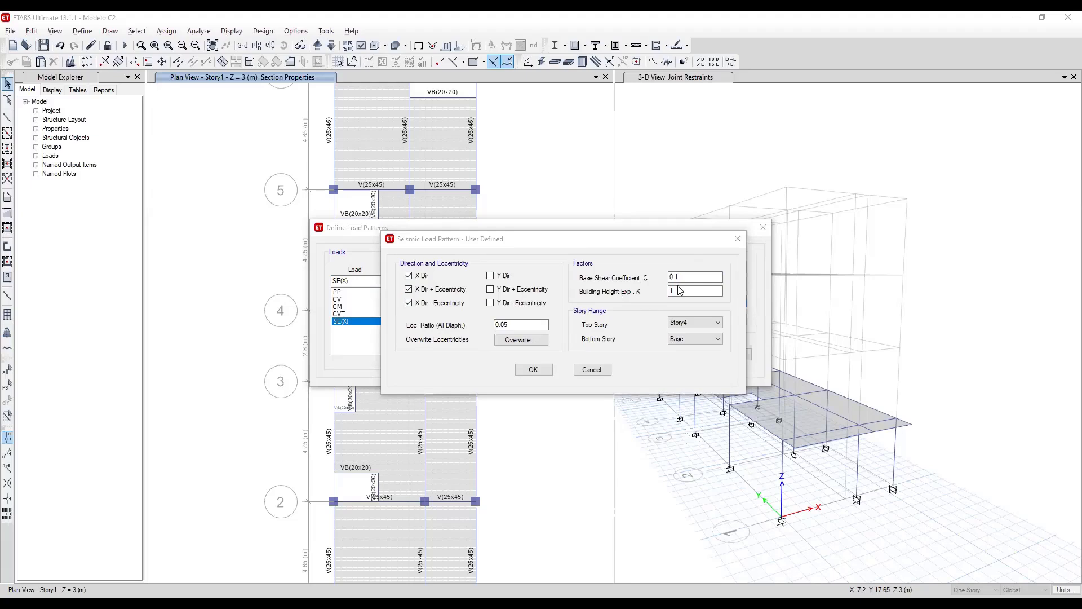
double_click(697, 280)
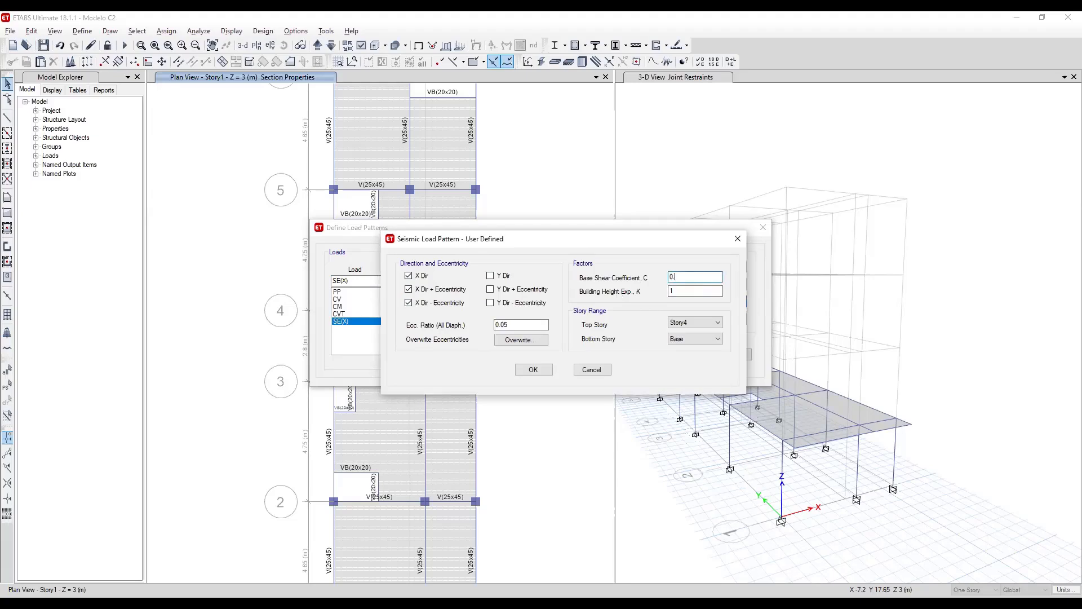
key(alt+Tab)
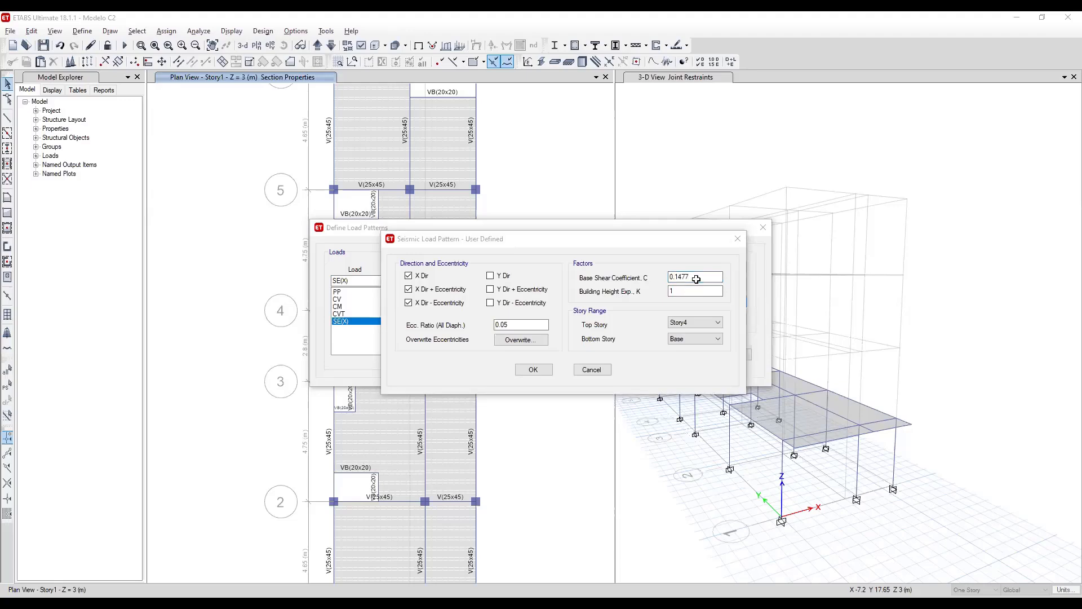
key(alt+Tab)
click(692, 291)
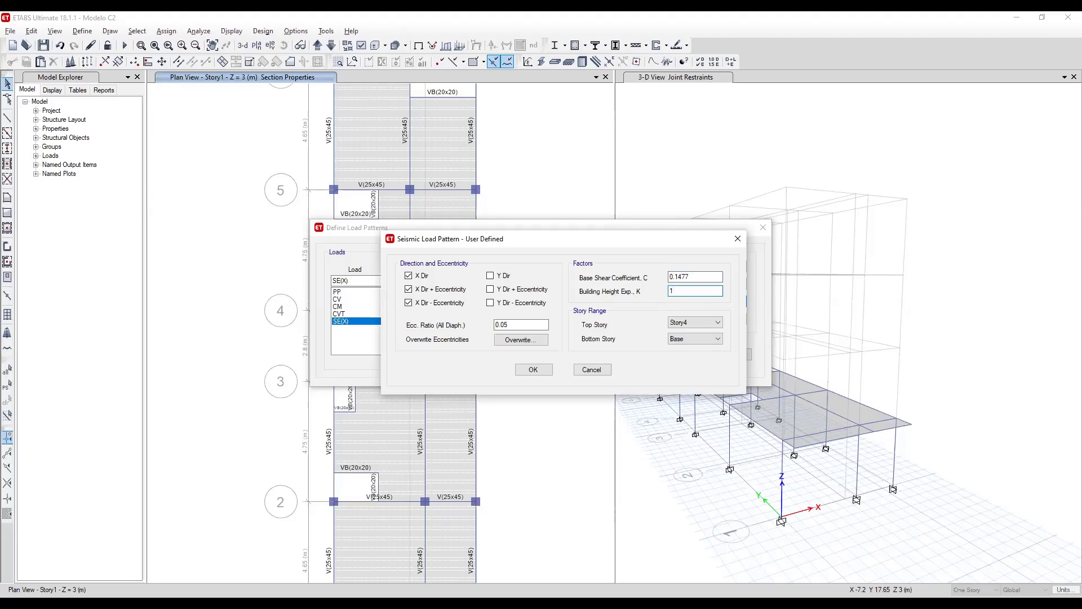
Consult section 28.3.2 of the E.030-2018 PDF for the exponent k and compare it with the Building Height Exp. K in ETABS.
key(alt+Tab)
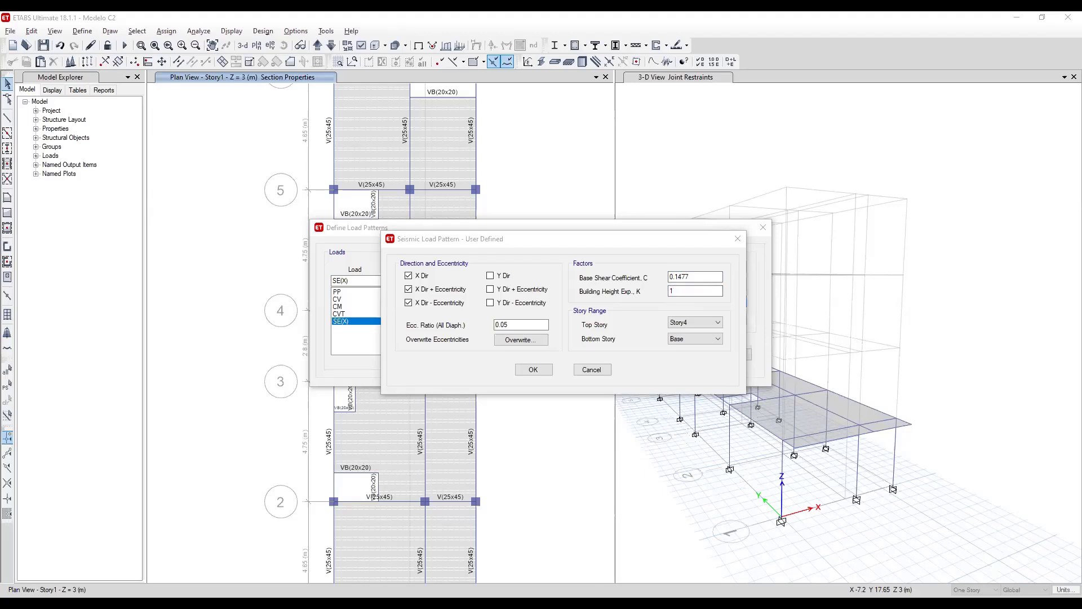
key(alt+Tab)
scroll(490, 344, down, 2)
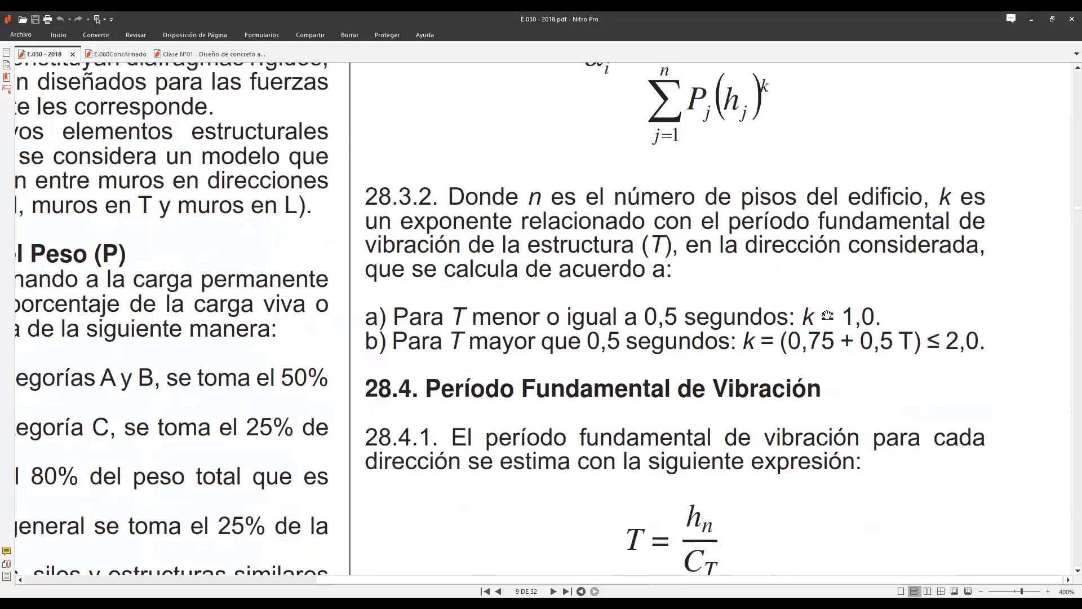
scroll(798, 349, up, 3)
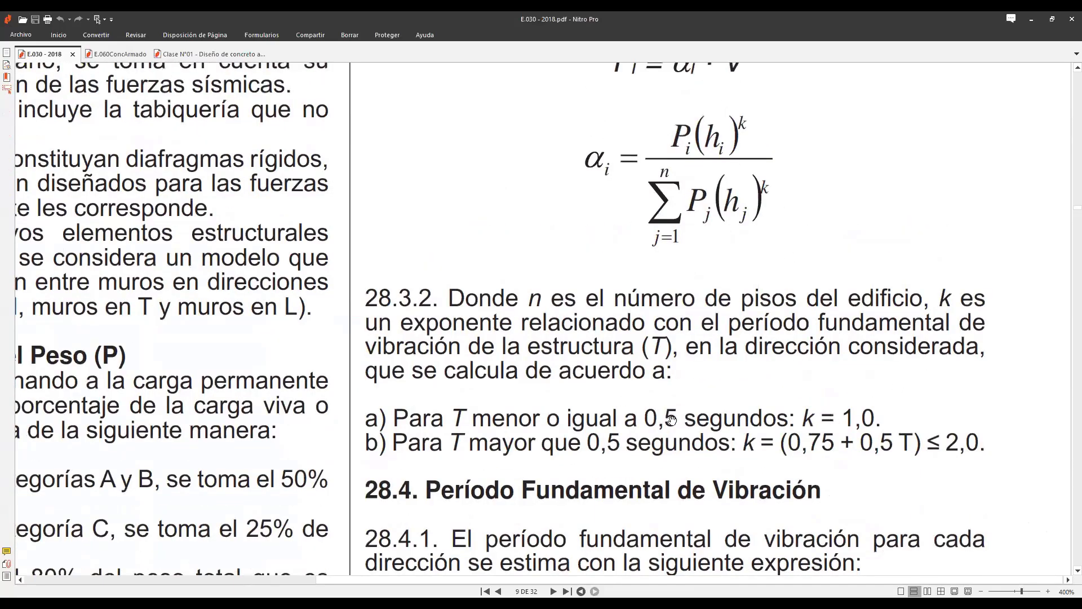
scroll(682, 448, down, 6)
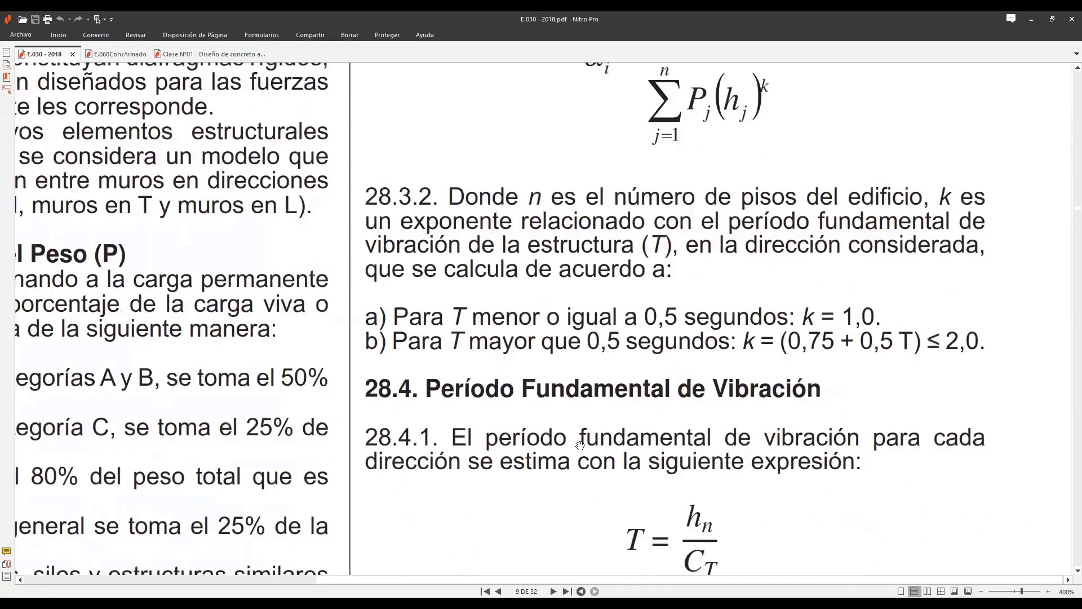
scroll(746, 435, up, 3)
key(alt+Tab)
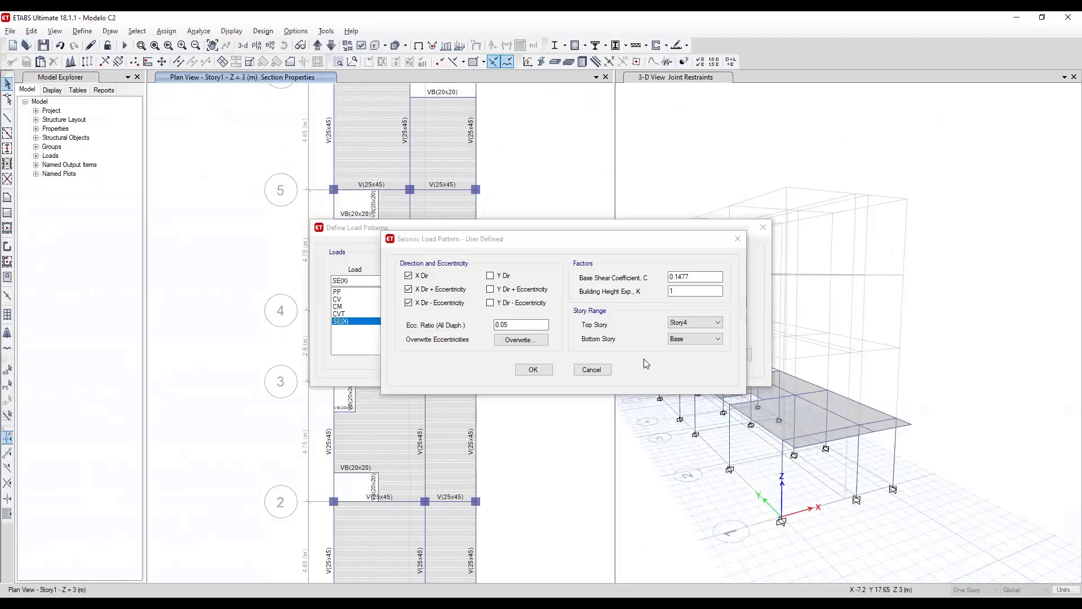
click(700, 290)
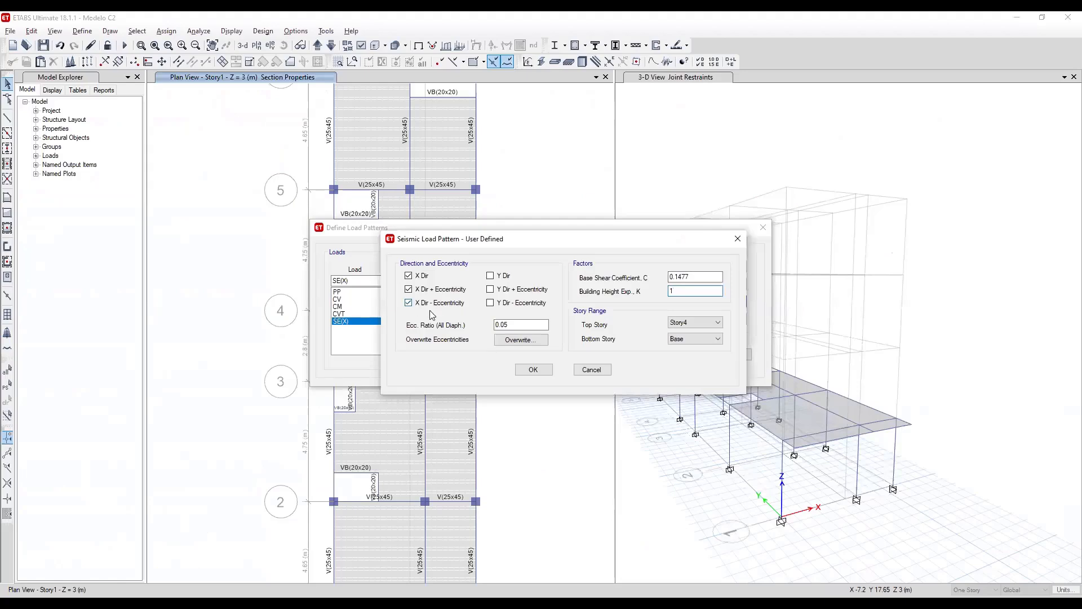
Look up the accidental eccentricity rule in the E.030-2018 PDF to check the eccentricity ratio for all diaphragms.
click(507, 322)
click(518, 322)
drag(529, 322, 483, 325)
key(alt+Tab)
drag(219, 330, 855, 323)
ctrl+scroll(401, 434, down, 2)
scroll(401, 434, up, 5)
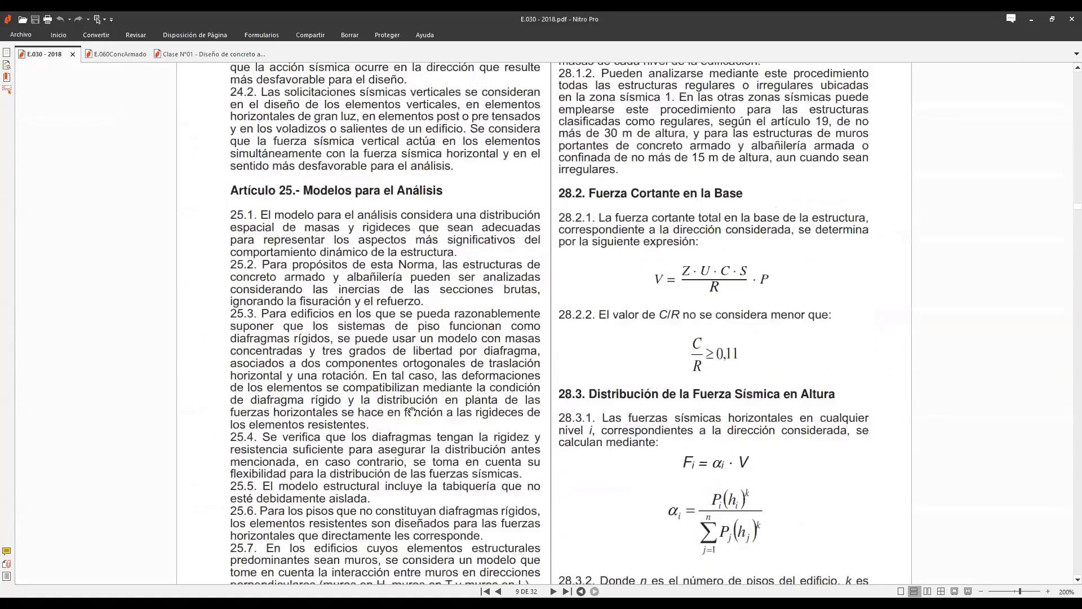
scroll(408, 420, down, 7)
scroll(412, 411, up, 8)
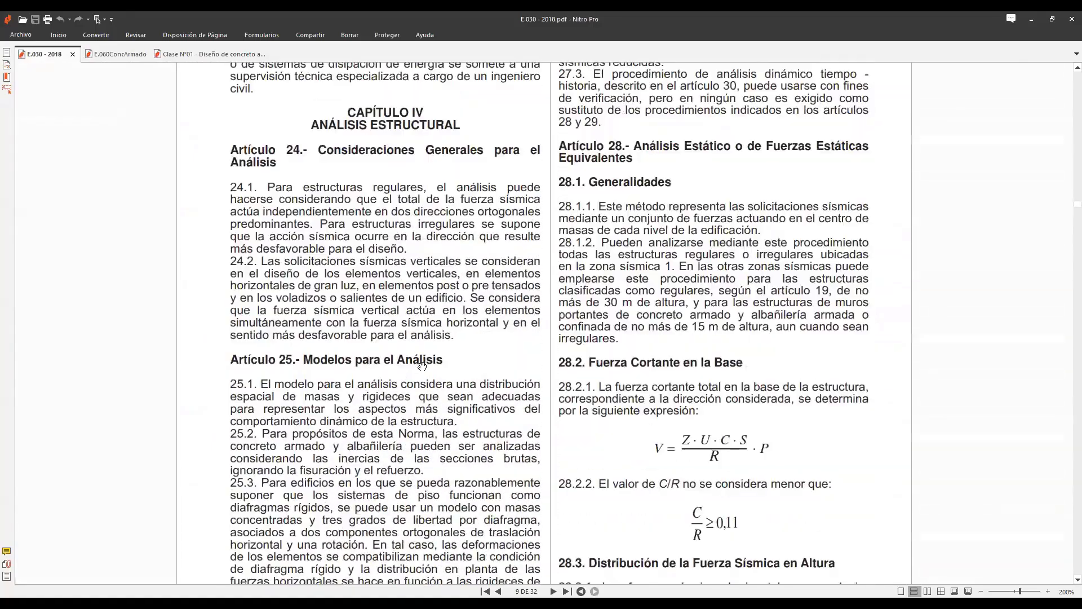
scroll(421, 358, up, 1)
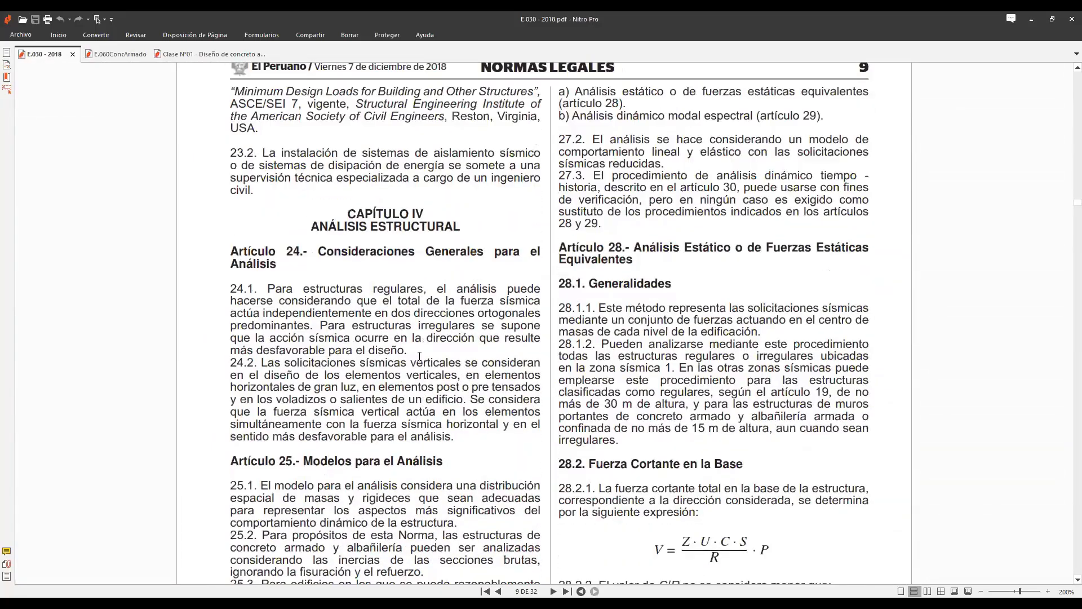
scroll(417, 364, down, 8)
scroll(414, 370, down, 12)
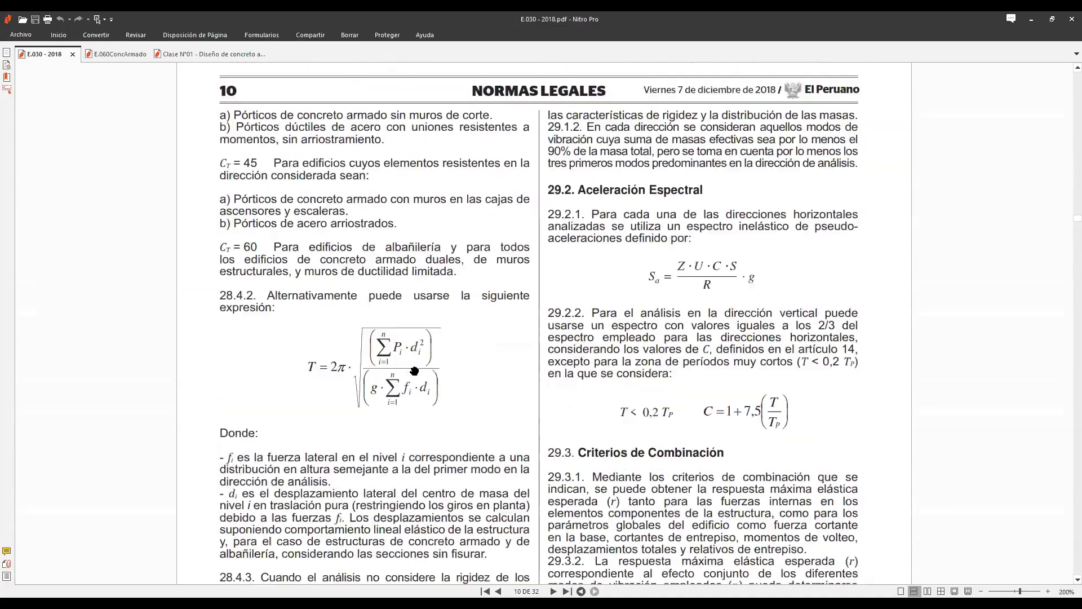
ctrl+scroll(297, 257, up, 2)
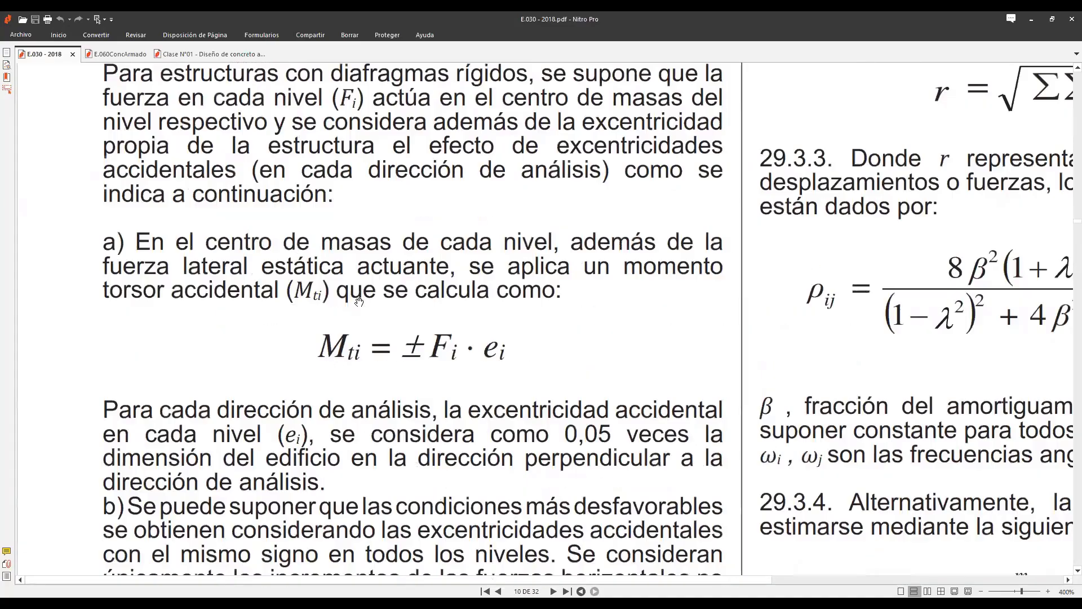
scroll(358, 303, down, 1)
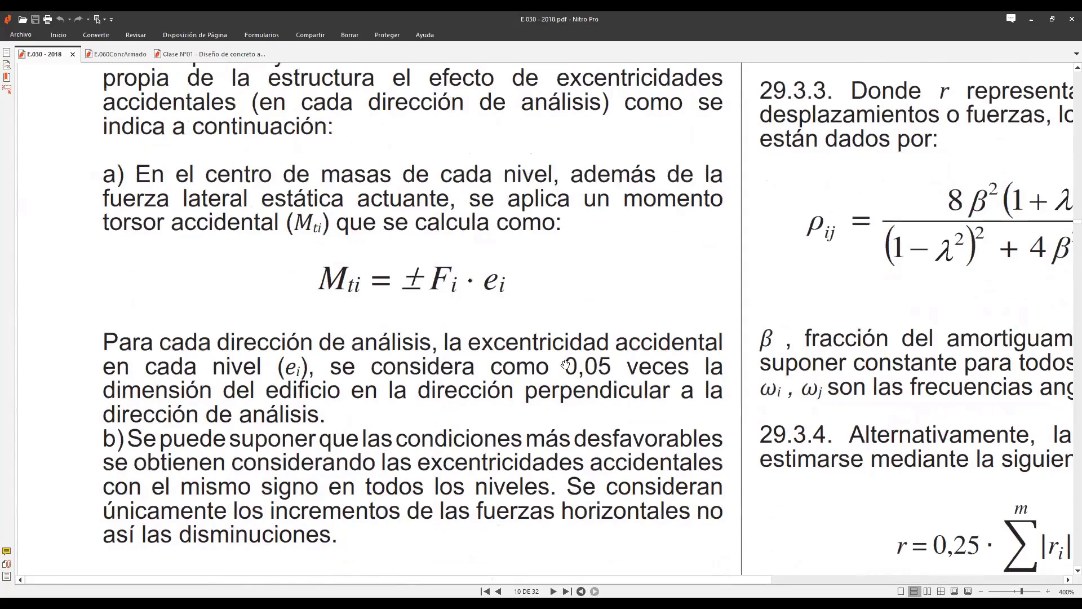
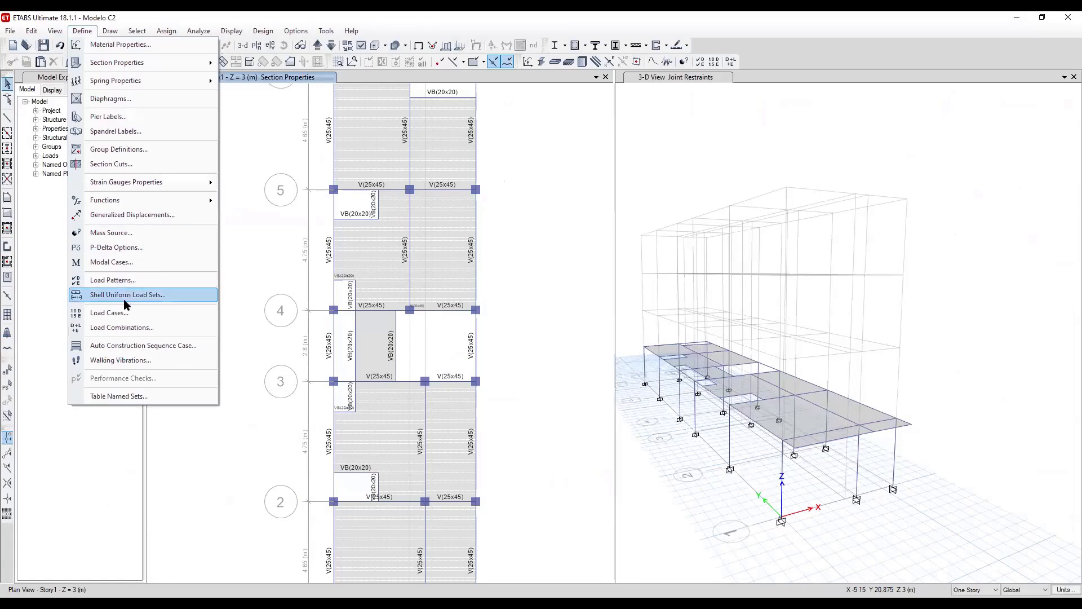
Review the SE(Y) load pattern's lateral load directions and eccentricities in ETABS, and accept the load pattern definitions.
click(133, 281)
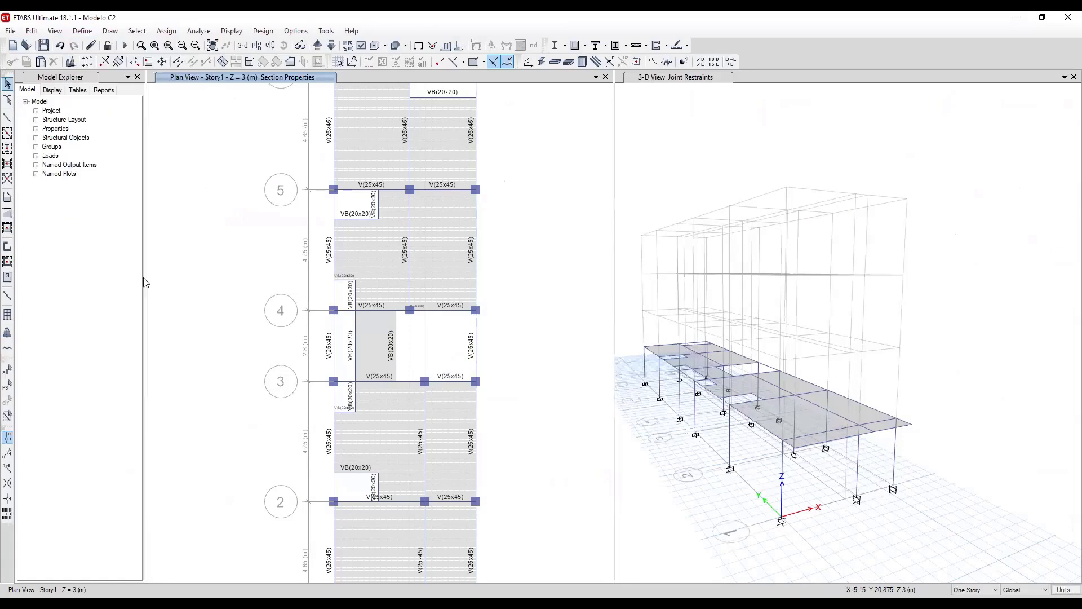
click(360, 329)
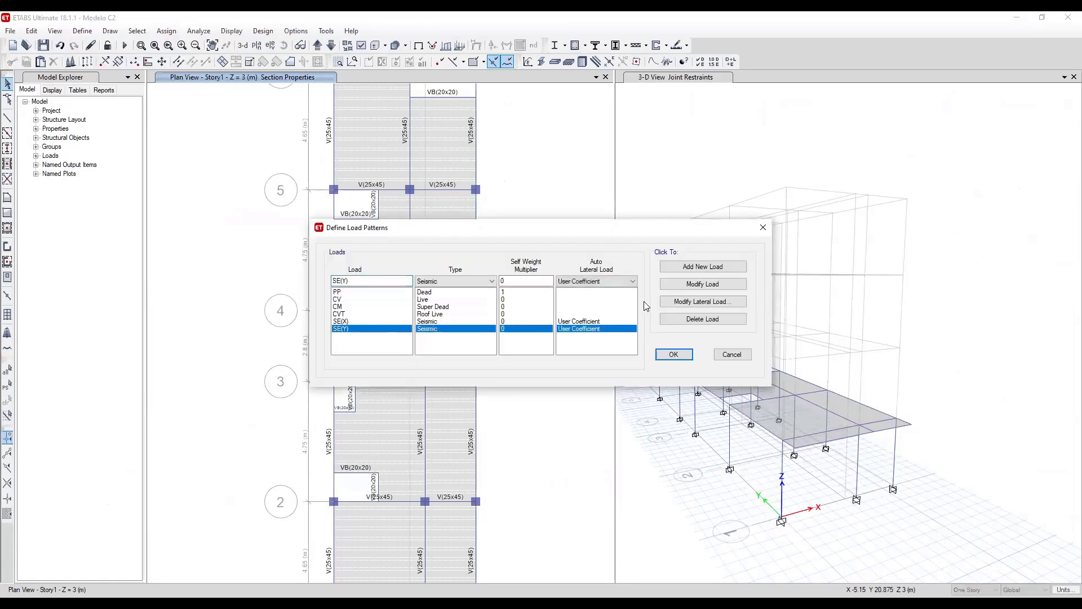
click(684, 304)
click(467, 265)
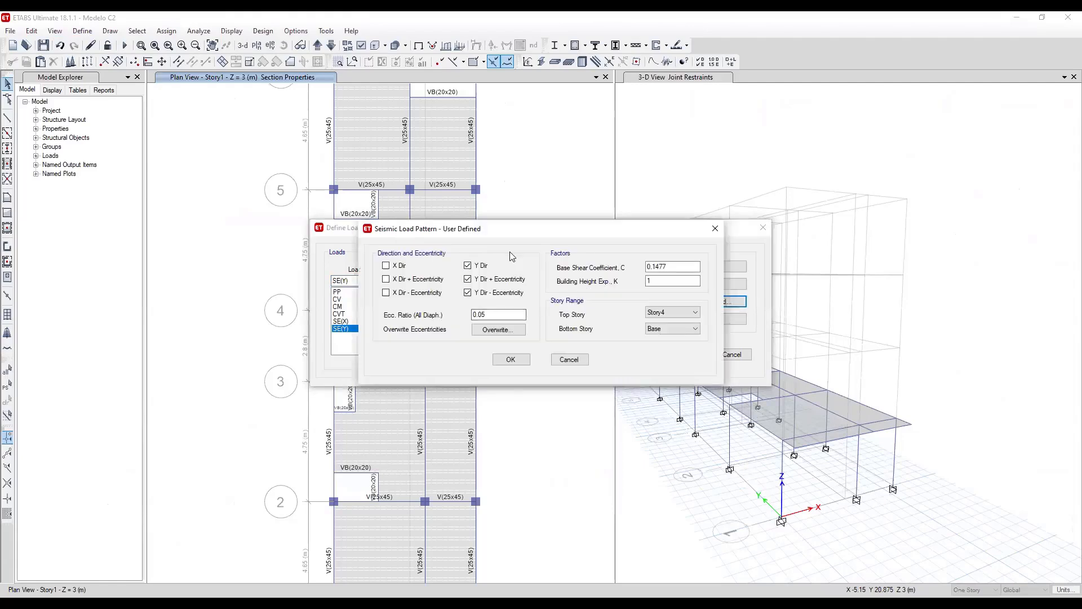
click(467, 279)
click(468, 292)
click(511, 359)
click(674, 360)
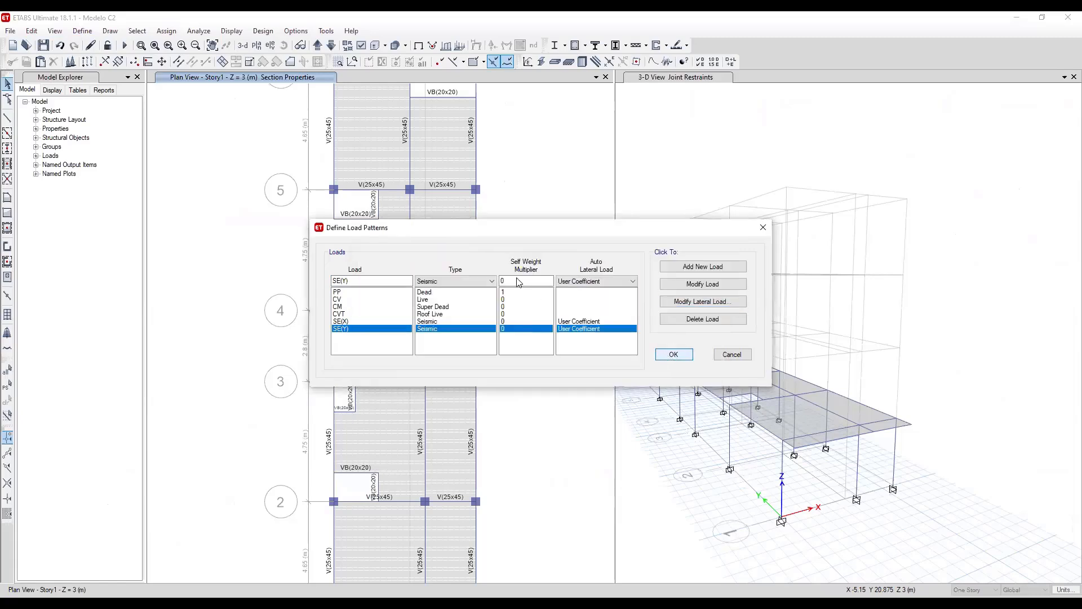
Open the response spectrum function definitions.
click(83, 32)
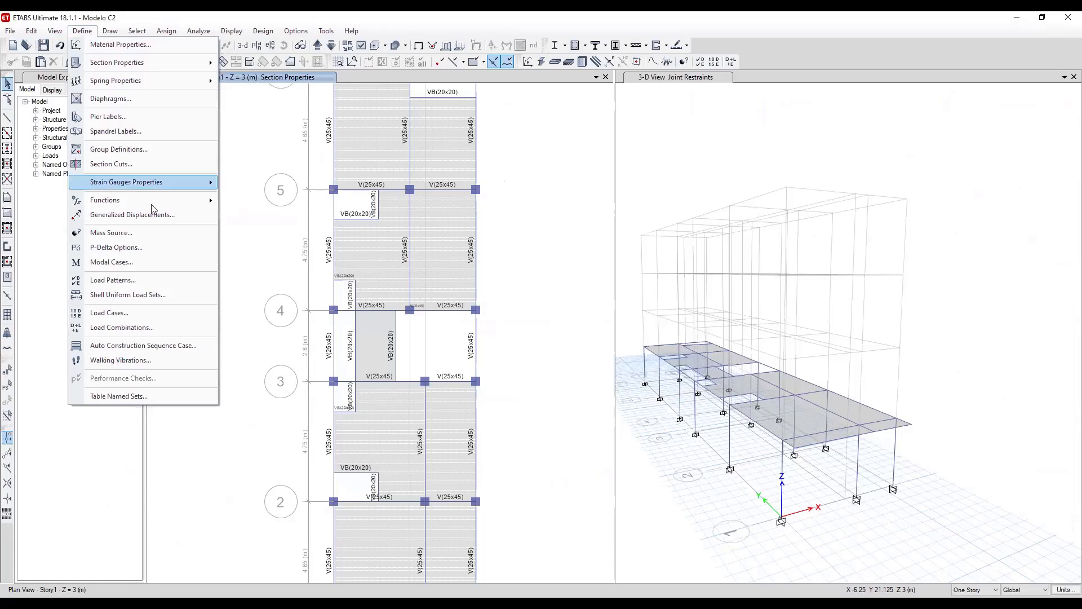
mouse_move(189, 202)
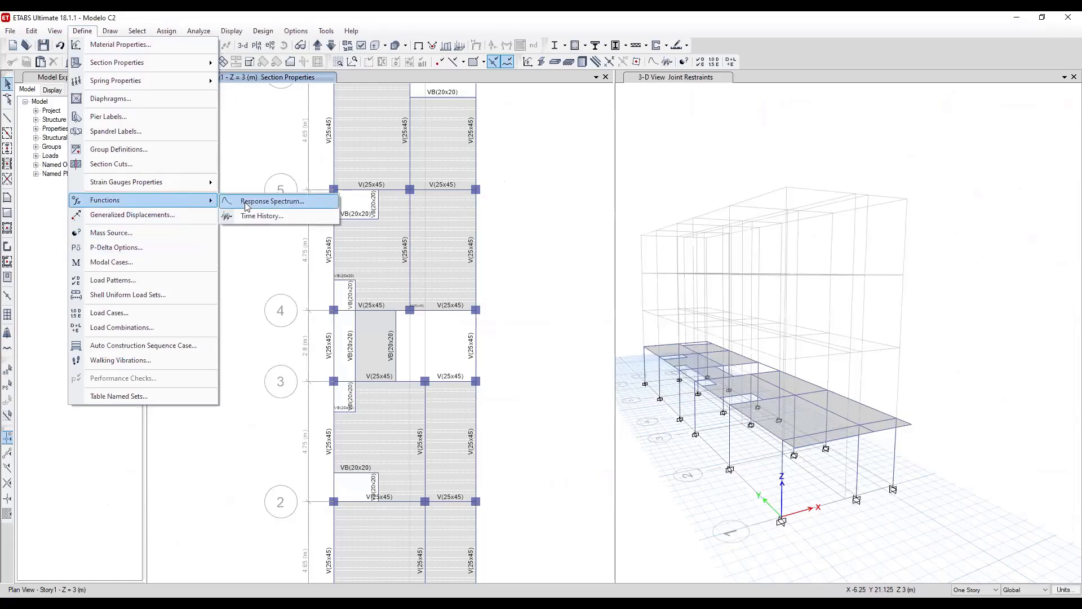
click(283, 202)
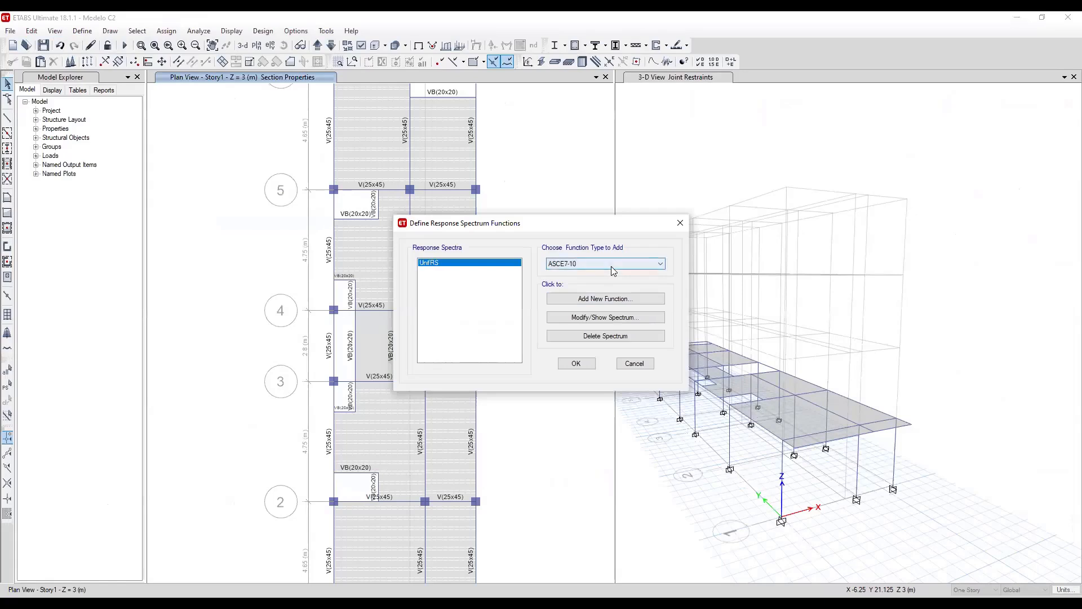
click(660, 263)
drag(664, 311, 661, 375)
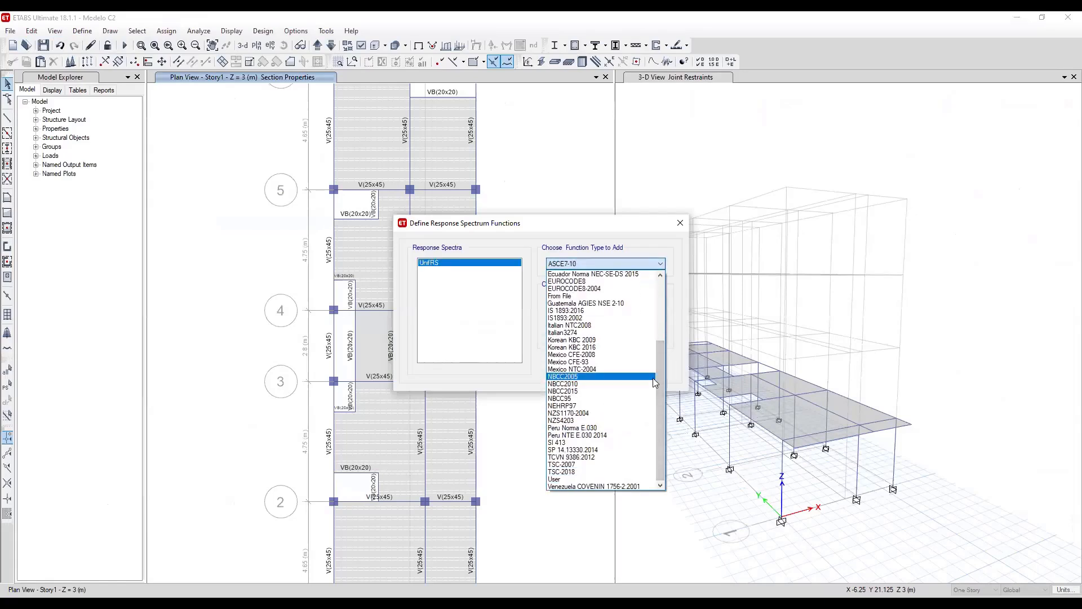
click(586, 296)
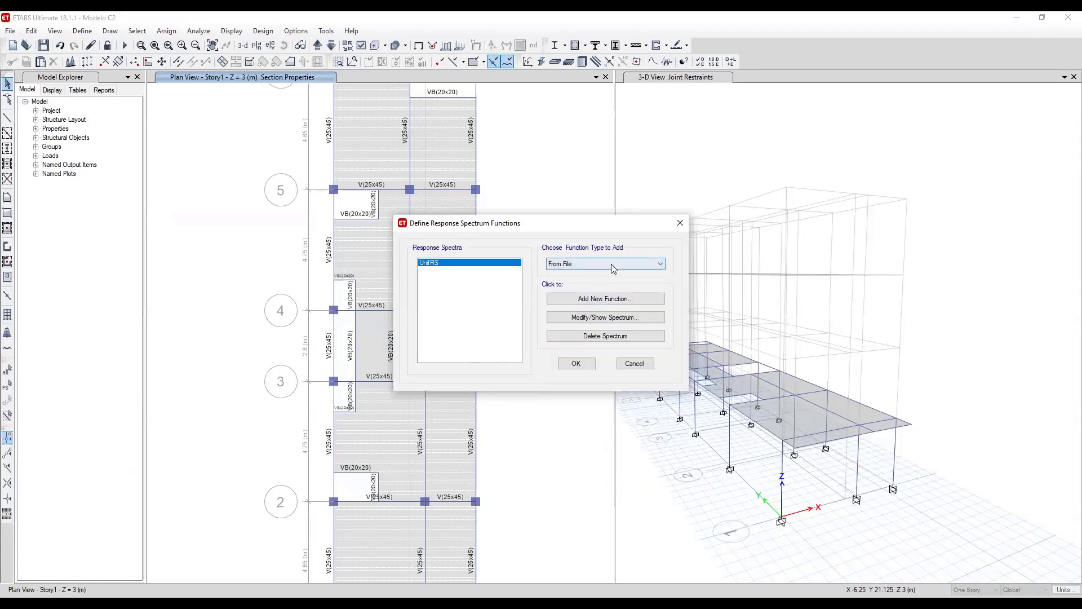
click(589, 298)
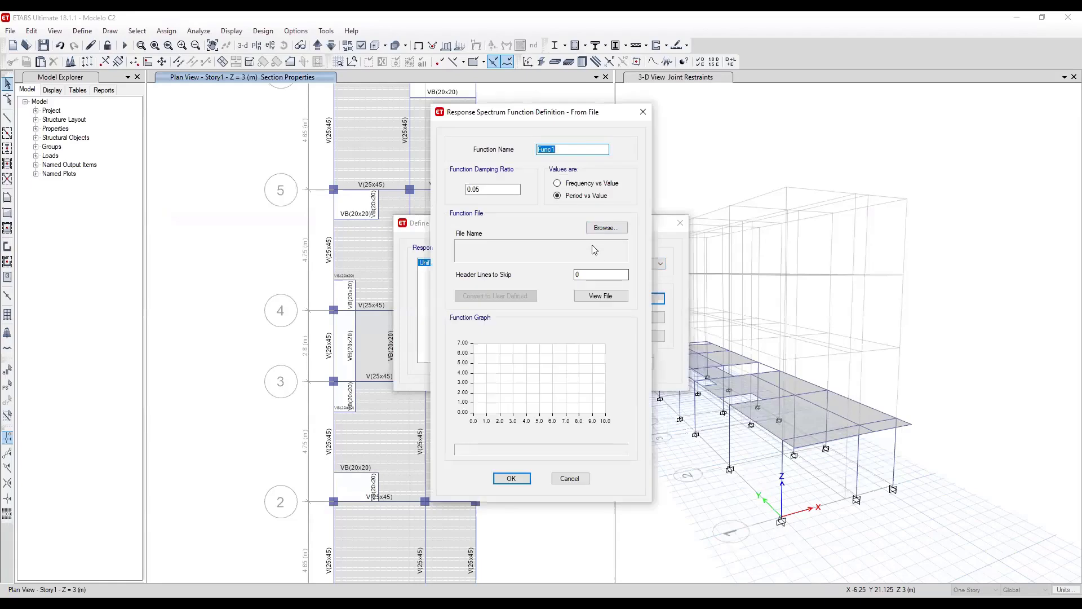
click(583, 479)
Add a response spectrum function of type Peru NTE E.030 2014 and name it Espectro E.030-2018.
click(615, 267)
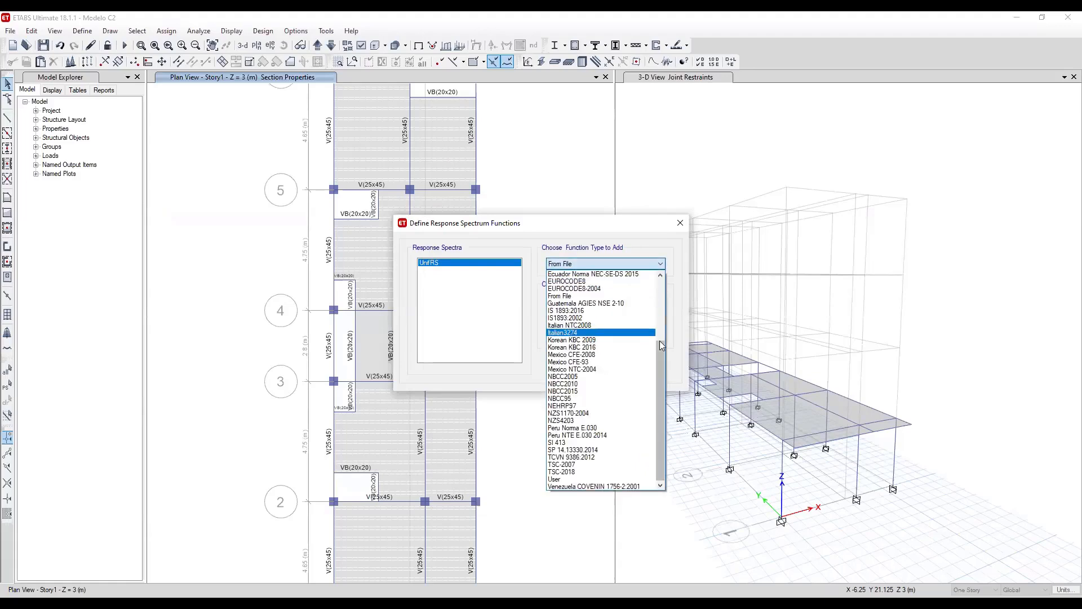
click(618, 436)
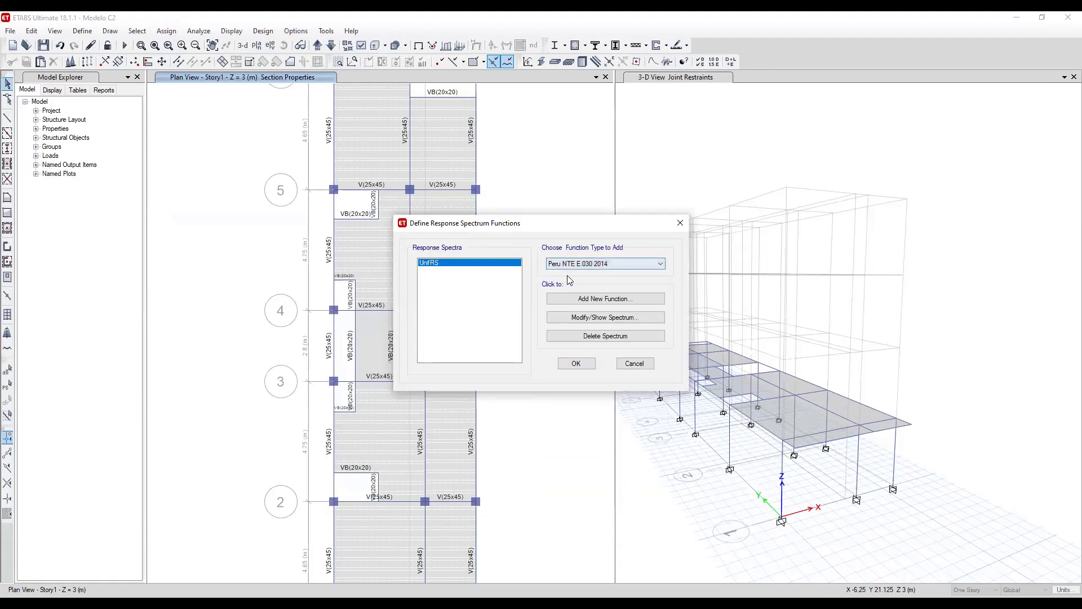
click(595, 299)
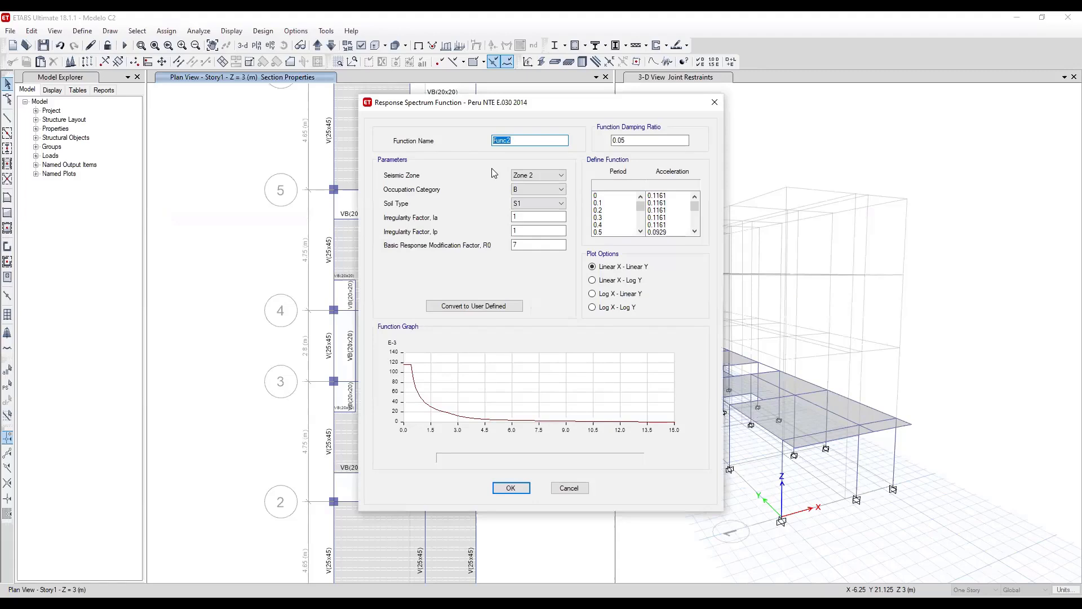
text(Espectro E.030-2018)
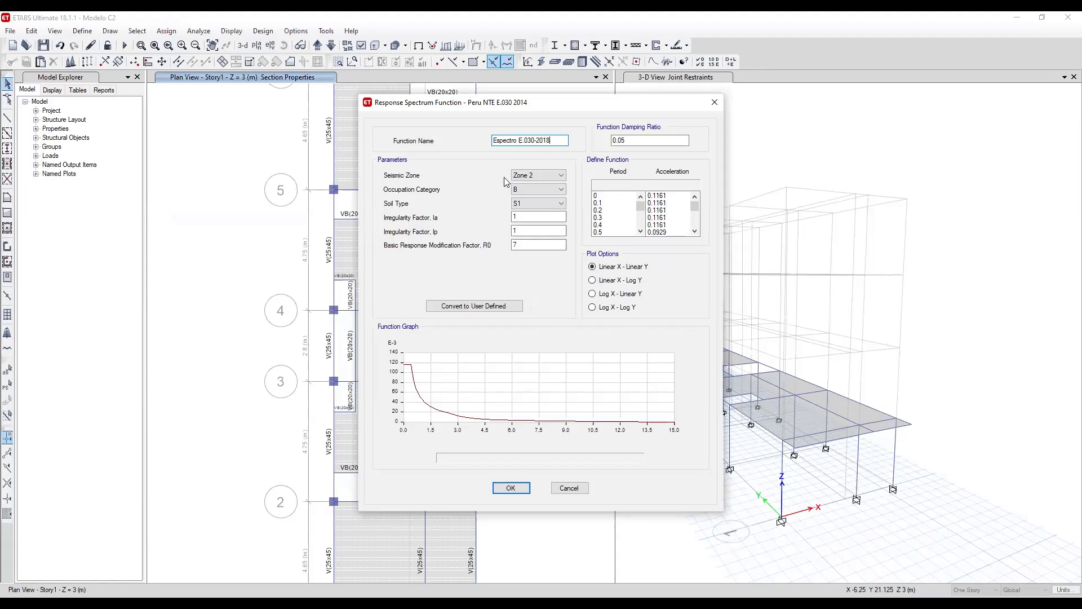
Set the spectrum's seismic zone to Zone 4, occupation category to C and soil type to S2.
click(551, 175)
click(545, 207)
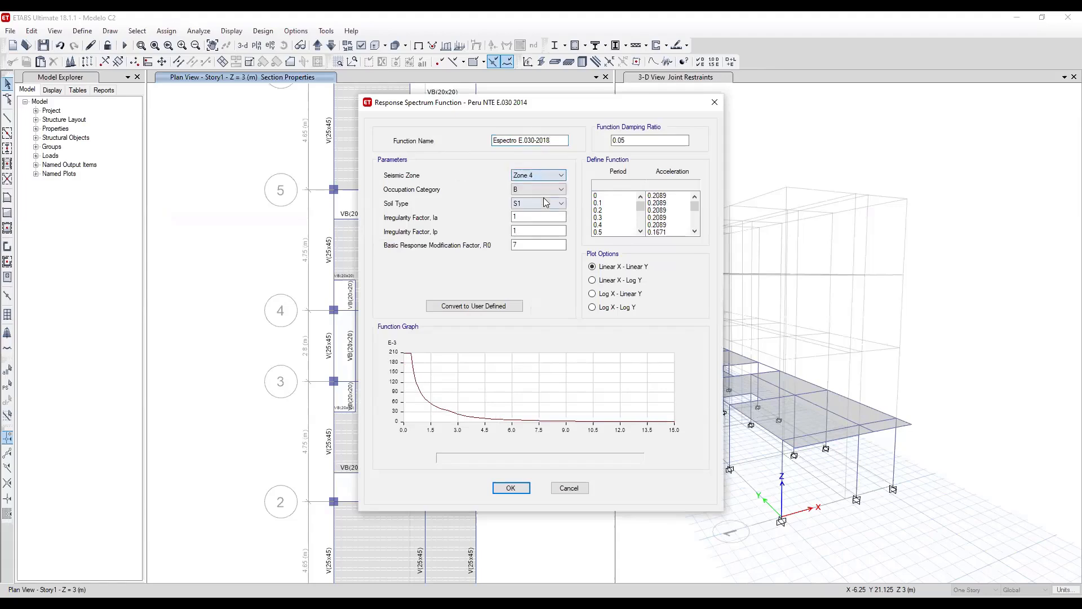
click(525, 190)
click(533, 211)
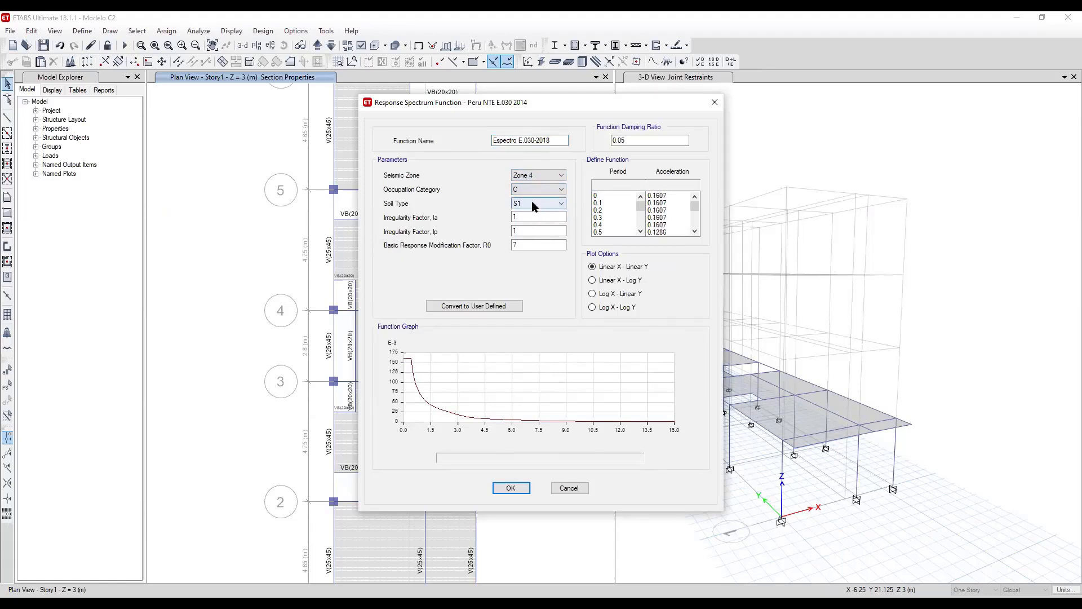
click(539, 203)
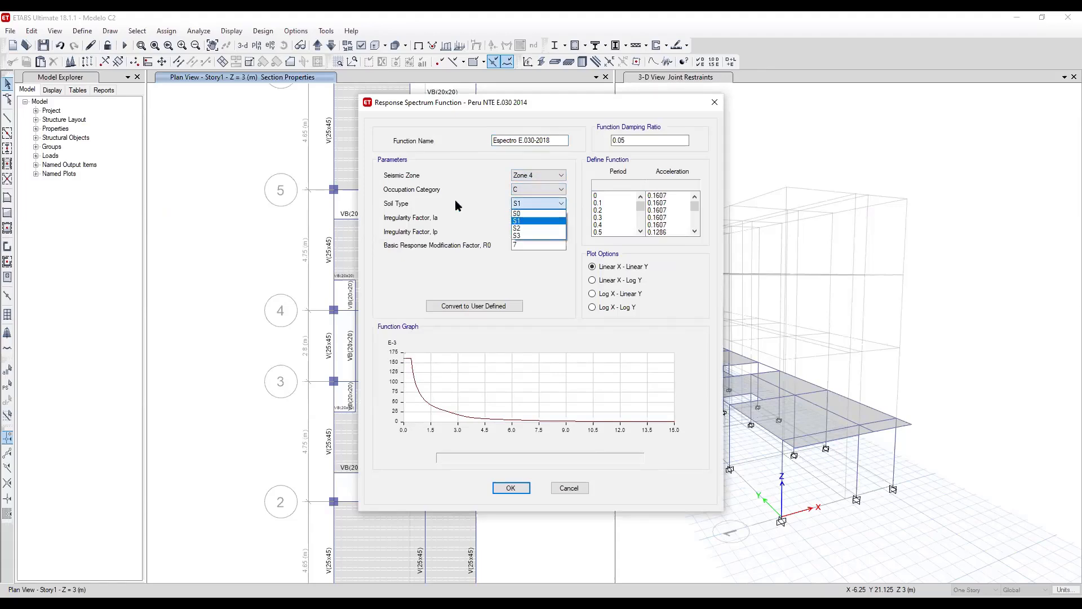
click(529, 233)
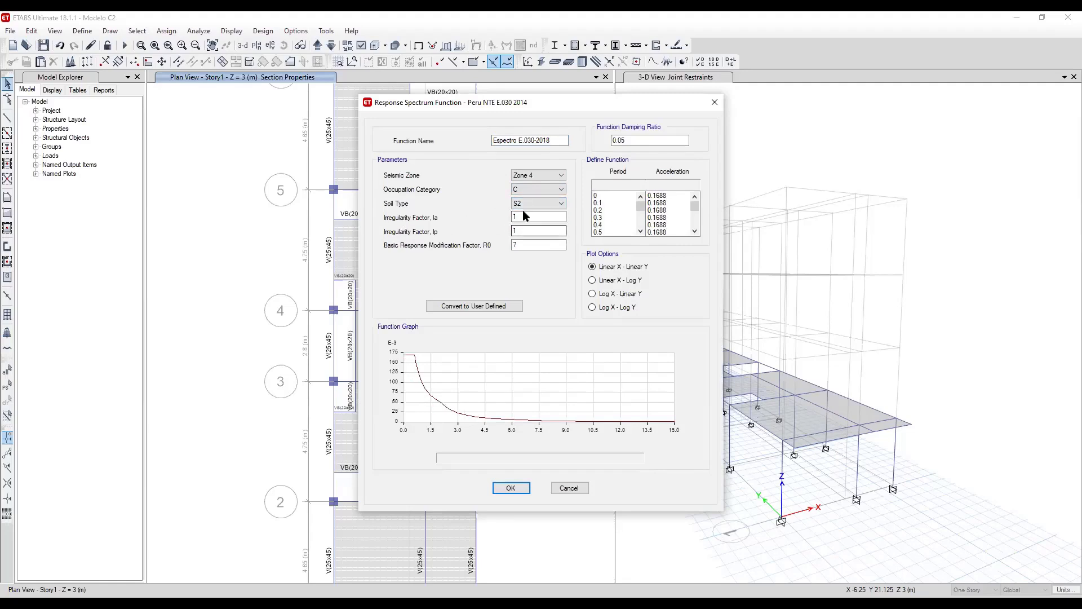
Set the basic response modification factor R0 to 8, check the accelerations and irregularity factors, and accept the spectrum function.
click(515, 245)
drag(538, 247, 486, 255)
text(8)
click(533, 231)
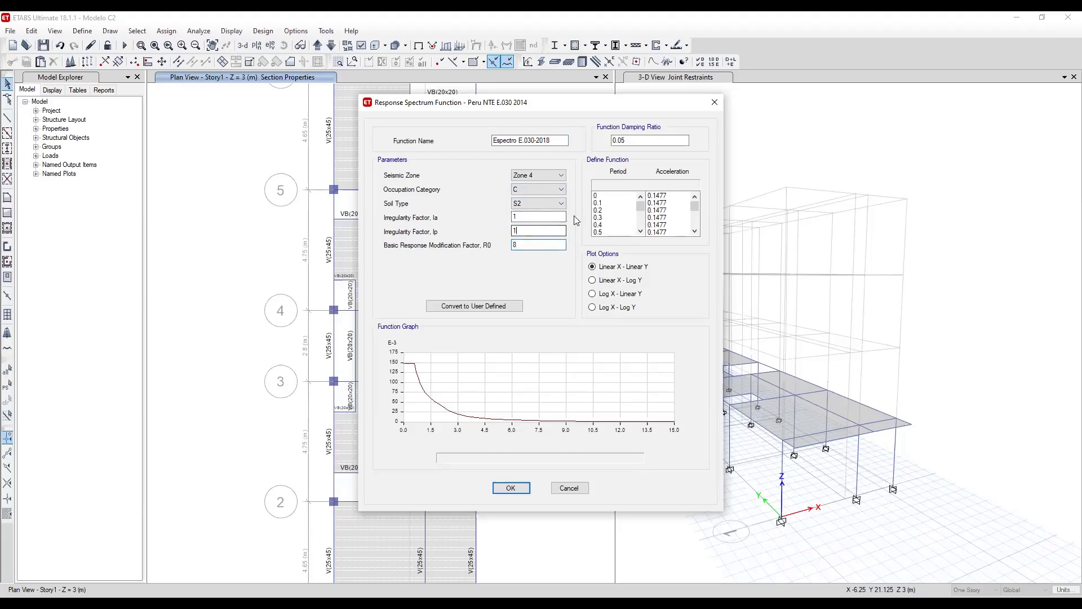
click(669, 196)
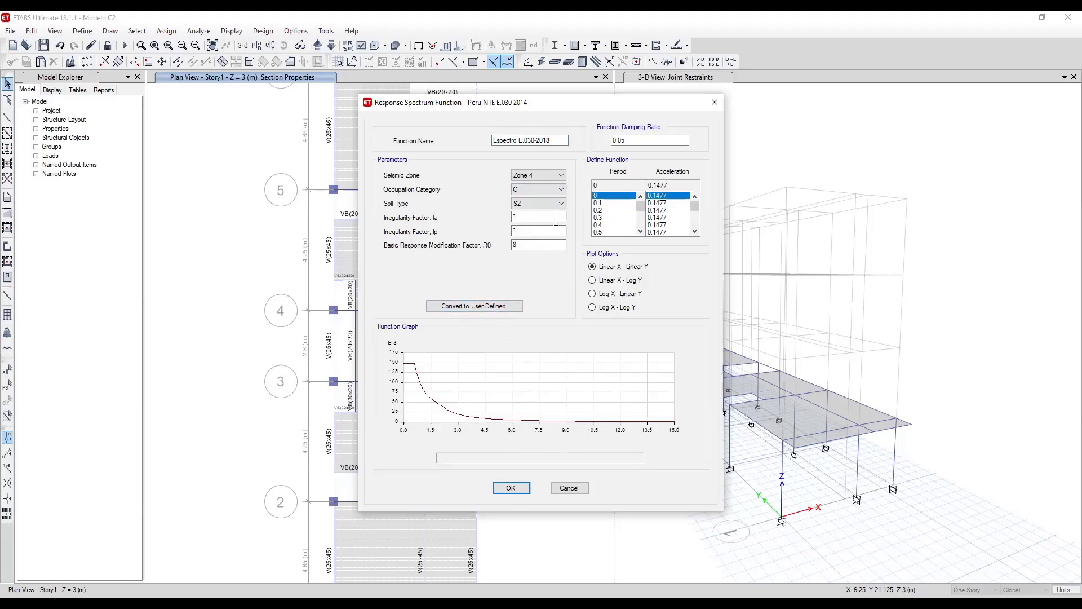
double_click(522, 218)
drag(524, 230, 503, 220)
click(509, 486)
Delete the default UnifRS response spectrum and accept the spectrum function definitions.
click(435, 271)
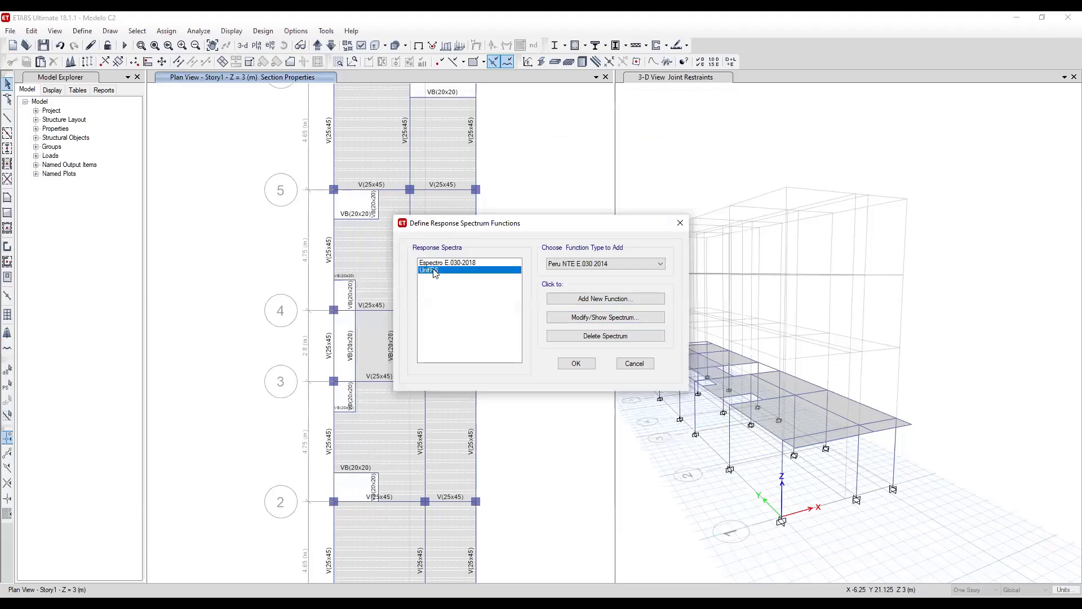
click(606, 336)
click(582, 369)
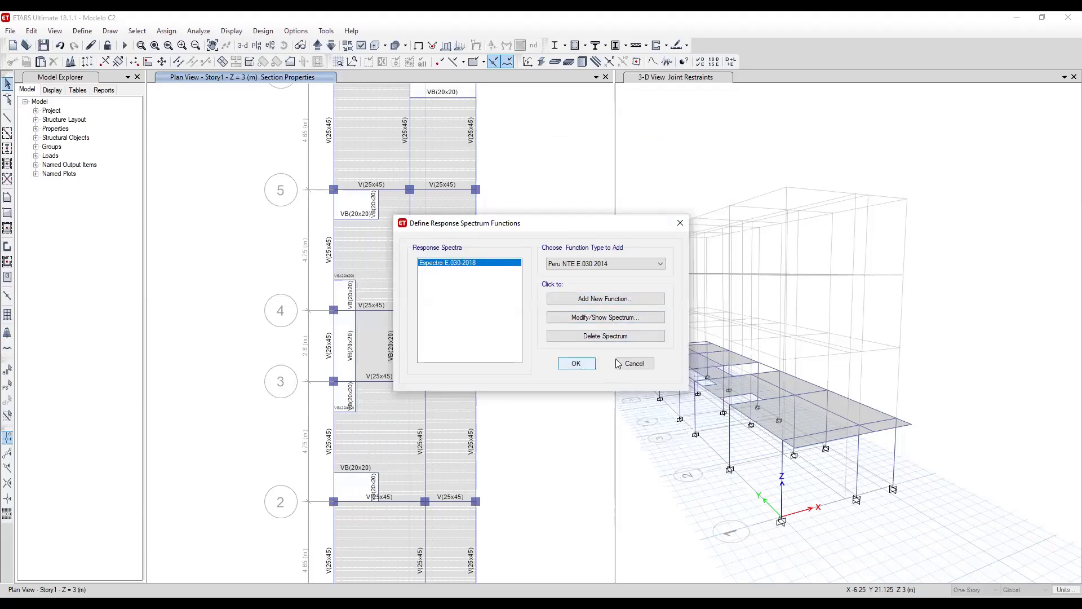
Add a load case named SD(X) of type Response Spectrum without load assignments and accept the load cases.
click(631, 364)
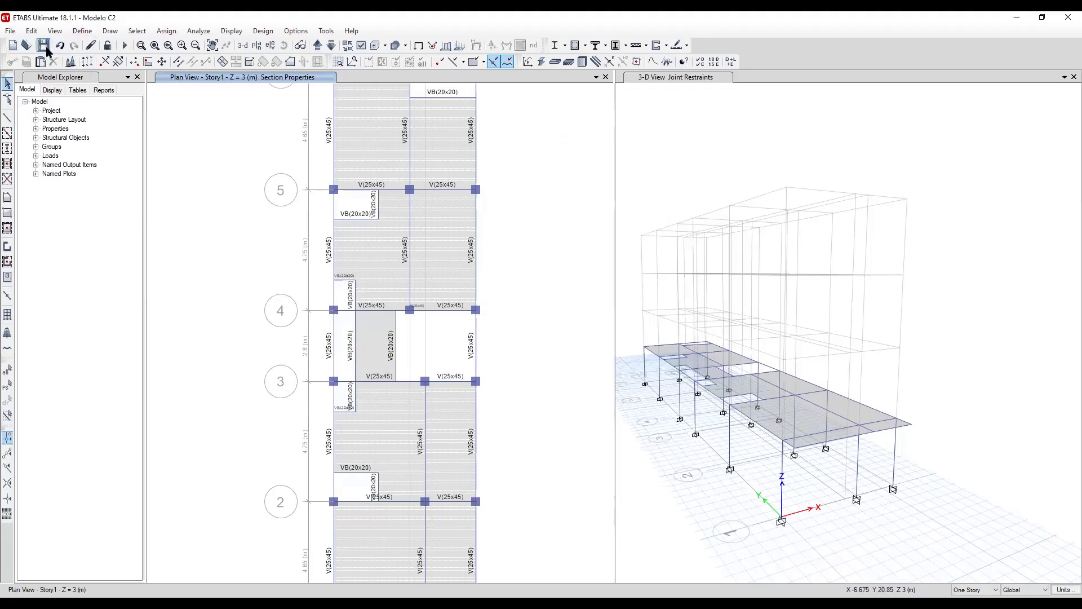
click(83, 32)
click(128, 319)
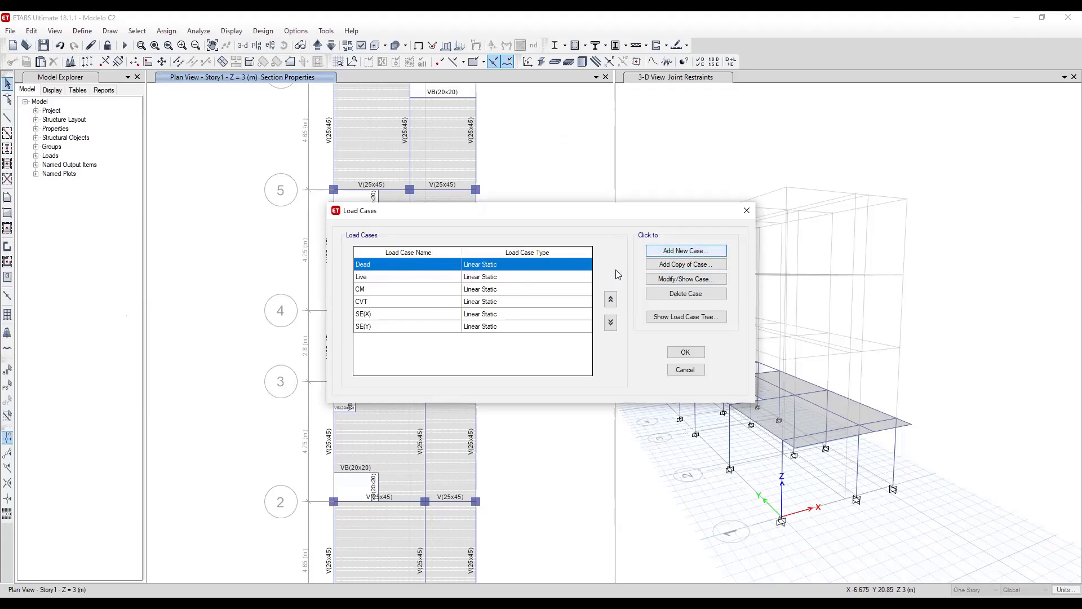
key(Return)
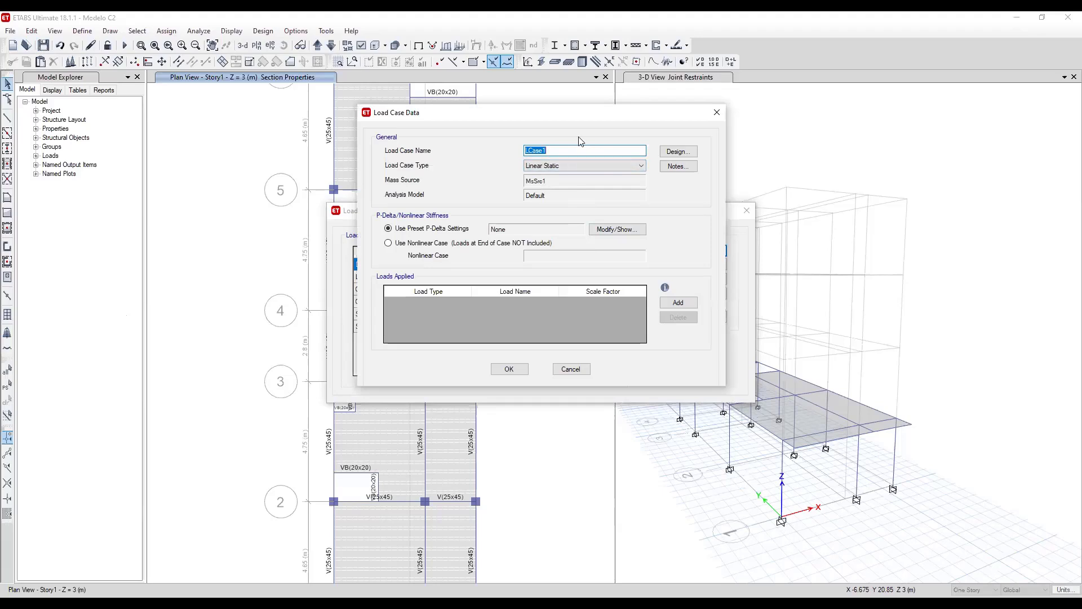
text(SD(X)
click(564, 166)
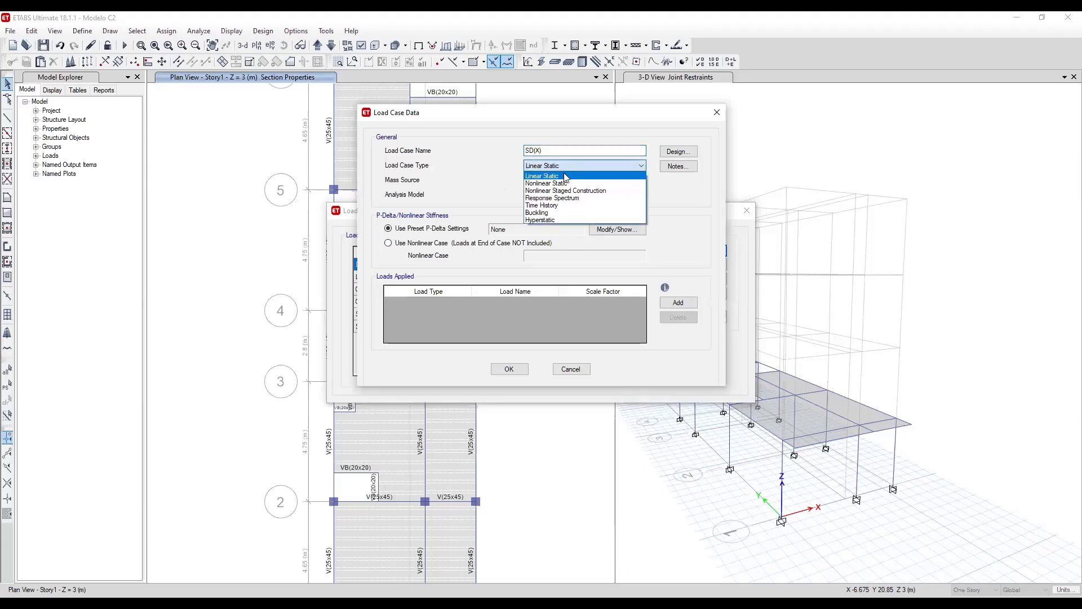
click(576, 198)
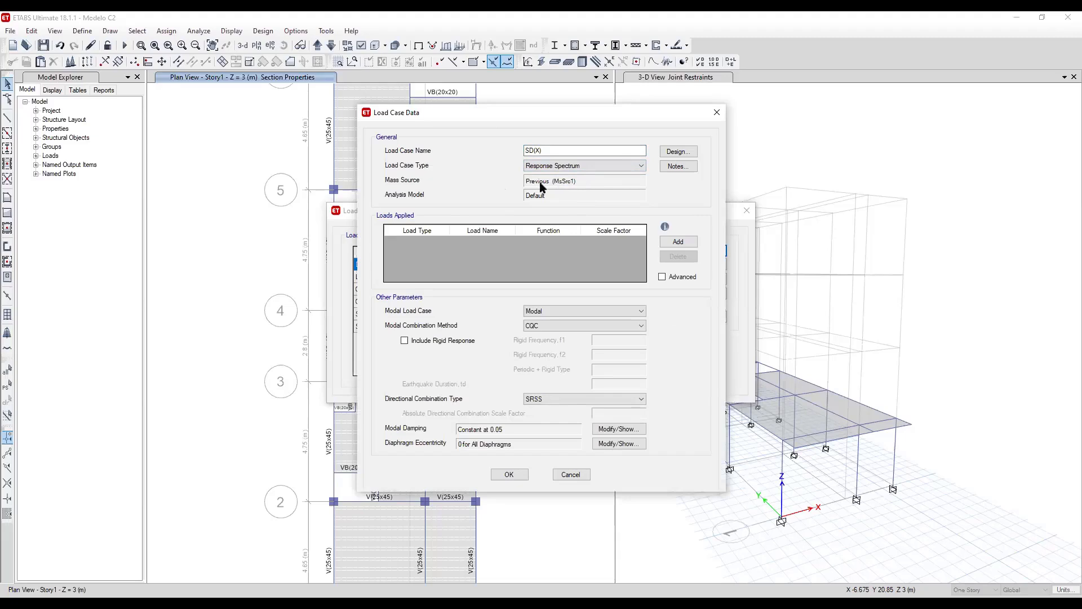
click(511, 472)
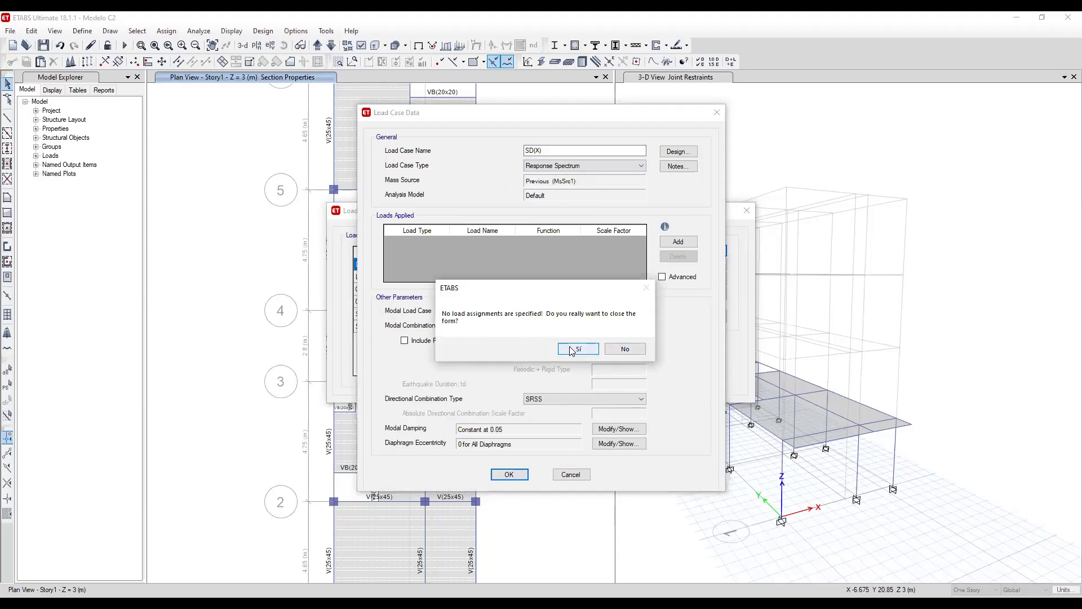
key(Return)
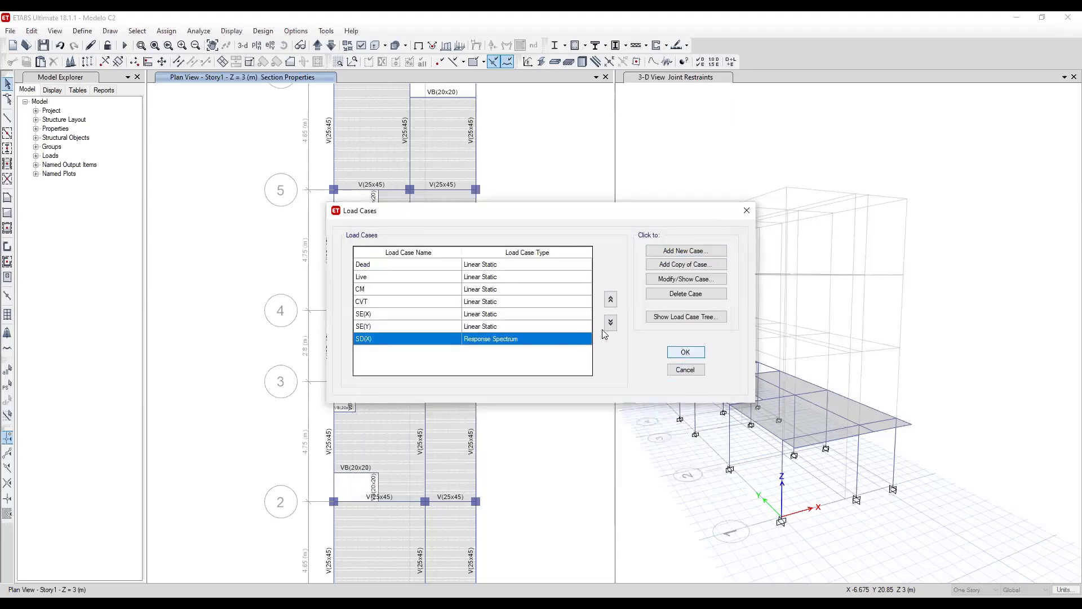
key(Return)
Rename mass source MsSrc1 as Categoría C, include specified load patterns and exclude additional mass.
click(82, 31)
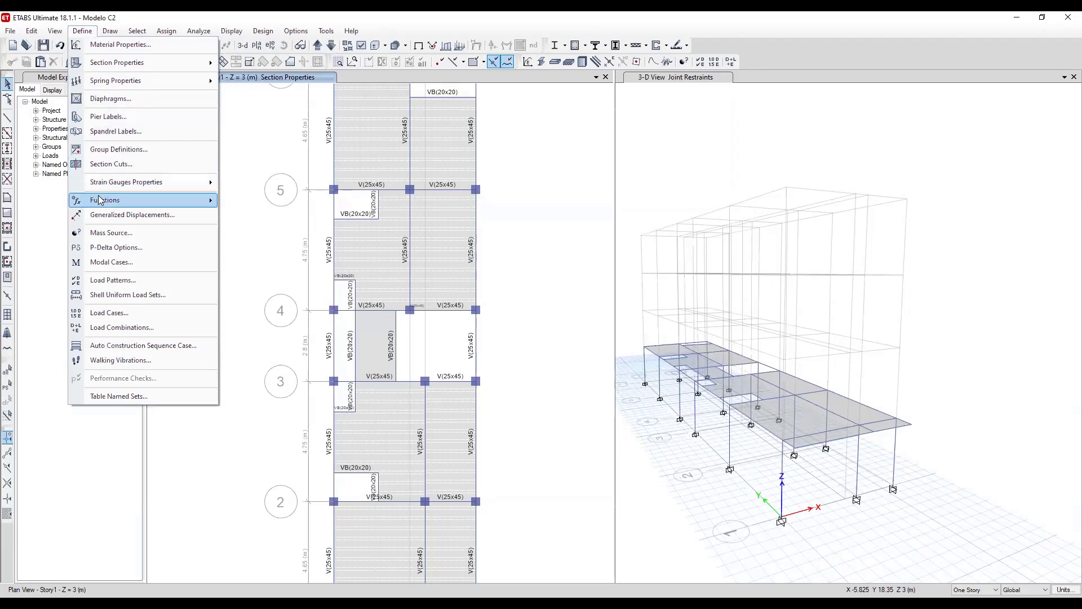
click(113, 233)
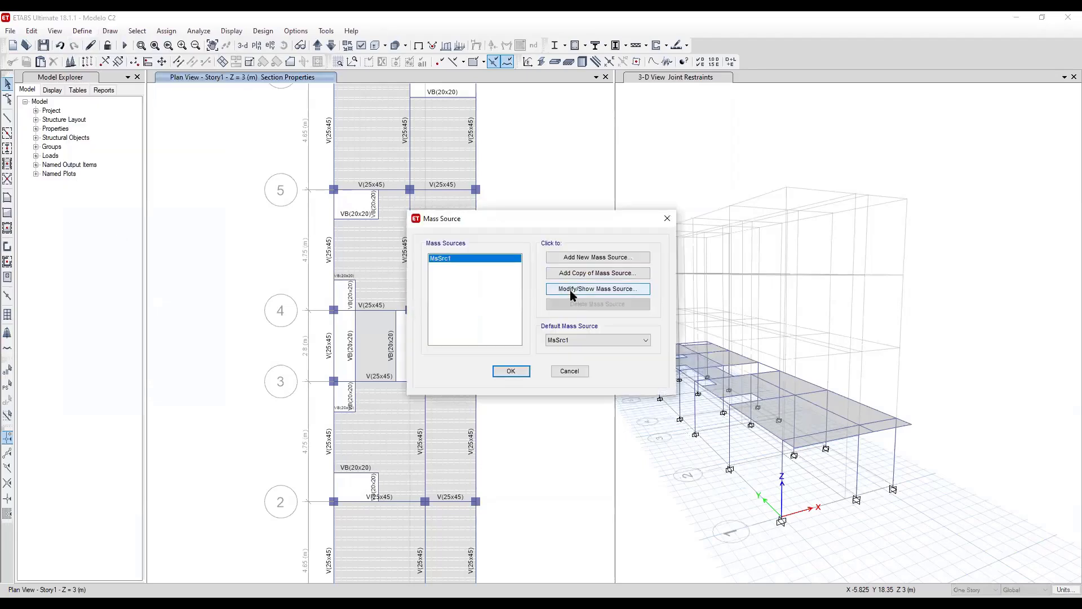
click(578, 292)
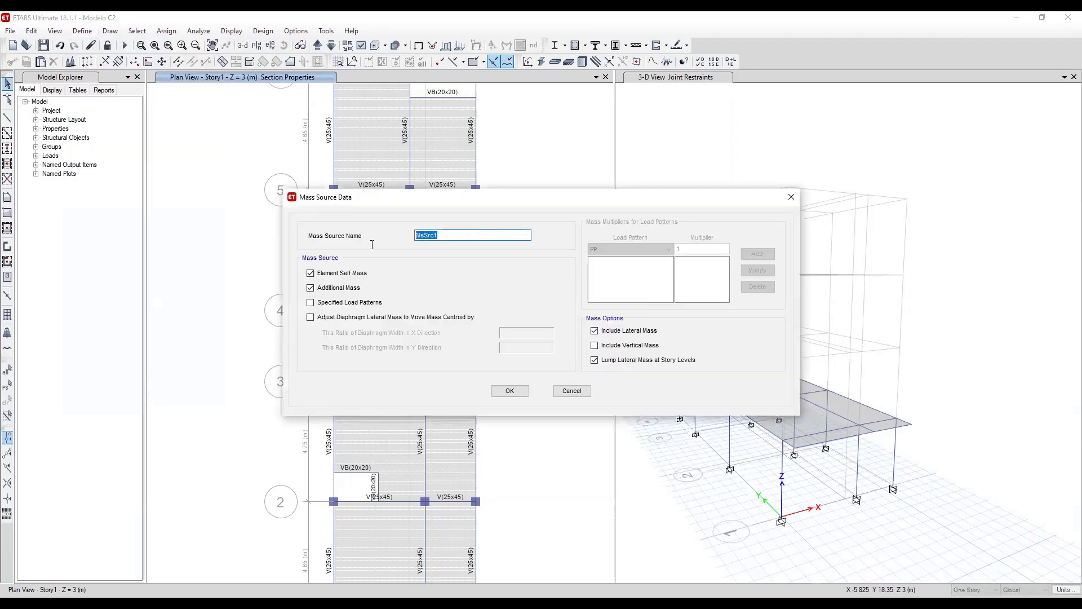
text(Categoría C)
click(310, 302)
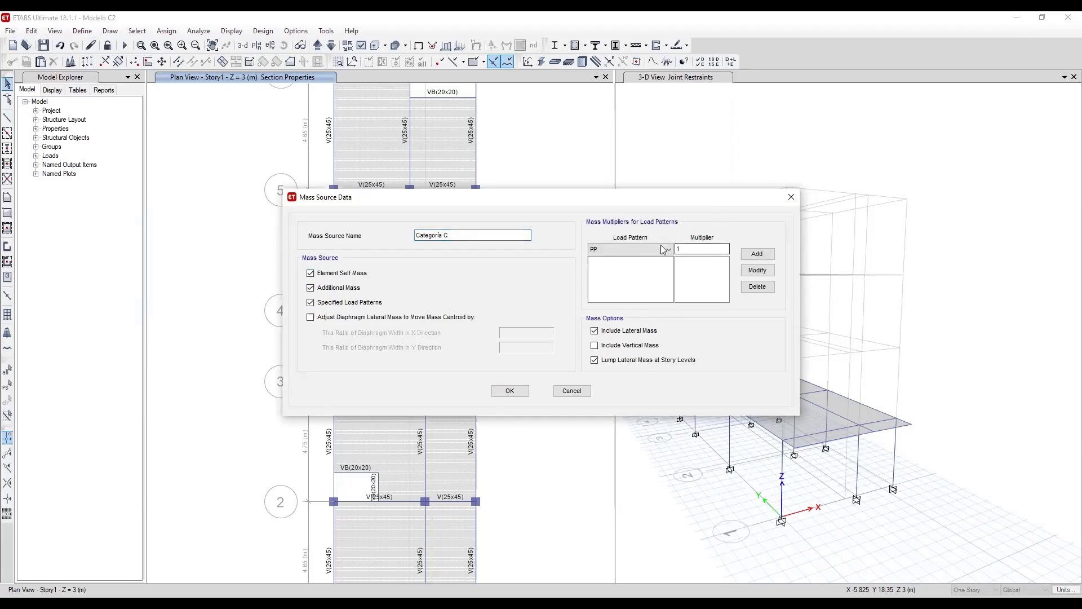
click(342, 288)
Add load pattern CM to the mass source with a multiplier of 1.
click(647, 250)
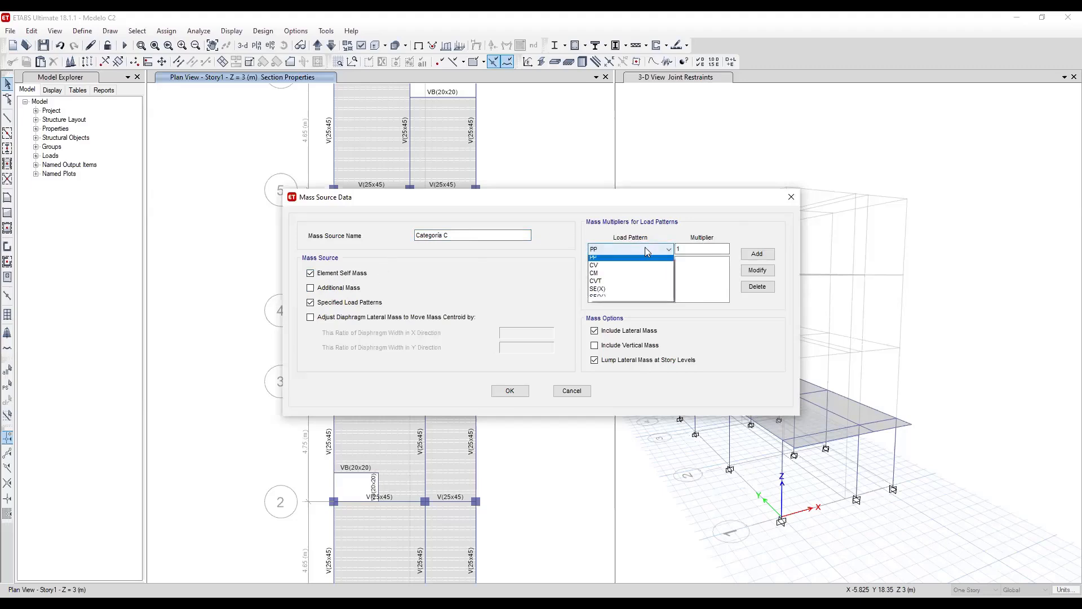
click(613, 276)
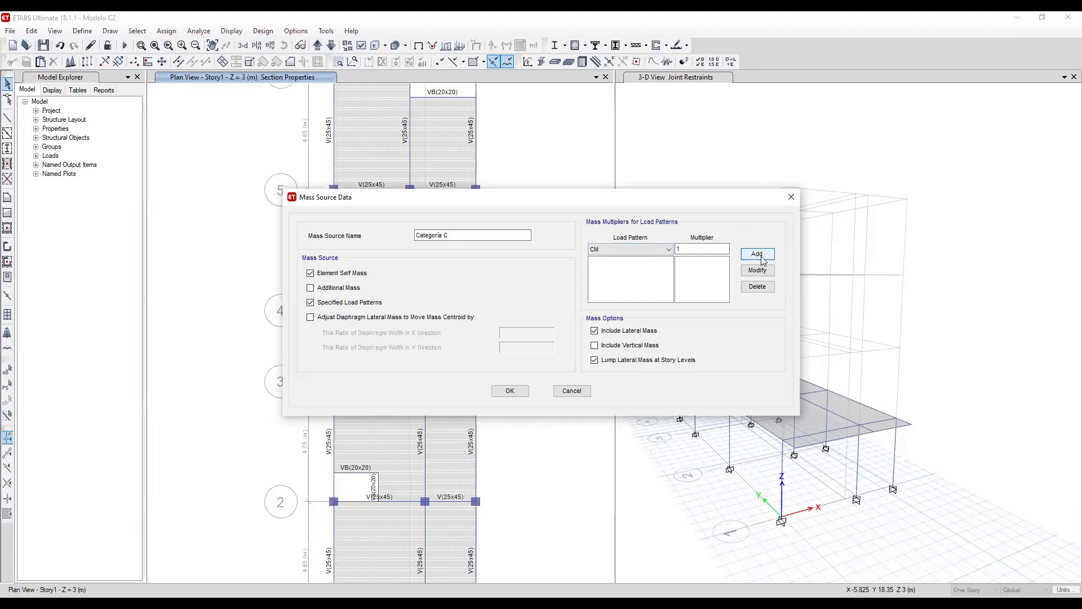
click(692, 248)
click(758, 254)
Add load patterns CV and CVT to the mass source, each with a multiplier of 0.25.
click(639, 253)
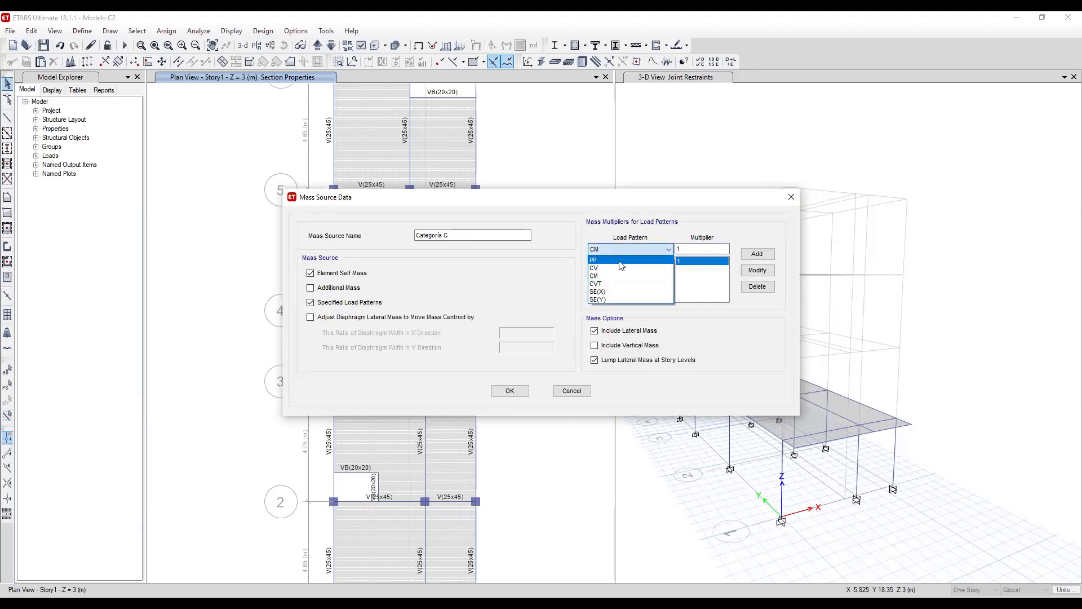
click(596, 283)
double_click(702, 250)
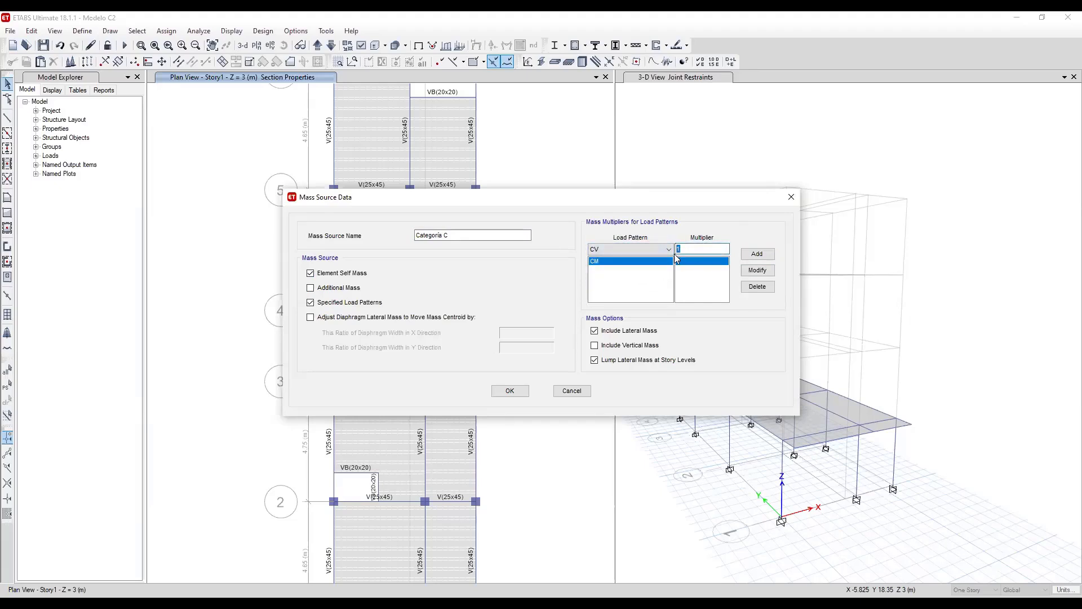
text(0.25)
click(760, 258)
click(620, 248)
click(672, 272)
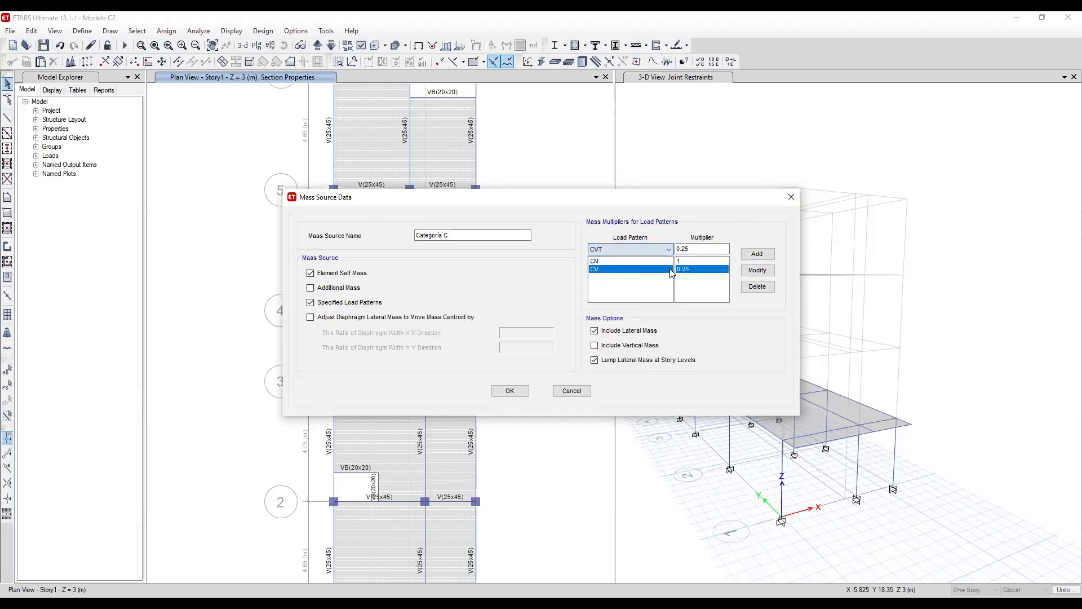
click(756, 257)
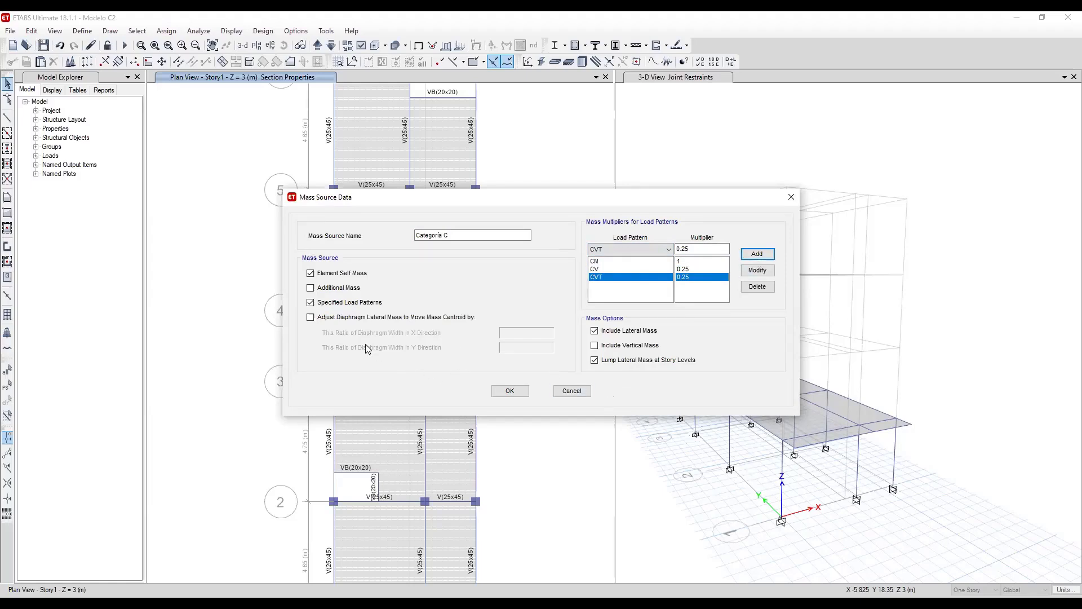
Accept the Categoría C mass source definition and save the model.
click(510, 391)
click(512, 374)
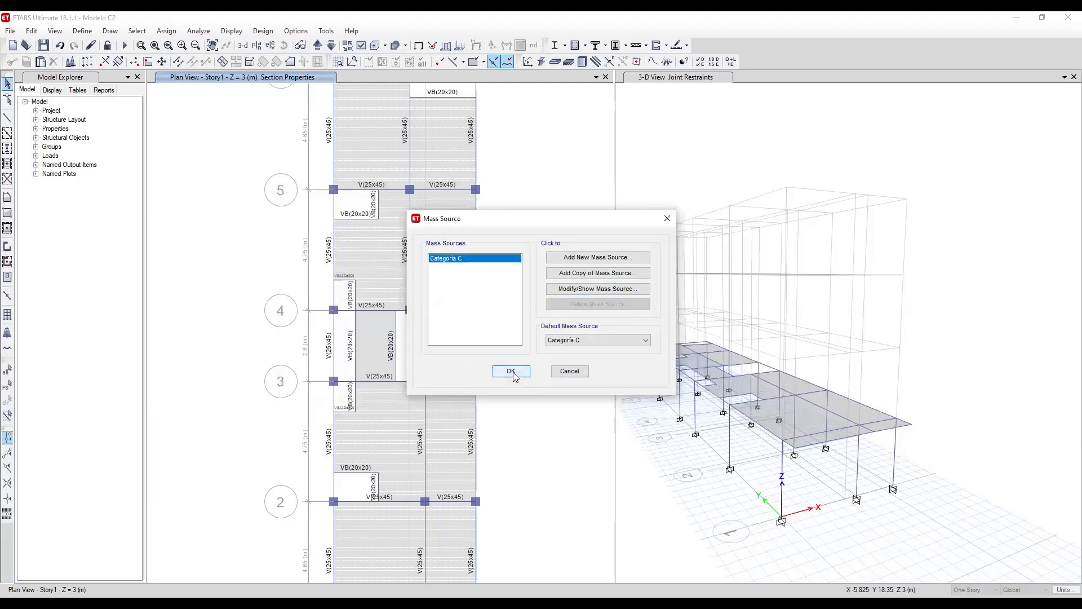
click(44, 46)
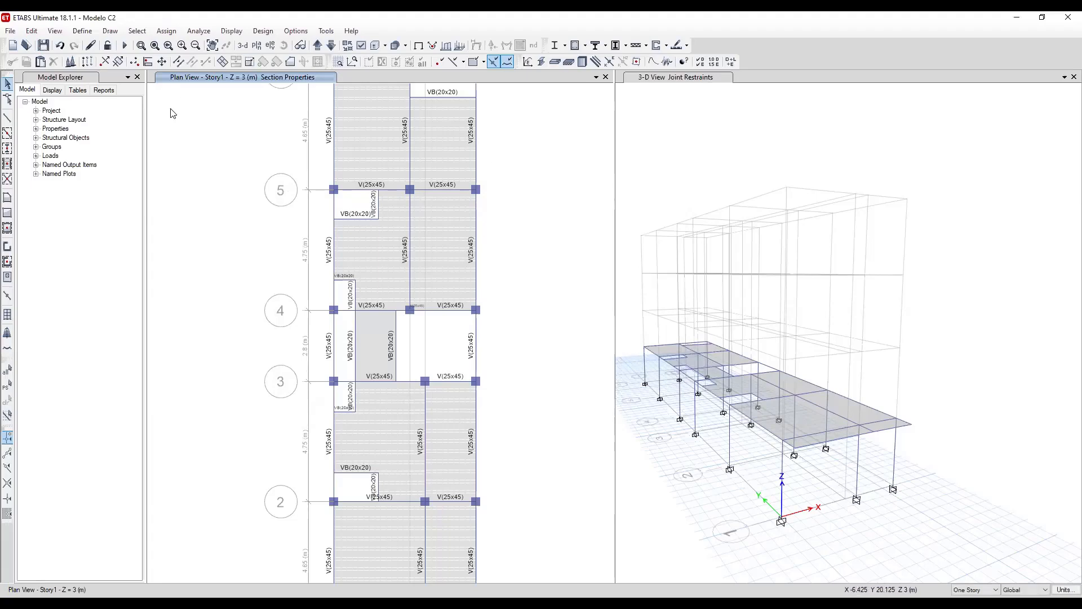
Examine how a response spectrum function of type From File is defined and its data file picked, and cancel the definition.
click(81, 33)
mouse_move(207, 201)
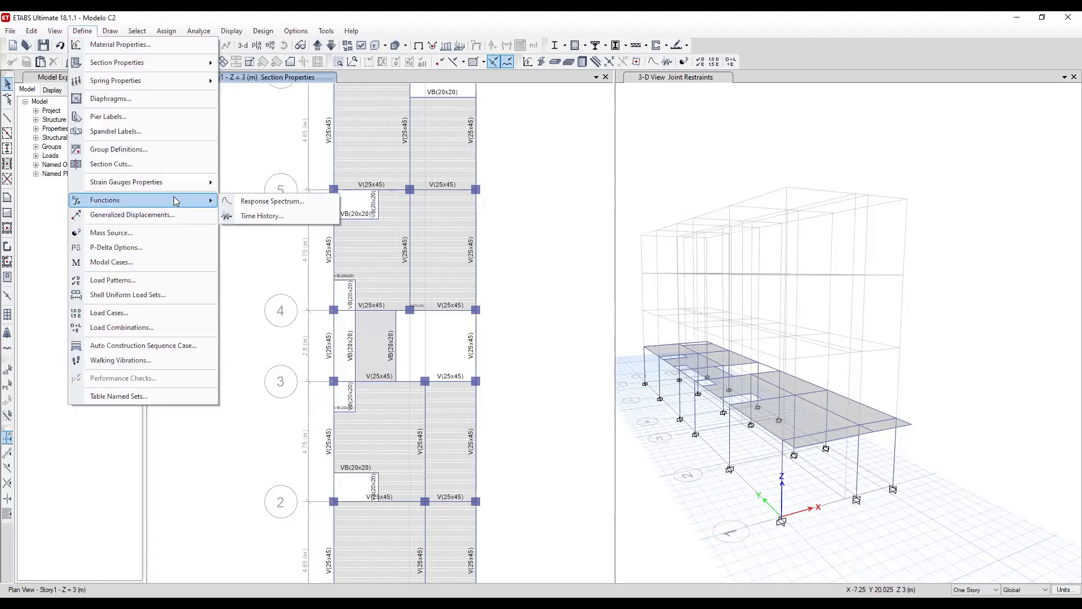
click(326, 202)
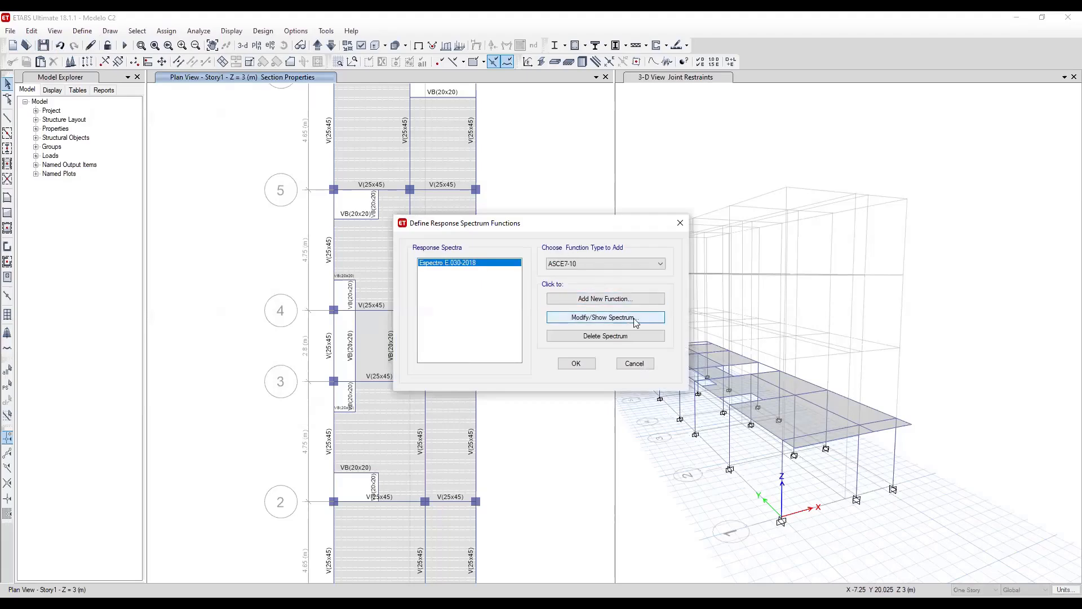
click(599, 264)
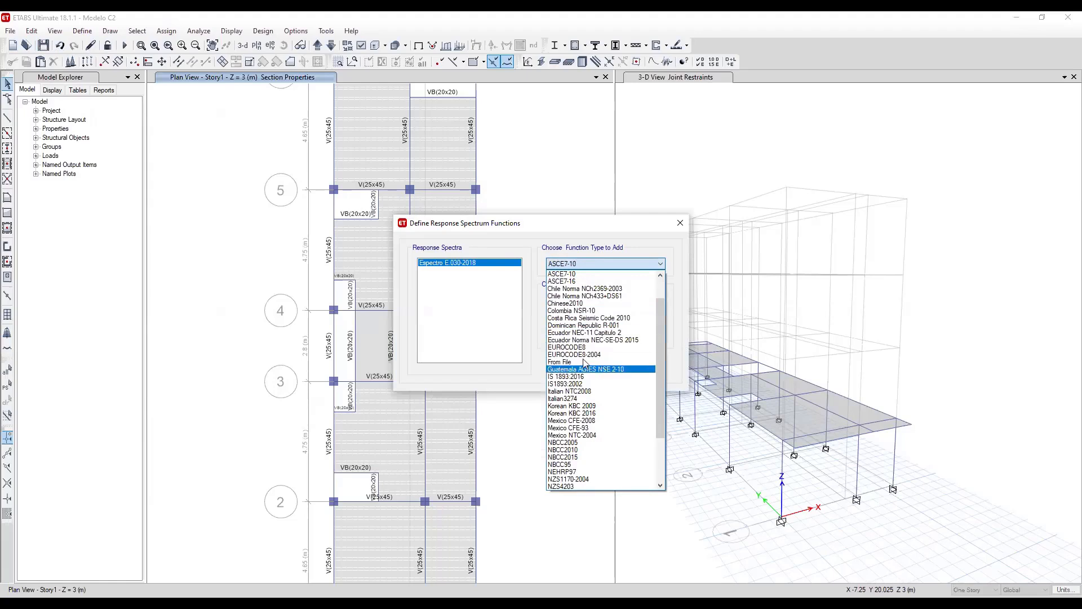
click(555, 363)
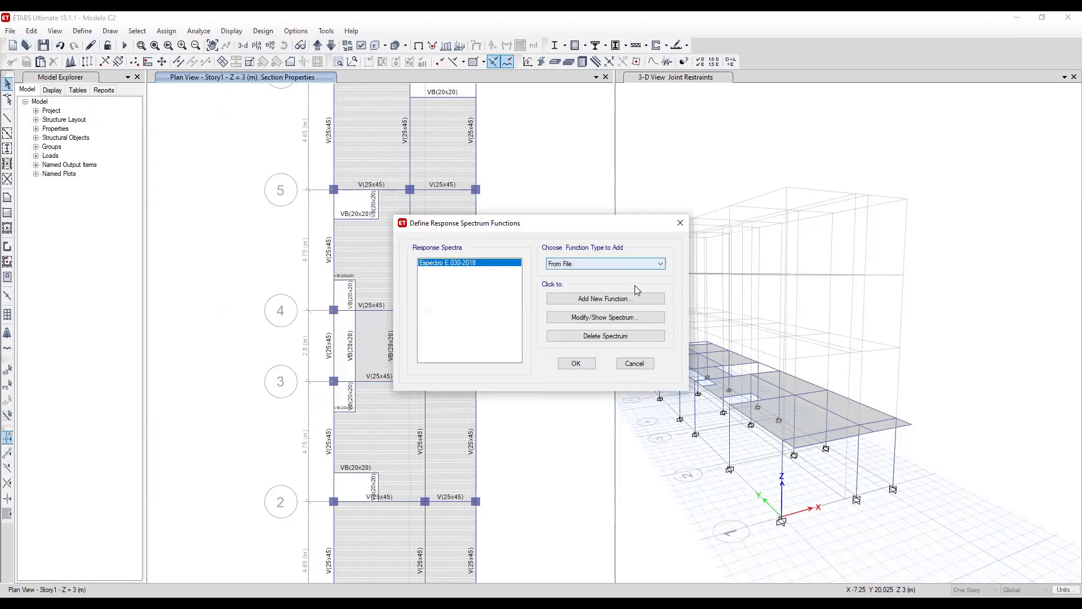
click(603, 299)
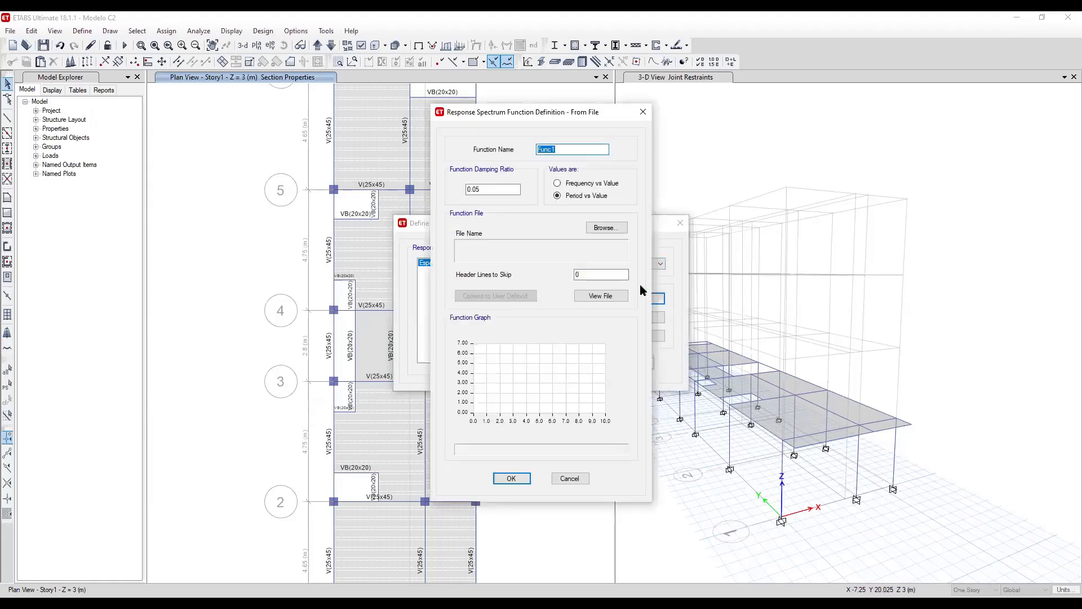
click(603, 235)
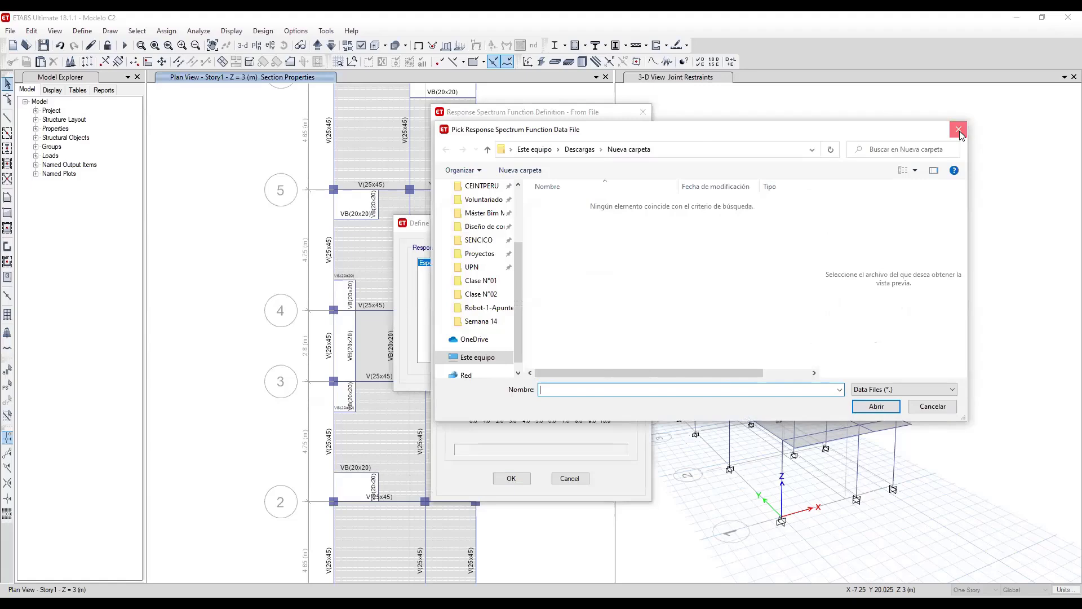
click(960, 131)
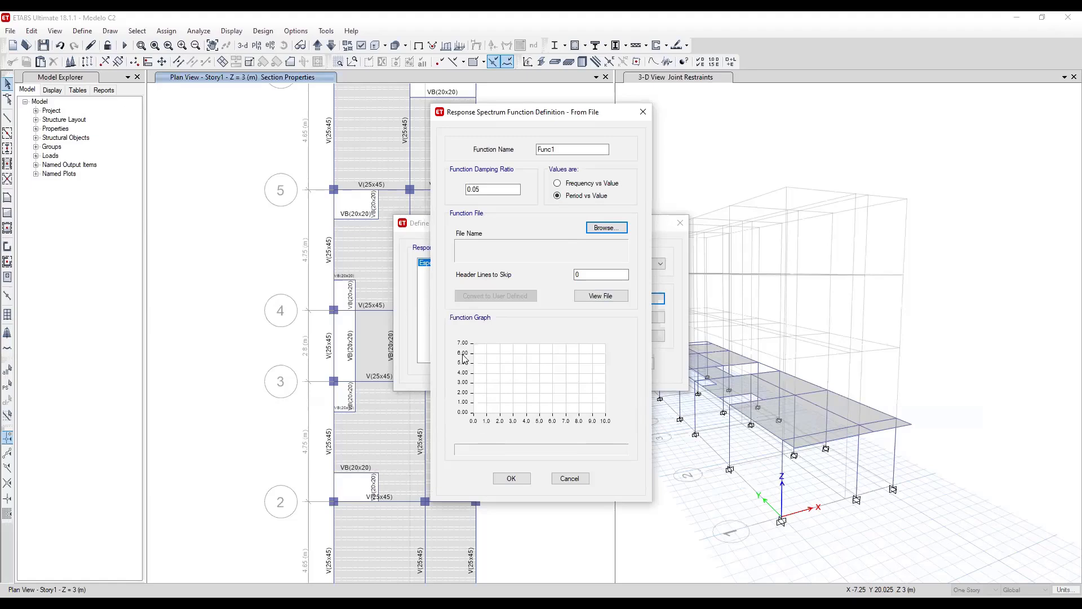
click(570, 479)
Start a new response spectrum function of type Peru NTE E.030 2014 and review its irregularity factors Ia and Ip.
click(609, 265)
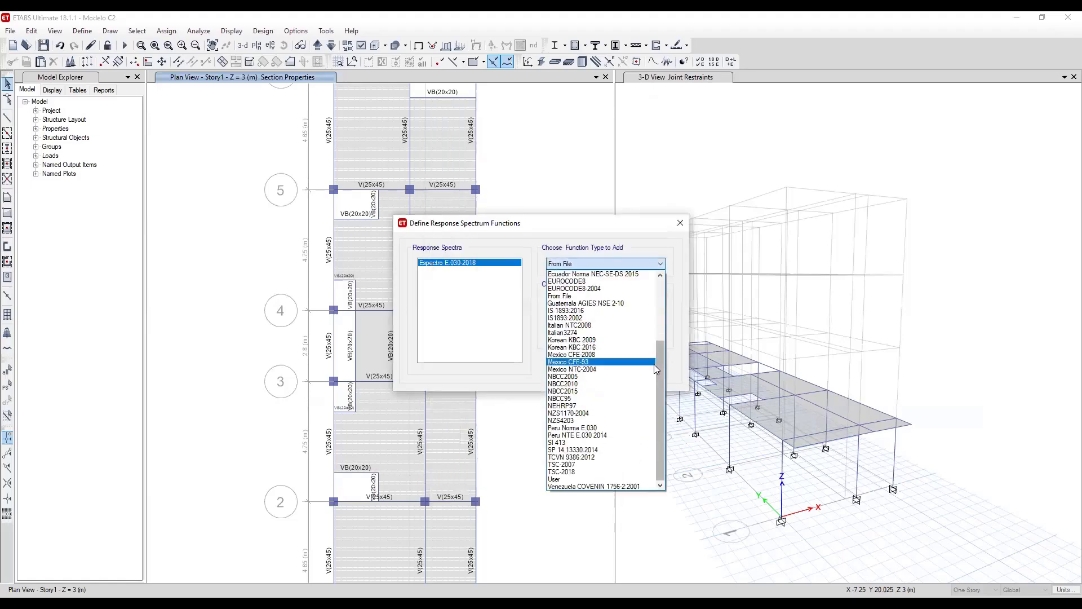
click(613, 435)
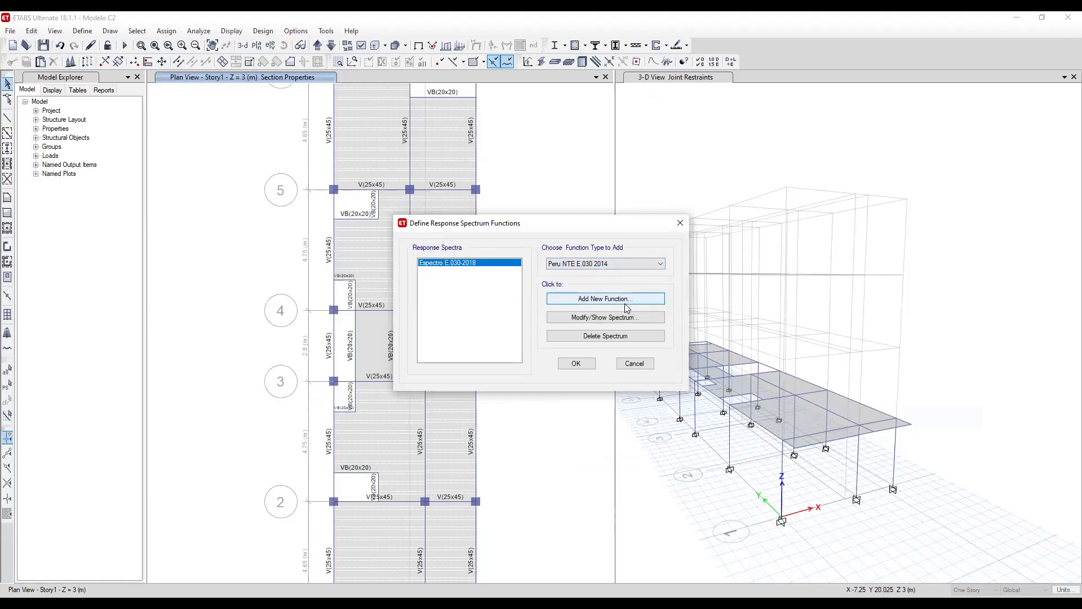
click(625, 298)
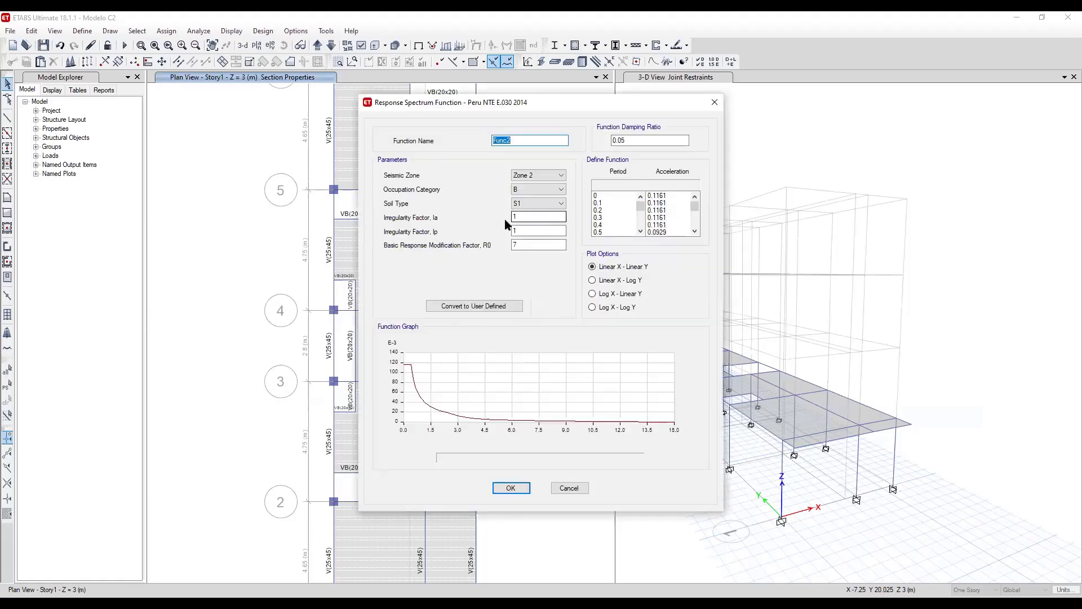
double_click(512, 217)
key(Tab)
key(Tab)
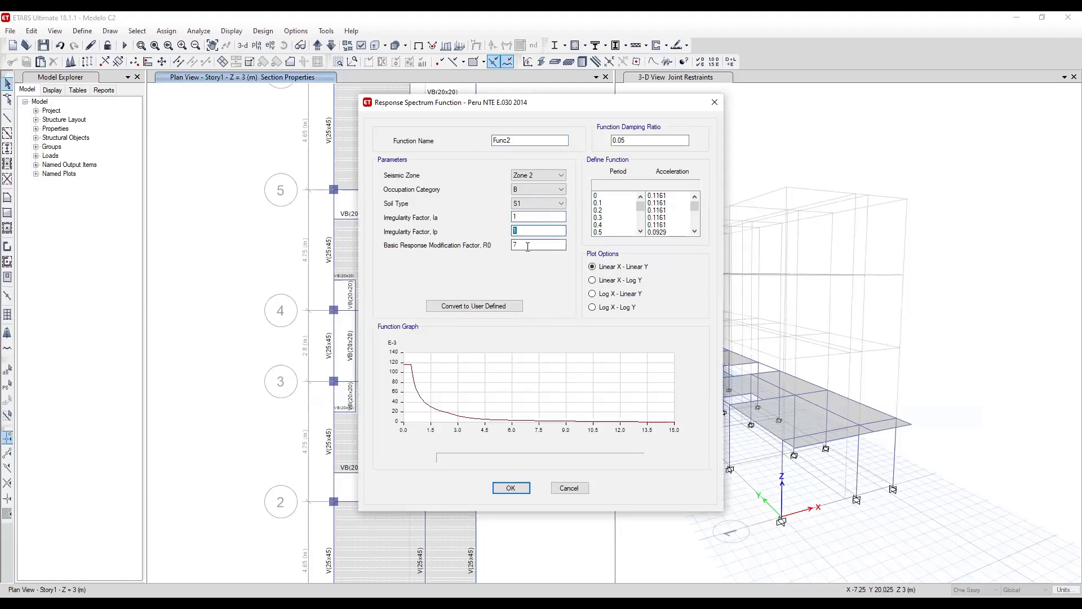
key(shift+Tab)
key(shift+Tab)
key(Tab)
key(Tab)
mouse_move(518, 232)
mouse_down()
mouse_move(500, 234)
mouse_move(510, 218)
mouse_up()
Set the Peru NTE E.030 2014 function's seismic zone to Zone 4, occupation category to C and soil type to S2.
click(539, 176)
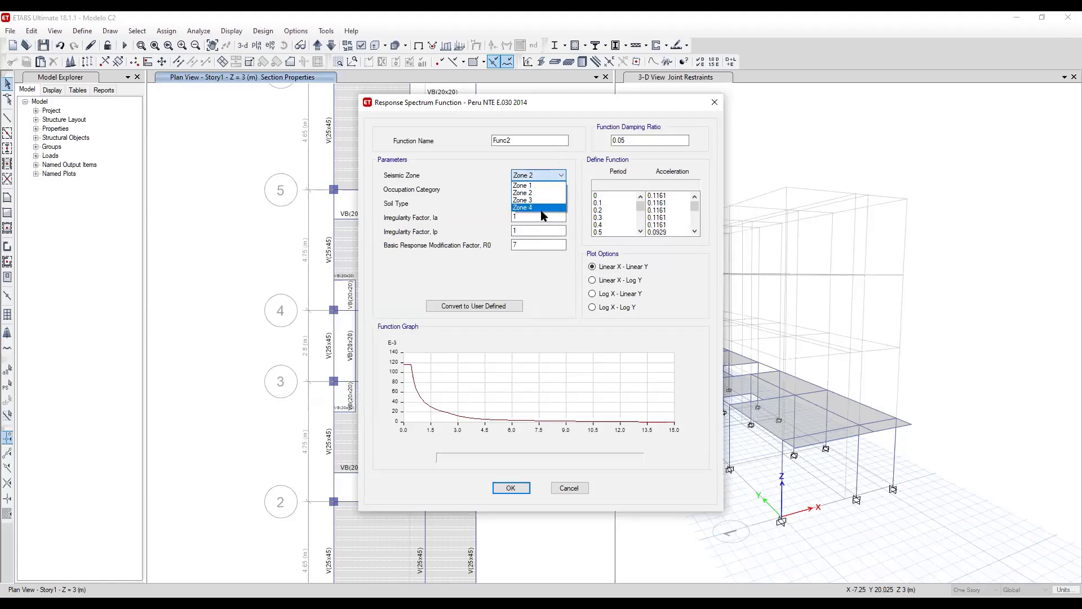
click(524, 207)
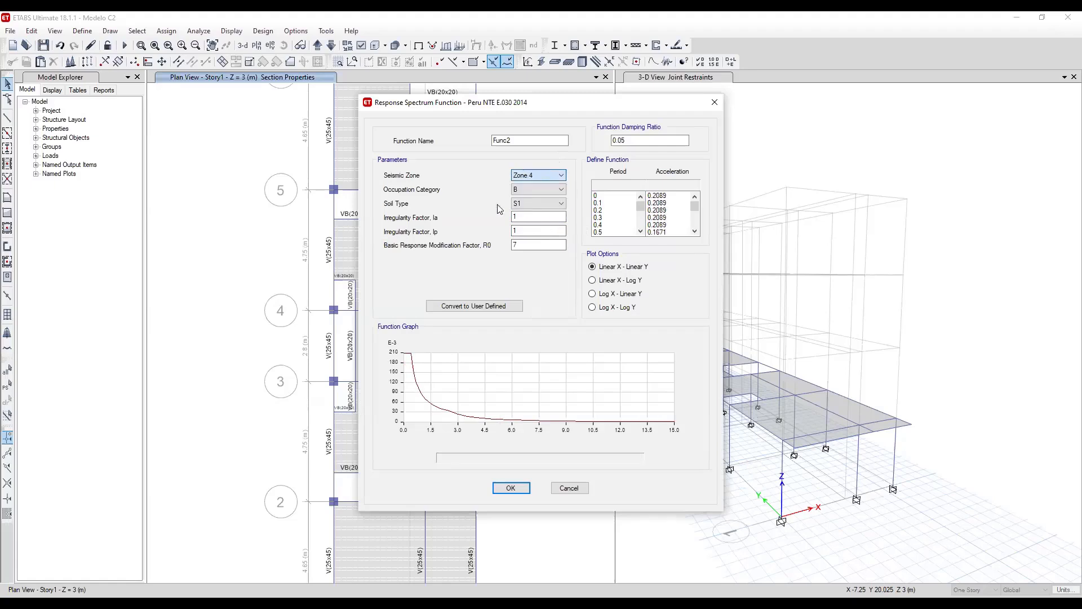
click(539, 190)
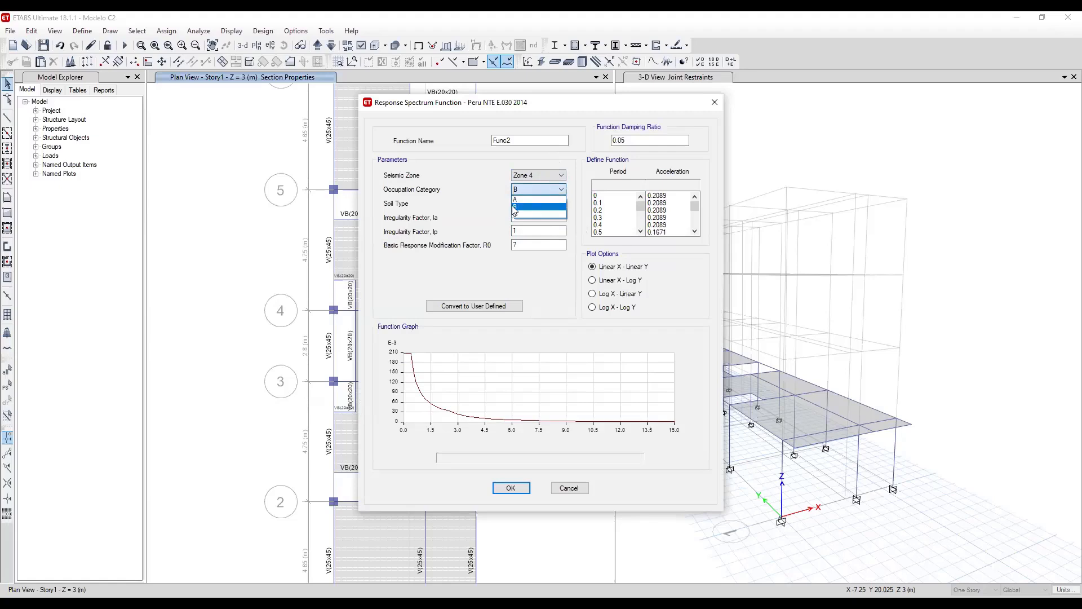
click(525, 214)
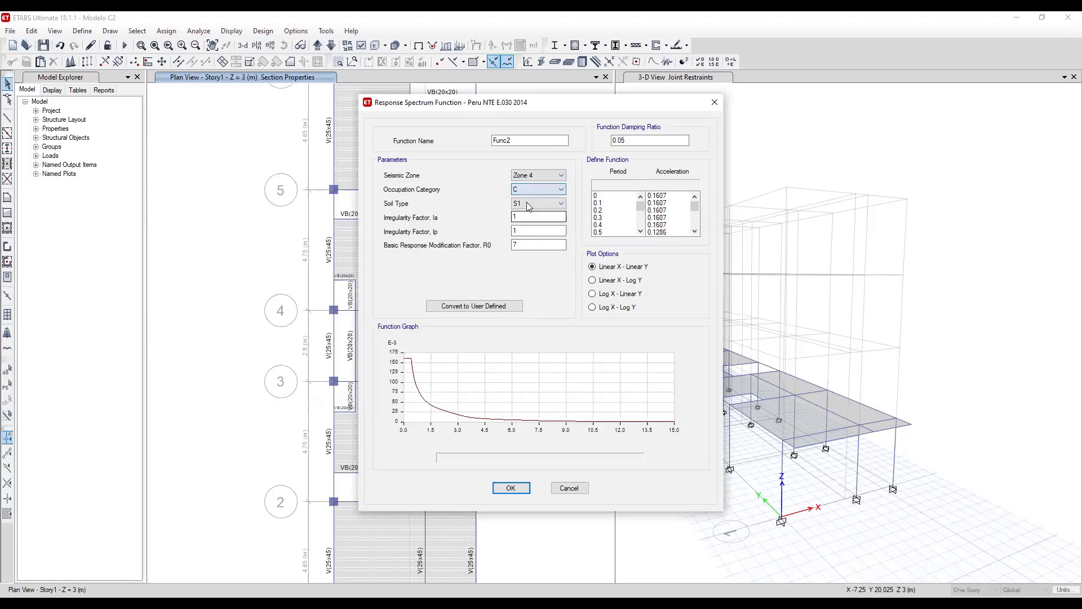
click(538, 204)
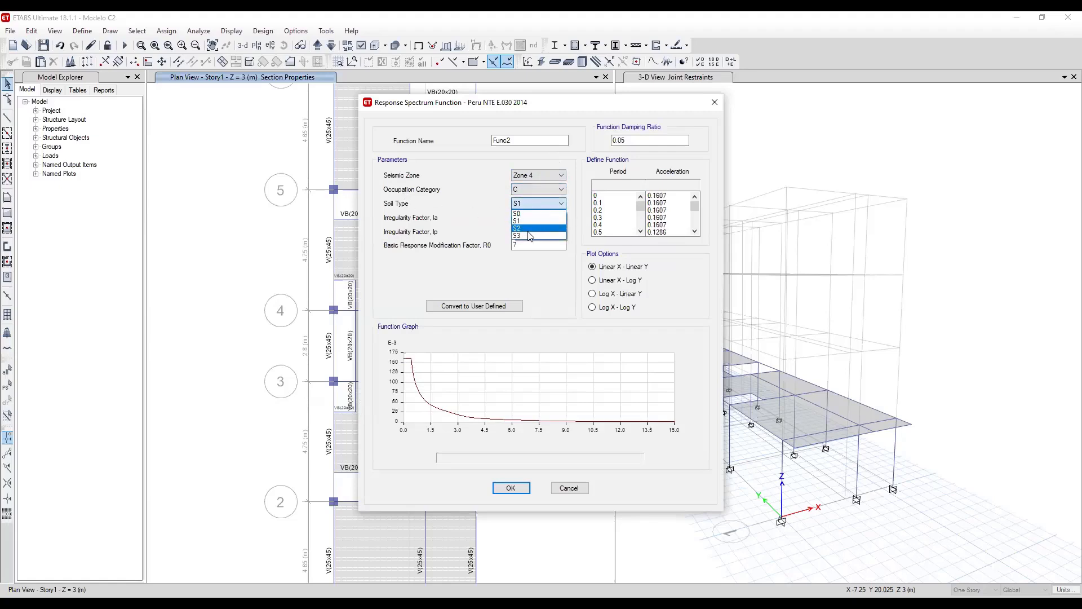
click(530, 229)
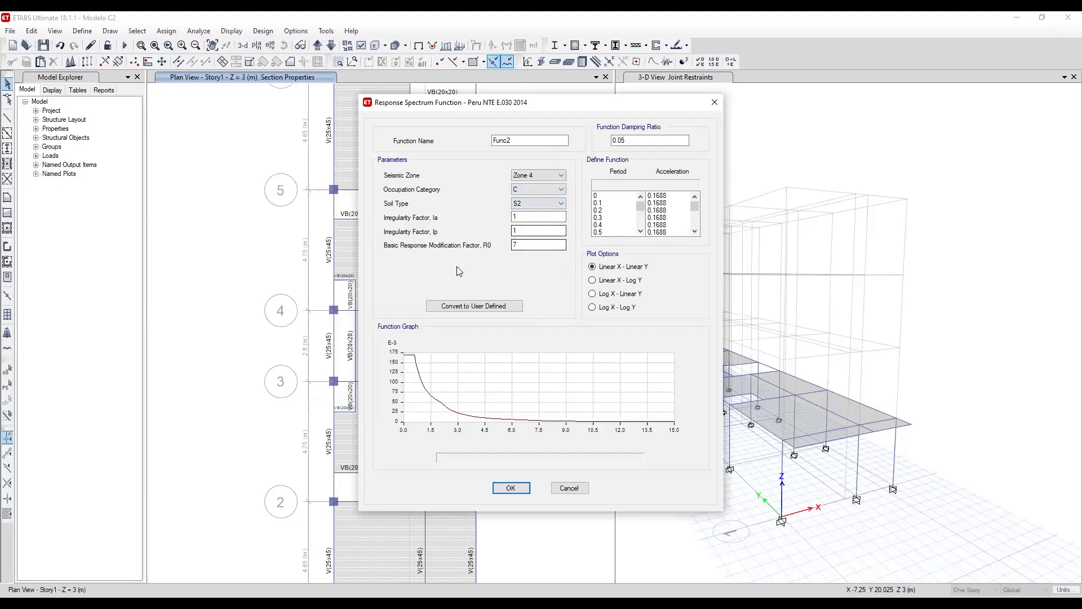
Set the spectrum function's basic response modification factor R0 to 8.
drag(516, 215, 496, 228)
drag(518, 245, 509, 263)
text(8)
click(558, 231)
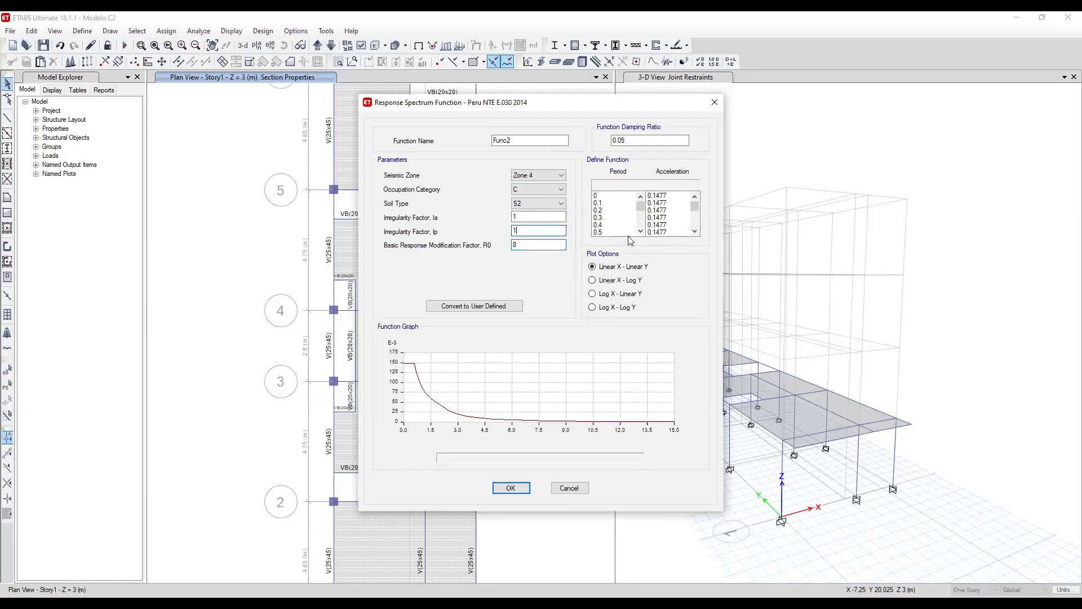
Examine the function's acceleration values across its periods, cancel the new function and close the response spectrum definitions.
click(665, 195)
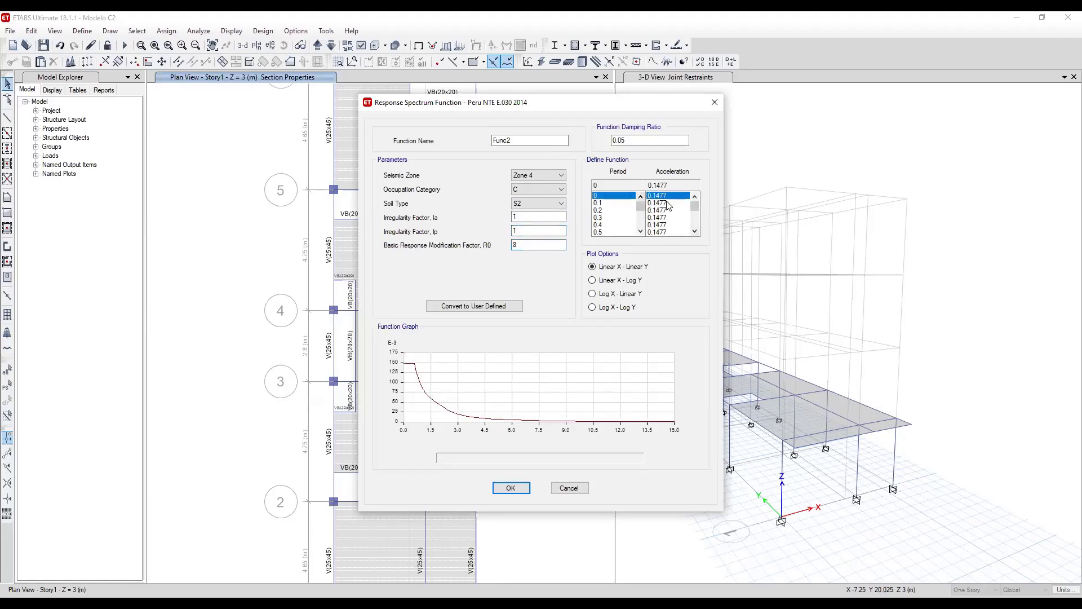
click(667, 203)
click(667, 210)
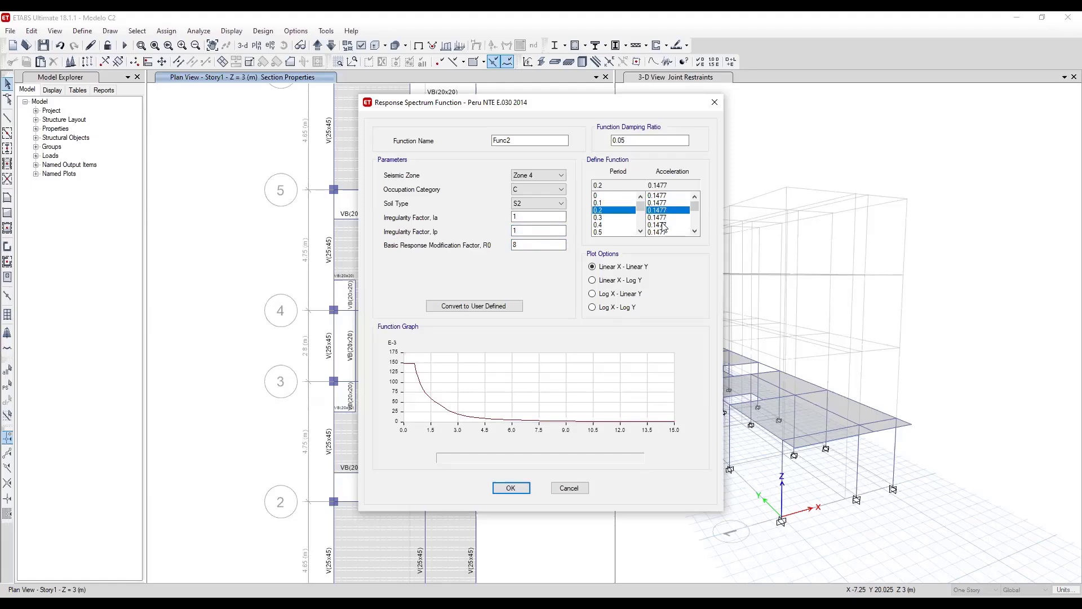
click(661, 218)
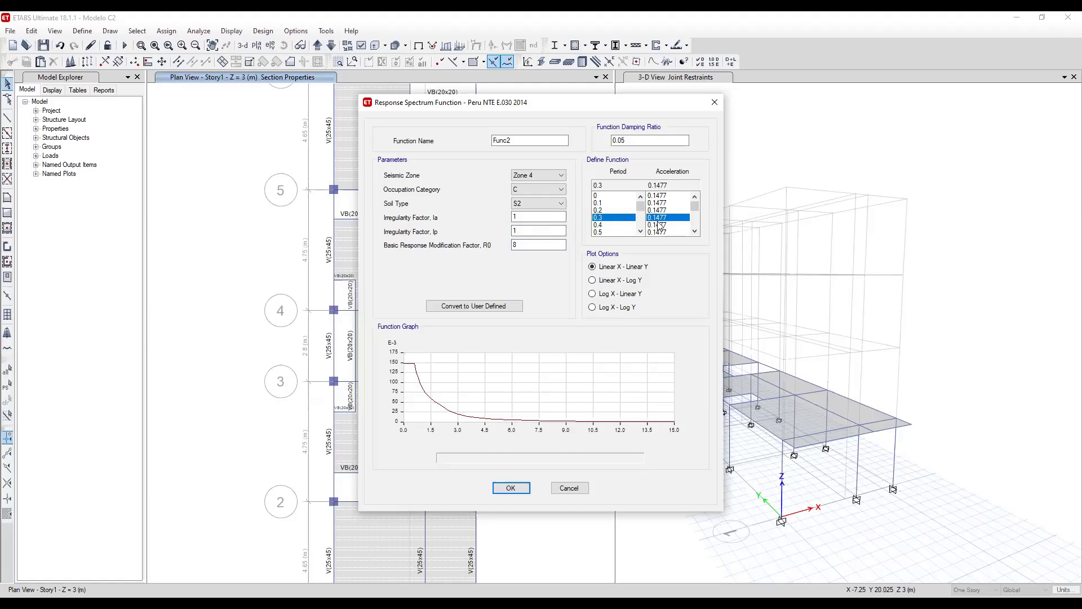
click(695, 229)
click(695, 229)
click(695, 228)
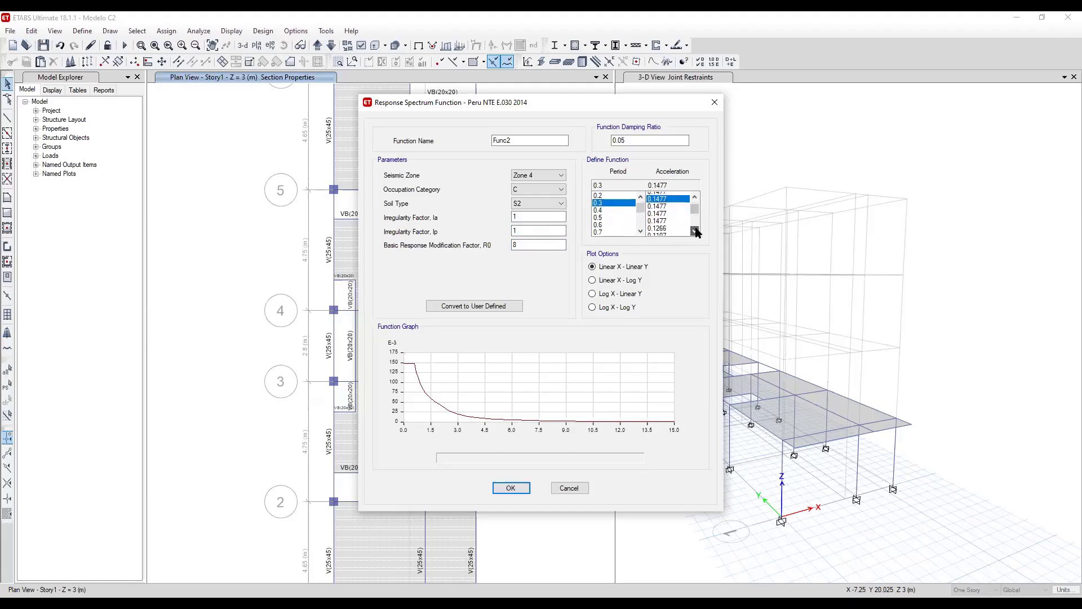
click(606, 217)
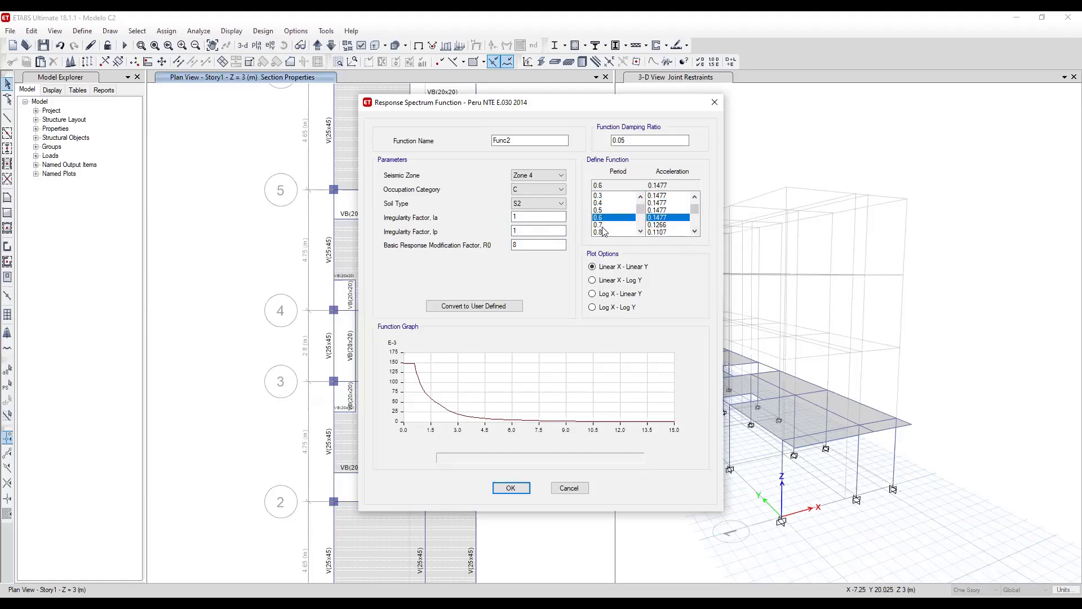
click(656, 226)
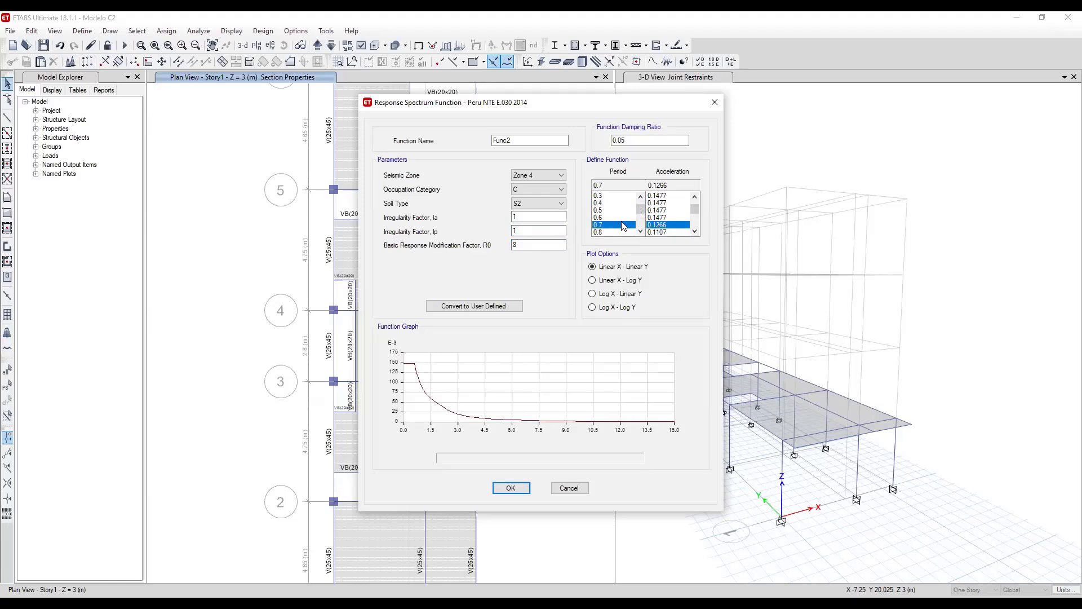
click(695, 231)
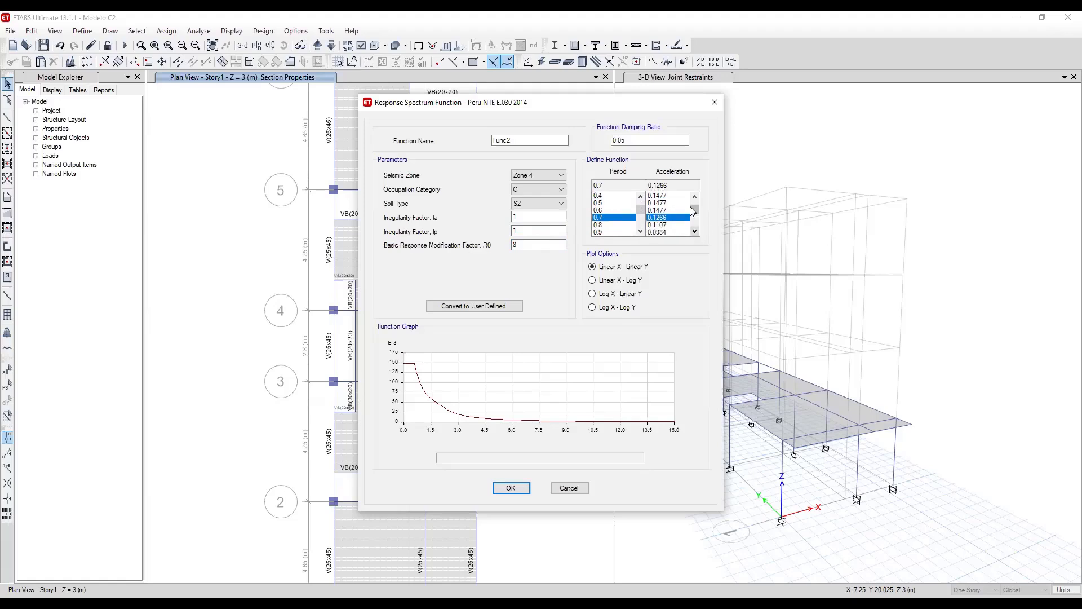
drag(694, 207, 694, 189)
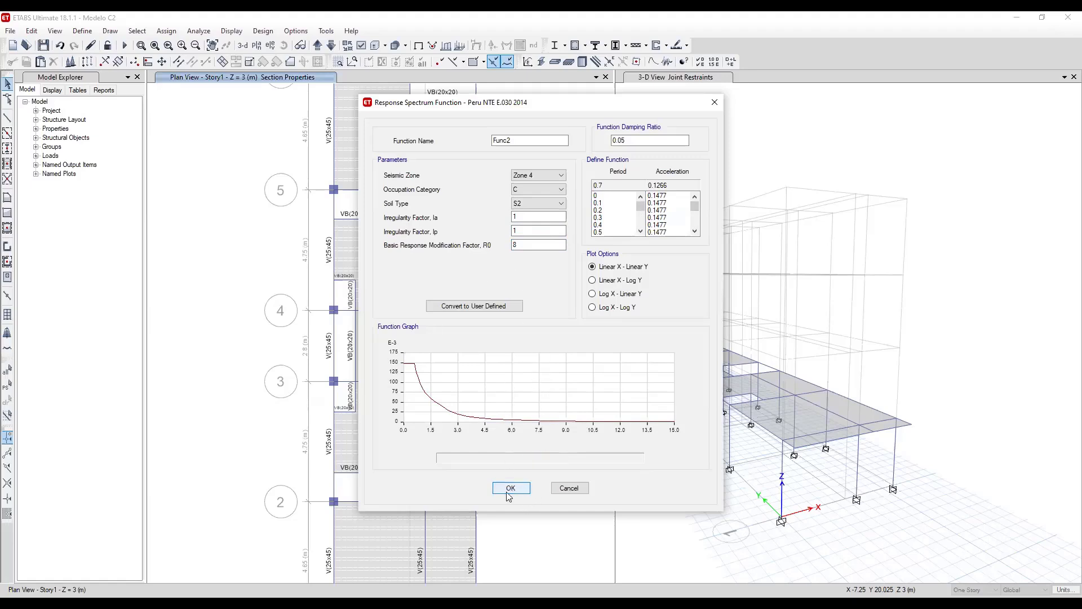
click(568, 488)
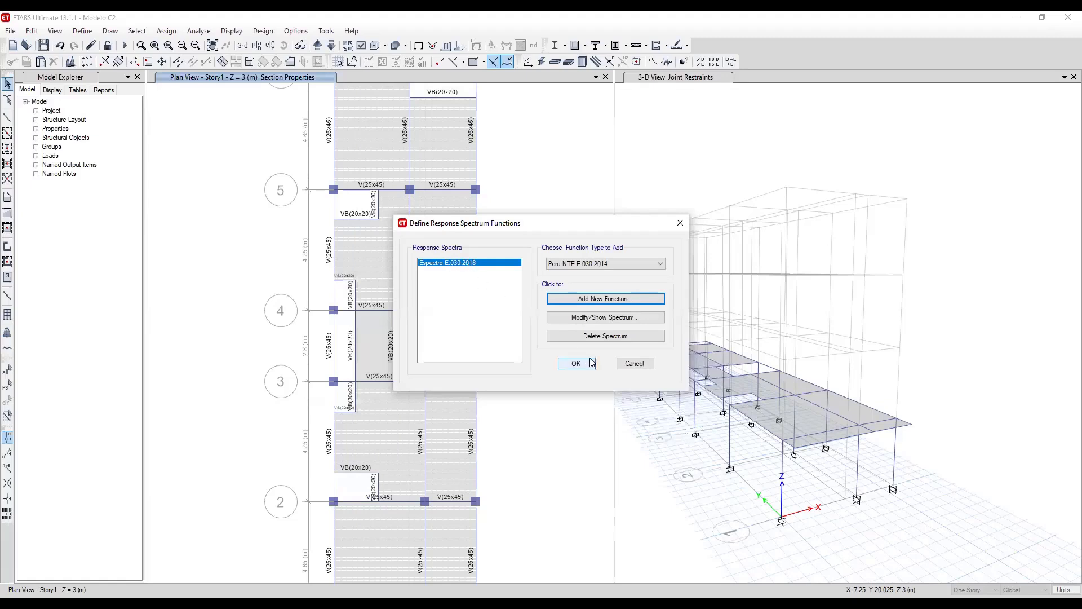
click(590, 367)
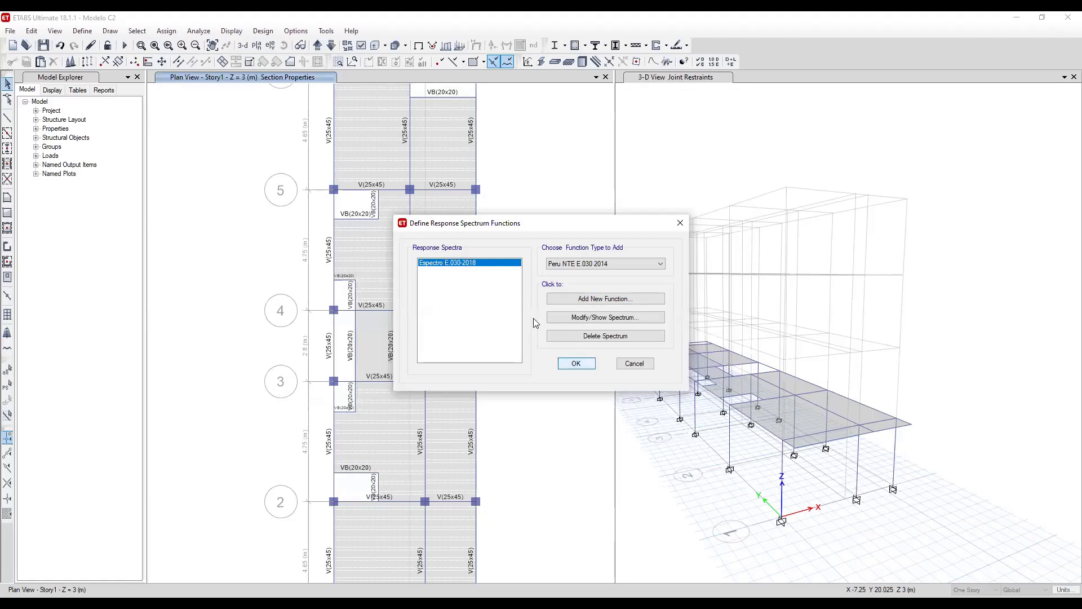
Review the load pattern multipliers and options of the Categoría C mass source, and close it without changes.
click(82, 31)
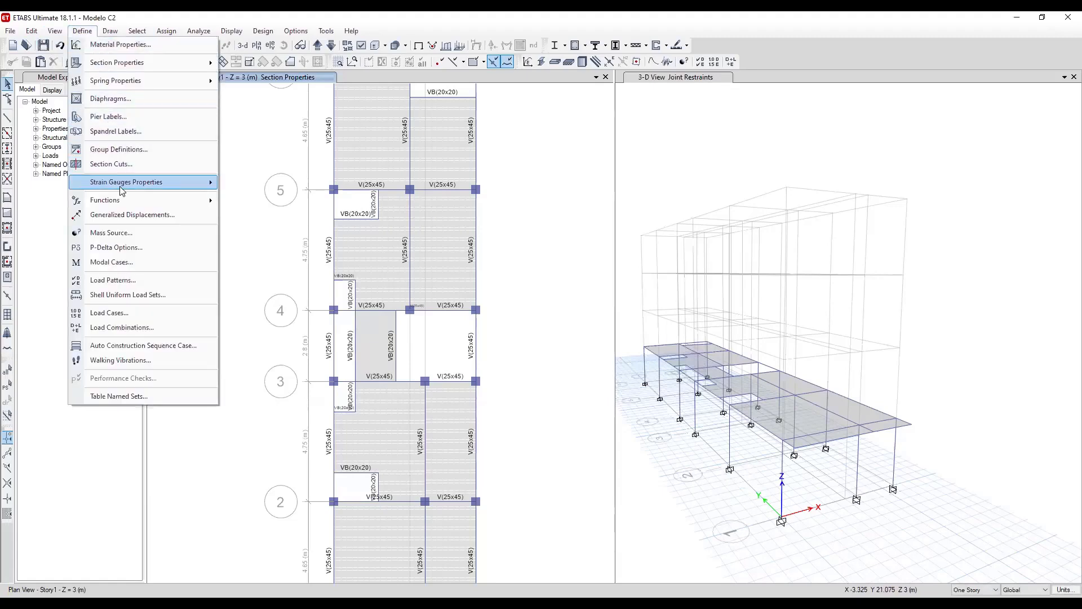
click(110, 232)
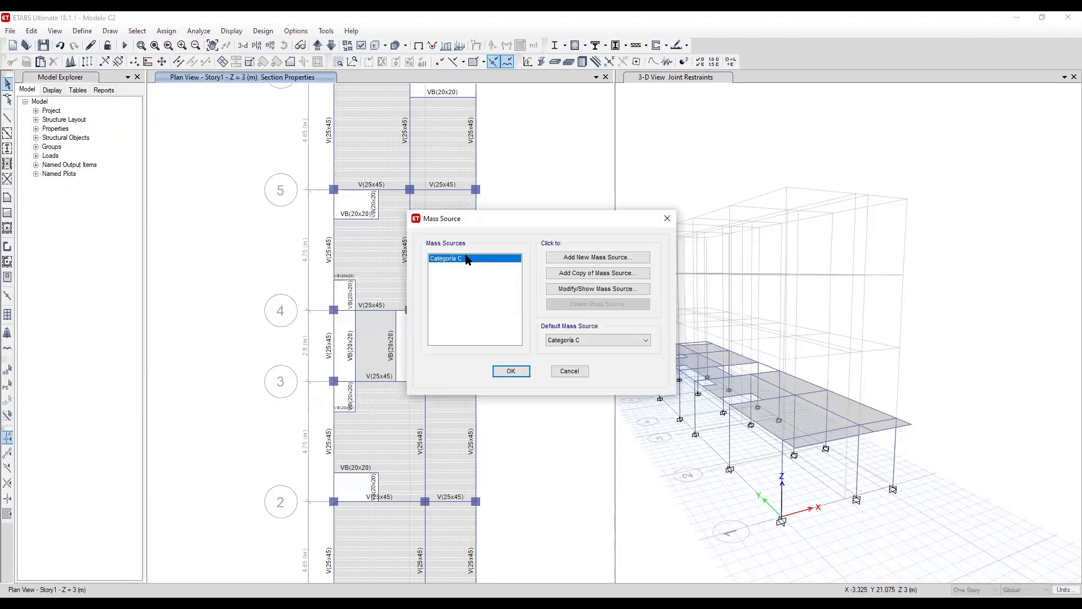
click(561, 289)
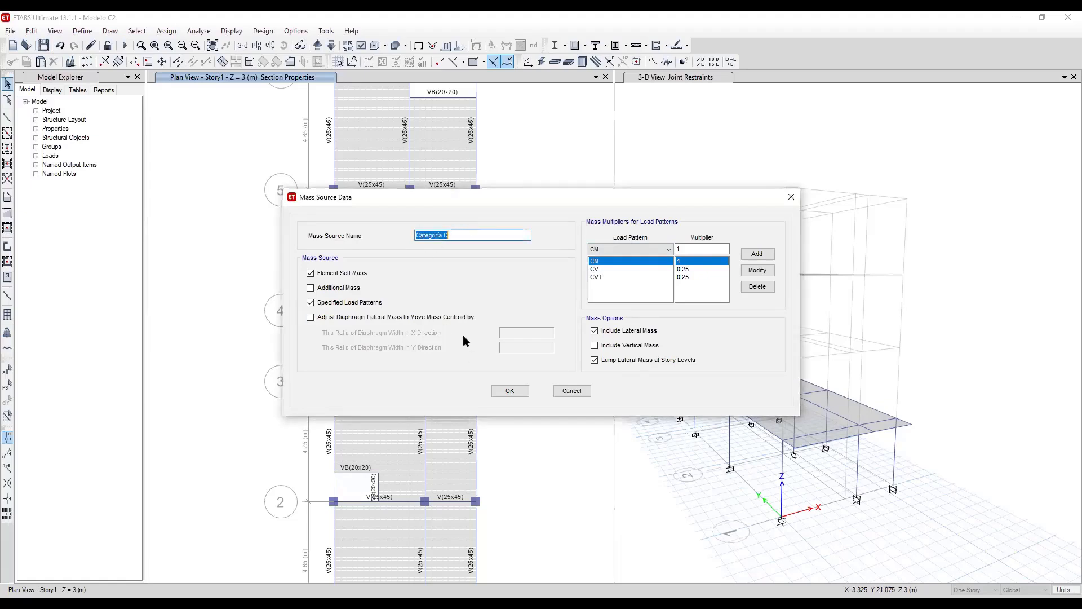
click(790, 198)
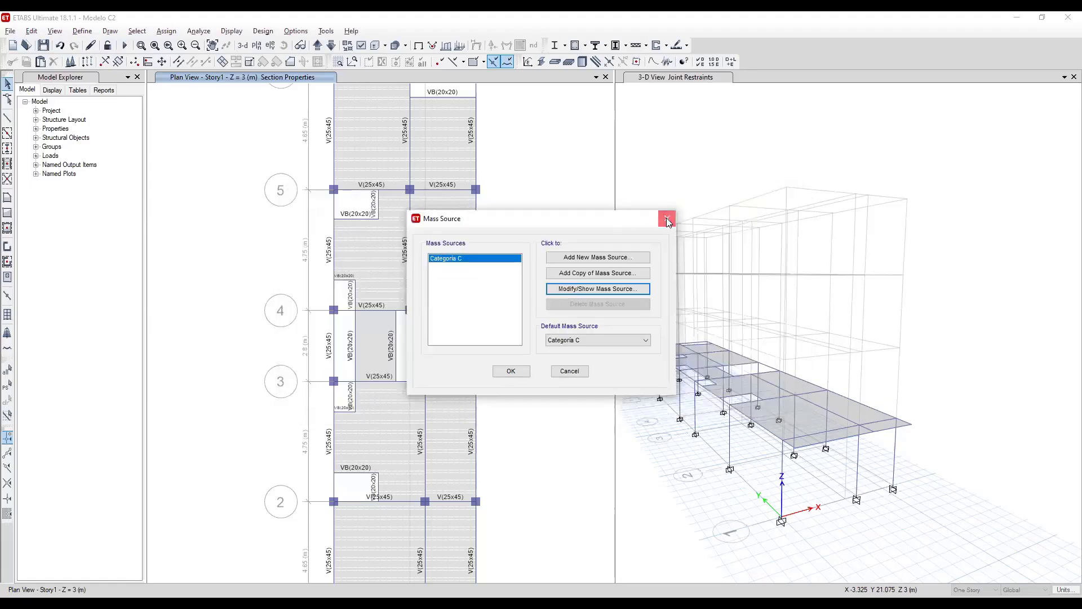
click(667, 218)
Open load case SD(X) for editing and keep Response Spectrum as its load case type.
click(82, 31)
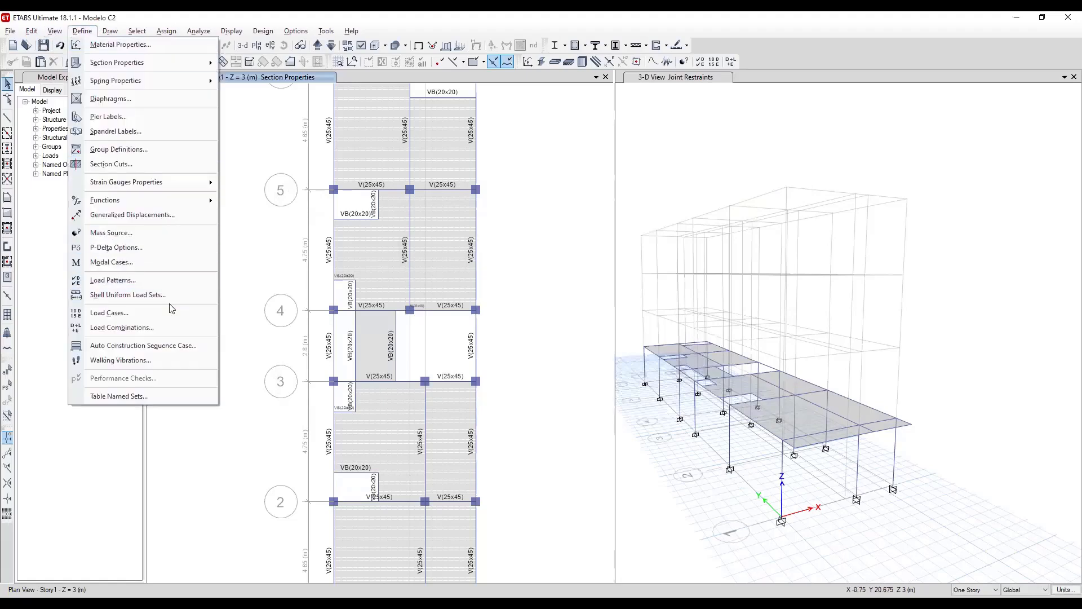
click(104, 310)
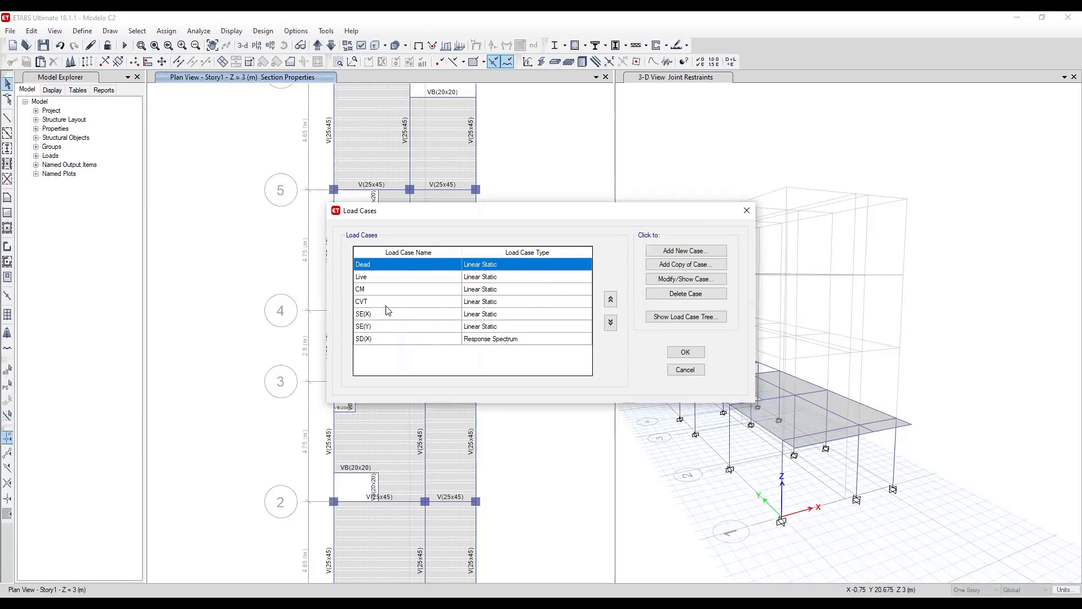
click(379, 340)
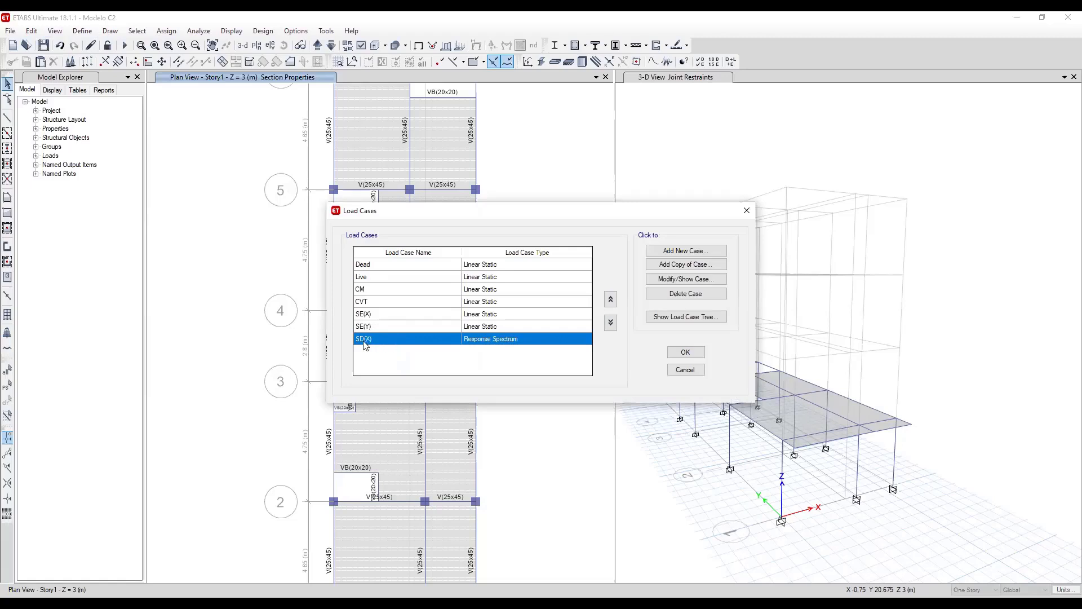
click(681, 279)
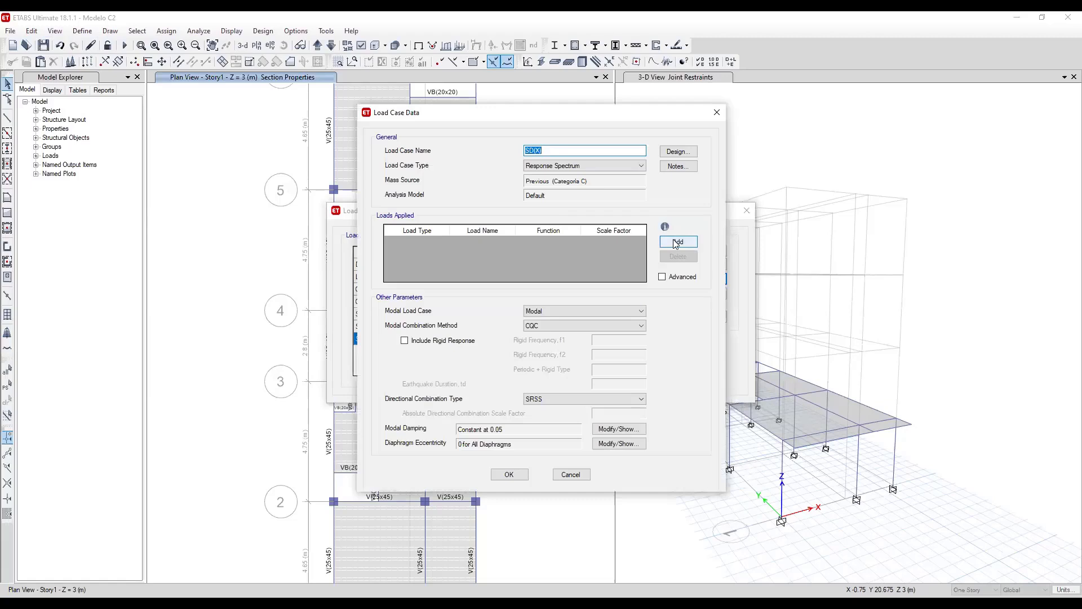
click(595, 166)
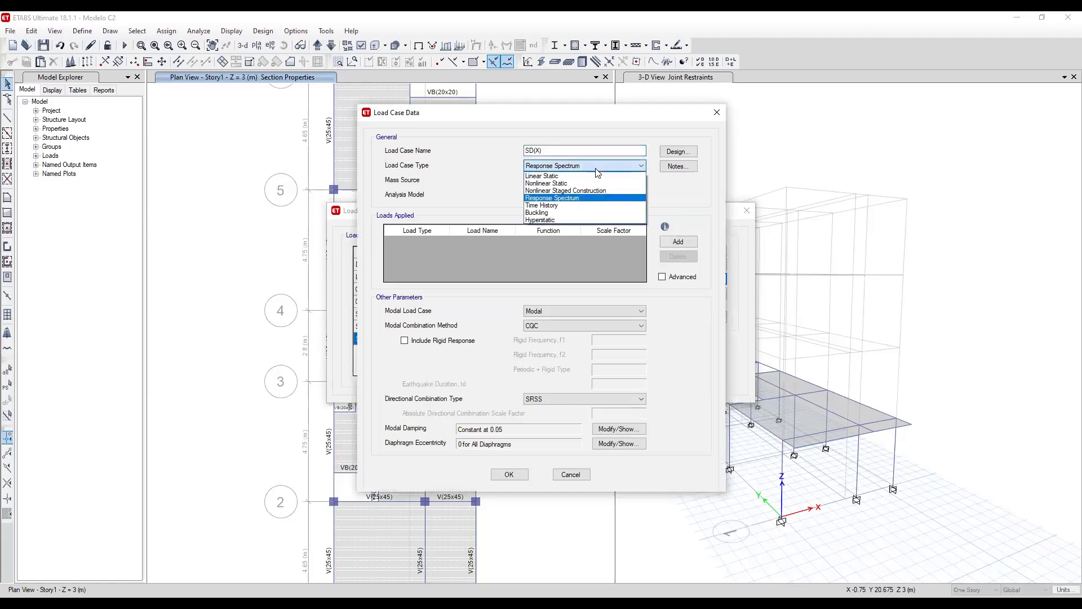
click(581, 198)
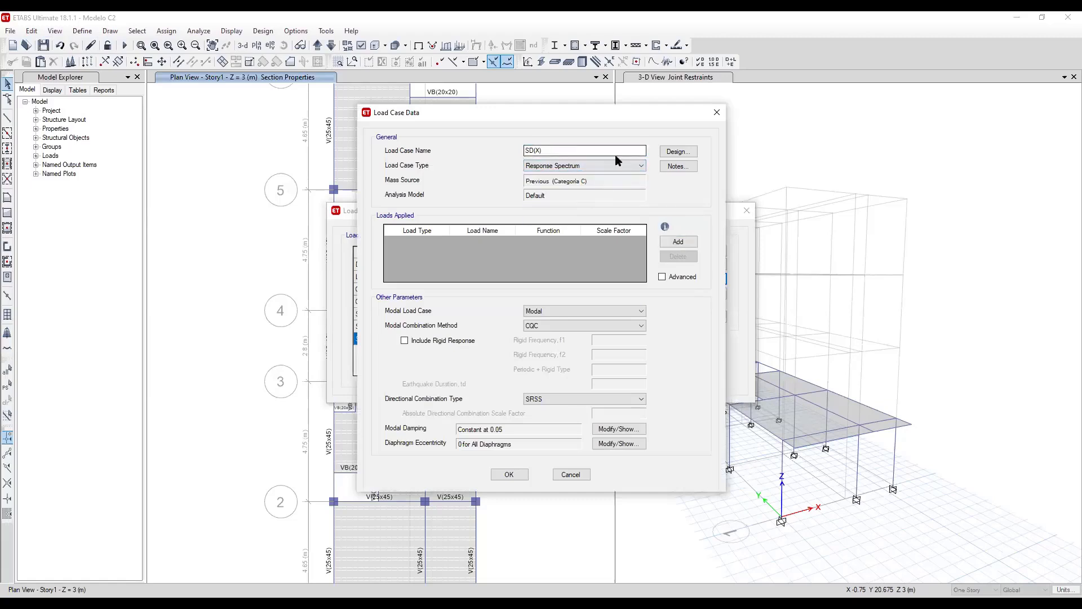
Add an Acceleration load in direction U1 to SD(X), using the spectrum function Espectro E.030-2018.
click(680, 242)
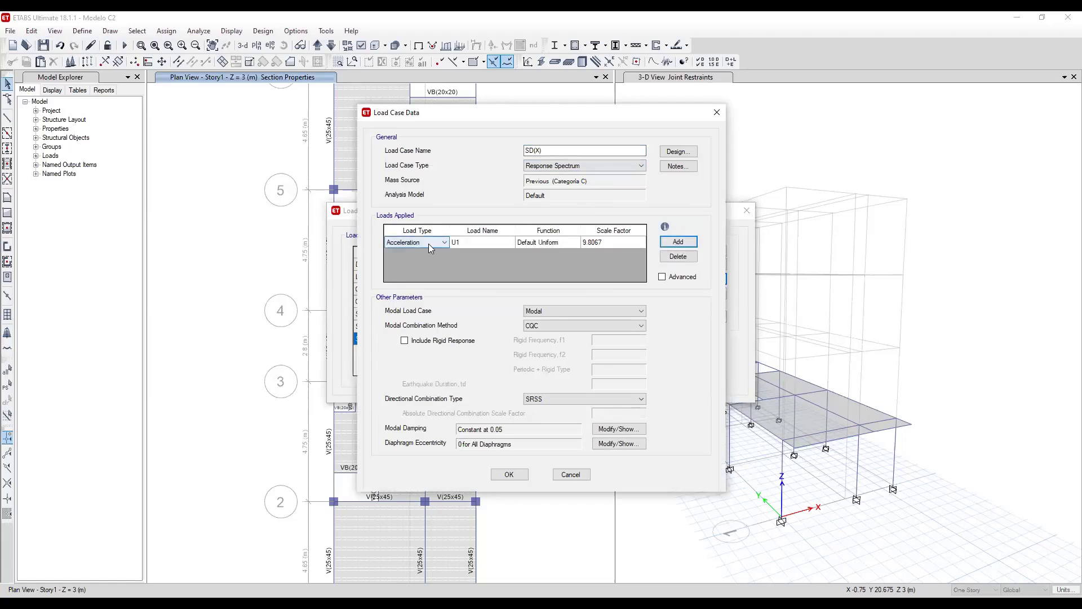
click(473, 242)
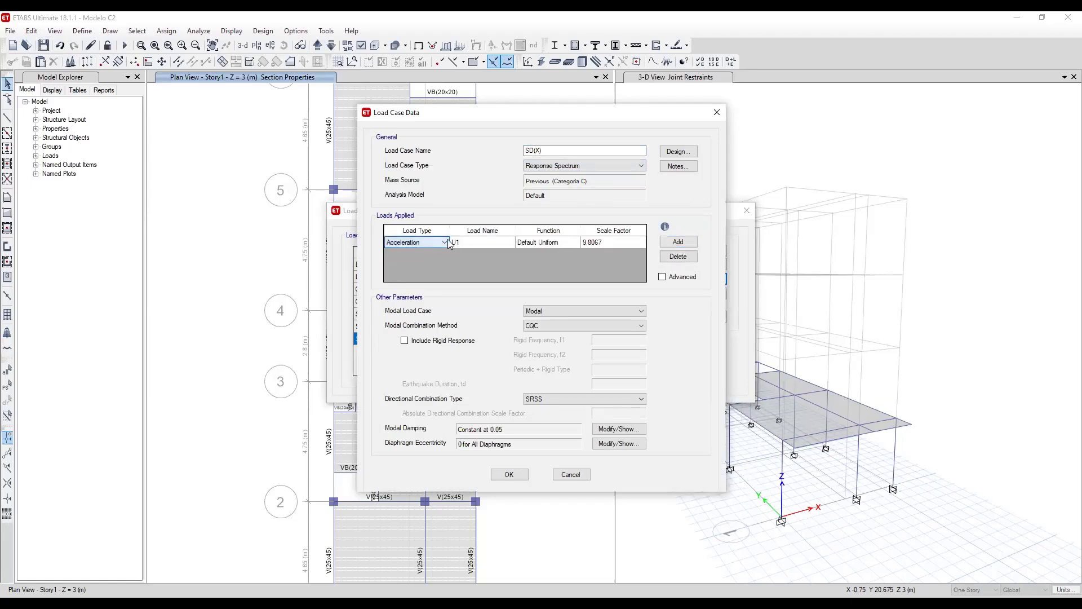
click(501, 242)
click(500, 240)
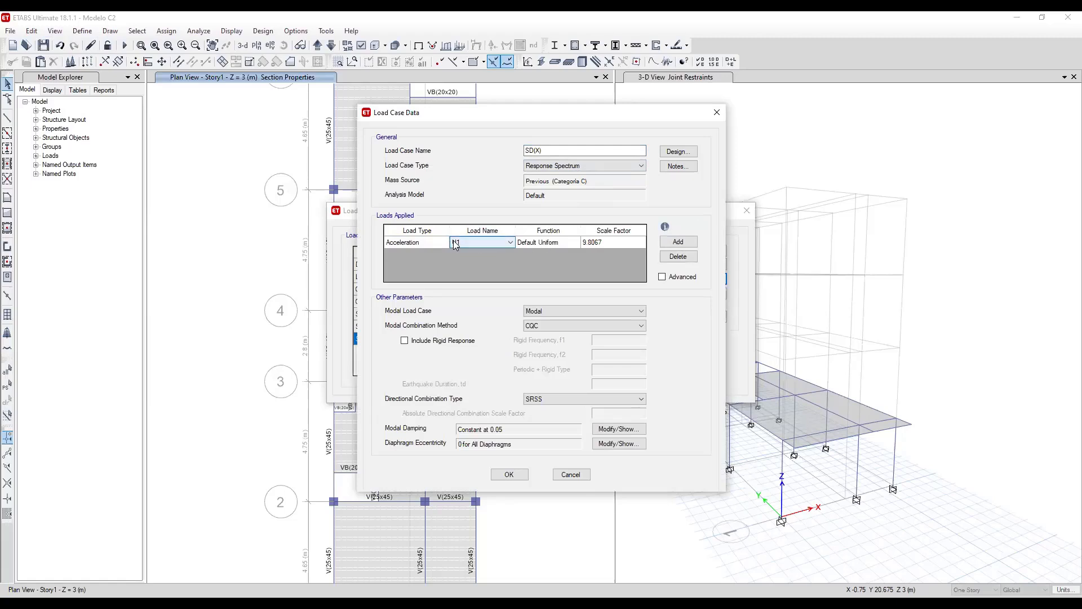
click(567, 244)
click(567, 245)
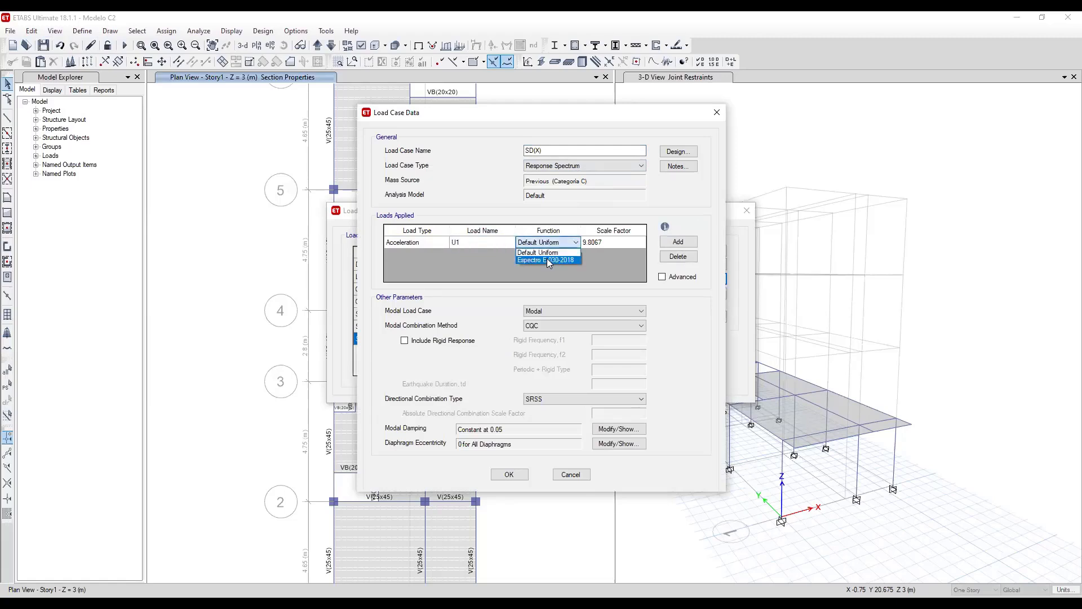
click(544, 260)
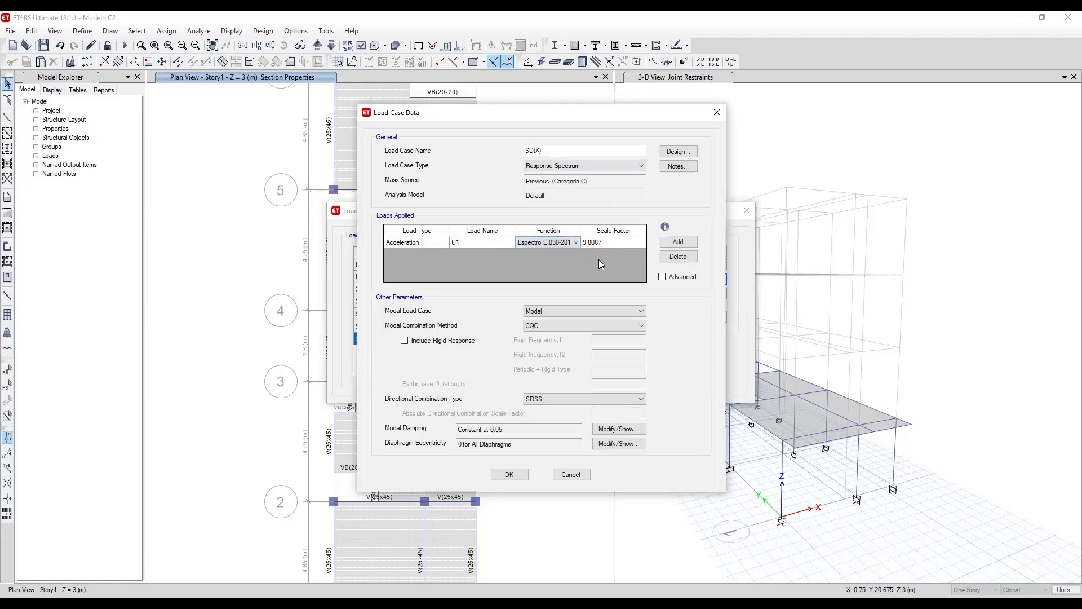
Check the U1 load's scale factor and keep CQC as the modal combination method.
click(606, 243)
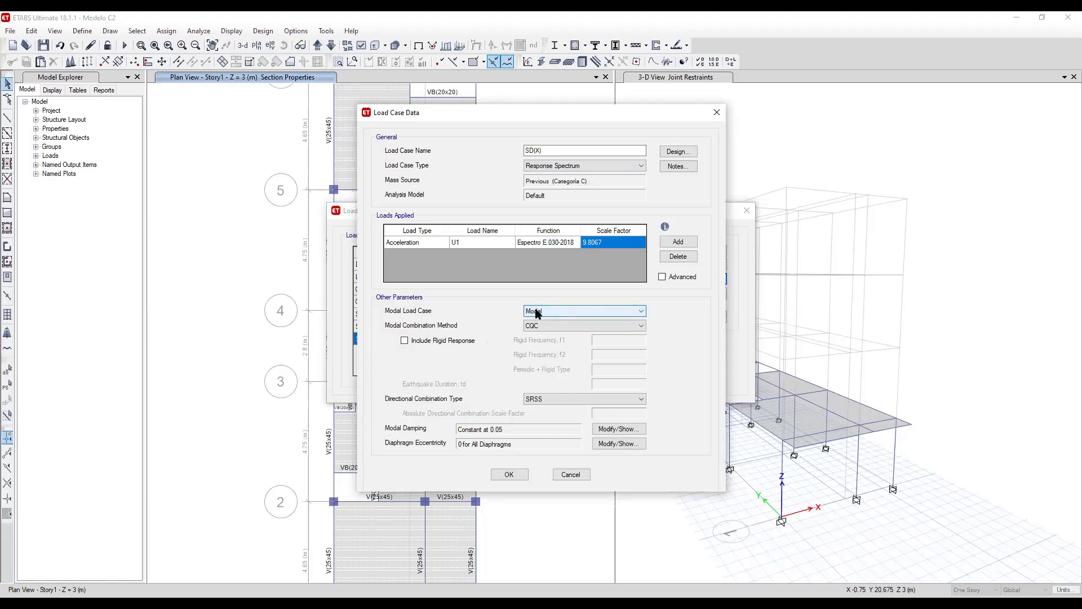
click(544, 326)
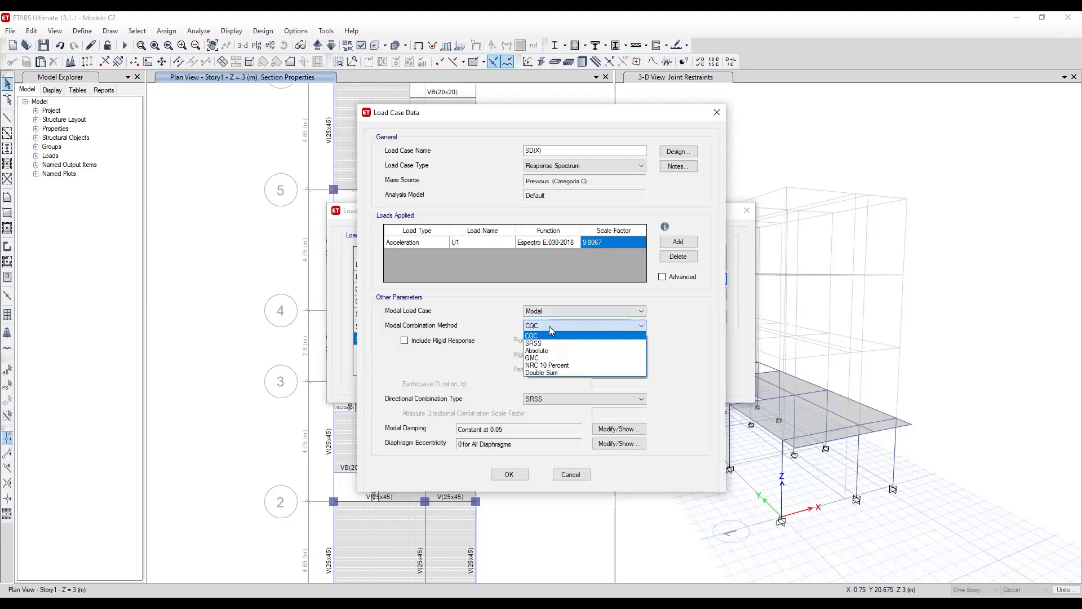
click(550, 326)
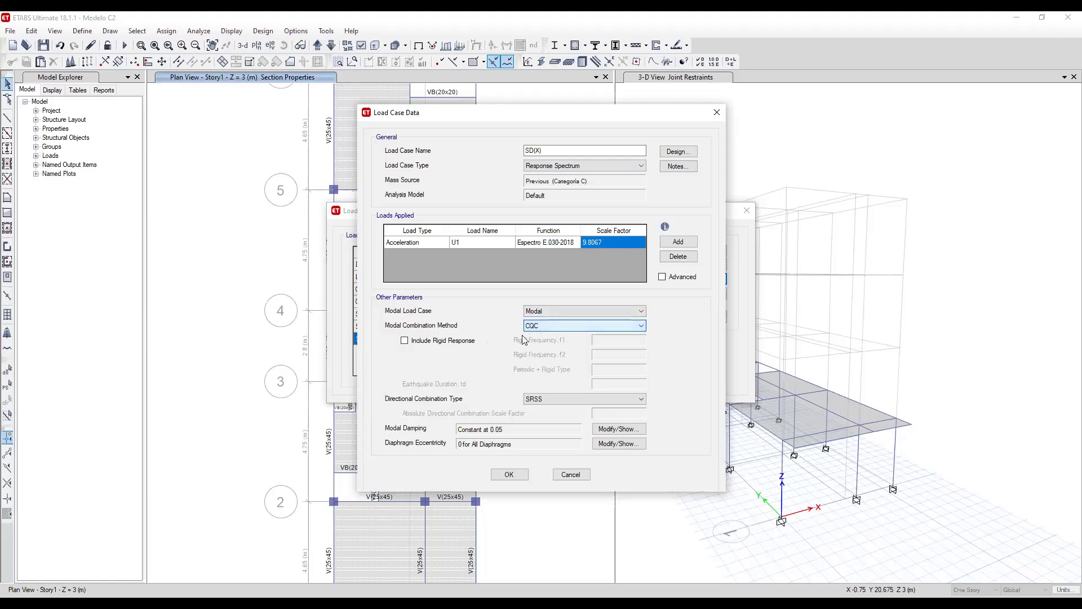
Check the directional combination type options for load case SD(X) and keep SRSS.
click(547, 400)
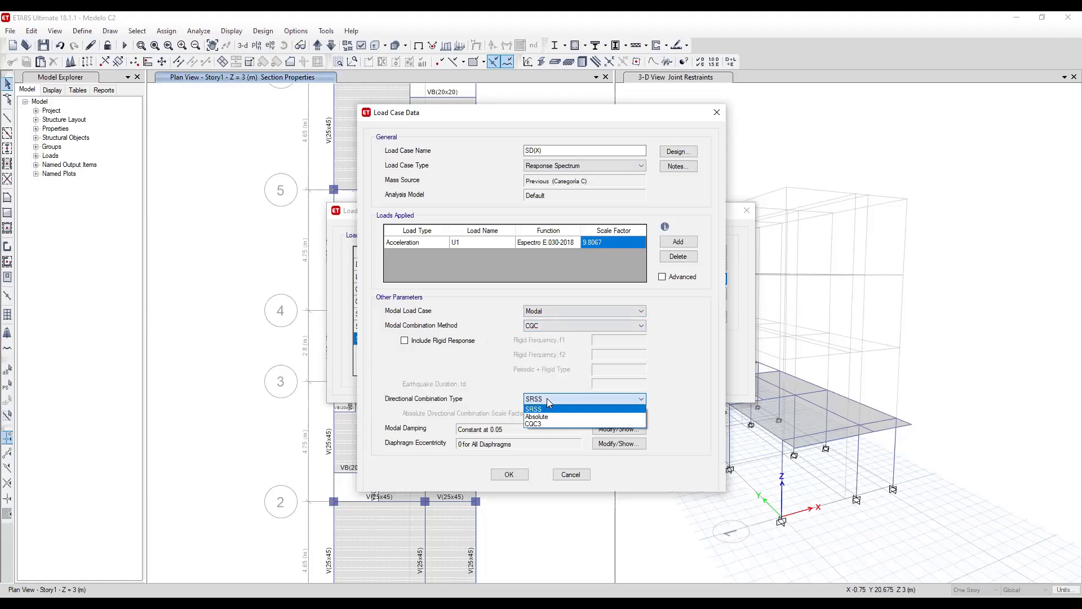
click(547, 398)
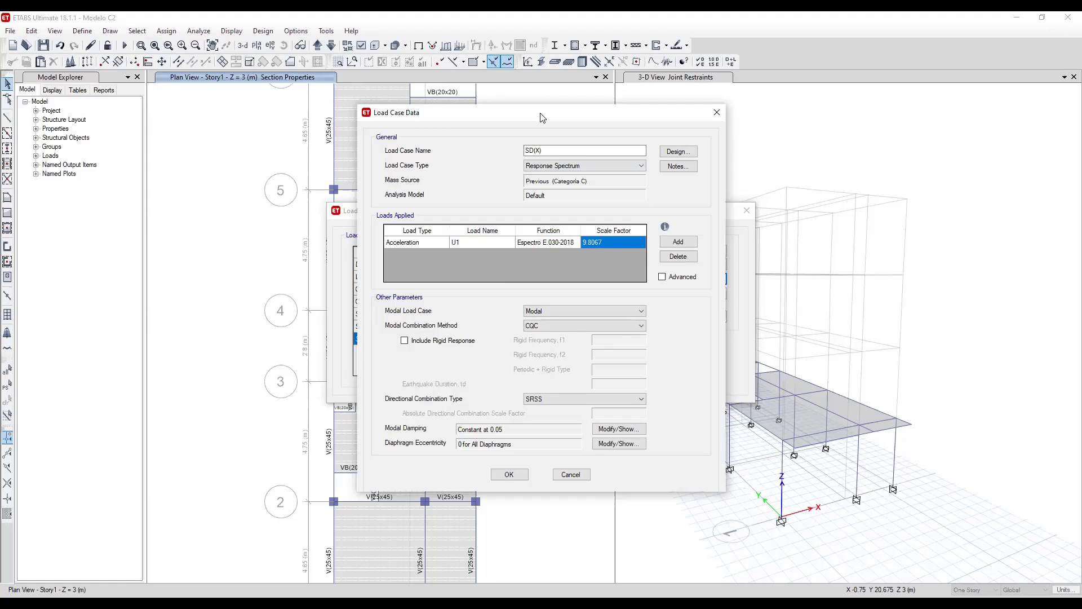
key(alt+Tab)
click(542, 402)
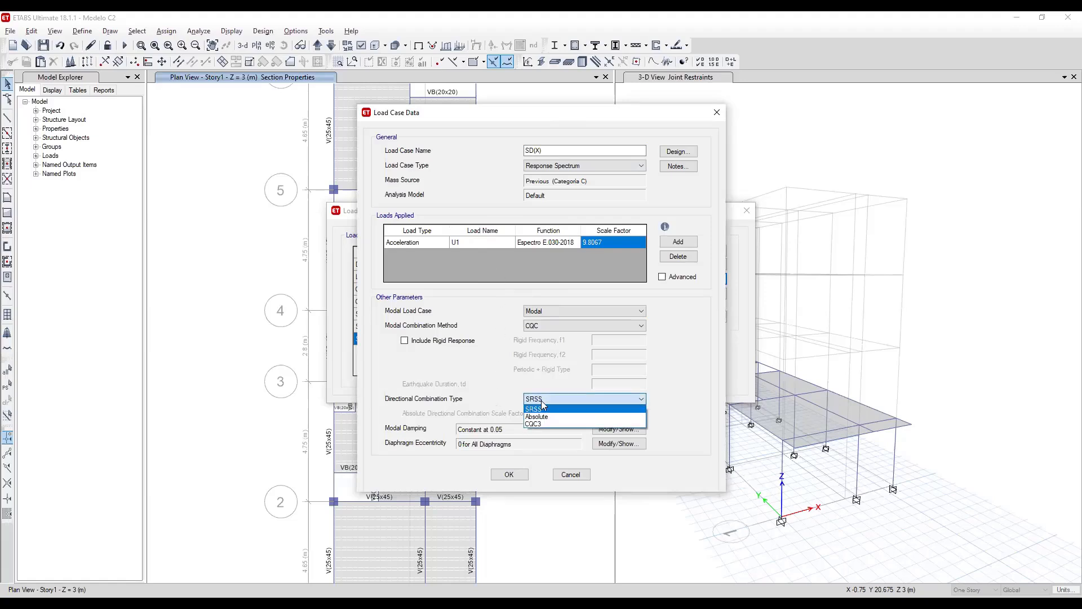
click(543, 408)
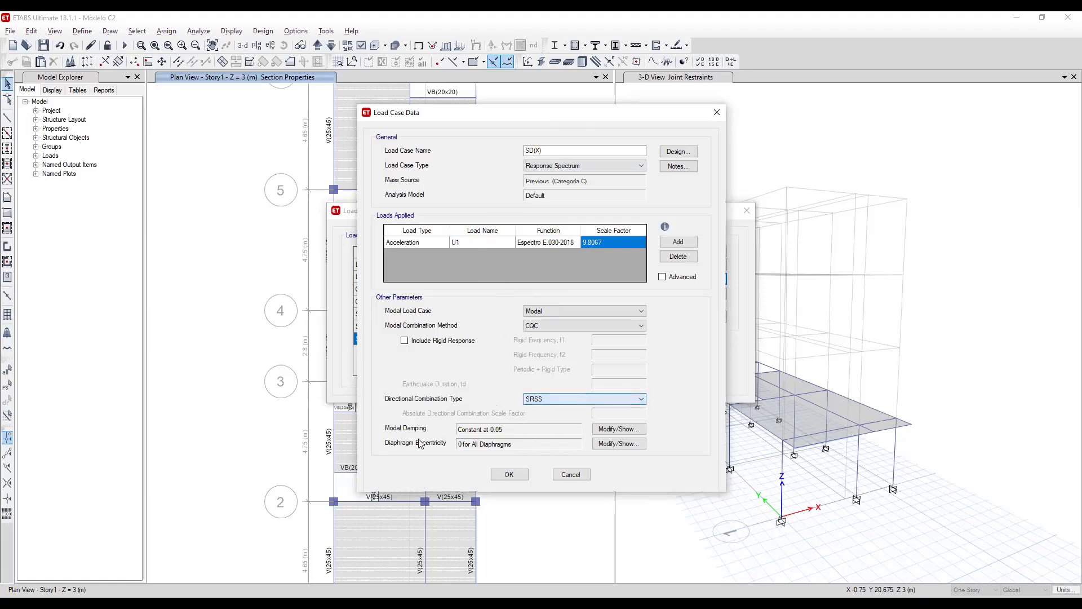
Set the eccentricity ratio for all diaphragms in SD(X) to 0.05 and accept the load case.
click(614, 445)
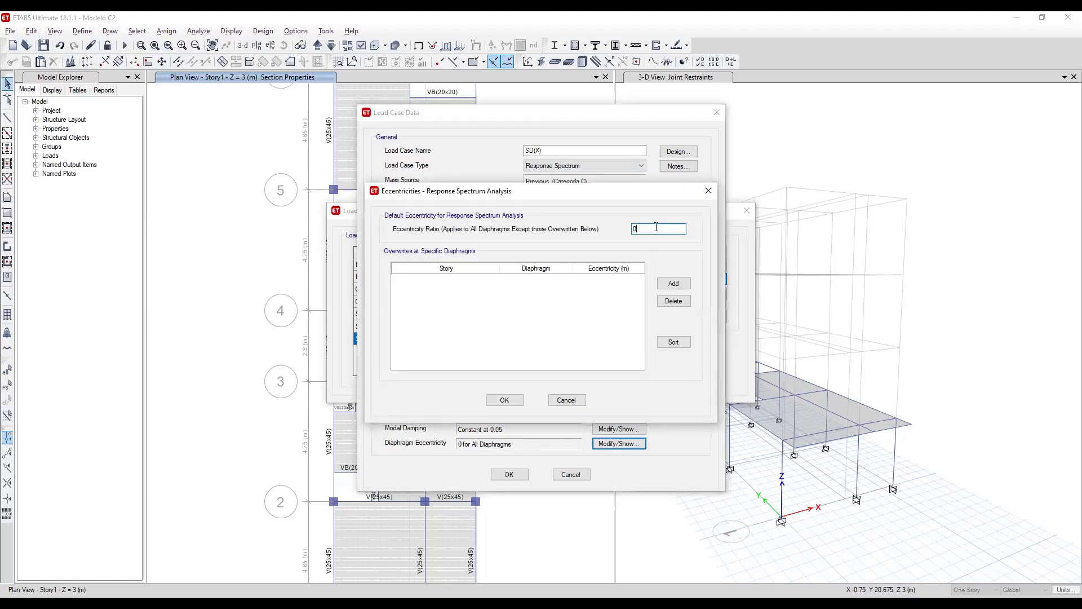
text(.05)
click(507, 399)
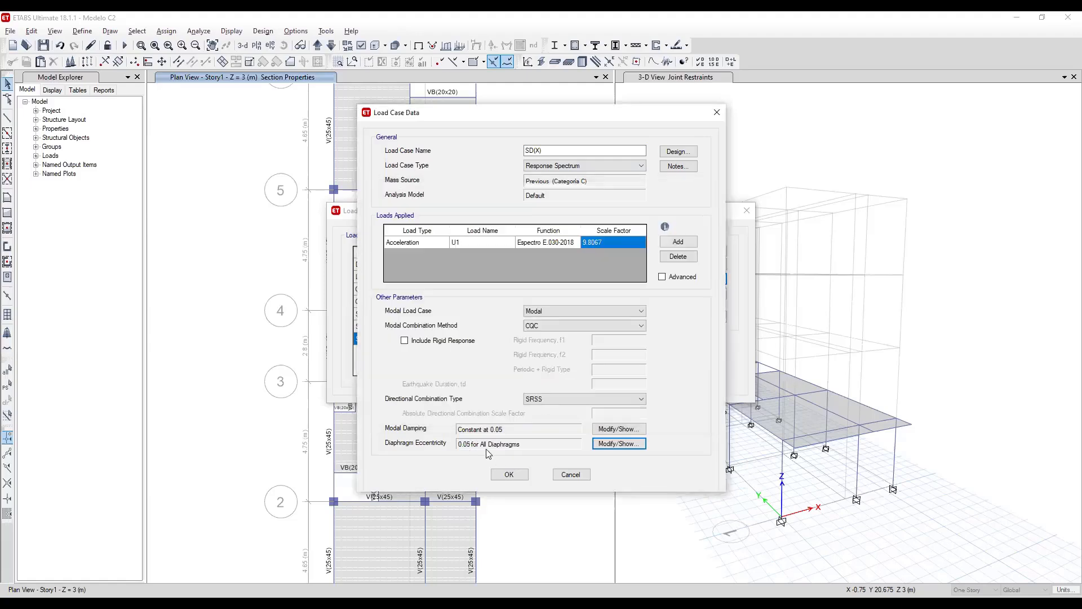
click(509, 476)
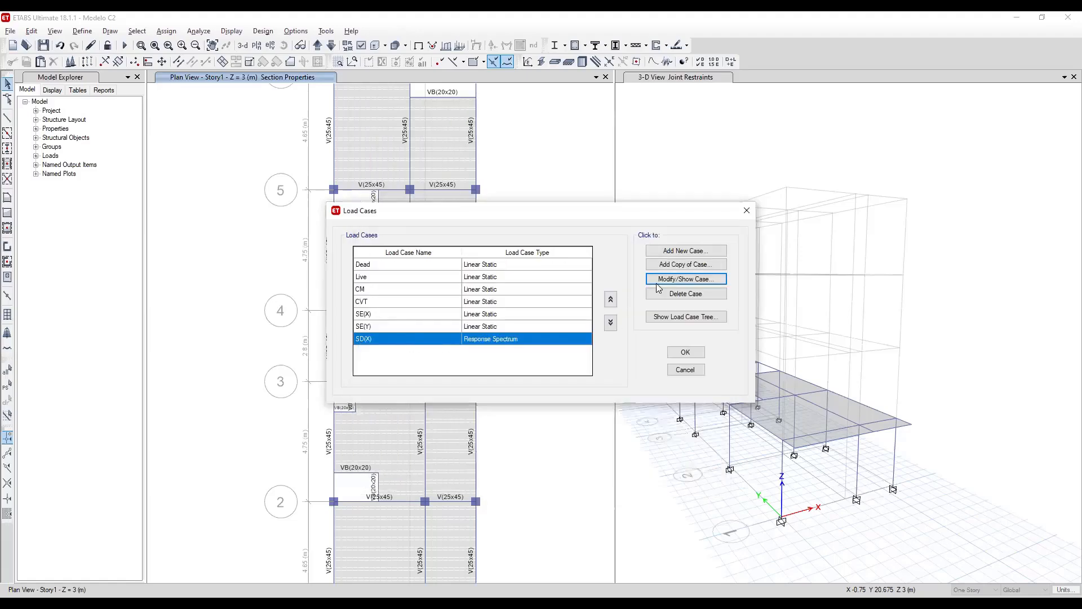
Add a copy of load case SD(X) named SD(Y), with its acceleration load in direction U2.
key(Return)
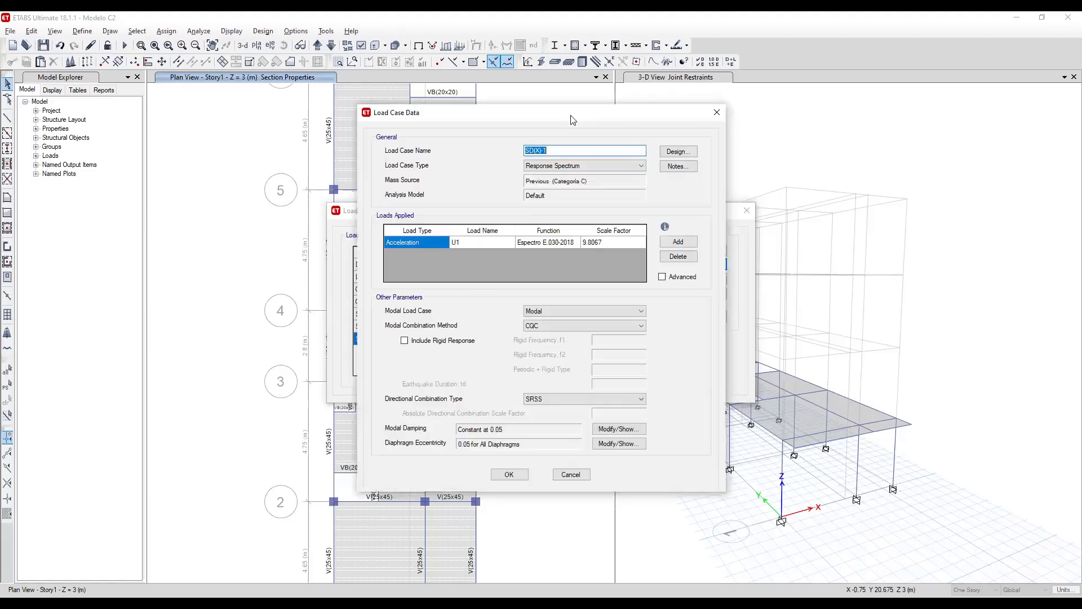
drag(570, 113, 707, 110)
click(662, 154)
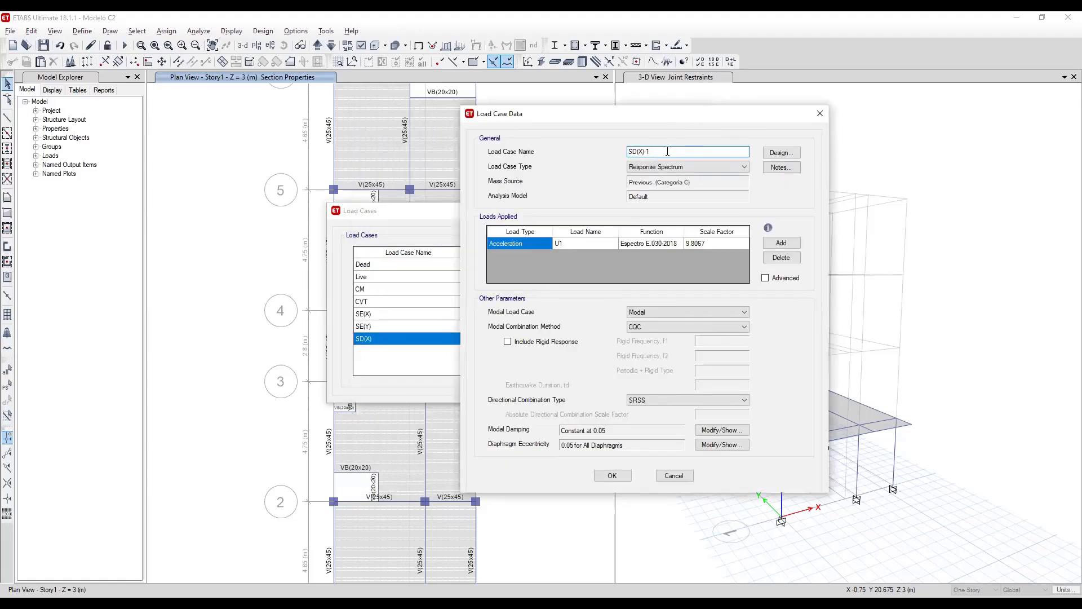
key(BackSpace)
click(598, 248)
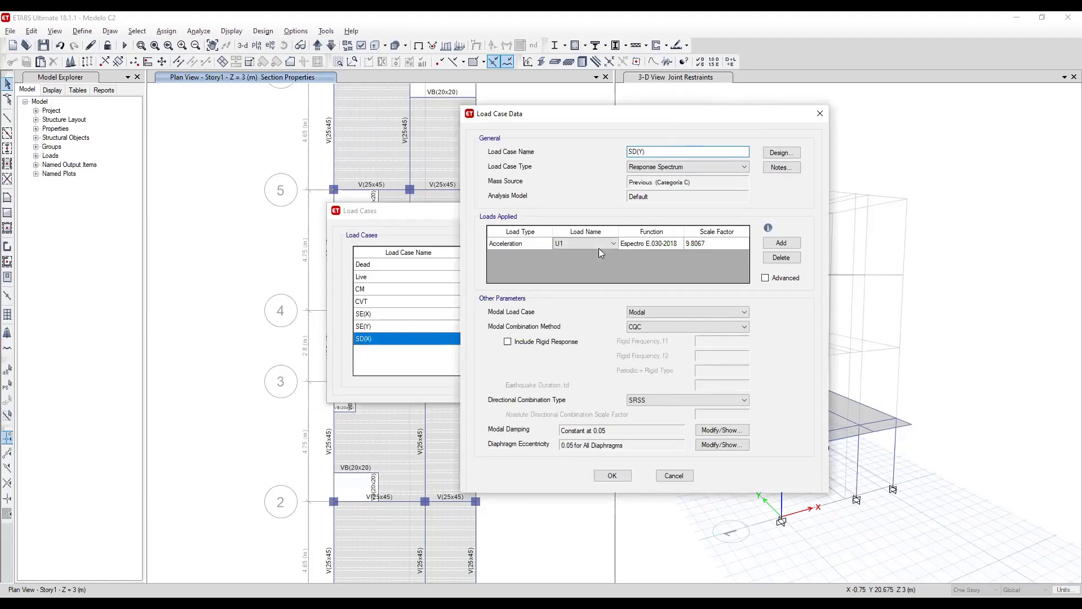
click(598, 248)
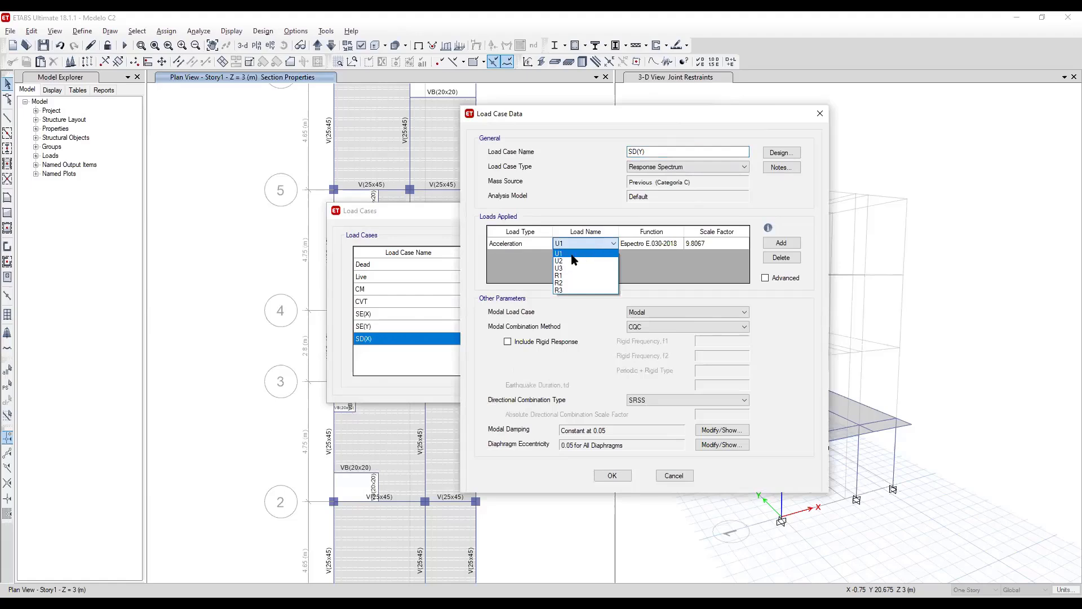
click(572, 260)
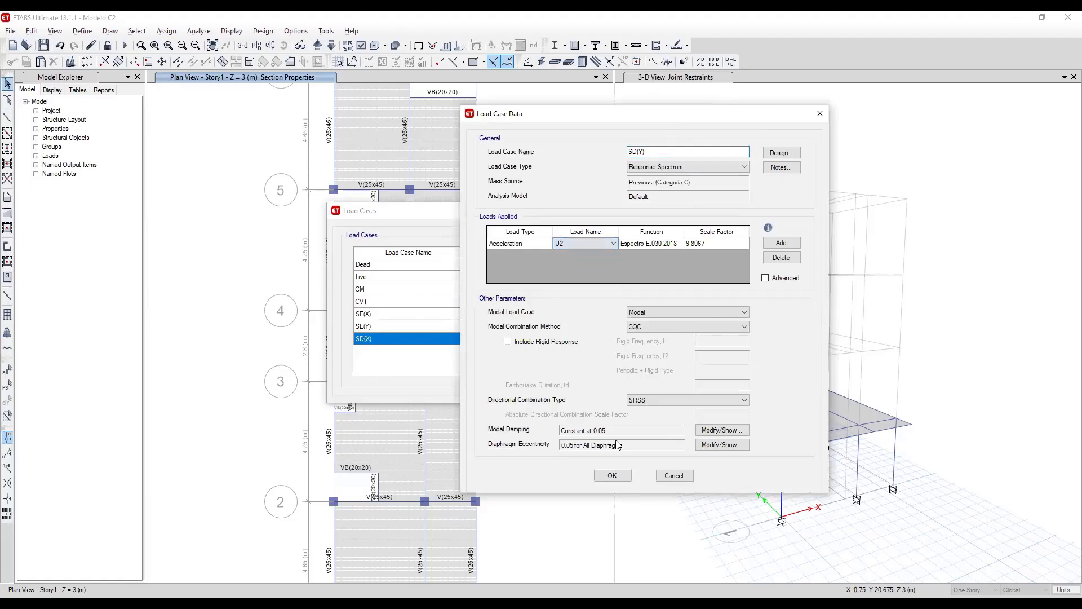
click(612, 475)
Review the seismic load cases, examine the mass source and applied load of SE(X), and close it without changes.
drag(378, 316, 382, 351)
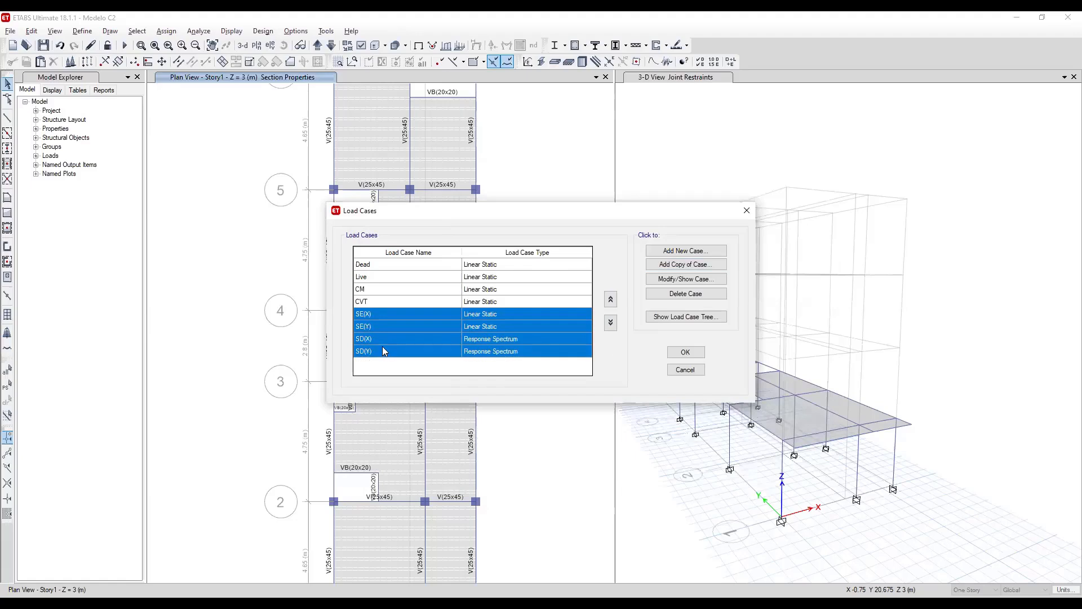
click(380, 314)
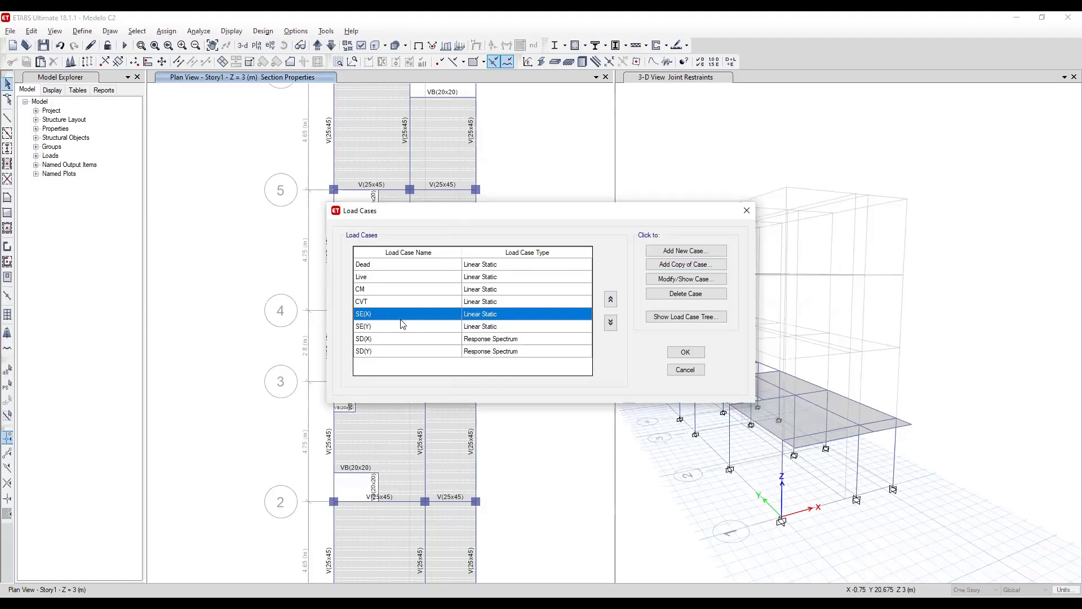
click(676, 279)
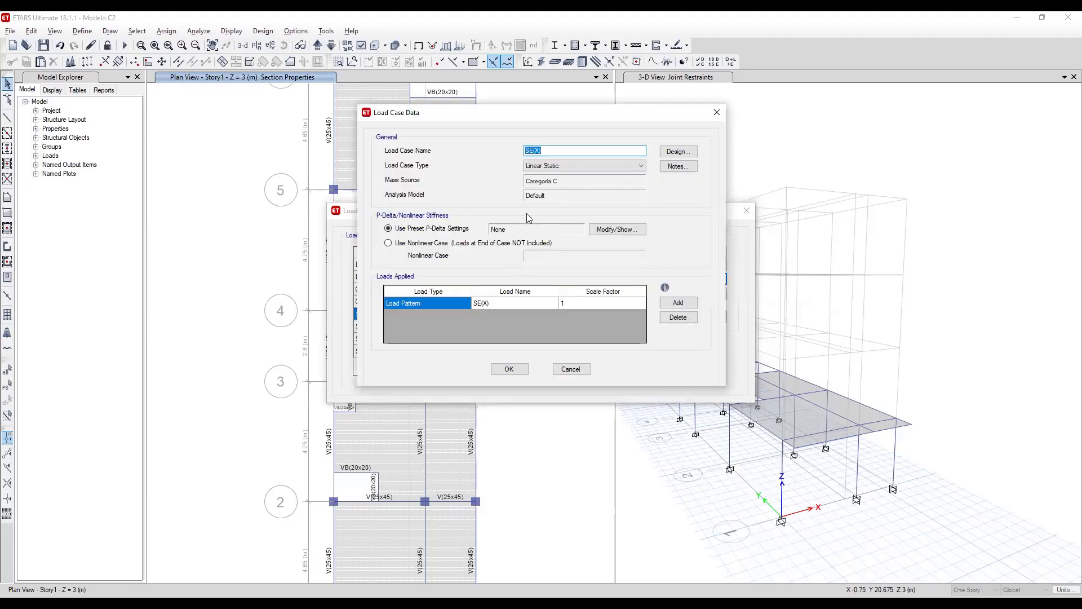
click(570, 369)
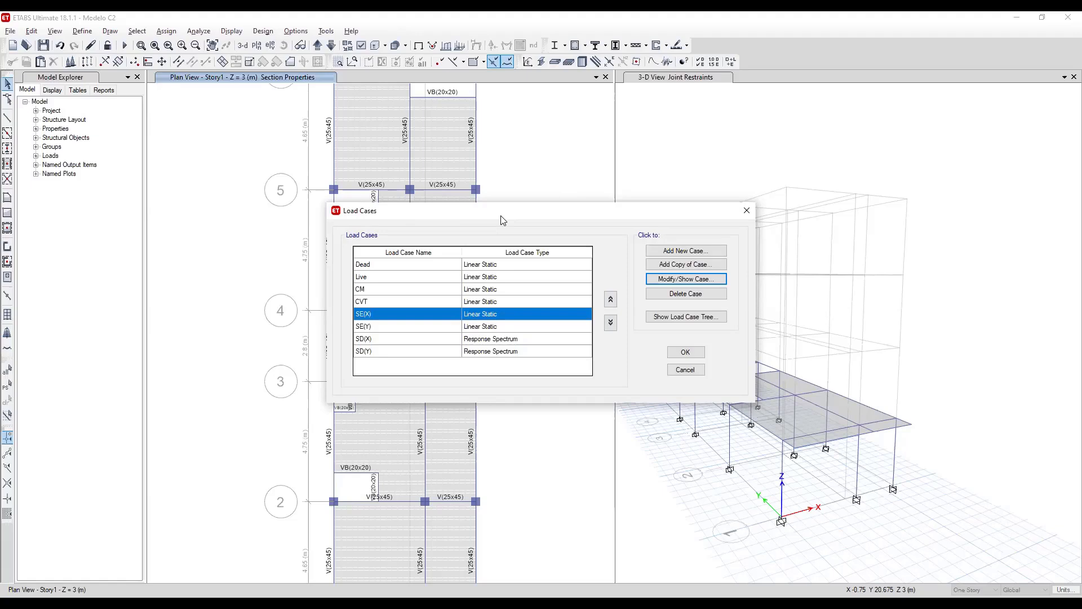
Accept the load case definitions and save the model.
click(685, 353)
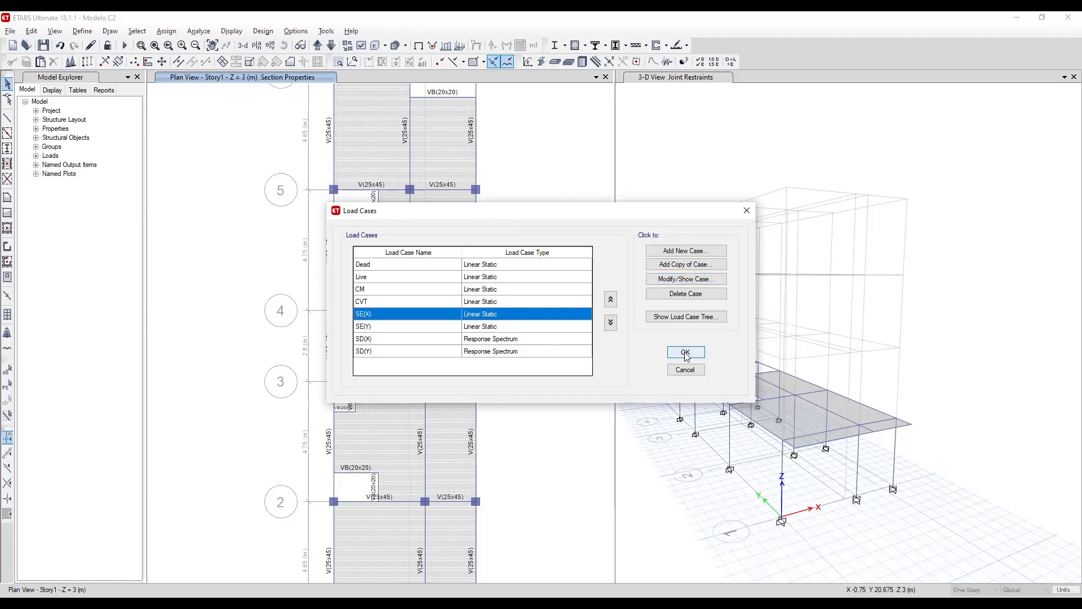
key(ctrl+s)
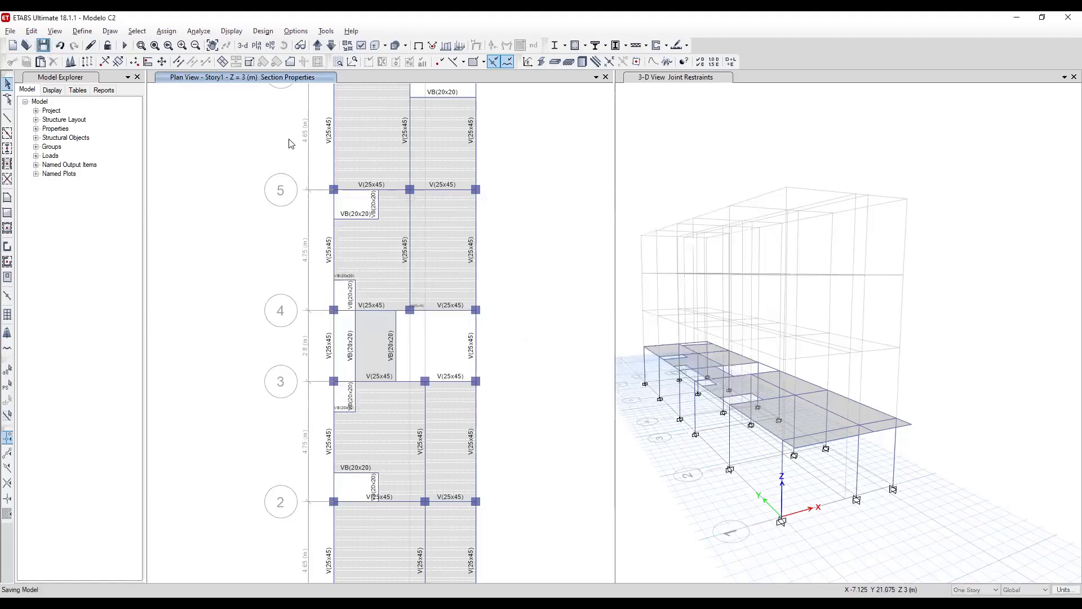